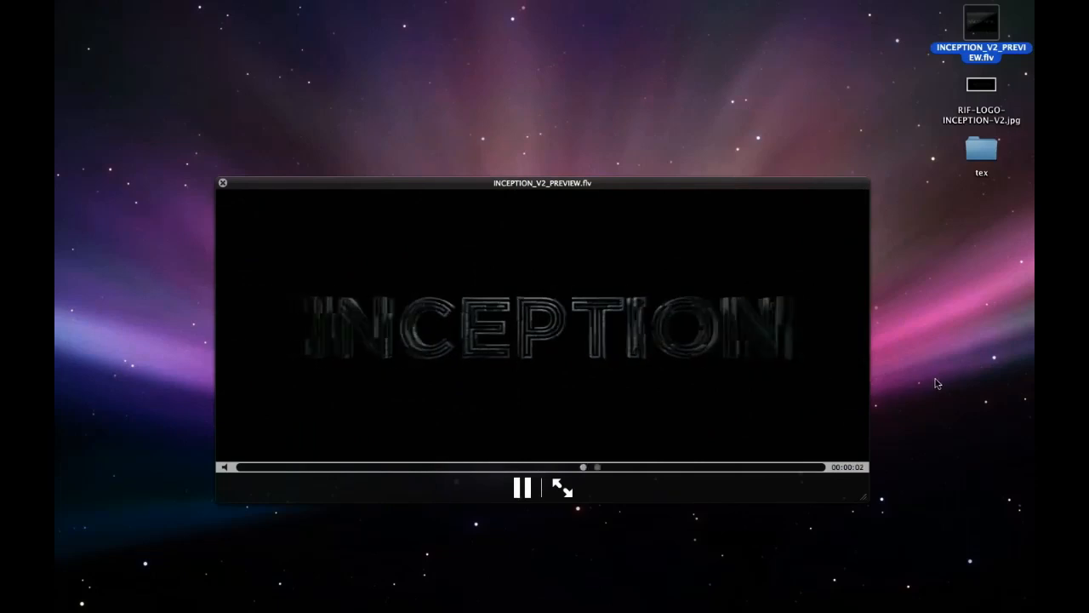
Step: Rewind the INCEPTION_V2_PREVIEW.flv preview near its beginning and preview the RIF-LOGO-INCEPTION-V2.jpg image
{"action": "left_click_drag", "start_coordinate": [821, 466], "coordinate": [258, 470]}
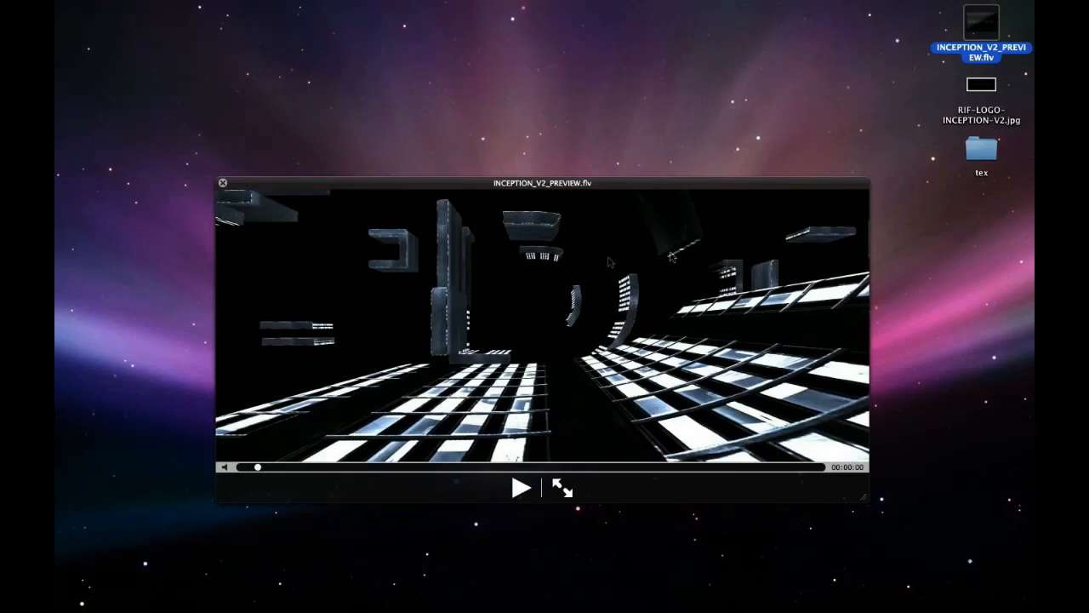
{"action": "left_click", "coordinate": [977, 88]}
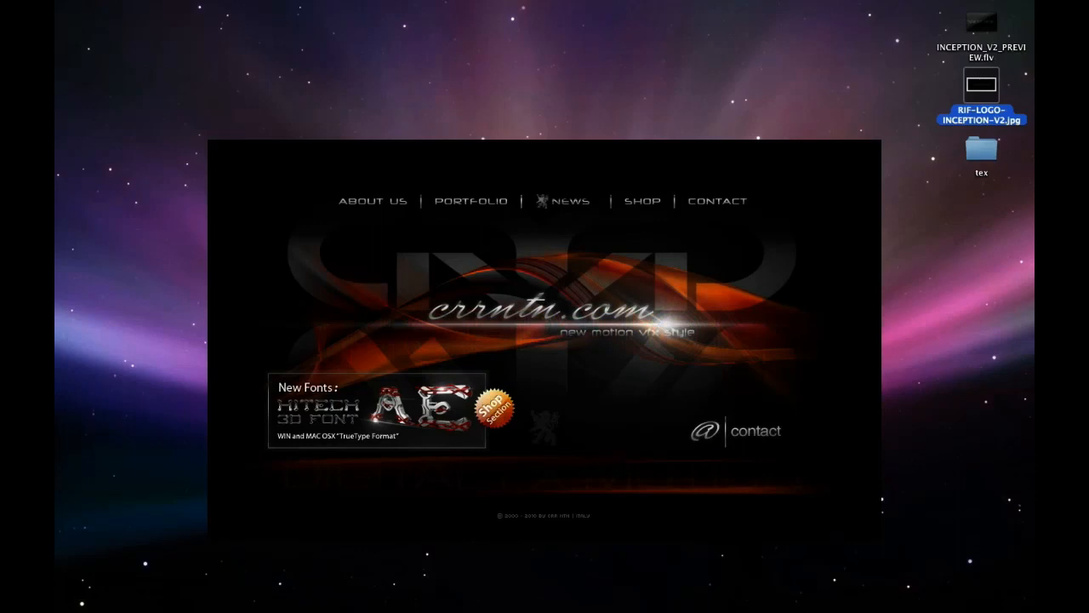
{"action": "key", "text": "space"}
{"action": "left_click", "coordinate": [545, 341]}
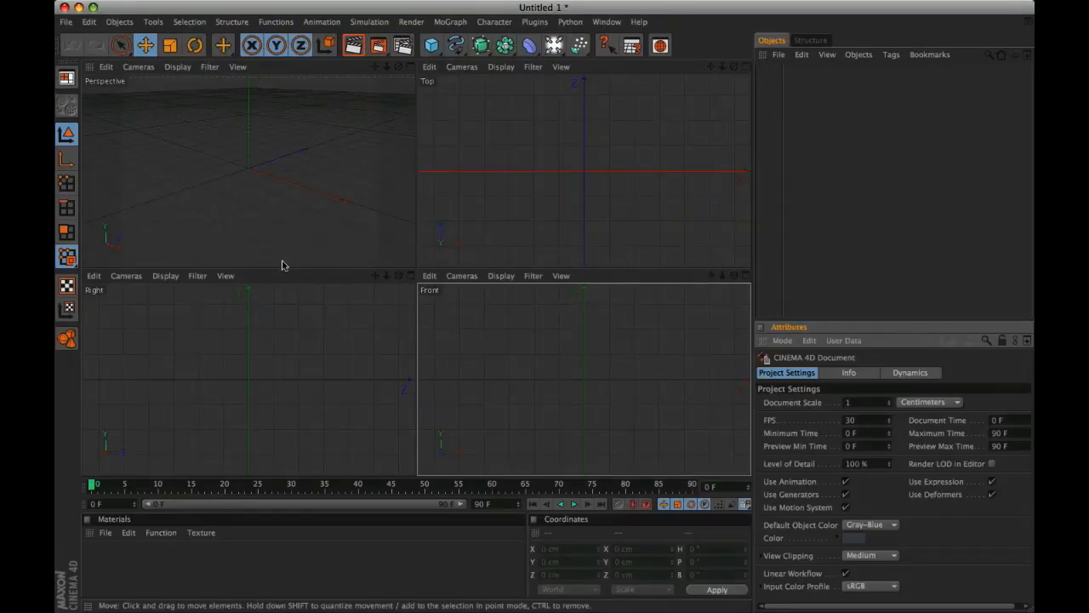
Step: Load RIF-LOGO-INCEPTION-V2.jpg from the tex folder as the background image of the maximized Front view
{"action": "left_click", "coordinate": [744, 276]}
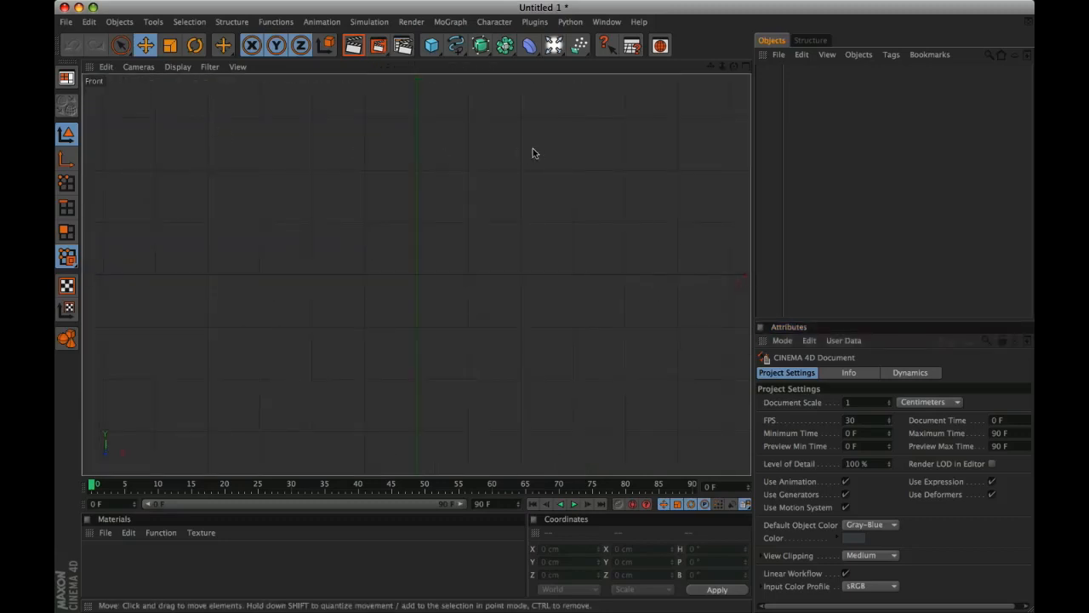
{"action": "left_click", "coordinate": [107, 67]}
{"action": "left_click", "coordinate": [129, 309]}
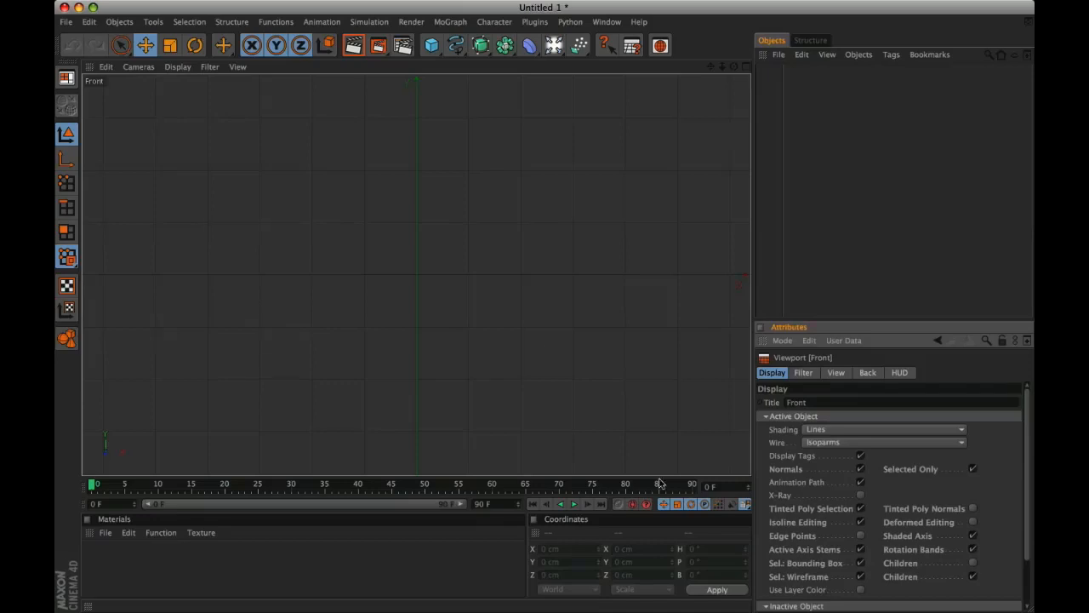
{"action": "left_click", "coordinate": [866, 374]}
{"action": "left_click", "coordinate": [1025, 419]}
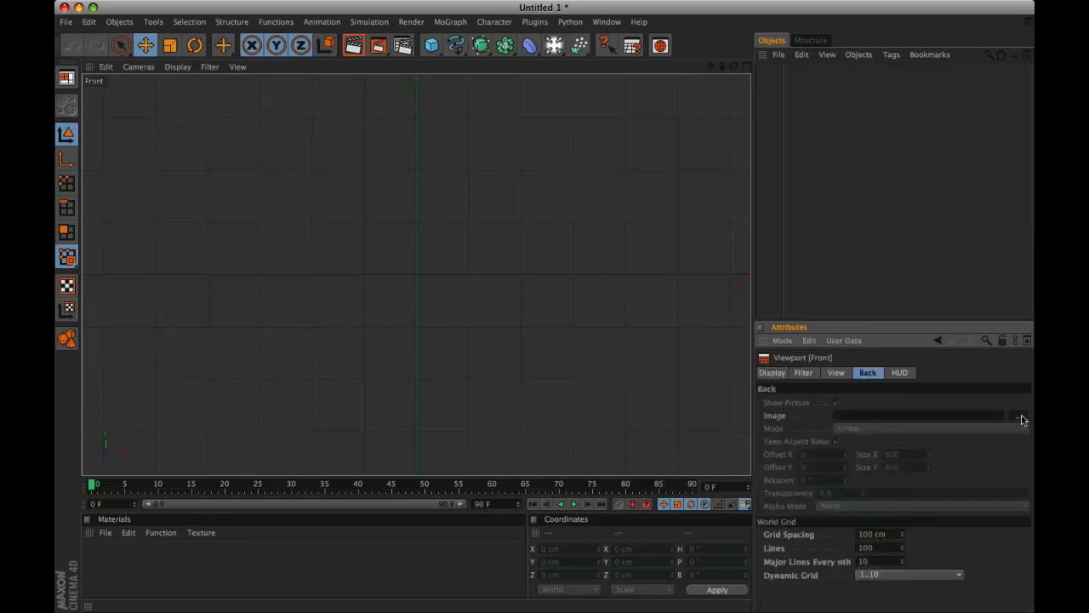
{"action": "left_click", "coordinate": [1018, 418]}
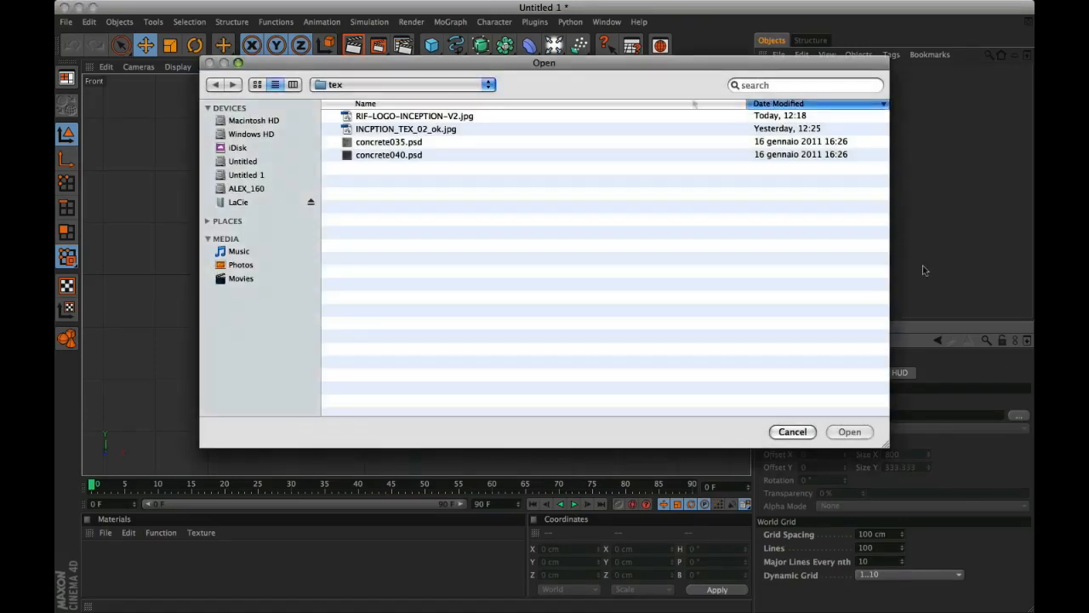
{"action": "left_click", "coordinate": [405, 120]}
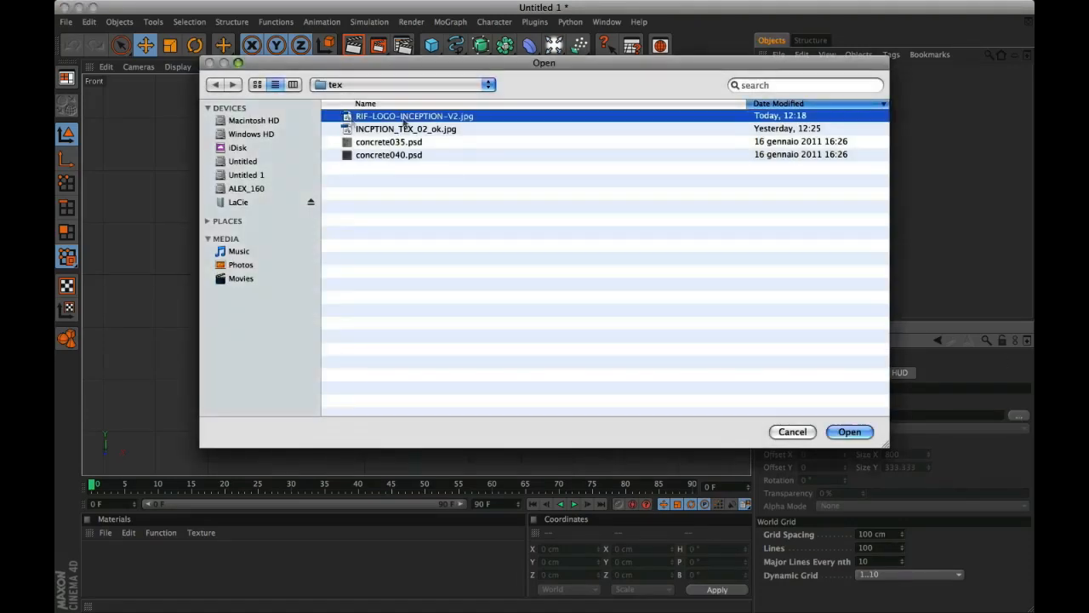
{"action": "left_click", "coordinate": [855, 433]}
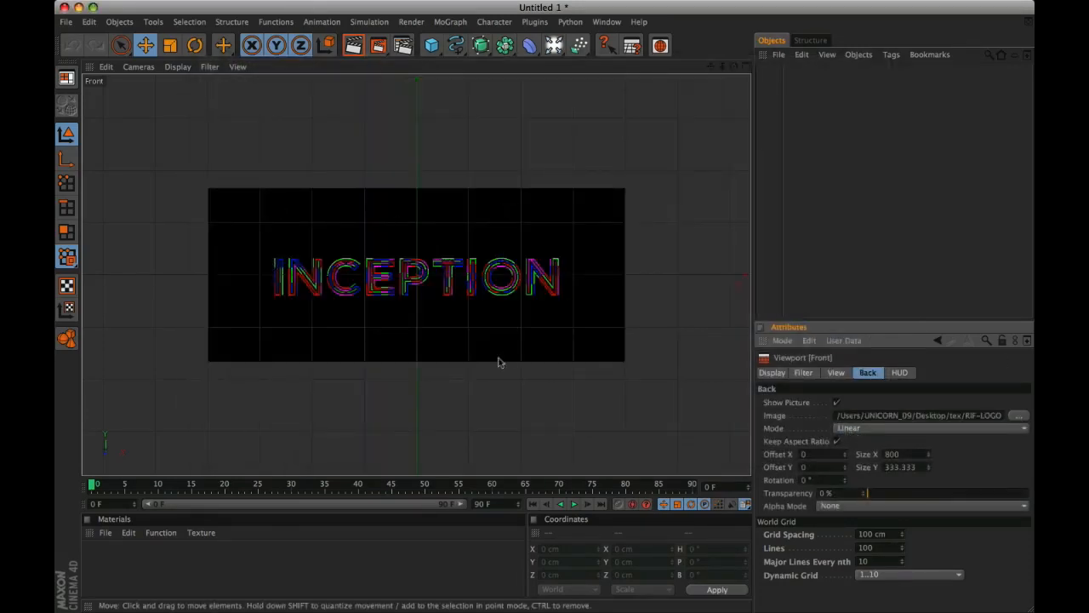
Step: Set the background image's horizontal size to 1920 with its aspect ratio kept
{"action": "double_click", "coordinate": [909, 455]}
{"action": "type", "text": "1920"}
{"action": "key", "text": "Return"}
{"action": "left_click_drag", "start_coordinate": [723, 67], "coordinate": [630, 76]}
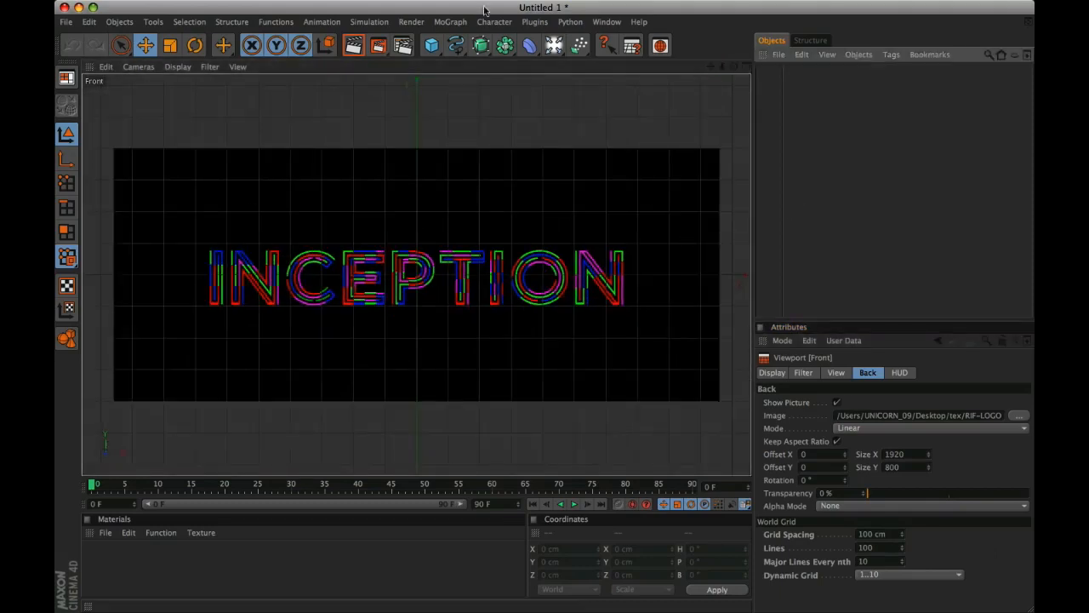
Step: Add a MoText object above the logo's first letters at about X -565 cm, Y 123 cm, and replace its text with "i"
{"action": "left_click", "coordinate": [450, 21]}
{"action": "left_click", "coordinate": [464, 191]}
{"action": "left_click_drag", "start_coordinate": [477, 182], "coordinate": [238, 141]}
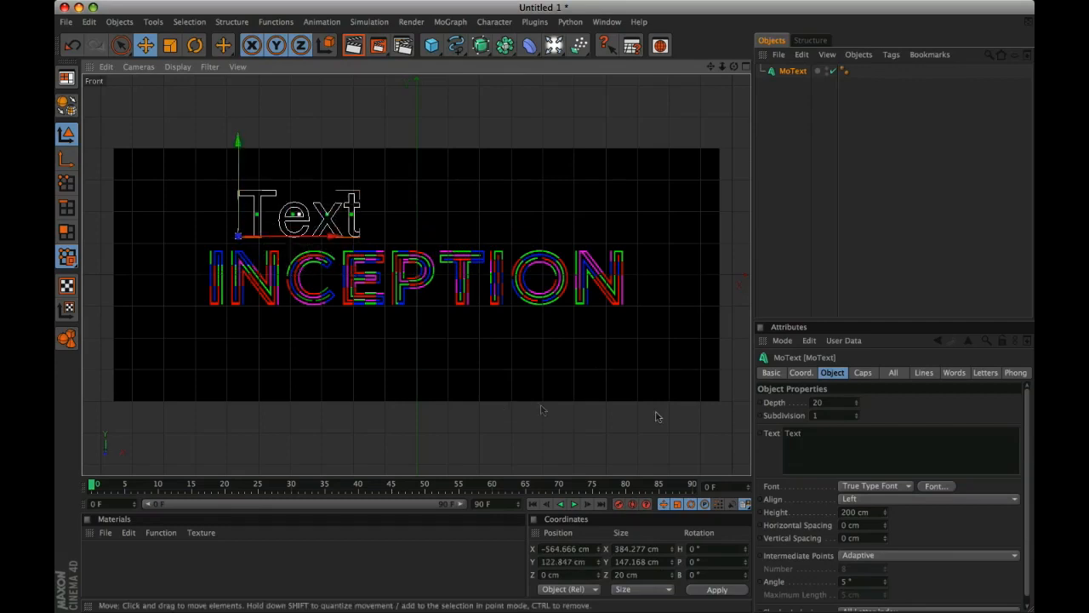
{"action": "left_click_drag", "start_coordinate": [804, 434], "coordinate": [776, 436]}
{"action": "type", "text": "i"}
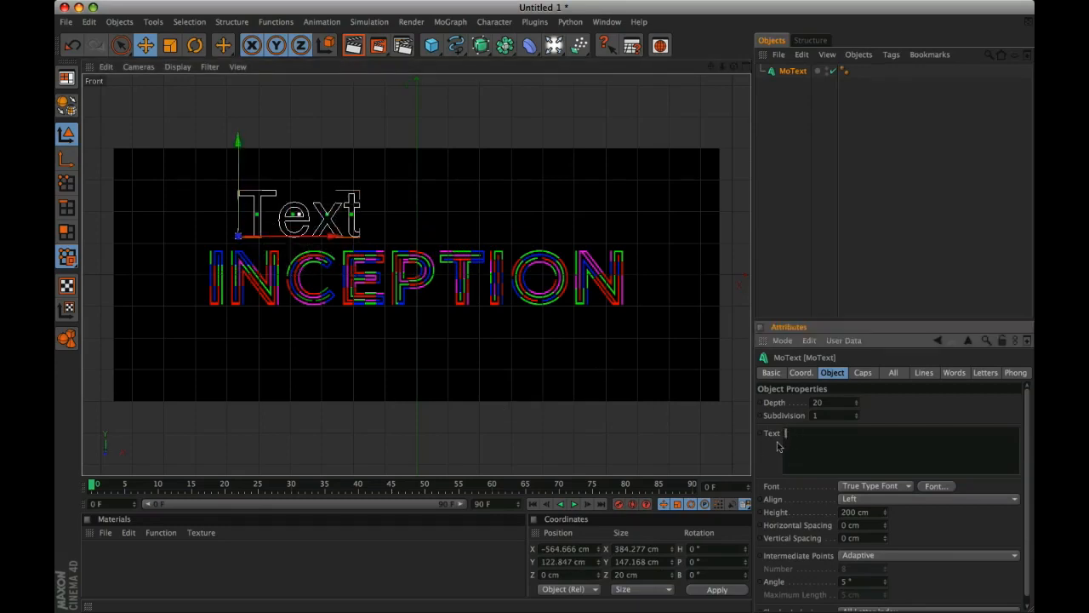
Step: Find the INCEPTION font by searching for "incep" and apply it to the MoText object
{"action": "left_click", "coordinate": [936, 486]}
{"action": "left_click", "coordinate": [479, 438]}
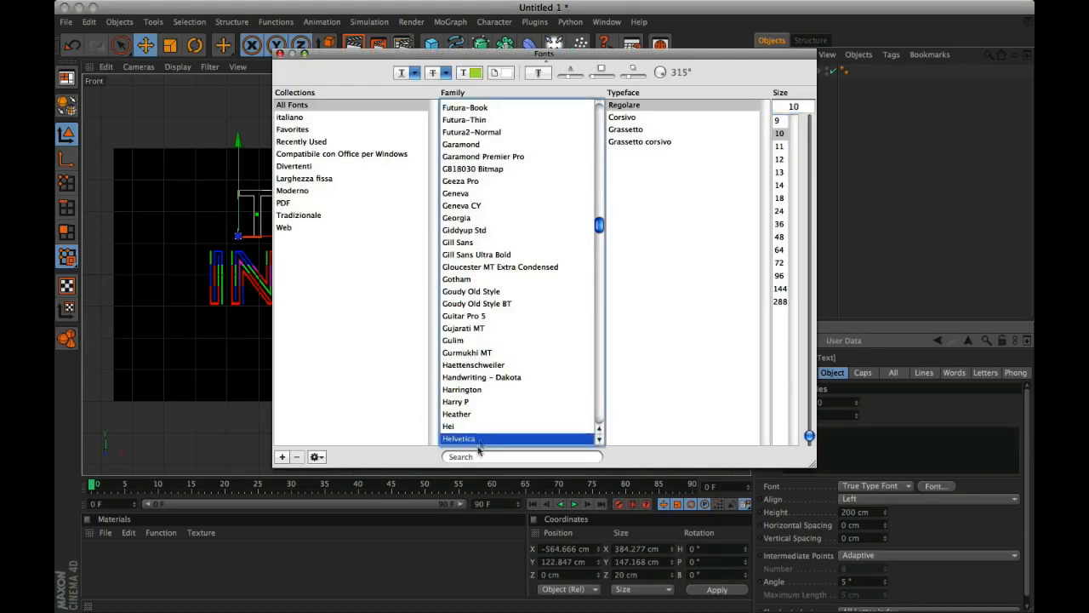
{"action": "left_click", "coordinate": [487, 457]}
{"action": "type", "text": "incep"}
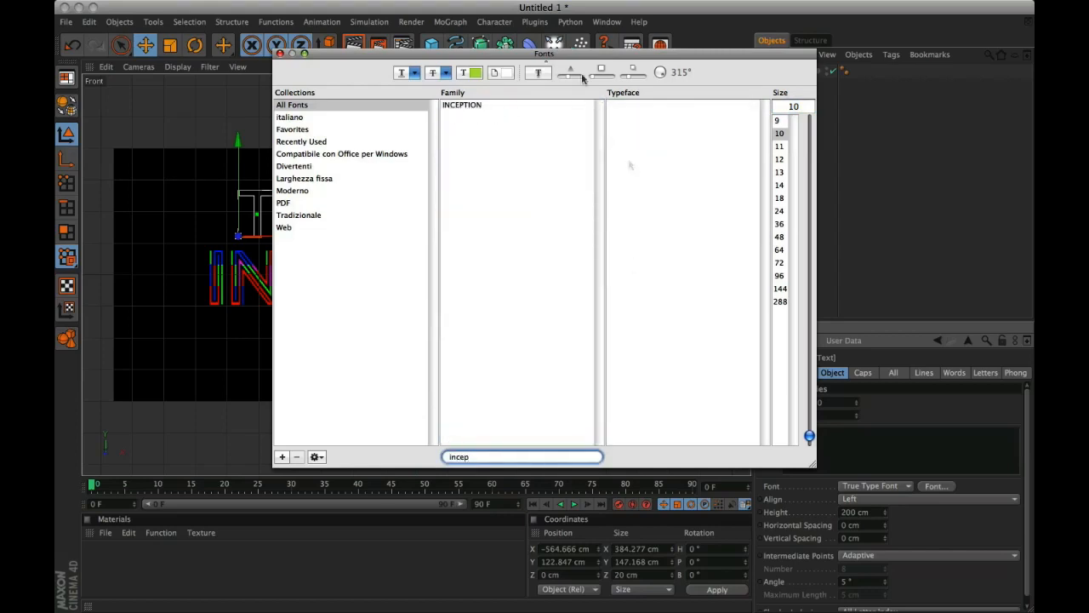
{"action": "left_click", "coordinate": [462, 105]}
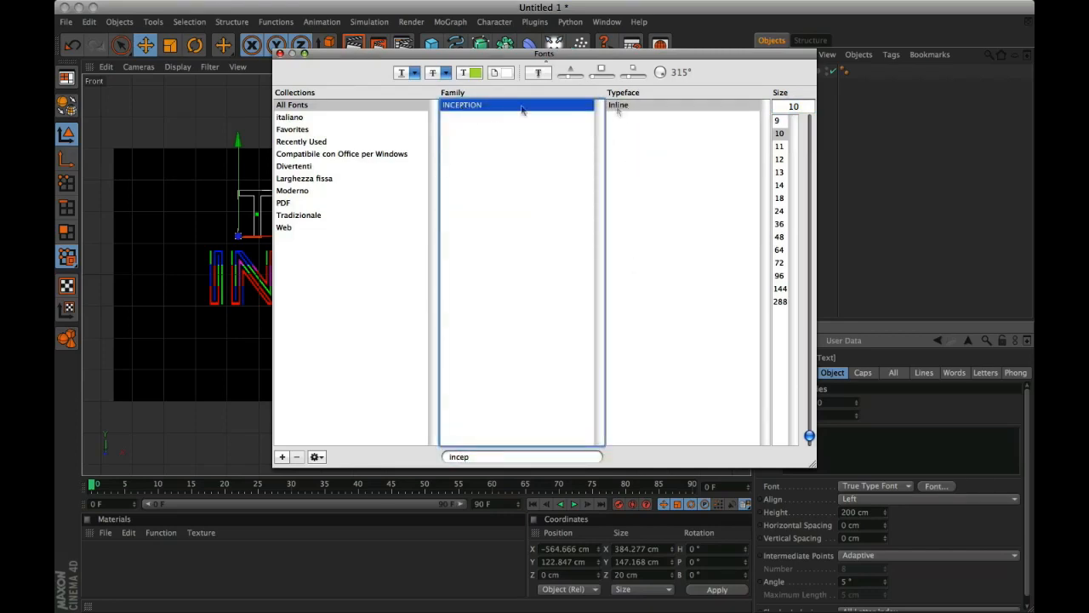
{"action": "left_click", "coordinate": [281, 53]}
Step: Move the MoText letter beside the start of the logo, to about X -825 cm and Y -50 cm
{"action": "key", "text": "o"}
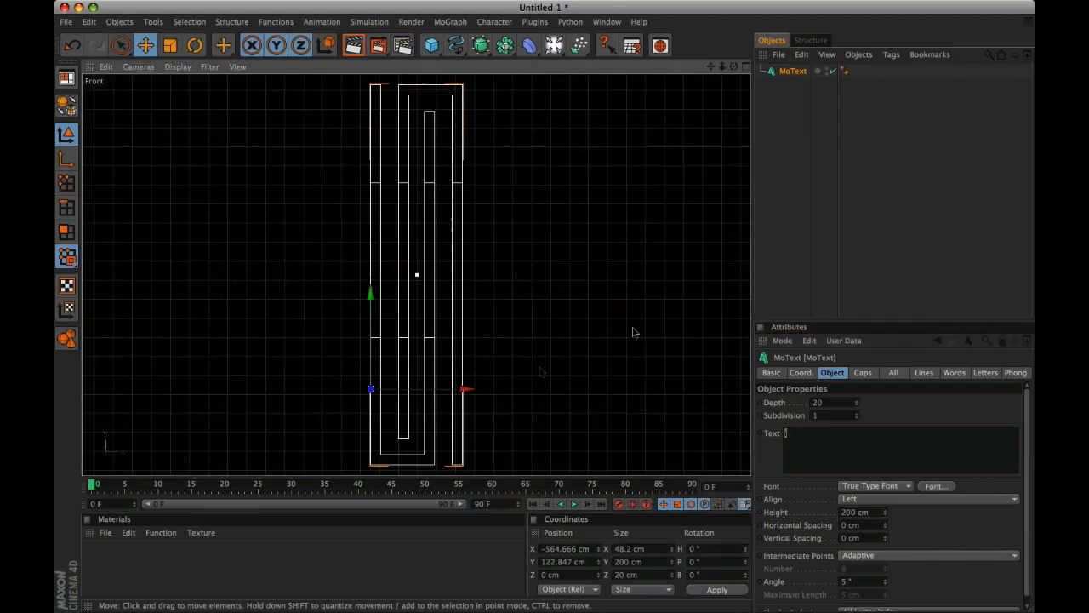
{"action": "left_click_drag", "start_coordinate": [722, 67], "coordinate": [742, 2]}
{"action": "left_click_drag", "start_coordinate": [529, 247], "coordinate": [401, 247]}
{"action": "left_click_drag", "start_coordinate": [303, 152], "coordinate": [303, 292]}
{"action": "left_click_drag", "start_coordinate": [393, 387], "coordinate": [307, 387]}
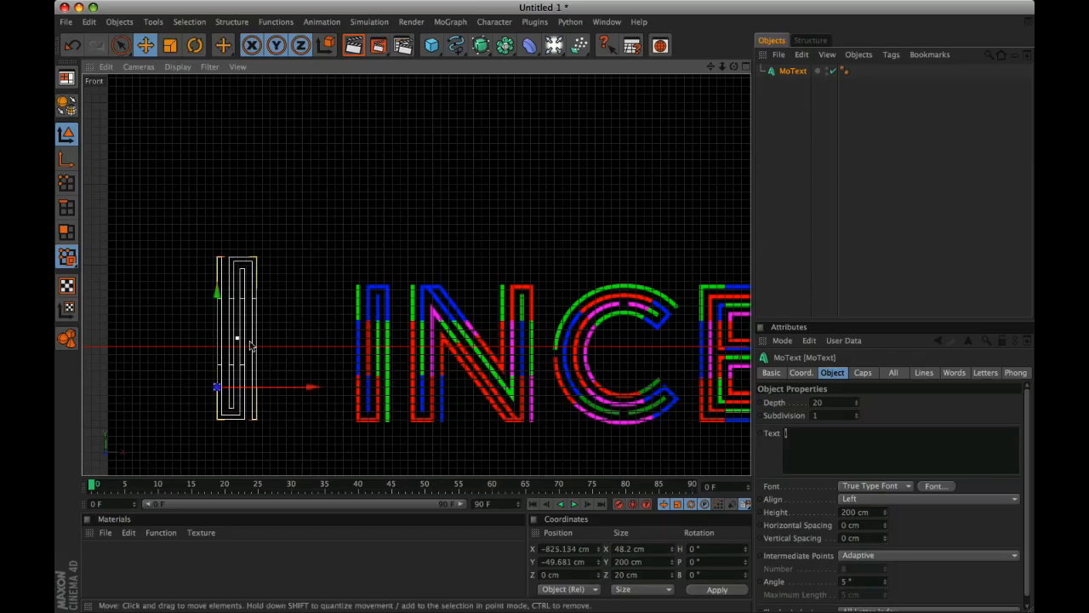
Step: Try a capital I after the lowercase i in the MoText's text and remove it again
{"action": "left_click", "coordinate": [832, 447]}
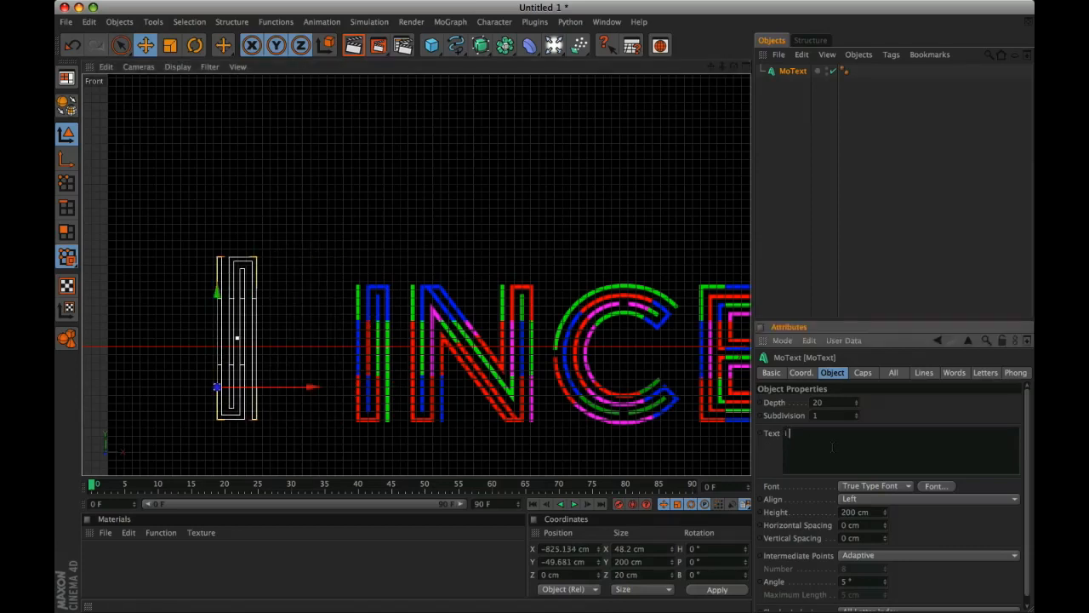
{"action": "type", "text": "I"}
{"action": "left_click", "coordinate": [792, 196]}
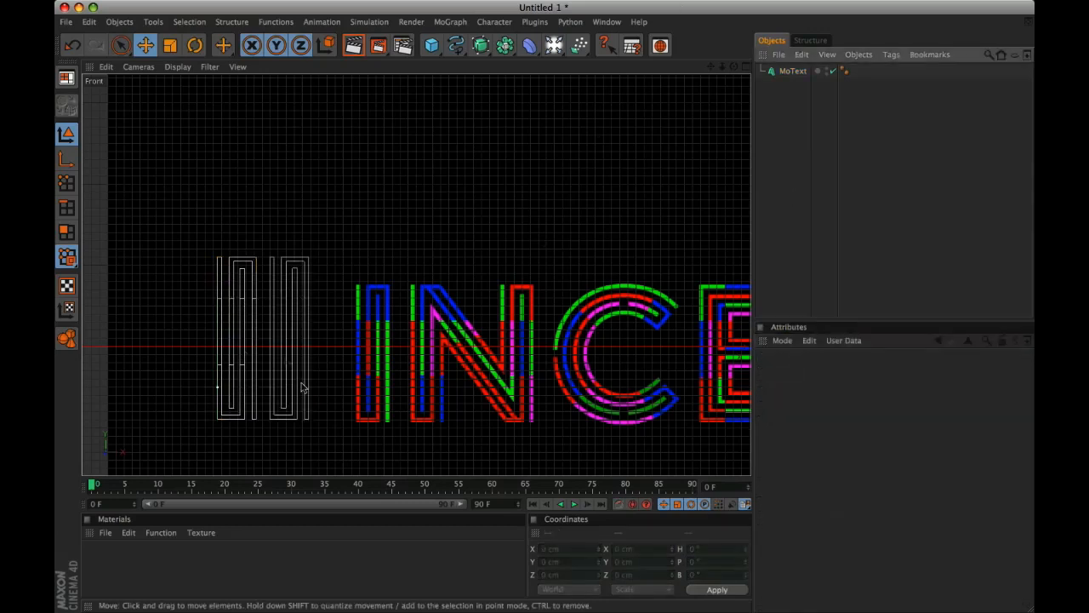
{"action": "left_click", "coordinate": [800, 71]}
{"action": "left_click", "coordinate": [877, 452]}
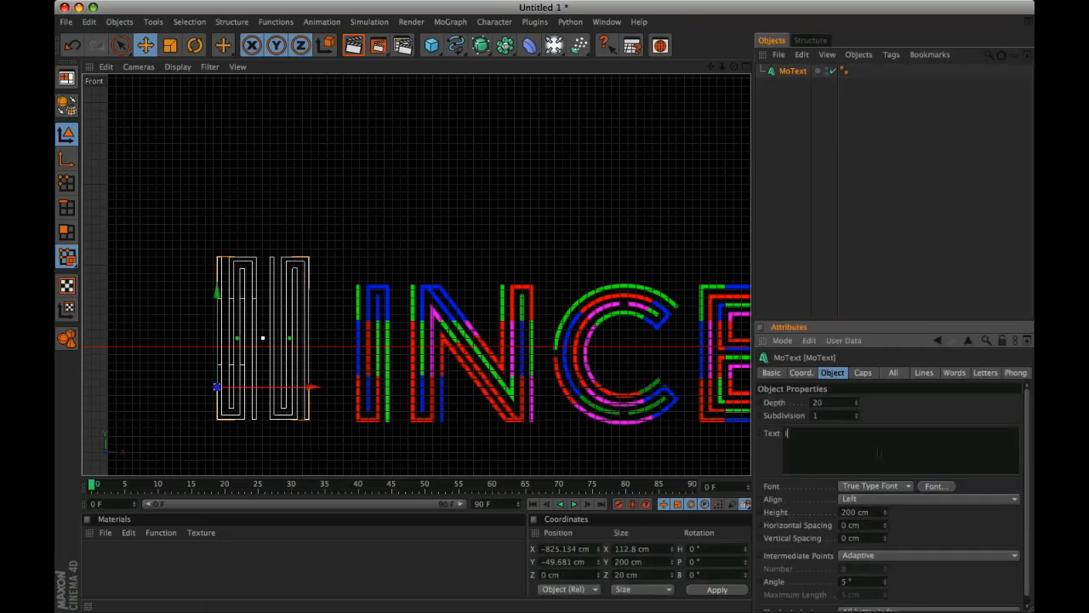
{"action": "left_click", "coordinate": [801, 212]}
{"action": "left_click", "coordinate": [791, 72]}
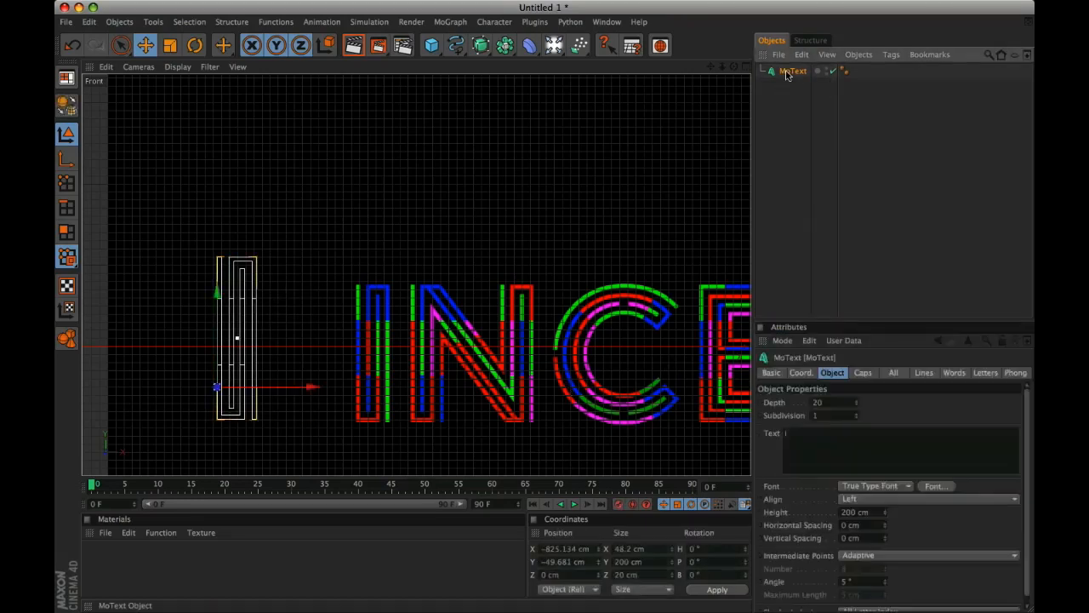
Step: Set the MoText letter's height to 168 cm
{"action": "double_click", "coordinate": [874, 512]}
{"action": "type", "text": "168"}
{"action": "key", "text": "Return"}
Step: Align the MoText letter exactly over the logo's first I, at about X -654 cm and Y -59 cm
{"action": "left_click_drag", "start_coordinate": [286, 398], "coordinate": [426, 399]}
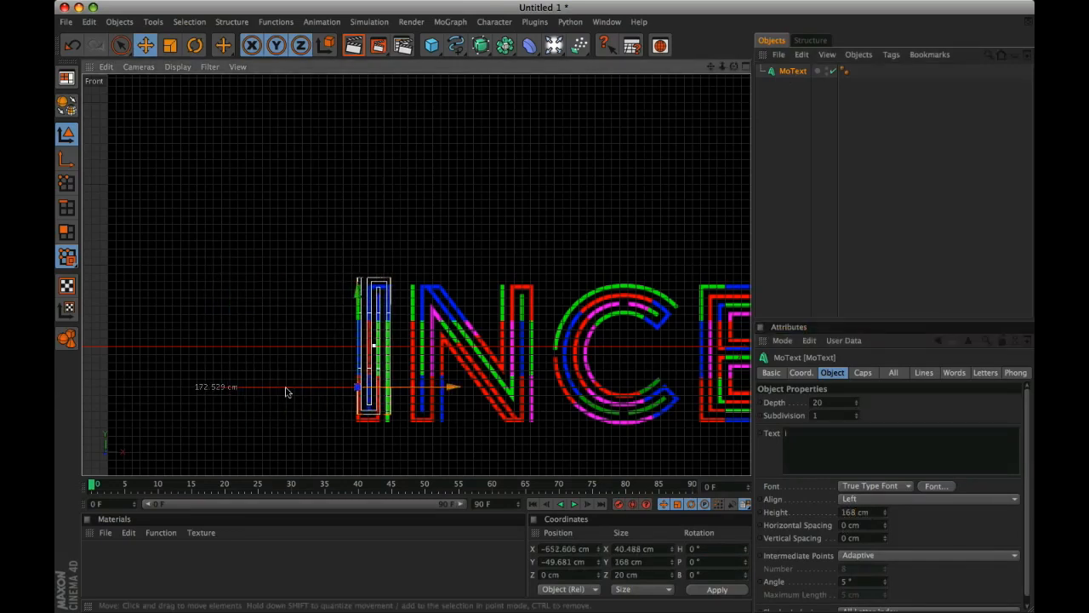
{"action": "key", "text": "o"}
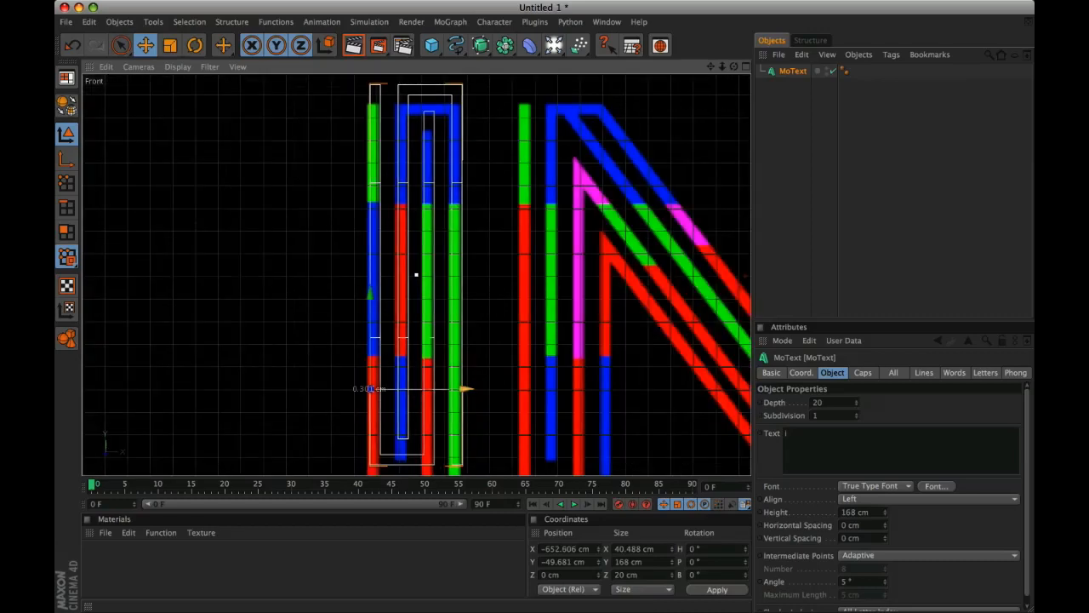
{"action": "left_click_drag", "start_coordinate": [467, 388], "coordinate": [463, 388]}
{"action": "left_click_drag", "start_coordinate": [367, 331], "coordinate": [367, 350]}
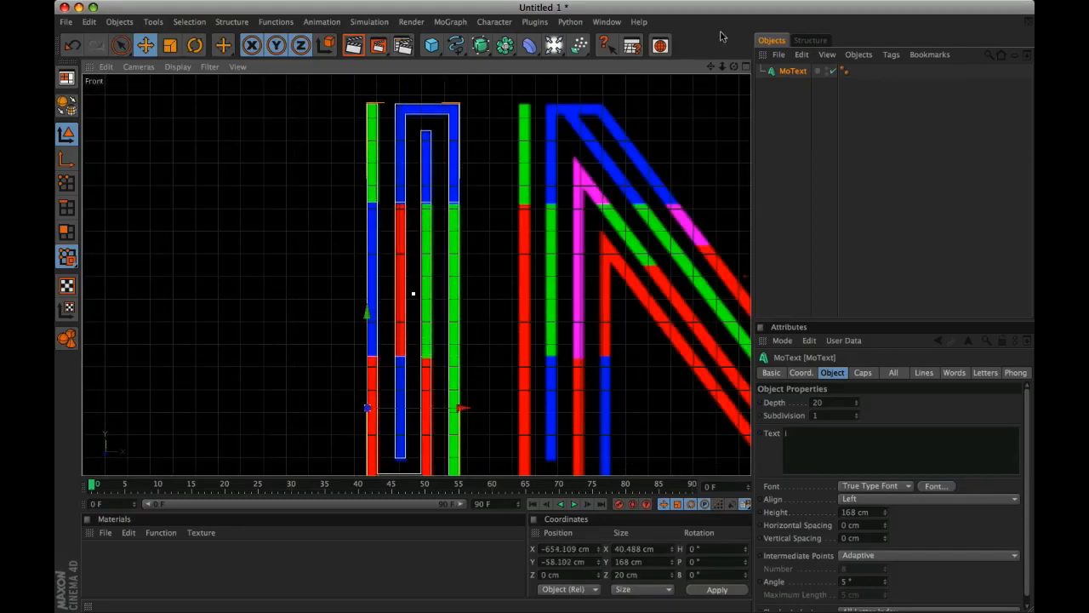
{"action": "mouse_move", "coordinate": [722, 68]}
{"action": "left_mouse_down"}
{"action": "mouse_move", "coordinate": [708, 68]}
{"action": "mouse_move", "coordinate": [713, 52]}
{"action": "left_mouse_up"}
{"action": "left_click_drag", "start_coordinate": [373, 286], "coordinate": [373, 287]}
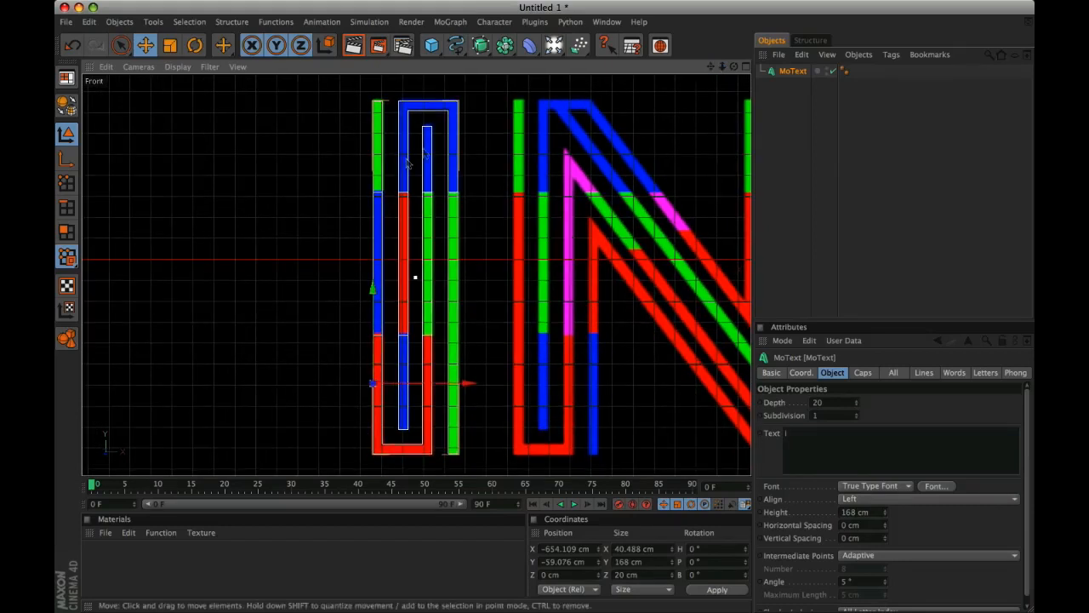
Step: Frame the letter in the maximized Perspective view and set its extrusion depth to 50 cm
{"action": "left_click", "coordinate": [746, 68]}
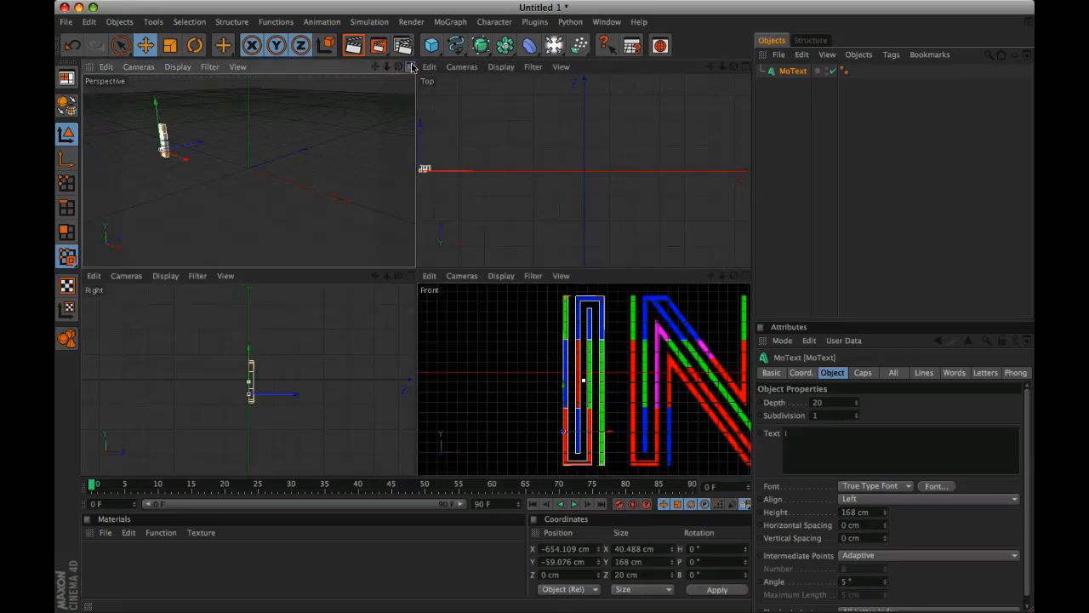
{"action": "left_click", "coordinate": [410, 67]}
{"action": "key", "text": "h"}
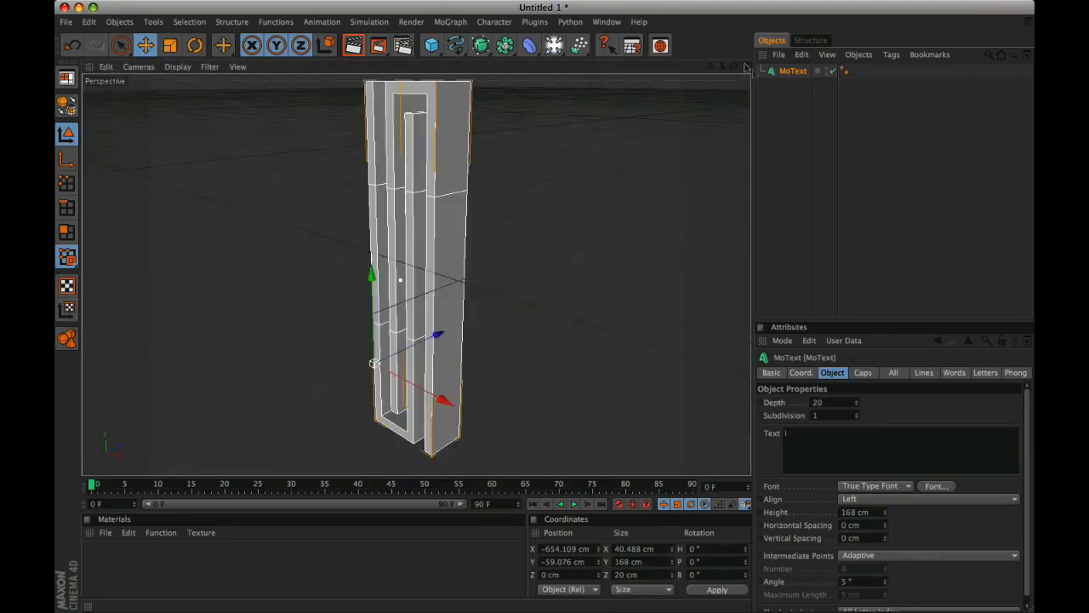
{"action": "left_click_drag", "start_coordinate": [723, 68], "coordinate": [723, 69]}
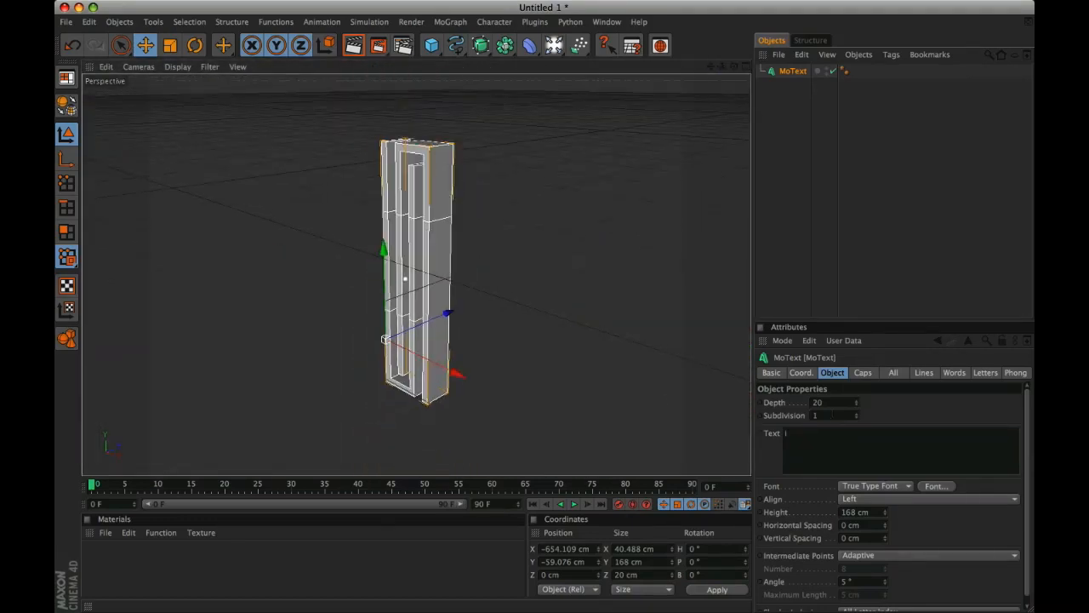
{"action": "left_click", "coordinate": [841, 403]}
{"action": "key", "text": "Return"}
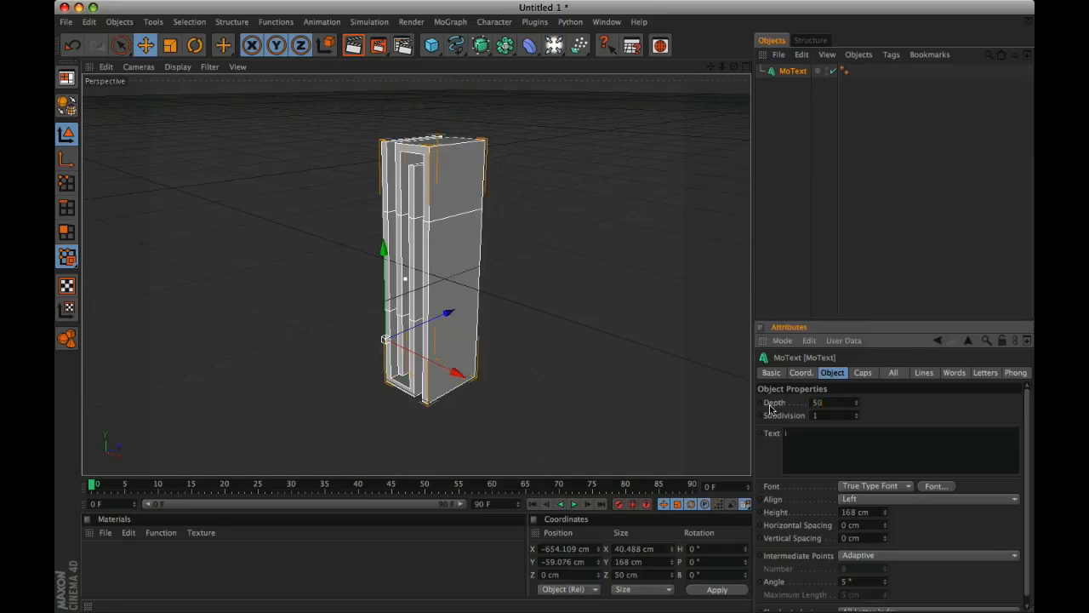
Step: Change both the start and end caps of the MoText letter to Fillet Cap
{"action": "left_click_drag", "start_coordinate": [734, 67], "coordinate": [734, 92]}
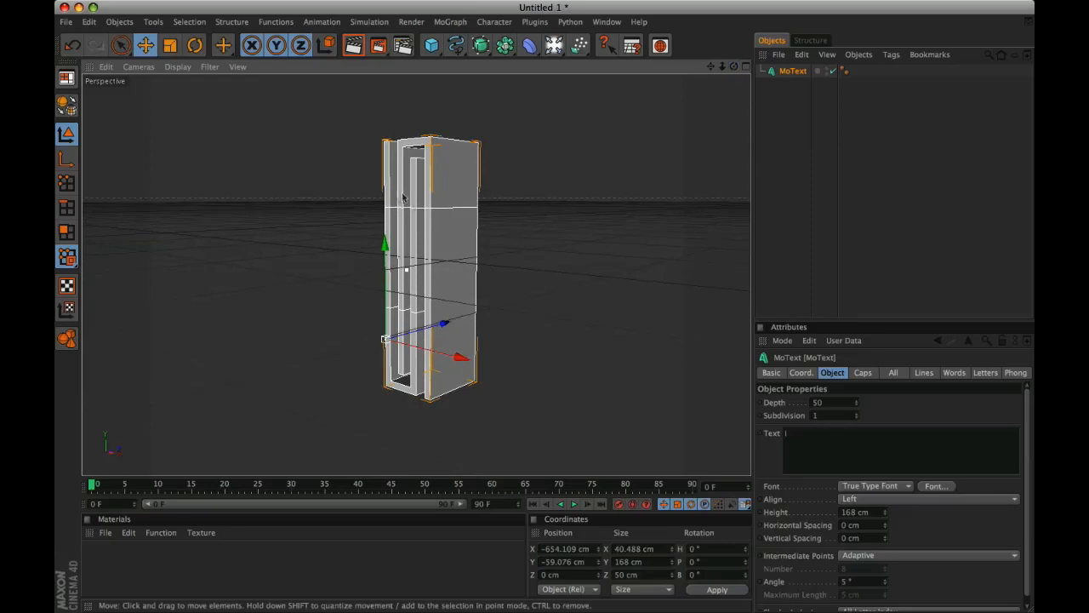
{"action": "left_click", "coordinate": [862, 373]}
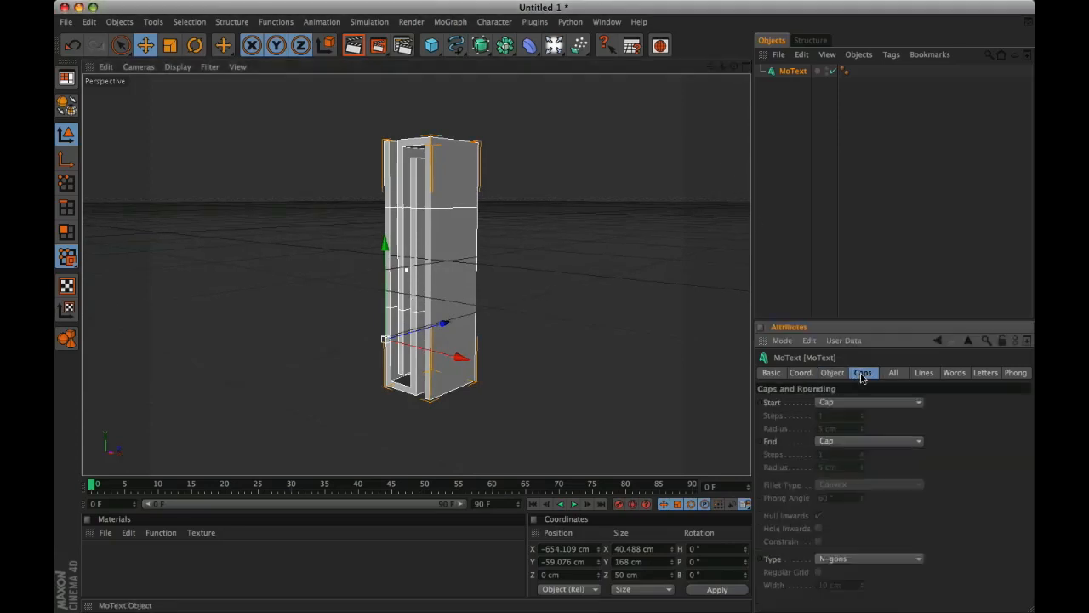
{"action": "left_click", "coordinate": [834, 403]}
{"action": "left_click", "coordinate": [833, 455]}
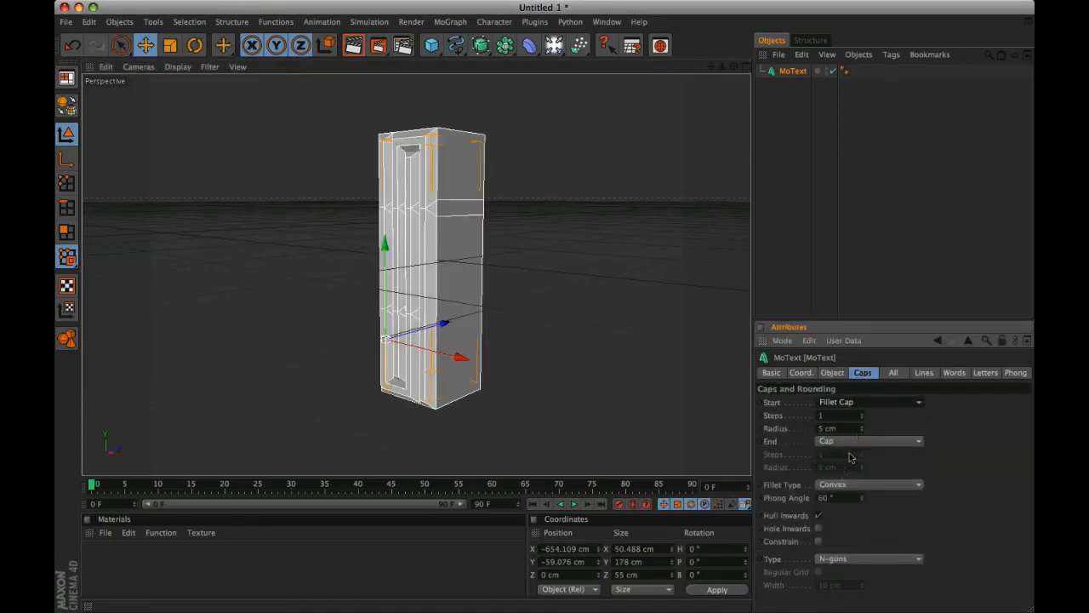
{"action": "left_click", "coordinate": [860, 441]}
{"action": "left_click", "coordinate": [847, 493]}
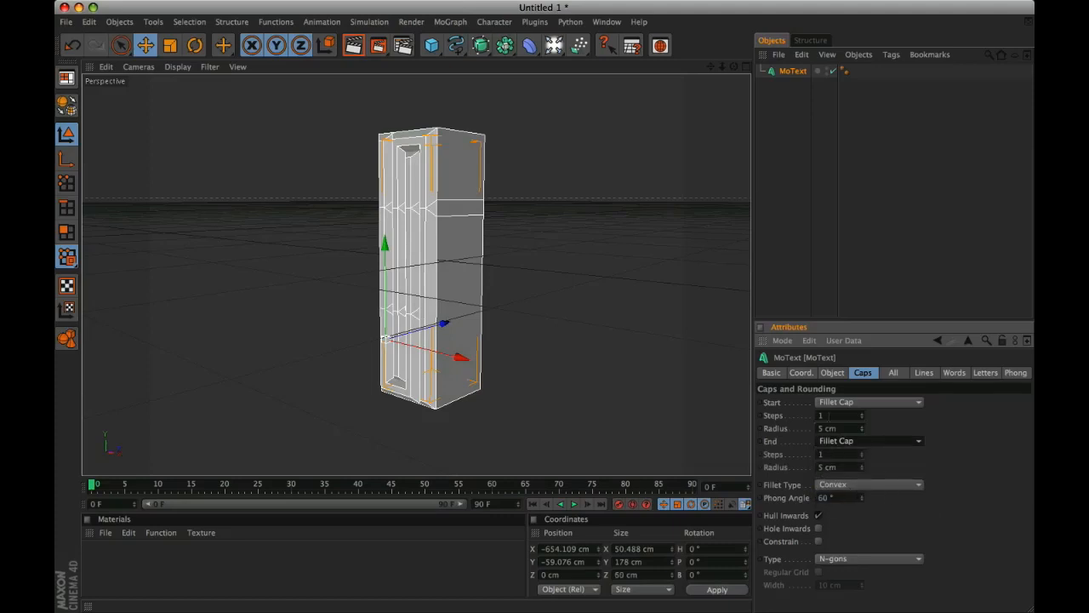
Step: Set both the start and end fillet radius of the MoText caps to 0.25 cm and the fillet type to Linear
{"action": "double_click", "coordinate": [829, 428]}
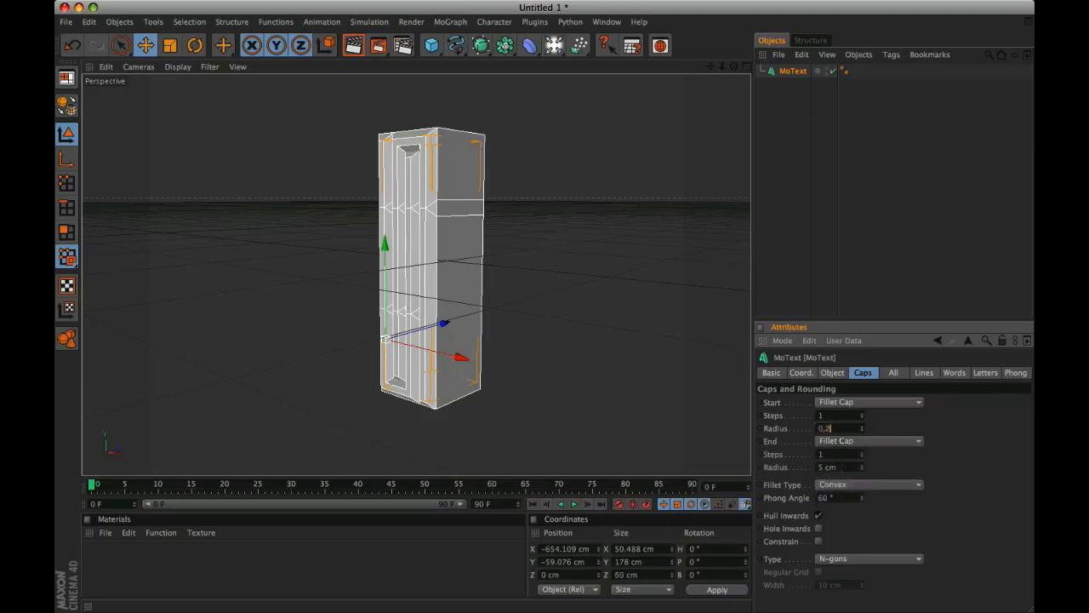
{"action": "key", "text": "Tab"}
{"action": "type", "text": "0"}
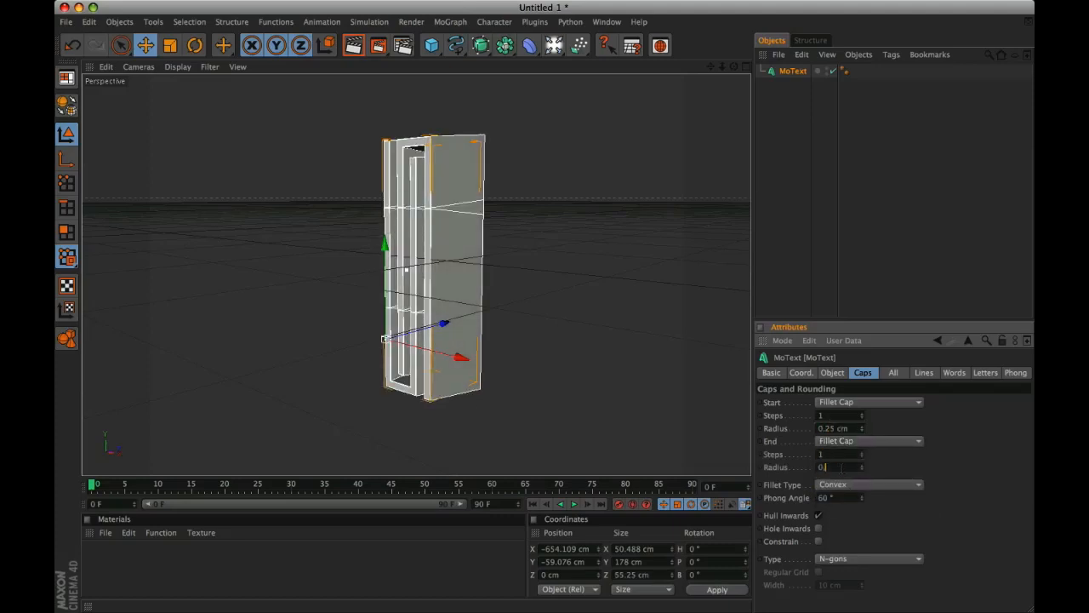
{"action": "type", "text": ".25"}
{"action": "key", "text": "Return"}
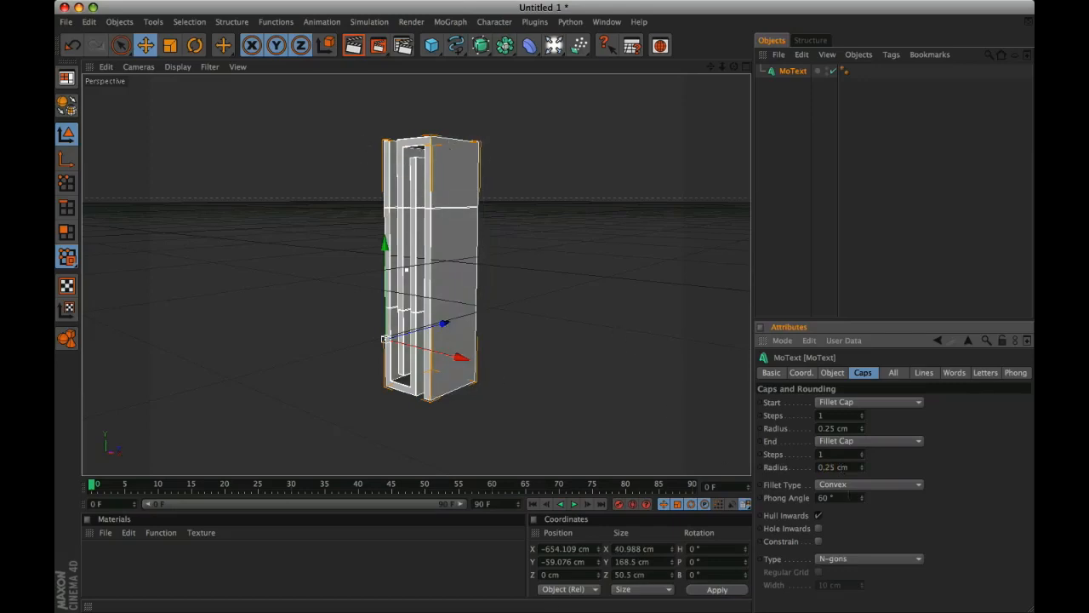
{"action": "left_click", "coordinate": [848, 494]}
{"action": "left_click", "coordinate": [859, 497]}
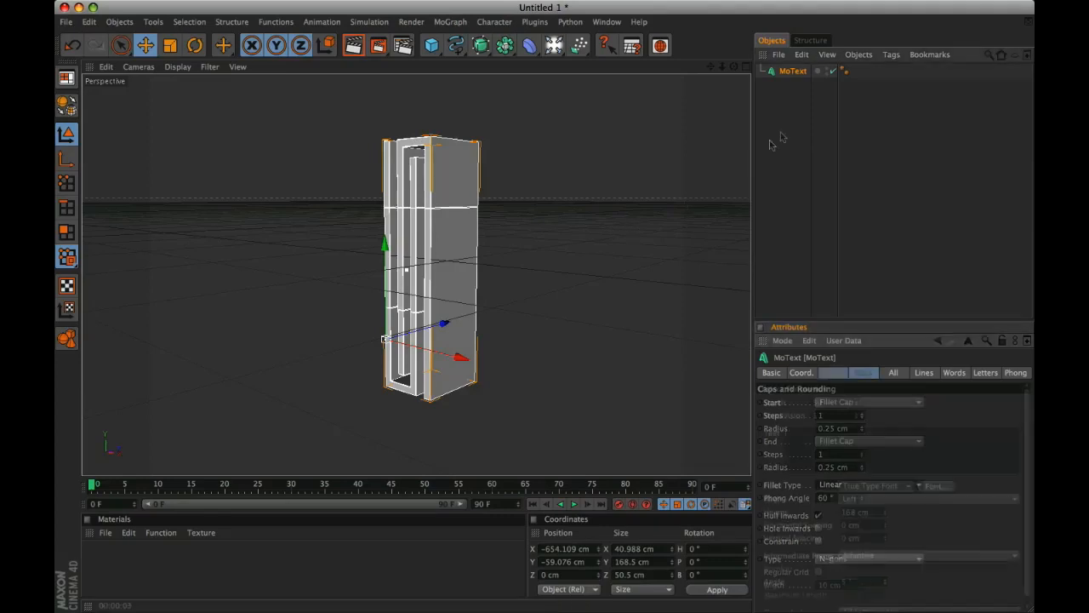
Step: Create a new material named BUILDING FACE and disable its Specular channel
{"action": "double_click", "coordinate": [123, 570]}
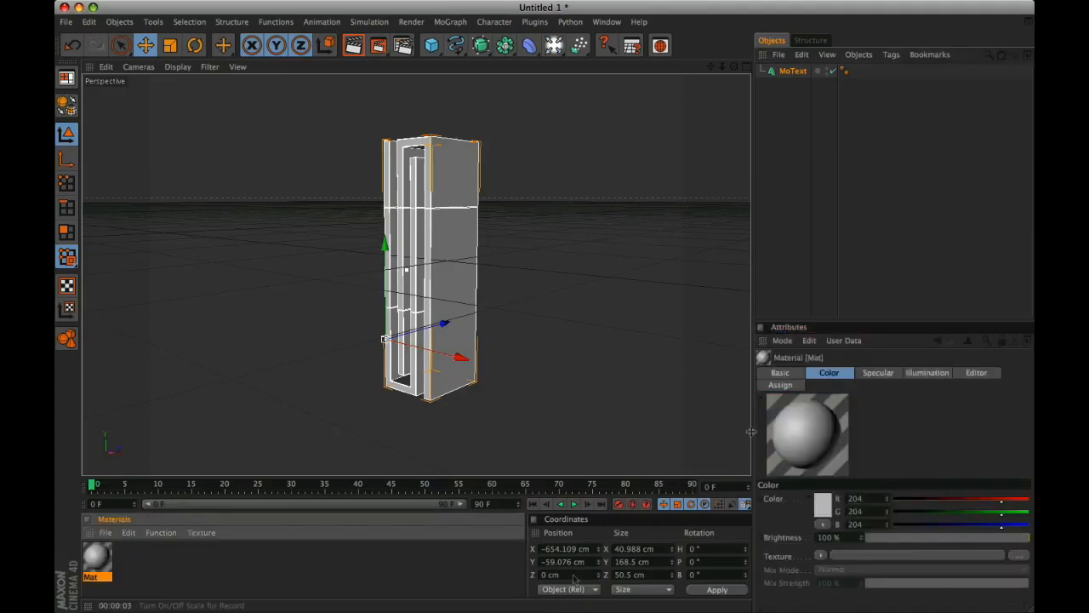
{"action": "left_click", "coordinate": [778, 378]}
{"action": "double_click", "coordinate": [798, 498]}
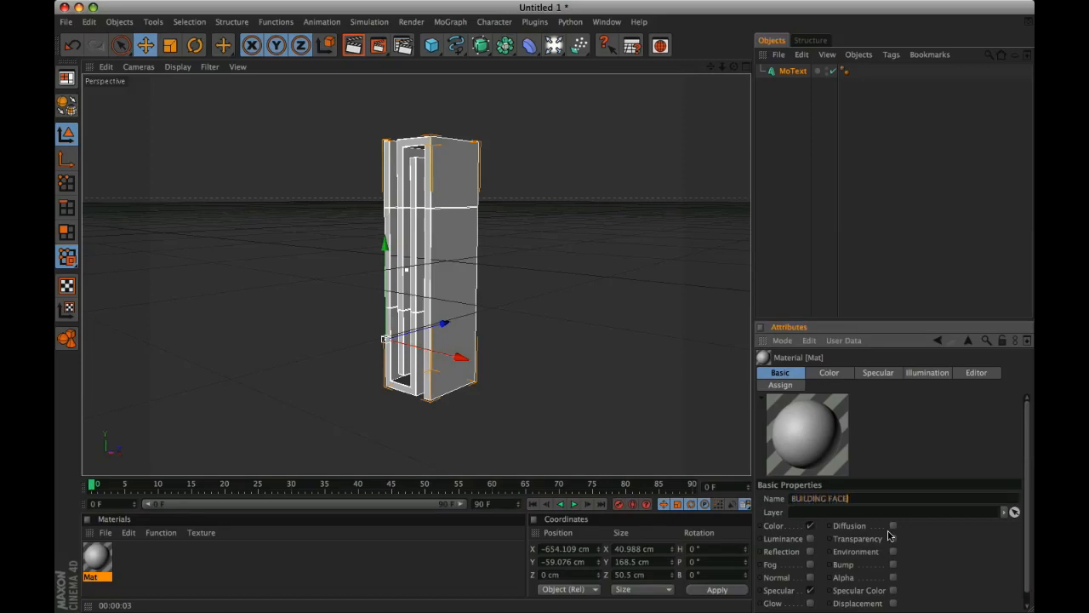
{"action": "type", "text": "BUILDING FACE"}
{"action": "key", "text": "Return"}
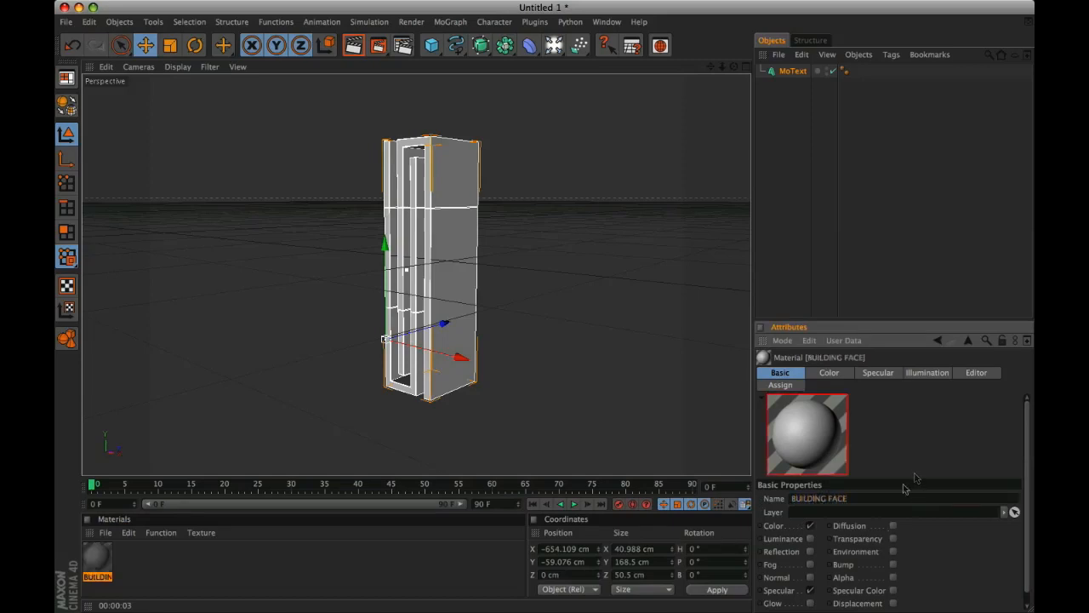
{"action": "left_click", "coordinate": [811, 589]}
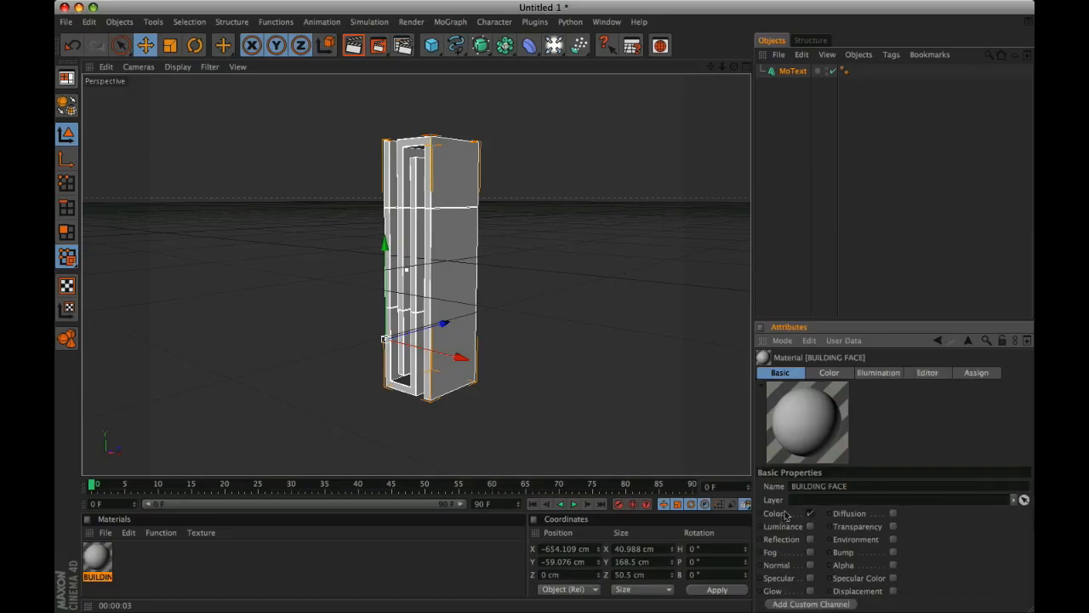
Step: Set the BUILDING FACE material's color to white, RGB 255, 255, 255
{"action": "left_click", "coordinate": [828, 372]}
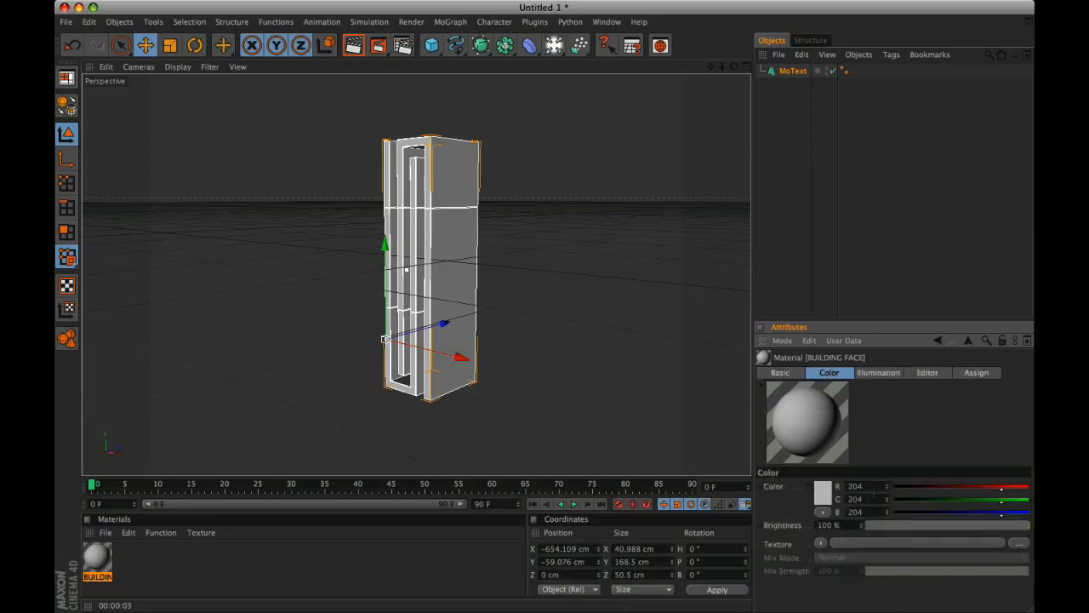
{"action": "left_click", "coordinate": [822, 492]}
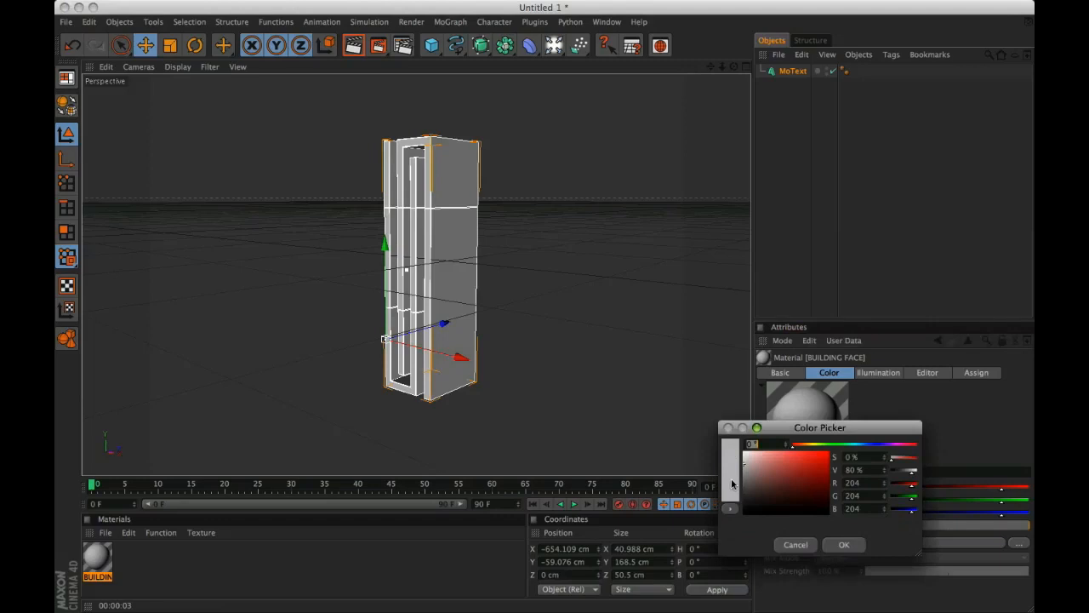
{"action": "left_click", "coordinate": [845, 544]}
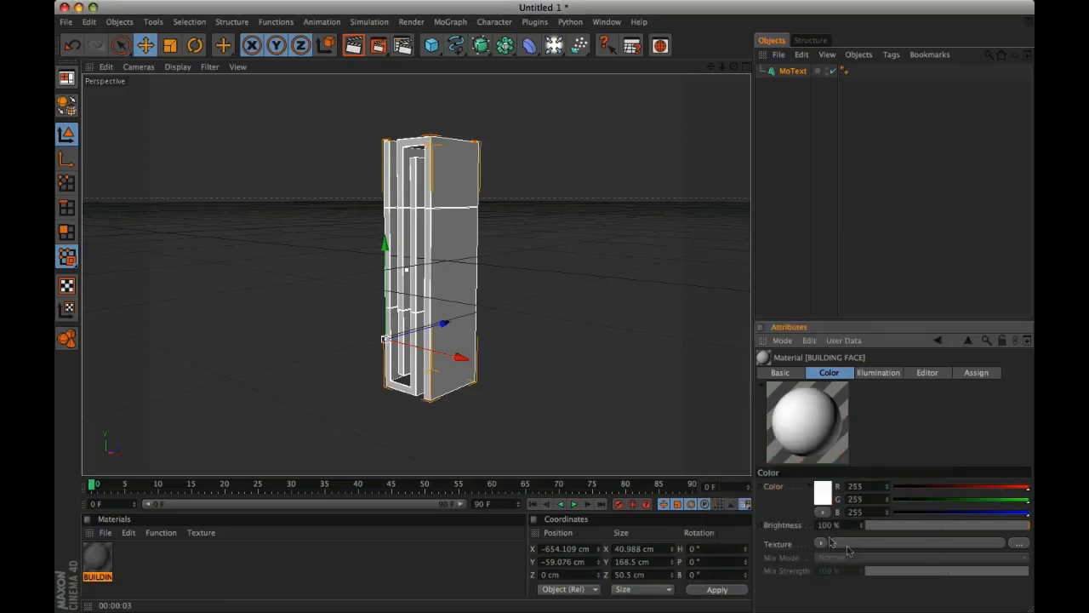
Step: Load INCPTION_TEX_02_ok.jpg as the BUILDING FACE color texture and accept copying the image to the document location
{"action": "left_click", "coordinate": [1019, 543]}
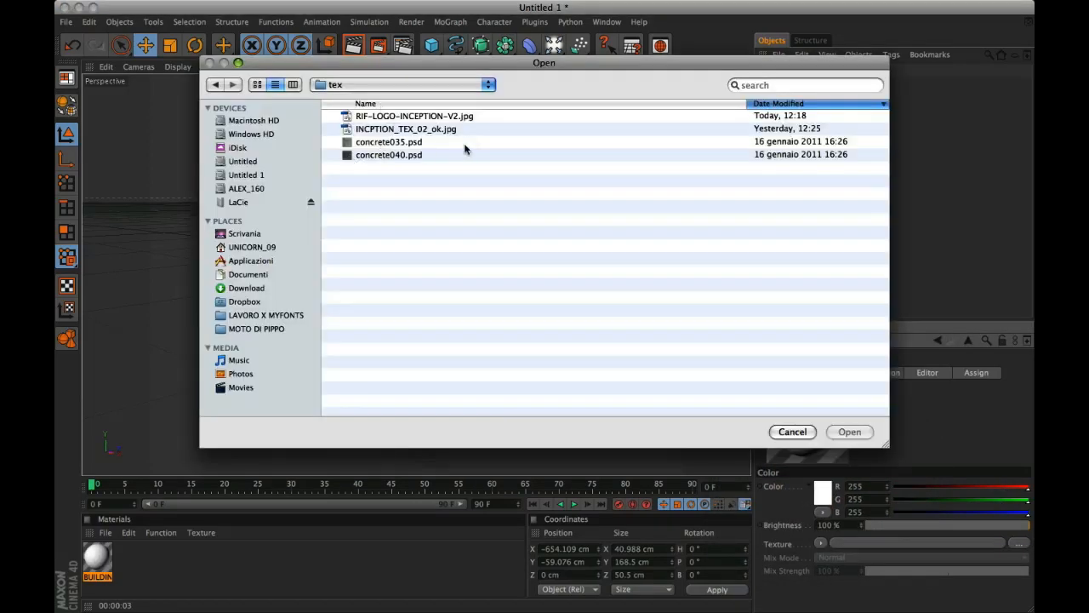
{"action": "left_click", "coordinate": [401, 129]}
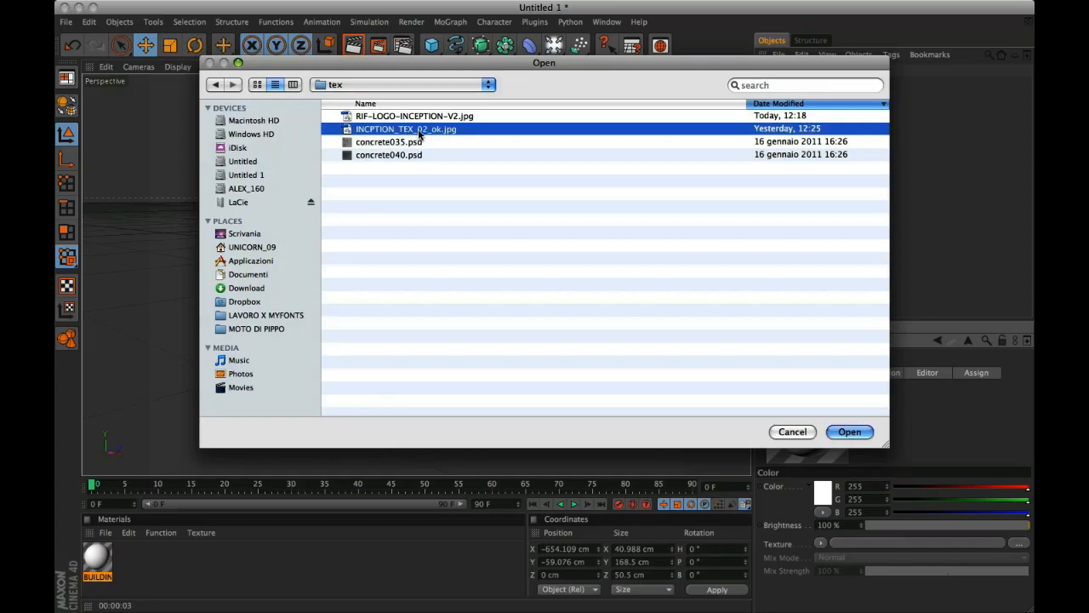
{"action": "left_click", "coordinate": [852, 432]}
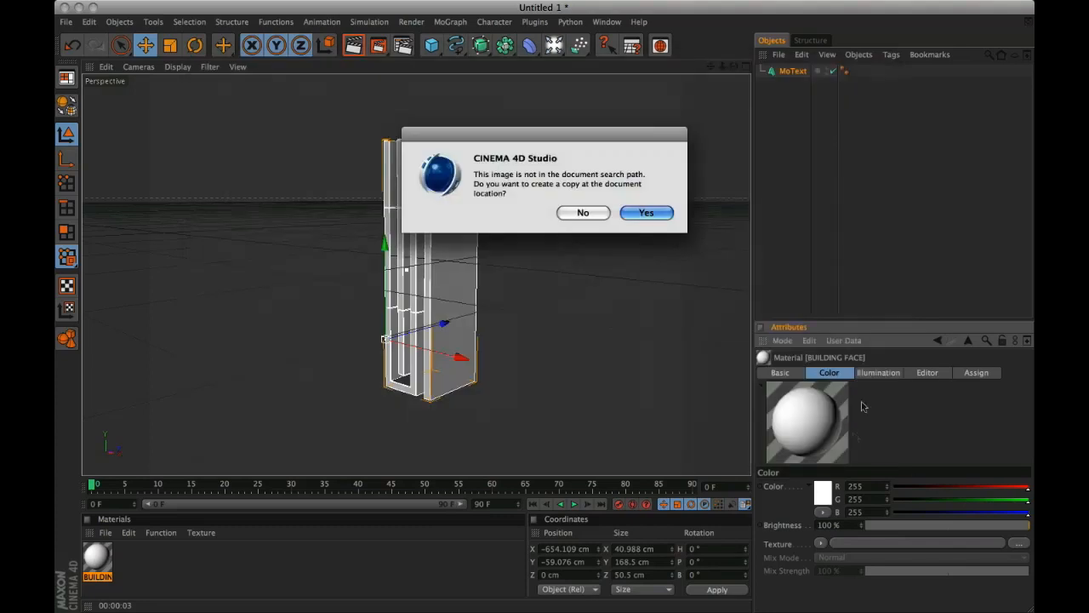
{"action": "left_click", "coordinate": [653, 214]}
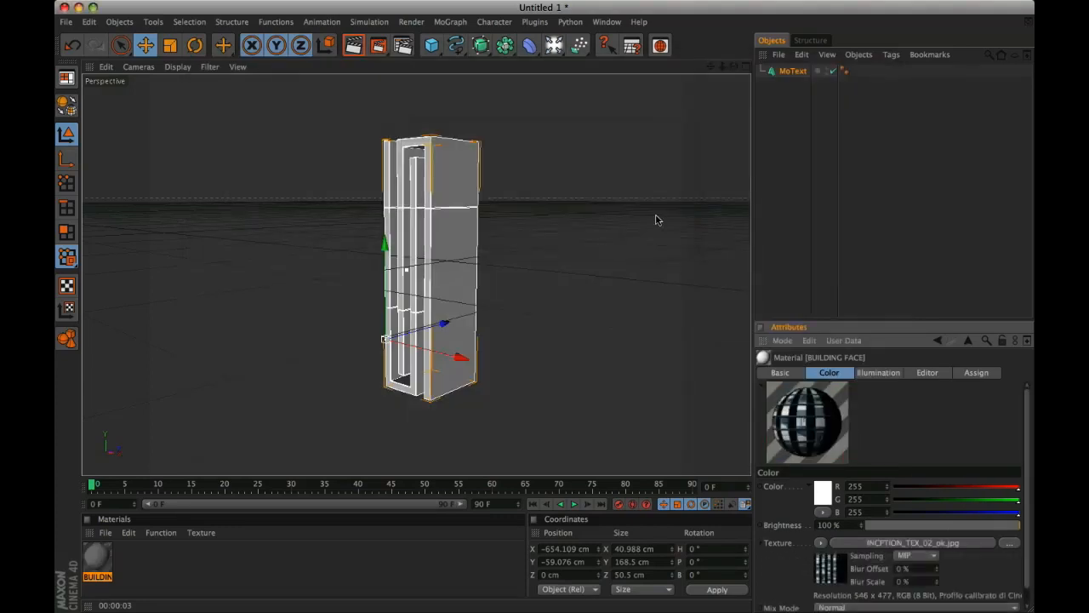
Step: Apply the BUILDING FACE material to the MoText object and select its texture tag
{"action": "left_click", "coordinate": [143, 582]}
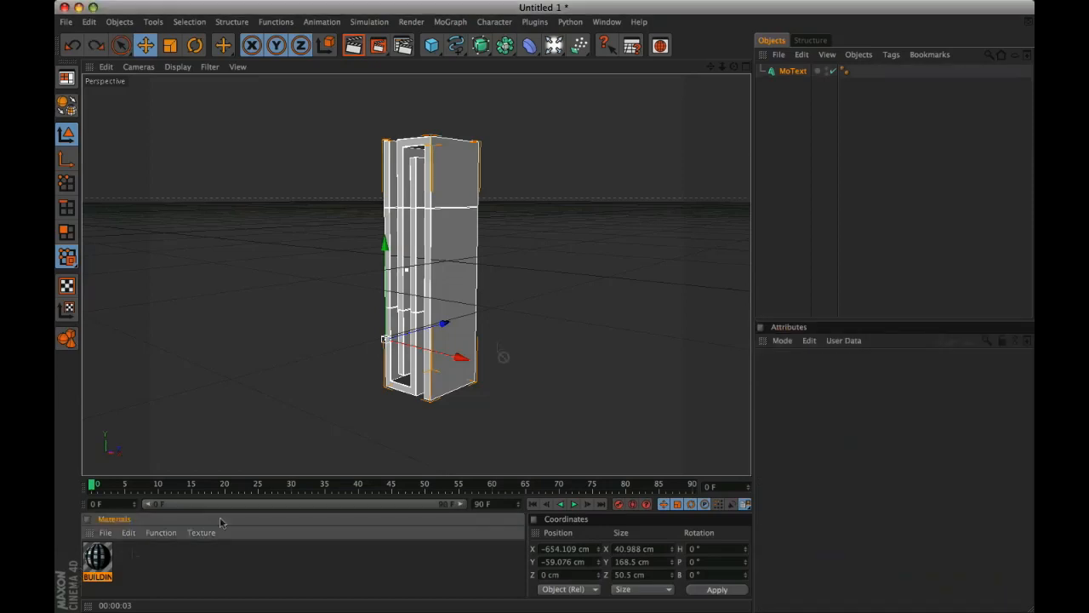
{"action": "left_click_drag", "start_coordinate": [798, 74], "coordinate": [796, 72]}
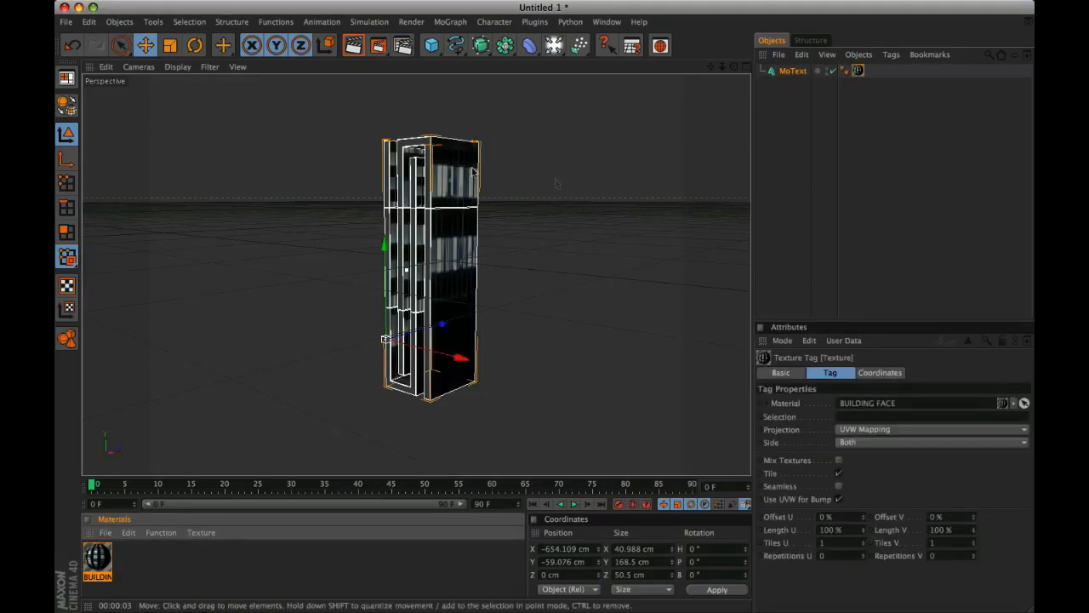
{"action": "left_click", "coordinate": [858, 72]}
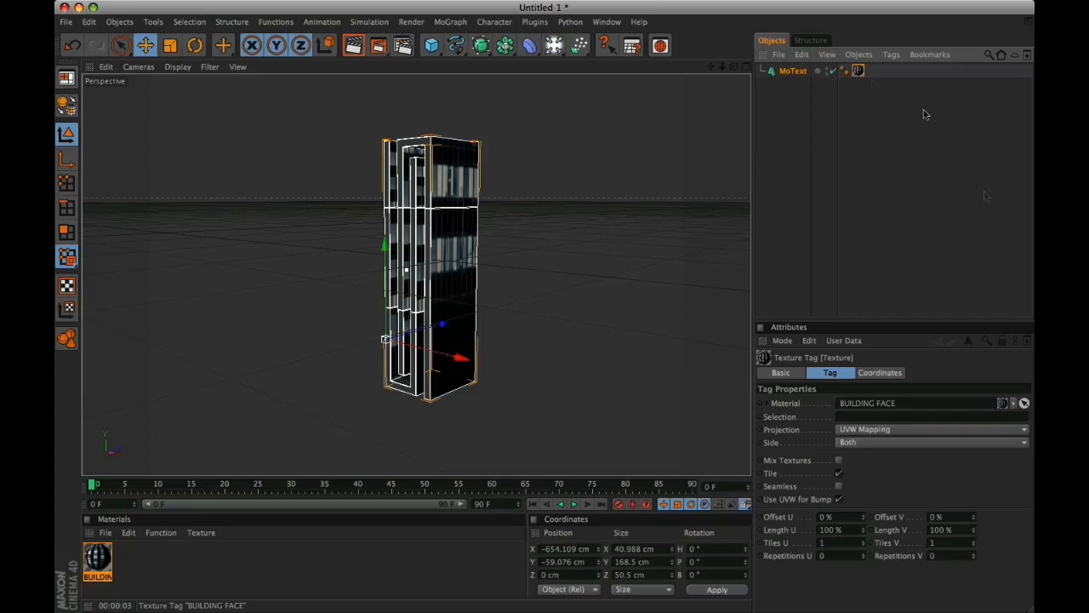
Step: Set the texture tag's Length U to 15% and Length V to -100%, and render a preview of the view
{"action": "left_click", "coordinate": [845, 531]}
{"action": "type", "text": "15"}
{"action": "key", "text": "Tab"}
{"action": "type", "text": "1"}
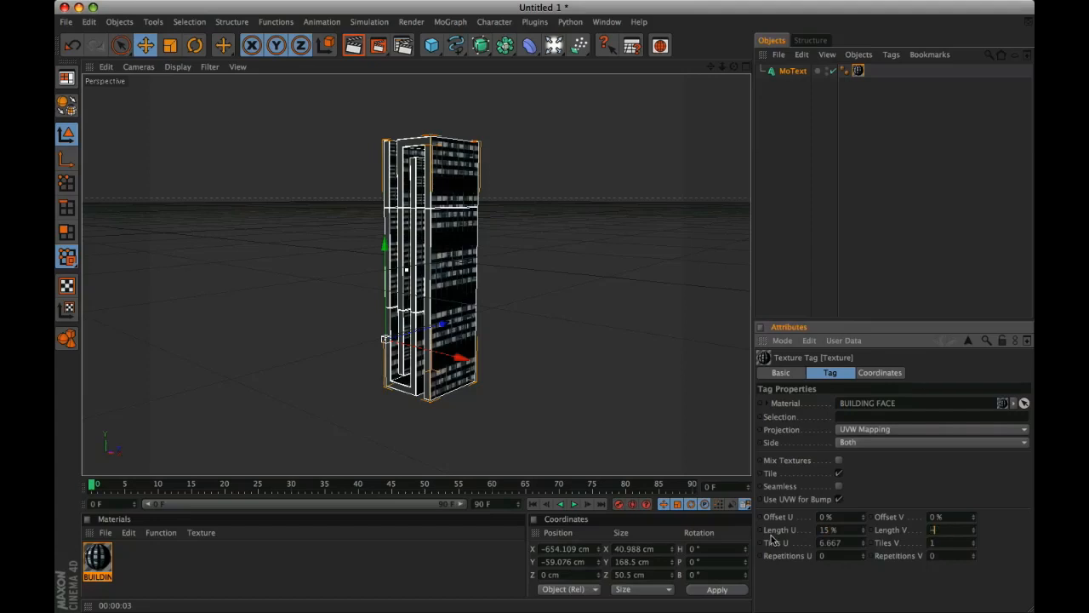
{"action": "type", "text": "00"}
{"action": "key", "text": "Return"}
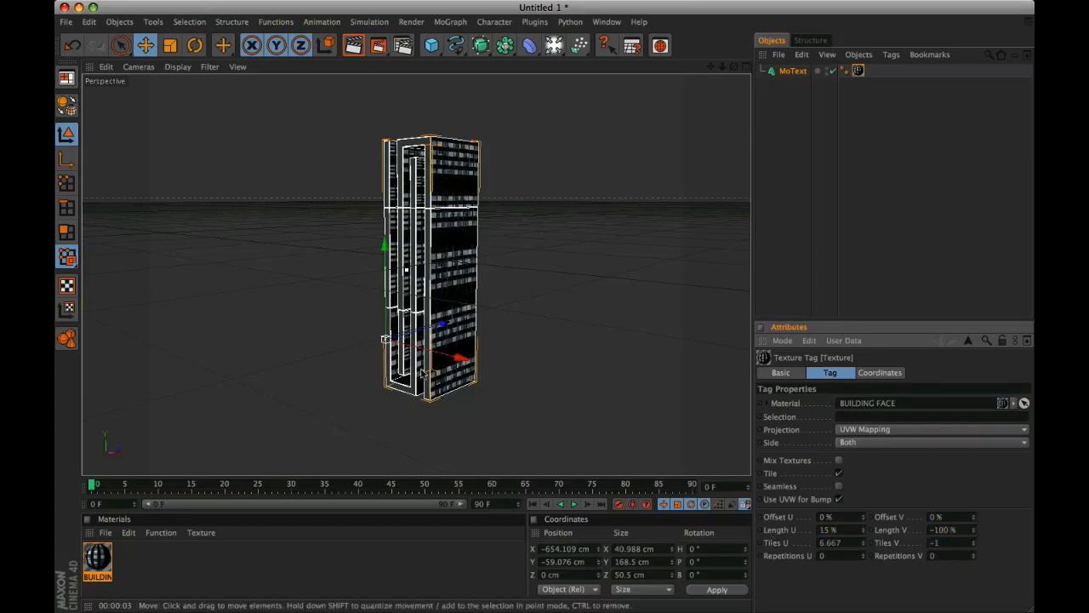
{"action": "key", "text": "ctrl+r"}
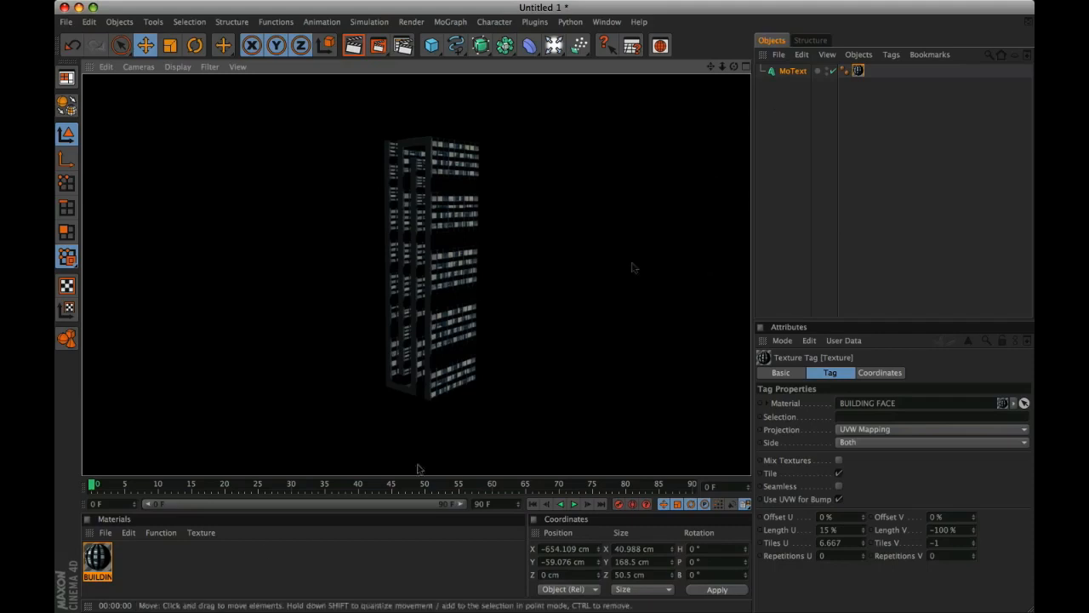
Step: Wrap the BUILDING FACE color texture in a Filter shader with gamma 0.5 and render a preview of the view
{"action": "left_click", "coordinate": [99, 558]}
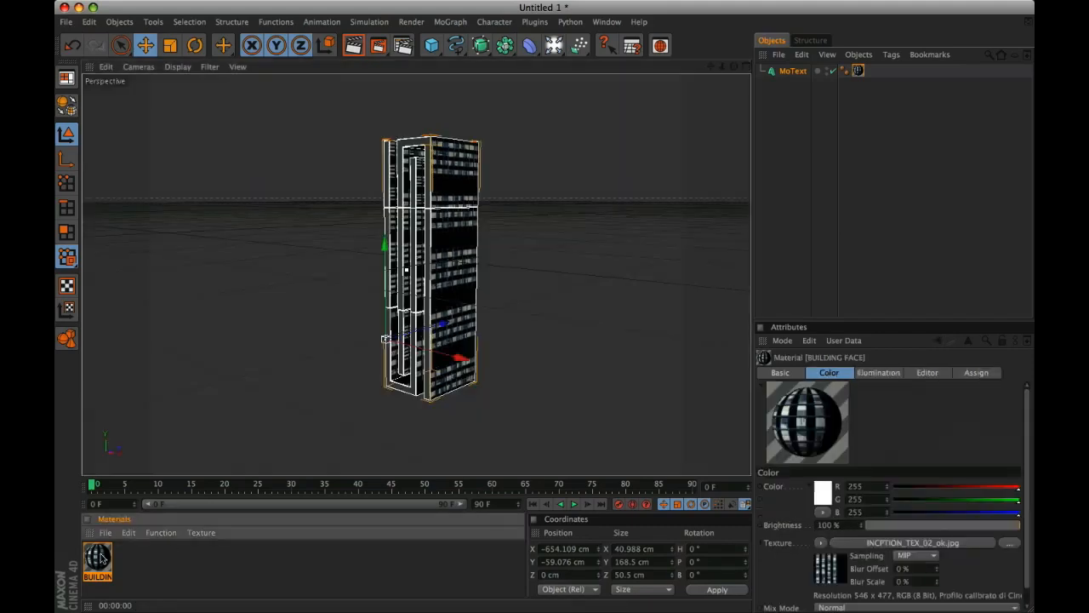
{"action": "left_click", "coordinate": [817, 545]}
{"action": "left_click", "coordinate": [855, 429]}
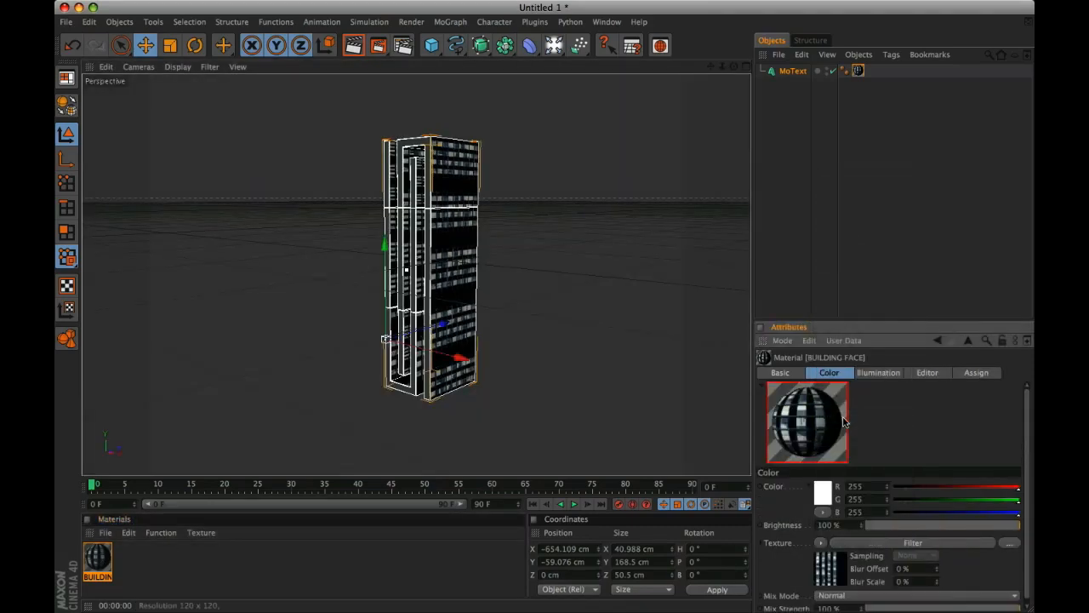
{"action": "left_click", "coordinate": [904, 544]}
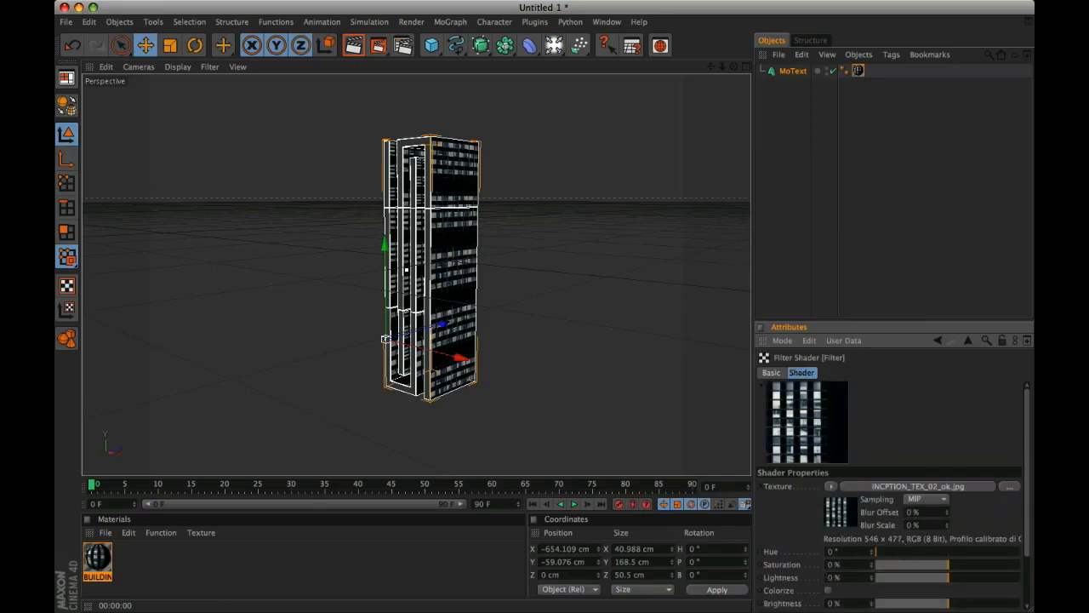
{"action": "left_click_drag", "start_coordinate": [1023, 458], "coordinate": [1027, 511]}
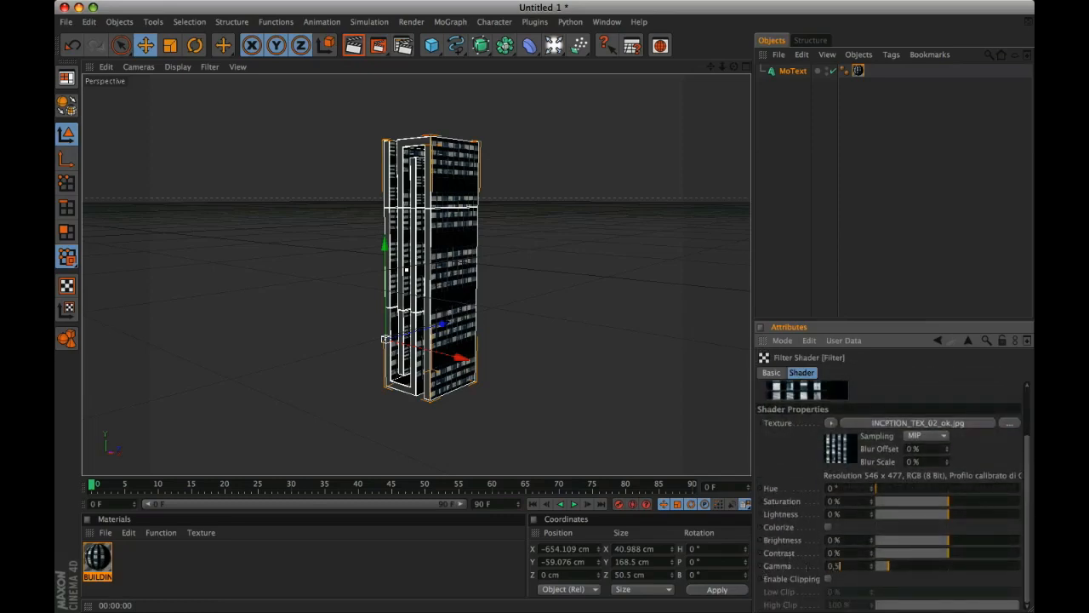
{"action": "key", "text": "Return"}
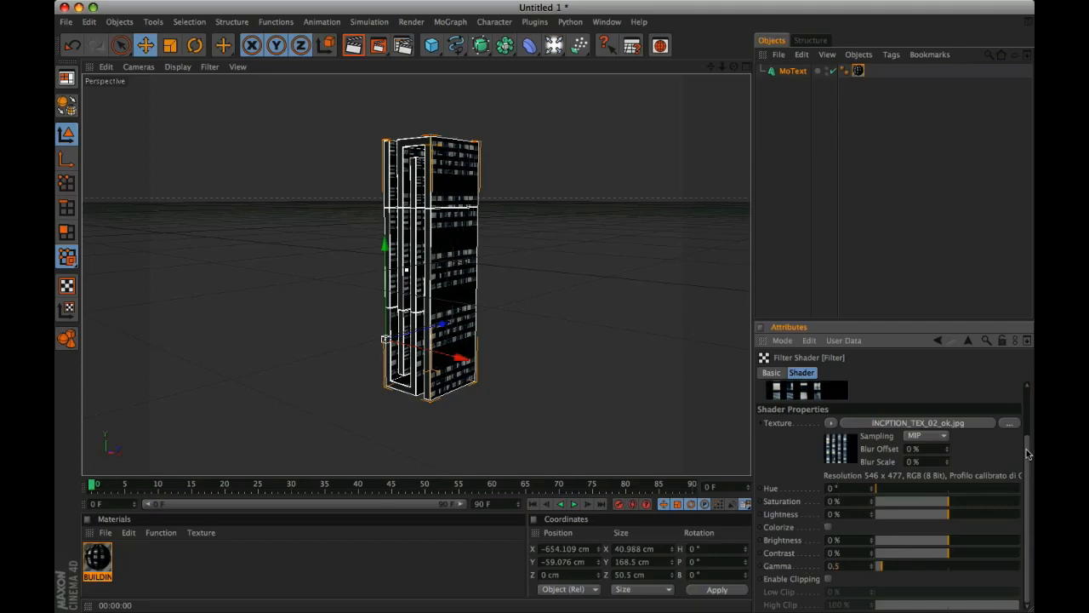
{"action": "left_click_drag", "start_coordinate": [1028, 451], "coordinate": [1028, 390]}
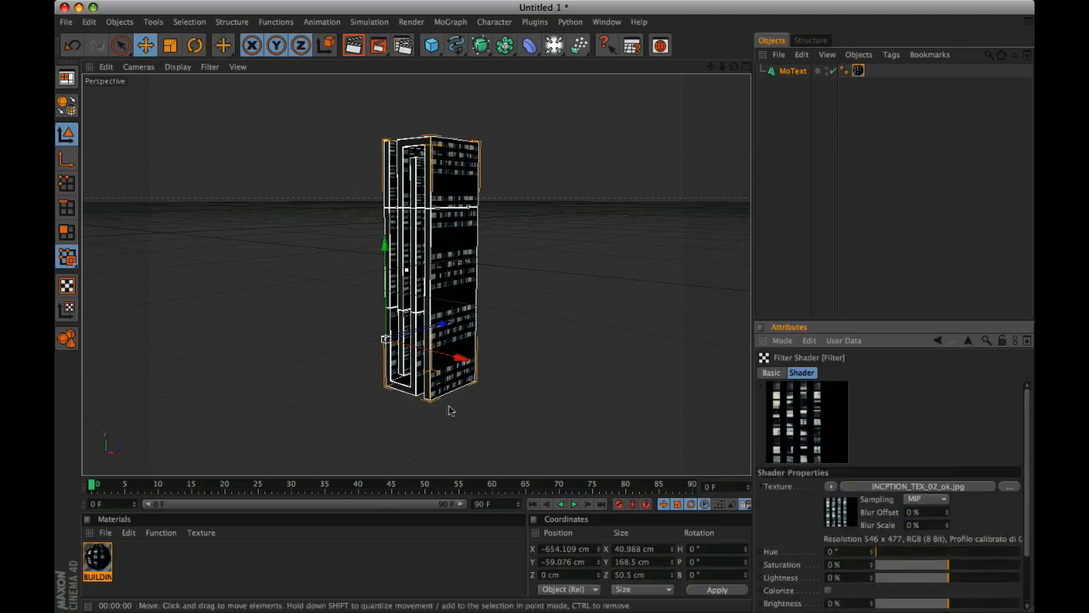
{"action": "left_click", "coordinate": [360, 576]}
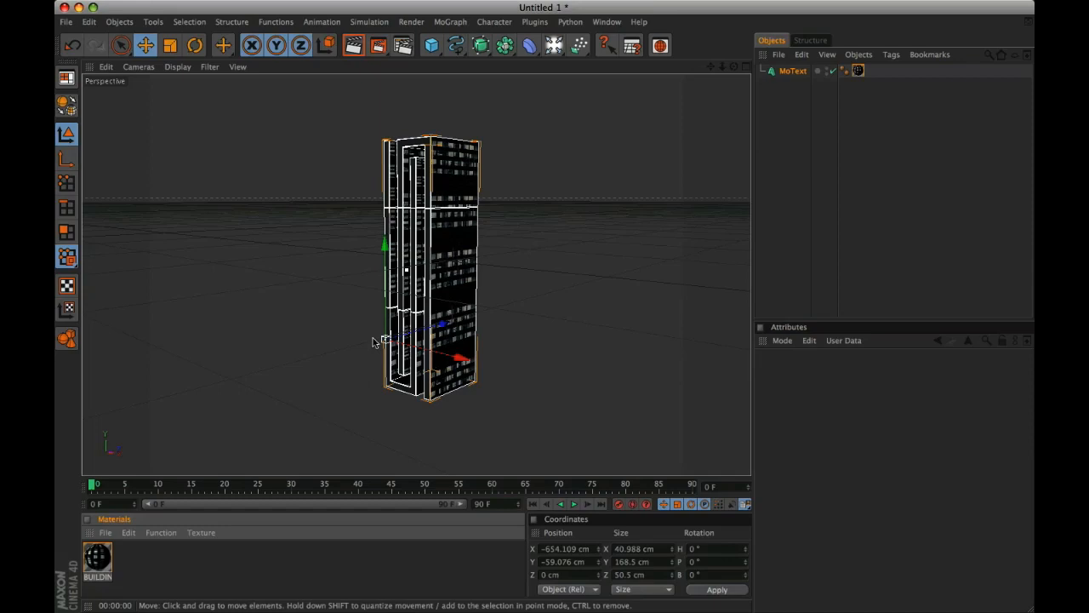
{"action": "key", "text": "super+r"}
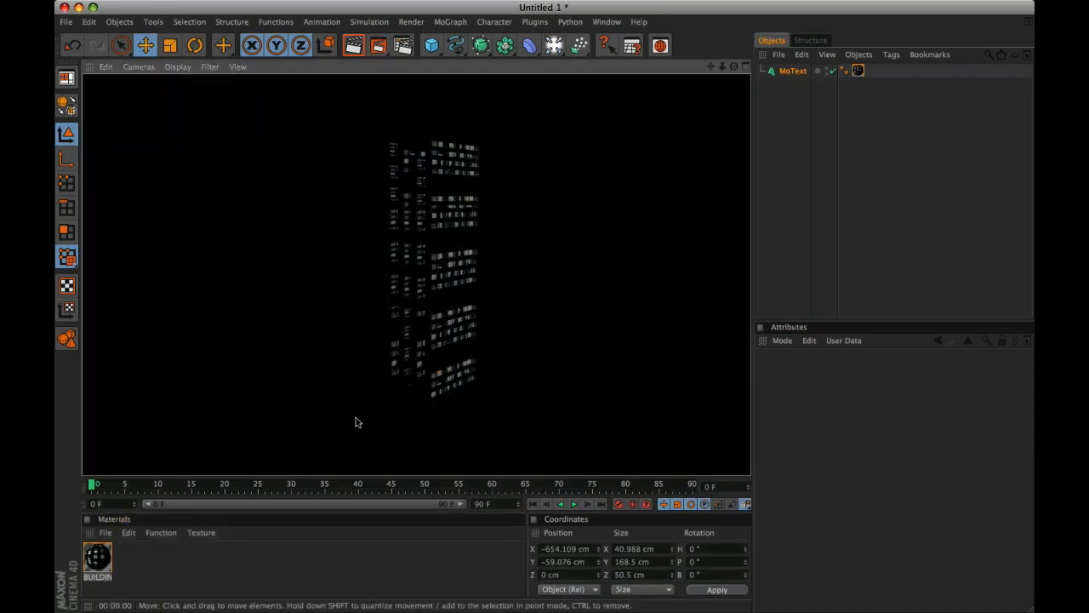
Step: Create a second material named DARK WALL and enable its Bump and Specular Color channels
{"action": "left_click", "coordinate": [287, 544]}
{"action": "double_click", "coordinate": [134, 556]}
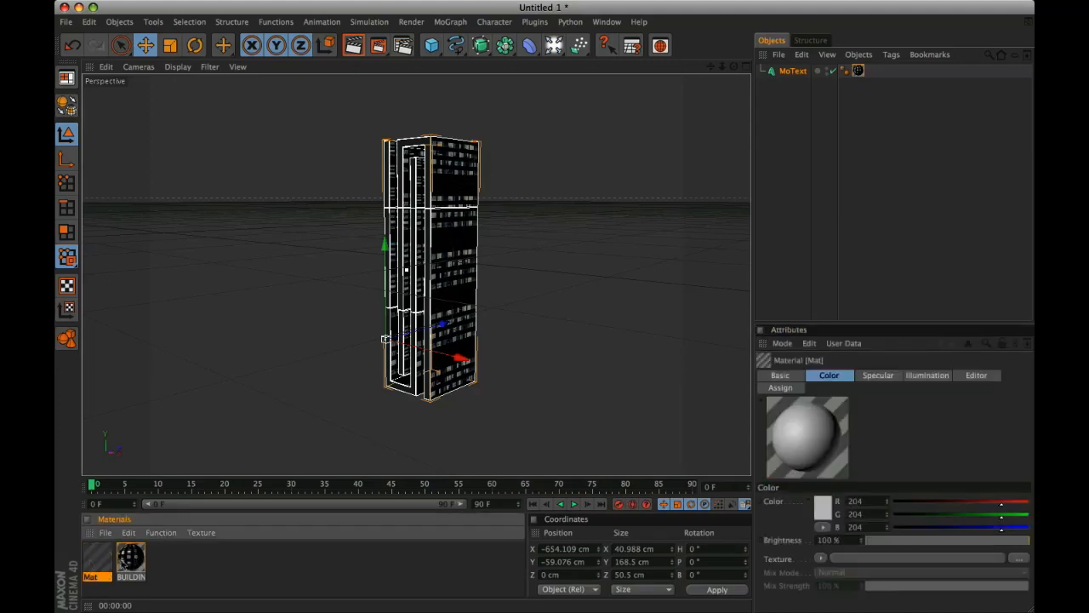
{"action": "left_click", "coordinate": [779, 376]}
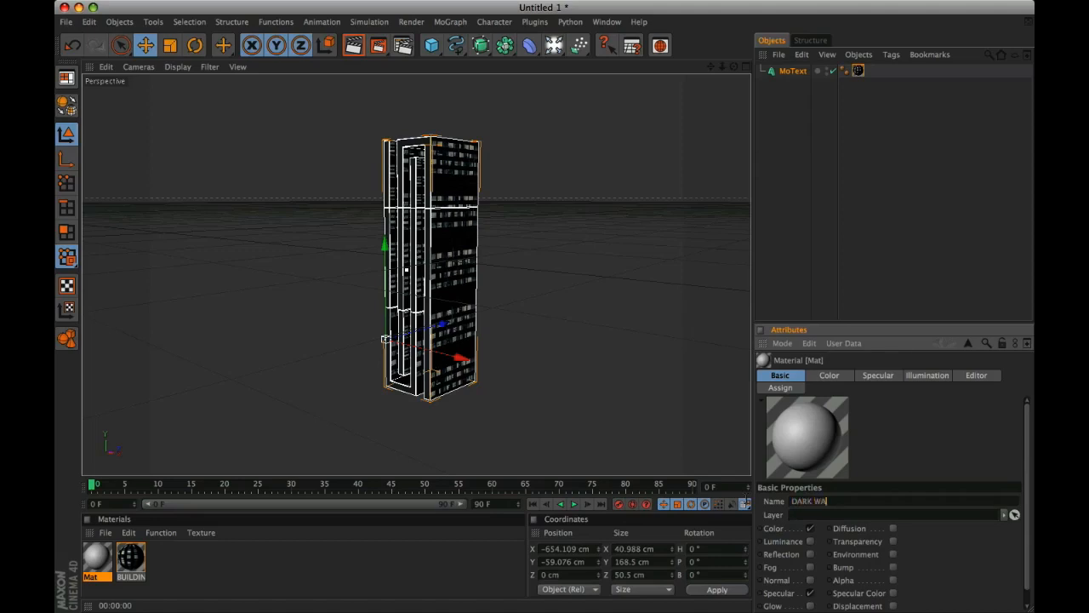
{"action": "key", "text": "Return"}
{"action": "left_click", "coordinate": [893, 594]}
{"action": "left_click", "coordinate": [893, 567]}
{"action": "scroll", "coordinate": [1025, 558], "scroll_direction": "down", "scroll_amount": 1}
{"action": "scroll", "coordinate": [1025, 553], "scroll_direction": "up", "scroll_amount": 1}
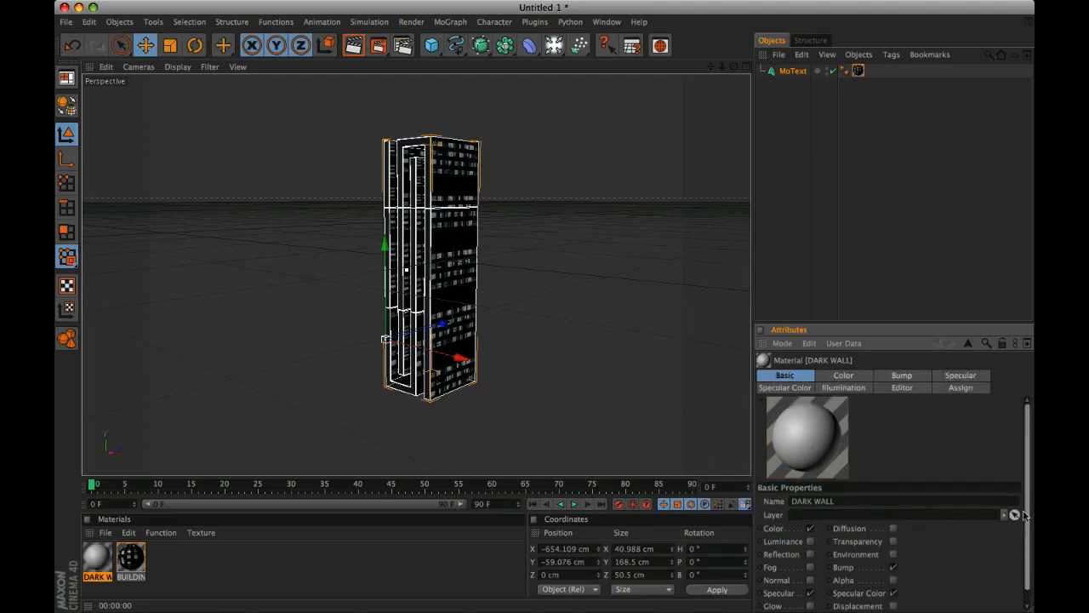
Step: Set the DARK WALL material's Color channel to RGB 64, 69, 74
{"action": "left_click", "coordinate": [845, 375]}
{"action": "left_click_drag", "start_coordinate": [876, 502], "coordinate": [781, 509]}
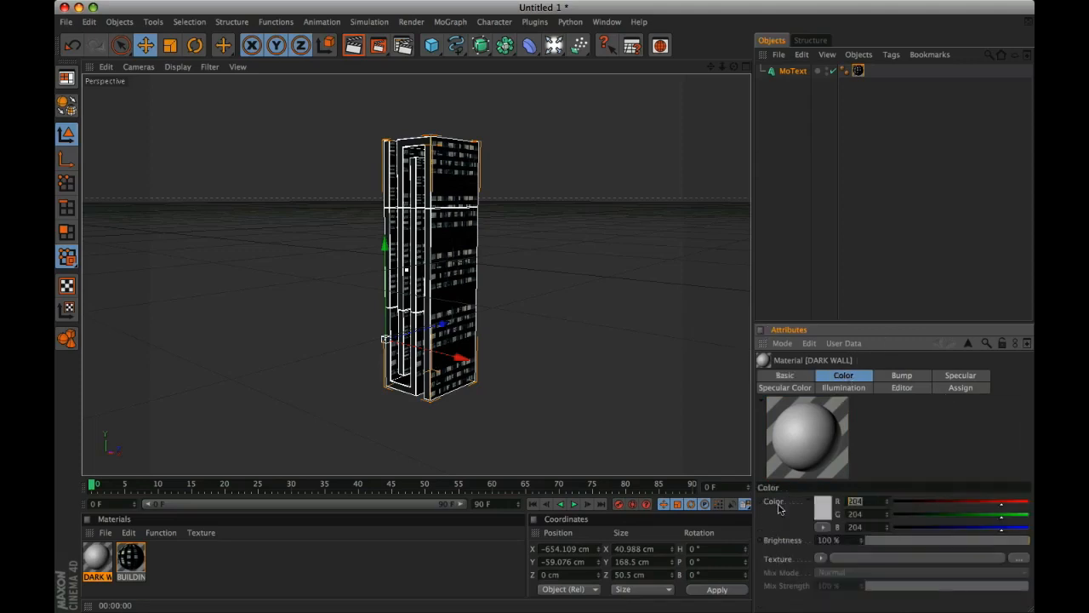
{"action": "type", "text": "64"}
{"action": "key", "text": "Tab"}
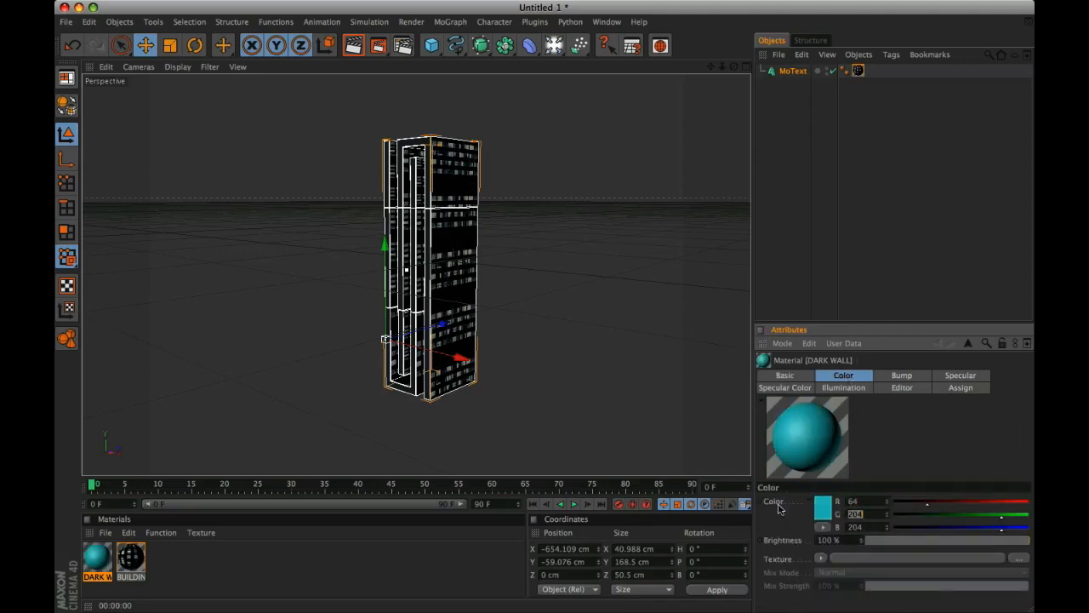
{"action": "type", "text": "69"}
{"action": "key", "text": "Tab"}
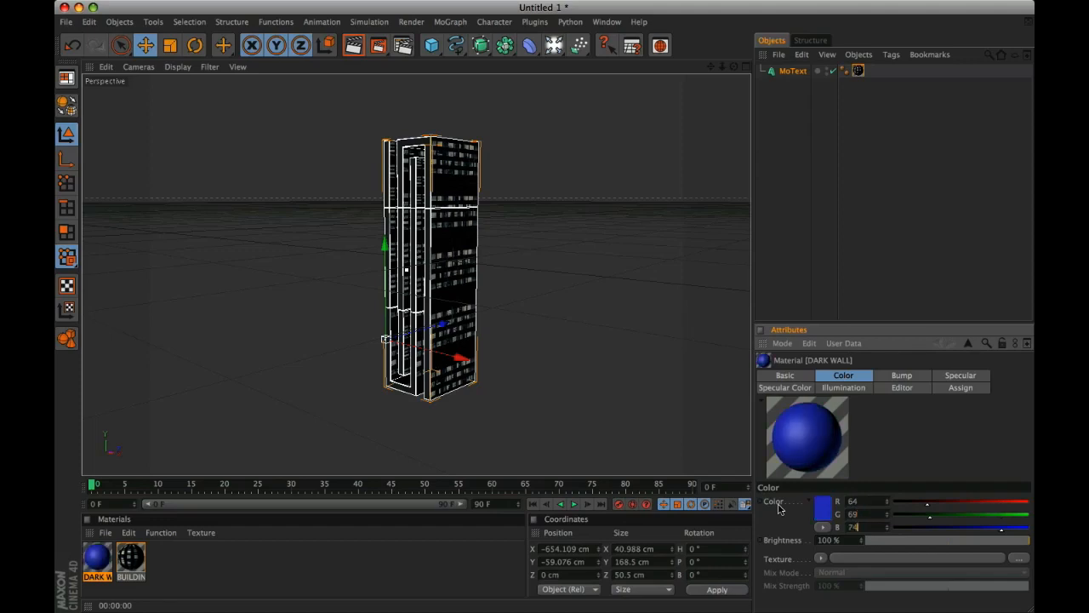
{"action": "type", "text": "74"}
{"action": "key", "text": "Return"}
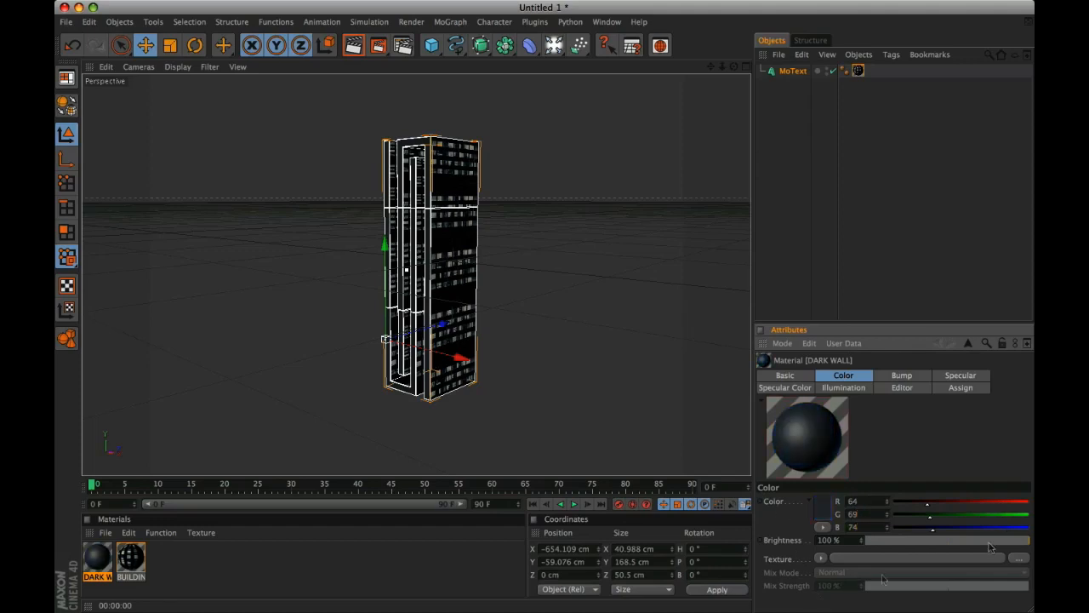
Step: Load concrete040.psd from the tex folder as the DARK WALL material's Color texture
{"action": "left_click", "coordinate": [821, 558]}
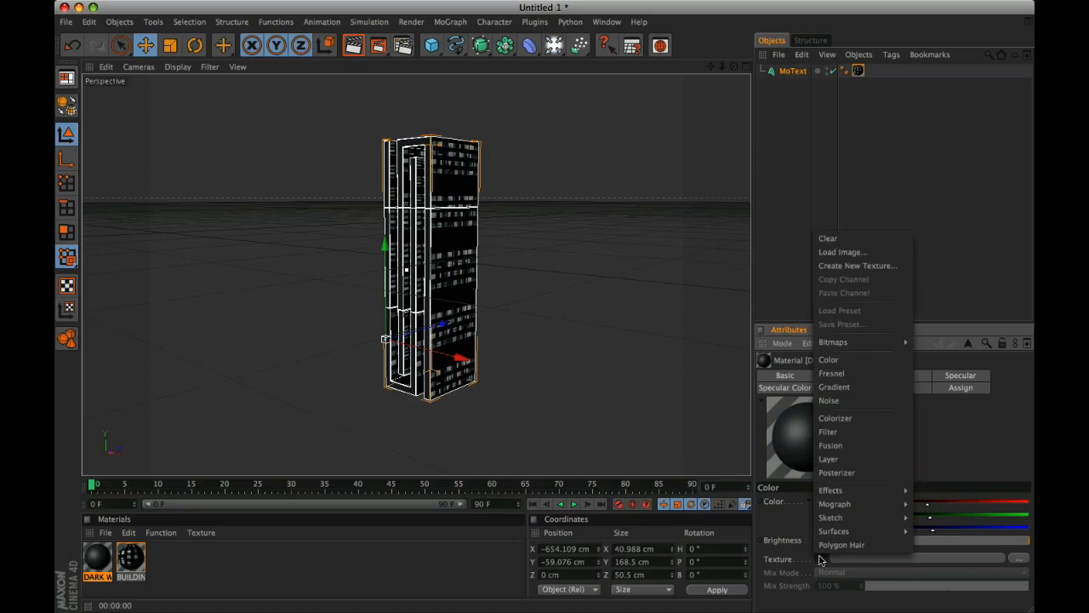
{"action": "left_click", "coordinate": [841, 259]}
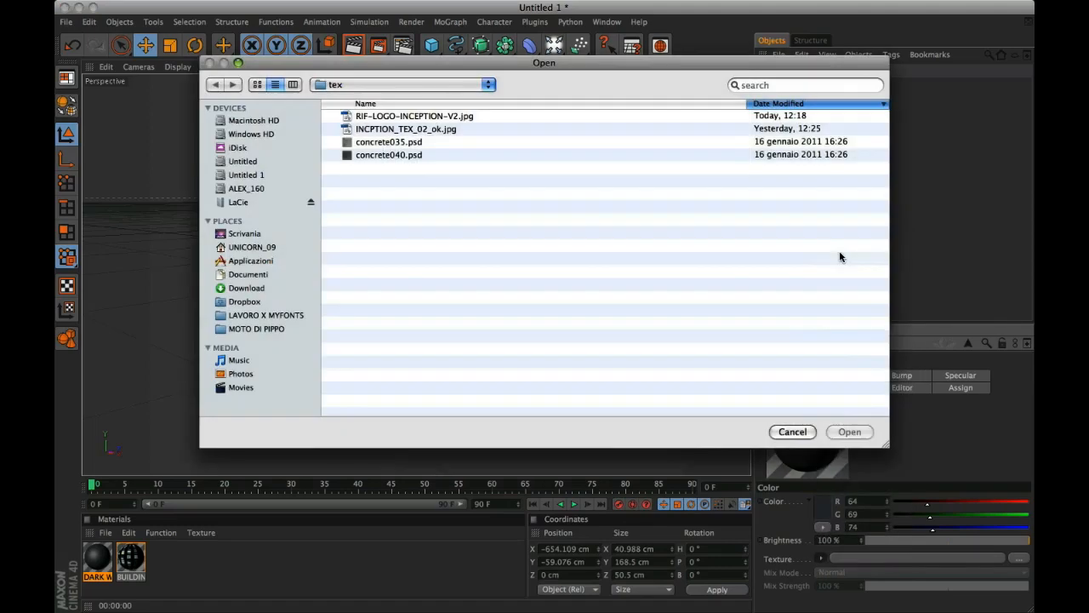
{"action": "left_click", "coordinate": [375, 155]}
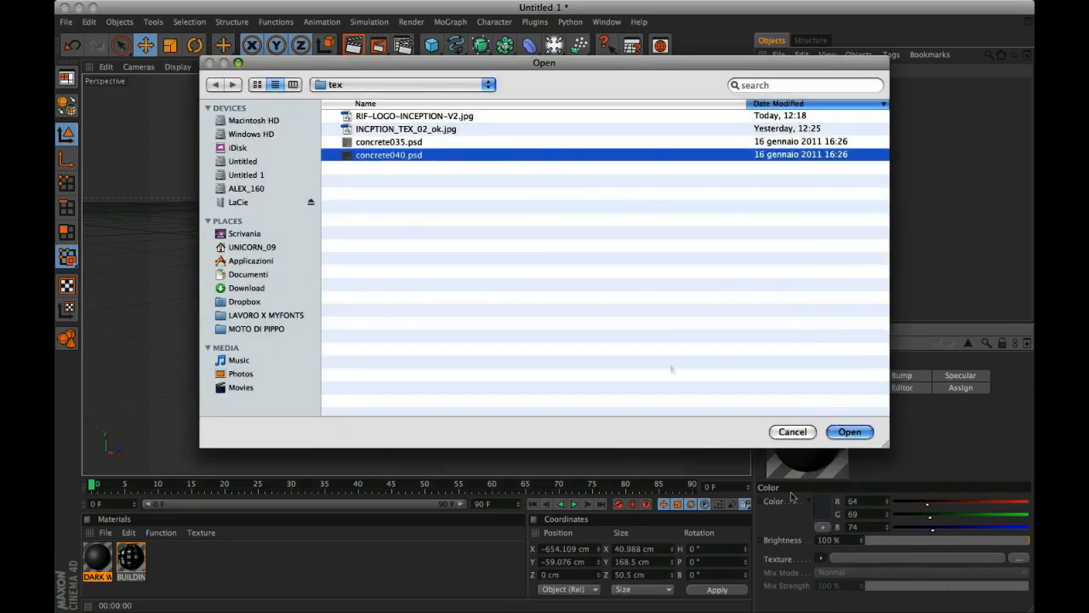
{"action": "left_click", "coordinate": [850, 431]}
{"action": "left_click", "coordinate": [647, 213]}
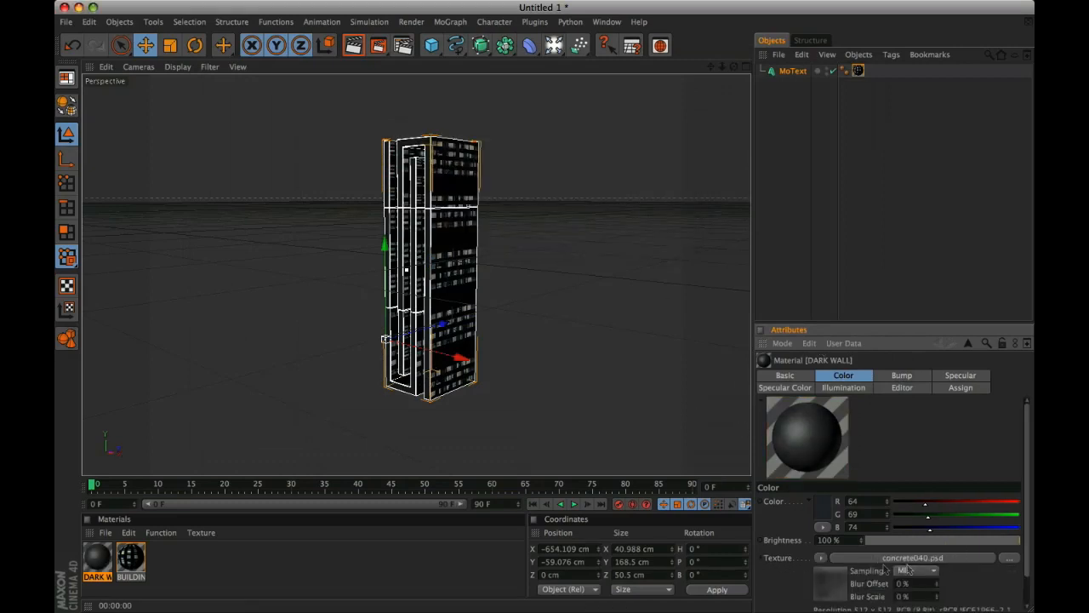
Step: Wrap the concrete040.psd color texture in a Filter shader with lightness -15% and brightness -15%
{"action": "left_click", "coordinate": [820, 558]}
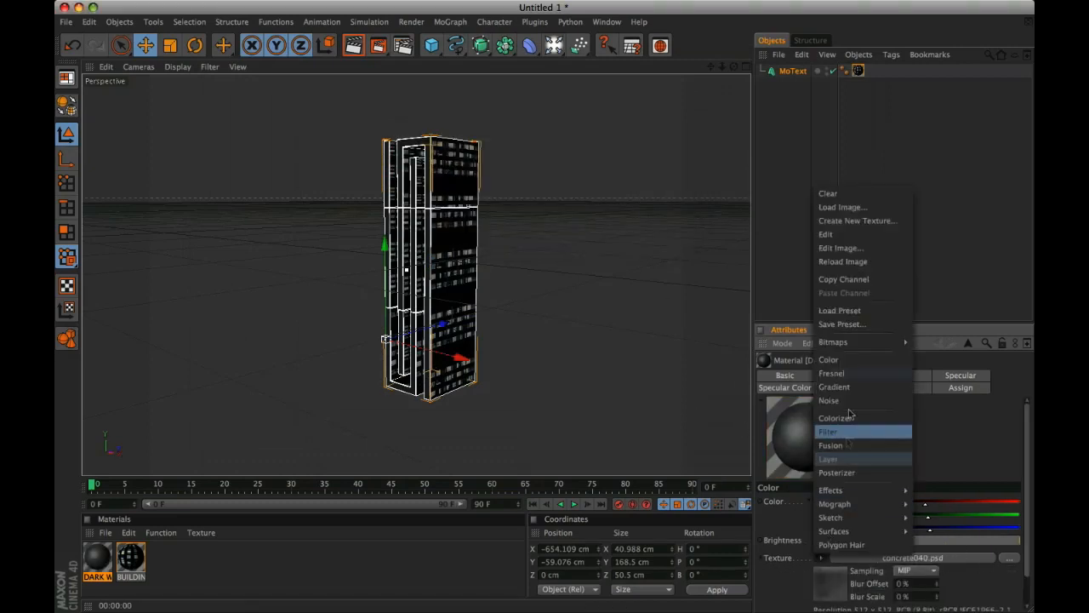
{"action": "left_click", "coordinate": [831, 432]}
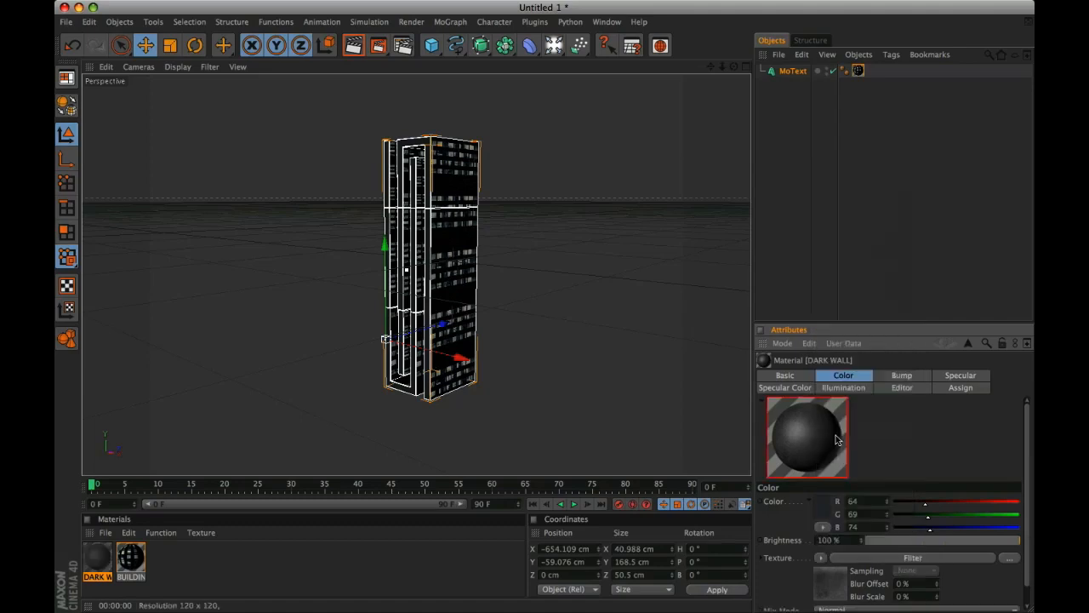
{"action": "left_click", "coordinate": [938, 556]}
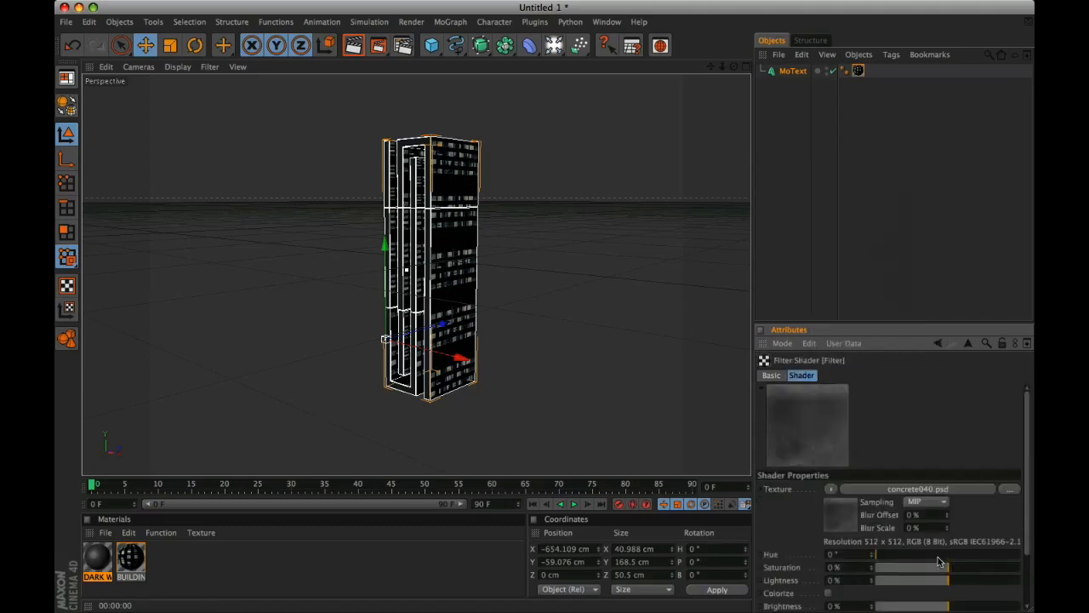
{"action": "left_click_drag", "start_coordinate": [1026, 475], "coordinate": [1025, 543]}
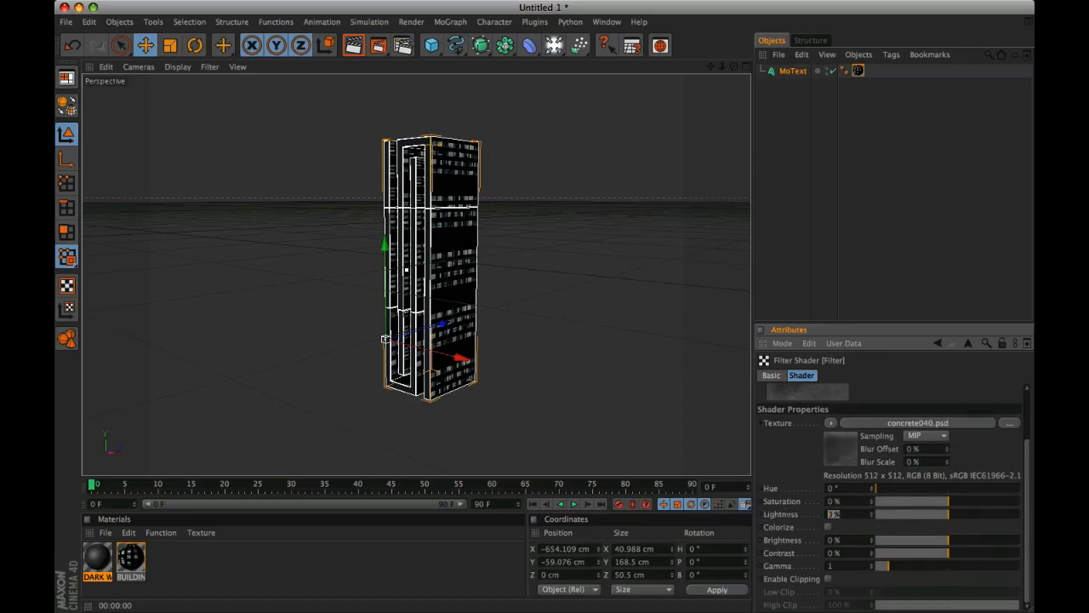
{"action": "key", "text": "Return"}
{"action": "key", "text": "Tab"}
{"action": "type", "text": "-15"}
{"action": "key", "text": "Return"}
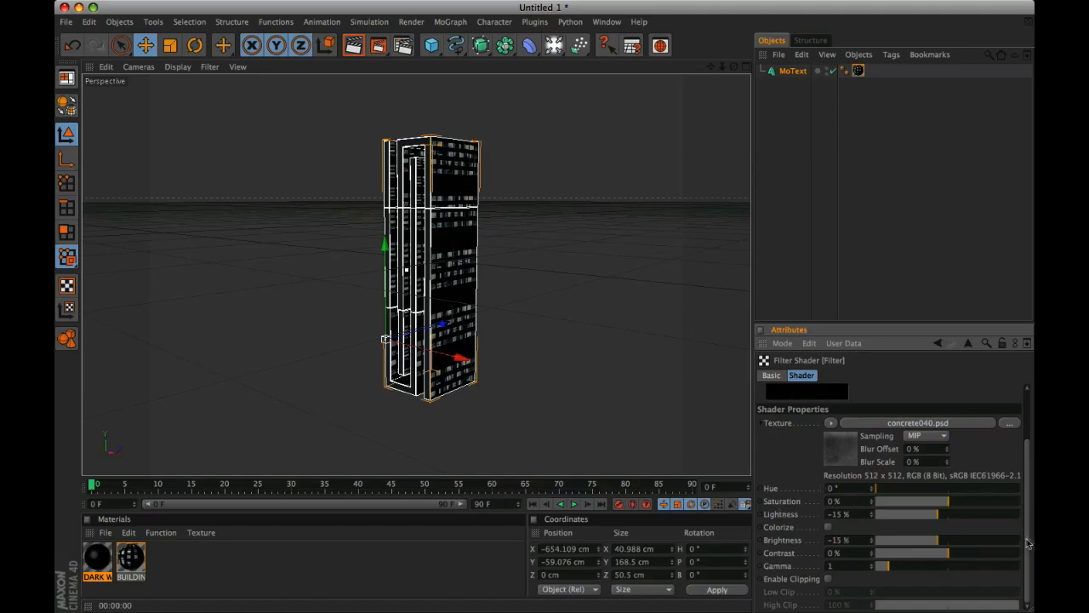
{"action": "scroll", "coordinate": [1028, 524], "scroll_direction": "up", "scroll_amount": 2}
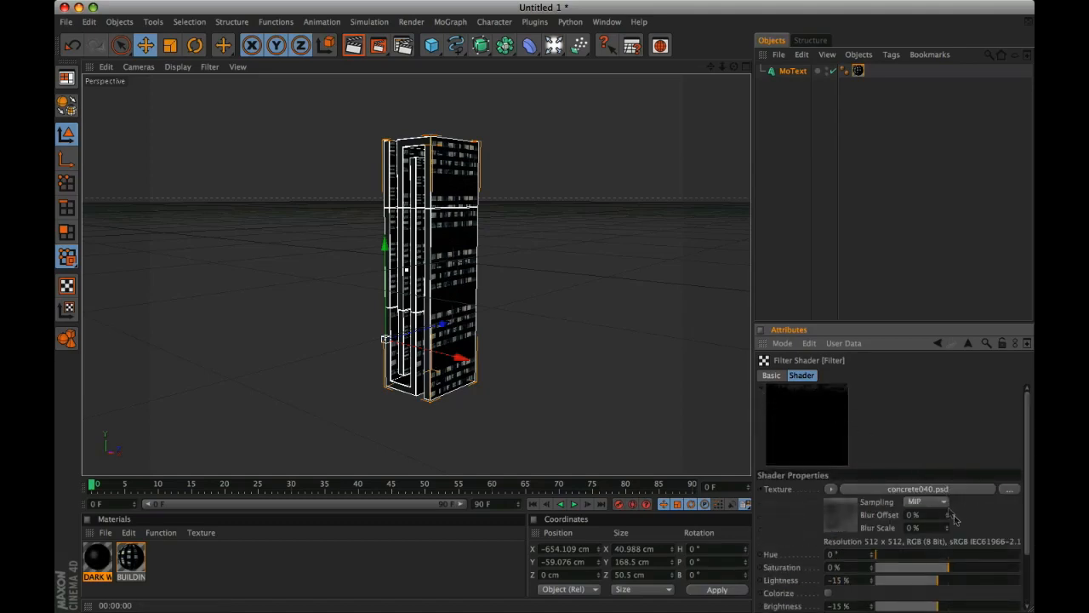
{"action": "left_click", "coordinate": [937, 343]}
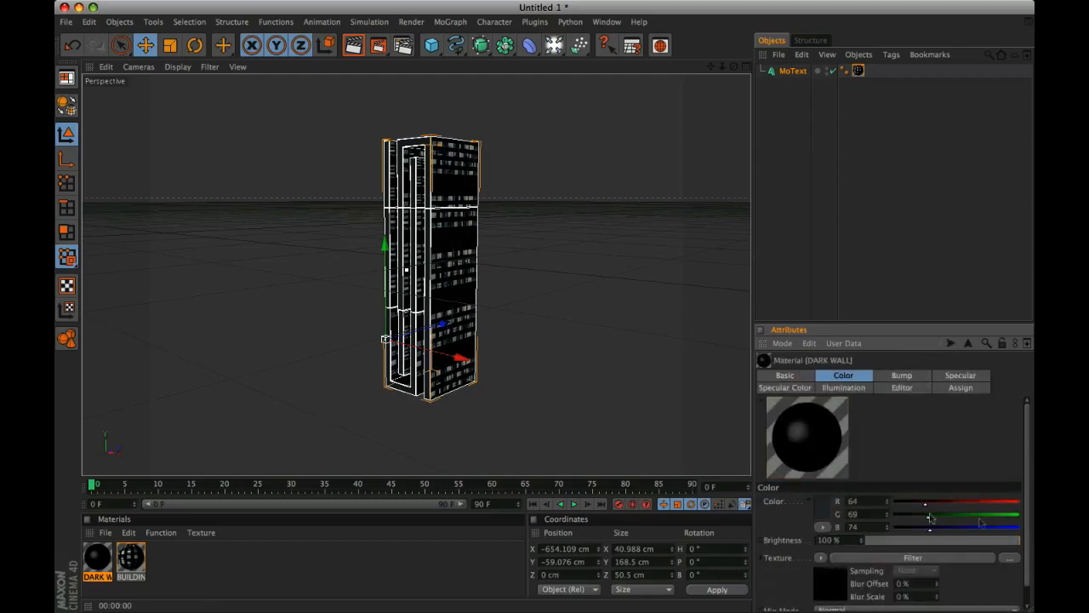
Step: Set the Color channel's texture mix mode to Add
{"action": "scroll", "coordinate": [1030, 499], "scroll_direction": "down", "scroll_amount": 1}
{"action": "left_click", "coordinate": [837, 591]}
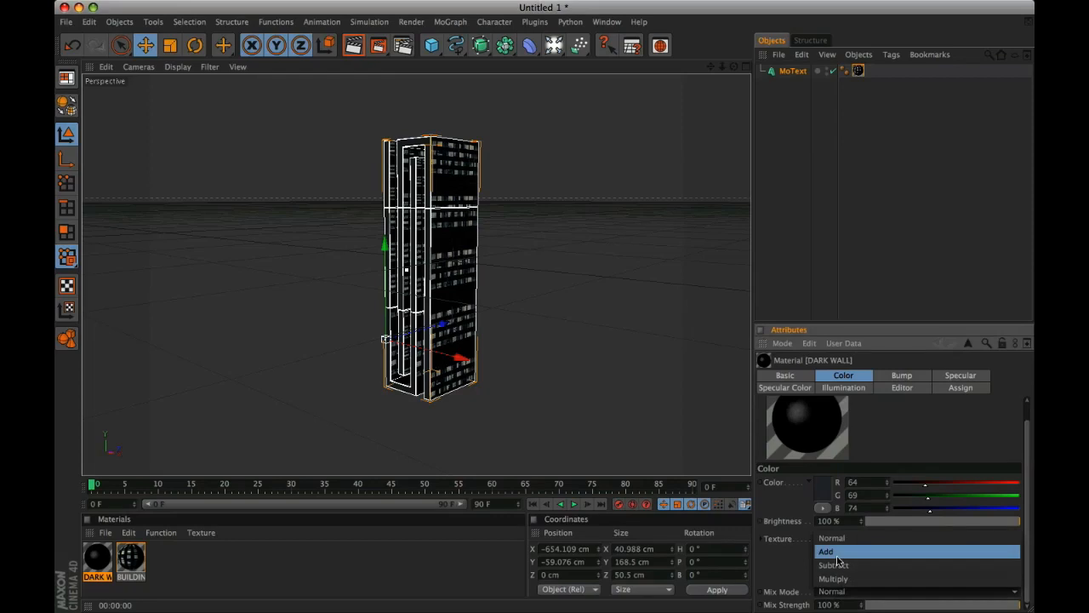
{"action": "left_click", "coordinate": [827, 551]}
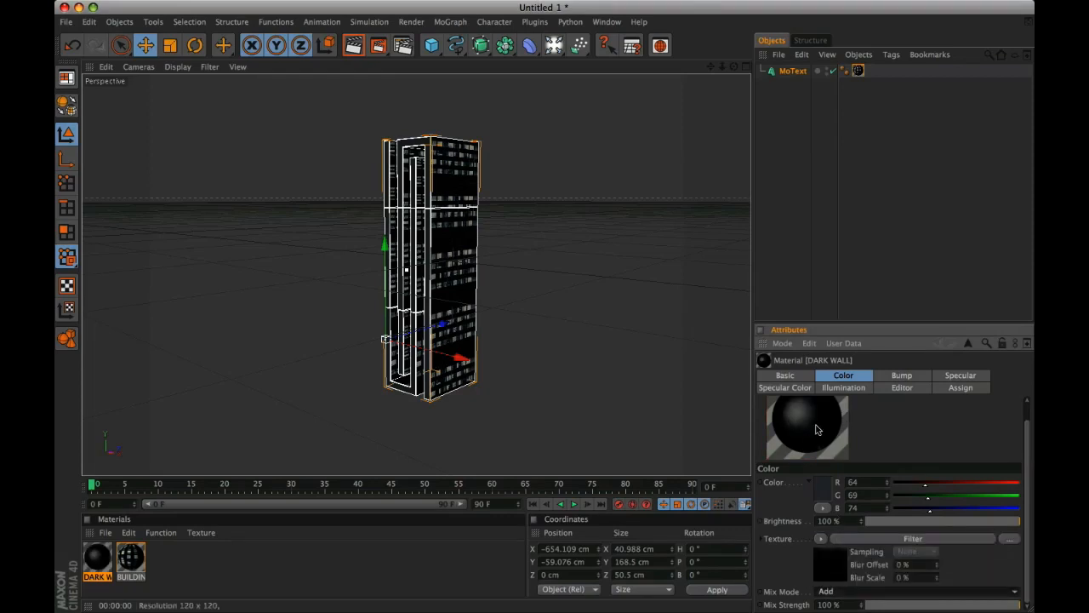
Step: Load concrete035.psd as the DARK WALL Bump texture and set the bump strength to 25%
{"action": "left_click", "coordinate": [905, 378]}
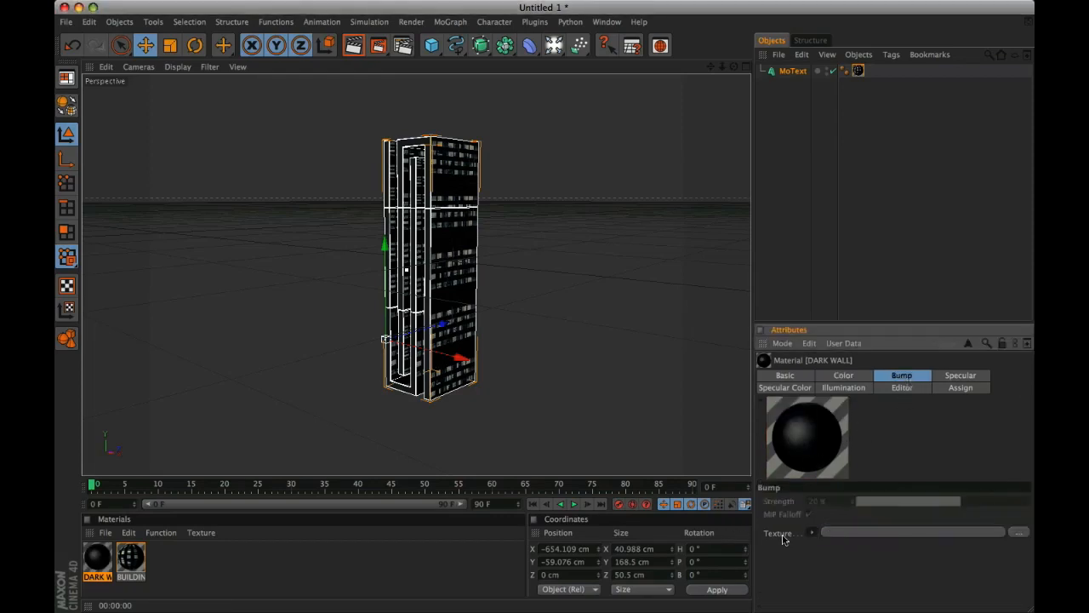
{"action": "left_click", "coordinate": [1018, 532]}
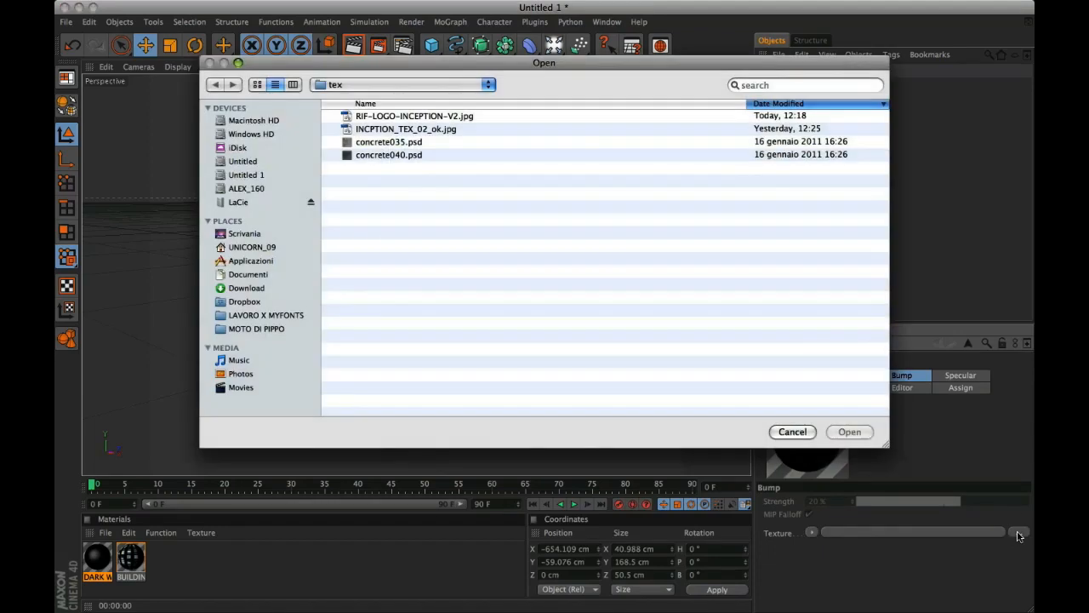
{"action": "left_click", "coordinate": [388, 142]}
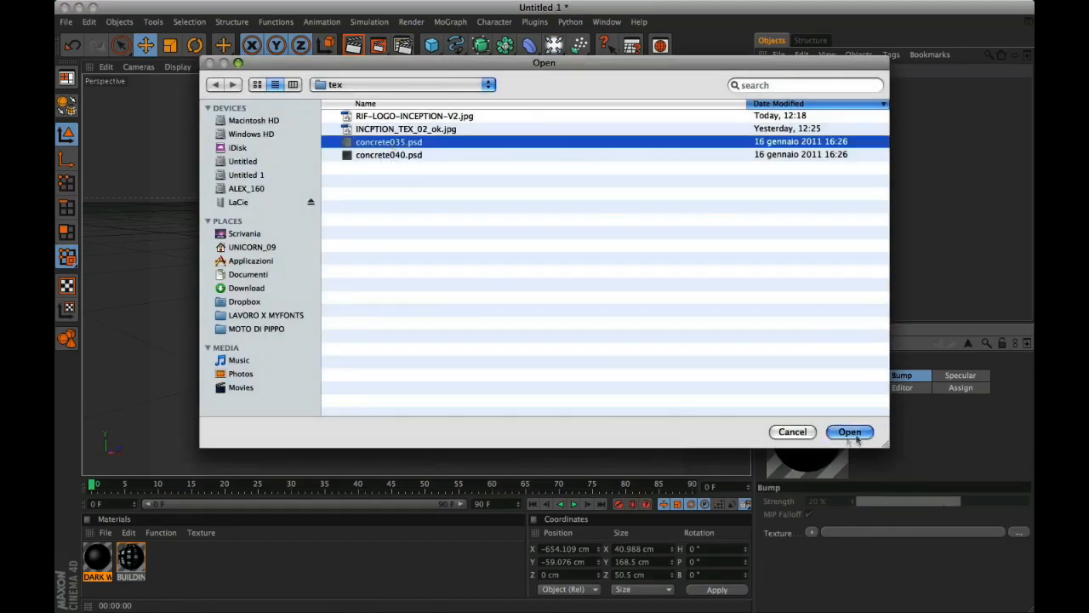
{"action": "left_click", "coordinate": [850, 432]}
{"action": "left_click", "coordinate": [646, 213]}
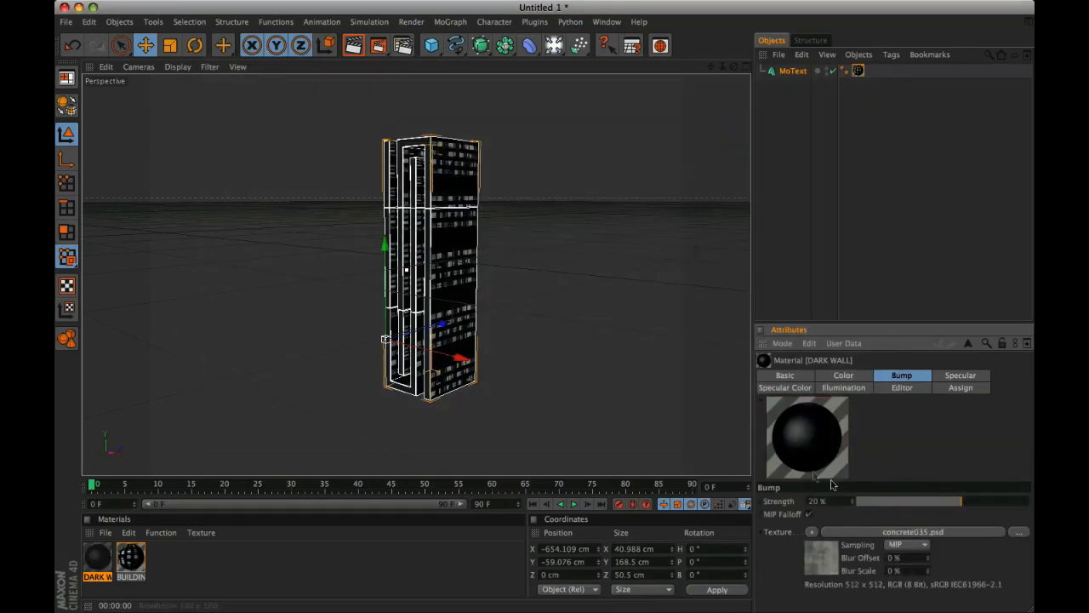
{"action": "left_click_drag", "start_coordinate": [830, 502], "coordinate": [809, 502]}
{"action": "type", "text": "25"}
{"action": "key", "text": "Return"}
Step: Wrap the bump texture in a Layer shader and add a Brightness/Contrast/Gamma effect with contrast 33%
{"action": "left_click", "coordinate": [812, 535]}
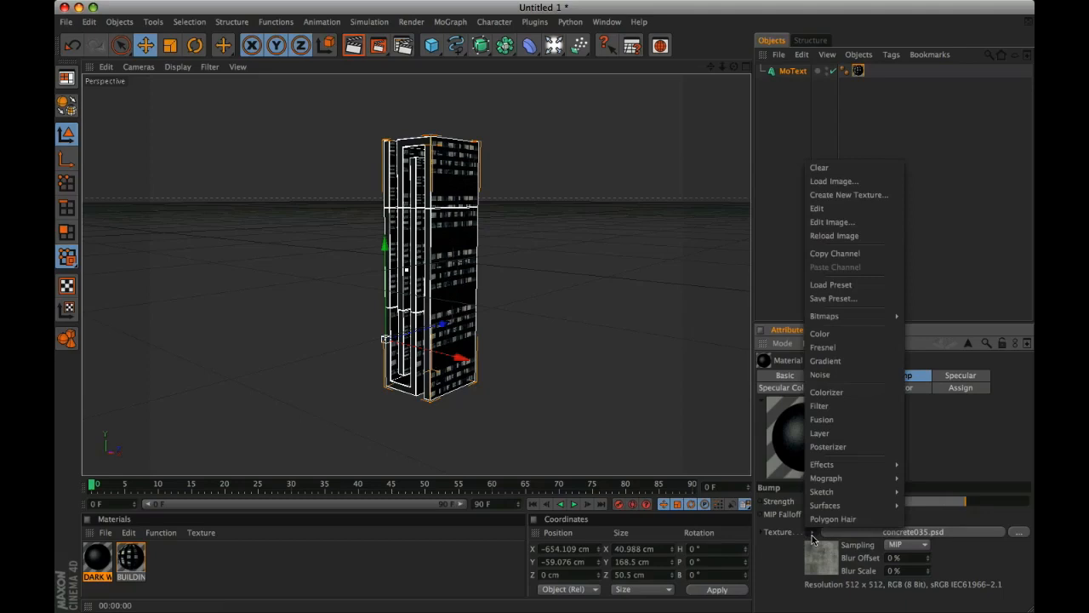
{"action": "left_click", "coordinate": [831, 448]}
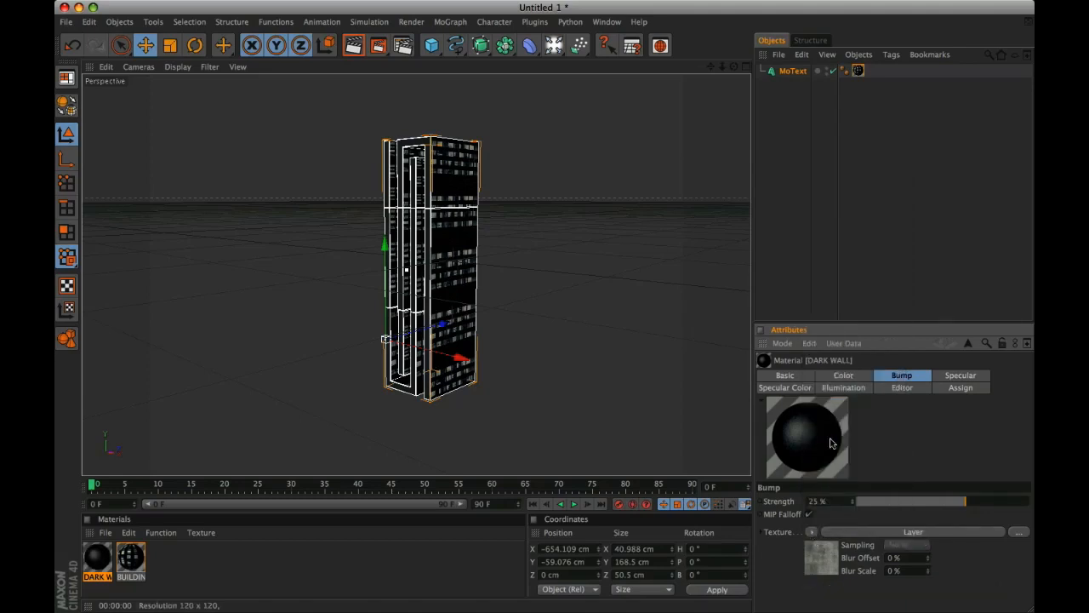
{"action": "left_click", "coordinate": [925, 533]}
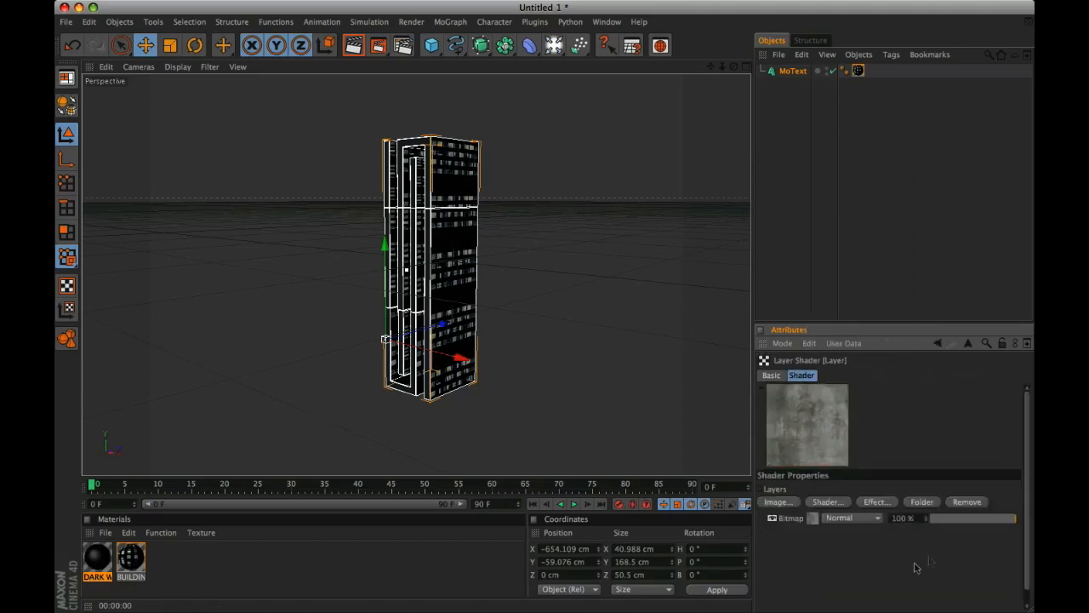
{"action": "left_click", "coordinate": [872, 501]}
{"action": "left_click", "coordinate": [928, 502]}
{"action": "type", "text": "33"}
{"action": "key", "text": "Return"}
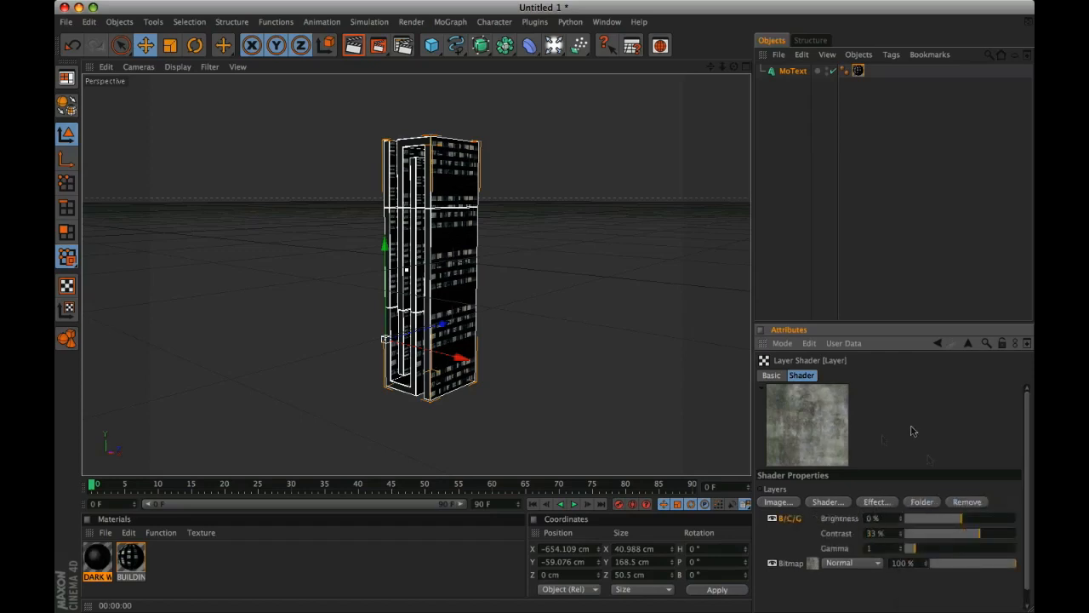
{"action": "left_click", "coordinate": [937, 344]}
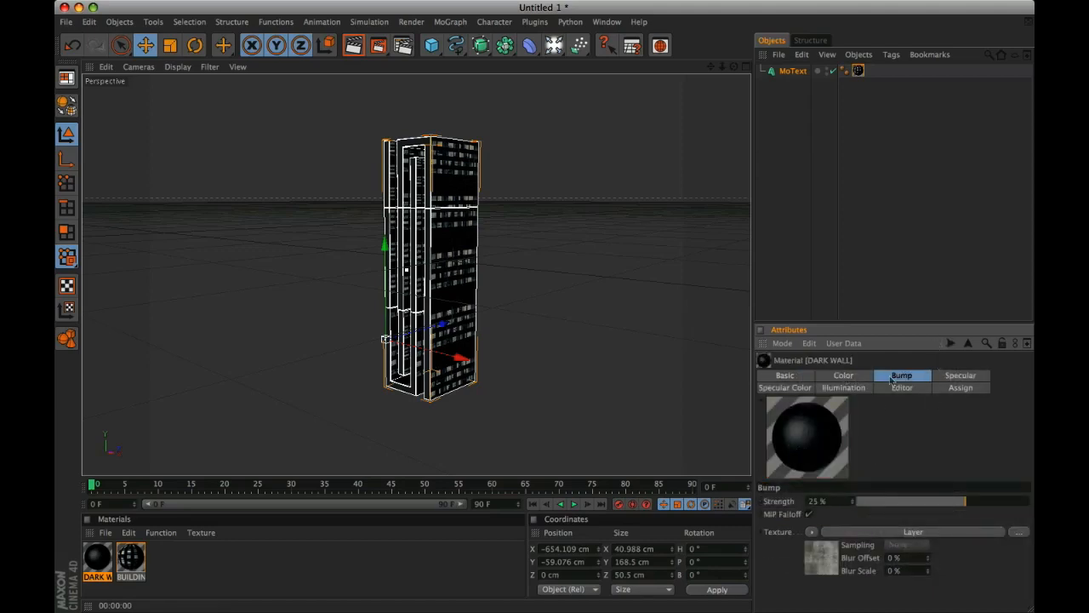
Step: Set the DARK WALL specular highlight's width to 16% and height to 24%
{"action": "left_click", "coordinate": [960, 376]}
{"action": "double_click", "coordinate": [830, 558]}
{"action": "type", "text": "16"}
{"action": "key", "text": "Tab"}
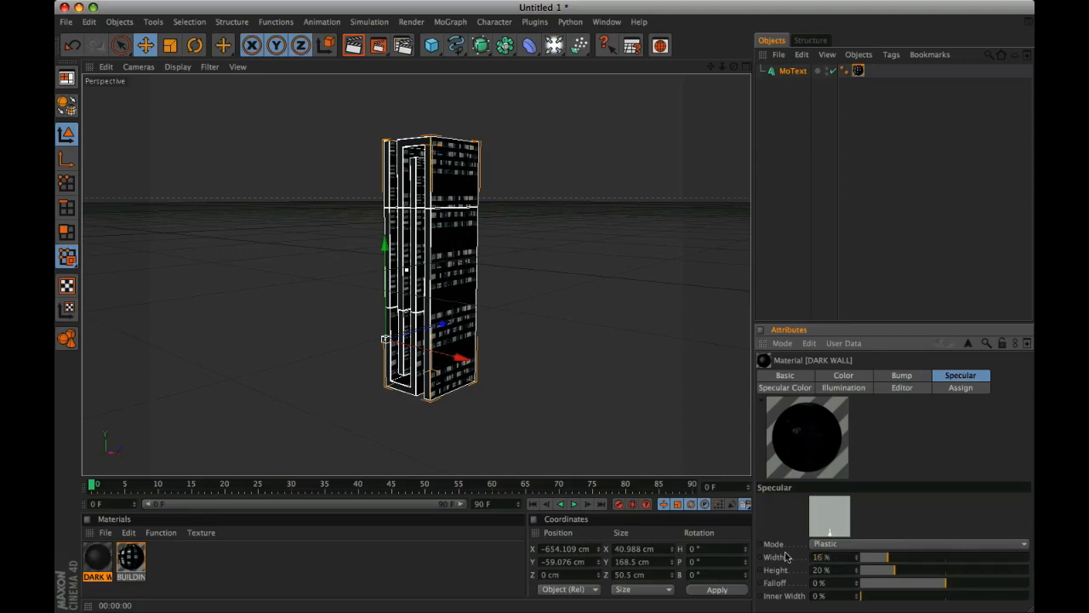
{"action": "type", "text": "24"}
{"action": "key", "text": "Return"}
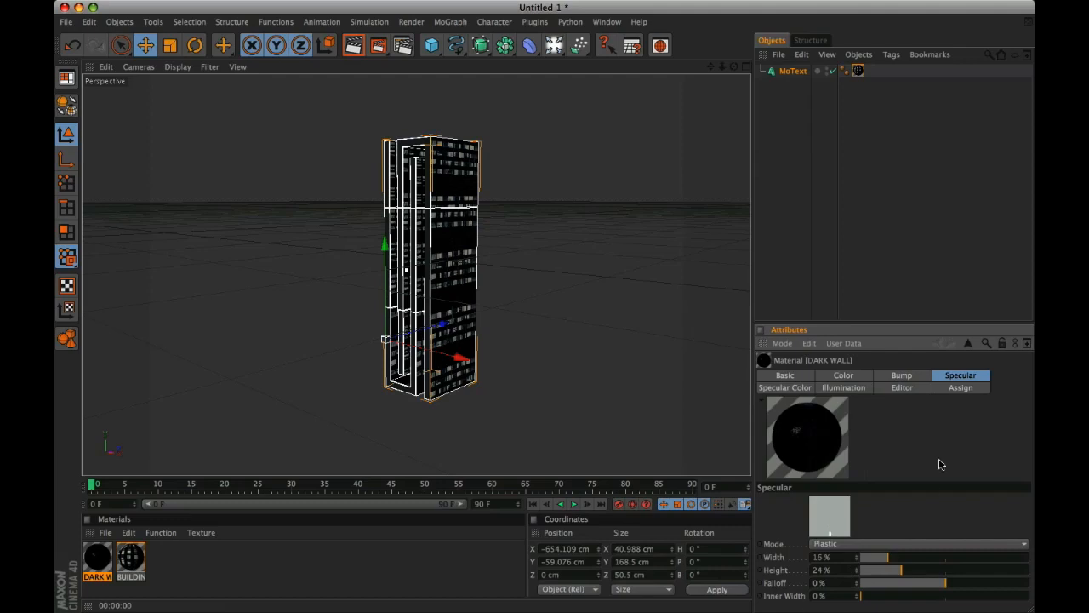
Step: Load concrete035.psd as the Specular Color texture and set that channel's brightness to 50%
{"action": "left_click", "coordinate": [787, 388]}
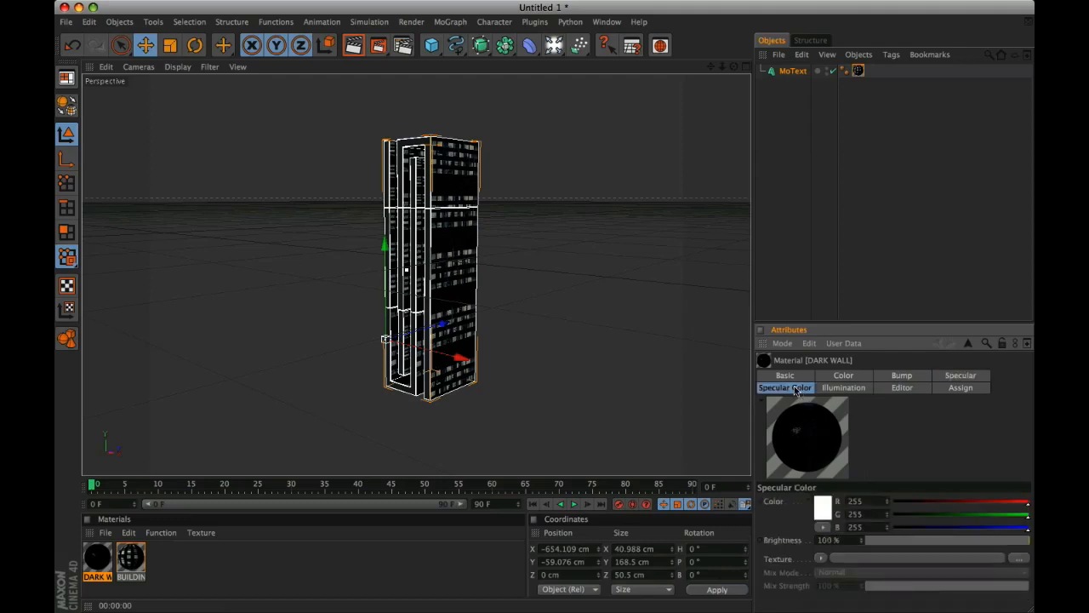
{"action": "left_click", "coordinate": [1017, 559]}
{"action": "double_click", "coordinate": [391, 143]}
{"action": "left_click", "coordinate": [644, 213]}
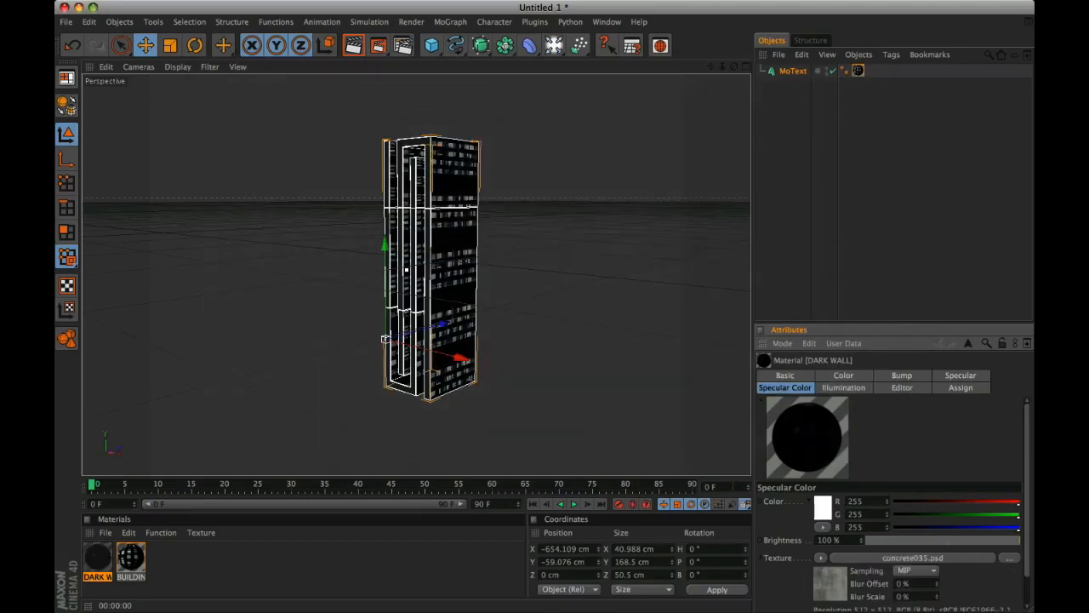
{"action": "left_click_drag", "start_coordinate": [839, 541], "coordinate": [784, 536]}
{"action": "type", "text": "55"}
{"action": "key", "text": "Return"}
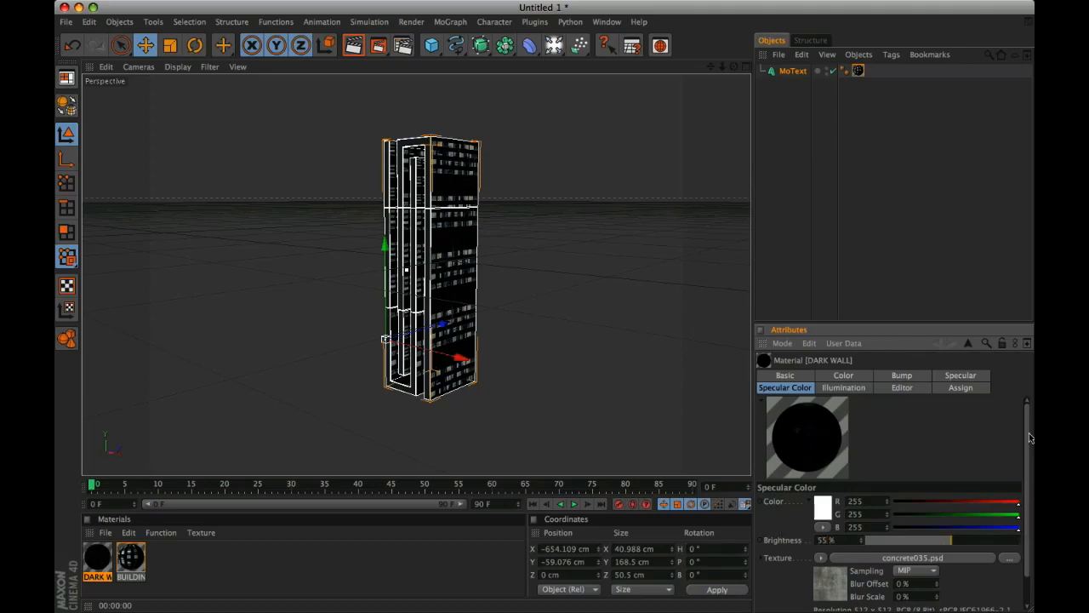
{"action": "scroll", "coordinate": [1030, 437], "scroll_direction": "down", "scroll_amount": 2}
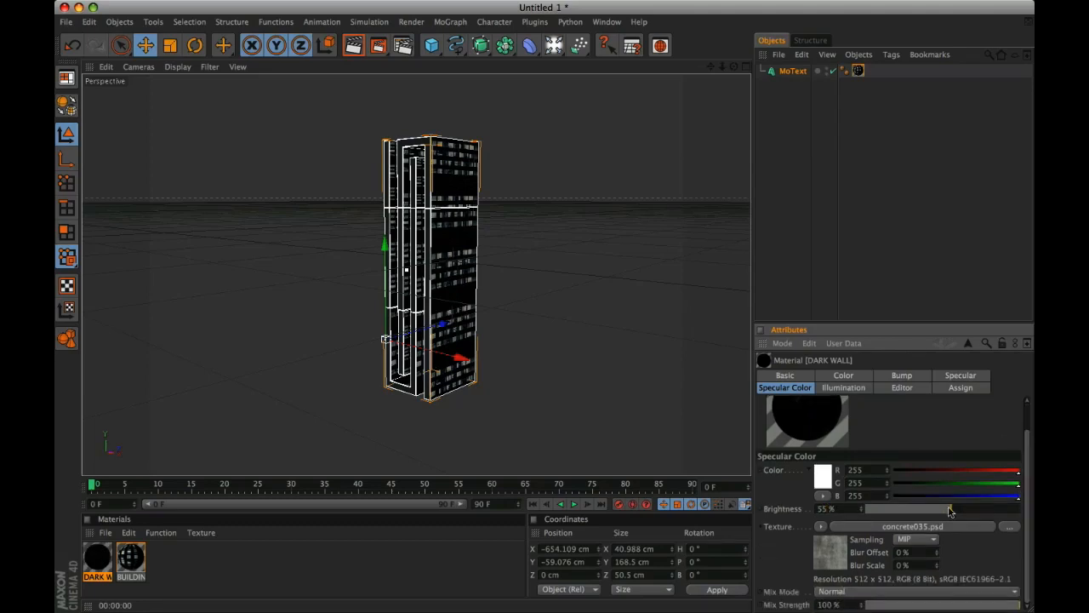
{"action": "scroll", "coordinate": [1025, 498], "scroll_direction": "up", "scroll_amount": 2}
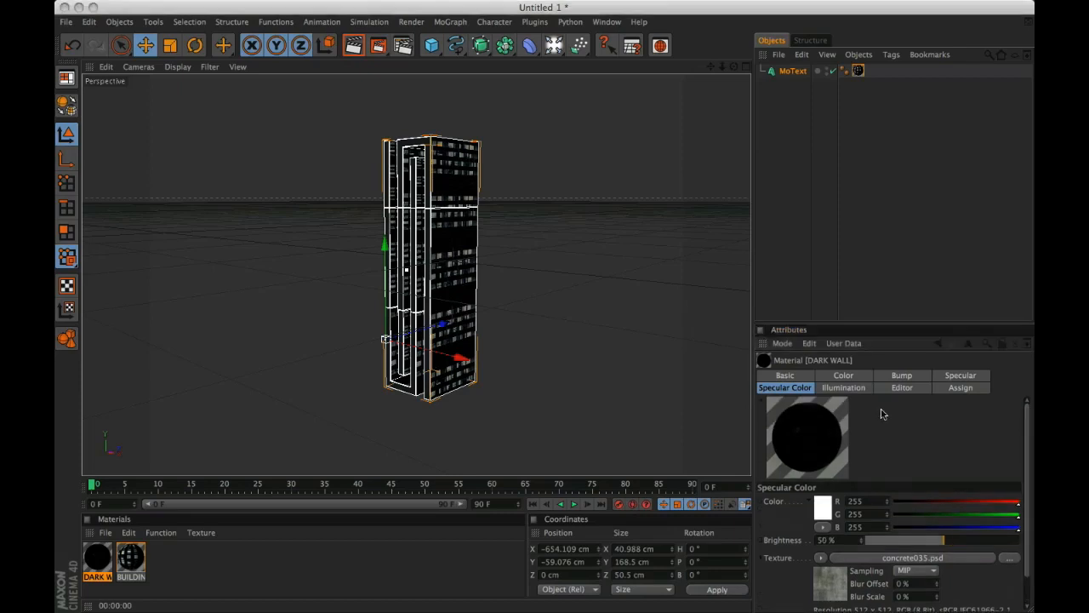
Step: Set the Color channel's texture mix strength to 37%
{"action": "left_click", "coordinate": [843, 376]}
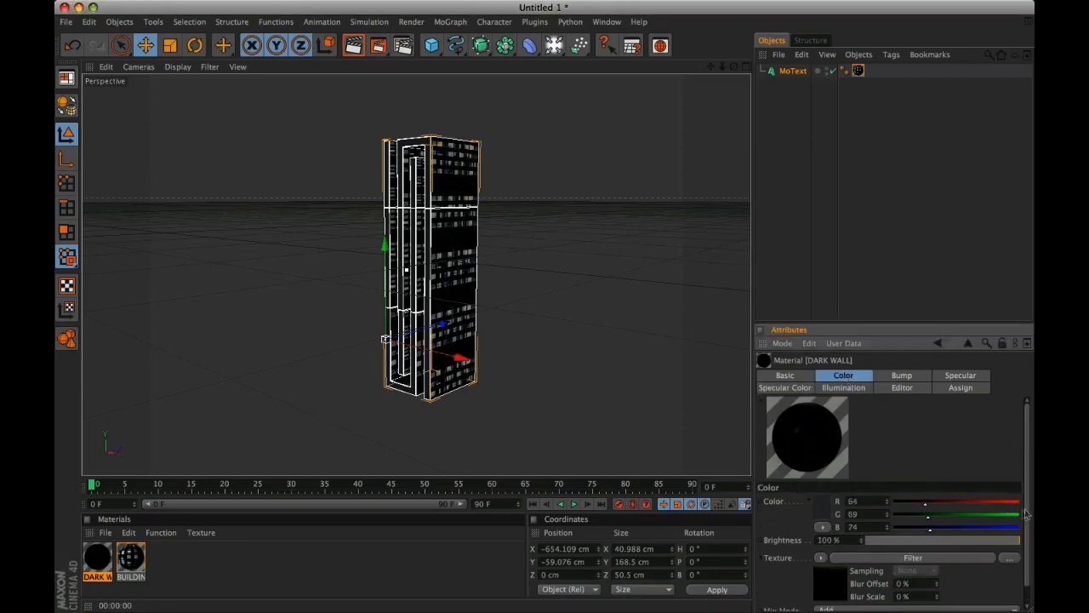
{"action": "left_click_drag", "start_coordinate": [1025, 515], "coordinate": [1026, 534]}
{"action": "double_click", "coordinate": [839, 605]}
{"action": "type", "text": "37"}
{"action": "key", "text": "Return"}
{"action": "scroll", "coordinate": [830, 565], "scroll_direction": "up", "scroll_amount": 2}
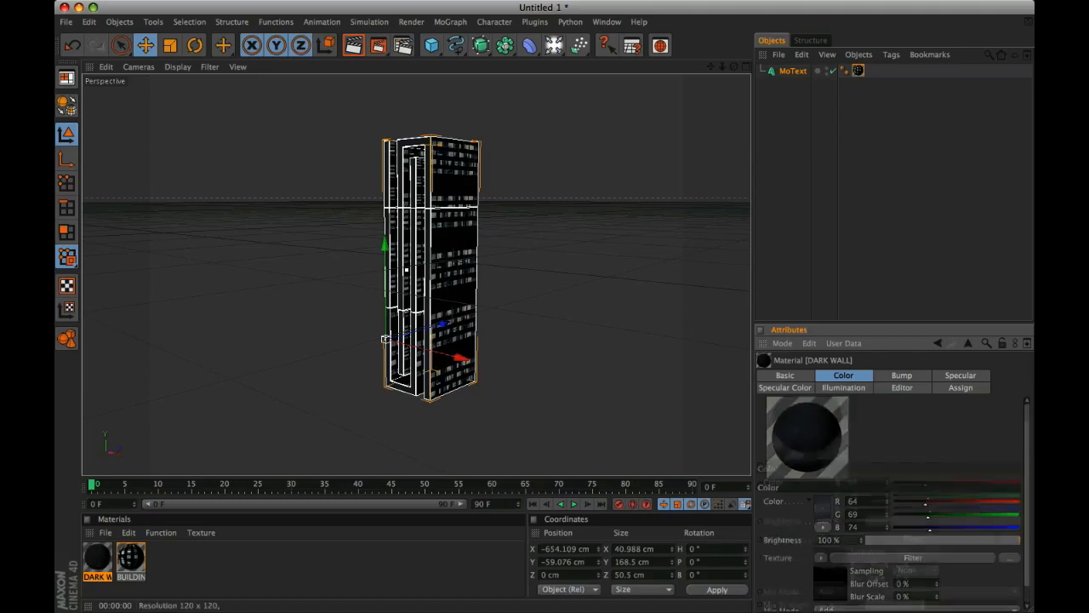
Step: Inspect the DARK WALL material in an enlarged preview window, then close the preview
{"action": "right_click", "coordinate": [784, 412]}
{"action": "left_click", "coordinate": [825, 143]}
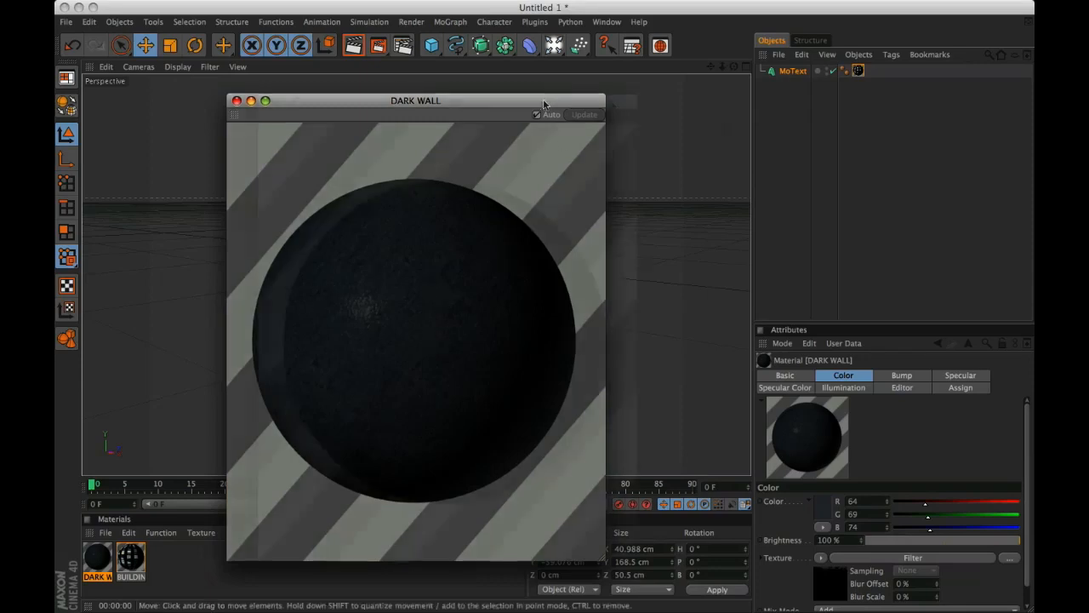
{"action": "left_click_drag", "start_coordinate": [542, 102], "coordinate": [737, 103]}
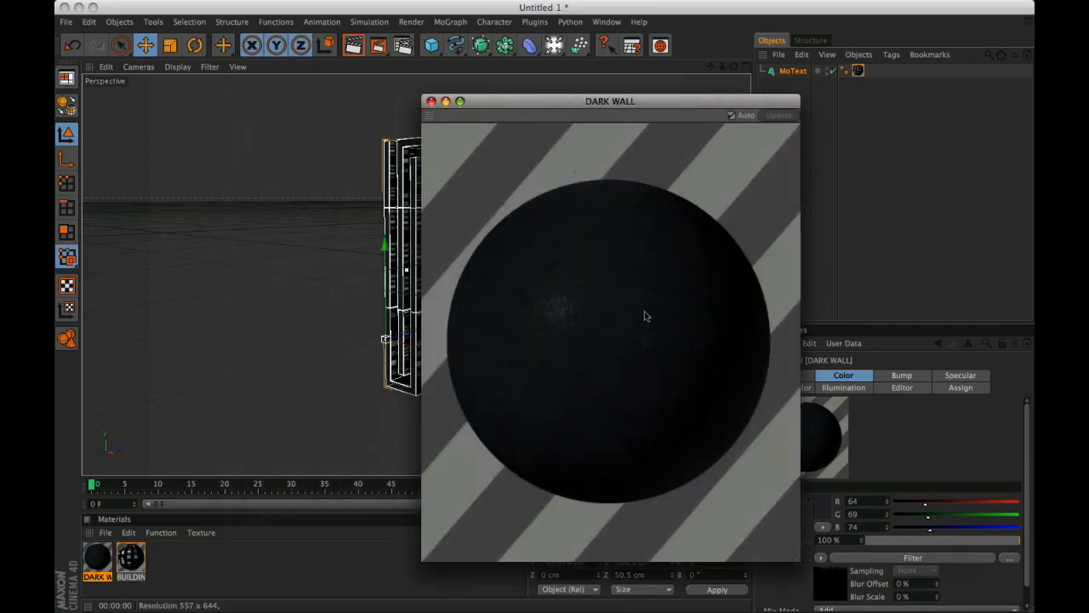
{"action": "left_click", "coordinate": [430, 102]}
Step: Apply the DARK WALL material to the MoText object, restrict it to selection C1, and render the perspective view
{"action": "left_click_drag", "start_coordinate": [91, 561], "coordinate": [792, 72]}
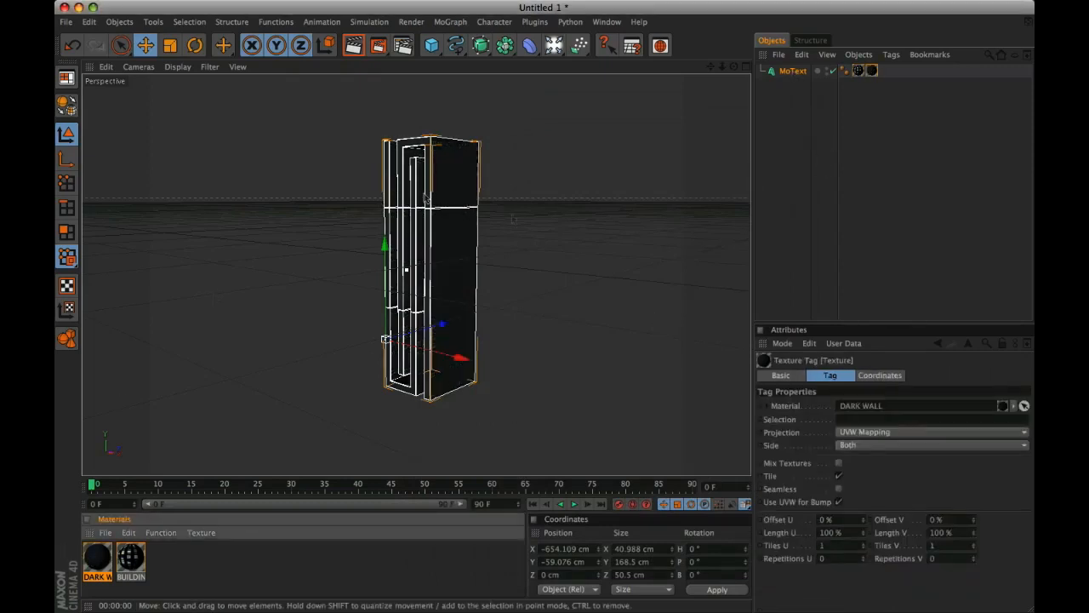
{"action": "left_click", "coordinate": [861, 420]}
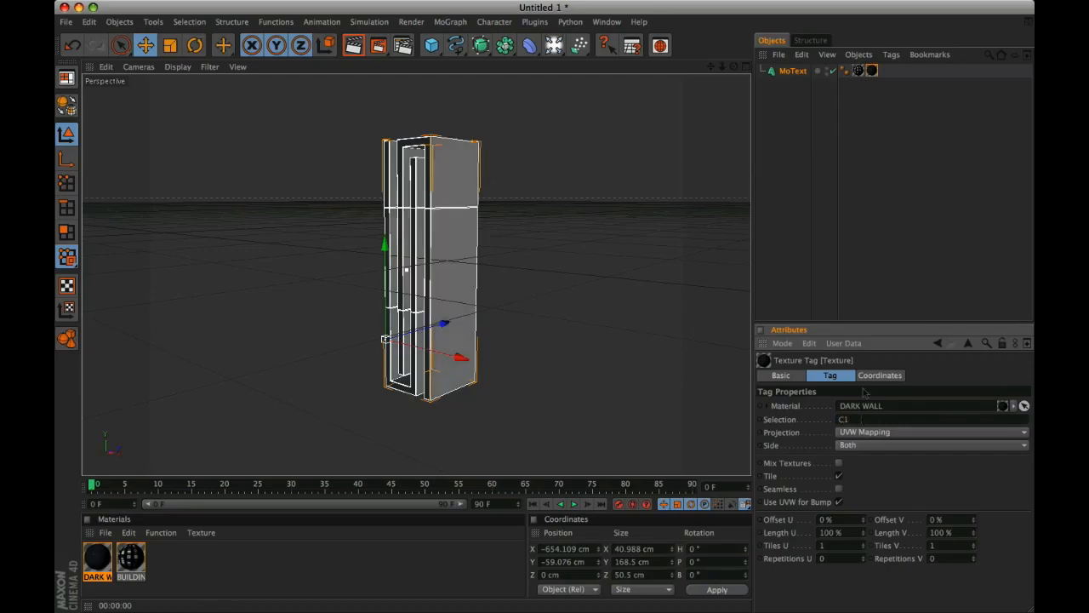
{"action": "left_click", "coordinate": [383, 239]}
{"action": "left_click", "coordinate": [389, 240]}
{"action": "right_click_drag", "start_coordinate": [389, 240], "coordinate": [443, 240], "text": "alt"}
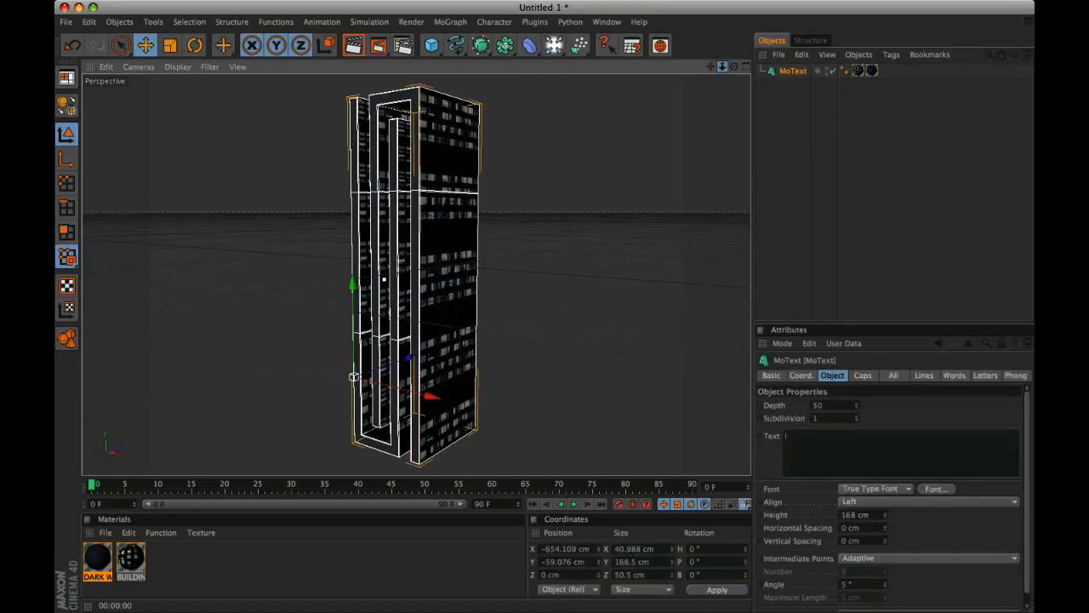
{"action": "key", "text": "ctrl+r"}
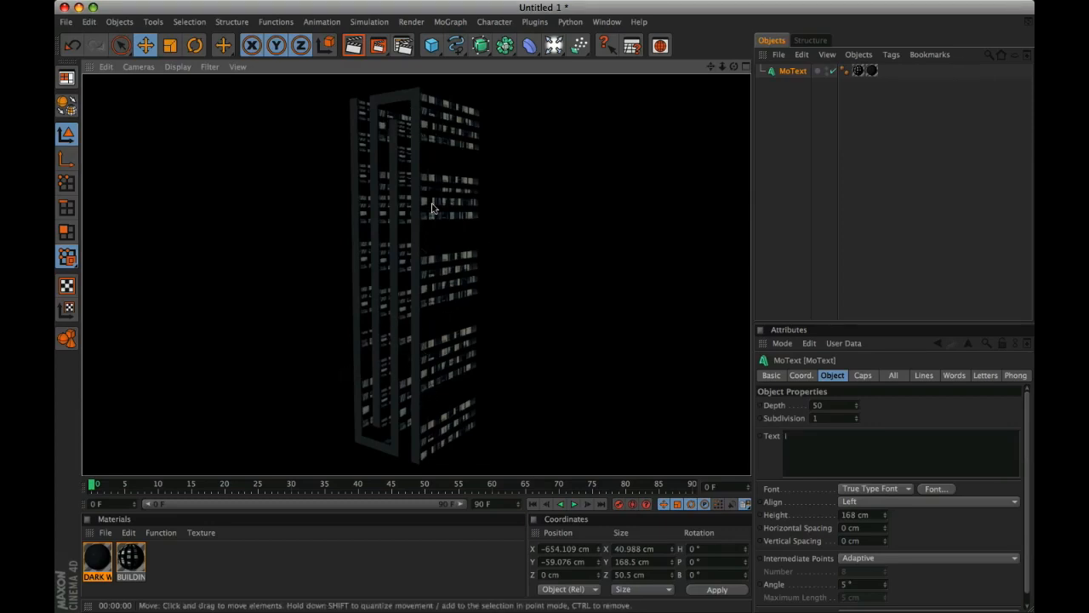
Step: Apply DARK WALL to the MoText object a second time and restrict this texture tag to selection C2
{"action": "left_click_drag", "start_coordinate": [104, 560], "coordinate": [796, 72]}
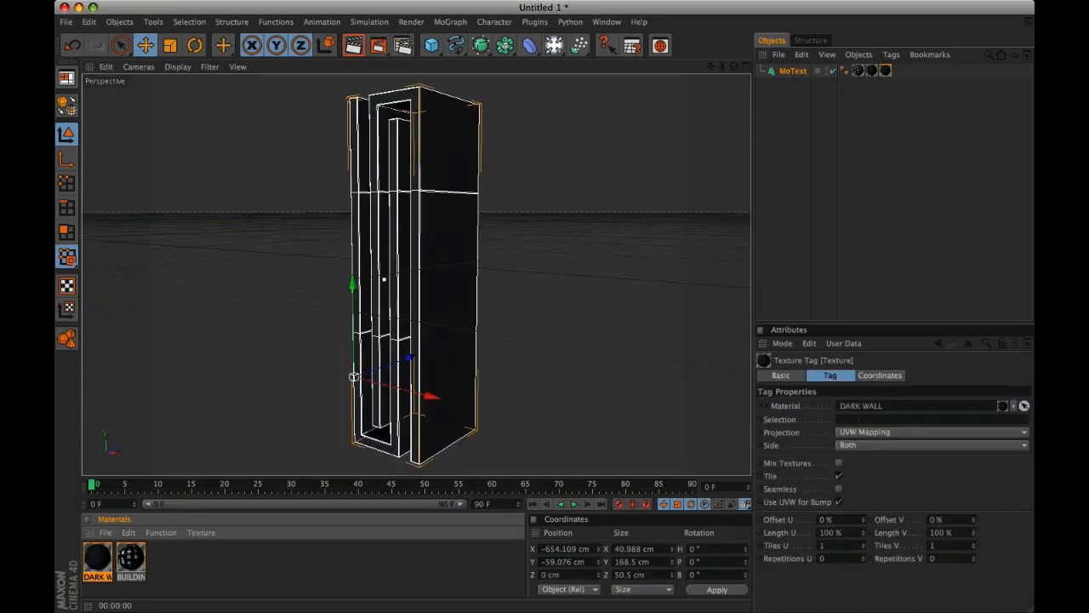
{"action": "left_click", "coordinate": [839, 420]}
{"action": "type", "text": "C2"}
{"action": "key", "text": "Return"}
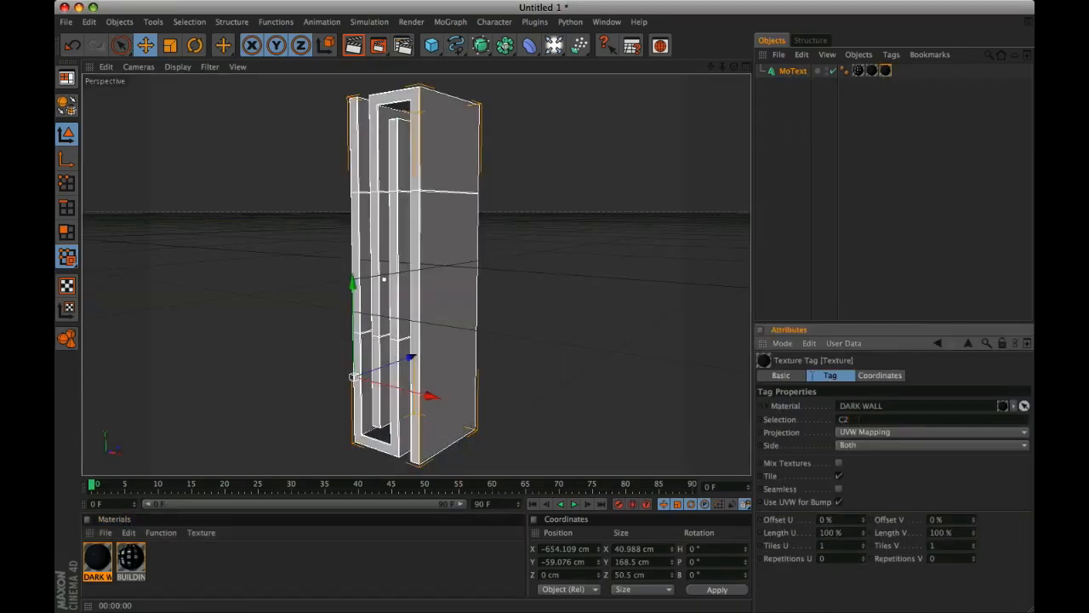
{"action": "left_click", "coordinate": [773, 144]}
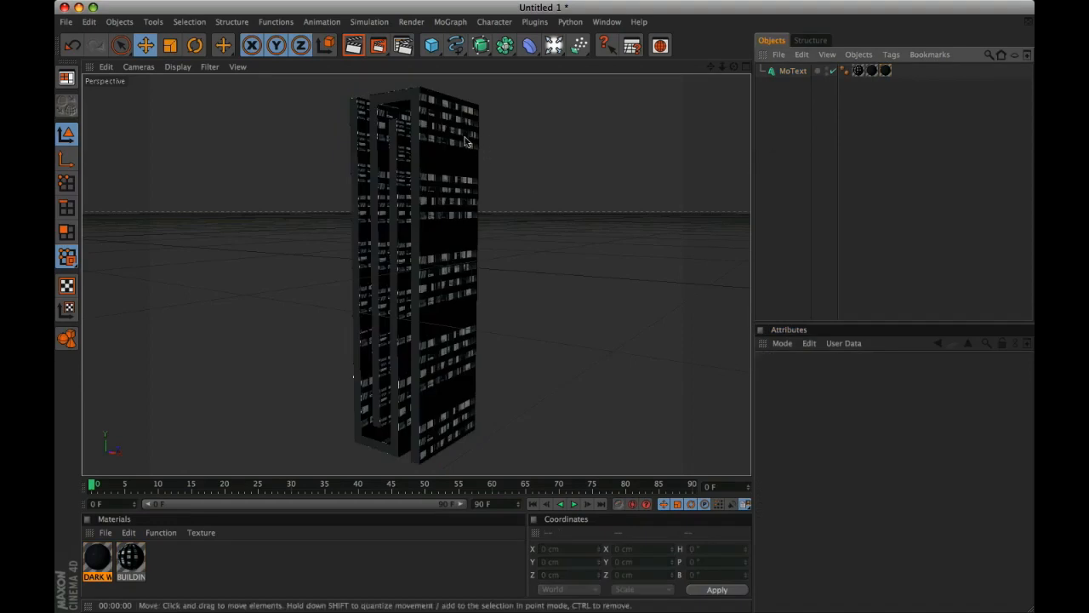
Step: Duplicate the C1 DARK WALL texture tag on the MoText object and set the copy's selection to R1
{"action": "left_click_drag", "start_coordinate": [874, 78], "coordinate": [901, 75], "text": "ctrl"}
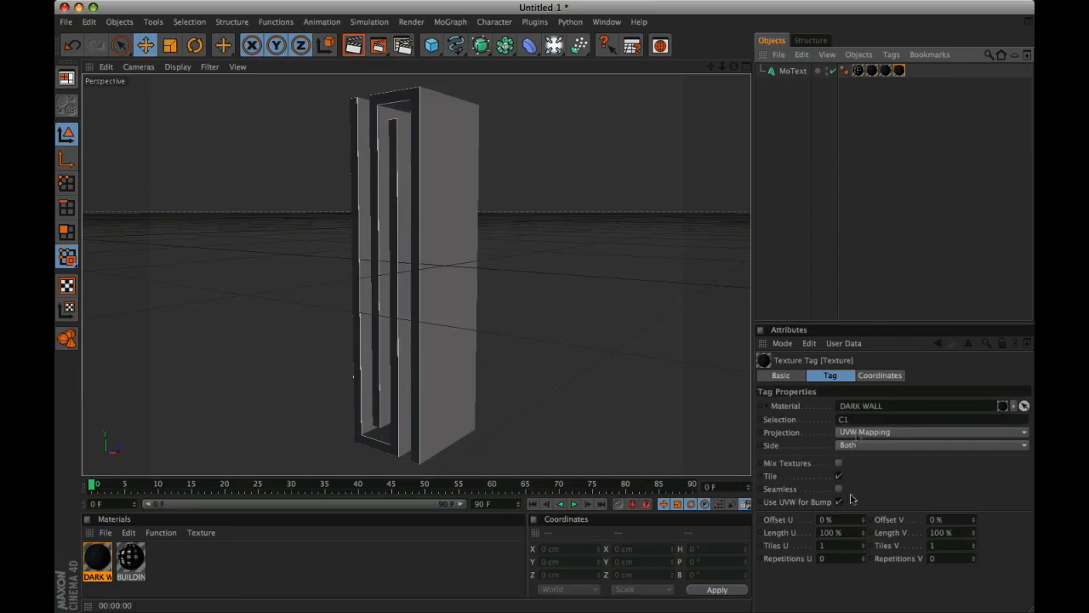
{"action": "left_click_drag", "start_coordinate": [856, 420], "coordinate": [791, 423]}
{"action": "type", "text": "R1"}
{"action": "left_click", "coordinate": [785, 133]}
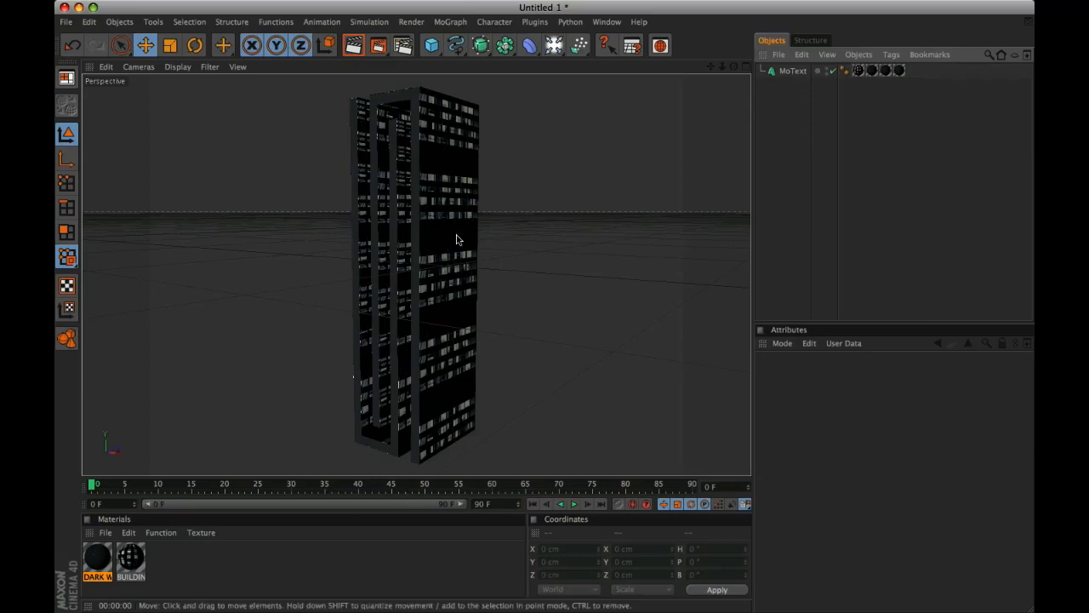
Step: Add another DARK WALL texture tag restricted to selection R2 and render the perspective view to check the letter
{"action": "left_click", "coordinate": [913, 71]}
{"action": "left_click", "coordinate": [851, 420]}
{"action": "type", "text": "R2"}
{"action": "left_click", "coordinate": [818, 142]}
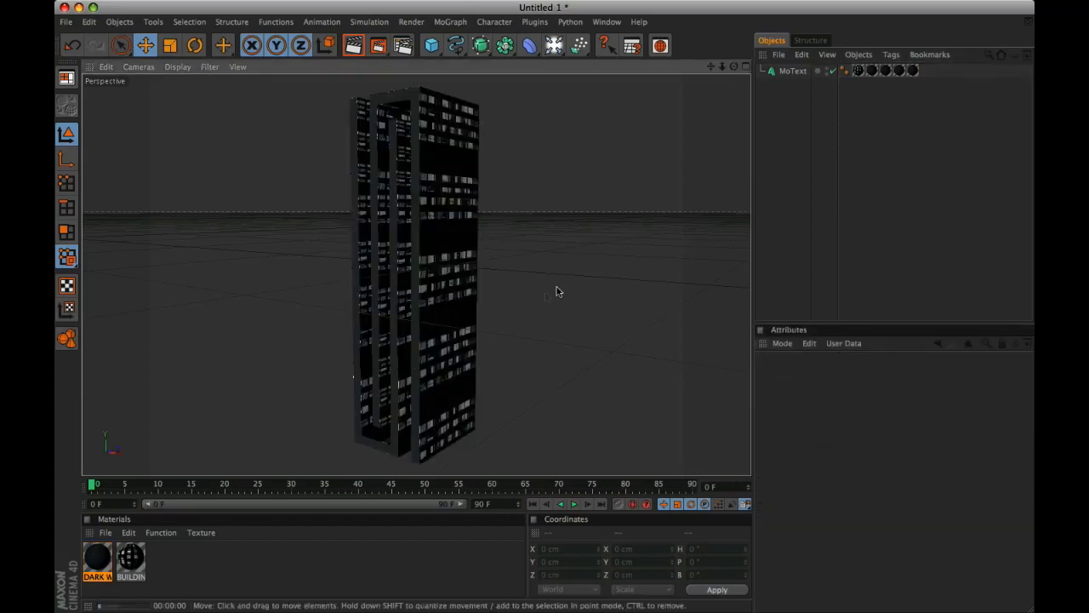
{"action": "key", "text": "ctrl+r"}
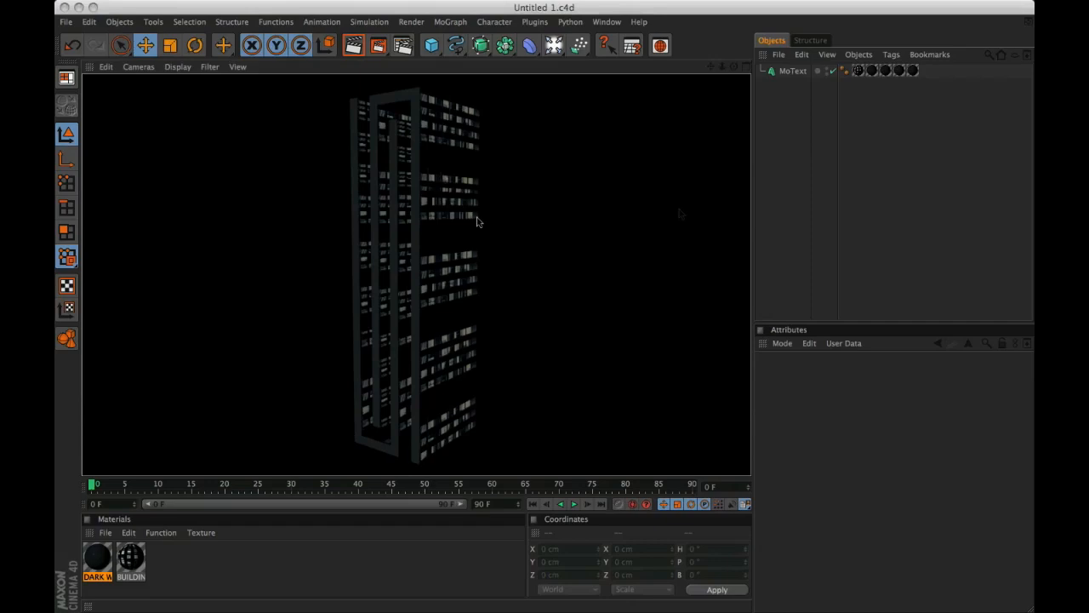
Step: In the front view, create the N by duplicating the I, aligning the copy at X about -587 cm and changing its text to N
{"action": "left_click", "coordinate": [746, 67]}
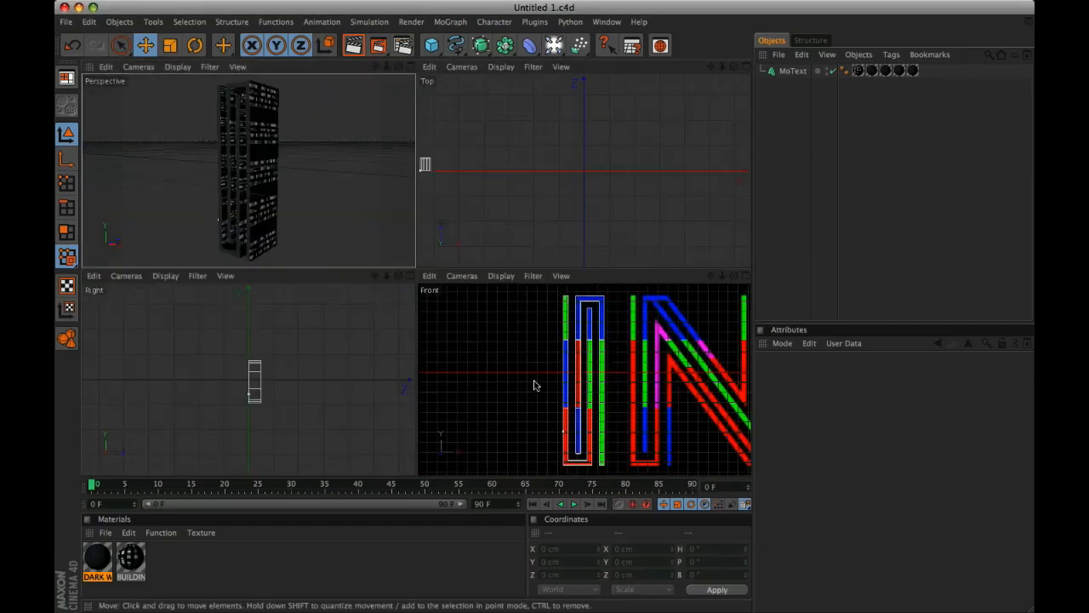
{"action": "middle_click", "coordinate": [742, 299]}
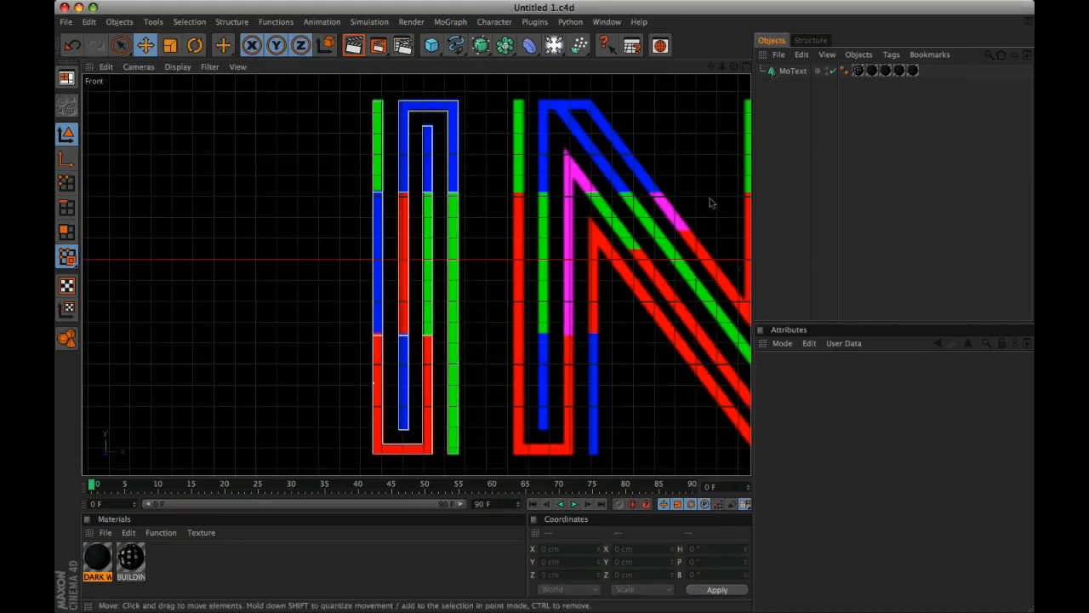
{"action": "left_click", "coordinate": [784, 72]}
{"action": "key", "text": "ctrl+c"}
{"action": "key", "text": "ctrl+v"}
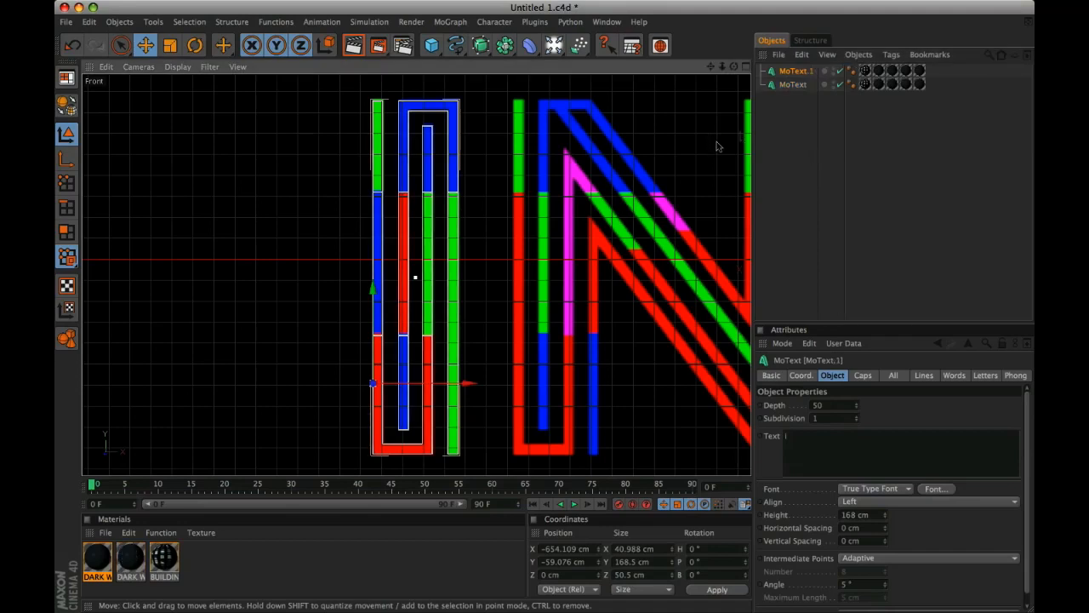
{"action": "left_click_drag", "start_coordinate": [468, 383], "coordinate": [609, 383]}
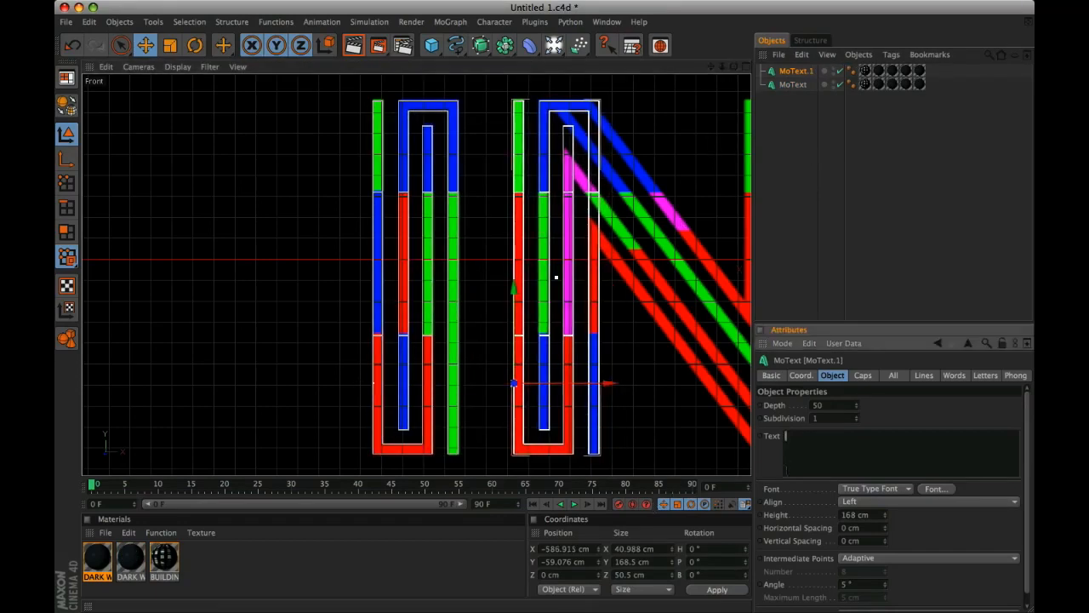
{"action": "left_click", "coordinate": [800, 274]}
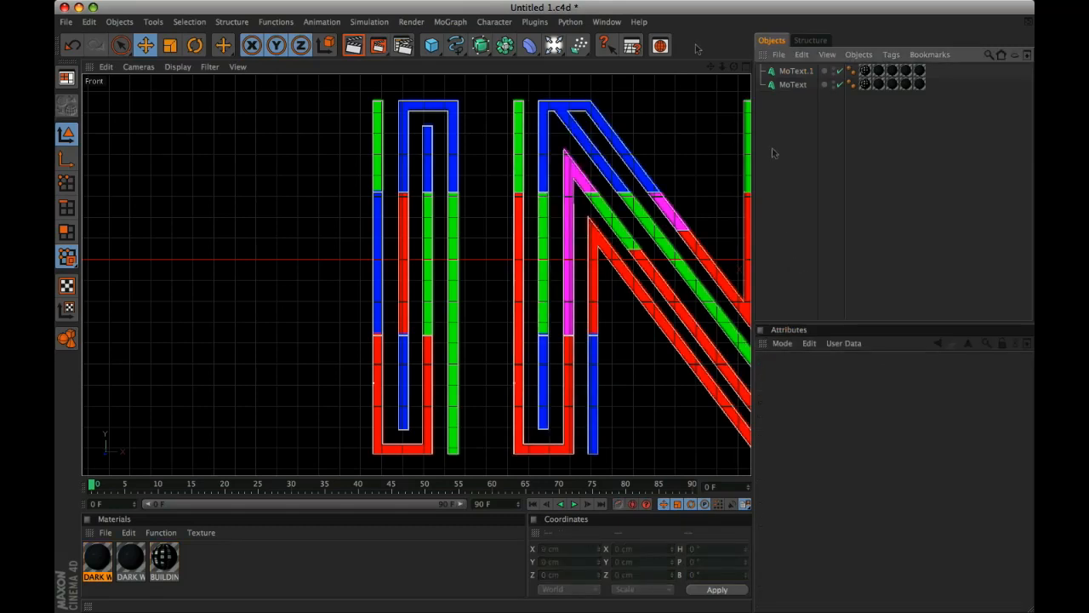
Step: Create the C by duplicating the N, aligning the copy with the reference at X about -411 cm and setting its text to "c"
{"action": "left_click_drag", "start_coordinate": [711, 67], "coordinate": [463, 67]}
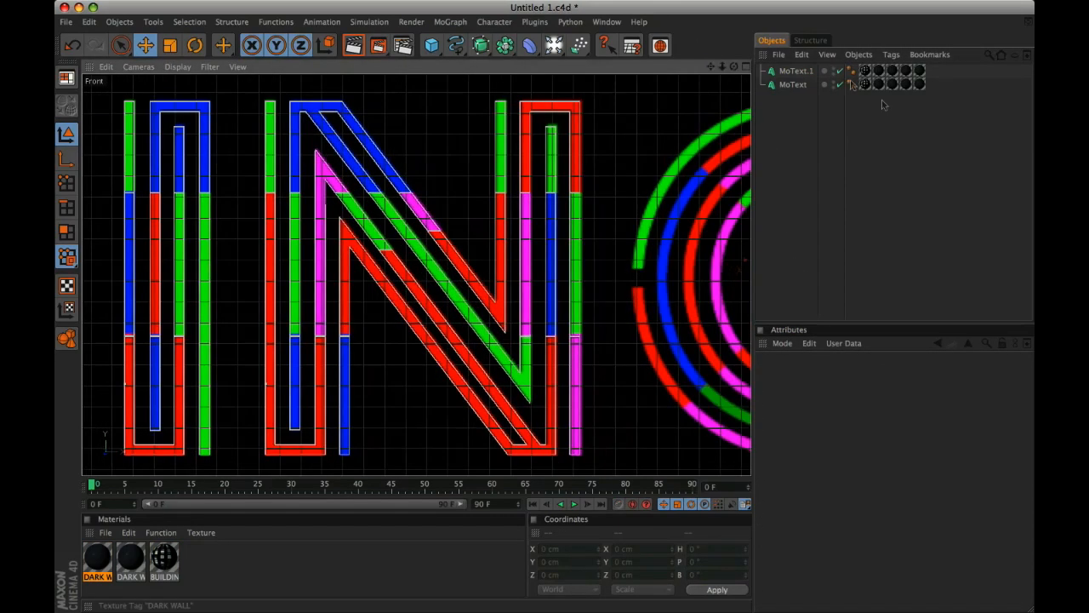
{"action": "left_click", "coordinate": [792, 73]}
{"action": "key", "text": "super+c"}
{"action": "key", "text": "super+v"}
{"action": "left_click_drag", "start_coordinate": [361, 384], "coordinate": [729, 384]}
{"action": "left_click_drag", "start_coordinate": [711, 67], "coordinate": [423, 66]}
{"action": "double_click", "coordinate": [824, 438]}
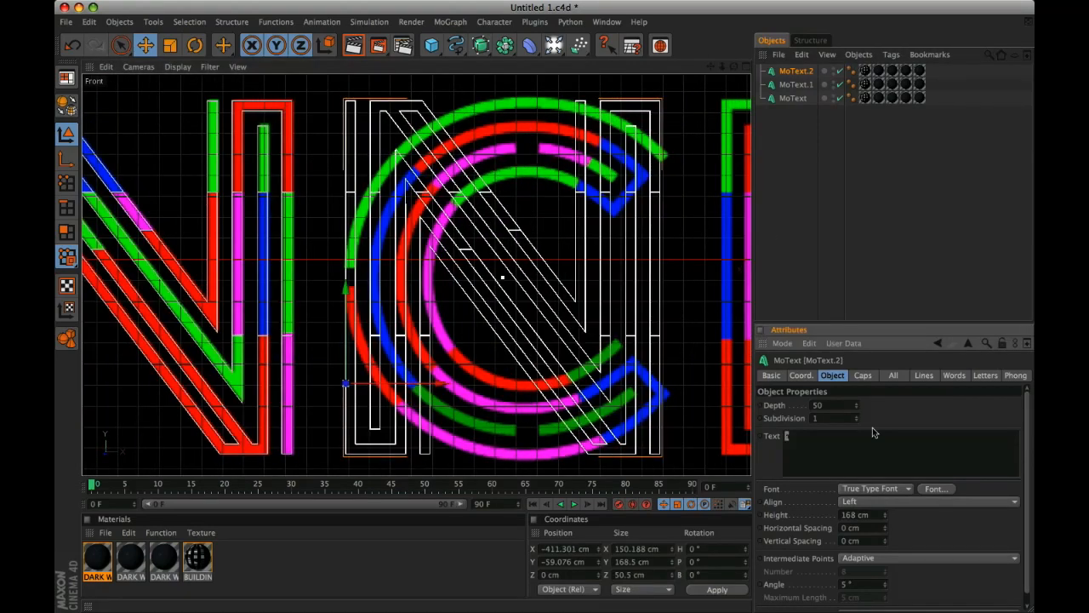
{"action": "type", "text": "c"}
{"action": "left_click", "coordinate": [782, 188]}
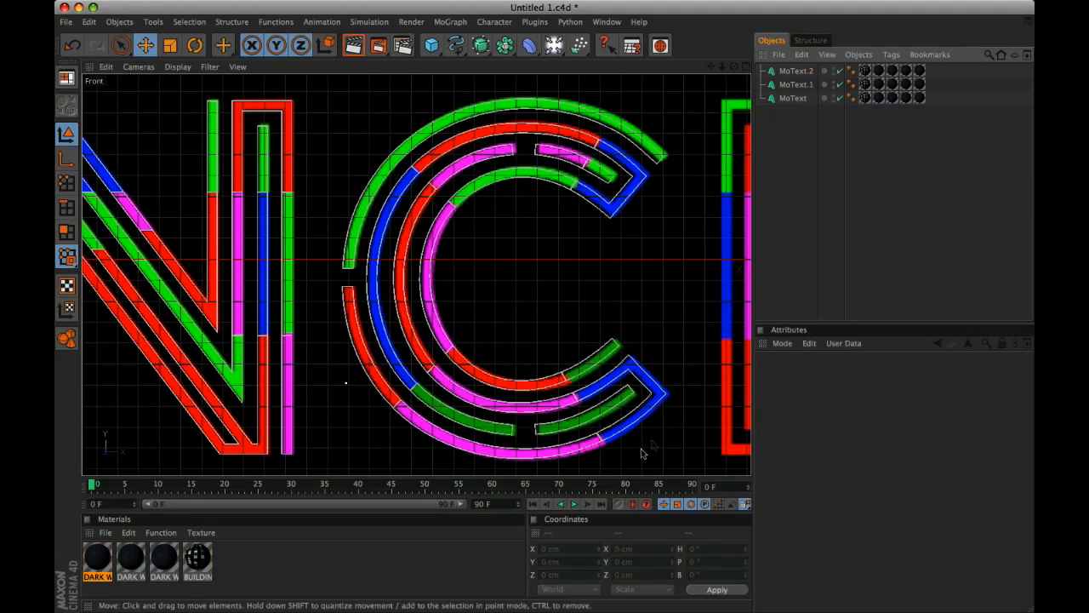
Step: Create the E by duplicating the C, setting its text to "e" and aligning it with the reference at X about -232 cm
{"action": "left_click", "coordinate": [798, 74]}
{"action": "key", "text": "super+c"}
{"action": "key", "text": "super+v"}
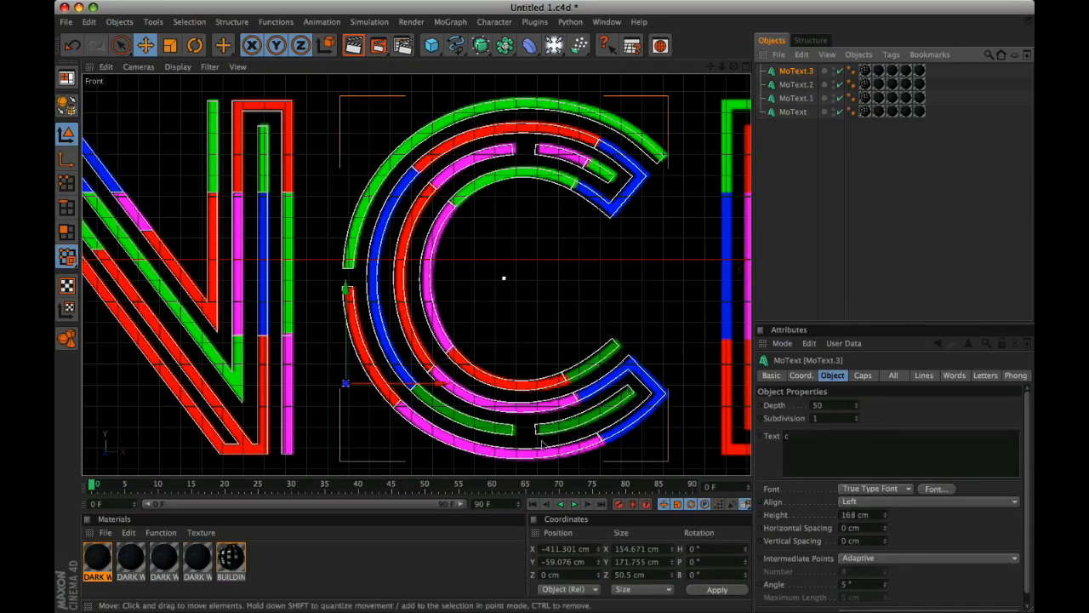
{"action": "left_click_drag", "start_coordinate": [377, 393], "coordinate": [754, 390]}
{"action": "left_click_drag", "start_coordinate": [711, 66], "coordinate": [304, 60]}
{"action": "left_click", "coordinate": [854, 441]}
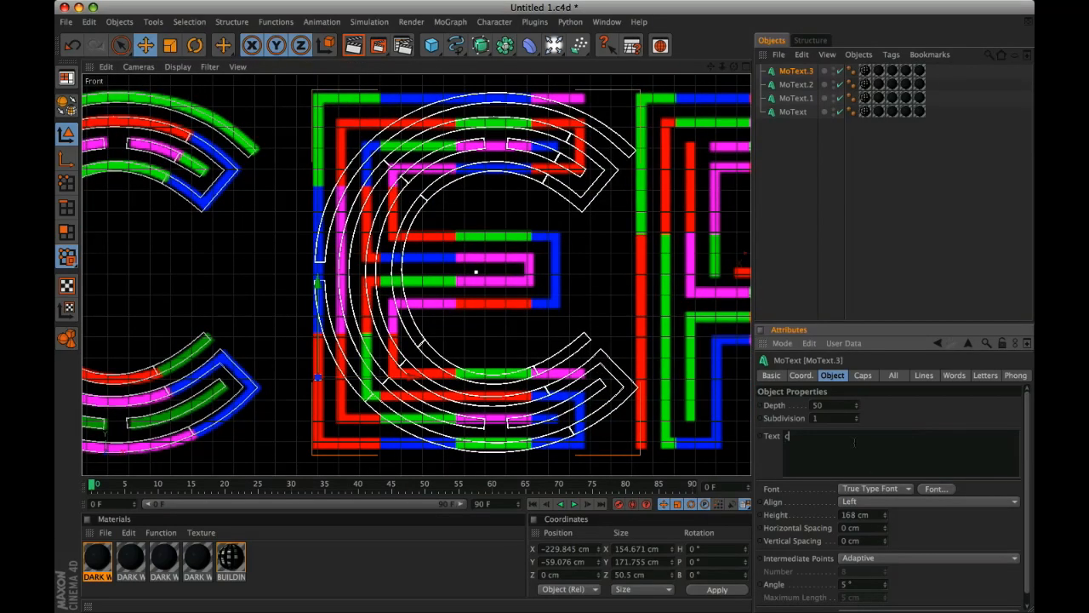
{"action": "type", "text": "e"}
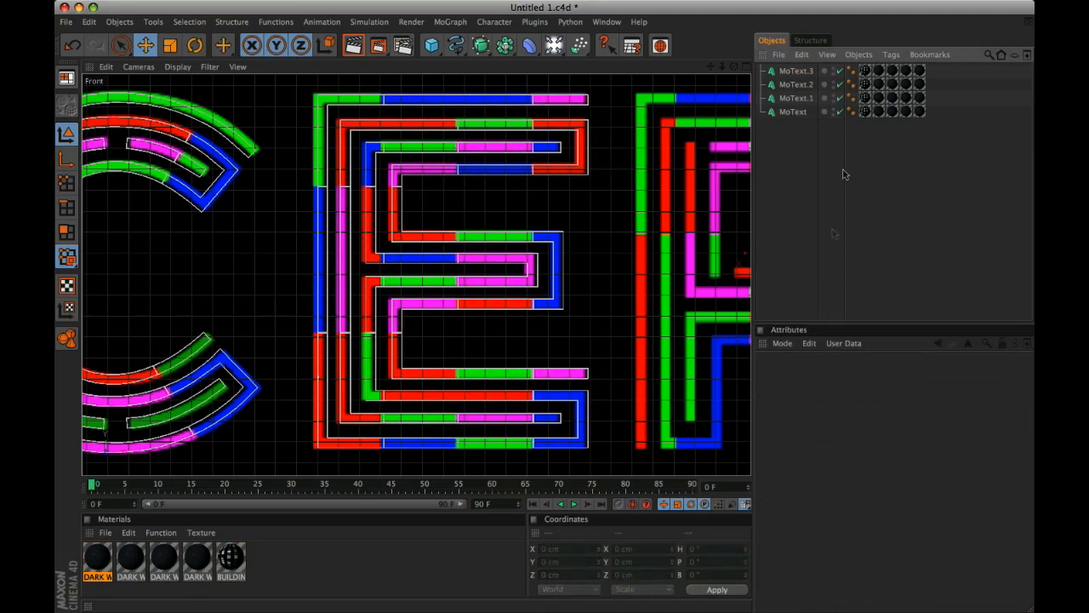
{"action": "left_click", "coordinate": [793, 71]}
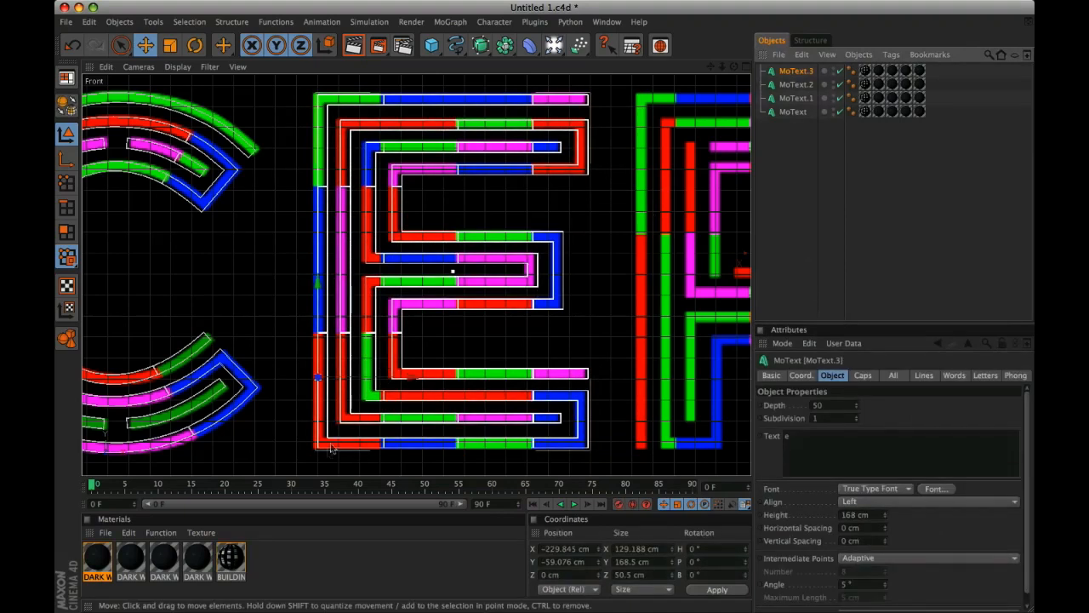
{"action": "left_click_drag", "start_coordinate": [368, 375], "coordinate": [363, 376]}
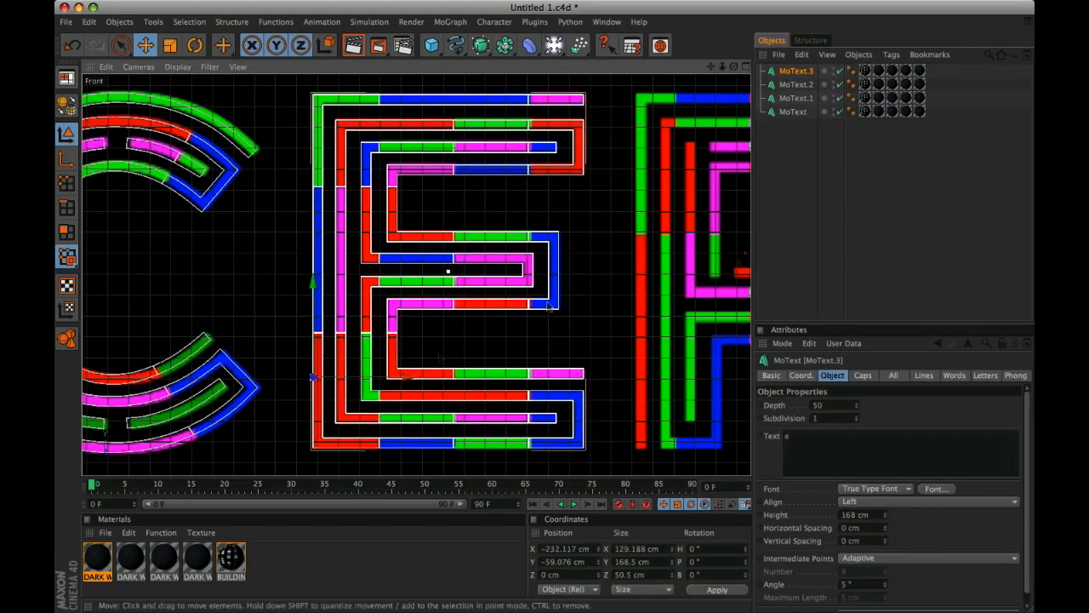
Step: Create the P by duplicating the E, aligning the copy with the reference at X about -78 cm and setting its text to "p"
{"action": "key", "text": "ctrl+c"}
{"action": "key", "text": "ctrl+v"}
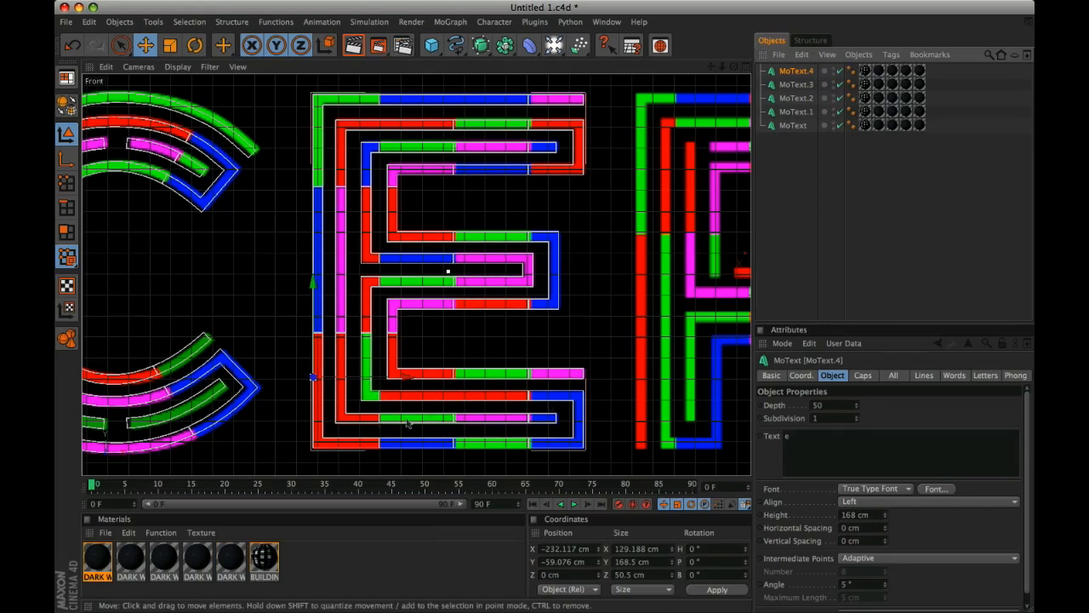
{"action": "left_click_drag", "start_coordinate": [393, 376], "coordinate": [717, 376]}
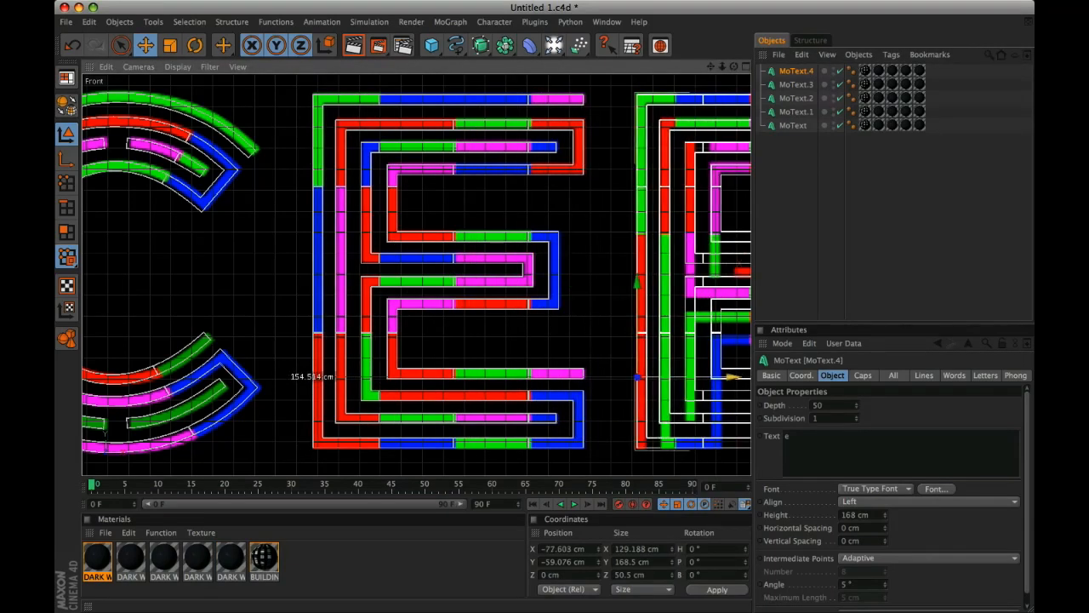
{"action": "left_click_drag", "start_coordinate": [710, 66], "coordinate": [396, 66]}
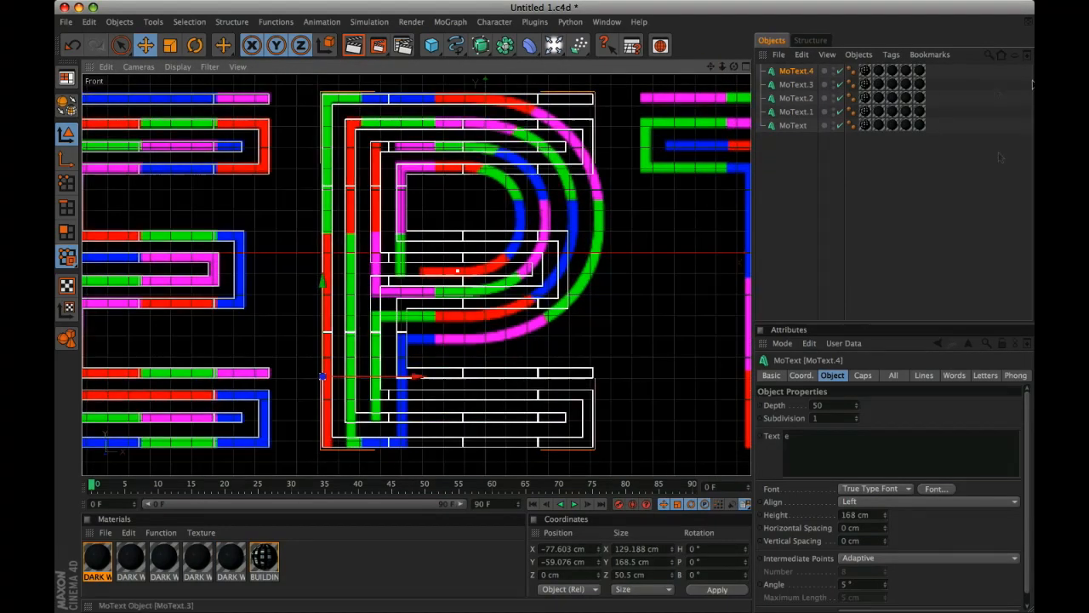
{"action": "left_click", "coordinate": [811, 441]}
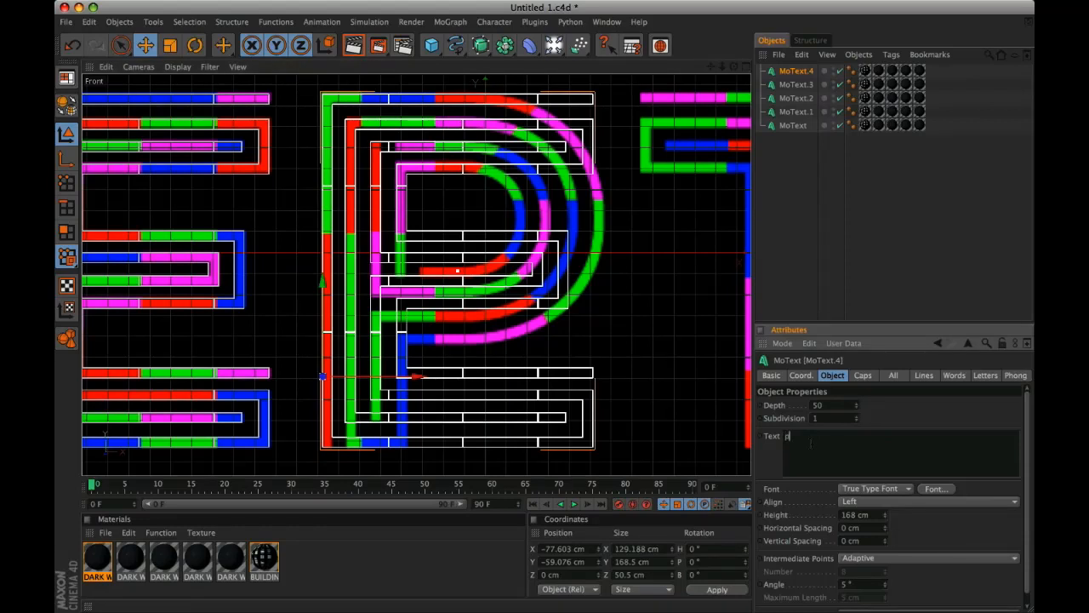
{"action": "left_click", "coordinate": [747, 219]}
Step: Create the T by duplicating the P, aligning the copy with the reference at X about 74 cm and setting its text to "t"
{"action": "left_click", "coordinate": [795, 72]}
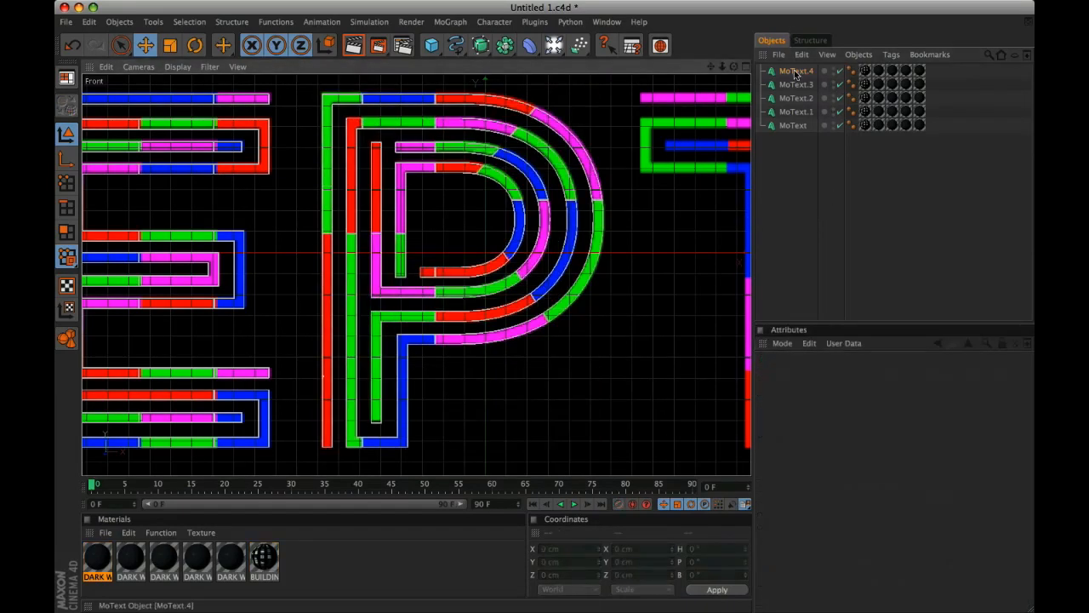
{"action": "left_click_drag", "start_coordinate": [400, 375], "coordinate": [720, 375], "text": "ctrl"}
{"action": "left_click_drag", "start_coordinate": [711, 66], "coordinate": [385, 64]}
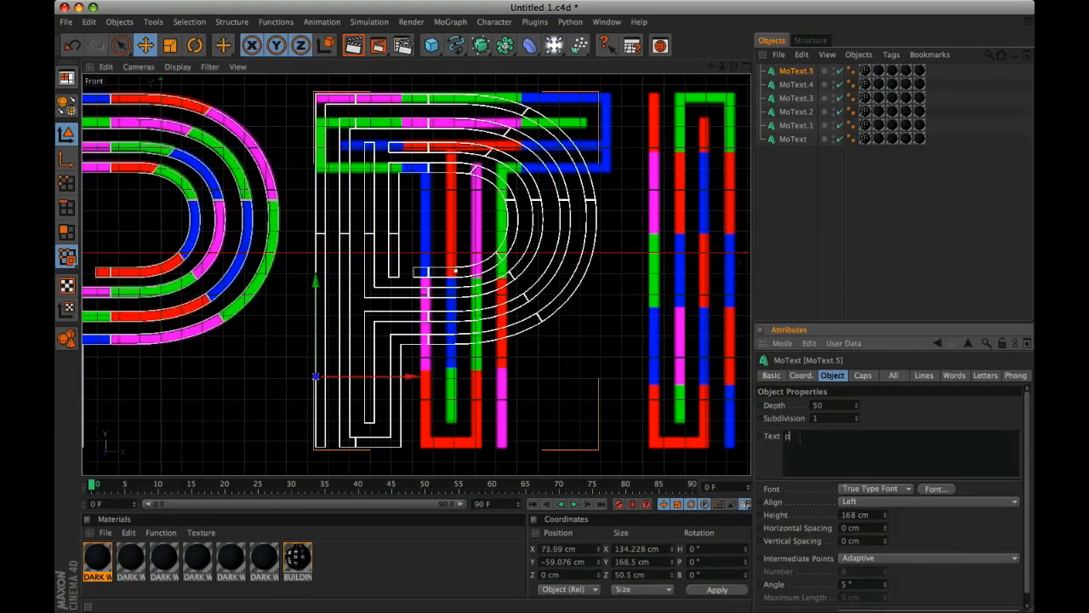
{"action": "left_click", "coordinate": [817, 184]}
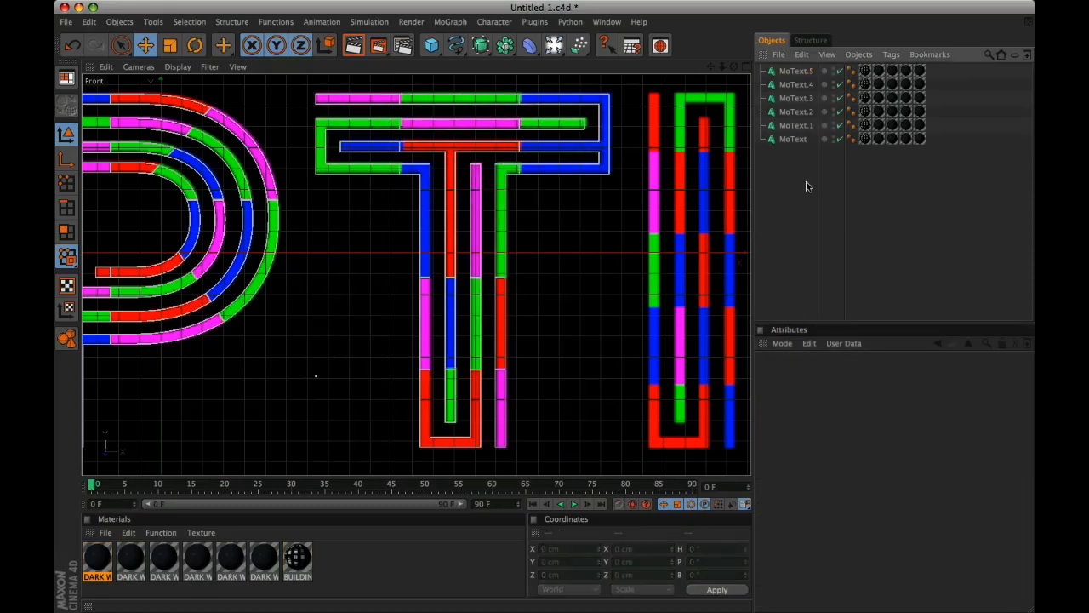
Step: Create the second I by duplicating the T, aligning the copy with the reference at X about 233 cm and setting its text to "i"
{"action": "left_click", "coordinate": [810, 73]}
{"action": "key", "text": "super+c"}
{"action": "key", "text": "super+v"}
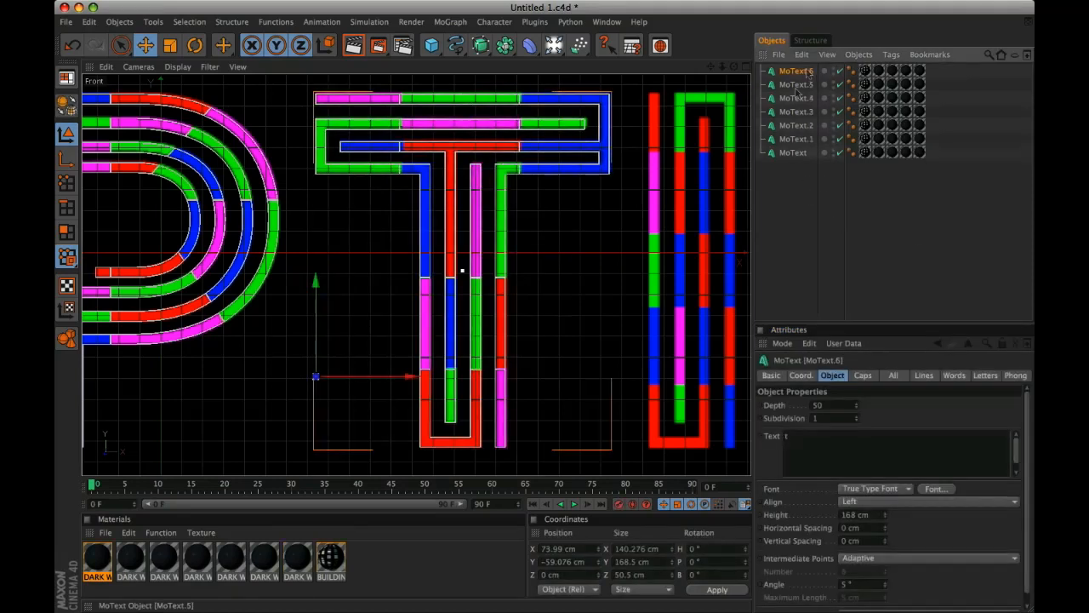
{"action": "left_click_drag", "start_coordinate": [398, 375], "coordinate": [732, 375]}
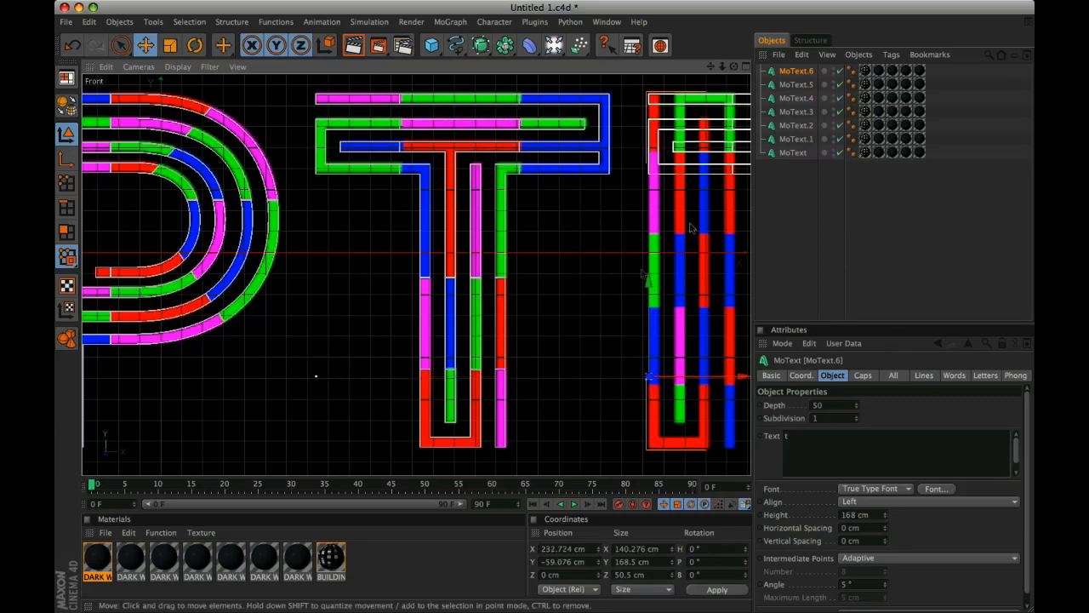
{"action": "left_click", "coordinate": [781, 441]}
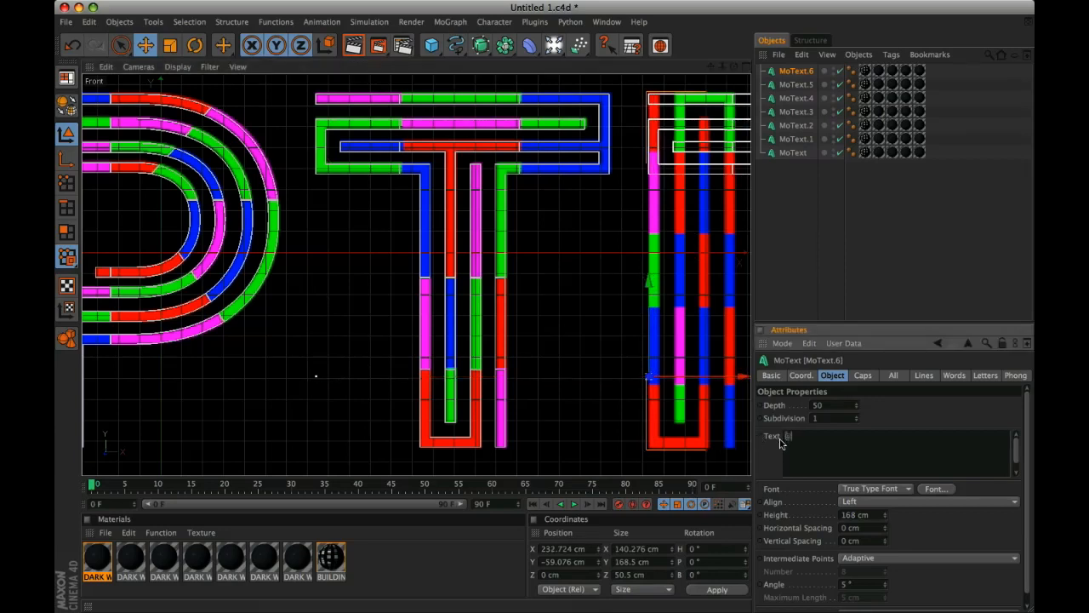
{"action": "left_click", "coordinate": [805, 246]}
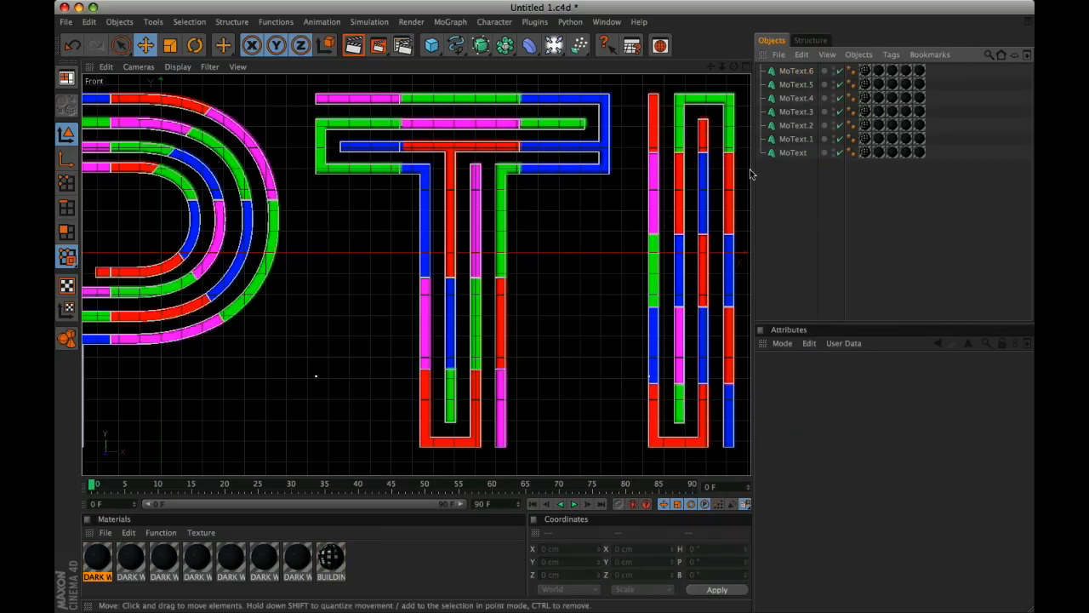
Step: Create the O by duplicating the second I, aligning the copy with the reference at X about 302 cm and setting its text to "o"
{"action": "left_click_drag", "start_coordinate": [712, 67], "coordinate": [455, 71]}
{"action": "left_click", "coordinate": [807, 75]}
{"action": "key", "text": "super+c"}
{"action": "key", "text": "super+v"}
{"action": "left_click_drag", "start_coordinate": [438, 382], "coordinate": [582, 381]}
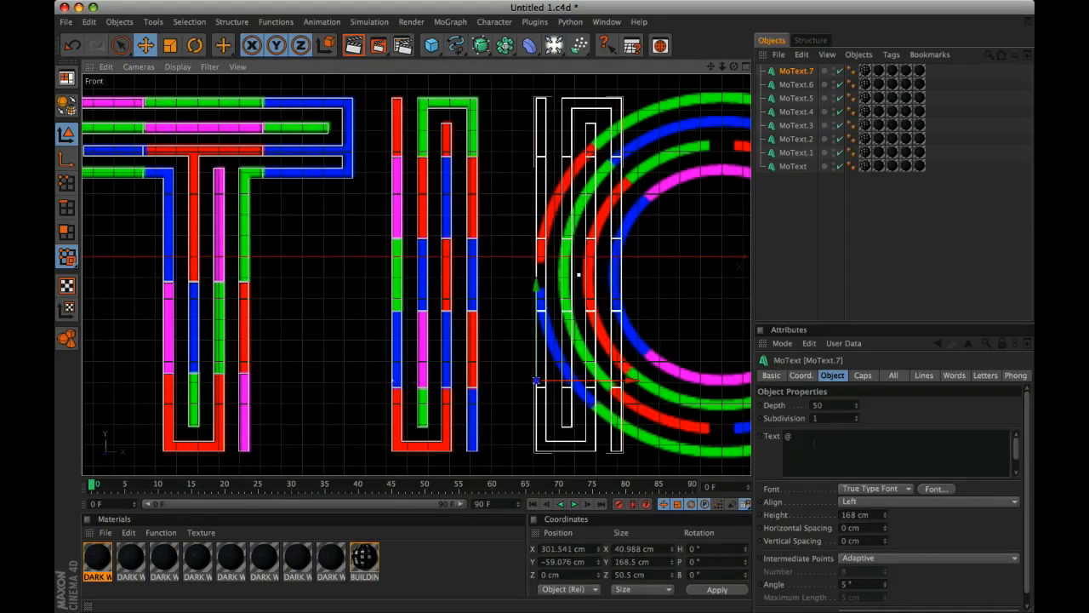
{"action": "left_click", "coordinate": [770, 215]}
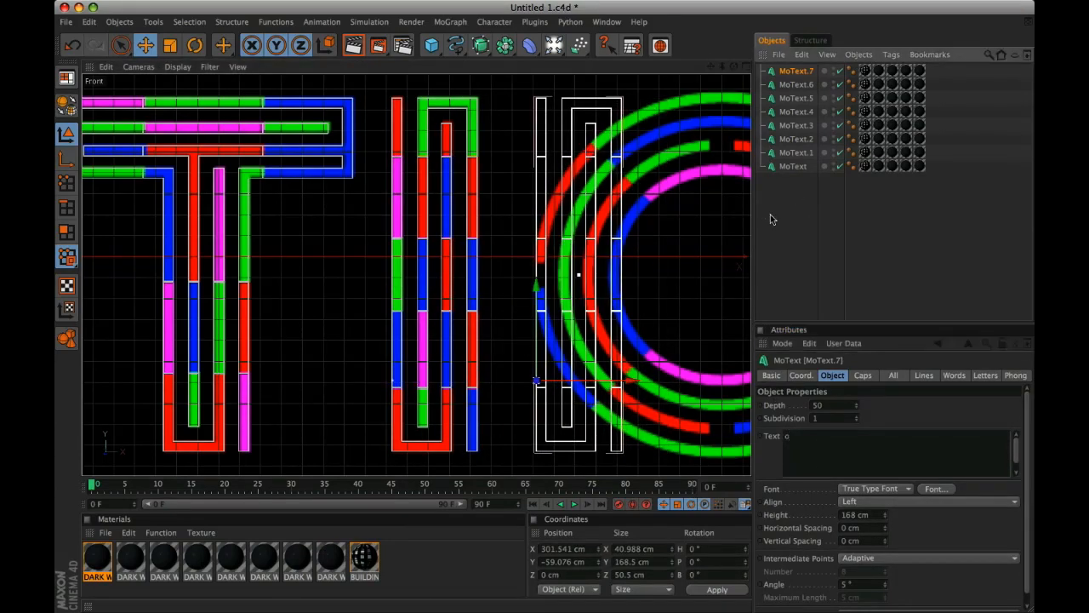
Step: Create the final N by duplicating the O, setting its text to "n" and aligning it with the reference at X about 503 cm
{"action": "left_click_drag", "start_coordinate": [715, 66], "coordinate": [312, 67]}
{"action": "left_click", "coordinate": [796, 71]}
{"action": "key", "text": "super+c"}
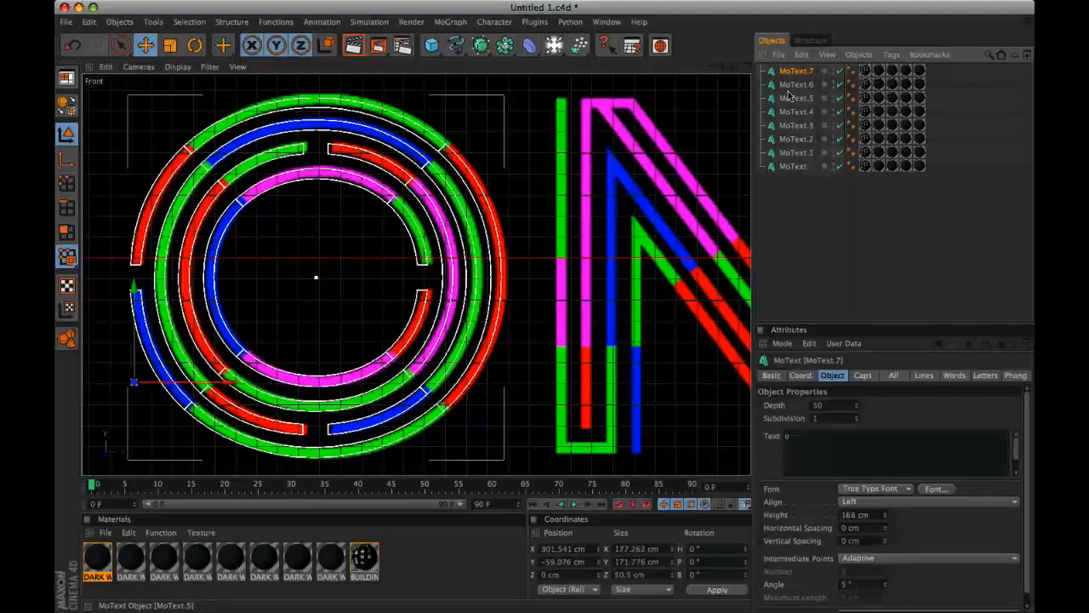
{"action": "key", "text": "super+v"}
{"action": "left_click_drag", "start_coordinate": [205, 383], "coordinate": [632, 383]}
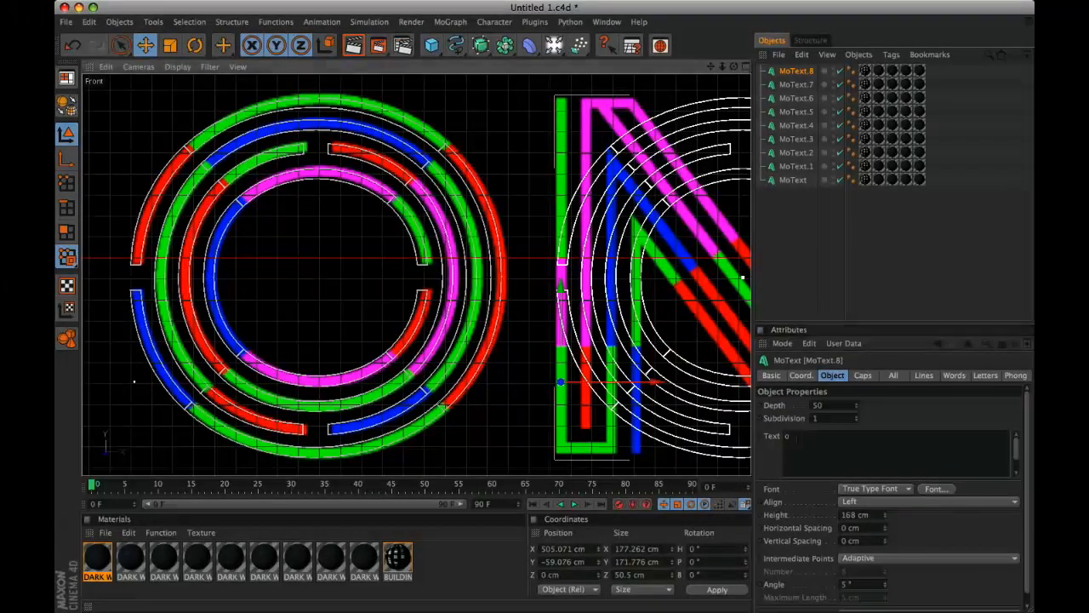
{"action": "left_click_drag", "start_coordinate": [785, 436], "coordinate": [983, 466]}
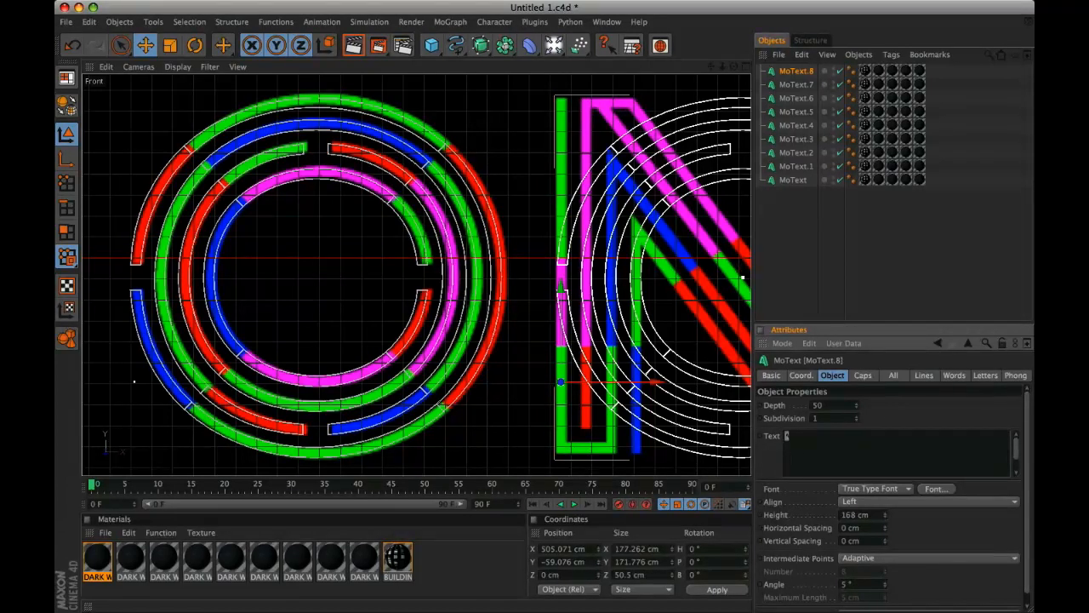
{"action": "type", "text": "N"}
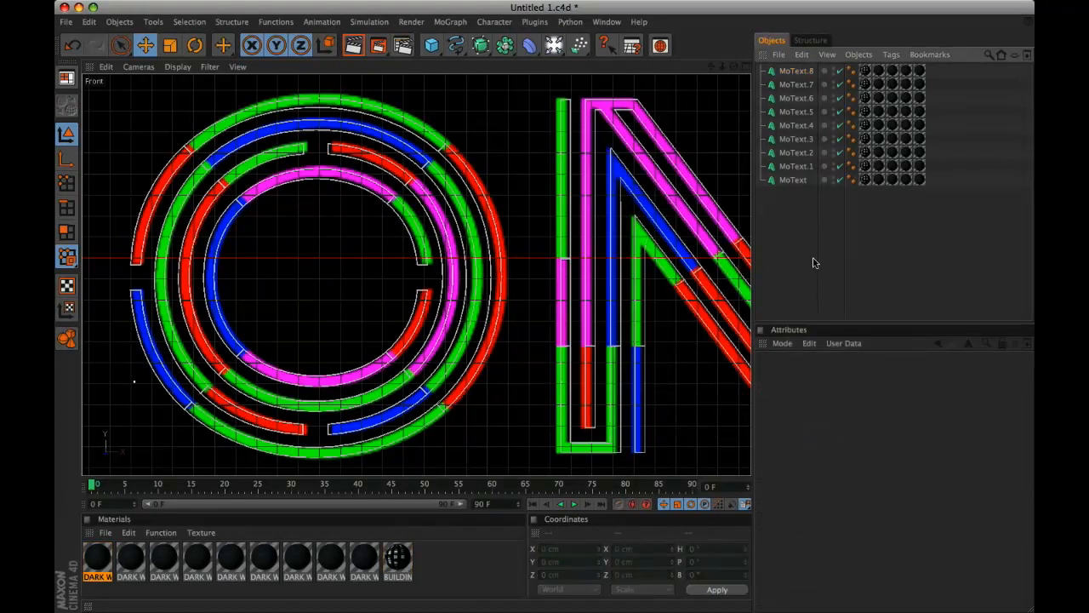
{"action": "left_click_drag", "start_coordinate": [655, 381], "coordinate": [651, 381]}
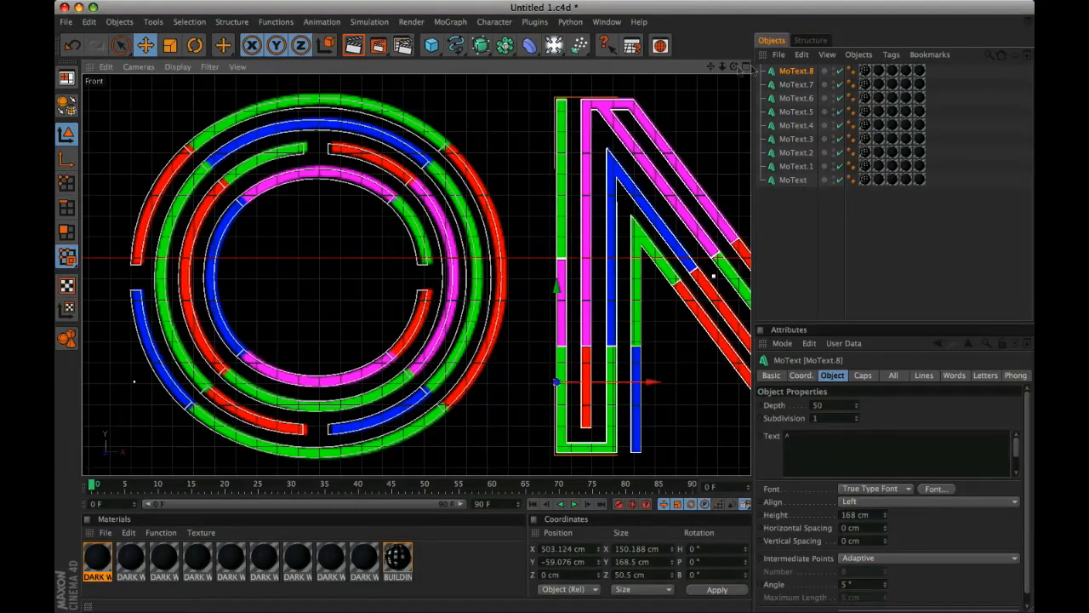
{"action": "left_click_drag", "start_coordinate": [711, 68], "coordinate": [421, 59]}
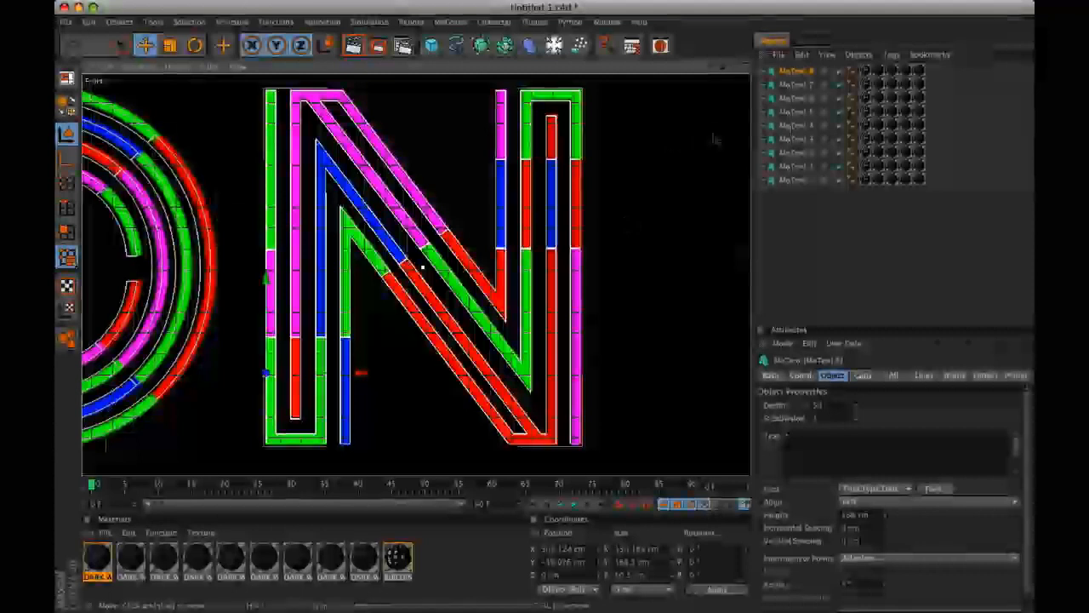
Step: Frame all nine letters and render the whole INCEPTION logo in an enlarged perspective view
{"action": "left_click", "coordinate": [797, 180], "text": "shift"}
{"action": "key", "text": "h"}
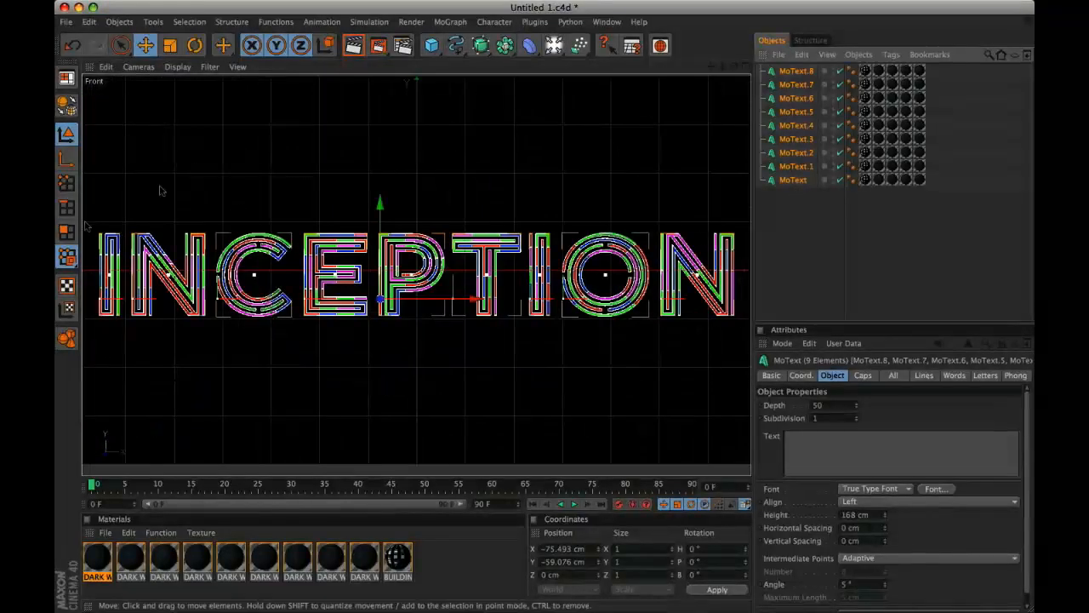
{"action": "left_click", "coordinate": [742, 67]}
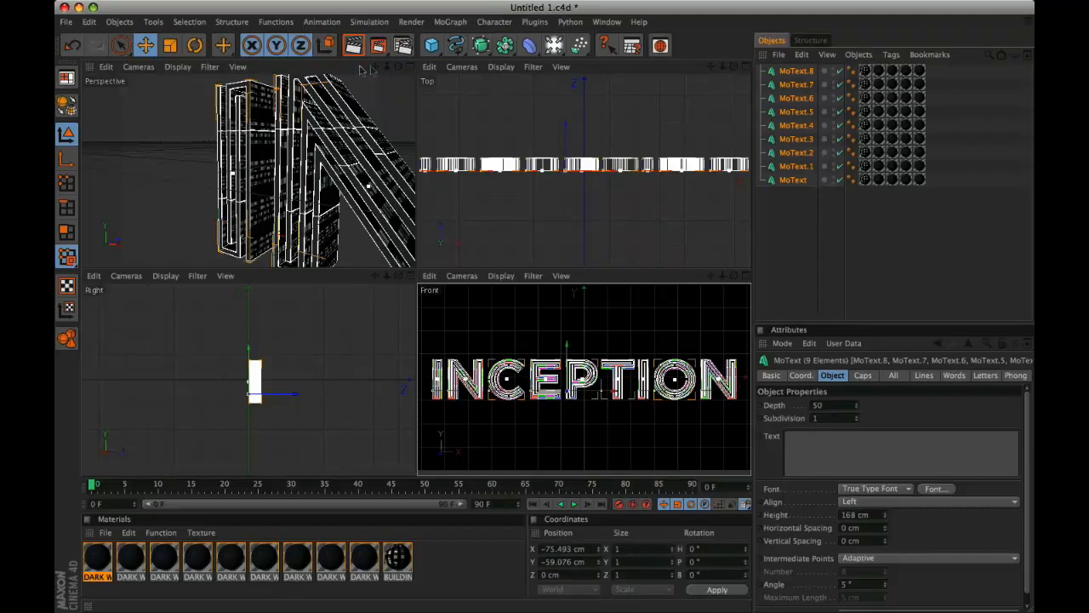
{"action": "left_click", "coordinate": [357, 69]}
{"action": "key", "text": "h"}
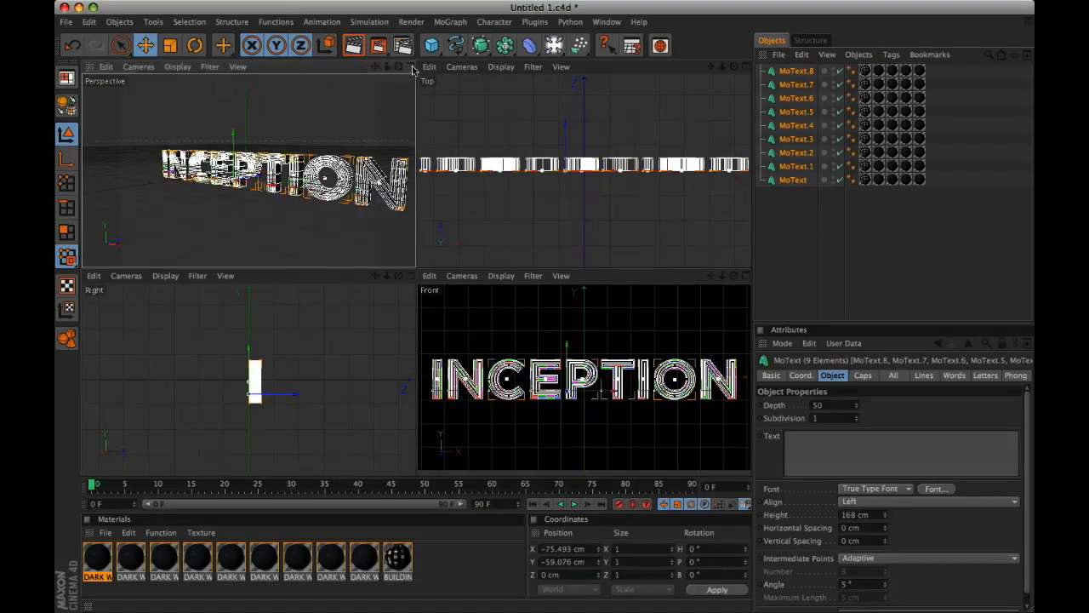
{"action": "left_click", "coordinate": [412, 68]}
{"action": "left_click_drag", "start_coordinate": [712, 68], "coordinate": [663, 67]}
{"action": "left_click_drag", "start_coordinate": [735, 67], "coordinate": [756, 77]}
{"action": "key", "text": "super+r"}
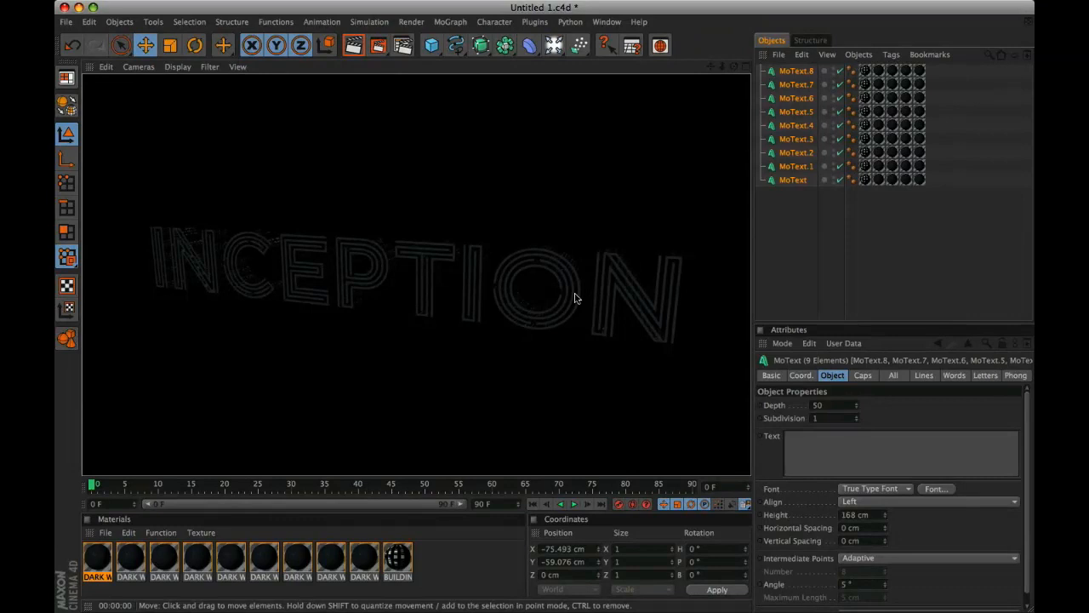
Step: Render a close-up of the P to examine the building and wall textures
{"action": "left_click", "coordinate": [797, 125]}
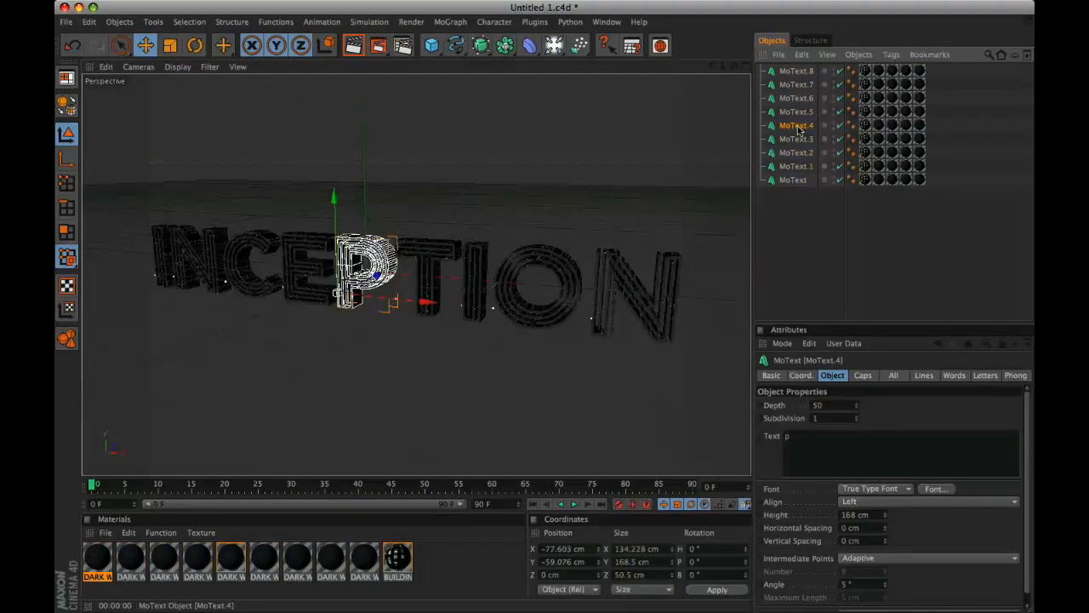
{"action": "key", "text": "o"}
{"action": "key", "text": "super+r"}
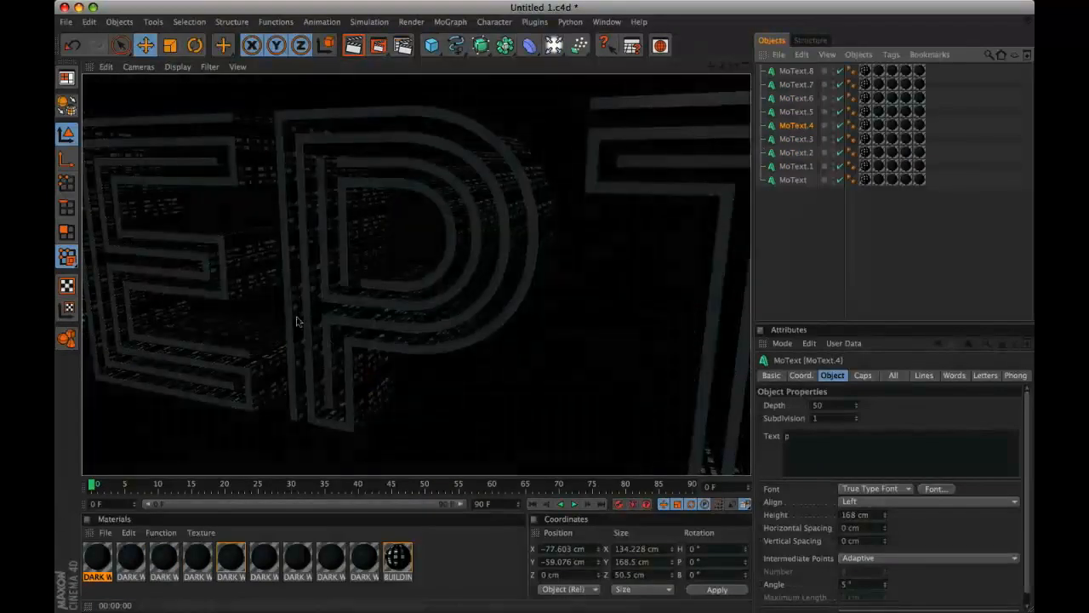
{"action": "left_click", "coordinate": [492, 120]}
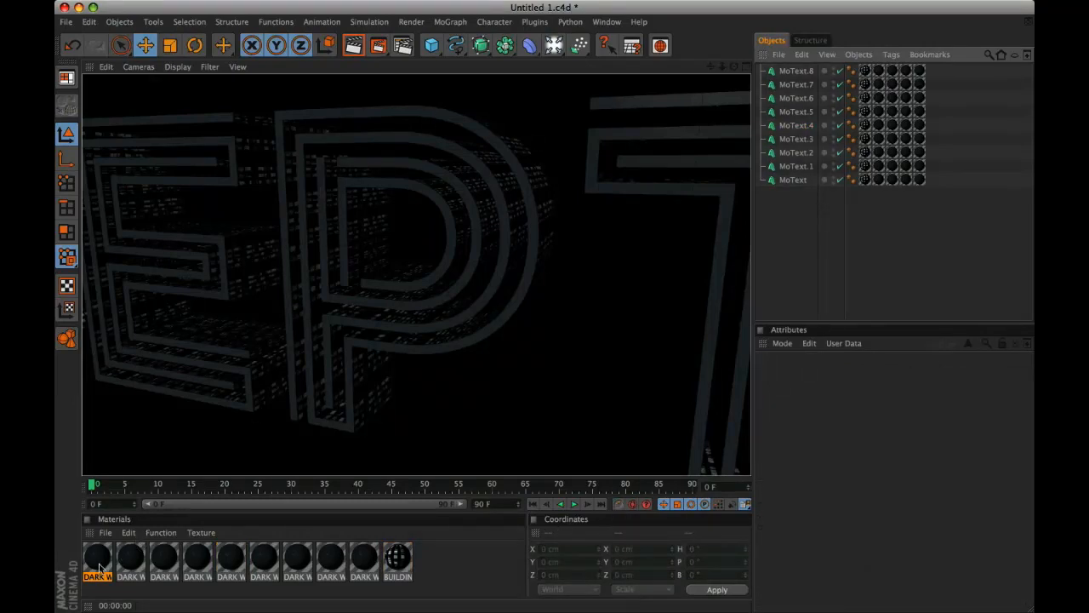
Step: Merge the duplicate DARK WALL materials into one and set all DARK WALL texture tags' U and V offsets to 70% and lengths to 20%
{"action": "left_click_drag", "start_coordinate": [103, 562], "coordinate": [128, 564], "text": "alt"}
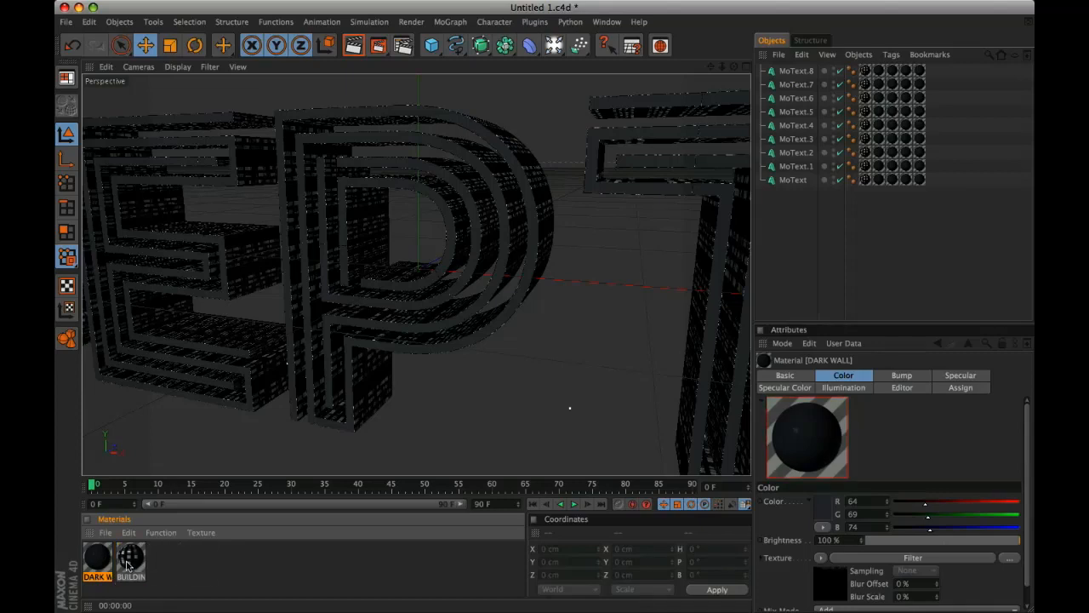
{"action": "left_click_drag", "start_coordinate": [951, 74], "coordinate": [879, 194]}
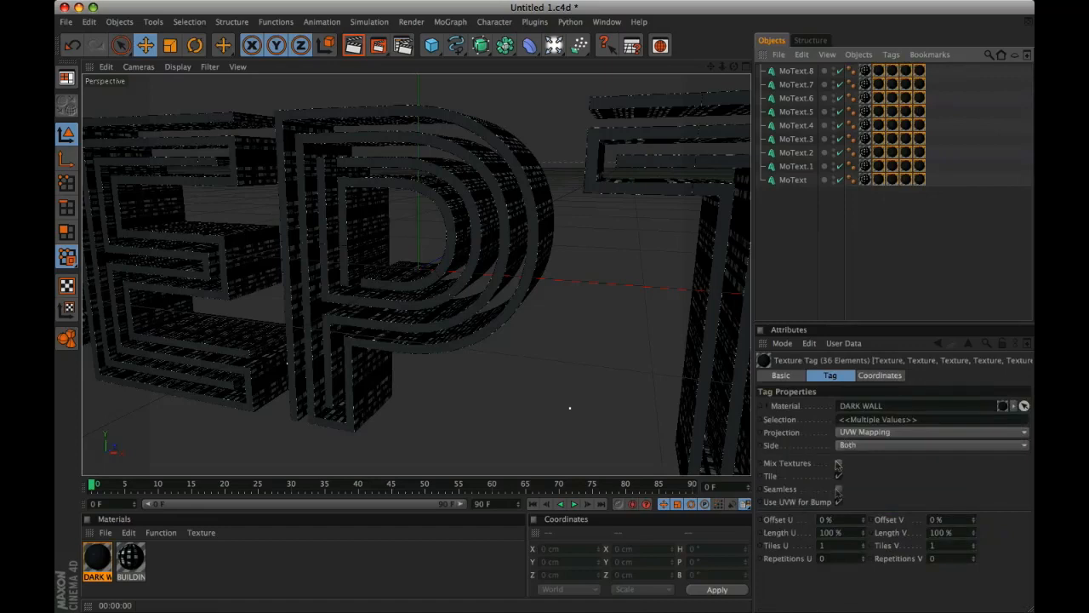
{"action": "left_click_drag", "start_coordinate": [841, 519], "coordinate": [794, 519]}
{"action": "type", "text": "70"}
{"action": "key", "text": "Tab"}
{"action": "type", "text": "70"}
{"action": "key", "text": "Tab"}
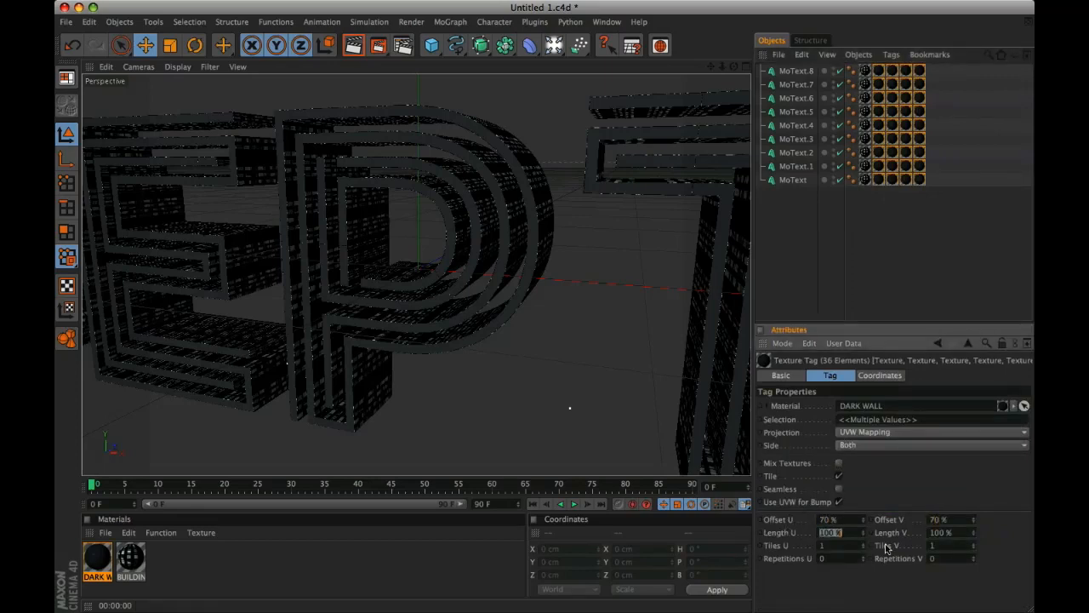
{"action": "type", "text": "20"}
{"action": "key", "text": "Tab"}
{"action": "type", "text": "20"}
Step: Render the close-up to check the wall texture mapping and save the project
{"action": "left_click", "coordinate": [762, 213]}
{"action": "key", "text": "super+r"}
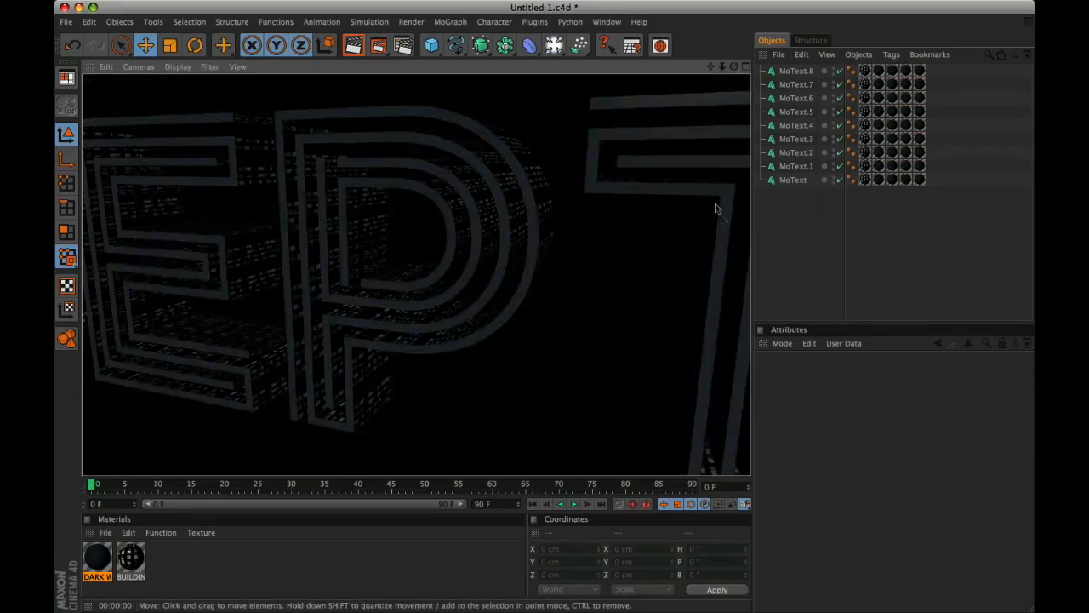
{"action": "key", "text": "super+s"}
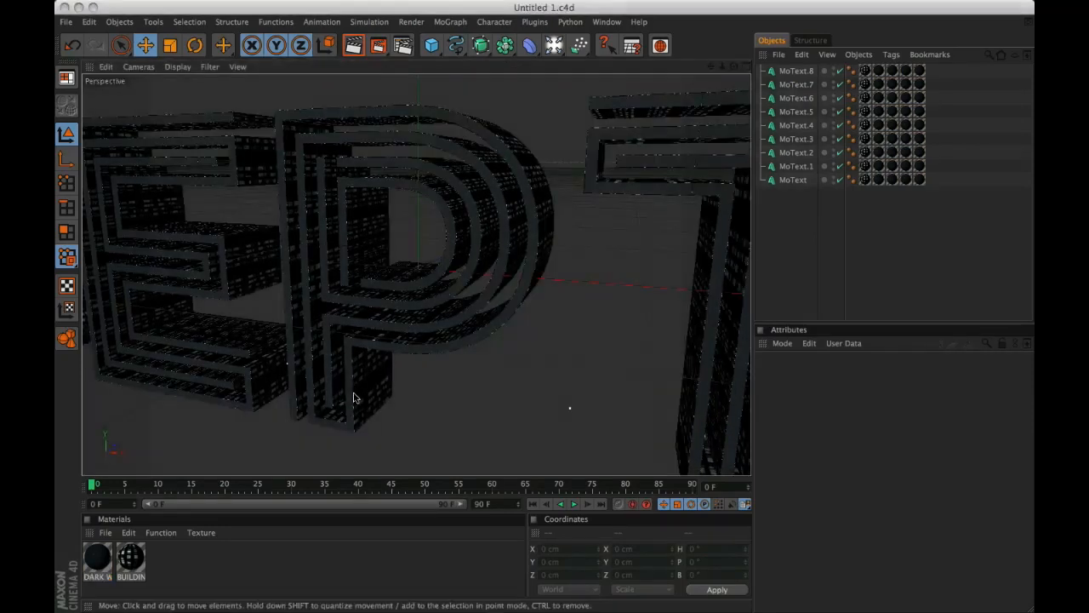
Step: Render a closer view of the P's inner curves and frame the whole logo again
{"action": "left_click_drag", "start_coordinate": [382, 366], "coordinate": [402, 348], "text": "alt"}
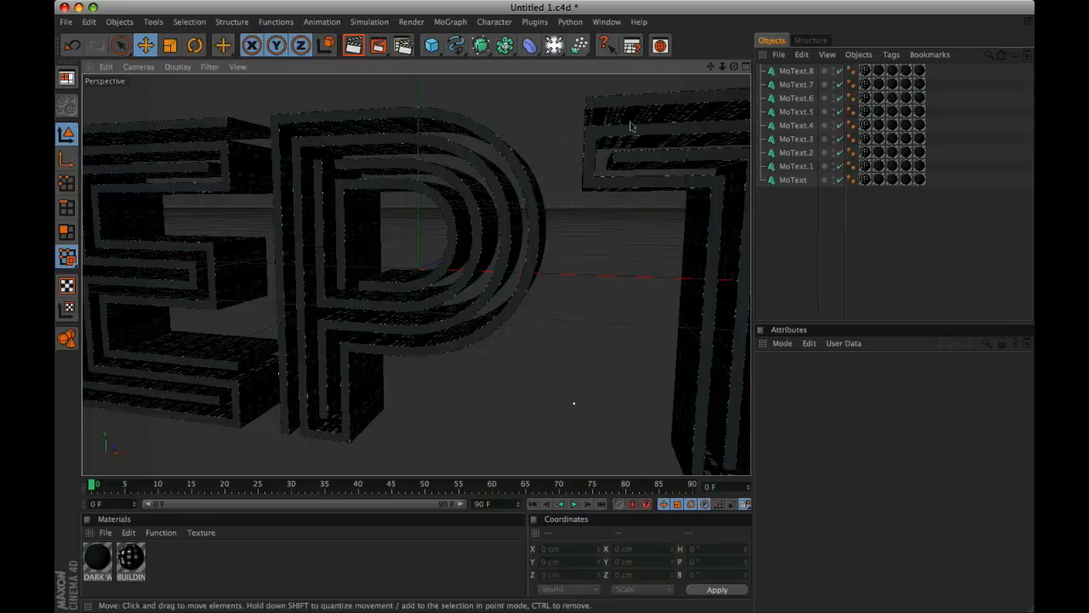
{"action": "left_click_drag", "start_coordinate": [717, 66], "coordinate": [611, 134]}
{"action": "key", "text": "super+r"}
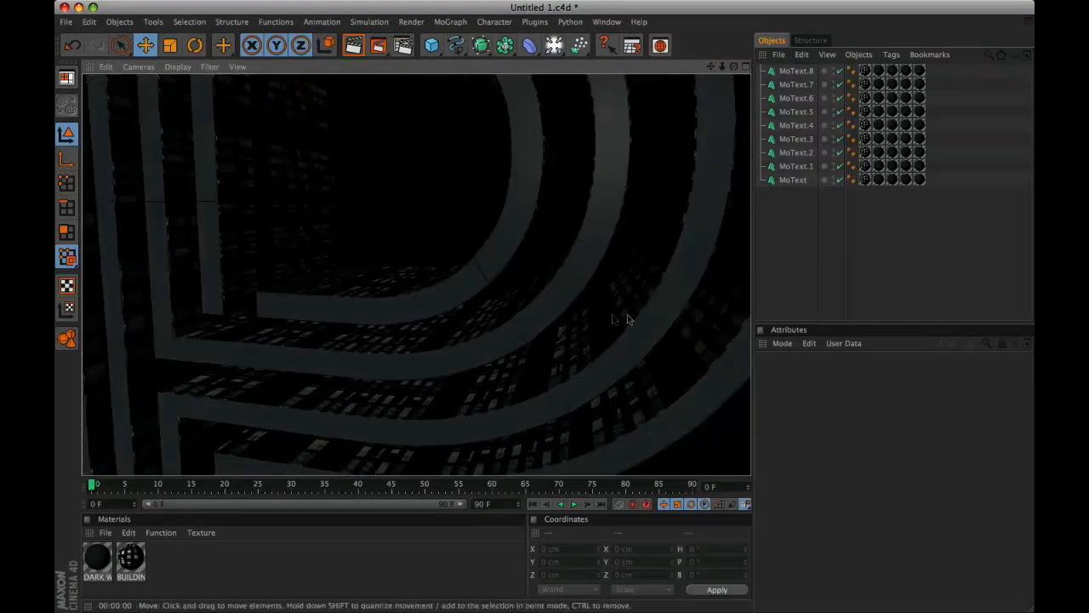
{"action": "left_click", "coordinate": [488, 342]}
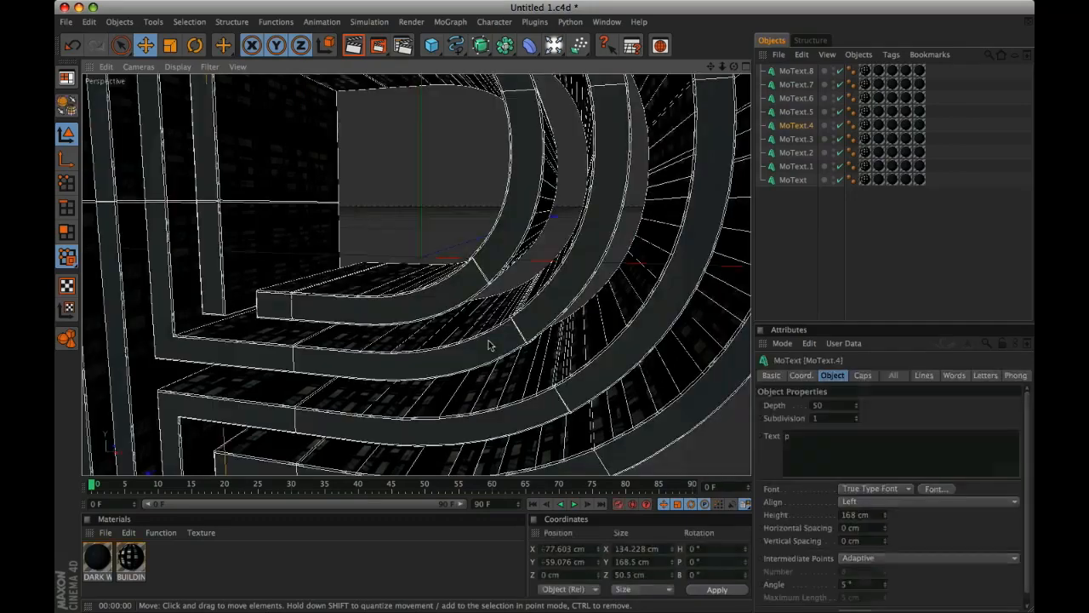
{"action": "left_click", "coordinate": [800, 183], "text": "shift"}
{"action": "key", "text": "h"}
{"action": "left_click_drag", "start_coordinate": [710, 67], "coordinate": [653, 68]}
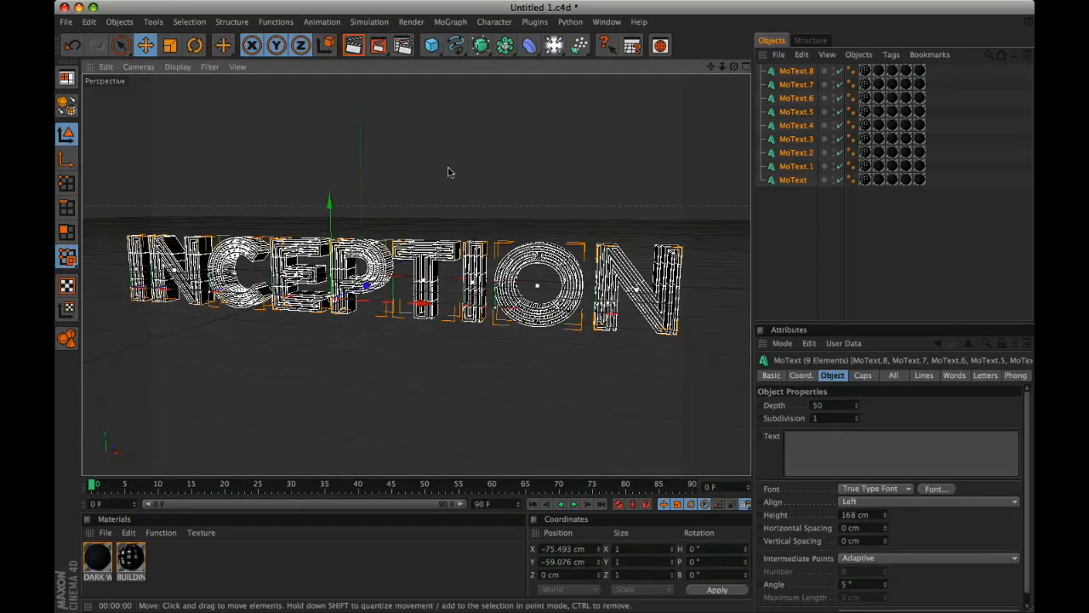
Step: Set the render output size to 1920 by 800 pixels and the frame range's end to frame 100
{"action": "left_click", "coordinate": [403, 45]}
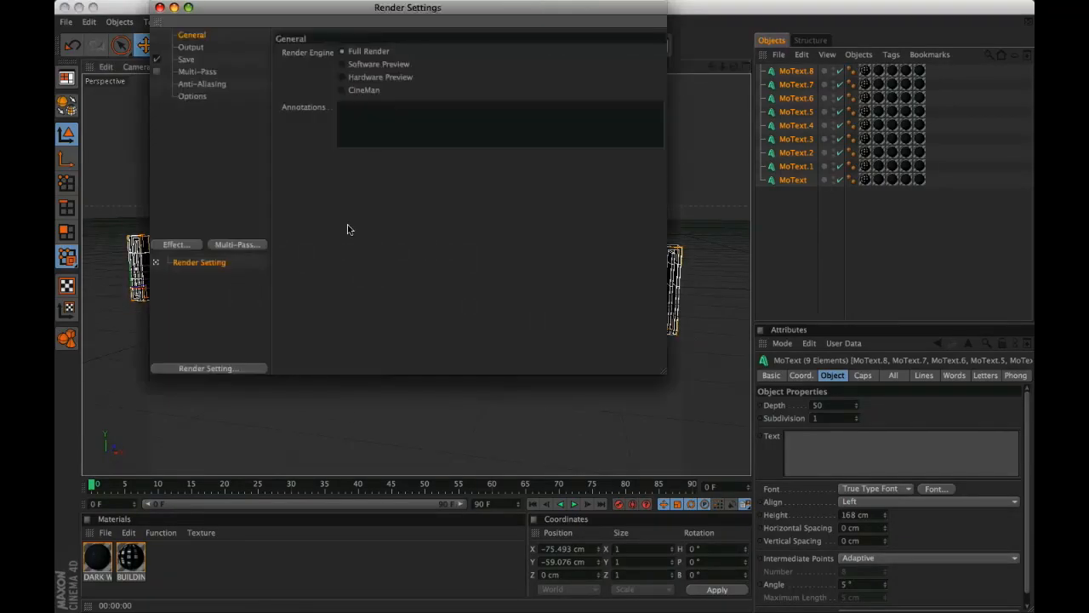
{"action": "left_click", "coordinate": [189, 48]}
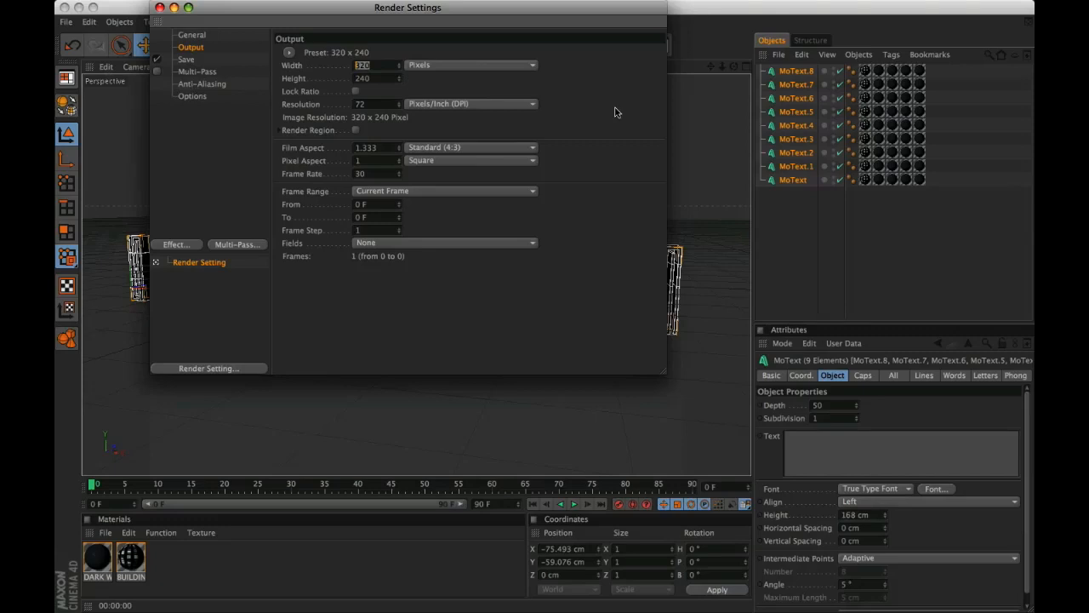
{"action": "key", "text": "Tab"}
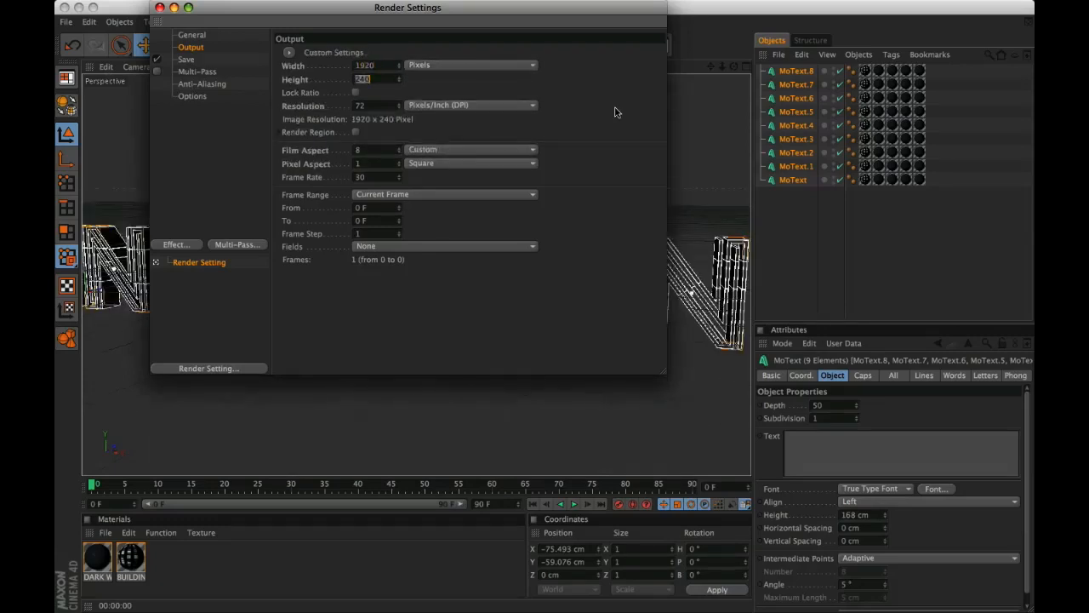
{"action": "key", "text": "Tab"}
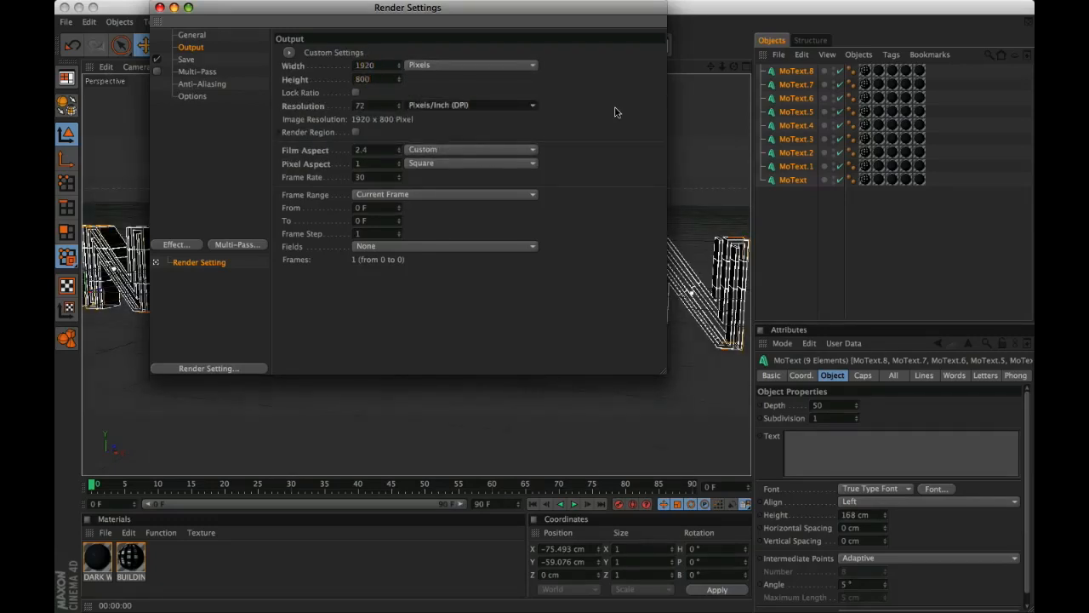
{"action": "double_click", "coordinate": [384, 222]}
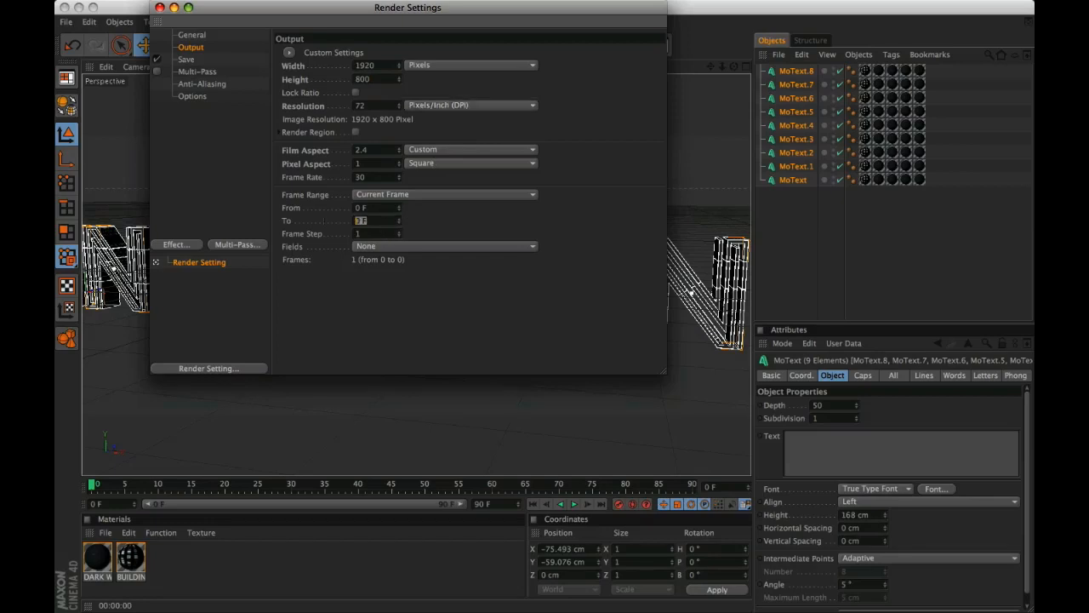
{"action": "type", "text": "100"}
{"action": "key", "text": "Return"}
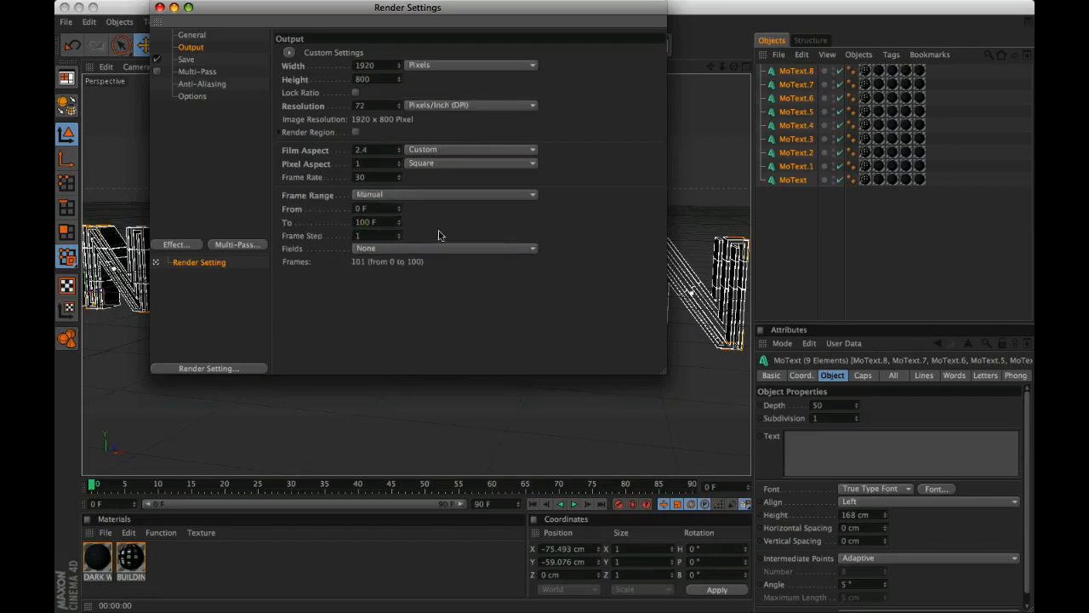
Step: Set the render save format to QuickTime Movie and the anti-aliasing to Best
{"action": "left_click", "coordinate": [186, 60]}
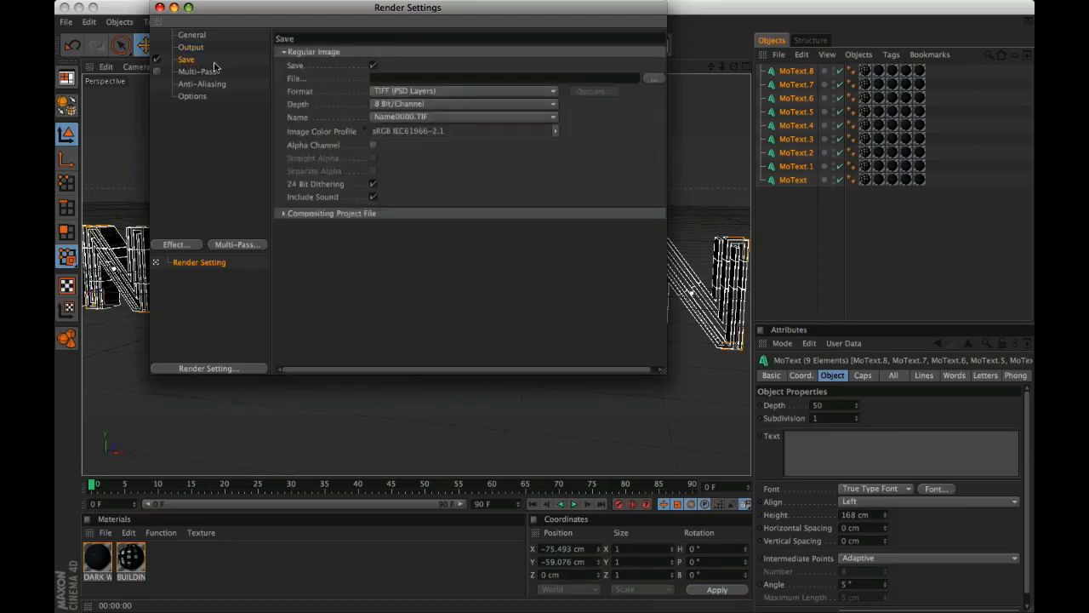
{"action": "left_click", "coordinate": [433, 92]}
{"action": "left_click", "coordinate": [448, 427]}
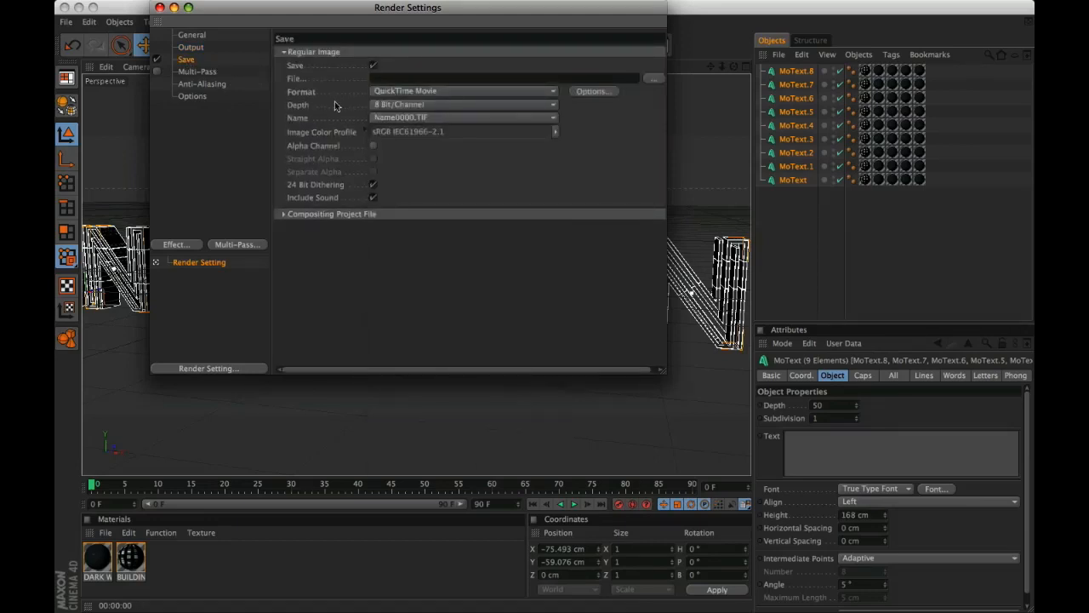
{"action": "left_click", "coordinate": [202, 84]}
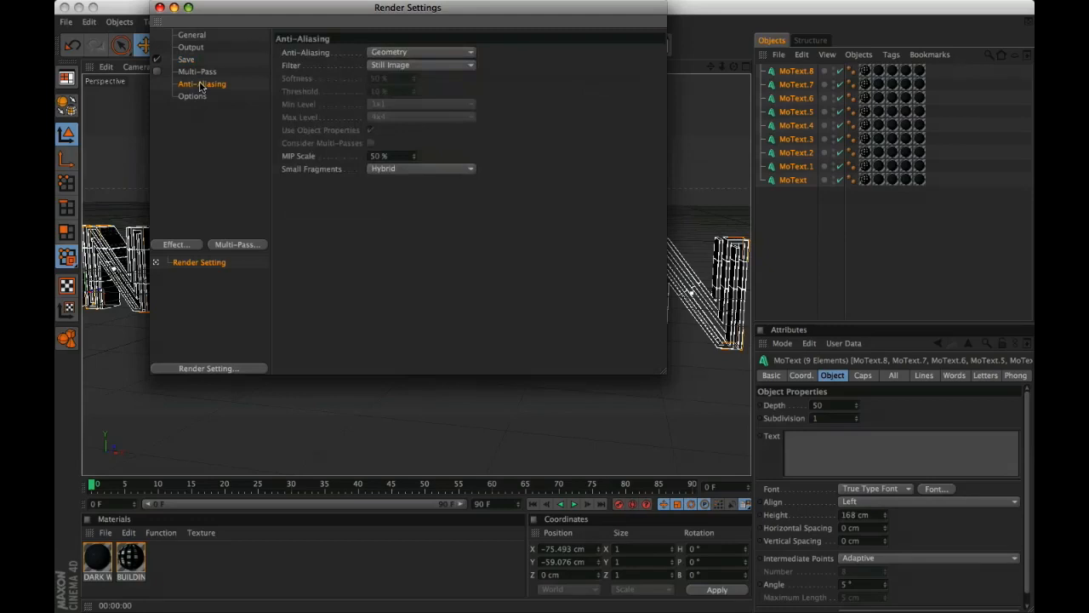
{"action": "left_click", "coordinate": [430, 55]}
{"action": "left_click", "coordinate": [411, 91]}
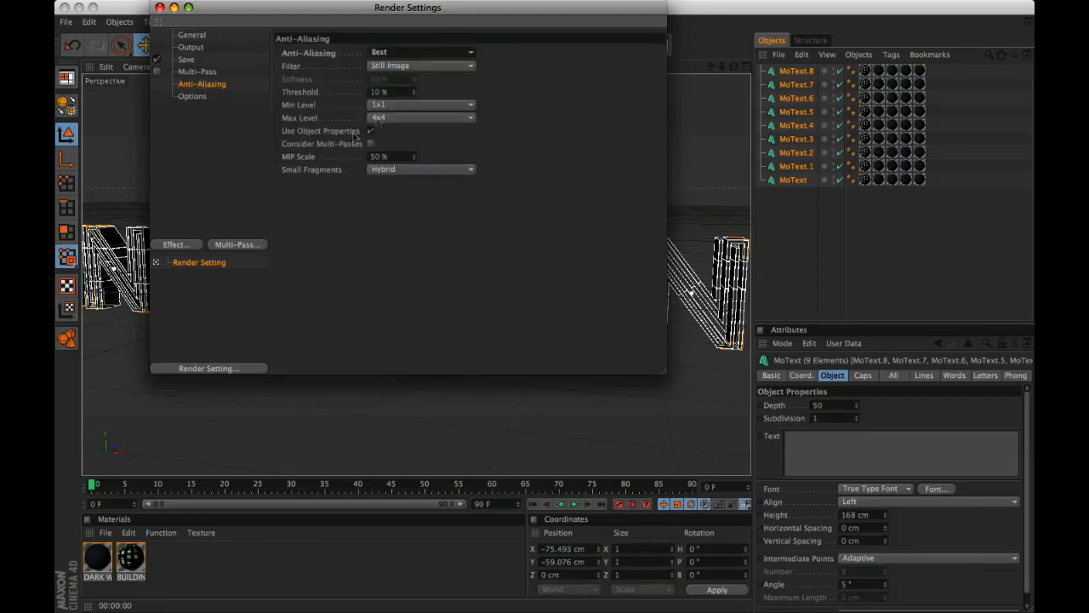
Step: Enable the alpha channel and disable included sound for the saved render, then close the render settings
{"action": "left_click", "coordinate": [186, 61]}
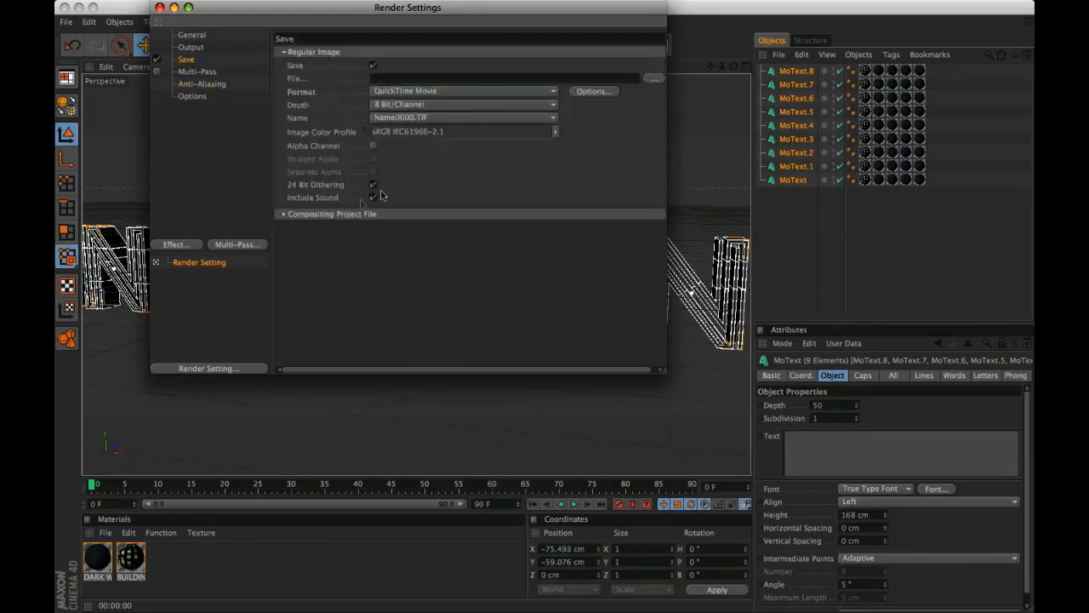
{"action": "left_click", "coordinate": [373, 146]}
{"action": "left_click", "coordinate": [373, 197]}
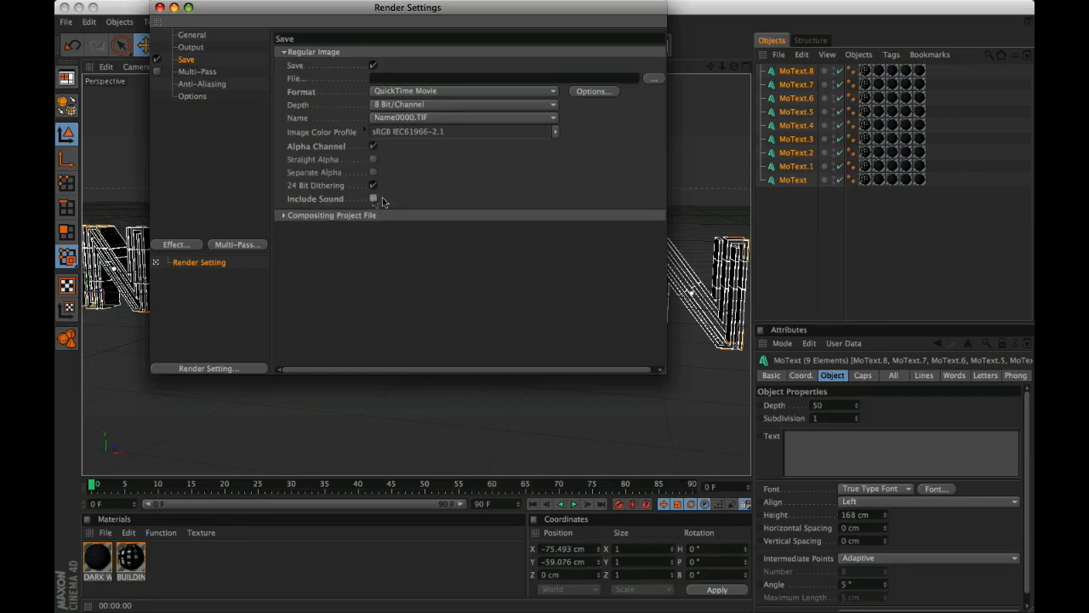
{"action": "left_click", "coordinate": [158, 7]}
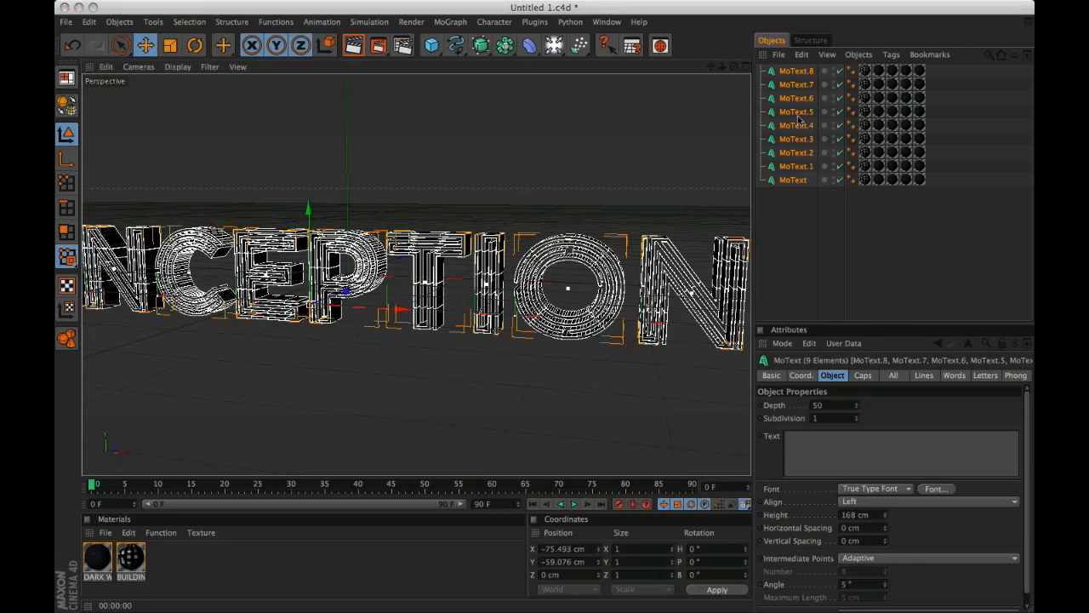
Step: Group all letters except the P (MoText.4) into a null and hide that null in the viewport
{"action": "left_click", "coordinate": [799, 126], "text": "super"}
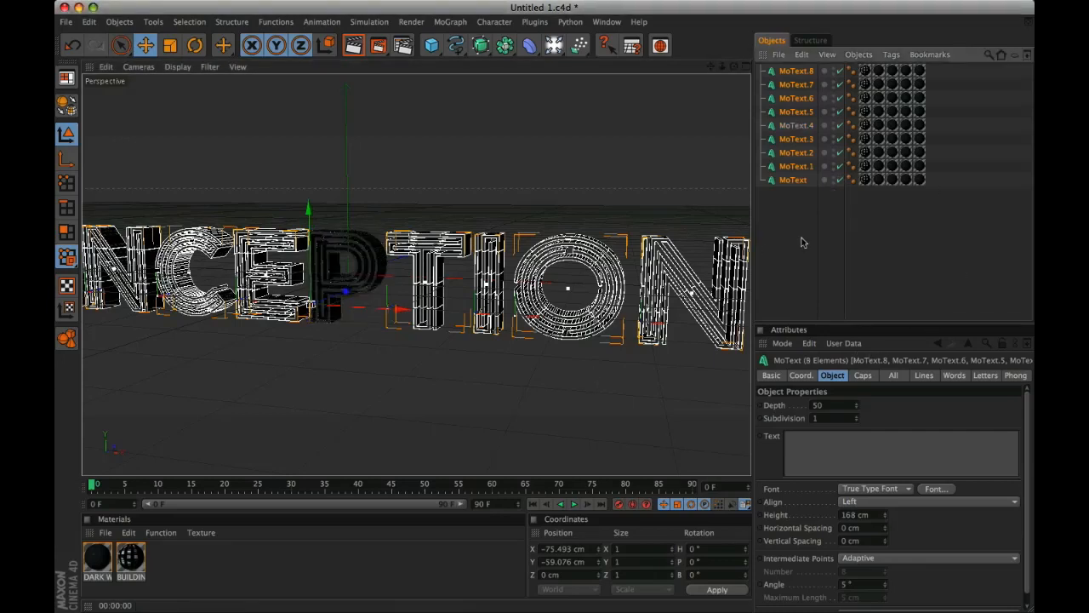
{"action": "key", "text": "alt+g"}
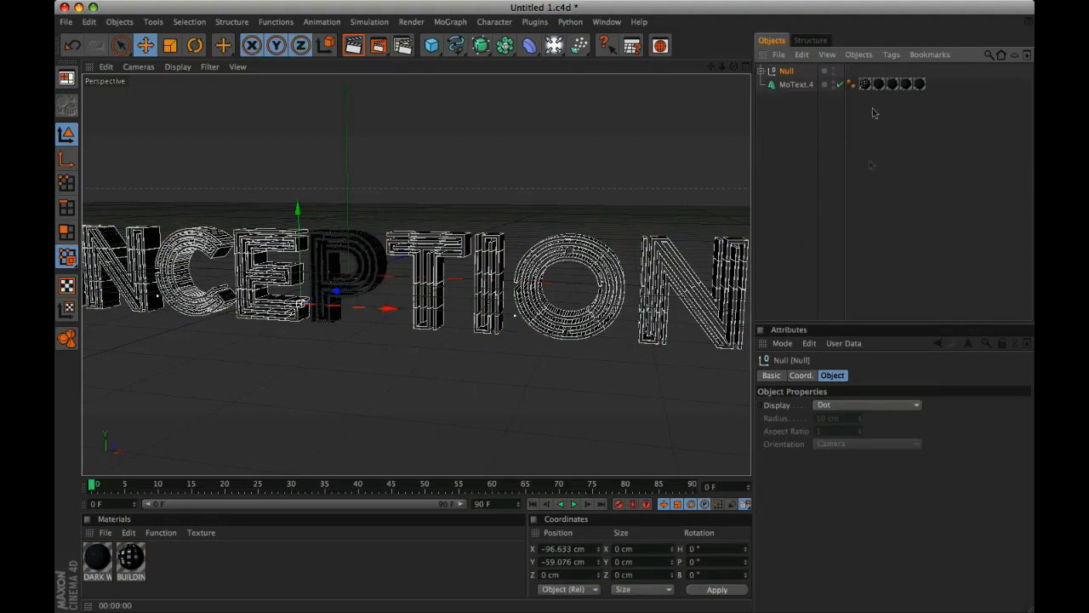
{"action": "left_click", "coordinate": [834, 72]}
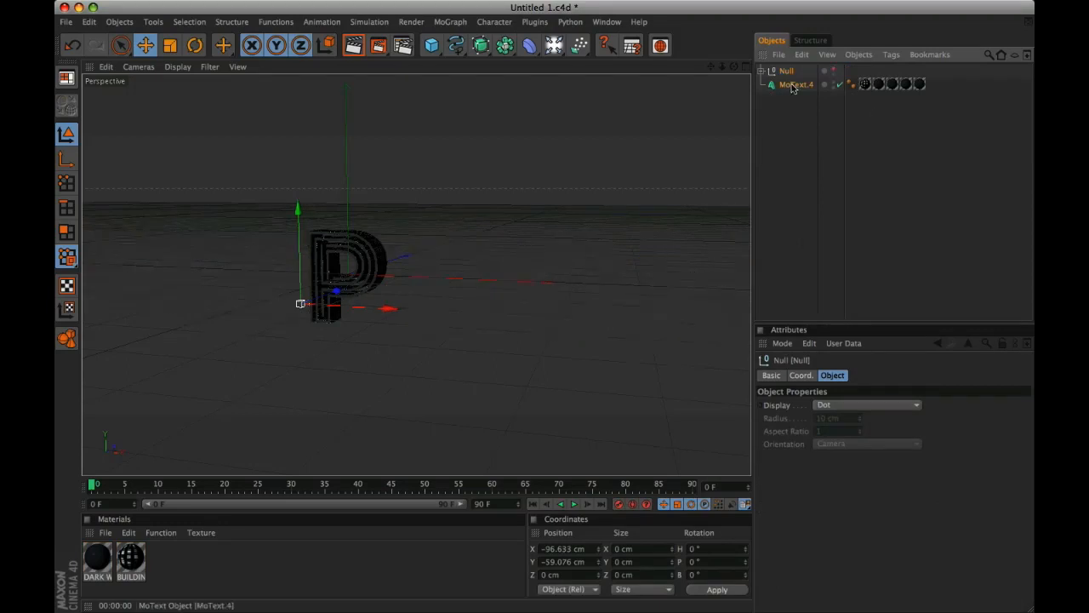
Step: Add a MoGraph Fracture object and make the P's MoText.4 its child
{"action": "left_click", "coordinate": [793, 85]}
{"action": "key", "text": "o"}
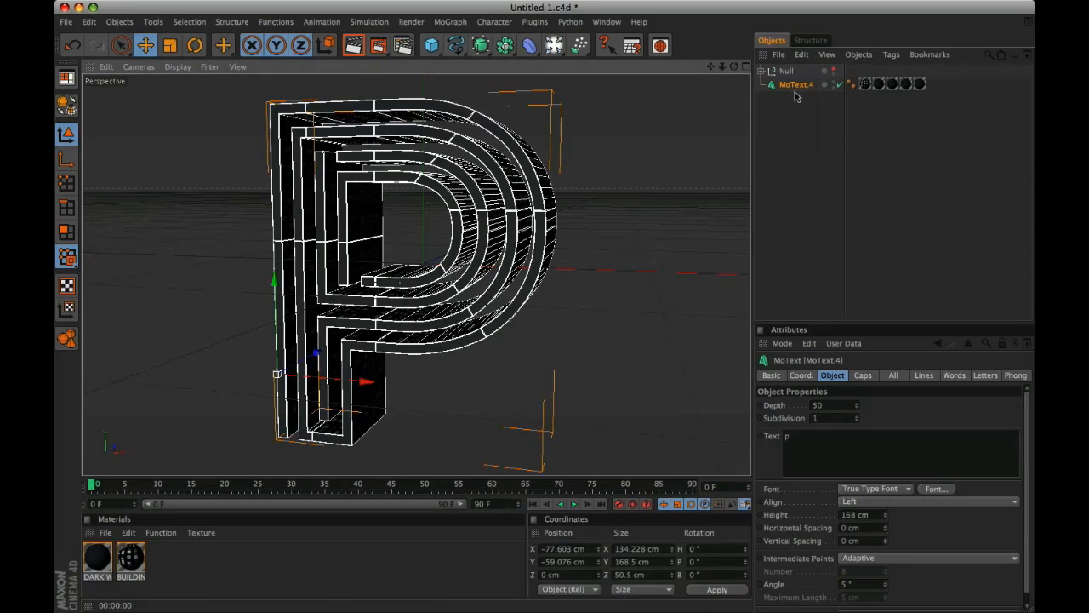
{"action": "left_click", "coordinate": [451, 21]}
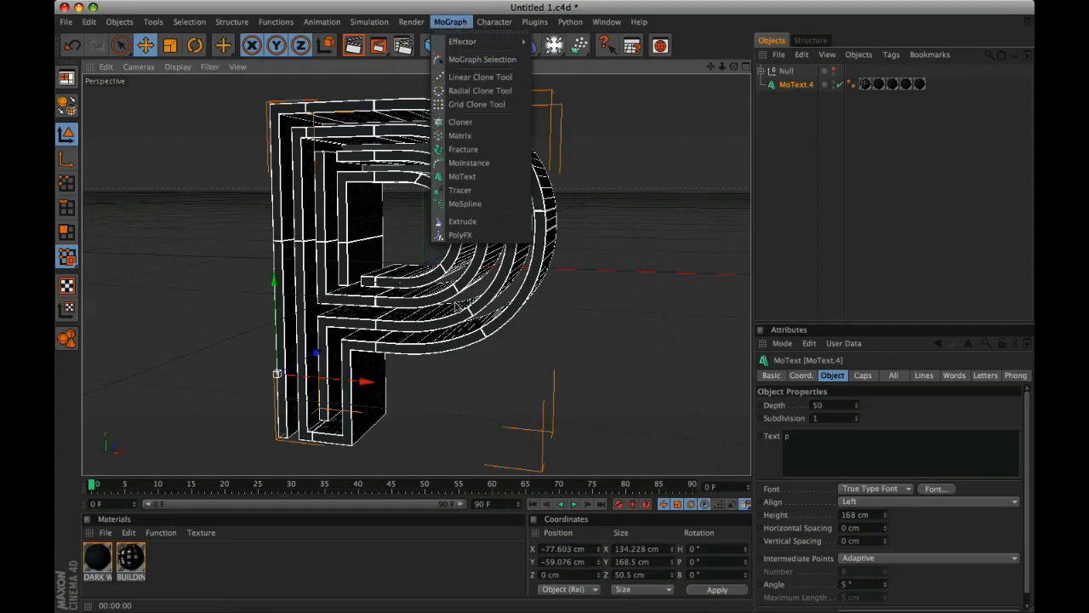
{"action": "left_click", "coordinate": [463, 149]}
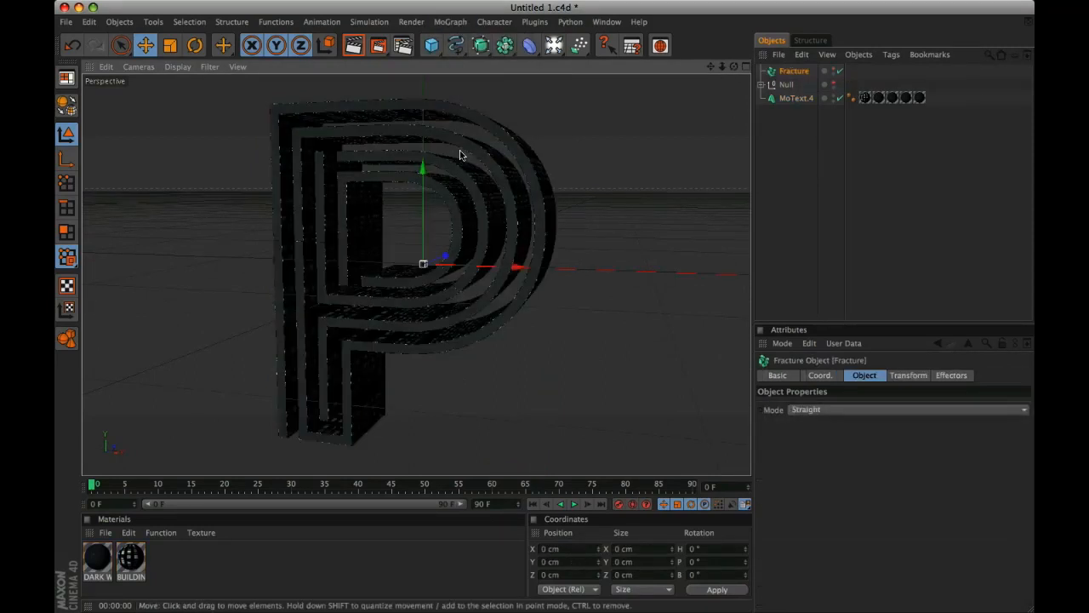
{"action": "left_click_drag", "start_coordinate": [796, 98], "coordinate": [793, 73]}
{"action": "left_click", "coordinate": [794, 73]}
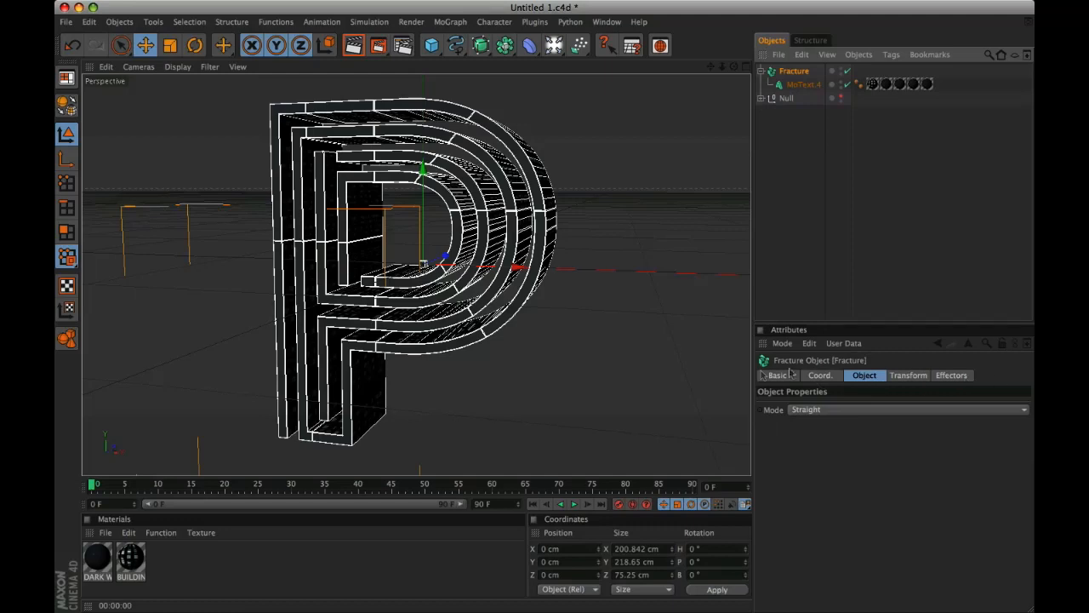
Step: Add a Random effector and link it to the Fracture object's effectors list
{"action": "left_click", "coordinate": [957, 377]}
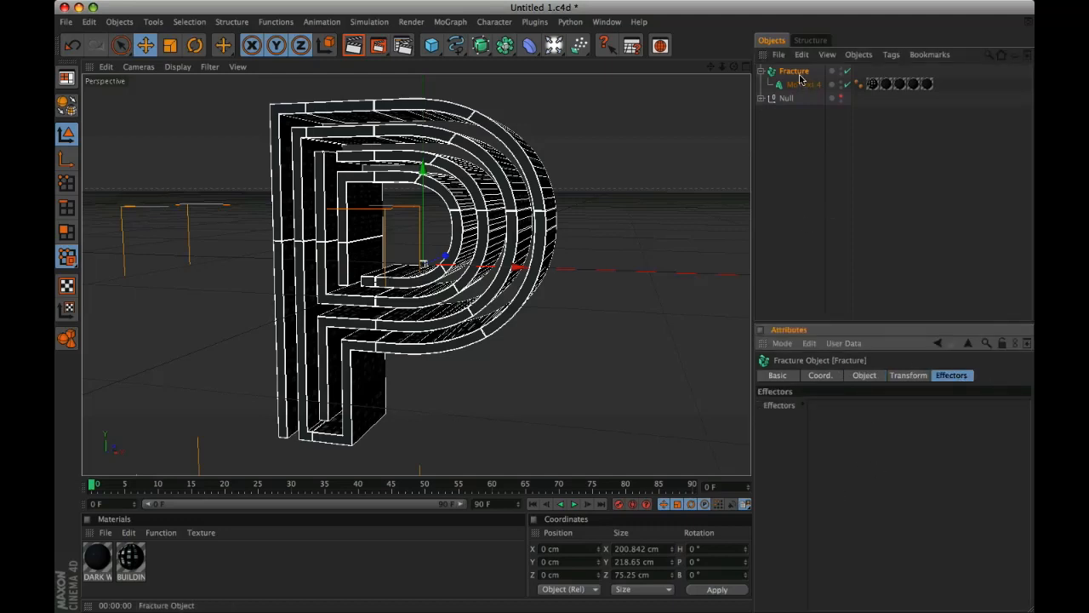
{"action": "left_click", "coordinate": [450, 22]}
{"action": "mouse_move", "coordinate": [459, 42]}
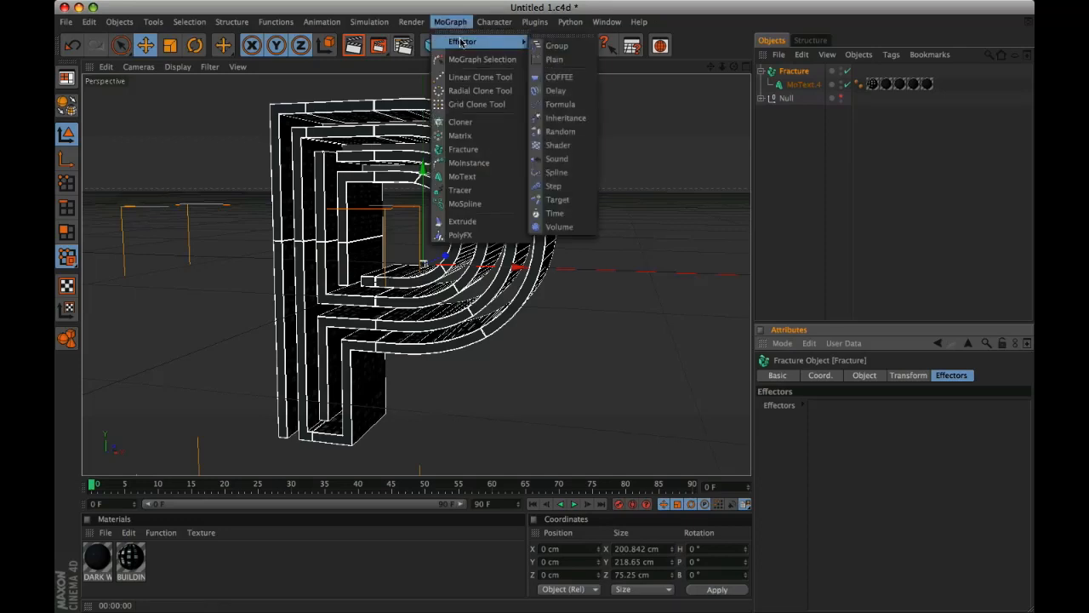
{"action": "left_click", "coordinate": [561, 131]}
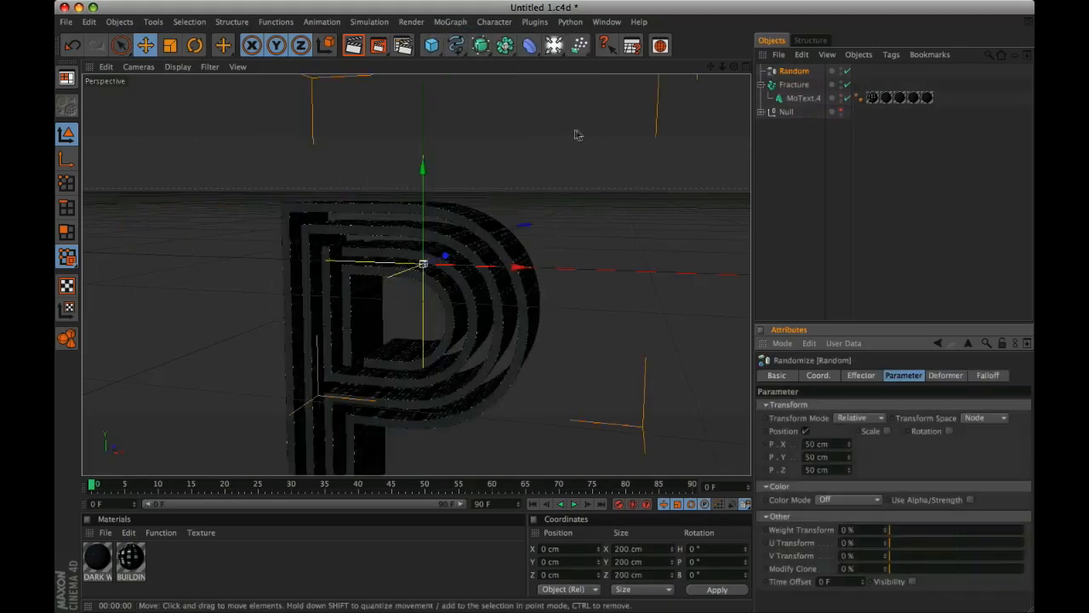
{"action": "left_click", "coordinate": [794, 84]}
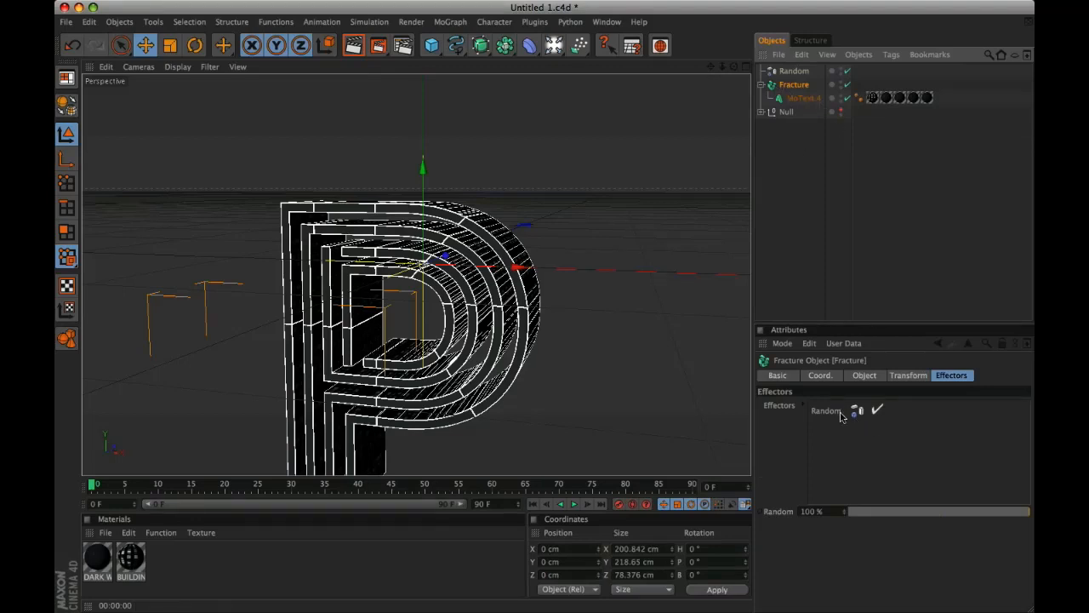
{"action": "left_click", "coordinate": [834, 412]}
{"action": "key", "text": "Delete"}
{"action": "left_click_drag", "start_coordinate": [794, 71], "coordinate": [870, 472]}
{"action": "left_click", "coordinate": [795, 72]}
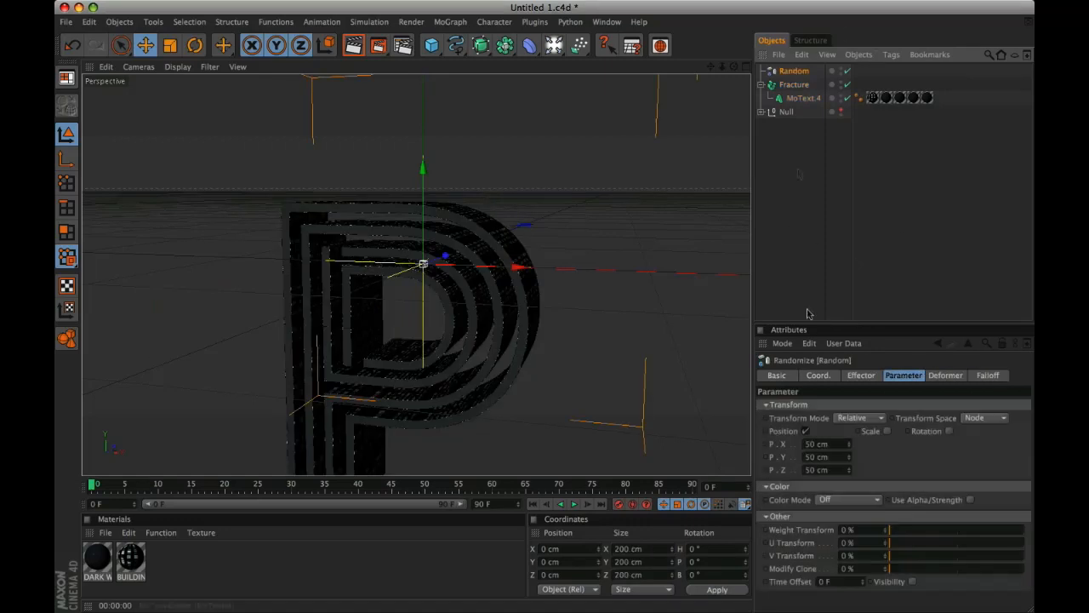
Step: Set the Random effector's X, Y and Z position offsets to 0 cm
{"action": "mouse_move", "coordinate": [655, 132]}
{"action": "left_mouse_down", "text": "alt"}
{"action": "mouse_move", "coordinate": [685, 124]}
{"action": "mouse_move", "coordinate": [665, 135]}
{"action": "left_mouse_up", "text": "alt"}
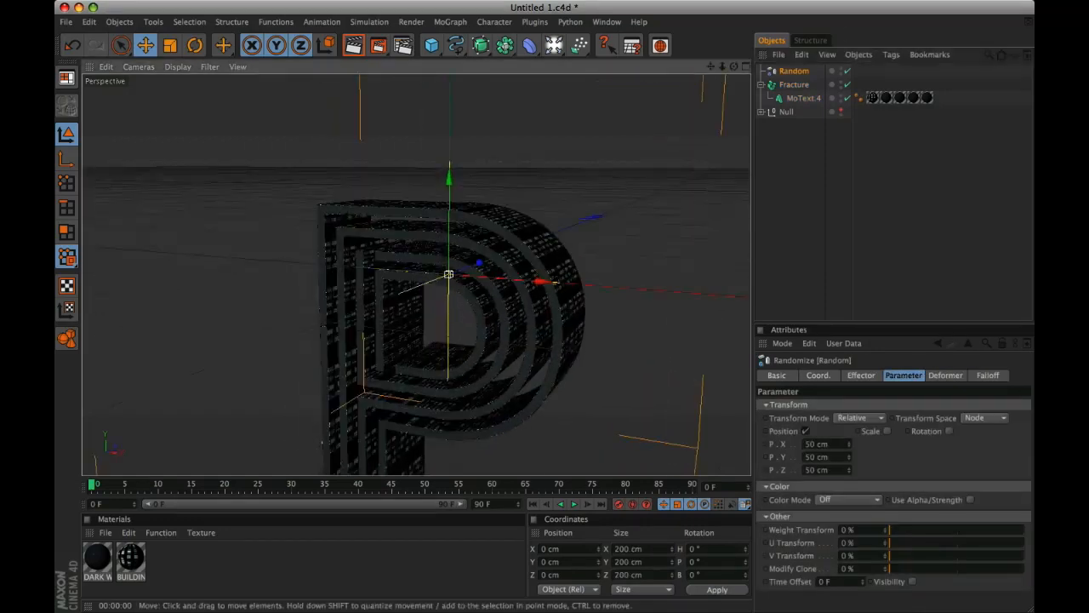
{"action": "left_click_drag", "start_coordinate": [722, 66], "coordinate": [666, 0]}
{"action": "left_click_drag", "start_coordinate": [833, 445], "coordinate": [732, 442]}
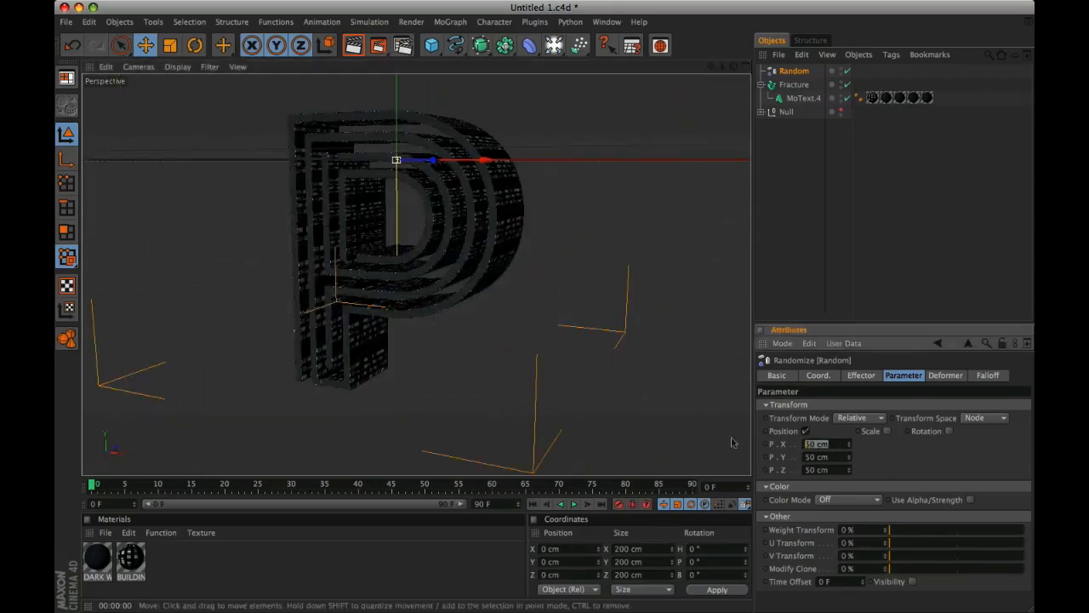
{"action": "type", "text": "0"}
{"action": "key", "text": "Tab"}
{"action": "type", "text": "0"}
{"action": "key", "text": "Tab"}
{"action": "type", "text": "0"}
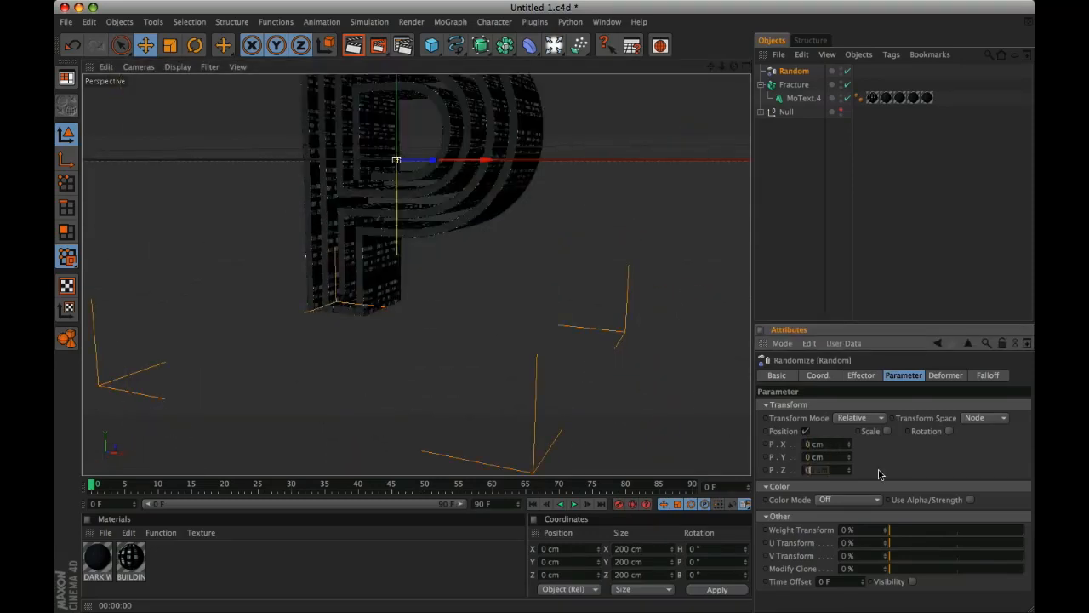
{"action": "key", "text": "Return"}
{"action": "key", "text": "s"}
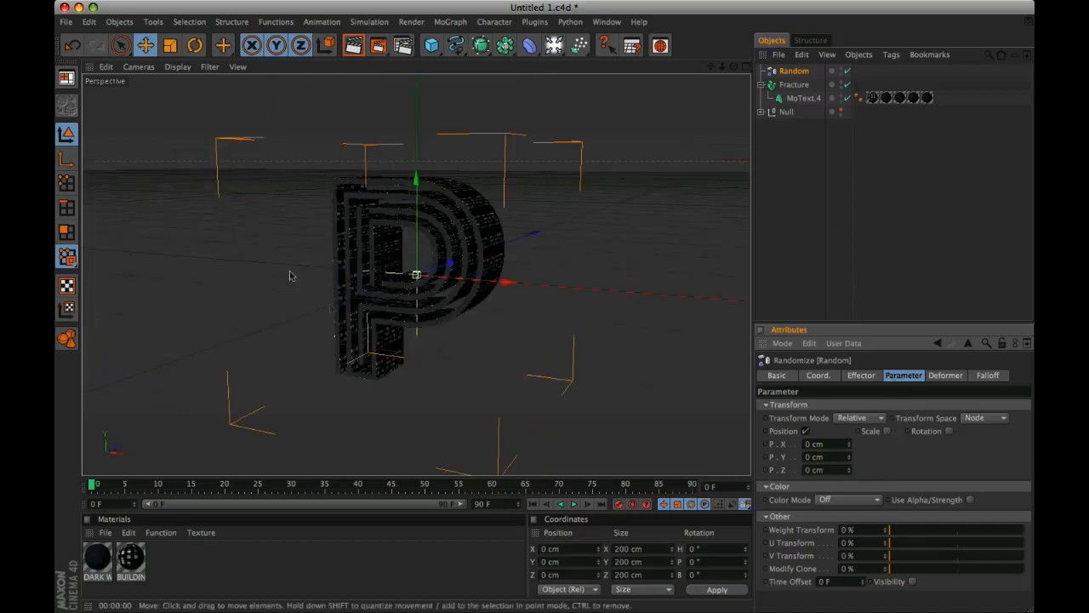
Step: Enable the Random effector's Scale transform and check its deformer and falloff settings
{"action": "left_click", "coordinate": [887, 431]}
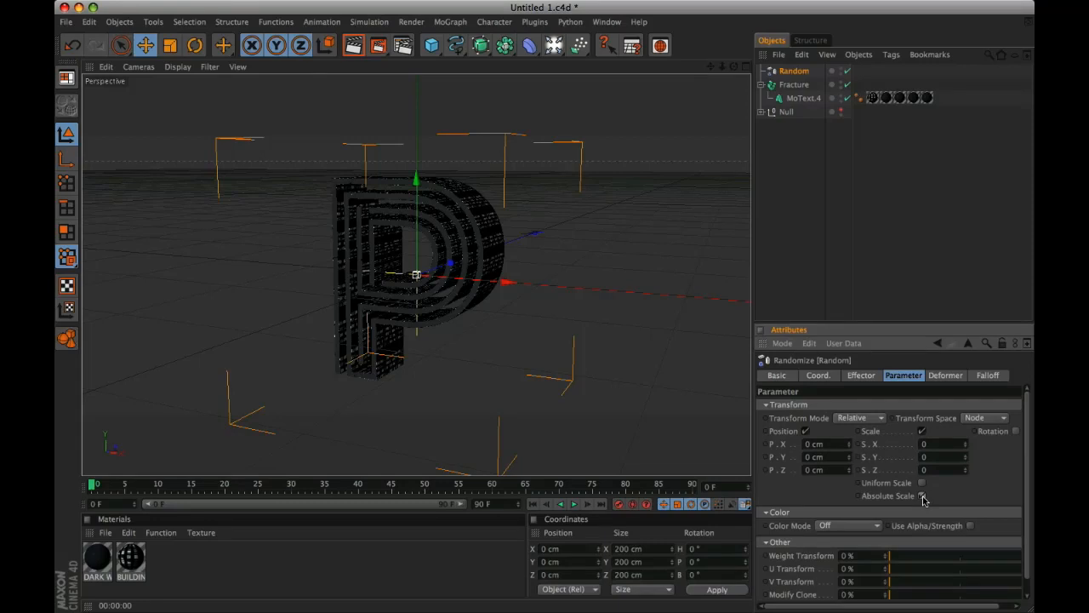
{"action": "left_click", "coordinate": [948, 376]}
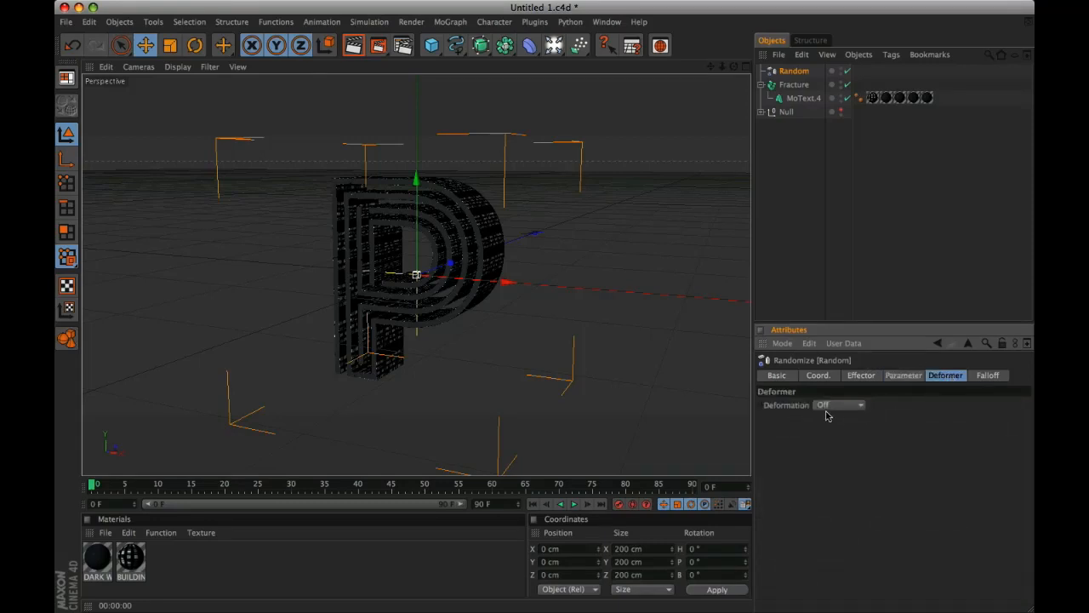
{"action": "left_click", "coordinate": [988, 377]}
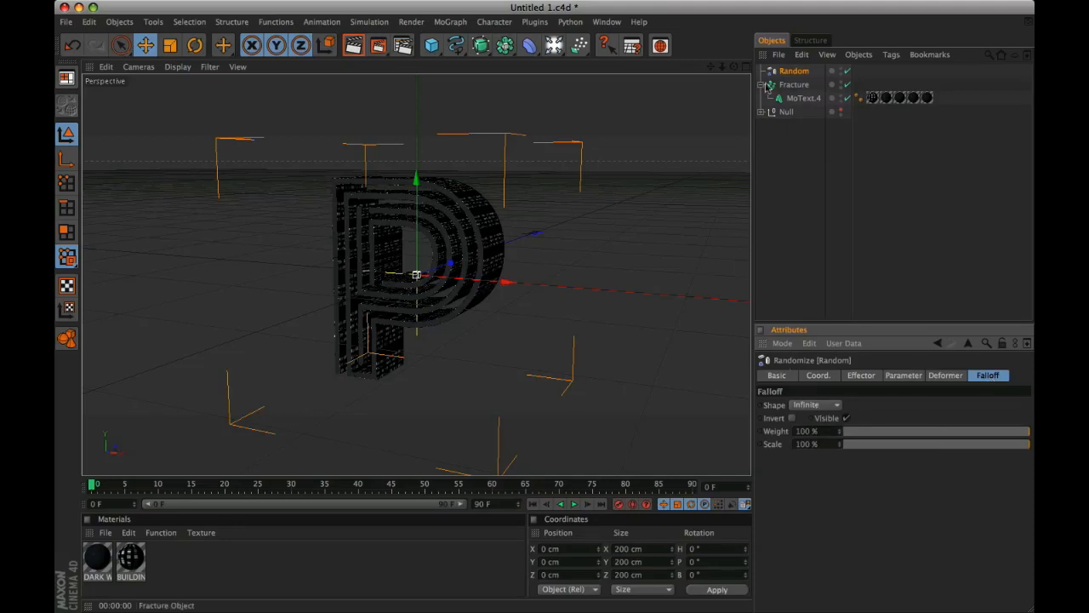
Step: Group the P's MoText.4 into its own null inside the Fracture object
{"action": "left_click", "coordinate": [791, 99]}
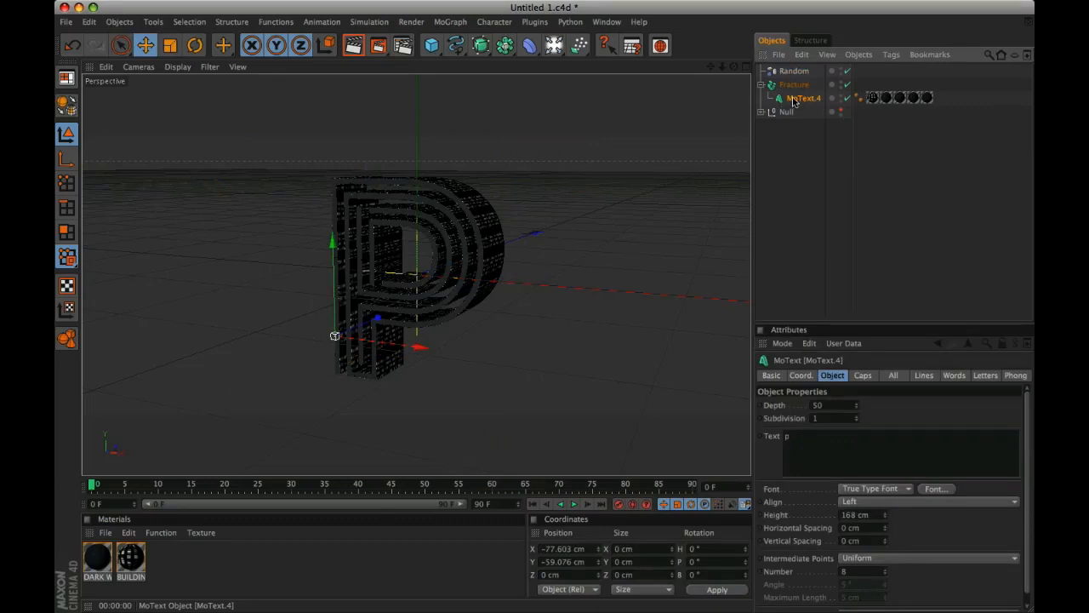
{"action": "key", "text": "alt+g"}
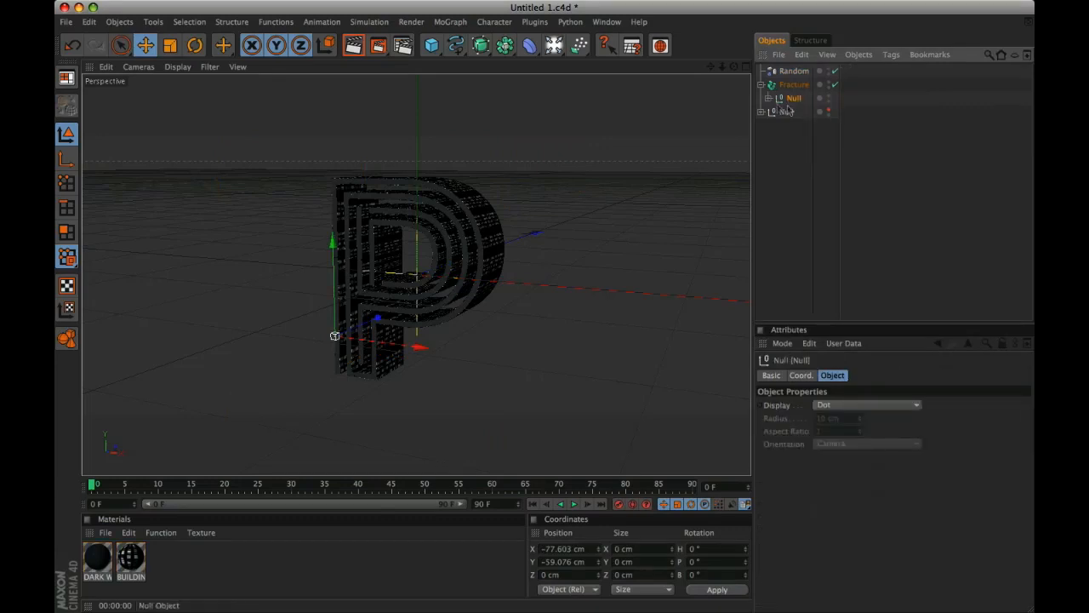
Step: Set the Random effector's falloff shape to Cylinder and invert the falloff
{"action": "left_click", "coordinate": [793, 71]}
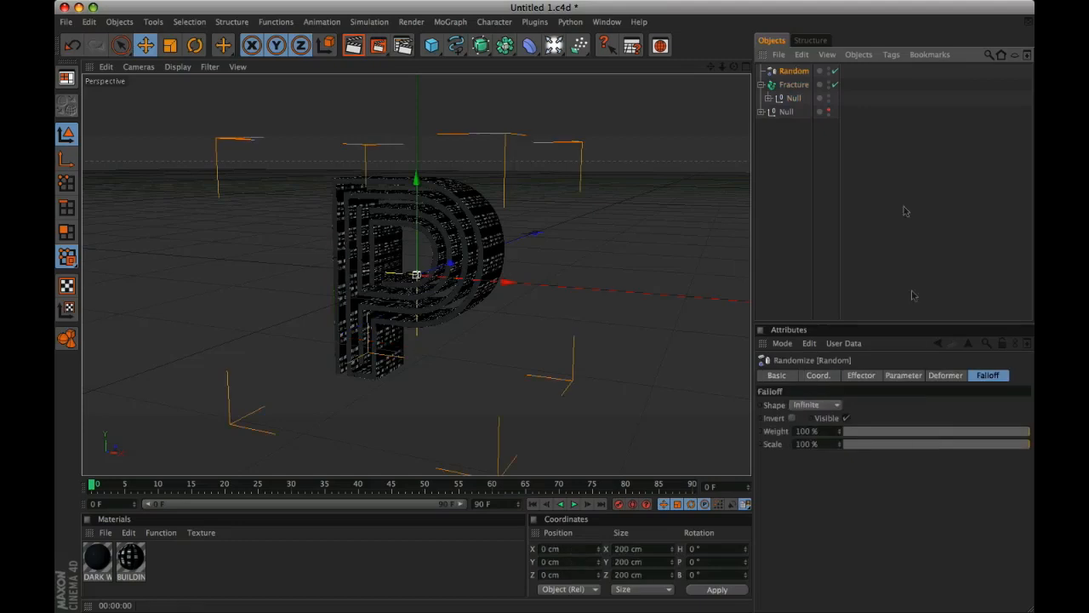
{"action": "left_click", "coordinate": [822, 407]}
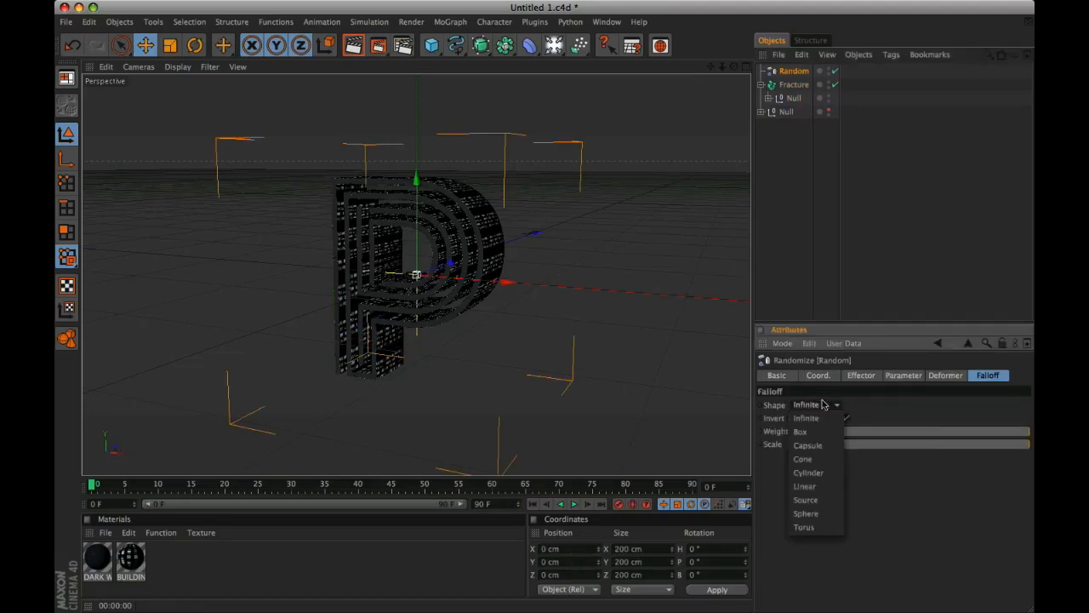
{"action": "left_click", "coordinate": [817, 475]}
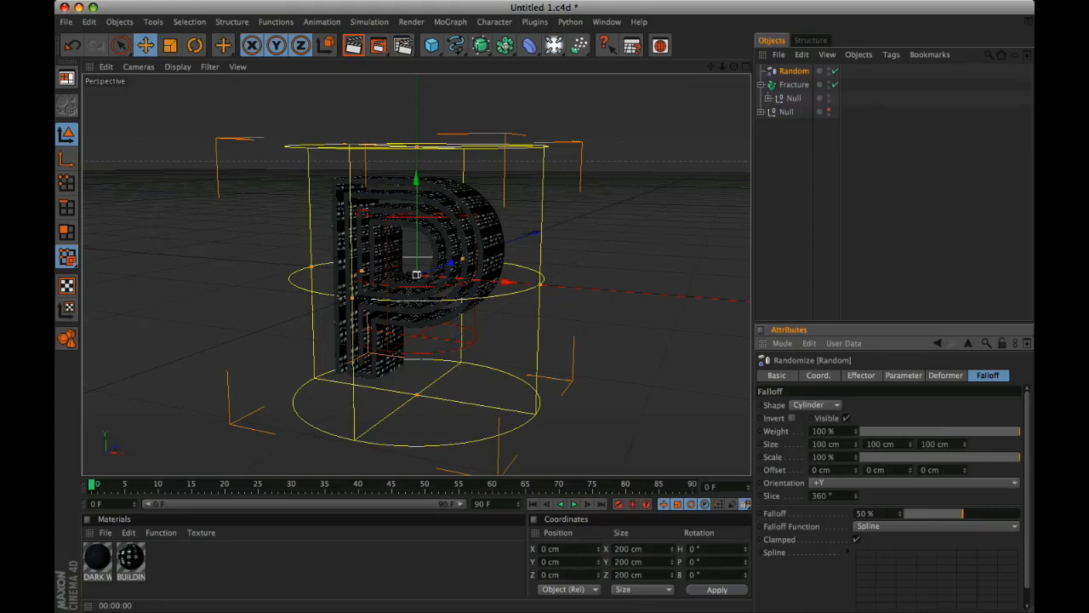
{"action": "left_click", "coordinate": [791, 418]}
Step: Set the cylinder falloff's size to 450 cm, 1000 cm and 2100 cm in X, Y and Z
{"action": "double_click", "coordinate": [834, 431]}
{"action": "key", "text": "Tab"}
{"action": "type", "text": "450"}
{"action": "key", "text": "Tab"}
{"action": "type", "text": "1000"}
{"action": "key", "text": "Tab"}
{"action": "type", "text": "2100"}
{"action": "key", "text": "Tab"}
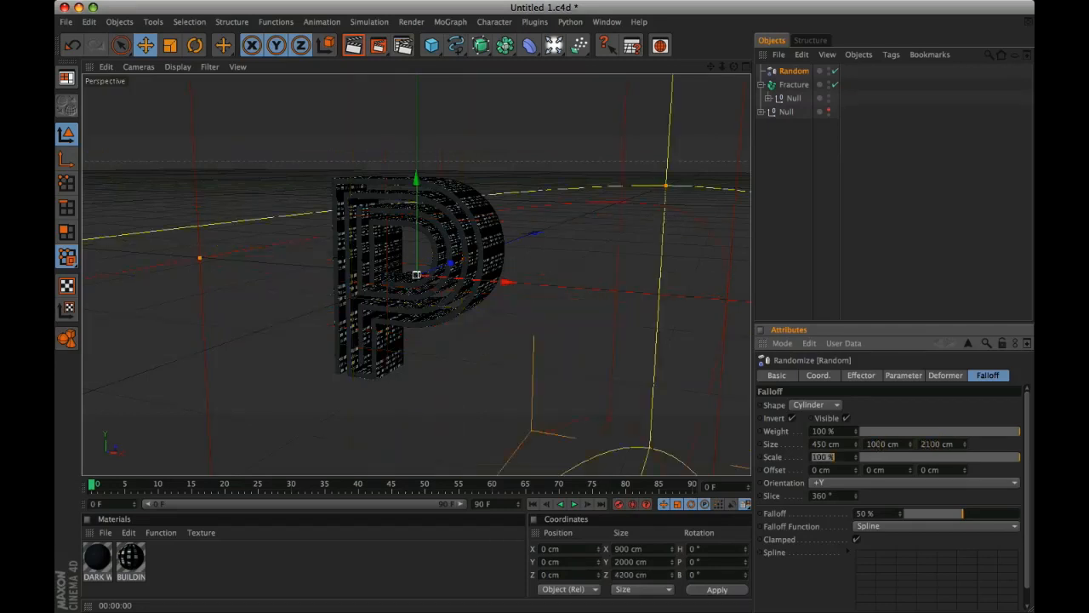
{"action": "key", "text": "Return"}
Step: Offset the cylinder falloff by 100 cm in Y and -1430 cm in Z, and set its Falloff amount to 100%
{"action": "key", "text": "Tab"}
{"action": "key", "text": "Tab"}
{"action": "type", "text": "1"}
{"action": "key", "text": "Tab"}
{"action": "type", "text": "-1"}
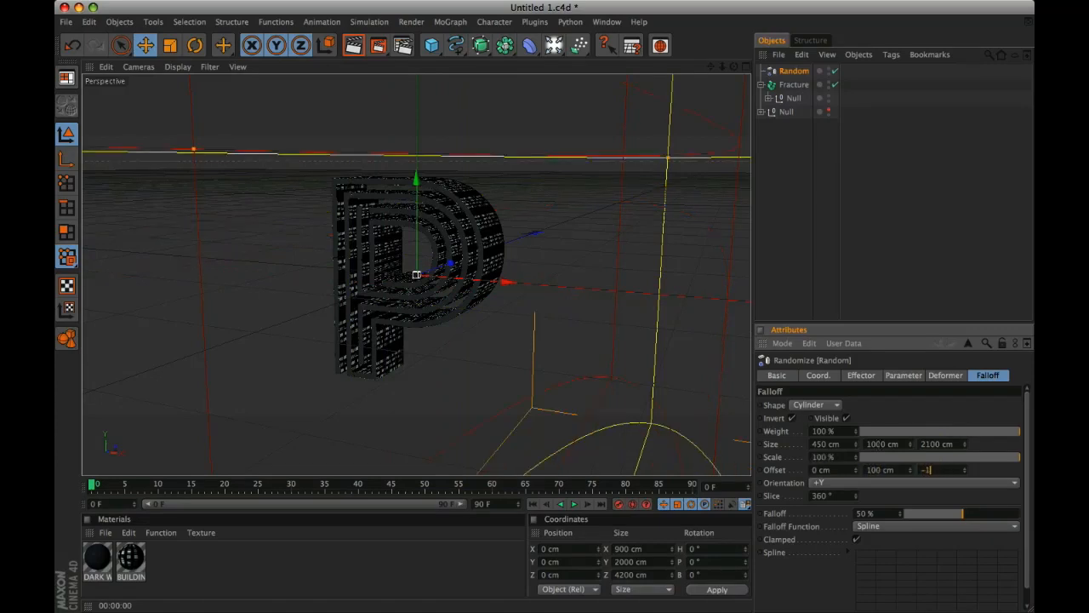
{"action": "type", "text": "430"}
{"action": "key", "text": "Return"}
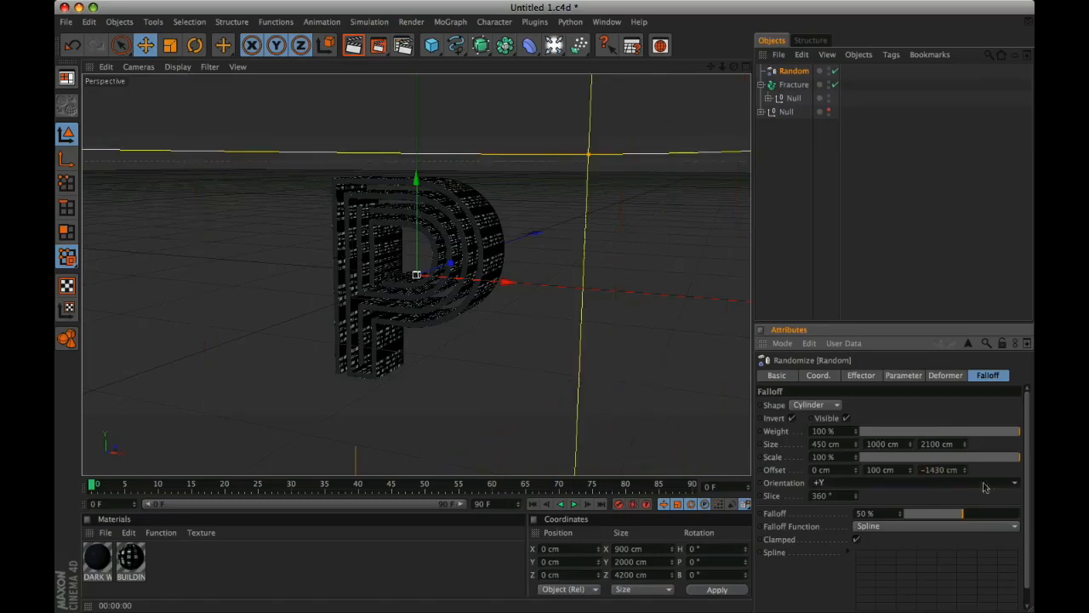
{"action": "left_click_drag", "start_coordinate": [960, 519], "coordinate": [991, 515]}
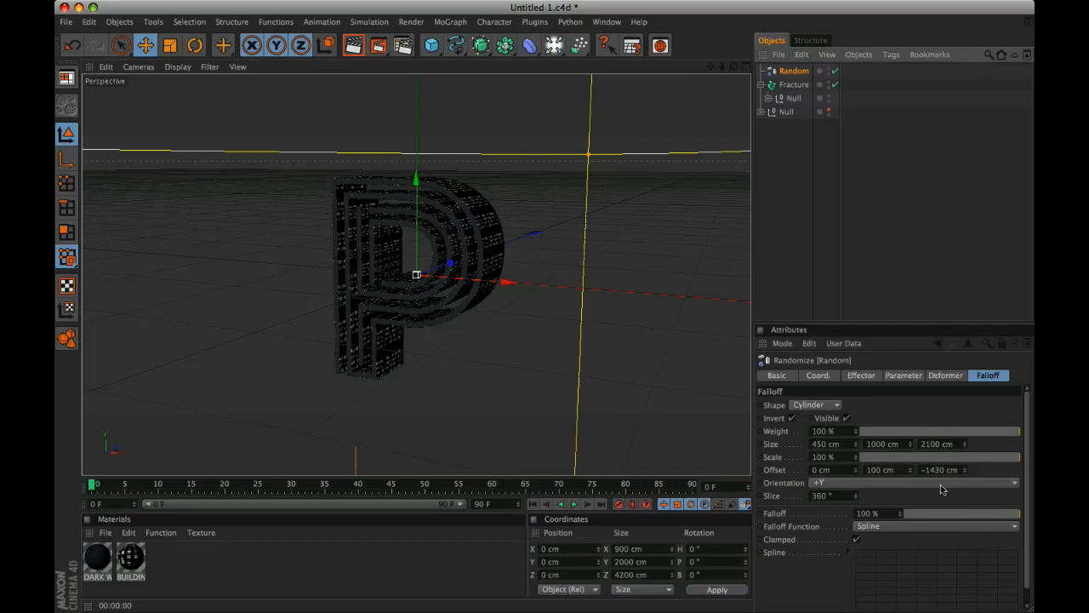
Step: Set the Fracture object's mode to Explode Segments & Connect
{"action": "left_click_drag", "start_coordinate": [723, 67], "coordinate": [595, 68]}
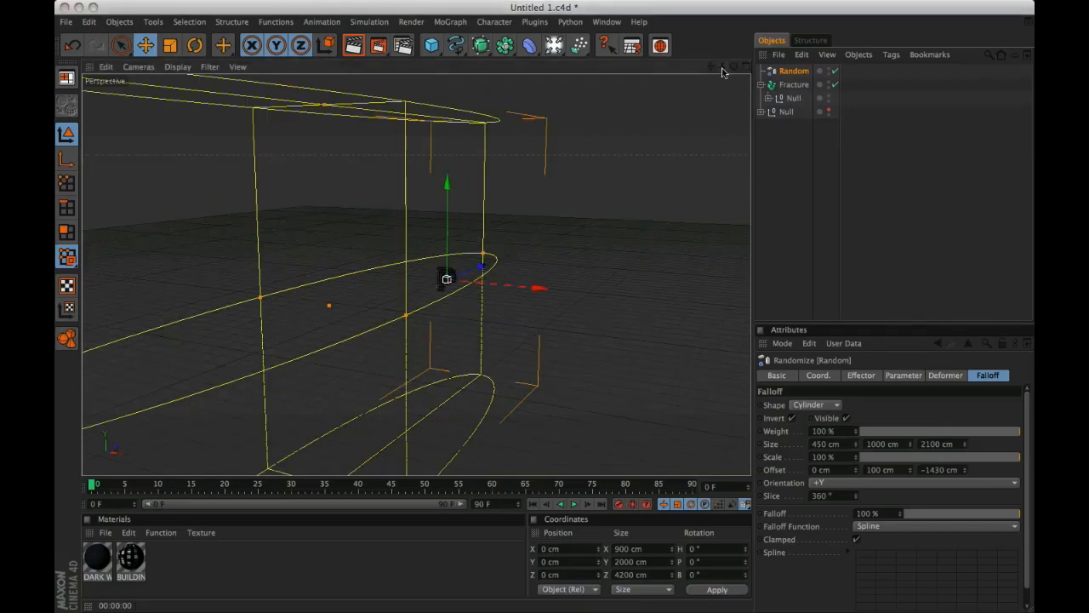
{"action": "left_click_drag", "start_coordinate": [723, 68], "coordinate": [618, 86]}
{"action": "left_click", "coordinate": [794, 84]}
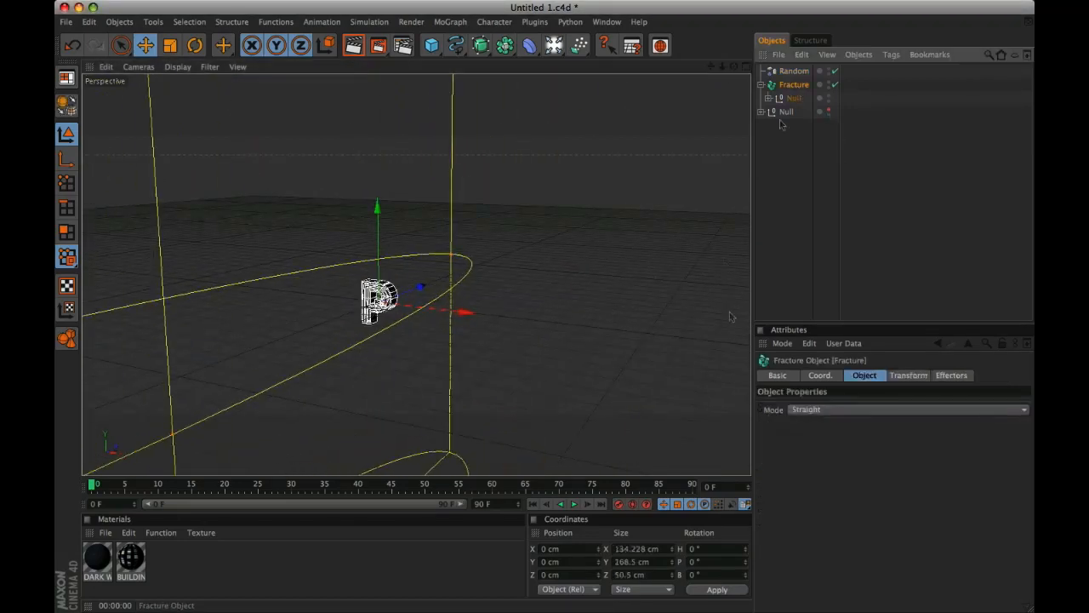
{"action": "left_click", "coordinate": [822, 409]}
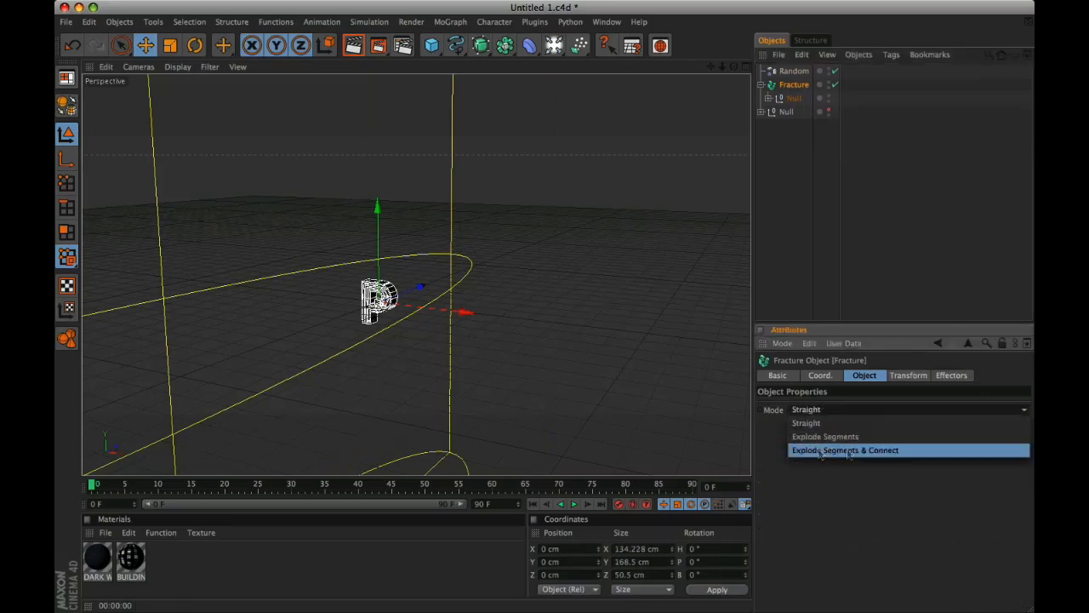
{"action": "left_click", "coordinate": [860, 450]}
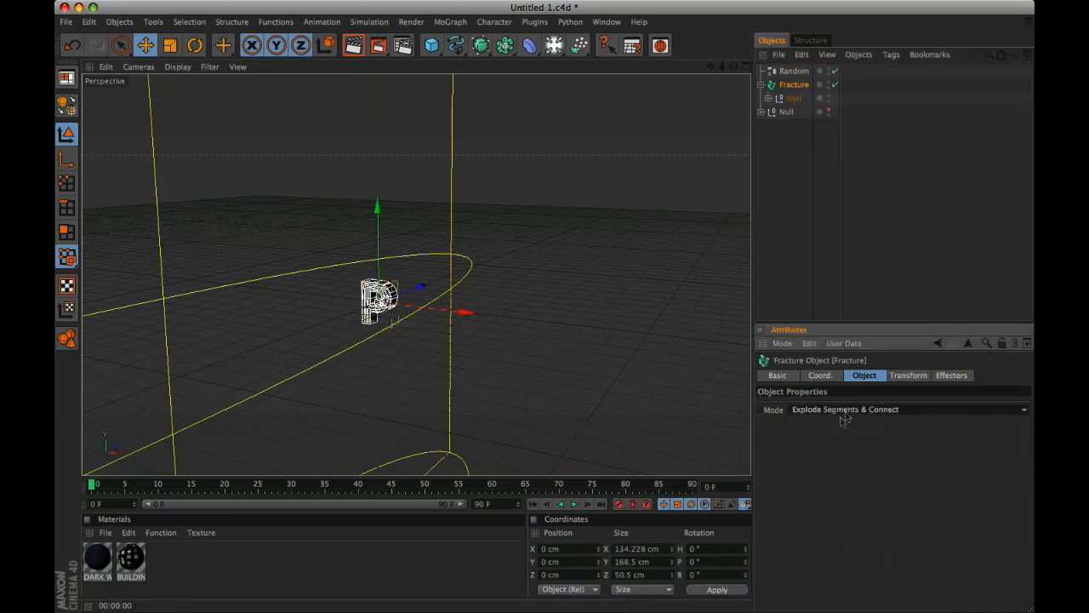
Step: Scatter the P's fragments in depth by setting the Random effector's Z position parameter to about 1558 cm
{"action": "left_click", "coordinate": [793, 71]}
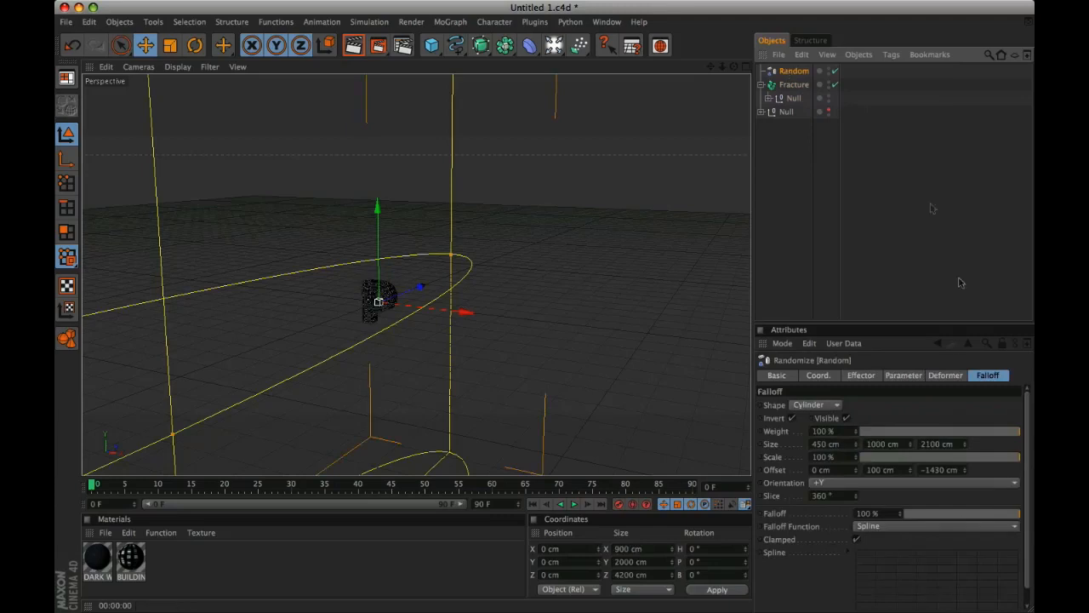
{"action": "left_click", "coordinate": [902, 376]}
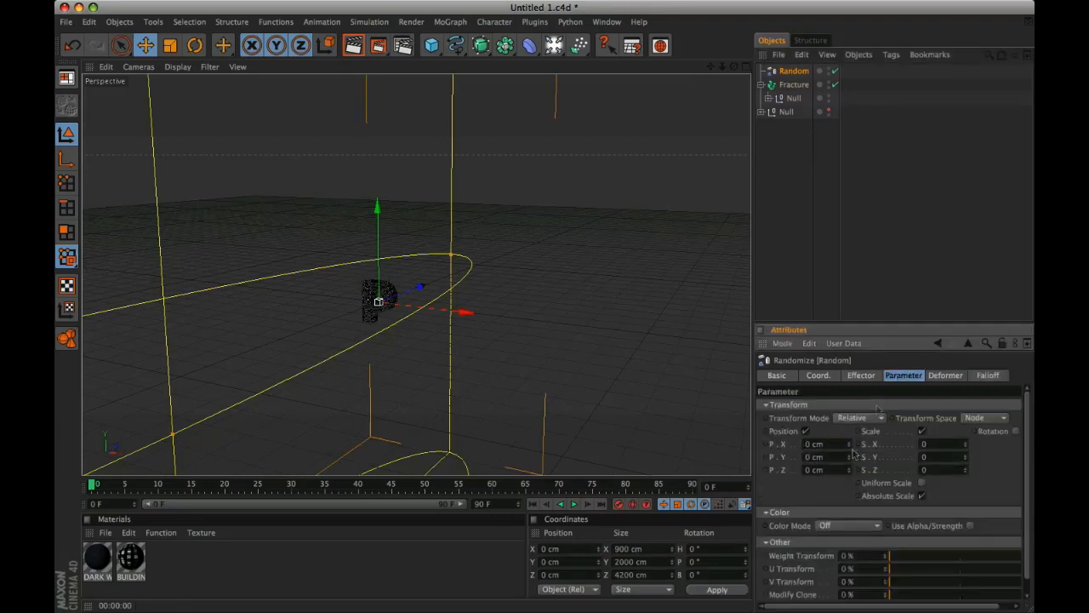
{"action": "left_click_drag", "start_coordinate": [849, 470], "coordinate": [849, 340]}
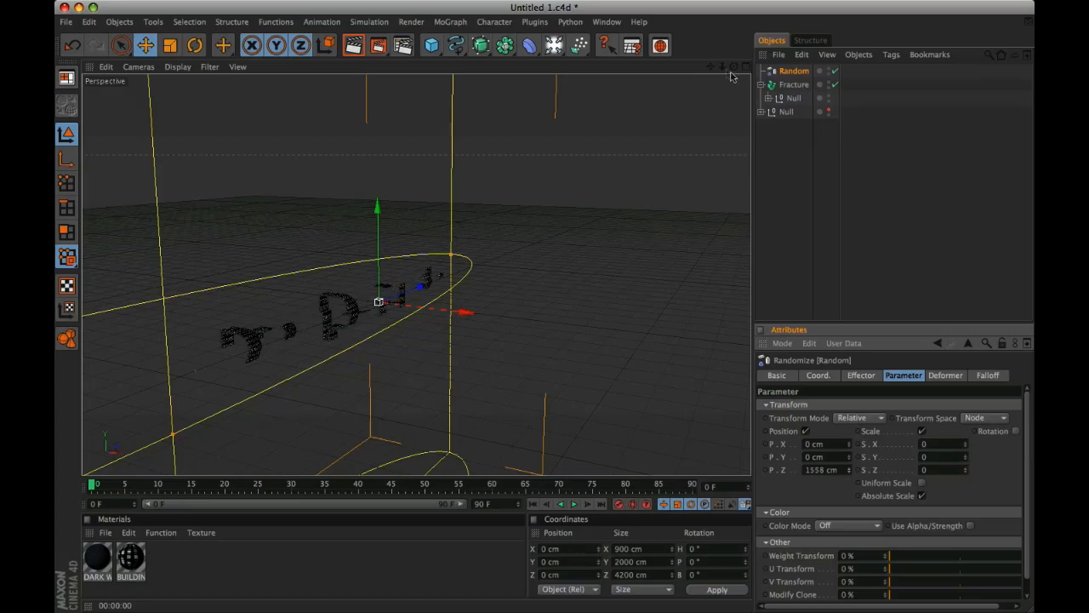
{"action": "left_click_drag", "start_coordinate": [723, 67], "coordinate": [811, 49]}
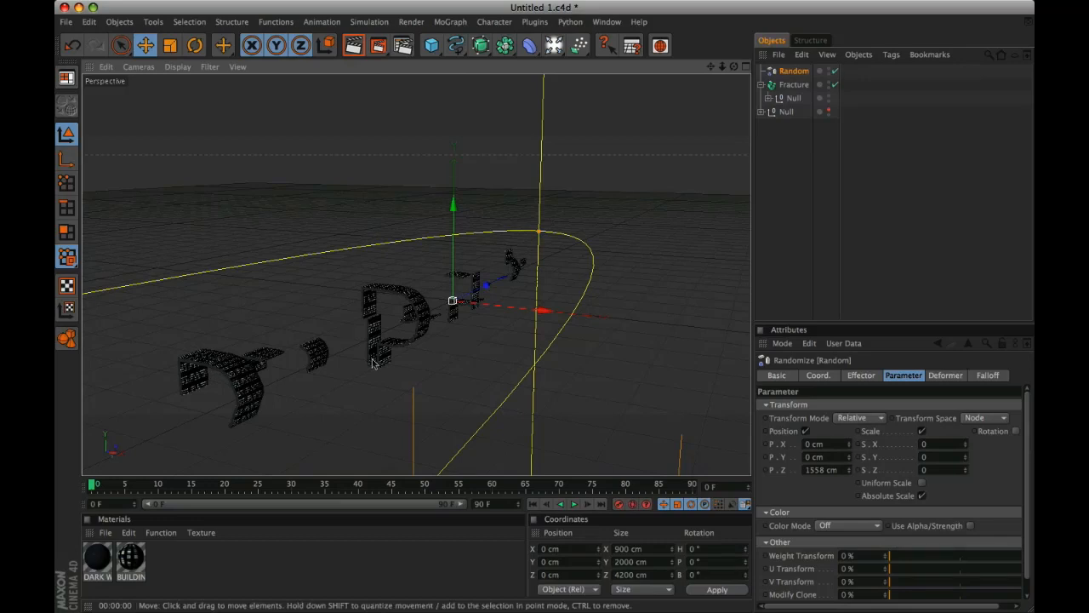
Step: Set the intermediate points of the P's MoText.4 inside the Fracture object to Uniform
{"action": "left_click", "coordinate": [768, 98]}
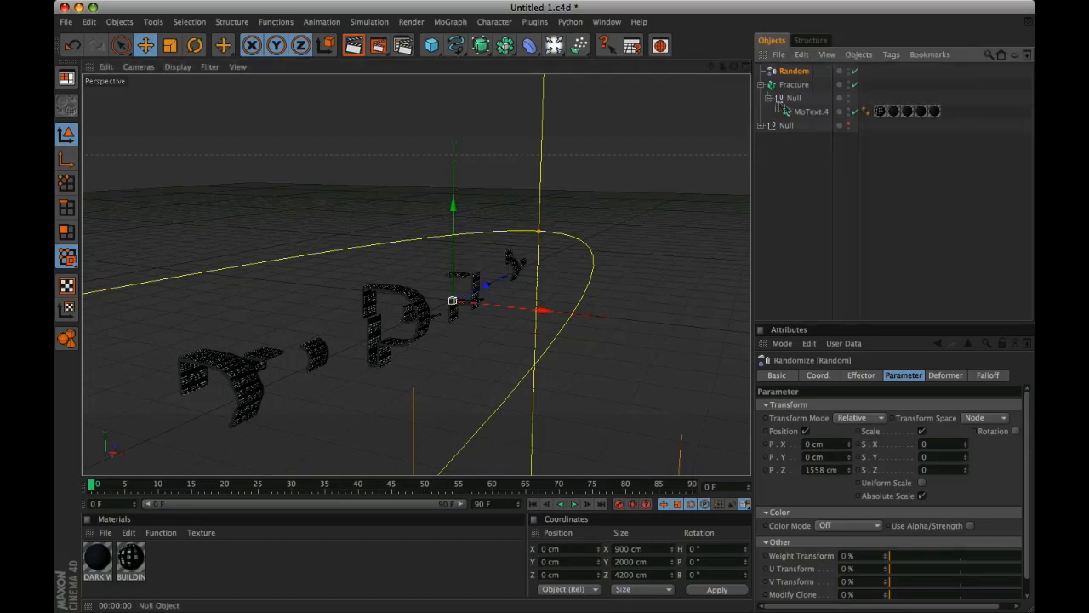
{"action": "left_click", "coordinate": [804, 111]}
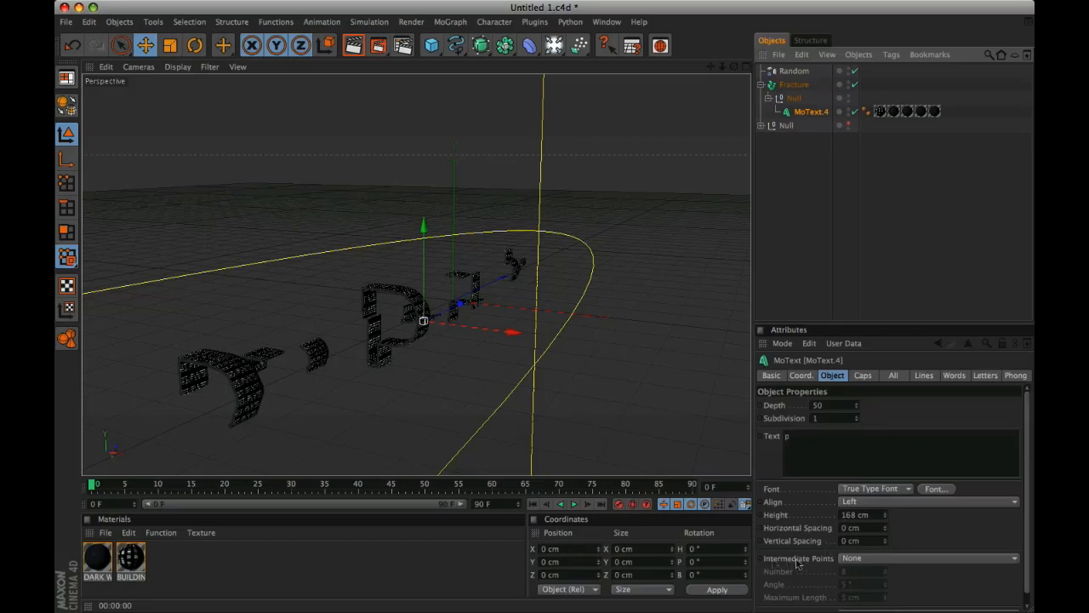
{"action": "left_click", "coordinate": [884, 560]}
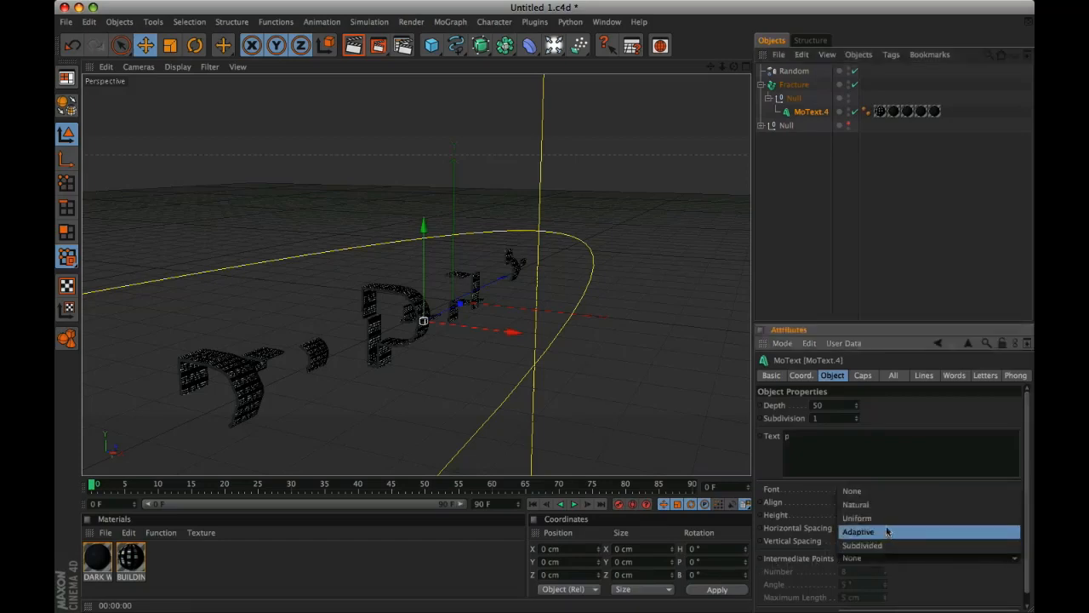
{"action": "left_click", "coordinate": [887, 525]}
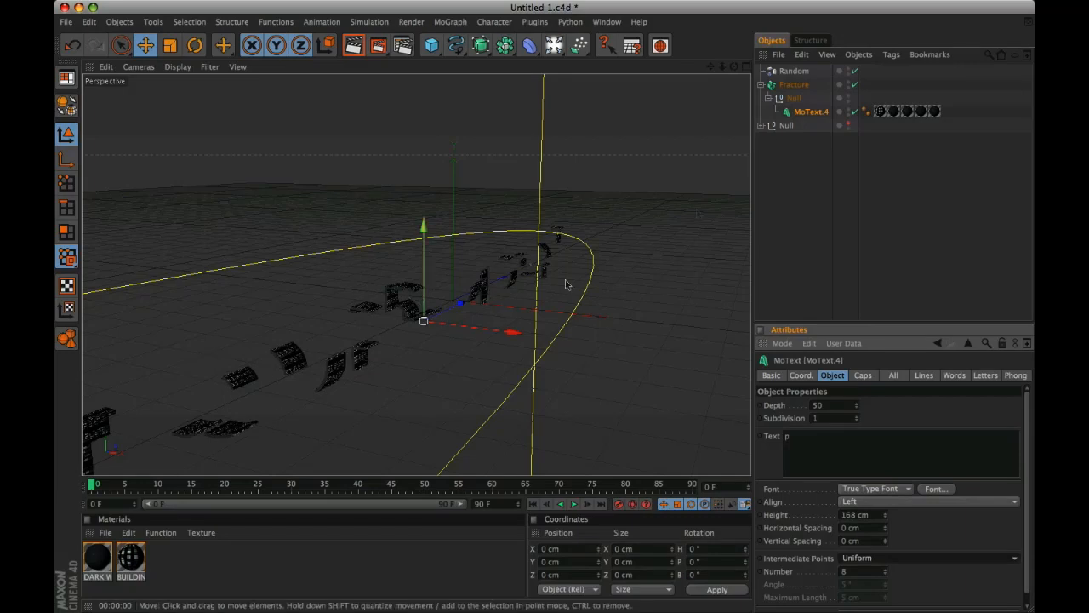
Step: Set the Random effector's Z position parameter to about 1222 cm and its Maximum to 0%
{"action": "left_click", "coordinate": [794, 72]}
{"action": "left_click_drag", "start_coordinate": [850, 471], "coordinate": [851, 502]}
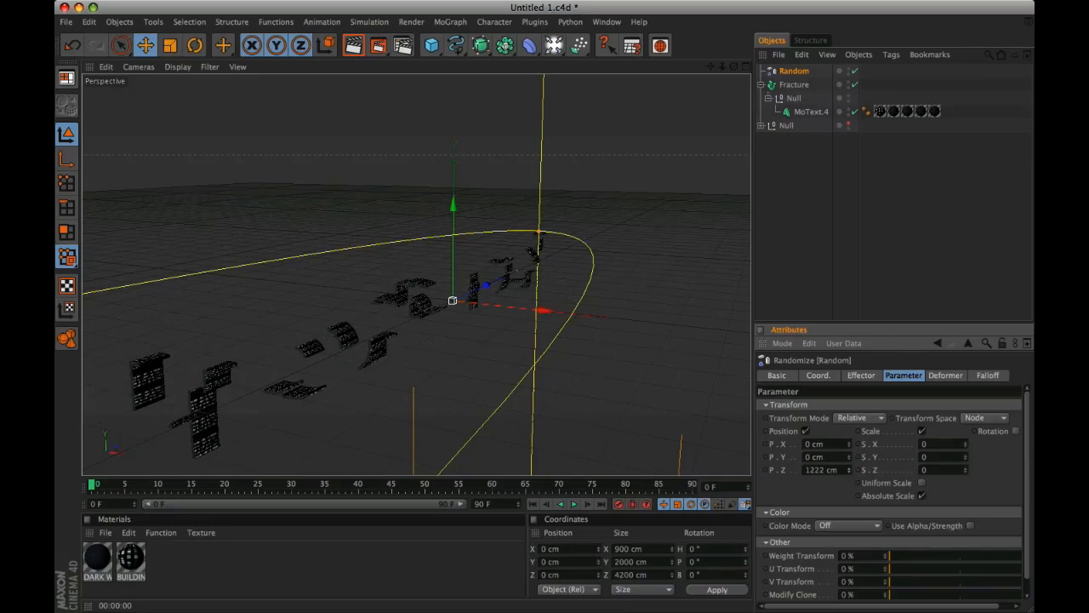
{"action": "left_click", "coordinate": [862, 375]}
{"action": "left_click", "coordinate": [765, 433]}
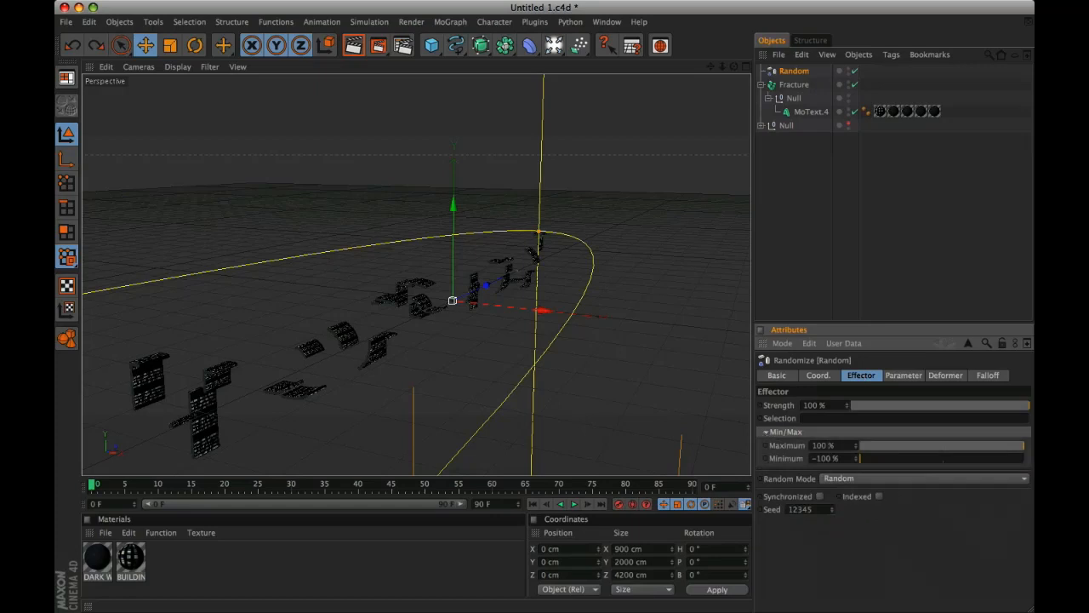
{"action": "double_click", "coordinate": [822, 445]}
{"action": "type", "text": "0"}
{"action": "key", "text": "Return"}
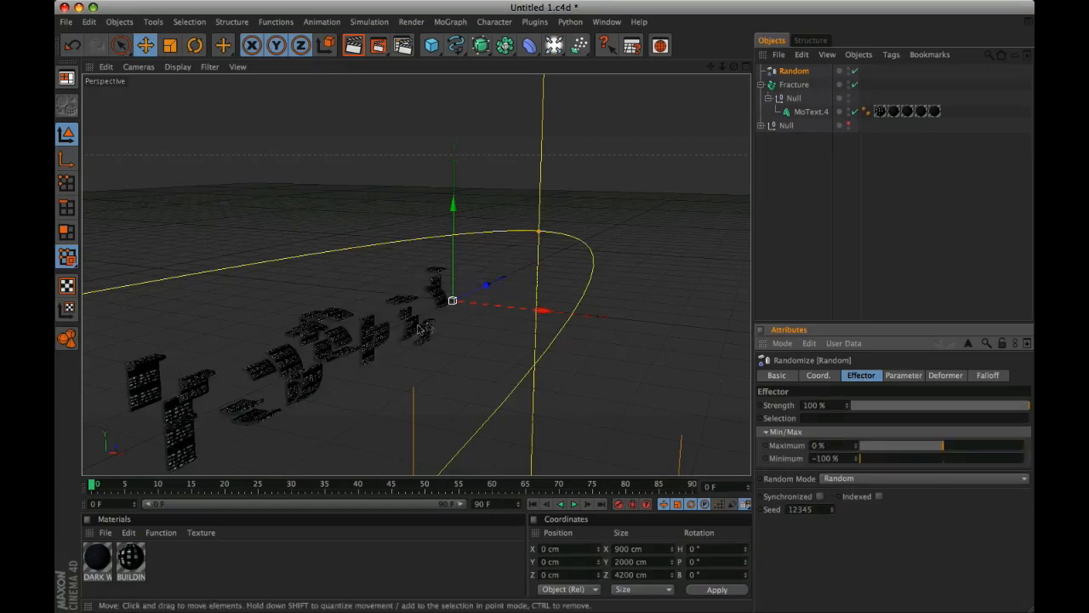
Step: Set the Random effector's Z position parameter to 5400 cm
{"action": "left_click", "coordinate": [899, 379]}
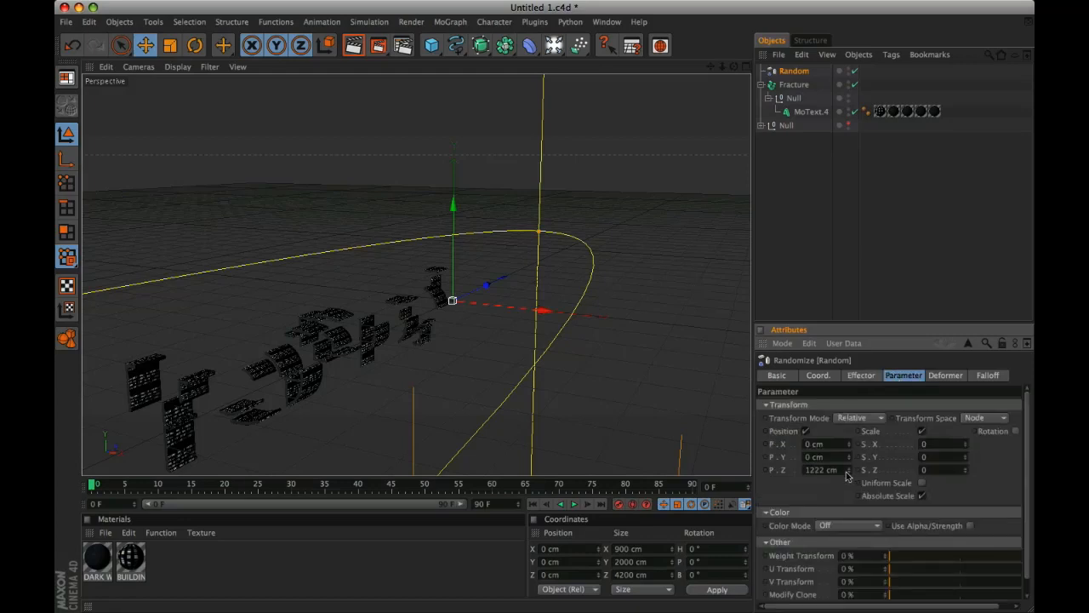
{"action": "left_click_drag", "start_coordinate": [849, 472], "coordinate": [725, 469]}
{"action": "type", "text": "5400"}
{"action": "key", "text": "Return"}
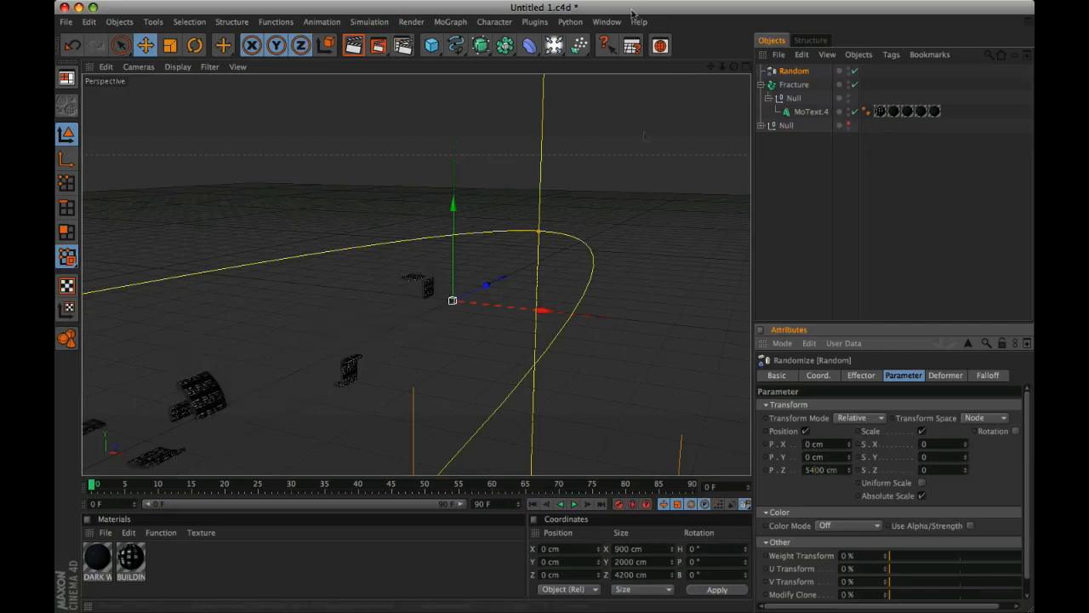
{"action": "left_click_drag", "start_coordinate": [724, 67], "coordinate": [654, 68]}
{"action": "left_click", "coordinate": [860, 375]}
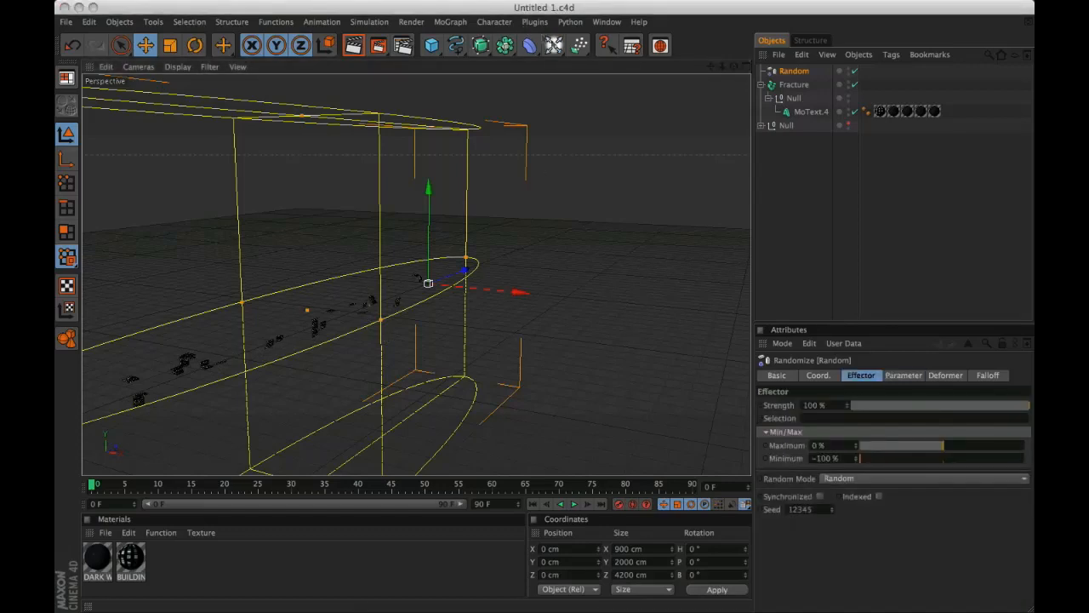
Step: Add a camera and set its position to 0 cm in X, 0 cm in Y and -1920 cm in Z
{"action": "left_click", "coordinate": [554, 46]}
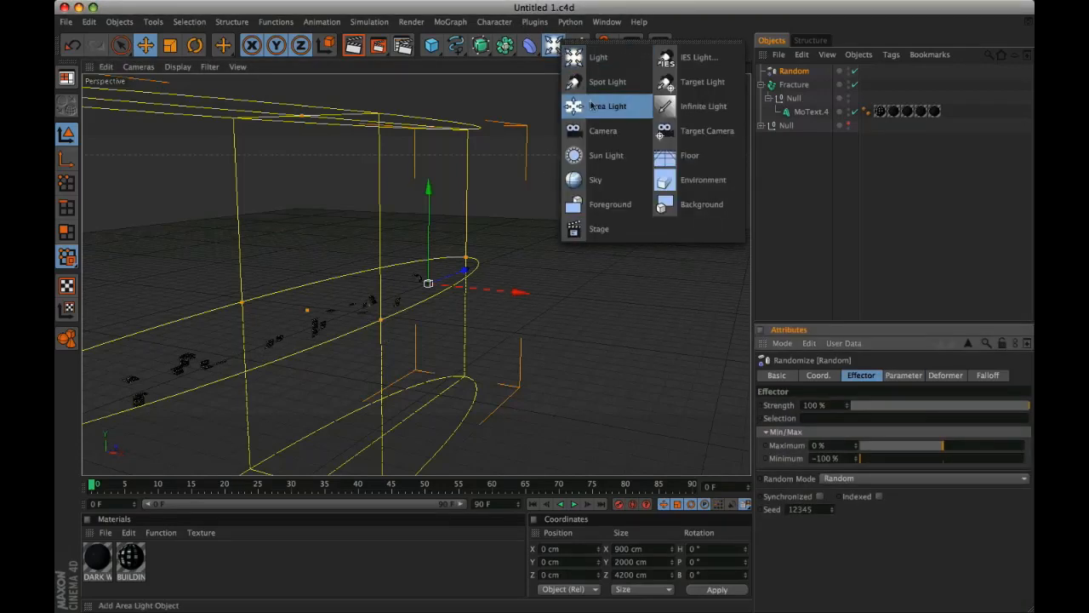
{"action": "left_click", "coordinate": [601, 132]}
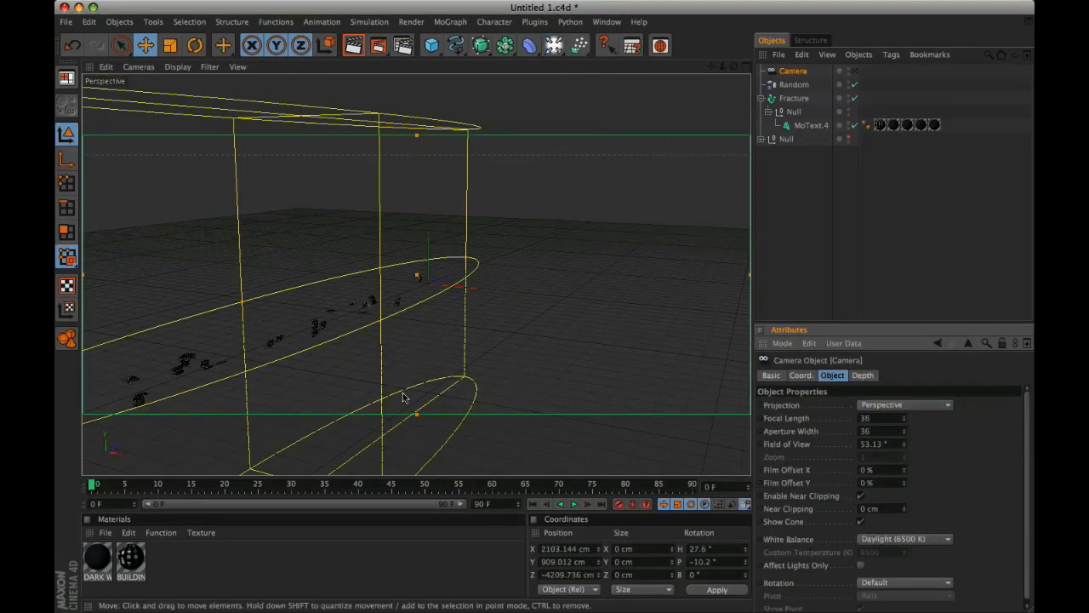
{"action": "left_click", "coordinate": [582, 549]}
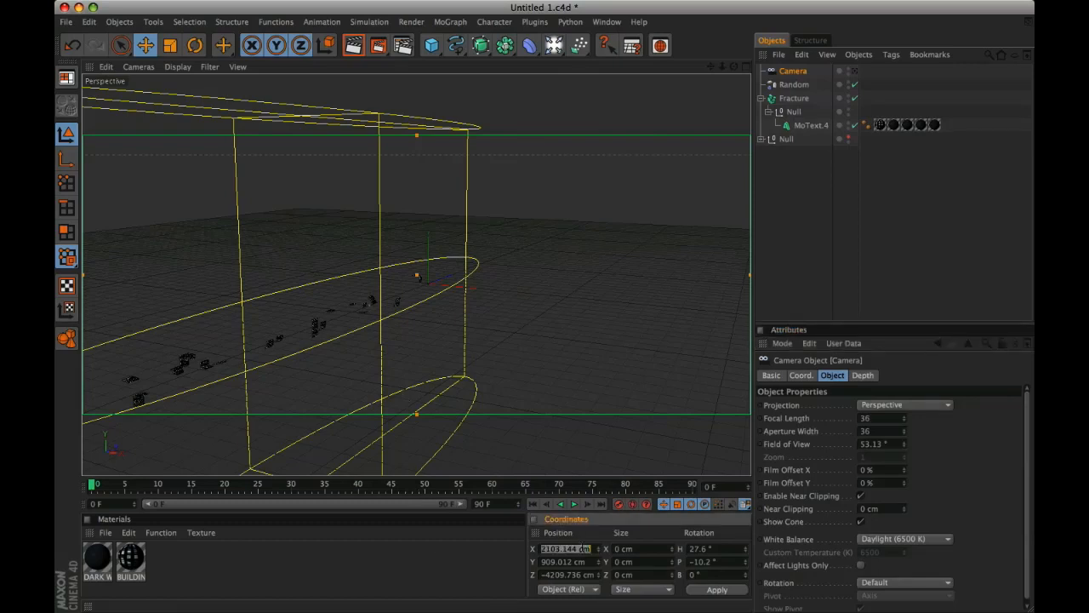
{"action": "type", "text": "0"}
{"action": "key", "text": "Tab"}
{"action": "type", "text": "0"}
{"action": "key", "text": "Tab"}
{"action": "type", "text": "-1920"}
Step: Set the camera's heading and pitch rotation to 0° and look through the camera
{"action": "key", "text": "Tab"}
{"action": "key", "text": "Tab"}
{"action": "key", "text": "Tab"}
{"action": "key", "text": "Tab"}
{"action": "key", "text": "Tab"}
{"action": "key", "text": "Tab"}
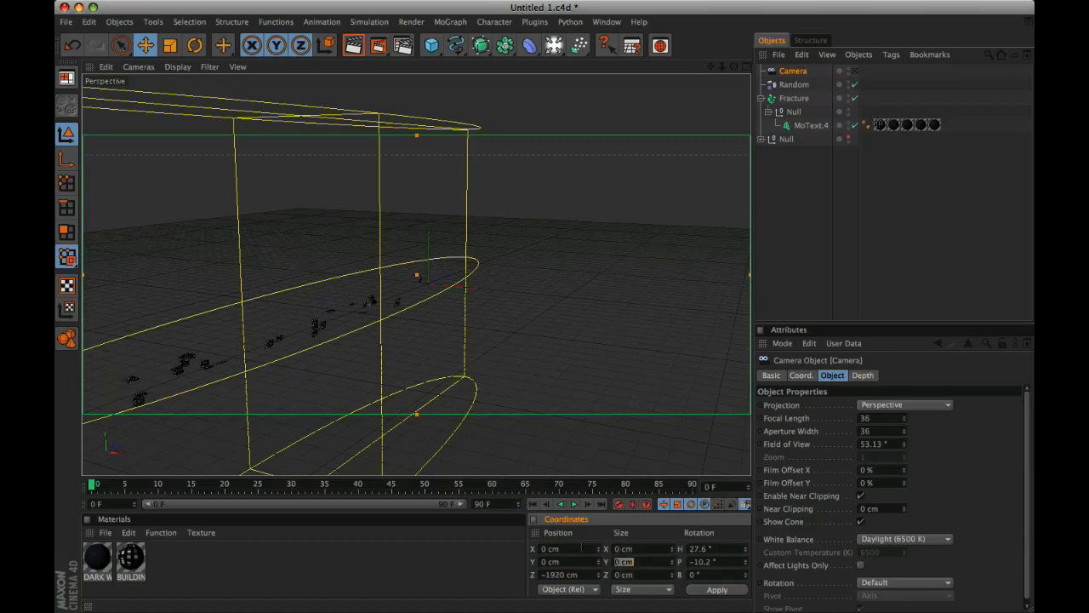
{"action": "type", "text": "0"}
{"action": "key", "text": "Tab"}
{"action": "type", "text": "0"}
{"action": "key", "text": "Tab"}
{"action": "key", "text": "Return"}
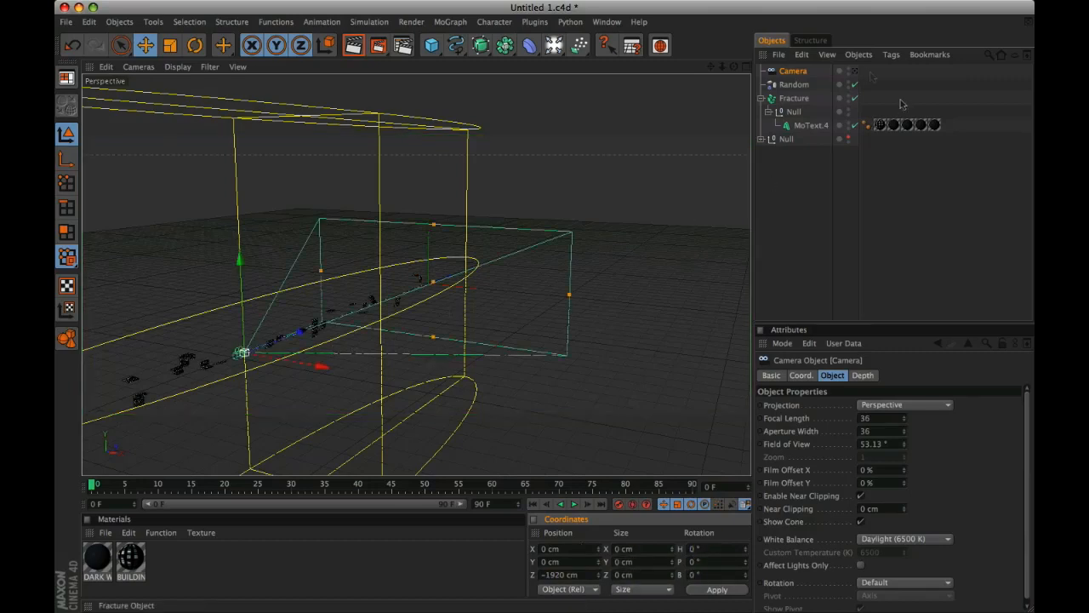
{"action": "left_click", "coordinate": [856, 72]}
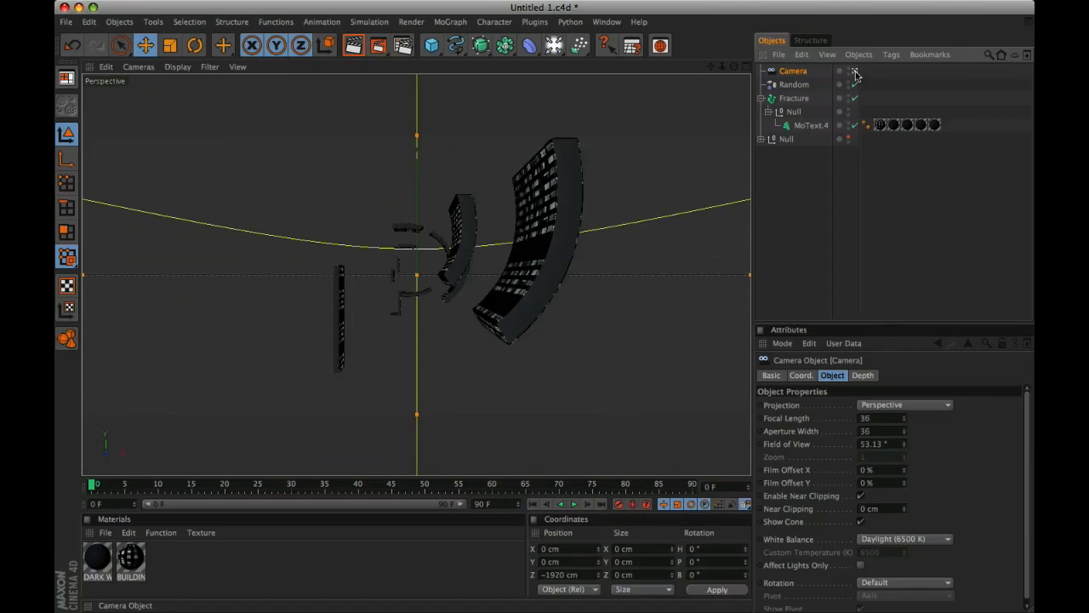
Step: Keyframe the Random effector's Strength at 100% on frame 15
{"action": "left_click", "coordinate": [794, 84]}
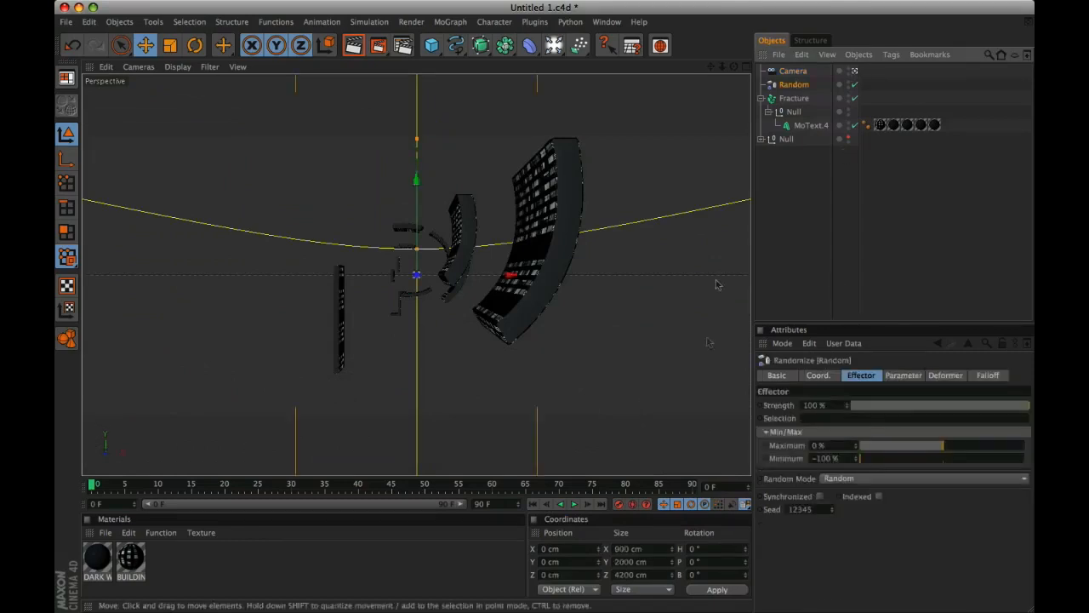
{"action": "left_click_drag", "start_coordinate": [1029, 410], "coordinate": [825, 390]}
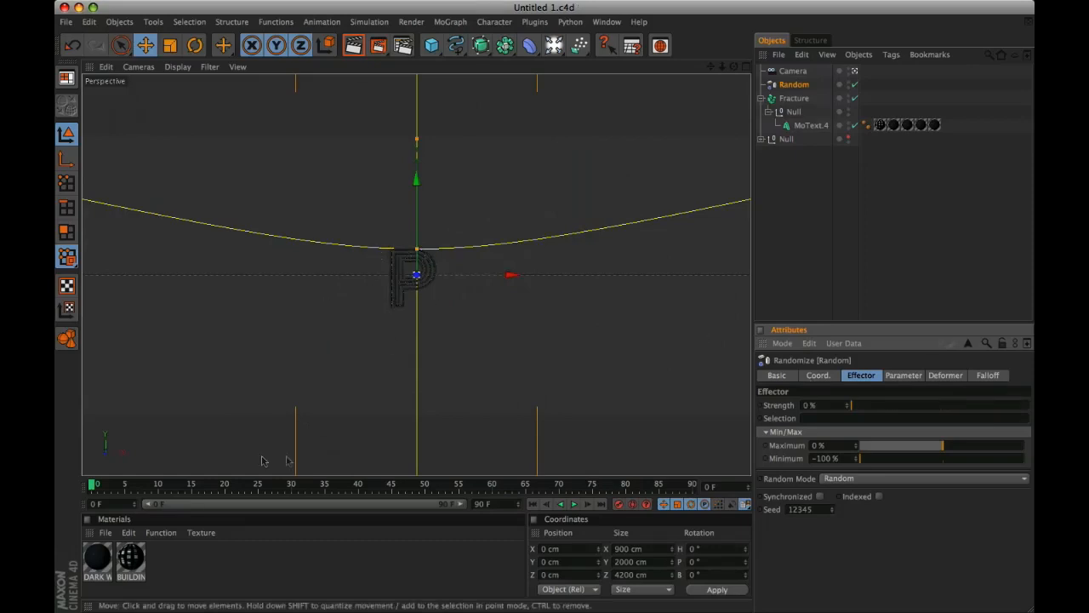
{"action": "left_click_drag", "start_coordinate": [92, 489], "coordinate": [191, 496]}
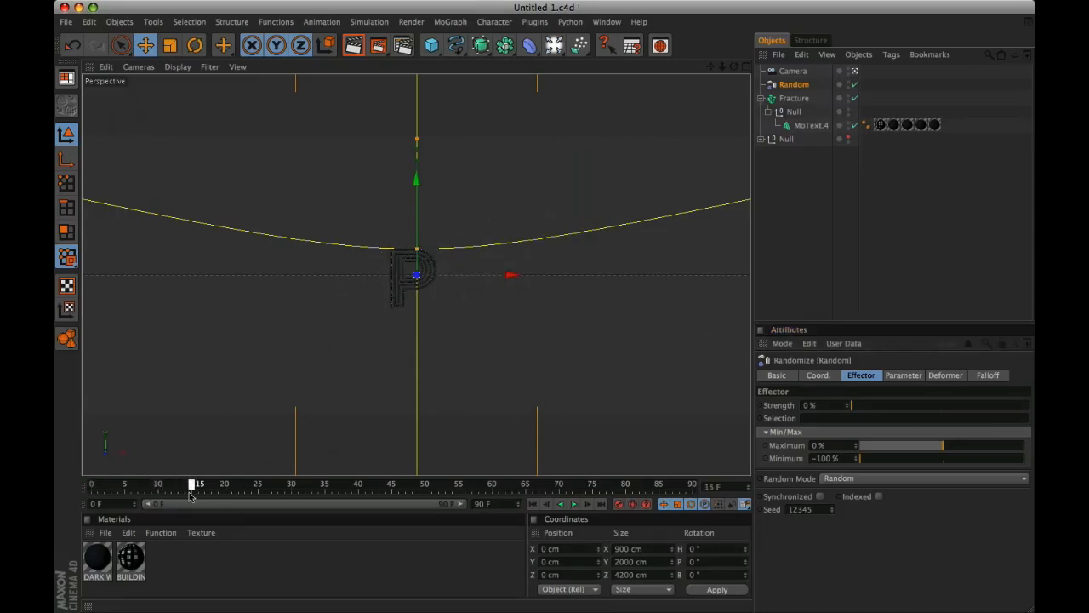
{"action": "left_click_drag", "start_coordinate": [851, 406], "coordinate": [1029, 406]}
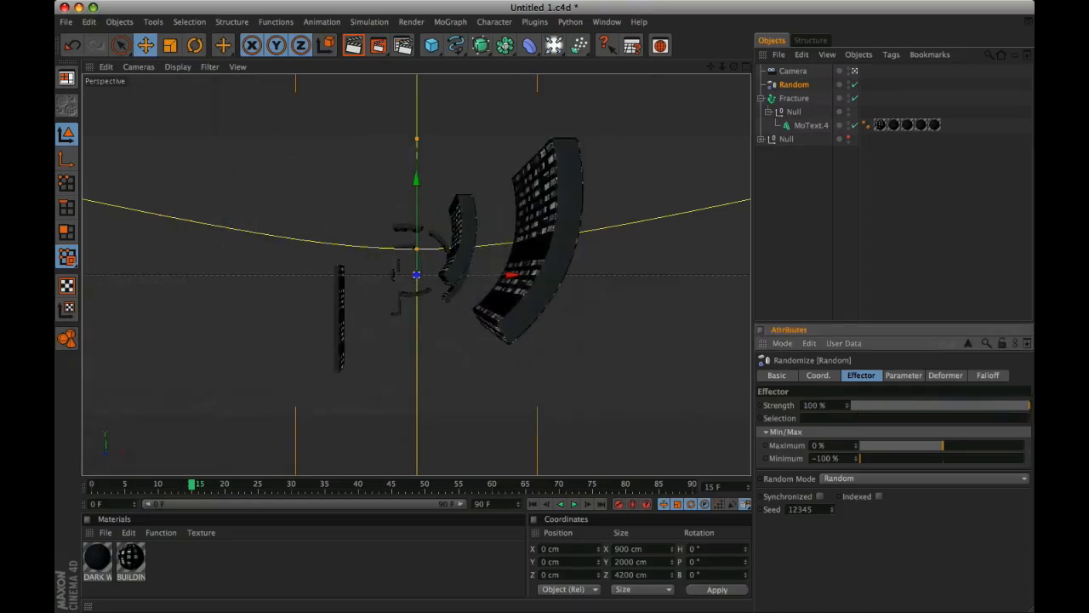
{"action": "left_click", "coordinate": [760, 406], "text": "ctrl"}
Step: Keyframe the Random effector's Strength at 0% on frame 60
{"action": "left_click", "coordinate": [194, 487]}
{"action": "left_click_drag", "start_coordinate": [194, 487], "coordinate": [494, 487]}
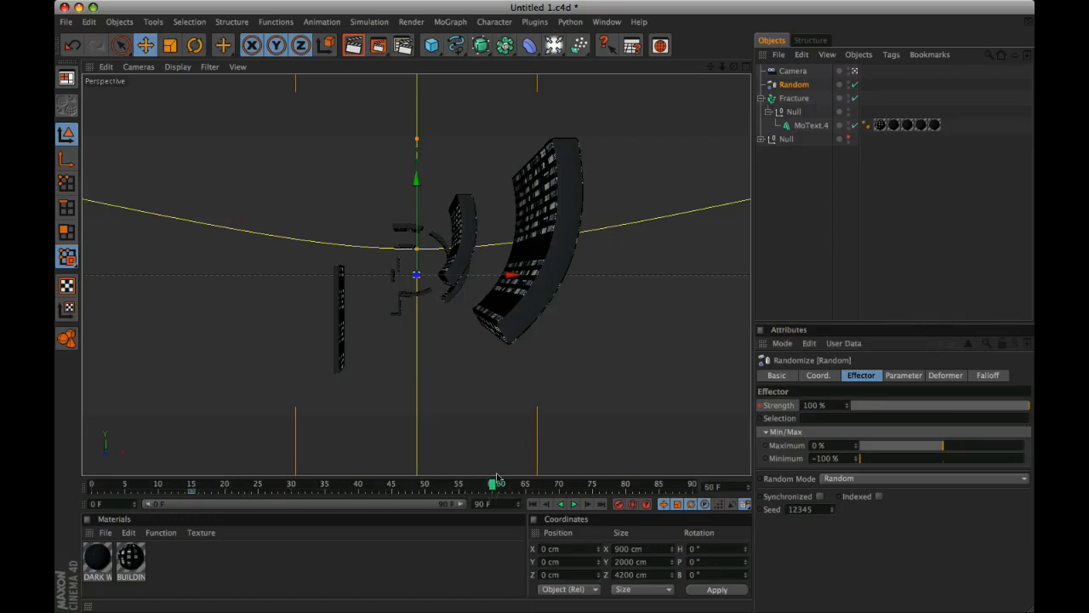
{"action": "left_click", "coordinate": [815, 405]}
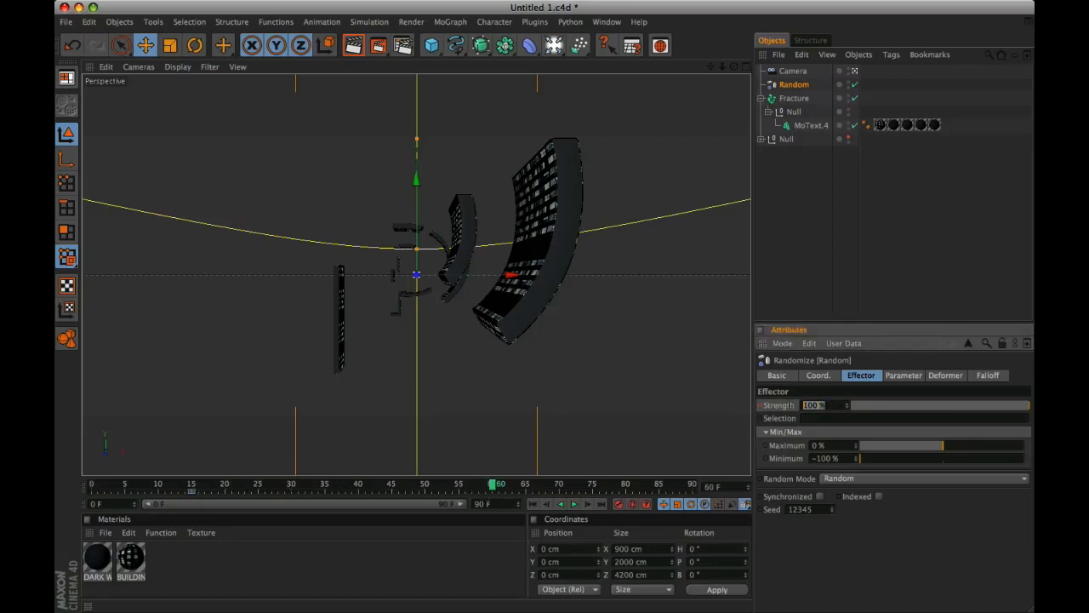
{"action": "type", "text": "0"}
{"action": "key", "text": "Return"}
{"action": "left_click", "coordinate": [761, 406], "text": "ctrl"}
Step: Play the animation from frame 15 to check how the P's fragments assemble
{"action": "left_click_drag", "start_coordinate": [492, 487], "coordinate": [194, 492]}
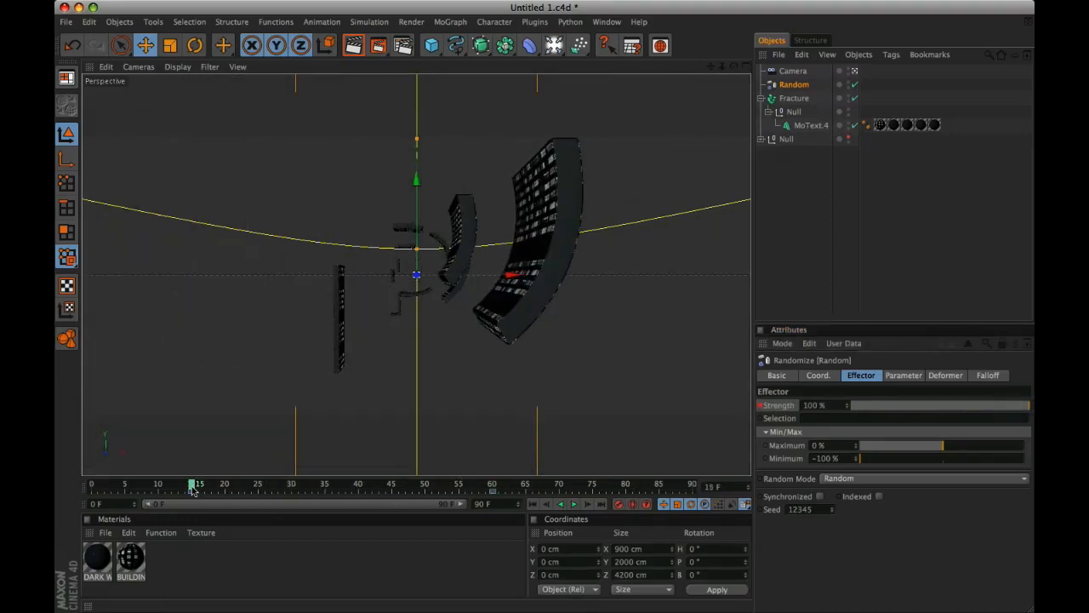
{"action": "left_click", "coordinate": [574, 505]}
{"action": "left_click", "coordinate": [575, 505]}
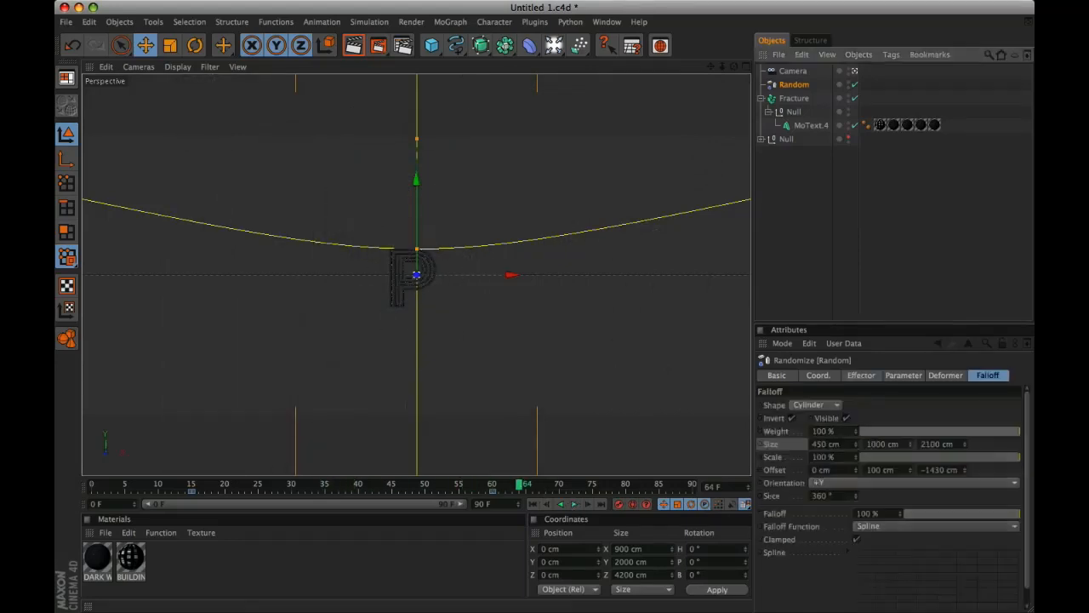
Step: Rename the Fracture object as Fracture P, collapse it, and unhide the Null holding the other INCEPTION letters in the viewport
{"action": "left_click", "coordinate": [802, 102]}
{"action": "double_click", "coordinate": [802, 100]}
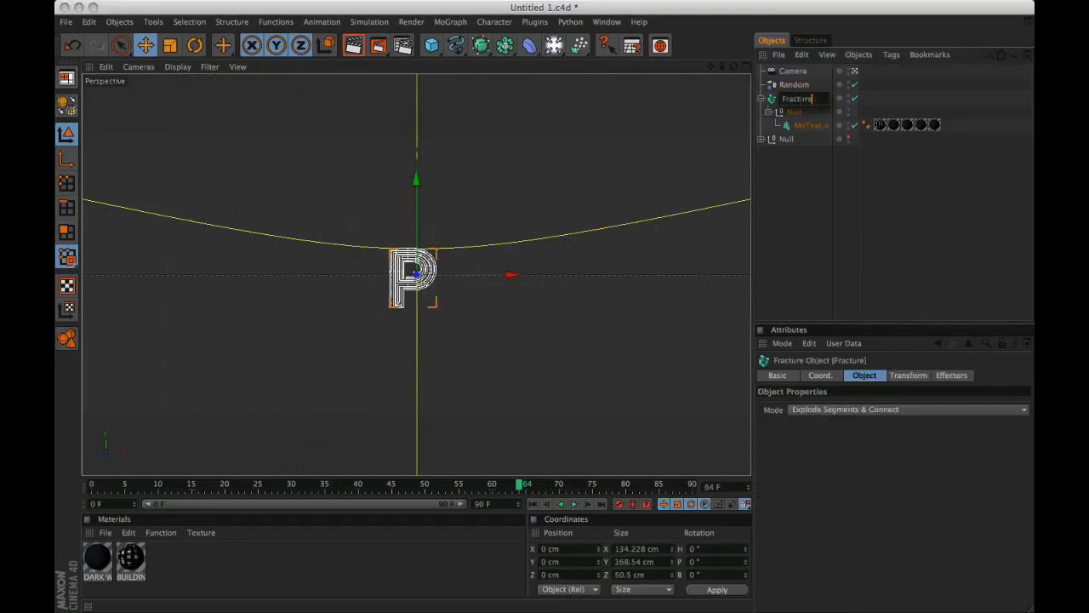
{"action": "type", "text": "P"}
{"action": "key", "text": "Return"}
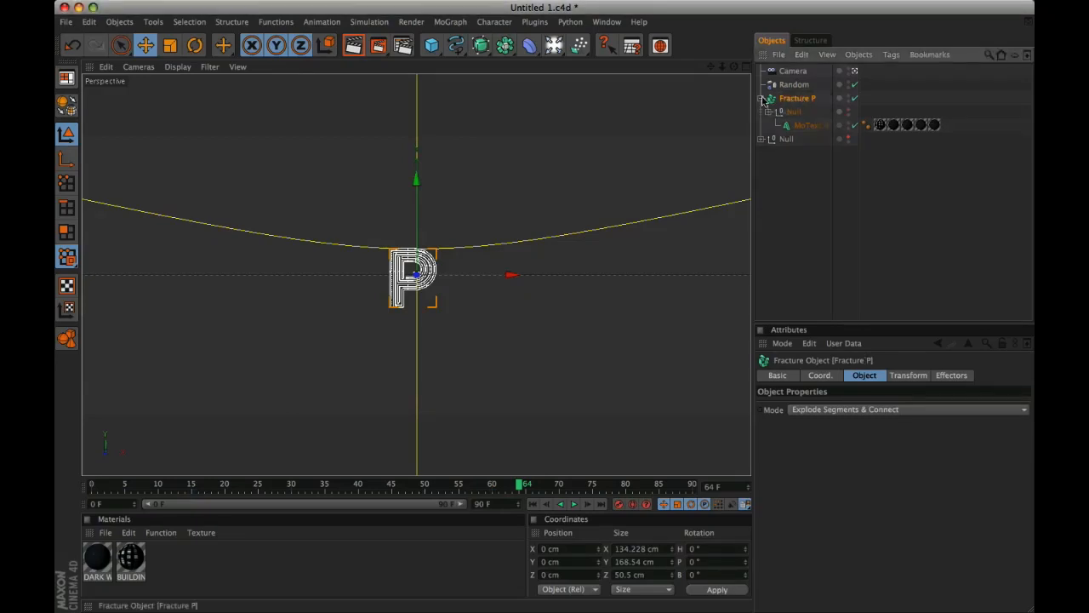
{"action": "left_click", "coordinate": [761, 99]}
{"action": "left_click", "coordinate": [847, 113]}
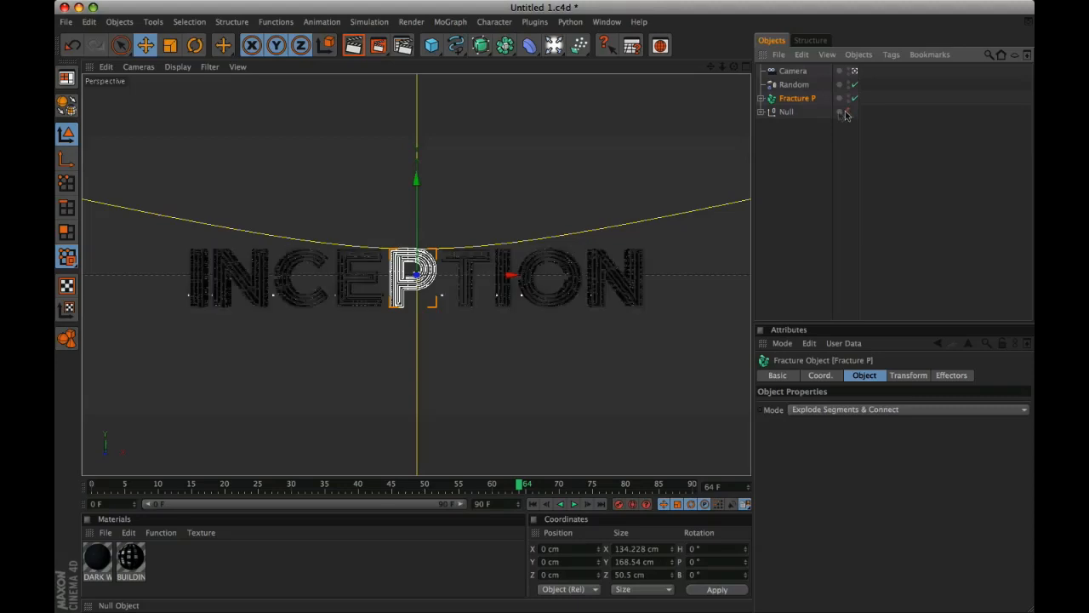
Step: Move the eight MoText letters out of the Null and delete the emptied Null
{"action": "left_click", "coordinate": [762, 113]}
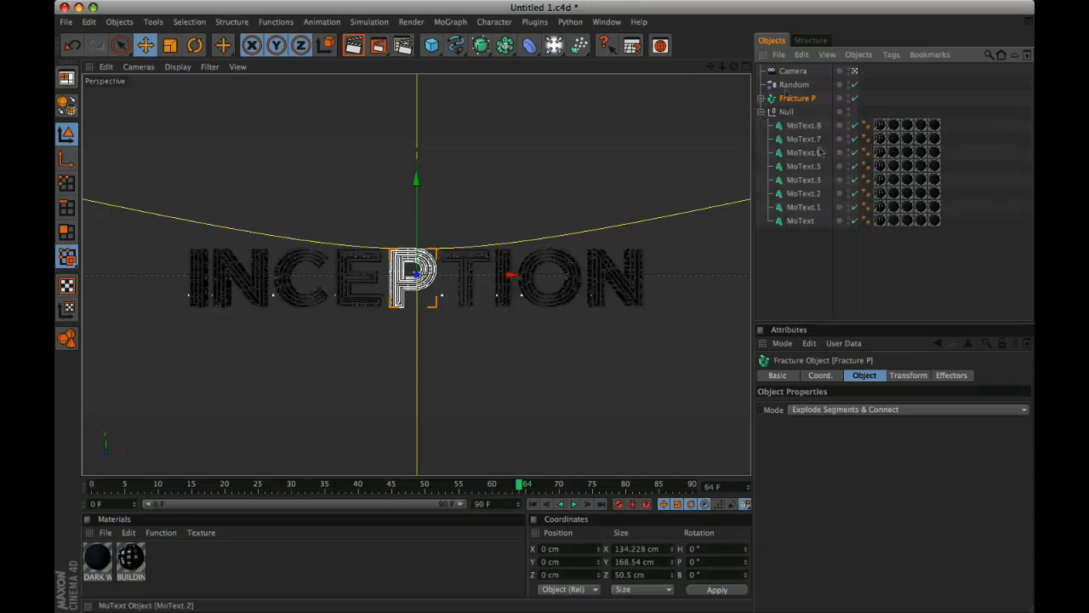
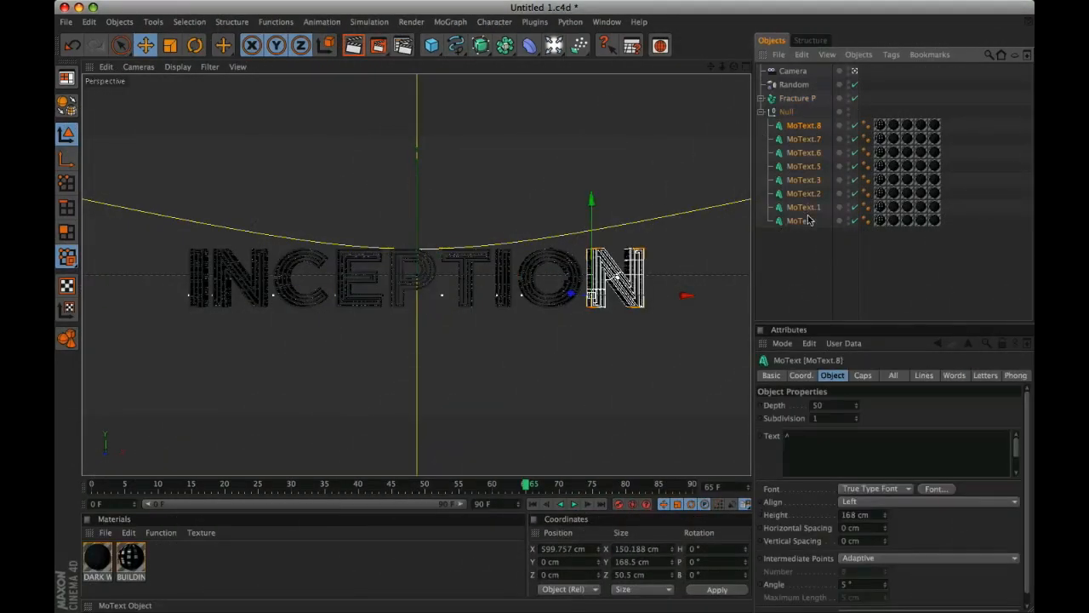
{"action": "left_click_drag", "start_coordinate": [808, 239], "coordinate": [808, 240]}
{"action": "left_click", "coordinate": [785, 112]}
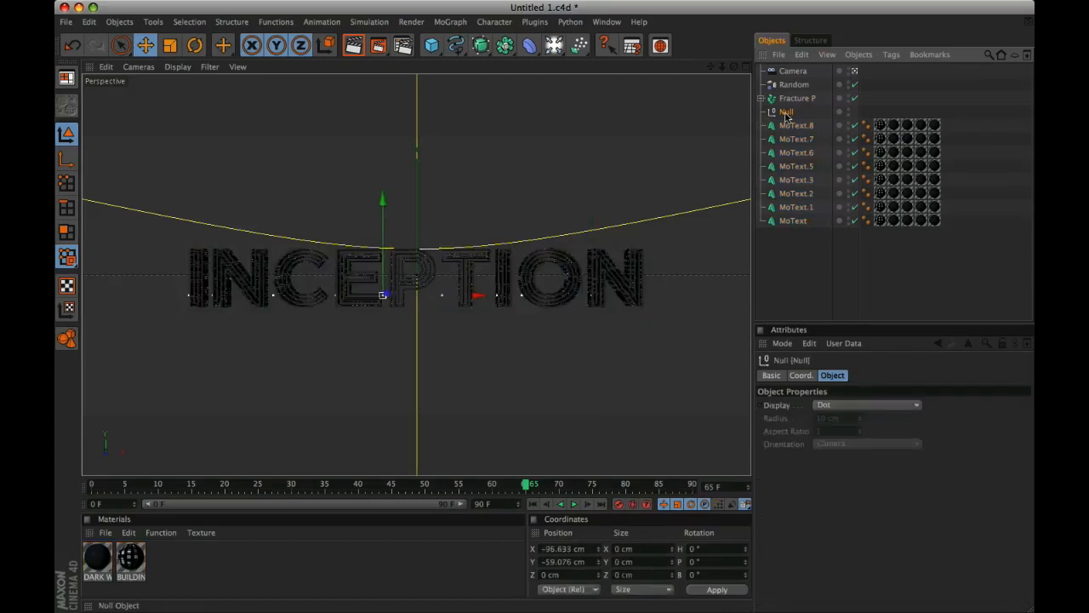
{"action": "key", "text": "Delete"}
Step: Set Intermediate Points to Uniform on all eight ungrouped MoText letters at once
{"action": "left_click", "coordinate": [795, 120]}
{"action": "left_click", "coordinate": [796, 208], "text": "shift"}
{"action": "left_click", "coordinate": [876, 558]}
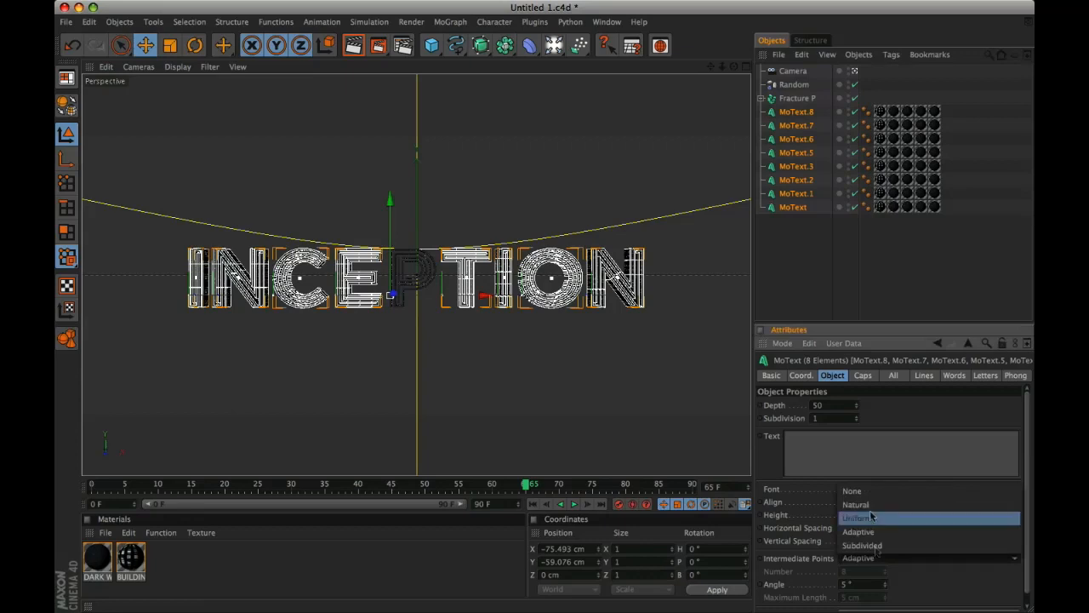
{"action": "left_click", "coordinate": [866, 518]}
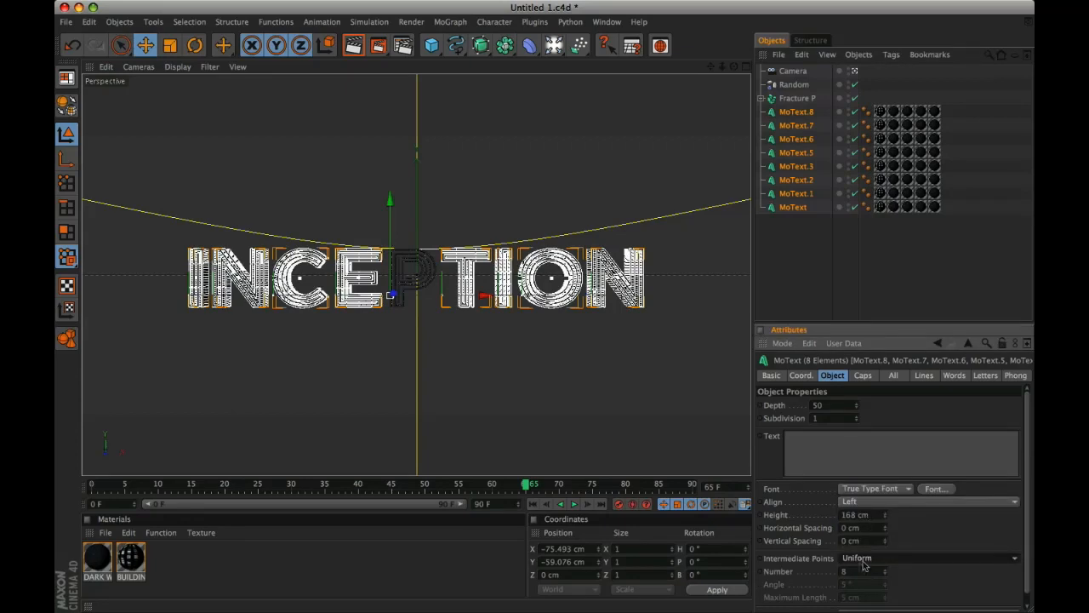
{"action": "left_click", "coordinate": [788, 272]}
Step: Add a Fracture object as parent of MoText.8, the final N, and rename it Fracture N
{"action": "left_click", "coordinate": [796, 112]}
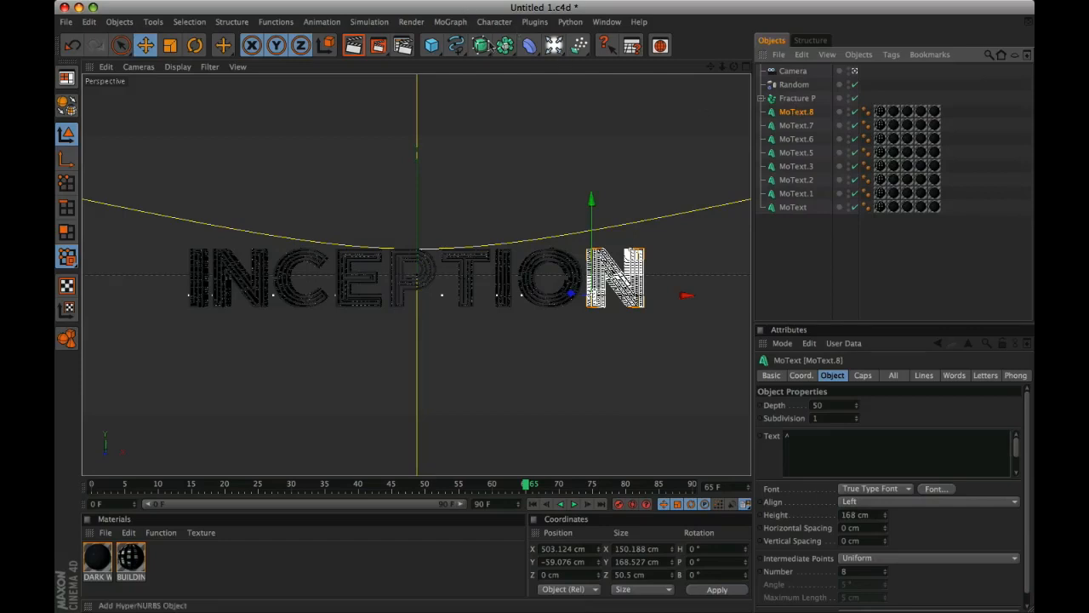
{"action": "left_click", "coordinate": [460, 24]}
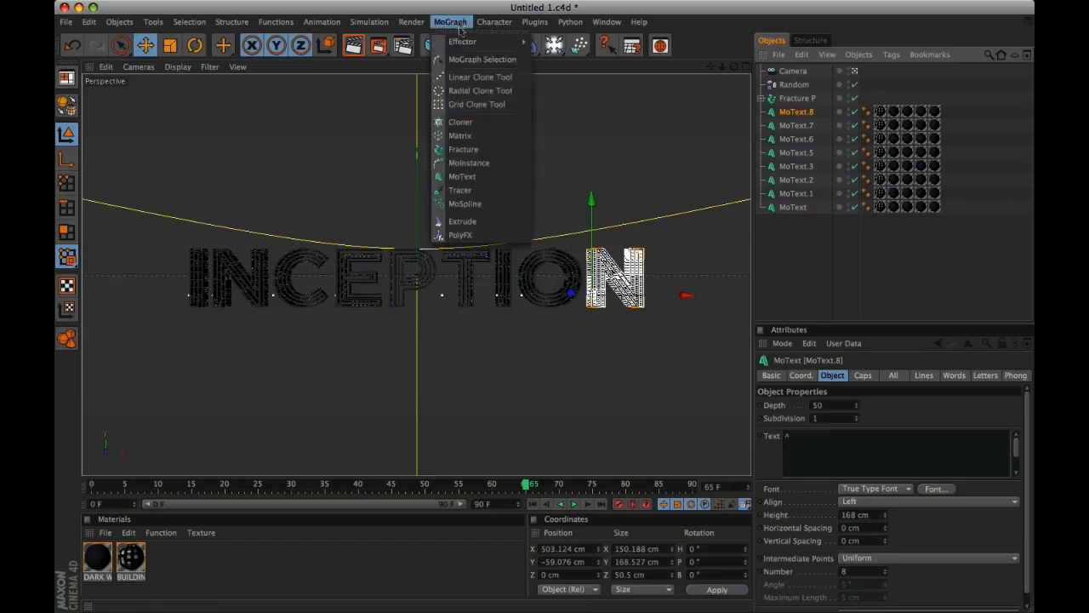
{"action": "left_click", "coordinate": [477, 149], "text": "alt"}
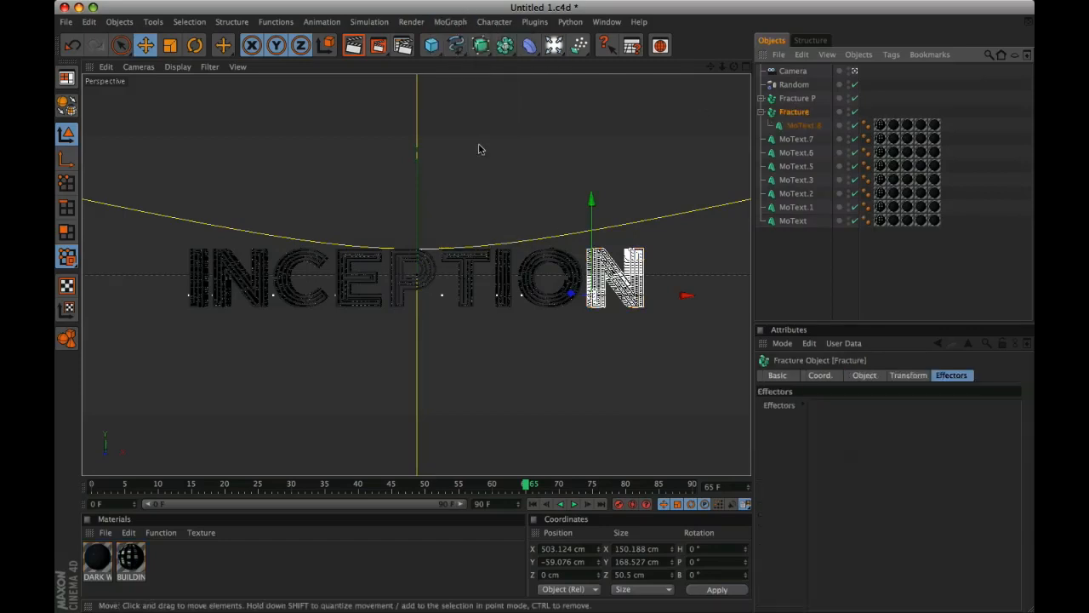
{"action": "double_click", "coordinate": [795, 112]}
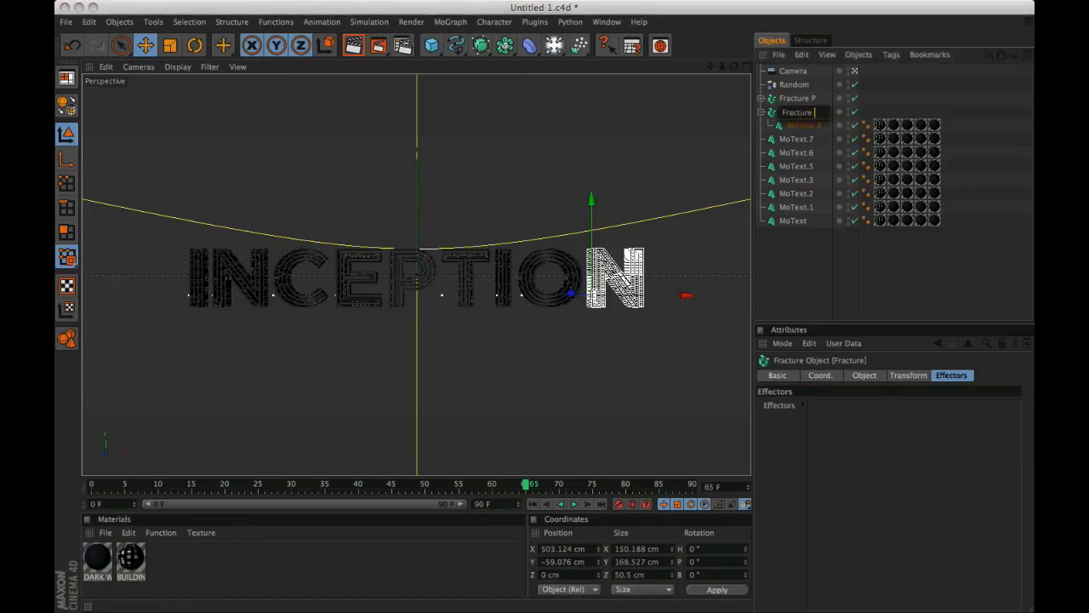
{"action": "key", "text": "Return"}
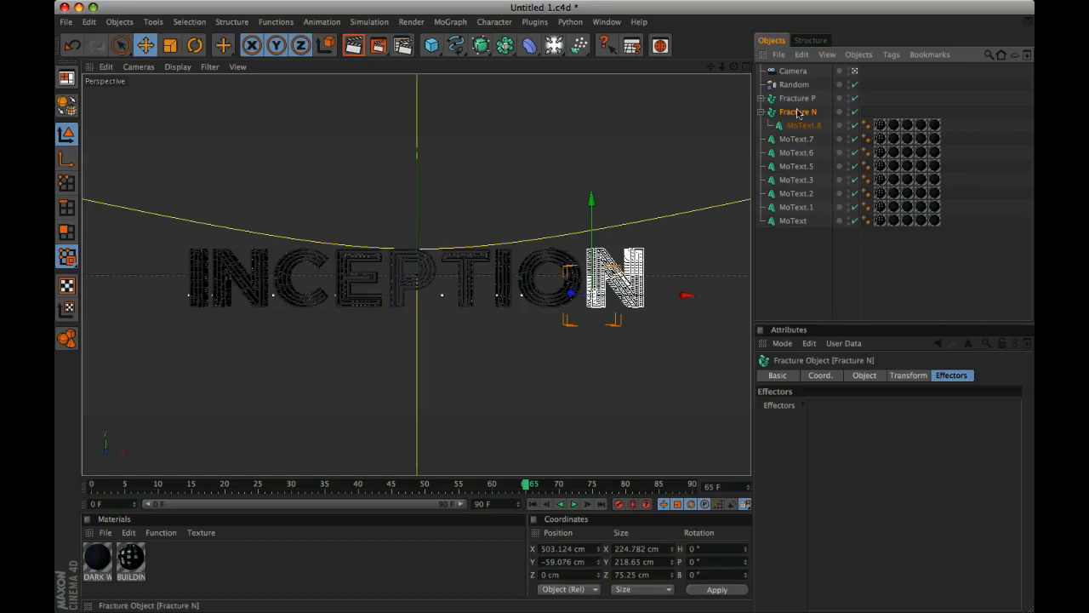
Step: Assign the Random effector to Fracture N and group MoText.8 into a Null inside it
{"action": "left_click_drag", "start_coordinate": [800, 85], "coordinate": [914, 479]}
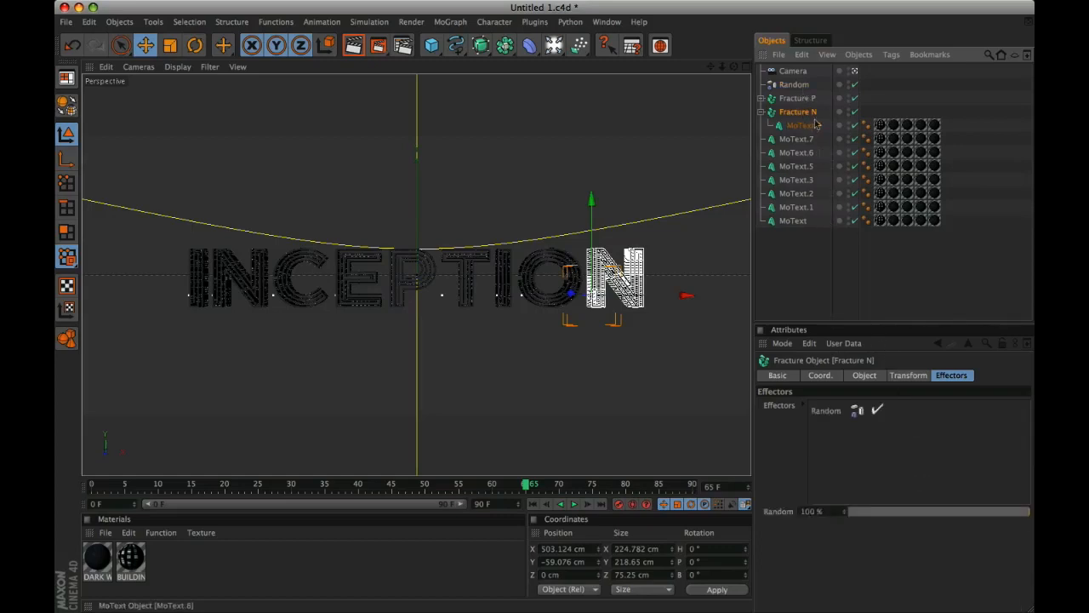
{"action": "left_click", "coordinate": [798, 130]}
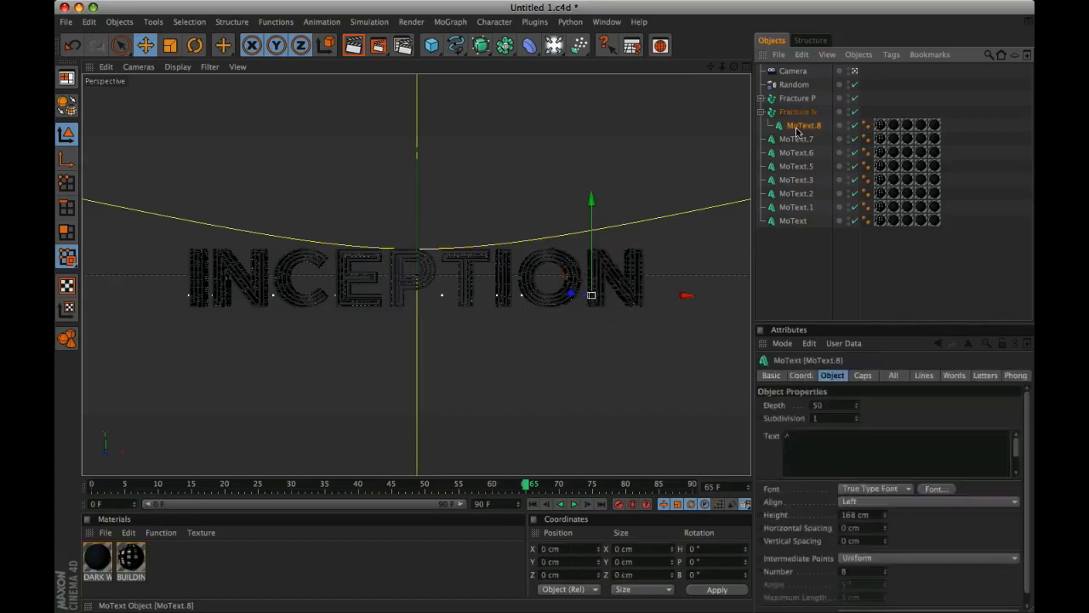
{"action": "key", "text": "alt+g"}
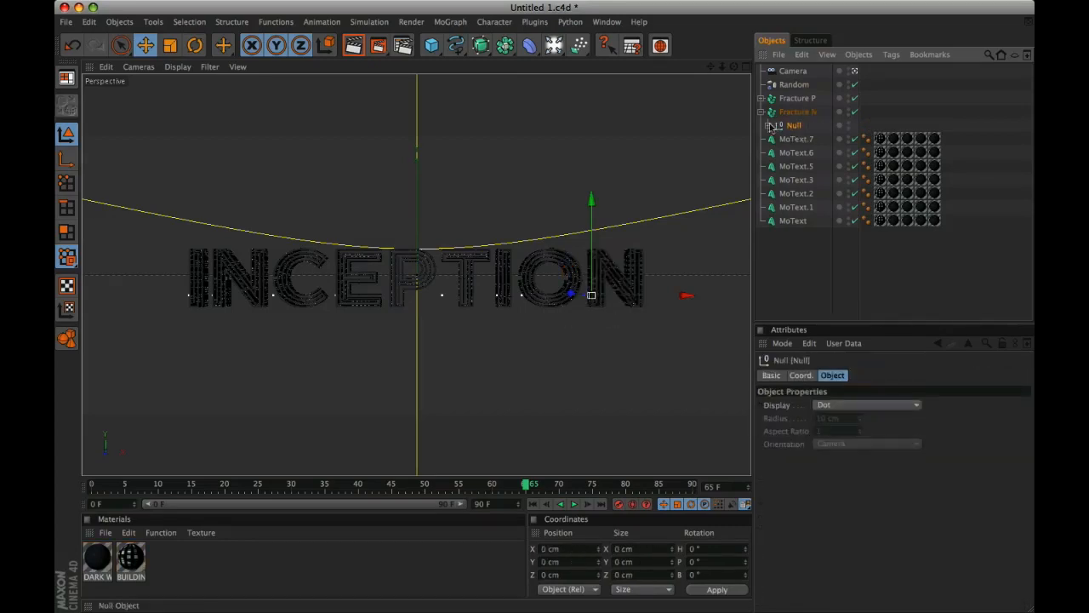
Step: Set Fracture N's Mode to Explode Segments & Connect, check the N's fragments at frame 56, and collapse its hierarchy
{"action": "left_click", "coordinate": [796, 112]}
{"action": "left_click", "coordinate": [866, 375]}
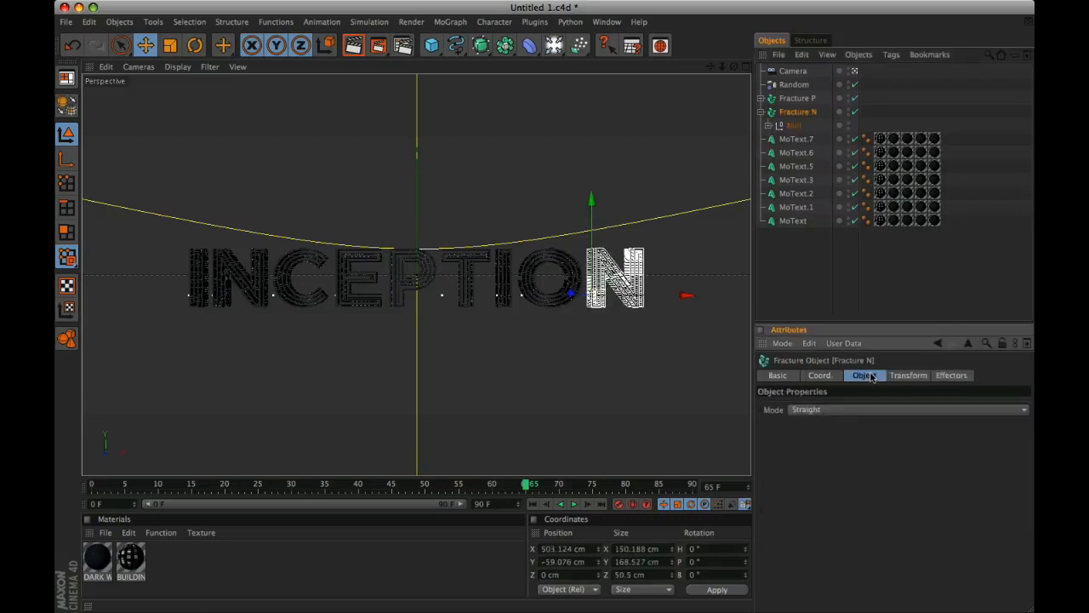
{"action": "left_click", "coordinate": [847, 411]}
{"action": "left_click", "coordinate": [842, 452]}
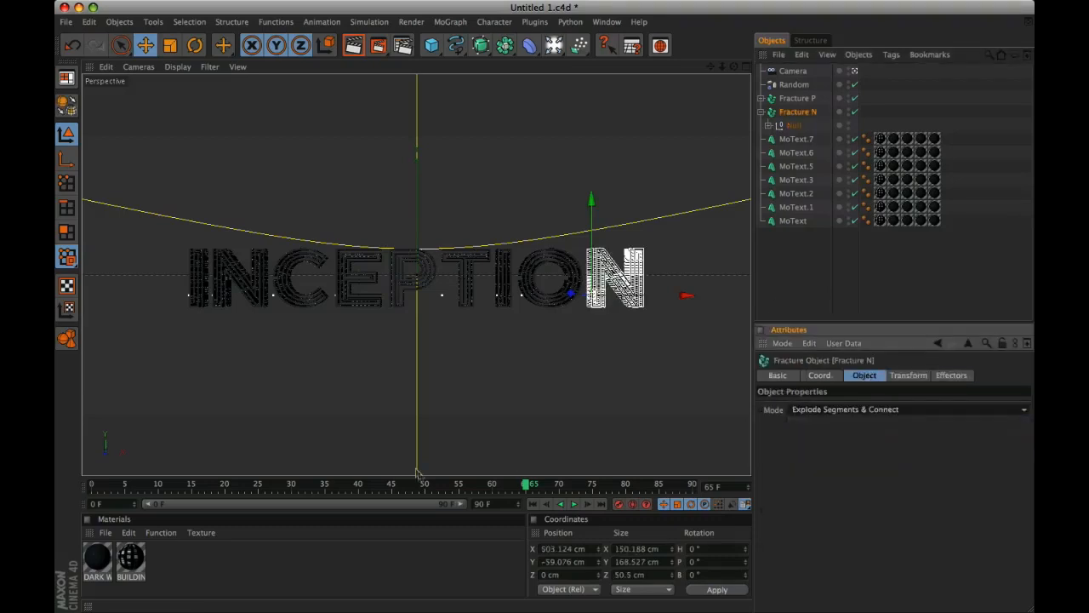
{"action": "left_click_drag", "start_coordinate": [526, 484], "coordinate": [465, 484]}
{"action": "left_click", "coordinate": [762, 112]}
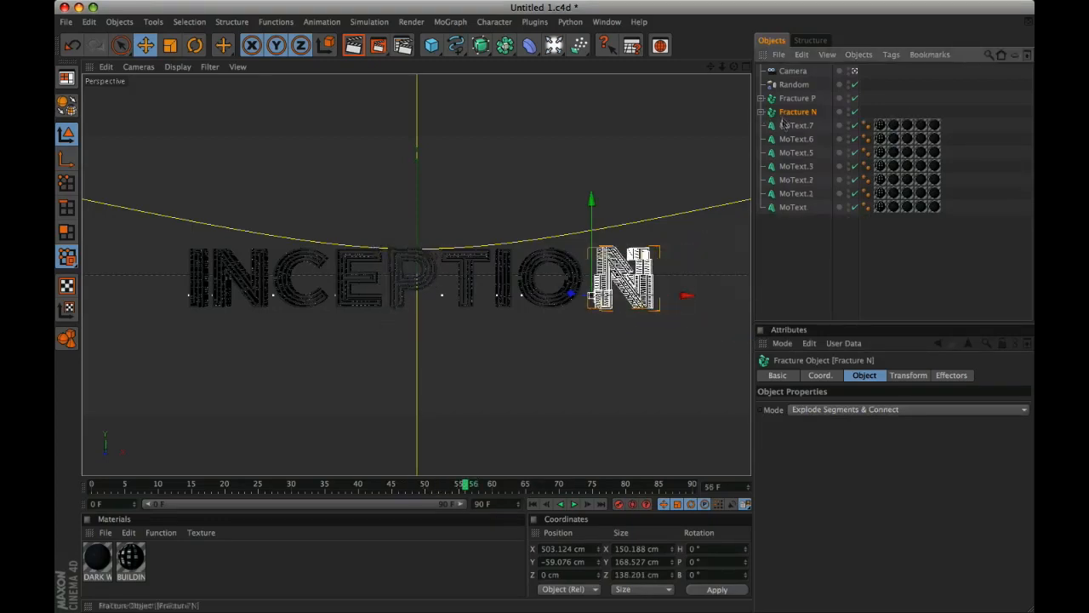
Step: Add a Fracture object as parent of MoText.7, the letter O, and group MoText.7 into a Null inside it
{"action": "left_click", "coordinate": [789, 125]}
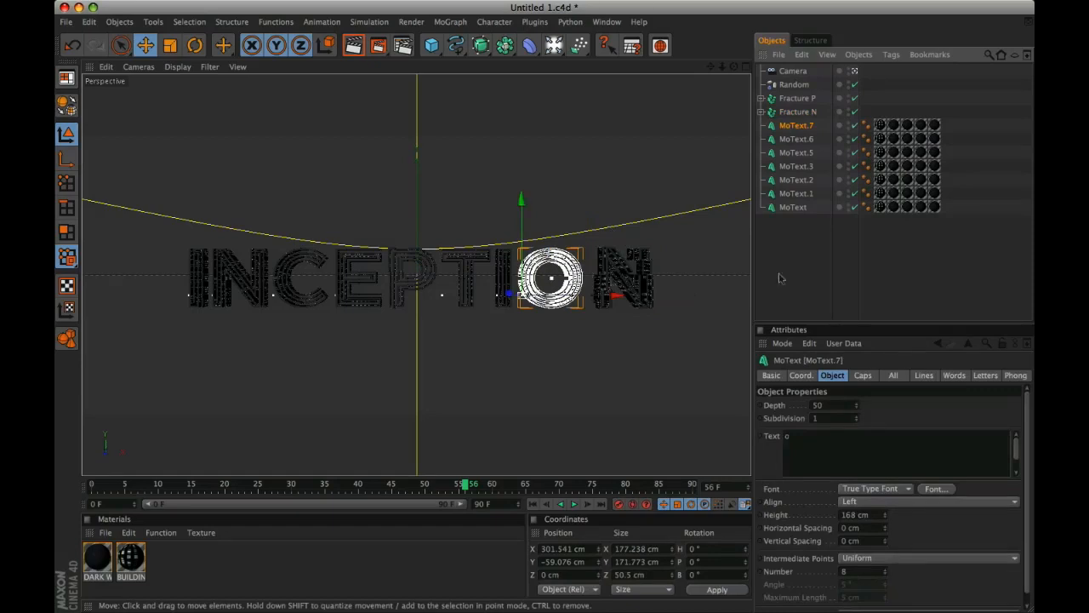
{"action": "left_click", "coordinate": [450, 21]}
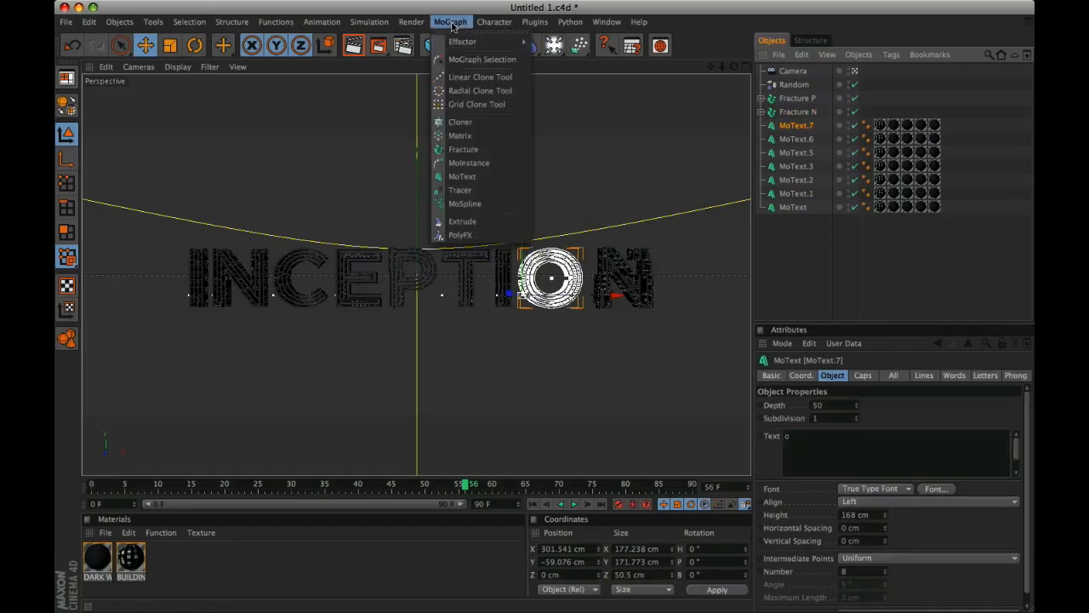
{"action": "left_click", "coordinate": [463, 149], "text": "alt"}
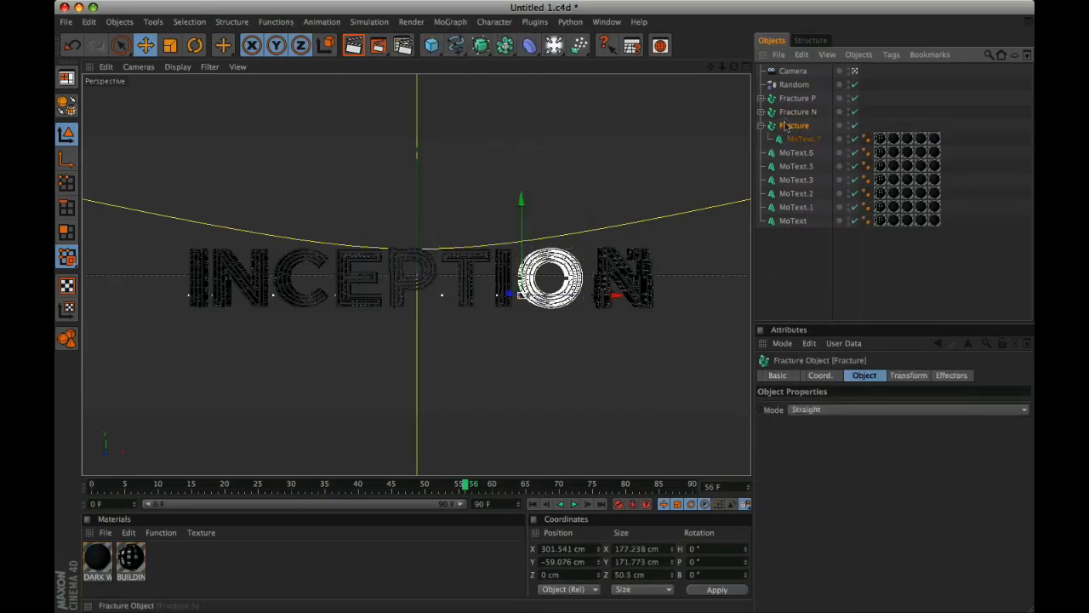
{"action": "left_click", "coordinate": [800, 139]}
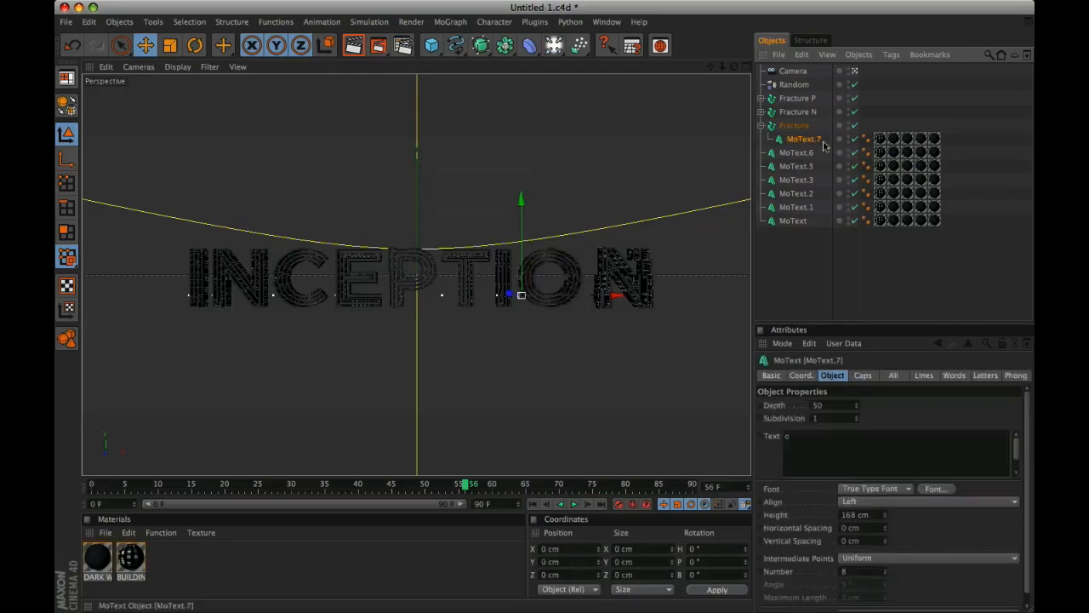
{"action": "key", "text": "alt+g"}
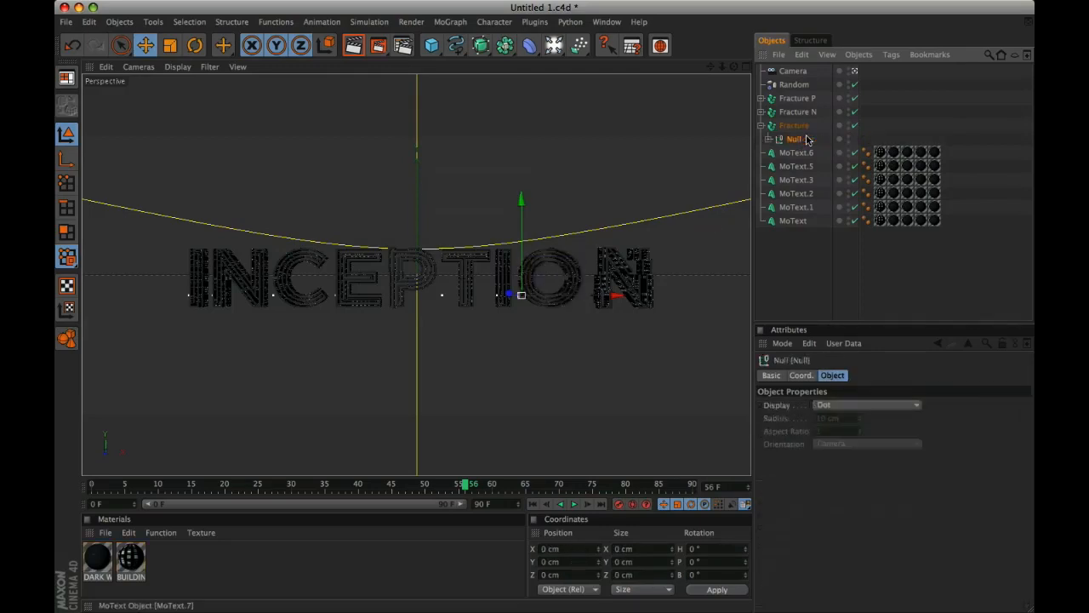
Step: Set the Mode of the O's Fracture object to Explode Segments & Connect
{"action": "left_click", "coordinate": [794, 126]}
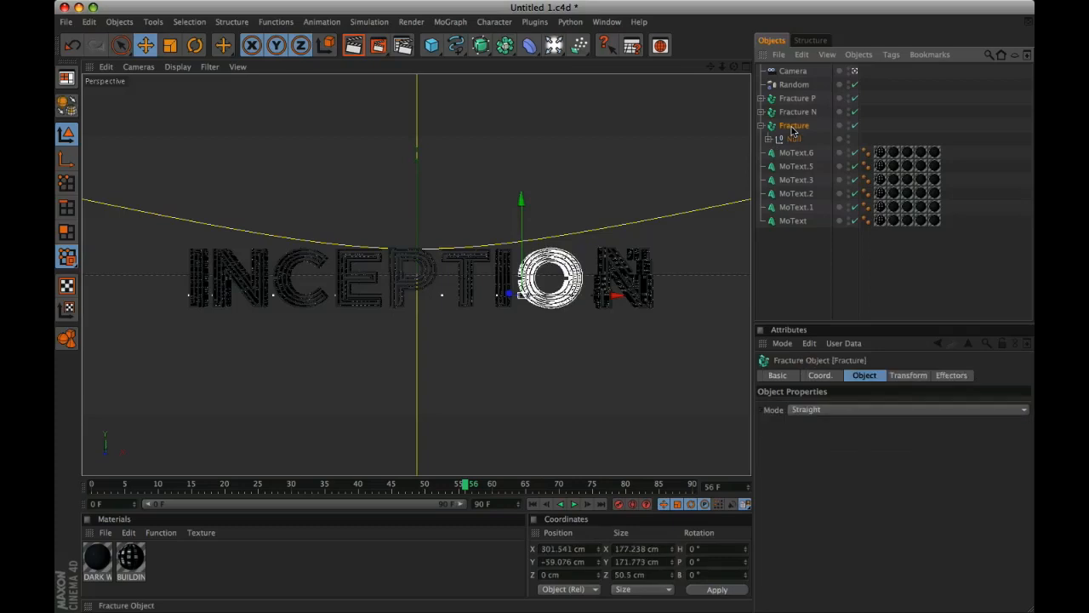
{"action": "left_click", "coordinate": [851, 410]}
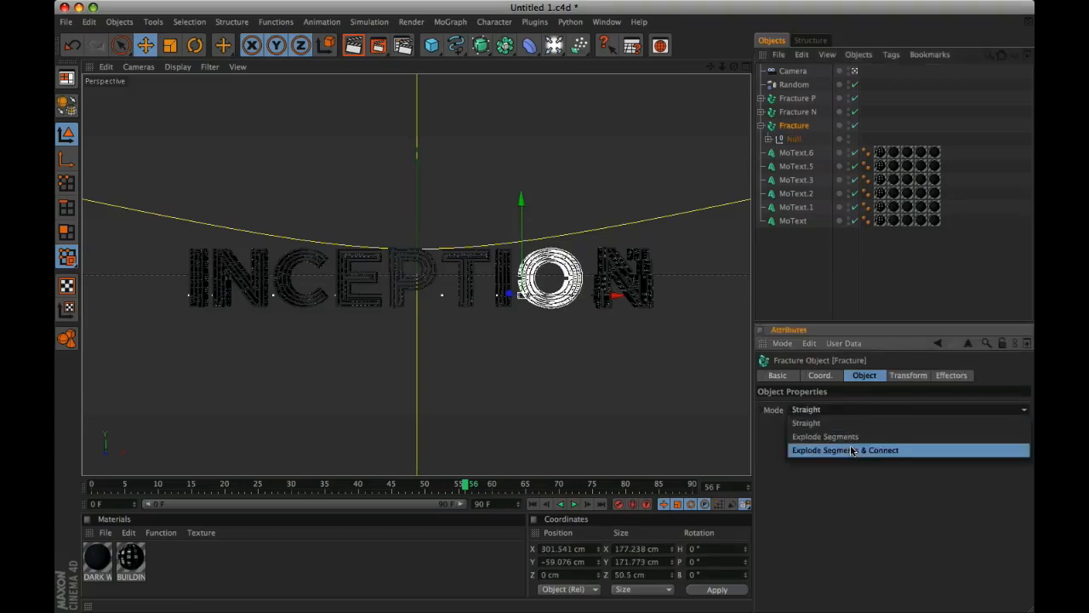
{"action": "left_click", "coordinate": [851, 448]}
Step: Assign the Random effector to the O's Fracture object, scrub to check its fragments, and rename it Fracture O
{"action": "left_click", "coordinate": [952, 375]}
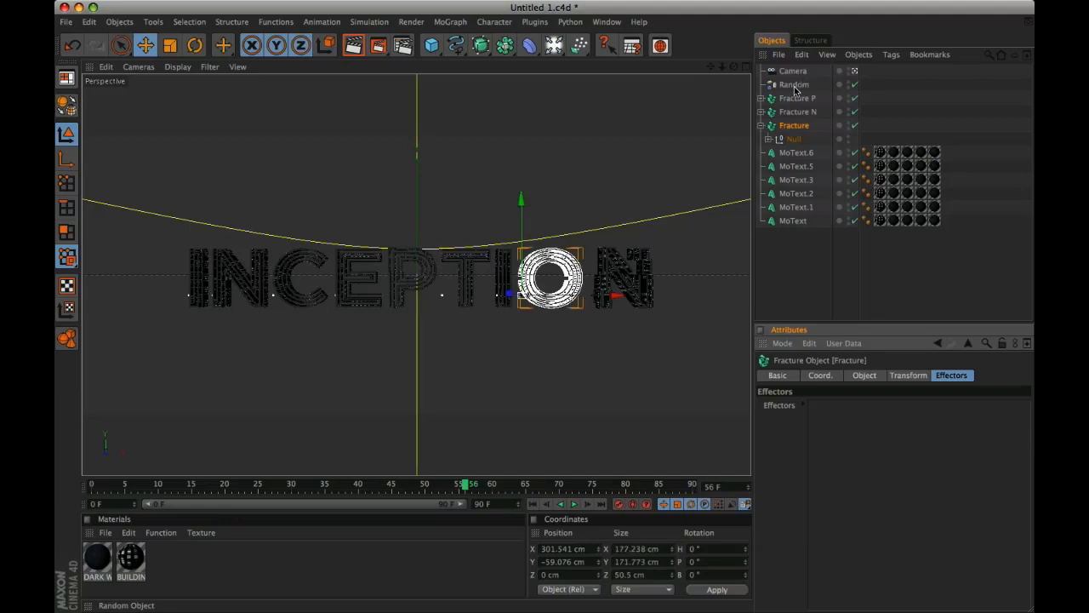
{"action": "left_click_drag", "start_coordinate": [466, 487], "coordinate": [364, 486]}
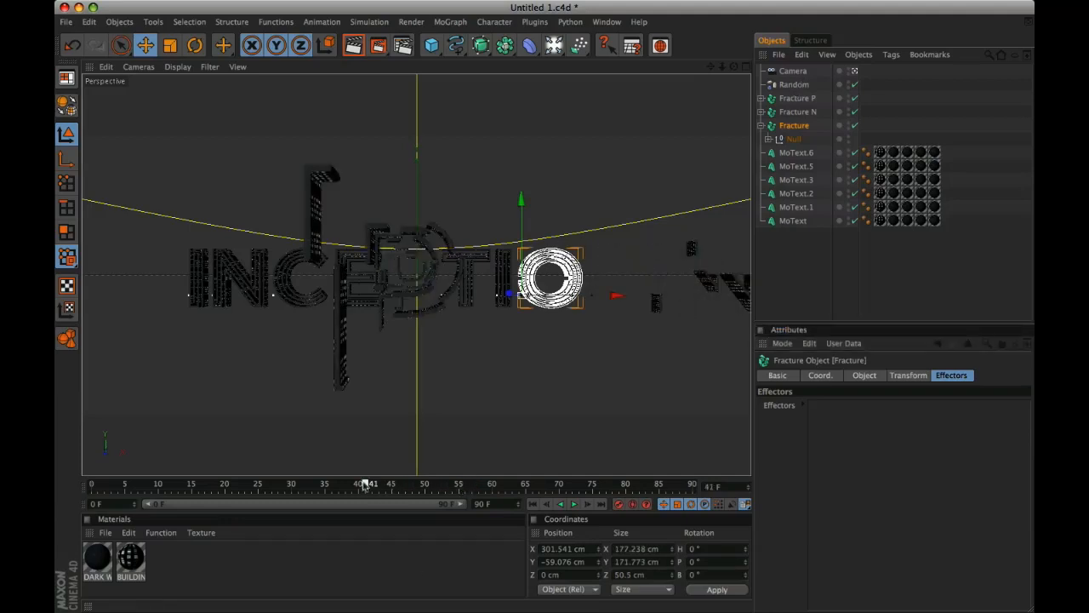
{"action": "left_click_drag", "start_coordinate": [794, 84], "coordinate": [847, 413]}
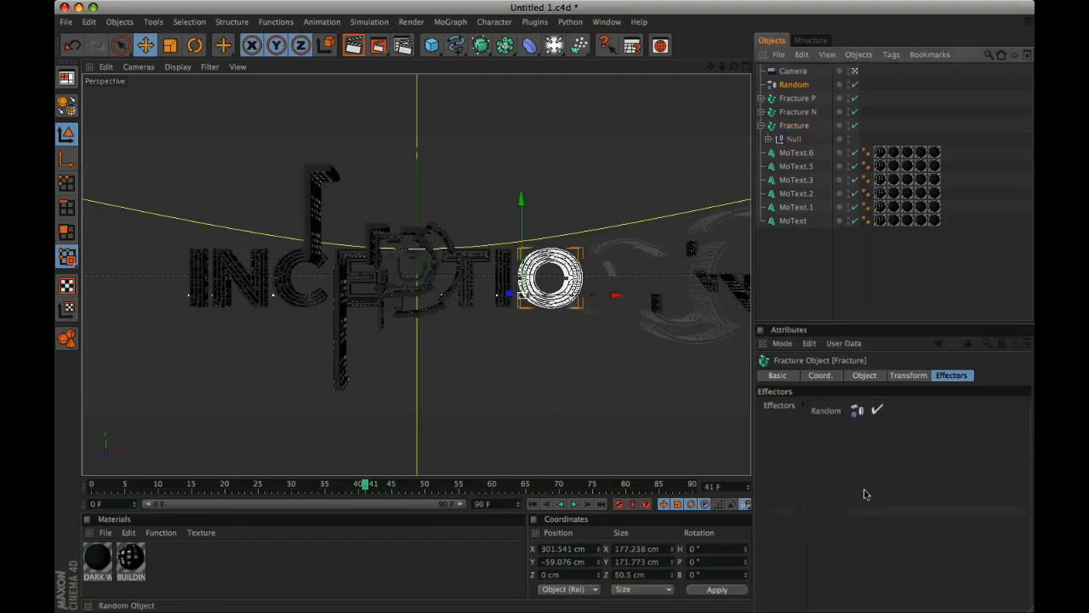
{"action": "left_click_drag", "start_coordinate": [365, 486], "coordinate": [518, 484]}
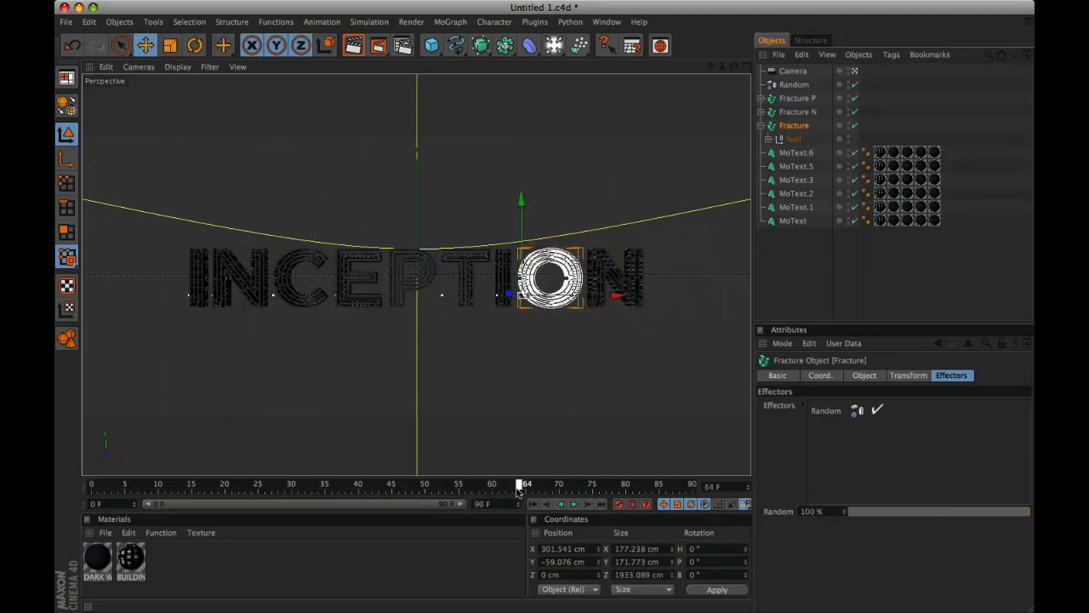
{"action": "left_click", "coordinate": [762, 126]}
{"action": "double_click", "coordinate": [791, 126]}
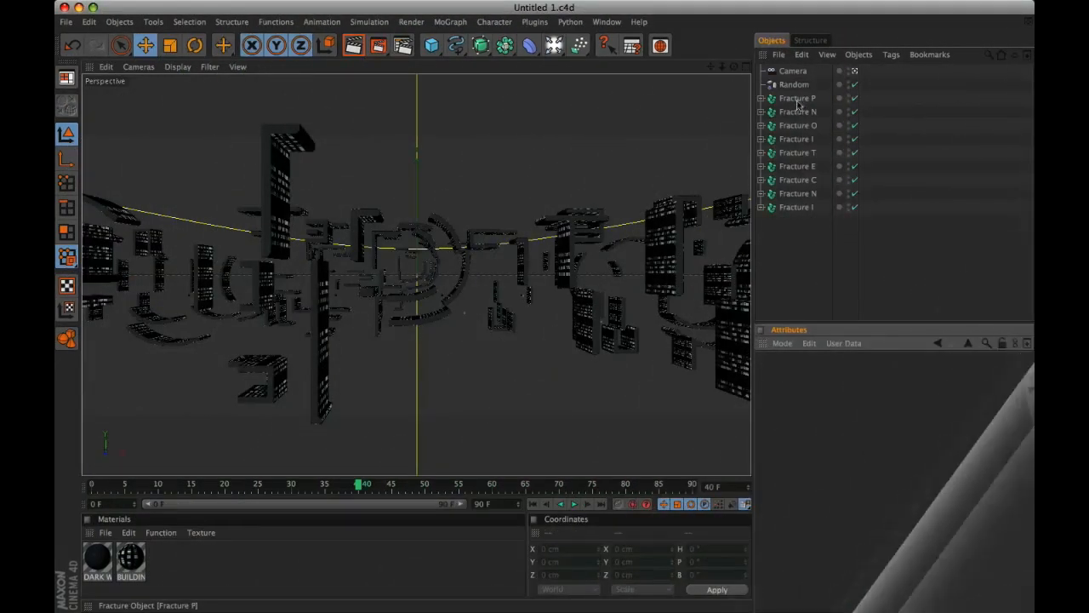
Step: Go through the Fracture objects of the letters to check that each one has the Random effector assigned
{"action": "left_click", "coordinate": [798, 98]}
{"action": "left_click", "coordinate": [796, 139]}
{"action": "key", "text": "Down"}
{"action": "key", "text": "Down"}
{"action": "key", "text": "Down"}
{"action": "key", "text": "Down"}
{"action": "key", "text": "Down"}
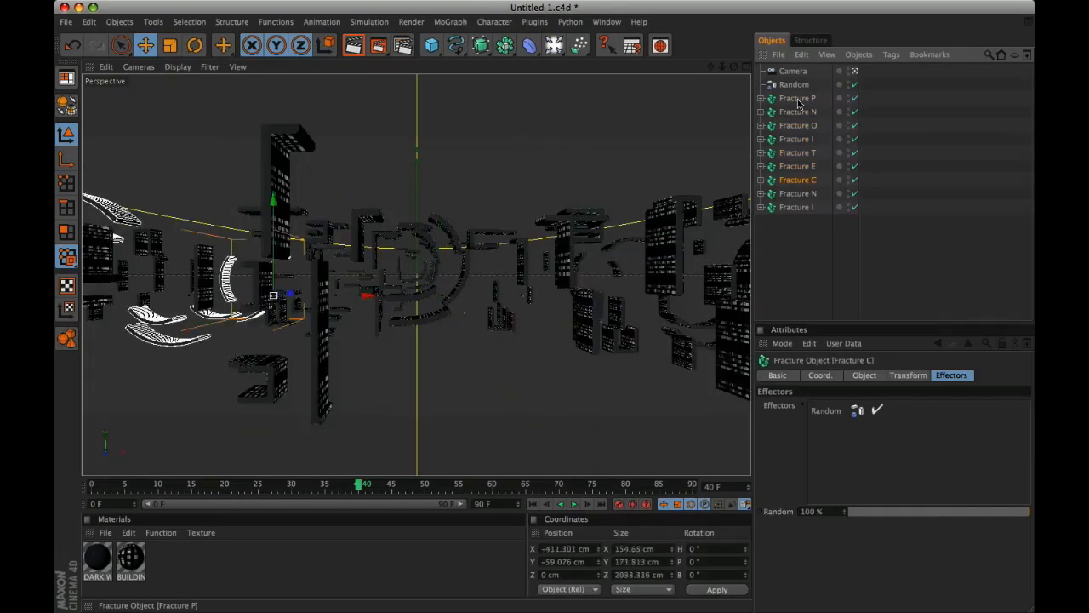
Step: Play the animation from the first frame to check how all INCEPTION letters assemble
{"action": "left_click", "coordinate": [533, 504]}
{"action": "left_click", "coordinate": [574, 504]}
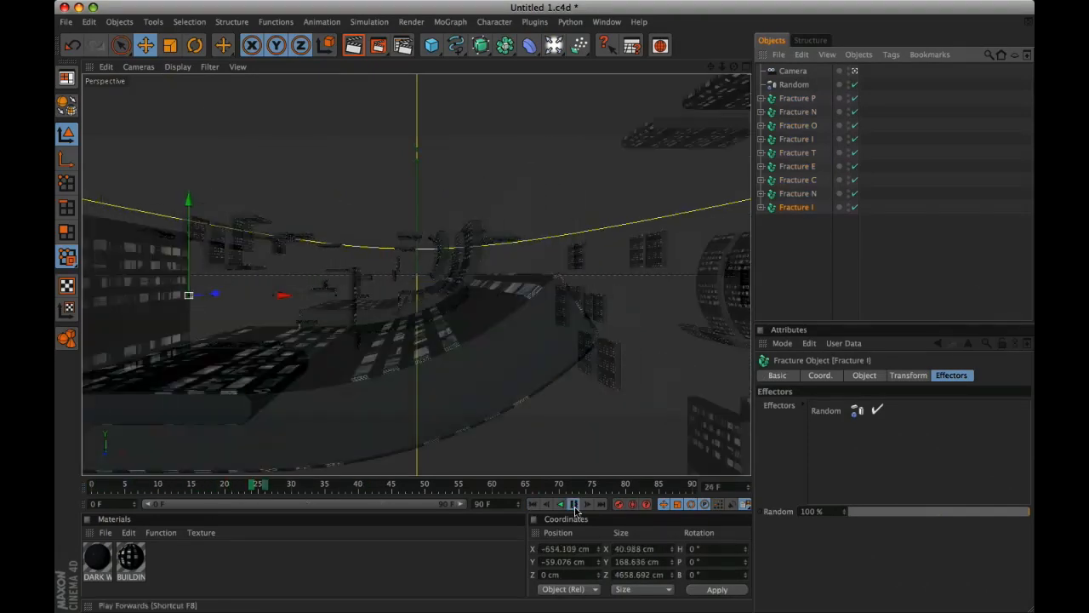
{"action": "left_click", "coordinate": [574, 504]}
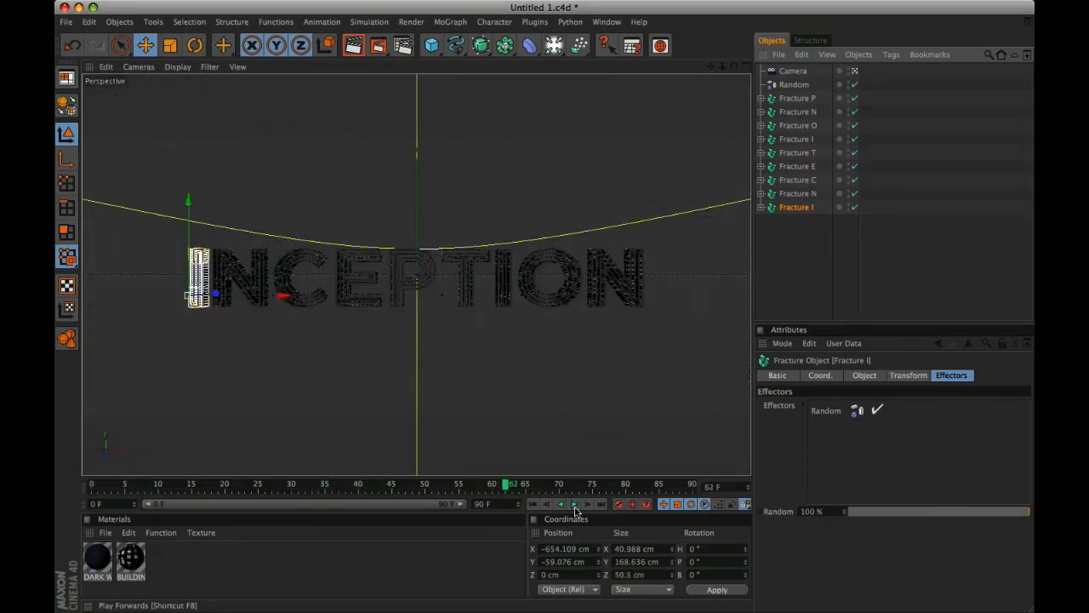
Step: Keyframe the camera's Z position at 0 cm on frame 0, checking it against the scattered fragments in the free perspective view
{"action": "middle_click", "coordinate": [477, 425]}
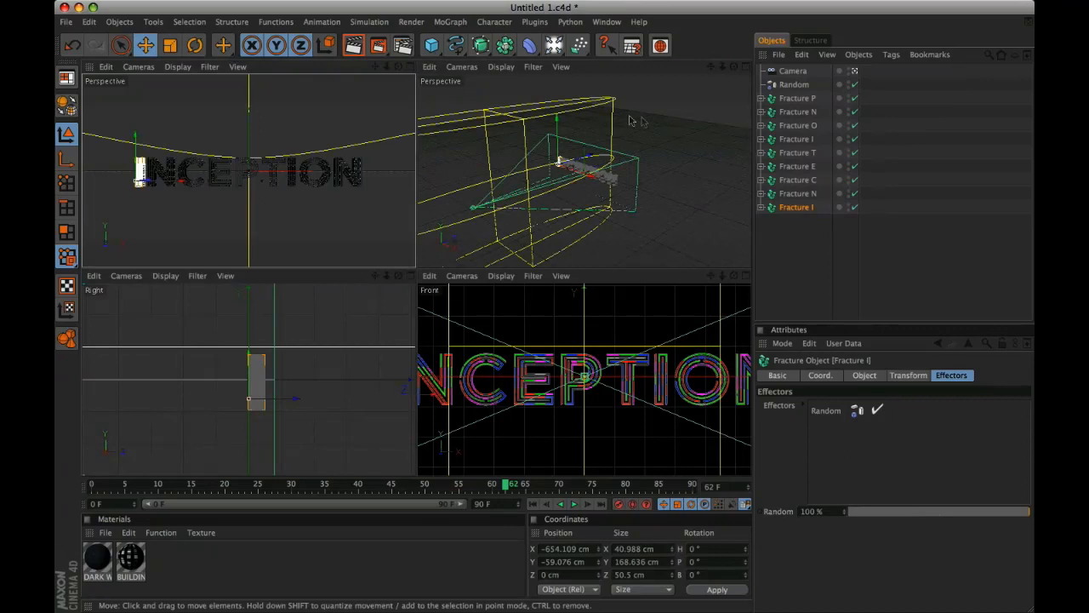
{"action": "middle_click", "coordinate": [578, 170]}
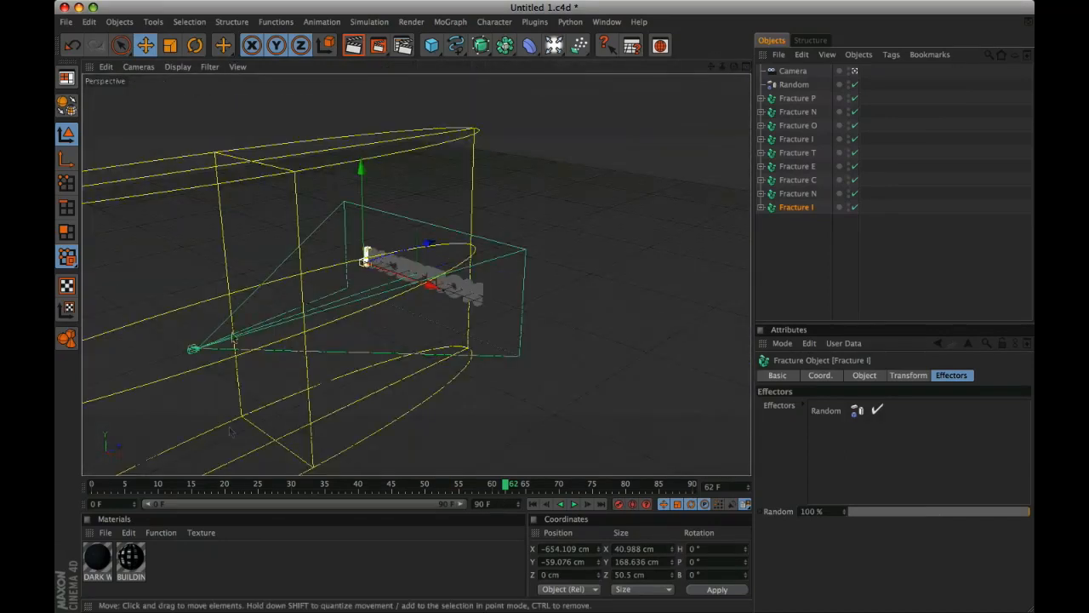
{"action": "left_click_drag", "start_coordinate": [507, 485], "coordinate": [152, 486]}
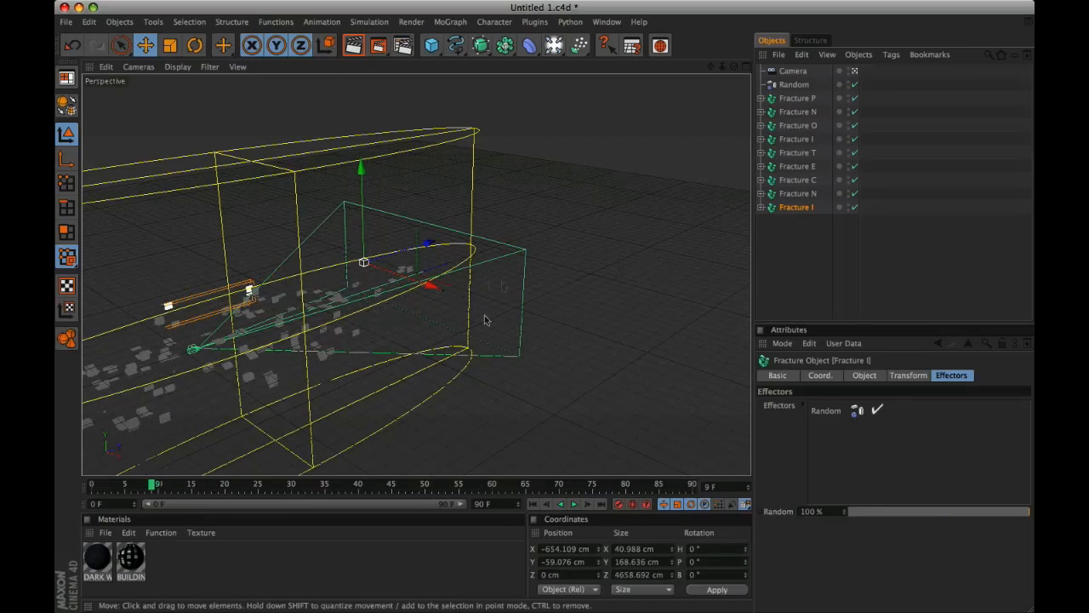
{"action": "left_click", "coordinate": [248, 330]}
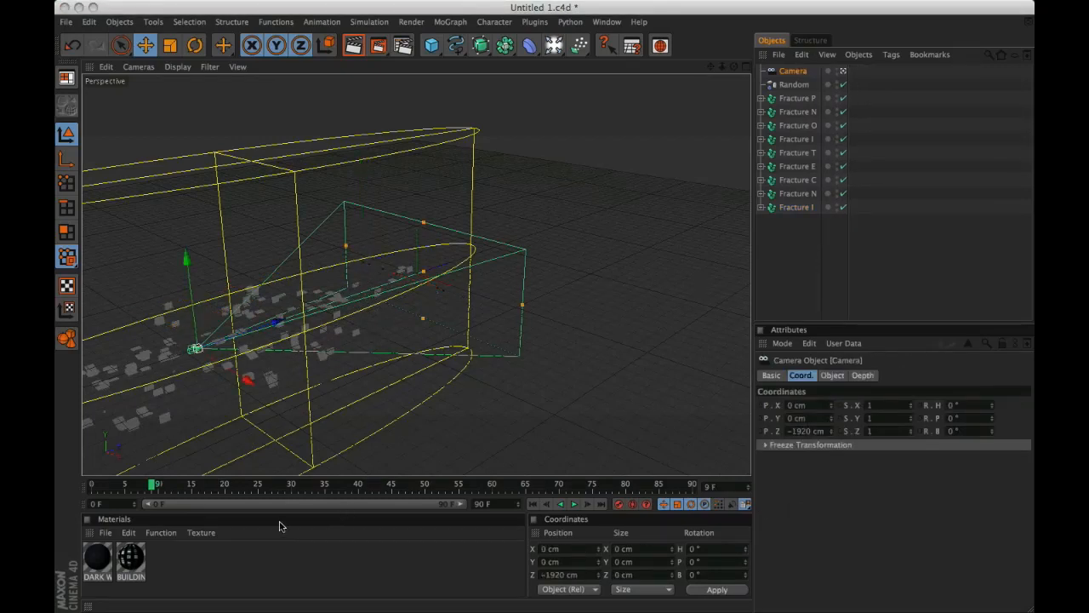
{"action": "left_click", "coordinate": [533, 505]}
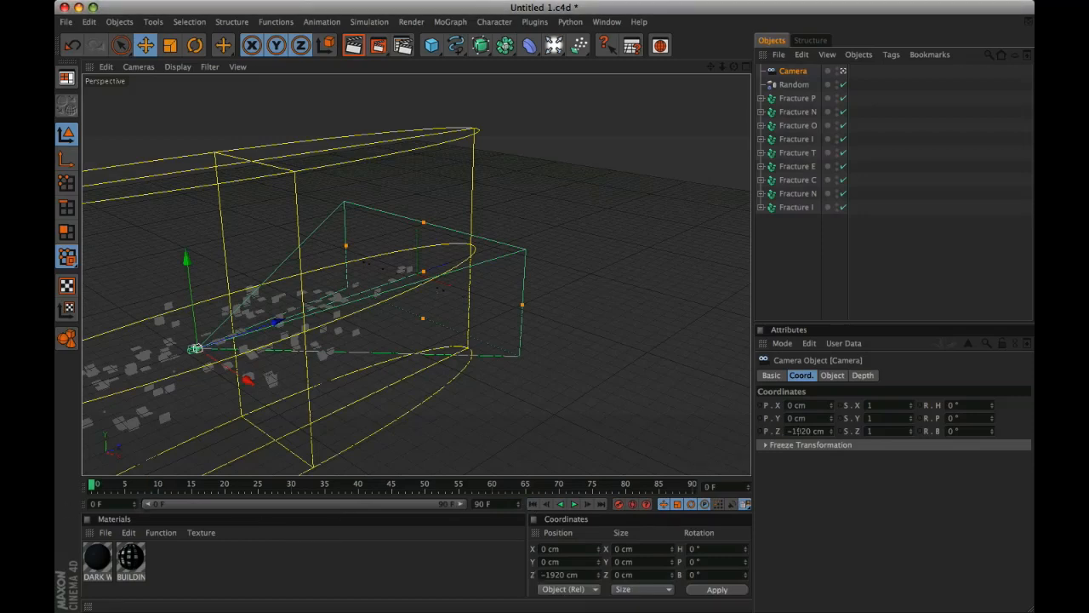
{"action": "double_click", "coordinate": [805, 431]}
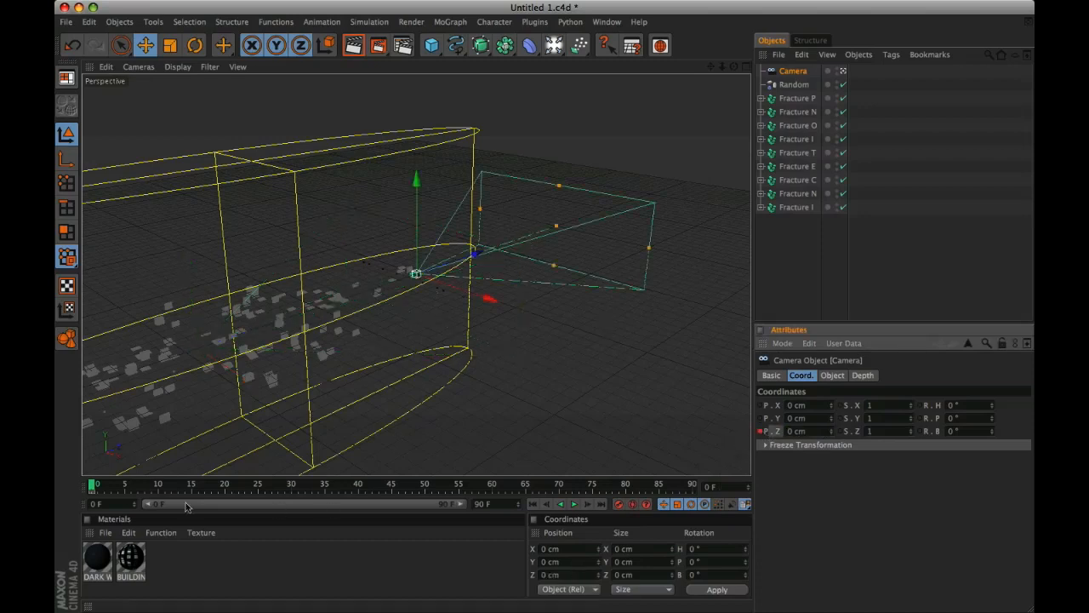
Step: Extend the animation to 97 frames and keyframe the camera's Z position at -2300 cm on the last frame
{"action": "left_click_drag", "start_coordinate": [92, 486], "coordinate": [714, 509]}
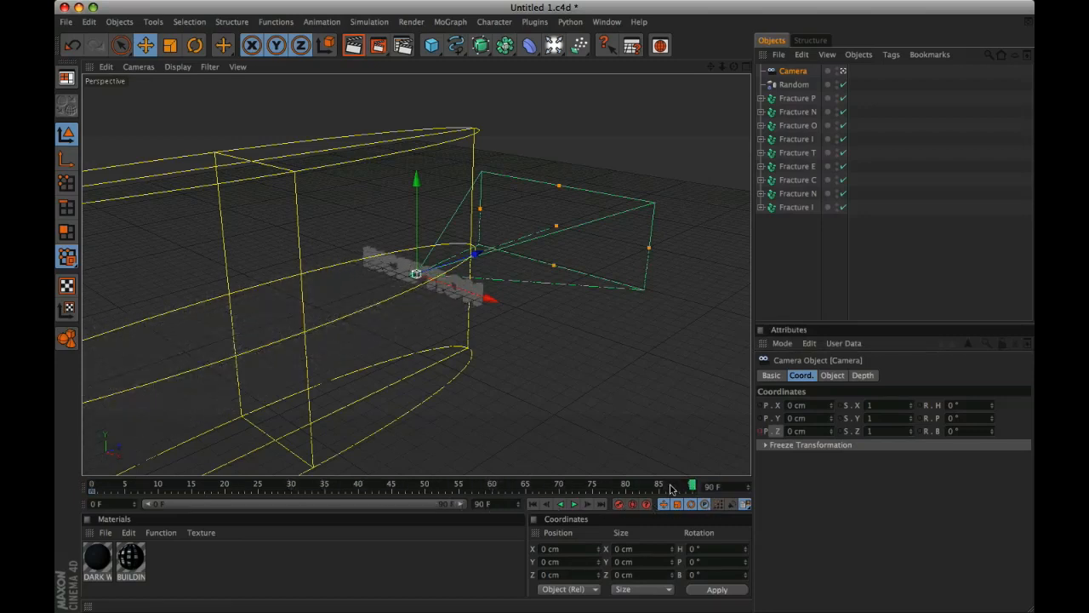
{"action": "key", "text": "Return"}
{"action": "left_click_drag", "start_coordinate": [442, 507], "coordinate": [515, 514]}
{"action": "left_click_drag", "start_coordinate": [645, 484], "coordinate": [692, 485]}
{"action": "left_click_drag", "start_coordinate": [806, 432], "coordinate": [789, 431]}
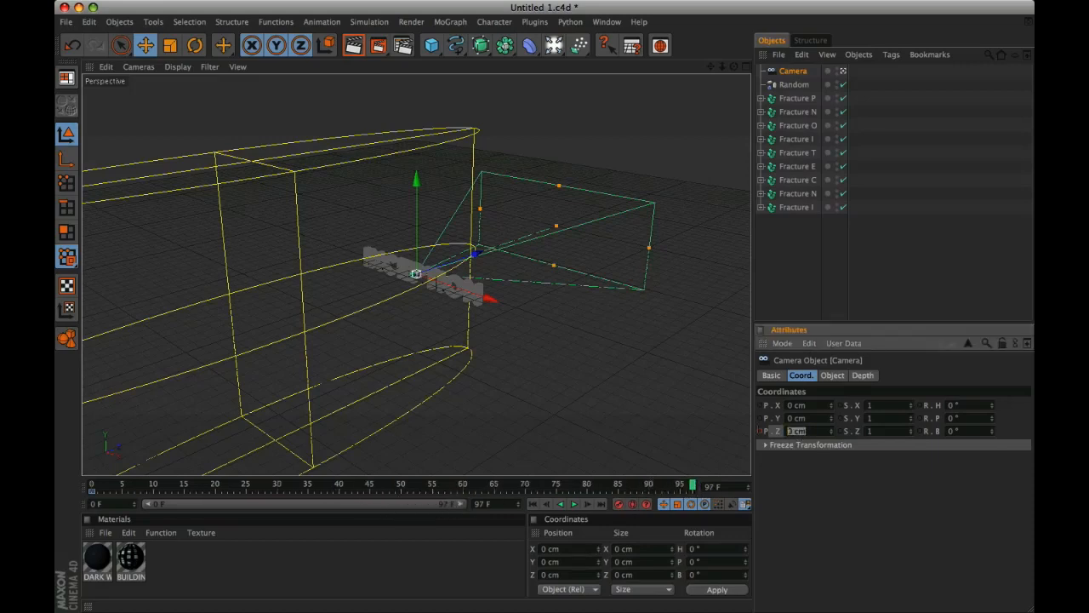
{"action": "type", "text": "-2300"}
{"action": "key", "text": "Return"}
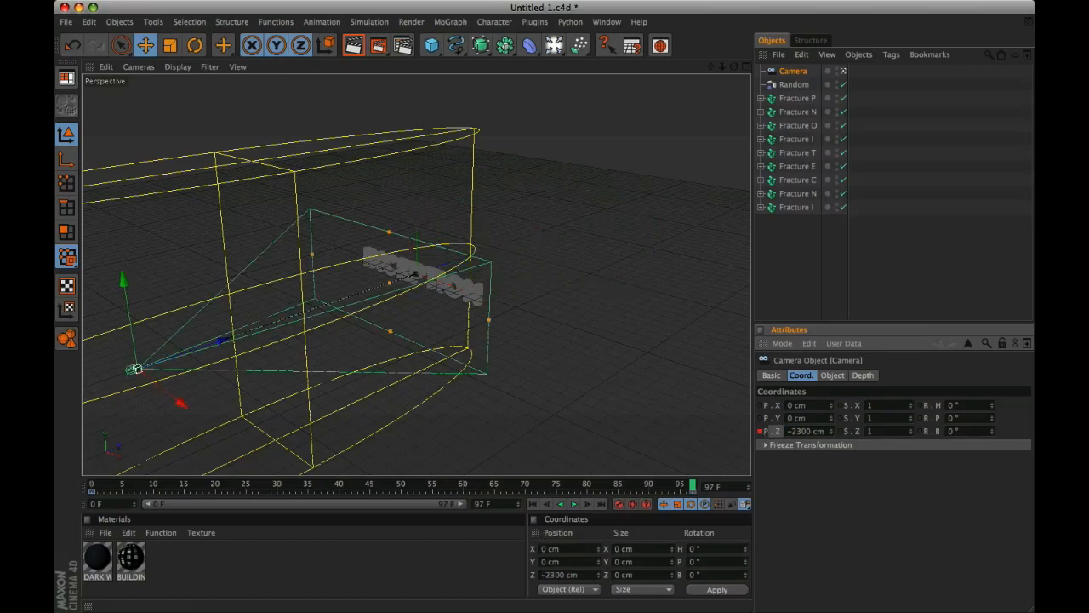
Step: Play the animation from the first frame to check the camera's pullback in both the free perspective and the camera view
{"action": "left_click", "coordinate": [532, 504]}
{"action": "left_click", "coordinate": [574, 504]}
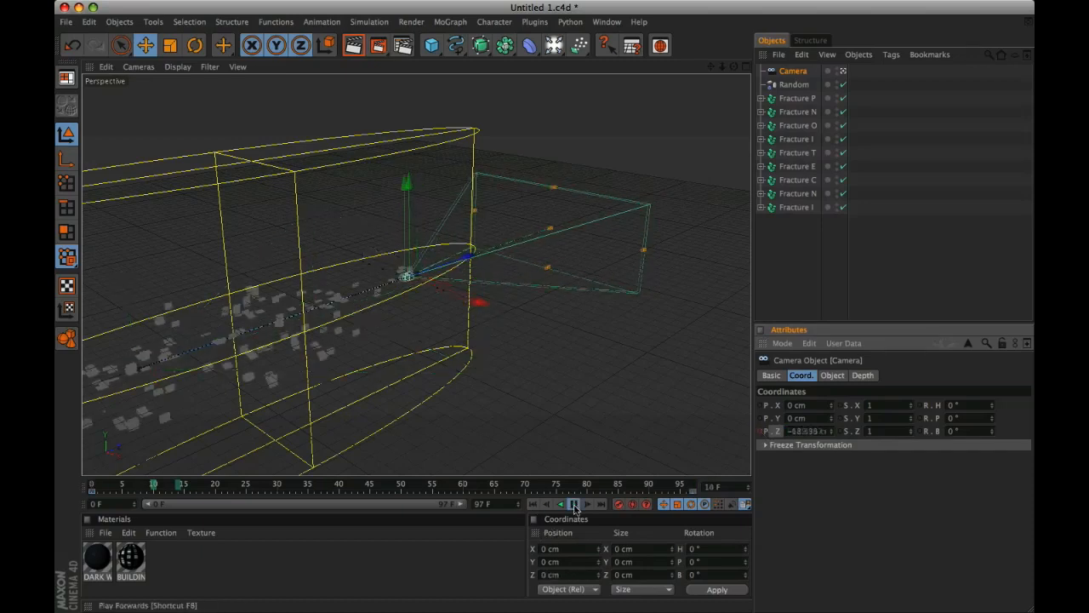
{"action": "left_click", "coordinate": [746, 68]}
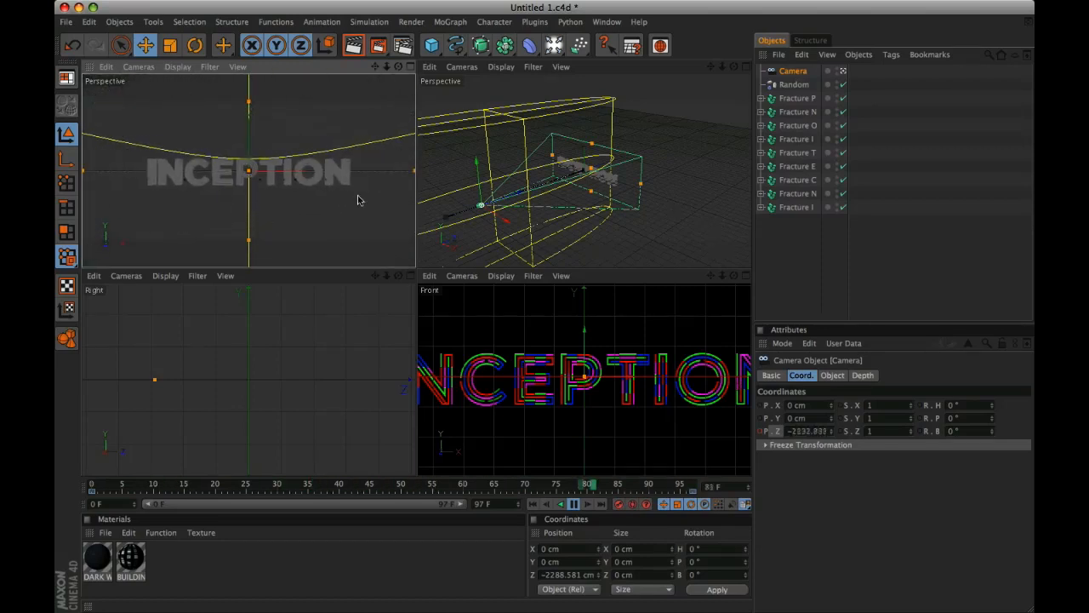
{"action": "left_click", "coordinate": [410, 66]}
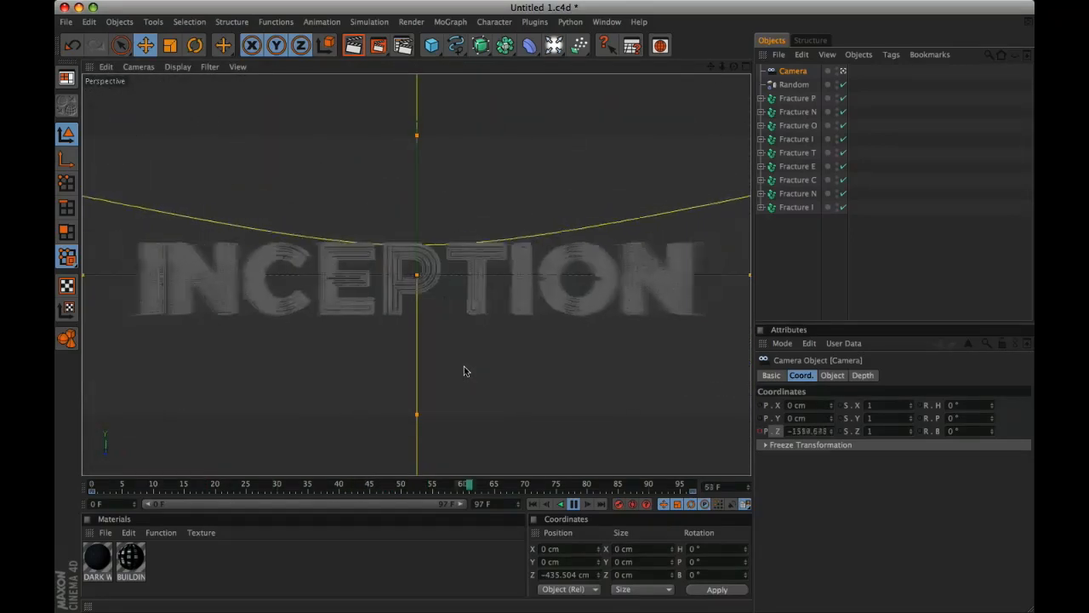
{"action": "left_click", "coordinate": [743, 67]}
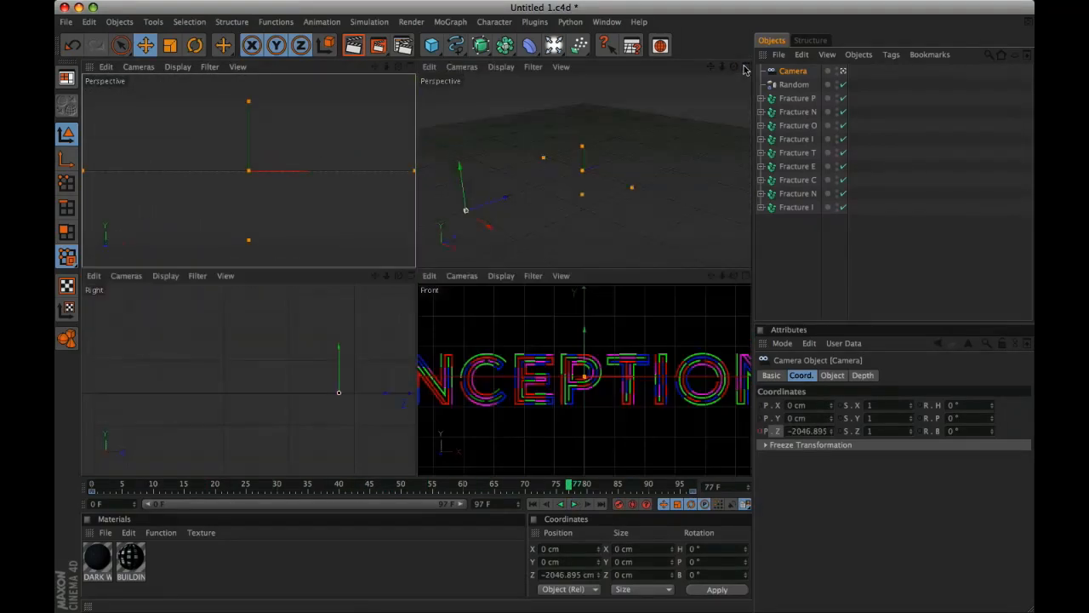
Step: Show the camera's F-curves and lengthen the tangent of the last Position Z key back to about frame 39
{"action": "right_click", "coordinate": [446, 221]}
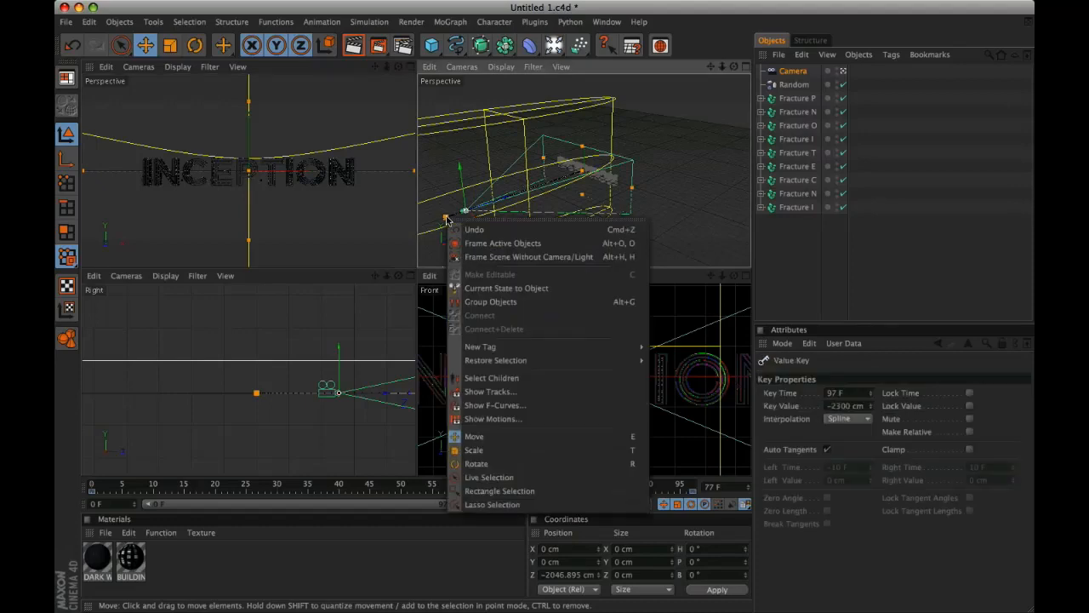
{"action": "left_click", "coordinate": [482, 403]}
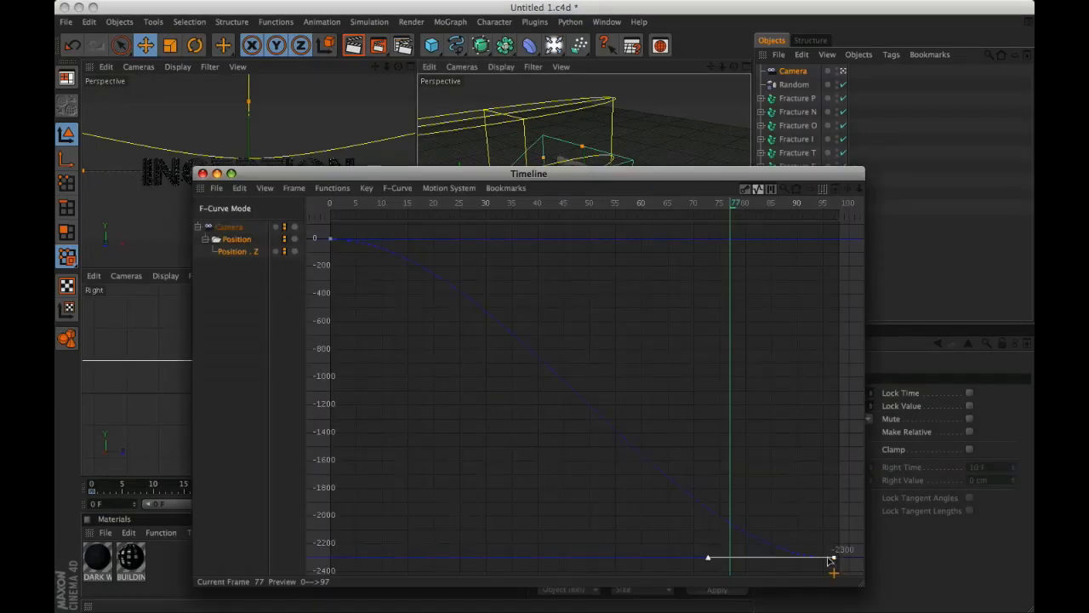
{"action": "left_click_drag", "start_coordinate": [706, 559], "coordinate": [605, 560]}
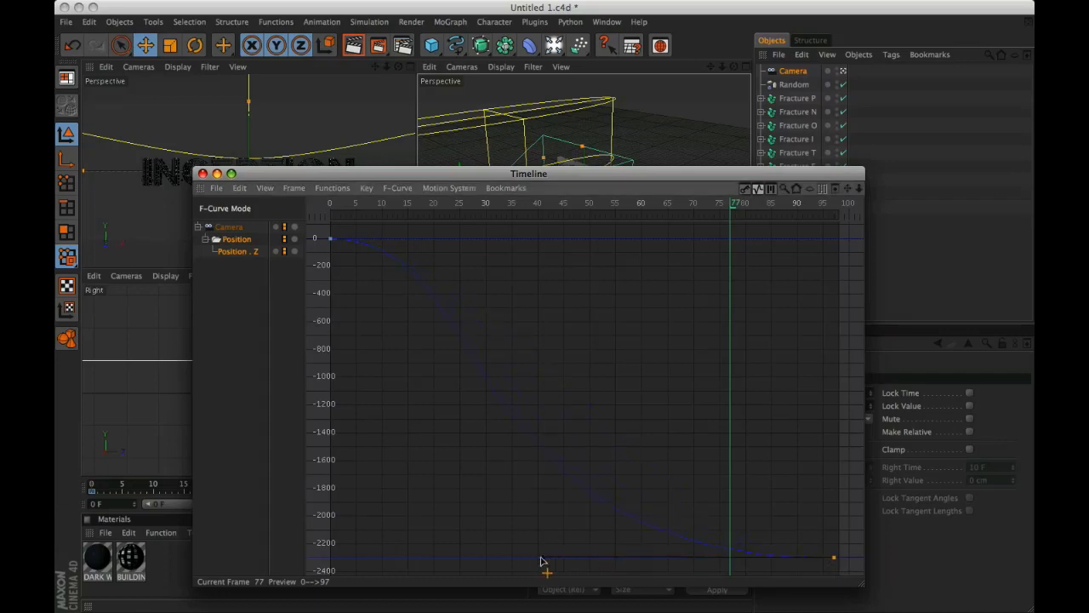
{"action": "left_click_drag", "start_coordinate": [531, 557], "coordinate": [532, 557]}
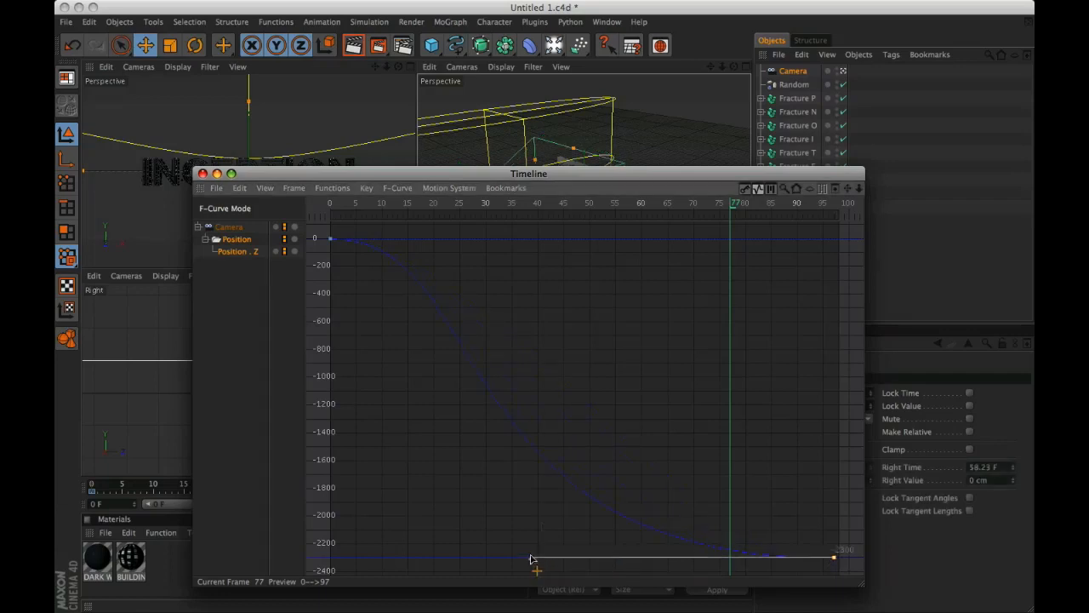
Step: Shorten the tangent of the first Position Z key to frame 0 for a fast start of the camera move
{"action": "left_click", "coordinate": [330, 238]}
{"action": "left_click_drag", "start_coordinate": [457, 239], "coordinate": [348, 257]}
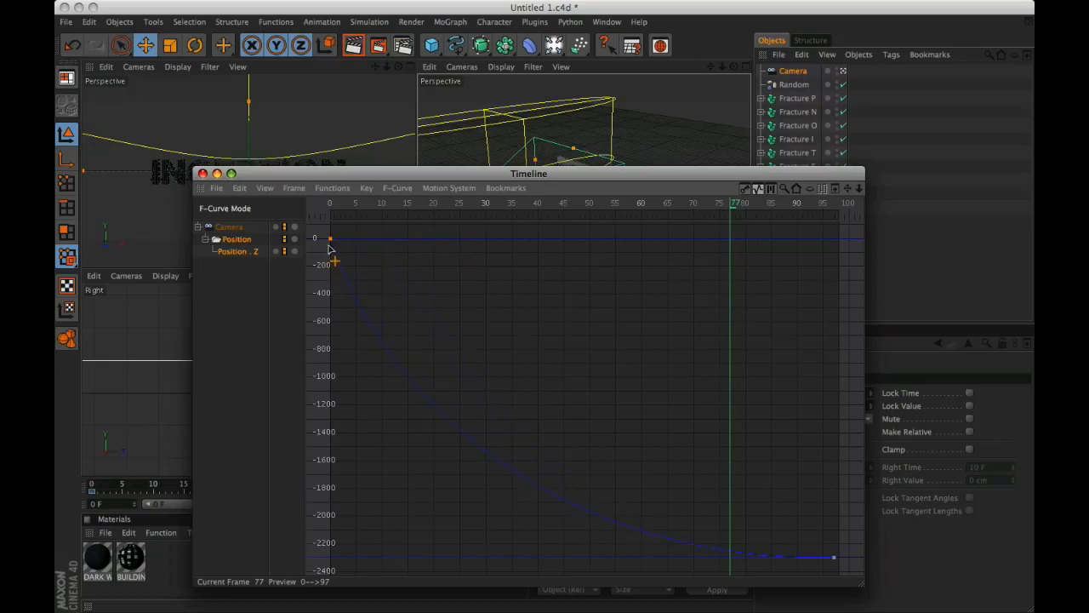
{"action": "left_click", "coordinate": [329, 240]}
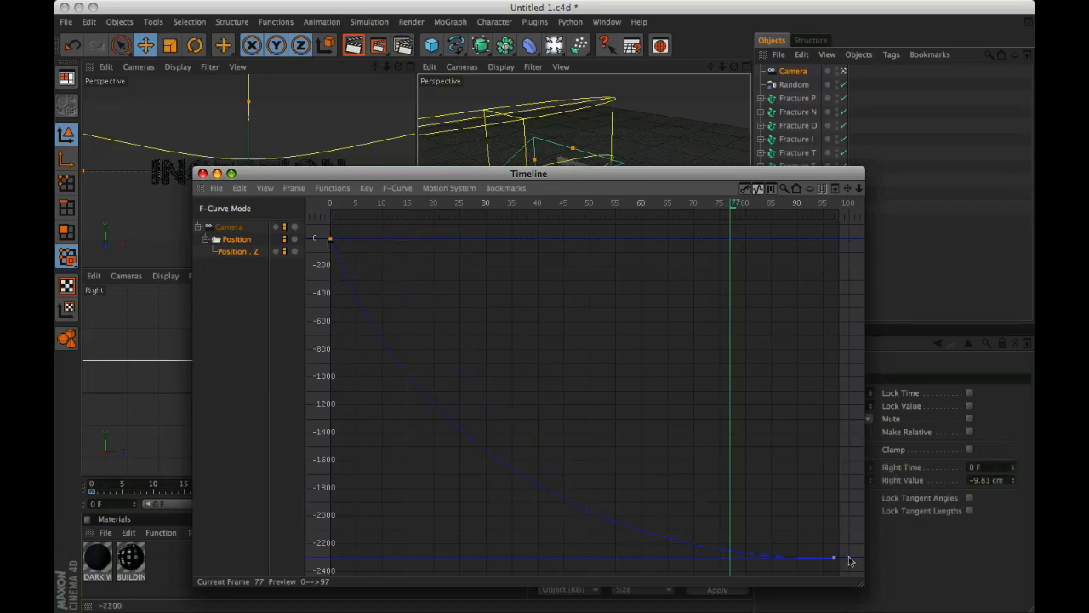
Step: Preview frame 60 and readjust the last Position Z key's tangent to reach about frame 40, finishing the camera's F-curve edits
{"action": "left_click_drag", "start_coordinate": [730, 208], "coordinate": [643, 209]}
{"action": "left_click_drag", "start_coordinate": [545, 173], "coordinate": [743, 157]}
{"action": "left_click_drag", "start_coordinate": [666, 160], "coordinate": [559, 131]}
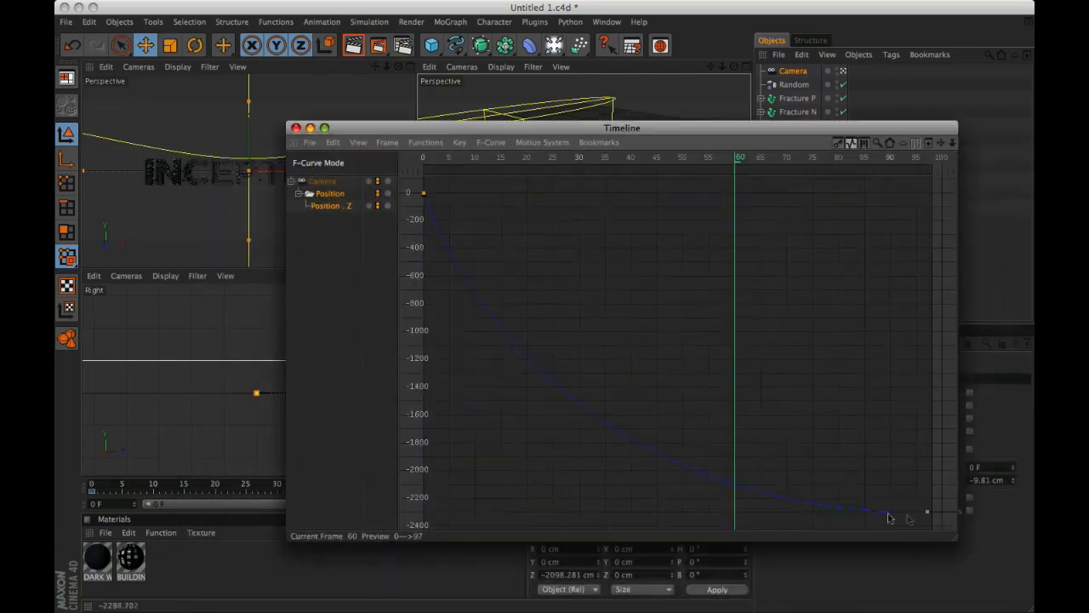
{"action": "left_click", "coordinate": [927, 513]}
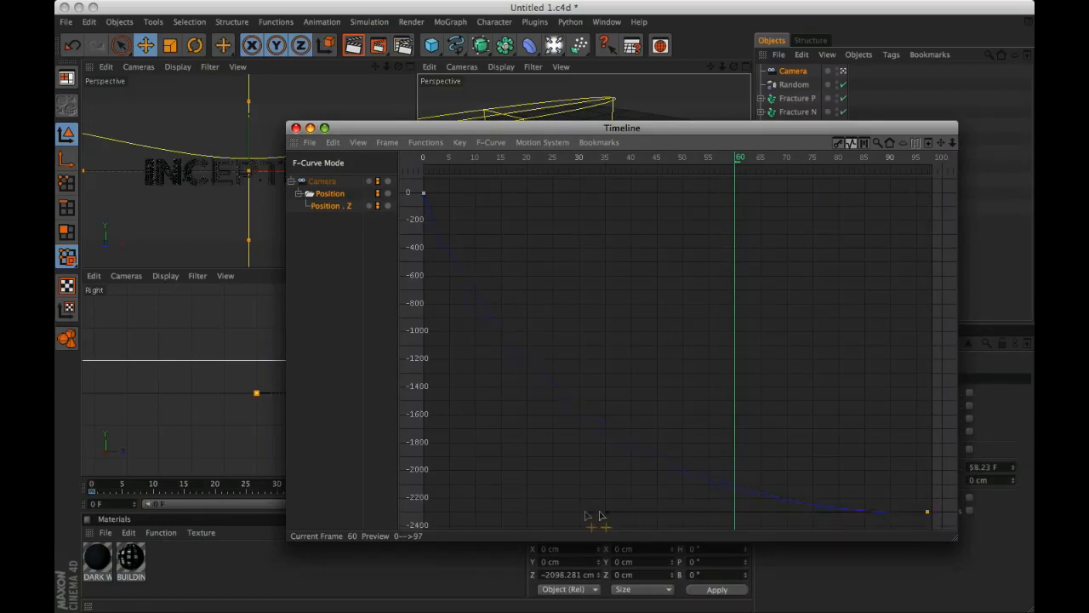
{"action": "left_click_drag", "start_coordinate": [555, 515], "coordinate": [628, 513]}
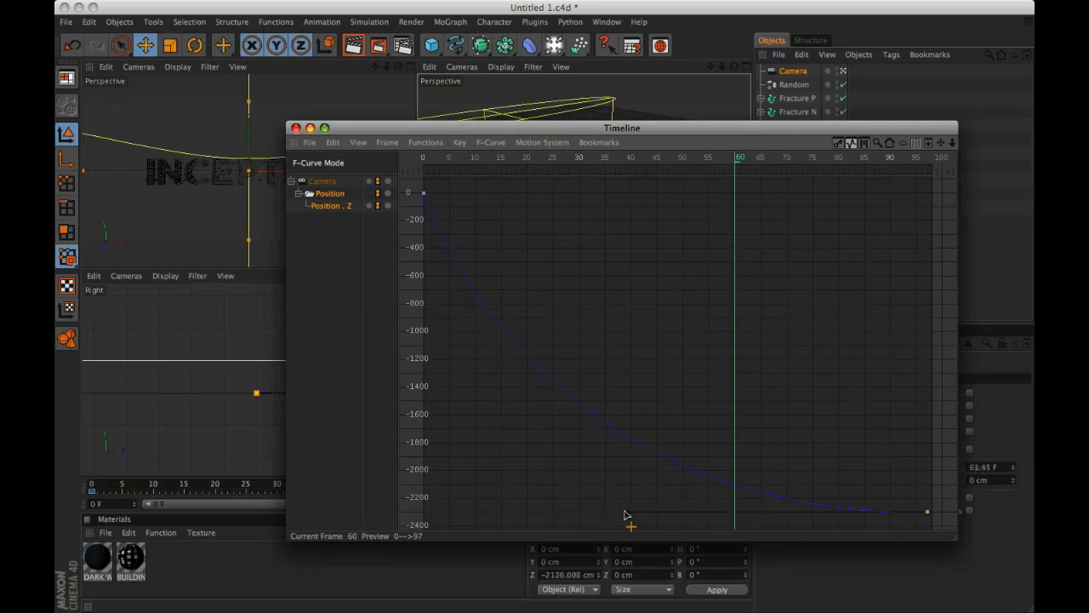
{"action": "left_click", "coordinate": [424, 194]}
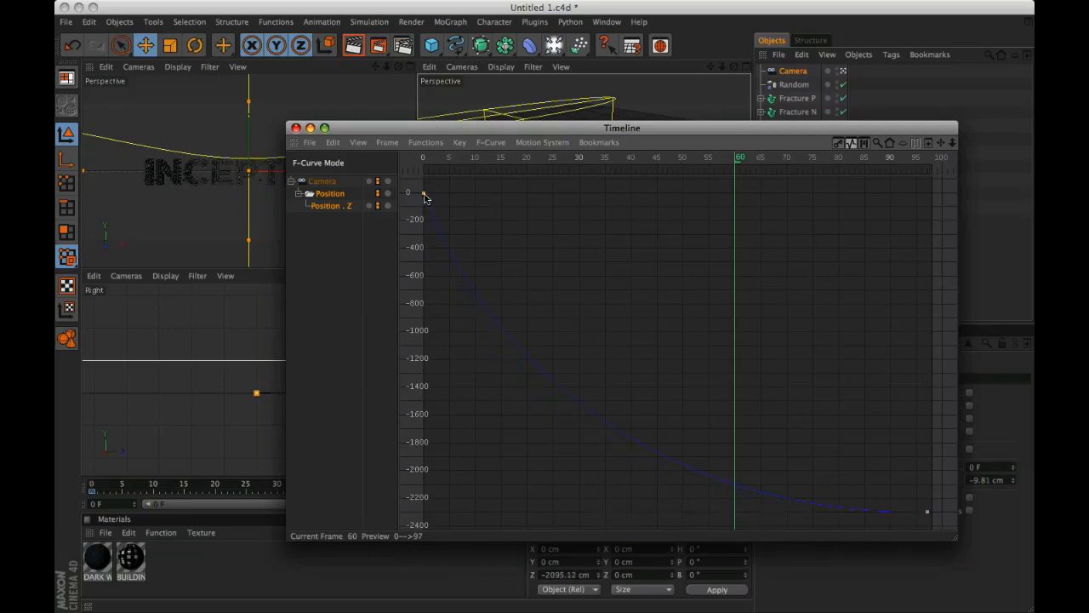
{"action": "left_click", "coordinate": [296, 129]}
Step: Play the animation from the first frame through the camera to check the eased pullback
{"action": "left_click", "coordinate": [410, 67]}
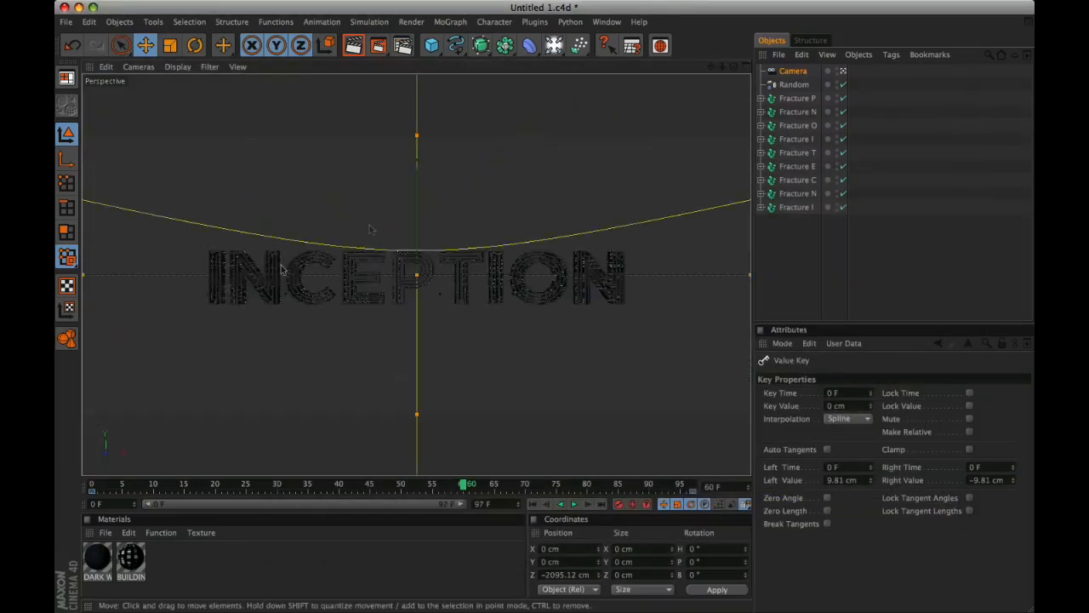
{"action": "left_click", "coordinate": [533, 503]}
{"action": "left_click", "coordinate": [574, 504]}
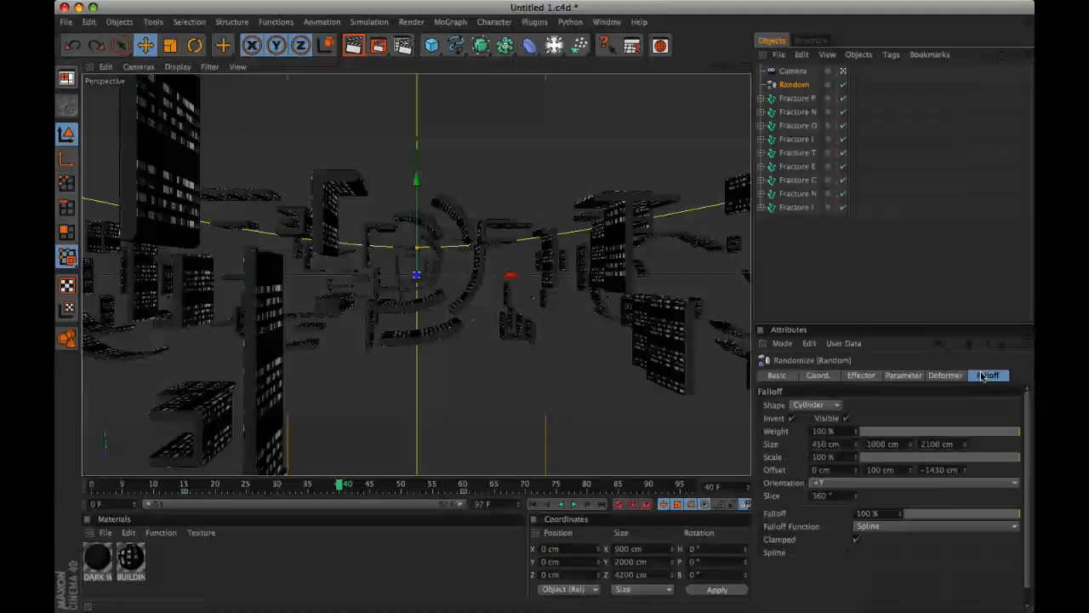
Step: Set the Random effector's Z position to 1250 cm, comparing the camera view with and without the offset
{"action": "left_click", "coordinate": [746, 67]}
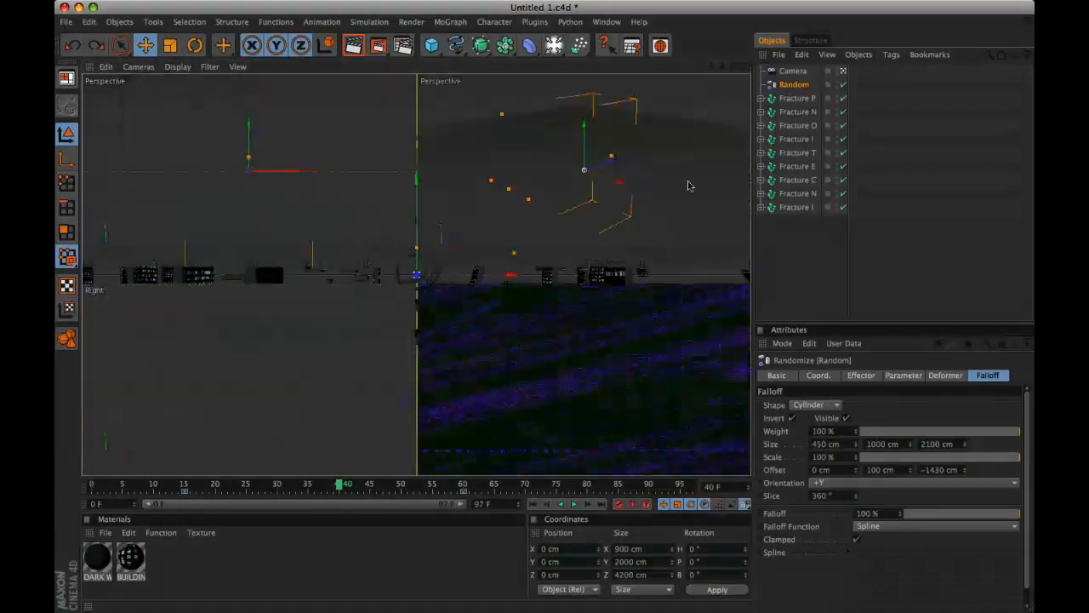
{"action": "left_click", "coordinate": [819, 375]}
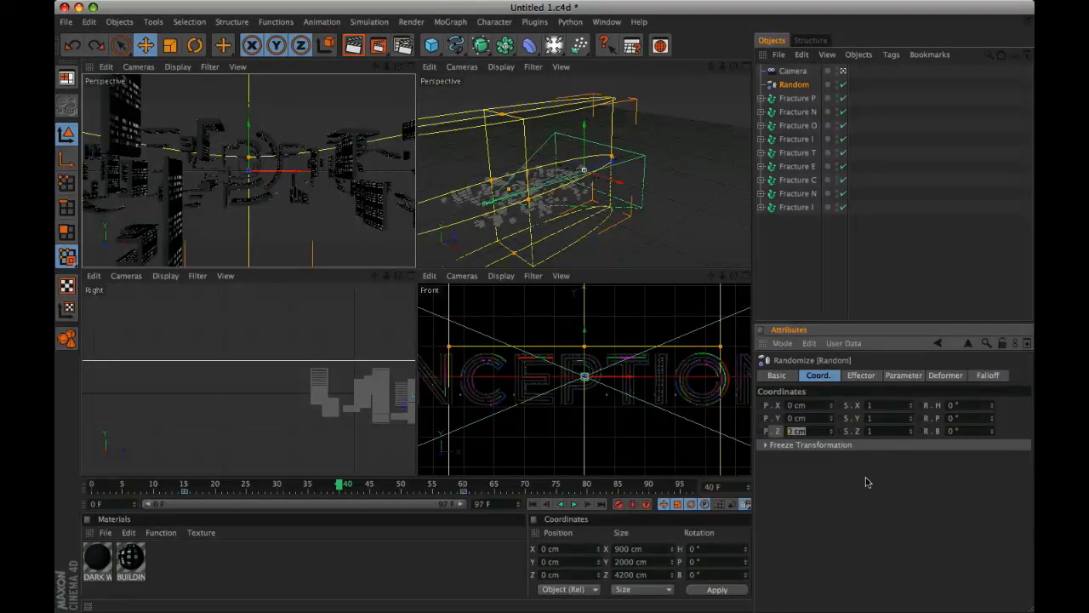
{"action": "type", "text": "1250"}
{"action": "key", "text": "Return"}
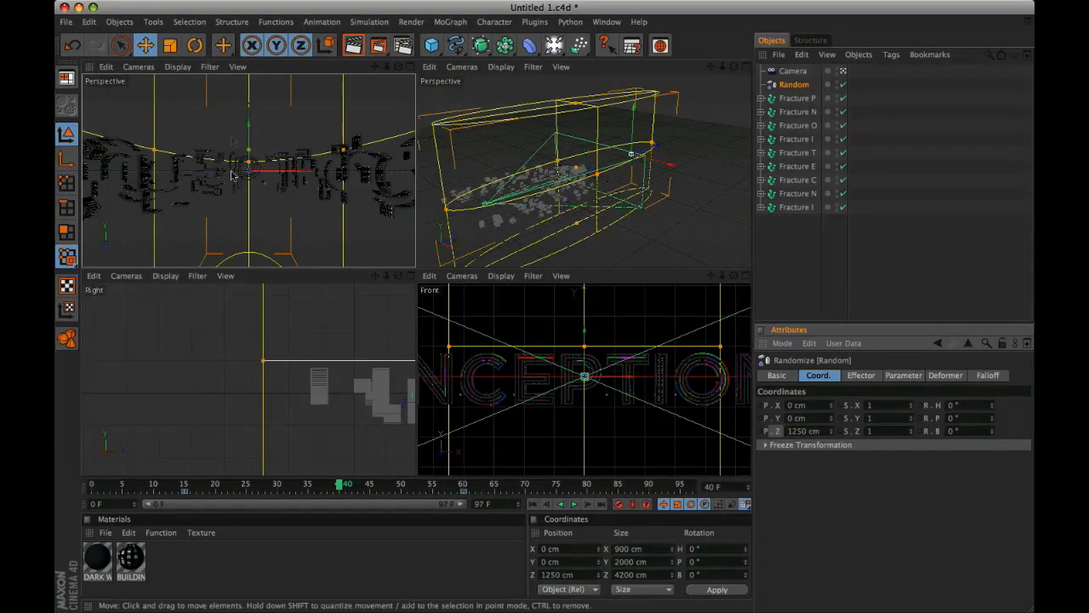
{"action": "left_click", "coordinate": [413, 66]}
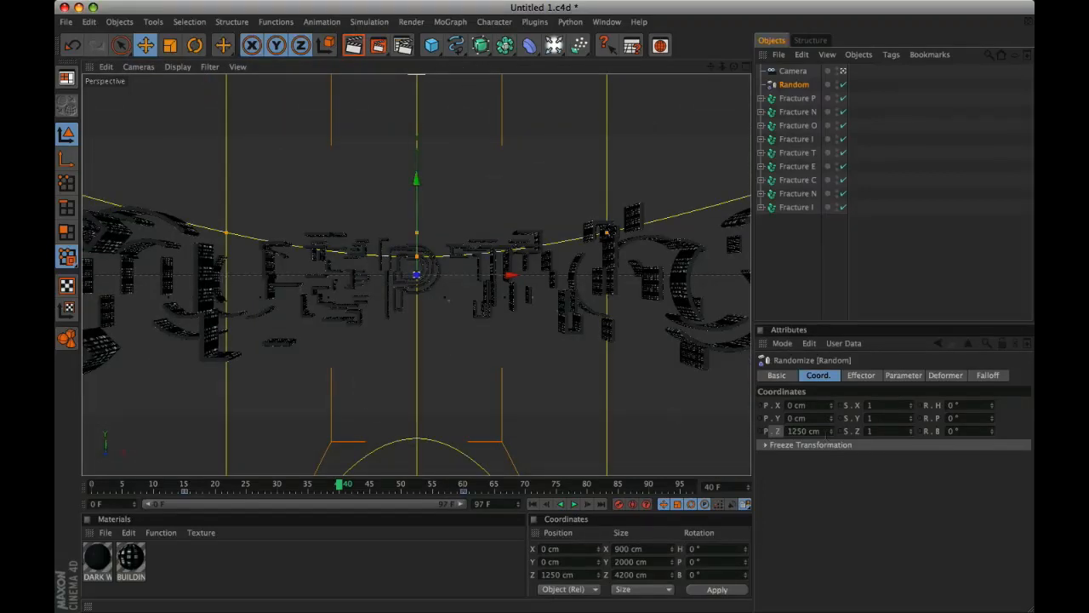
{"action": "key", "text": "super+z"}
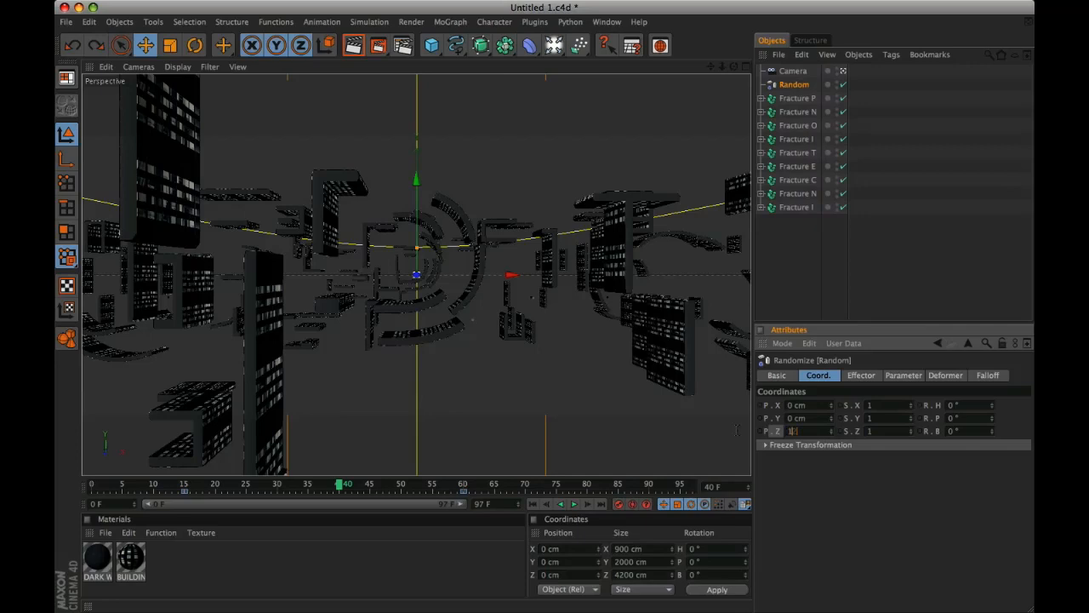
{"action": "key", "text": "Return"}
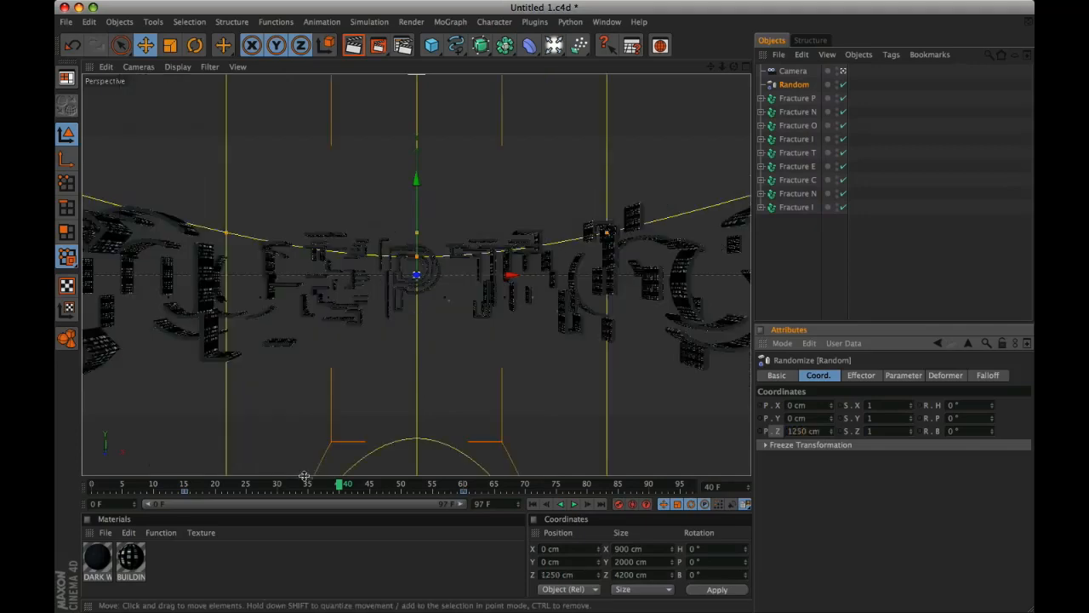
Step: Scrub between frames 5 and 85 in the camera view to check how the letters assemble with the offset effector
{"action": "left_click_drag", "start_coordinate": [339, 485], "coordinate": [430, 485]}
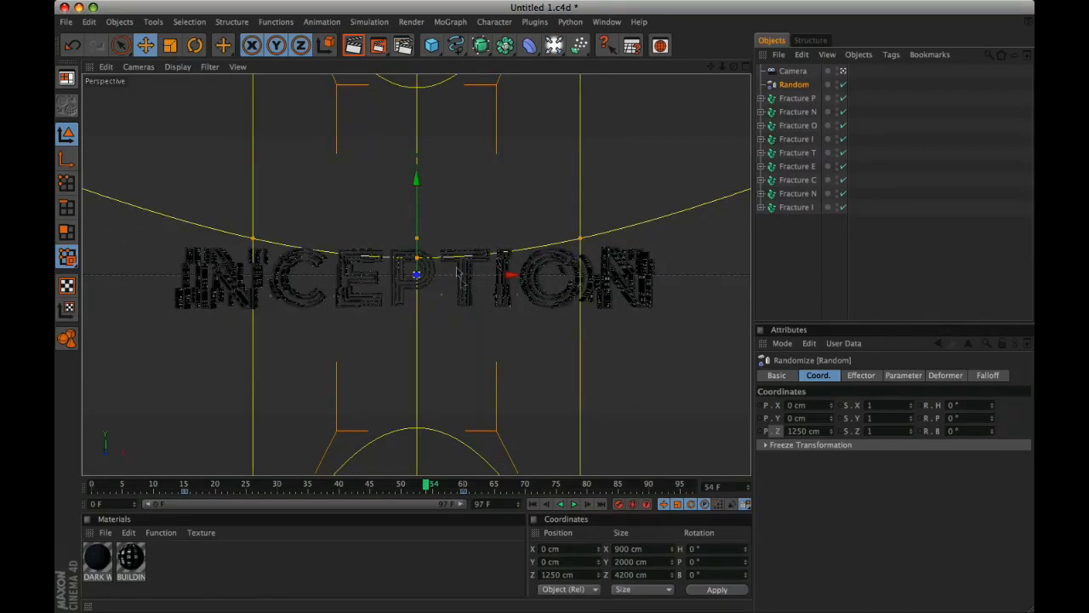
{"action": "left_click_drag", "start_coordinate": [419, 487], "coordinate": [617, 485]}
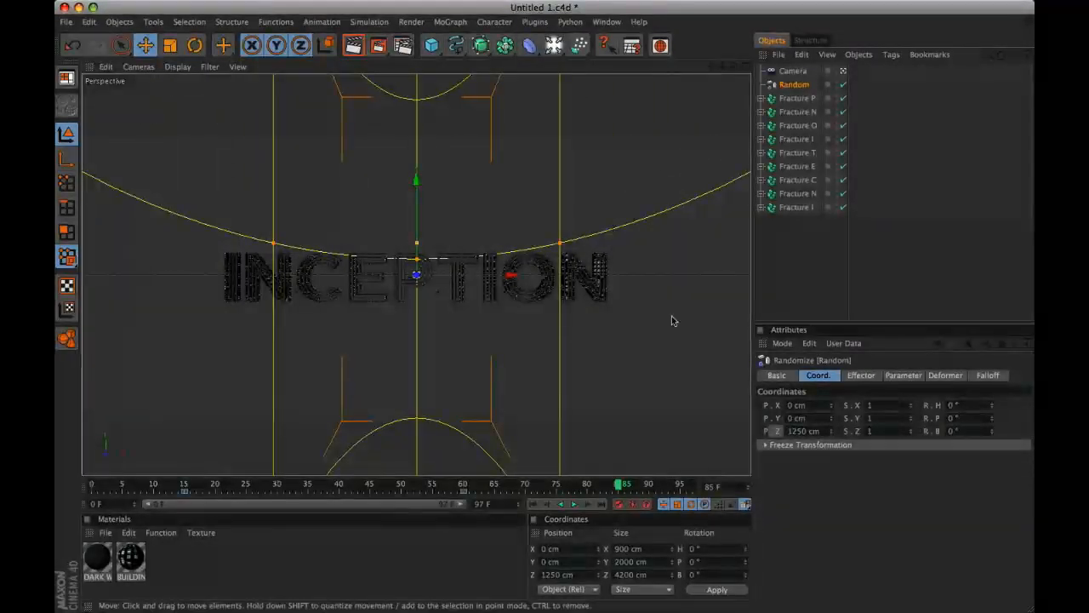
{"action": "left_click_drag", "start_coordinate": [619, 485], "coordinate": [464, 485]}
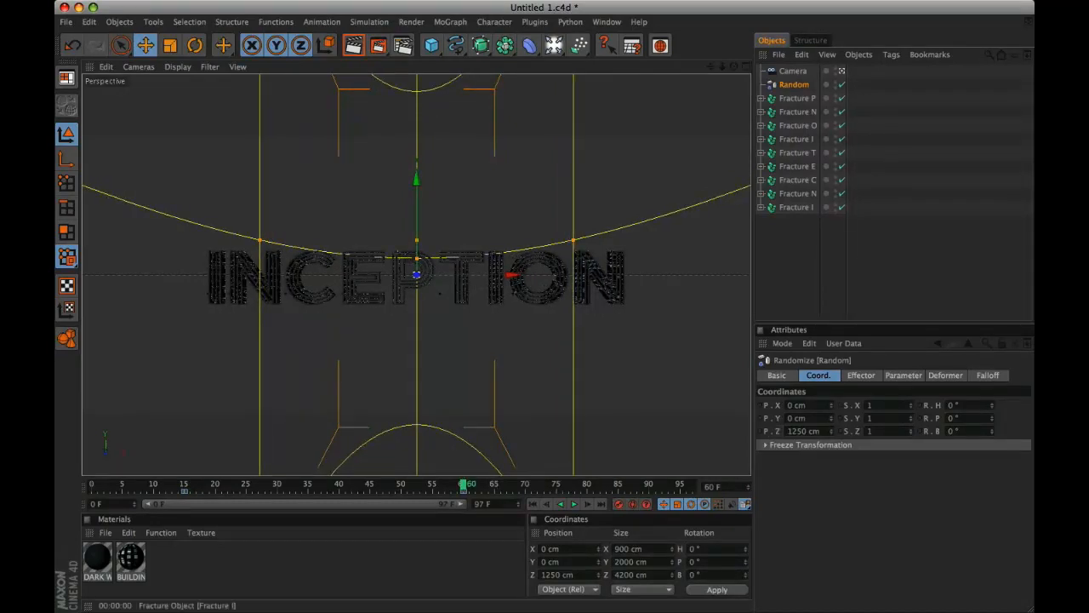
{"action": "left_click_drag", "start_coordinate": [440, 486], "coordinate": [124, 492]}
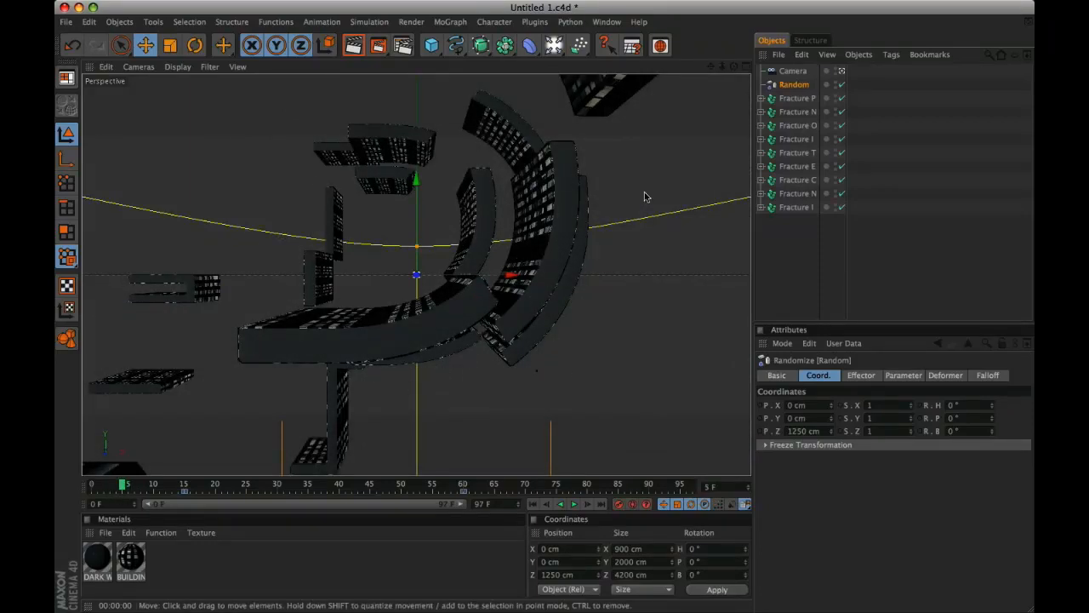
Step: Paste the Random P effector into the scene
{"action": "key", "text": "super+v"}
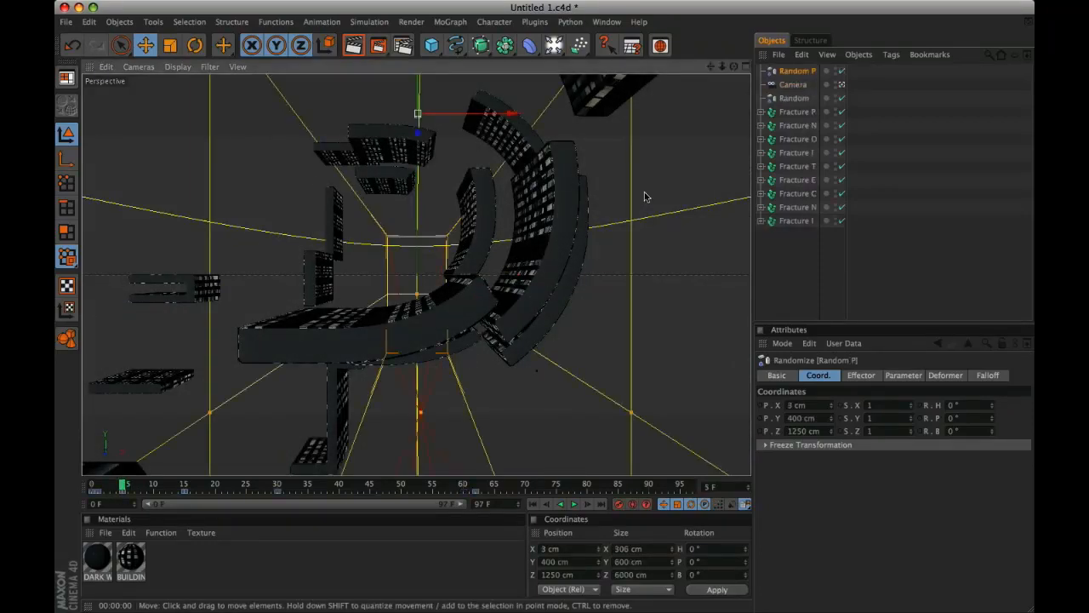
Step: Replace the Random effector on the Fracture P object with the Random P effector
{"action": "left_click", "coordinate": [797, 113]}
{"action": "left_click", "coordinate": [950, 376]}
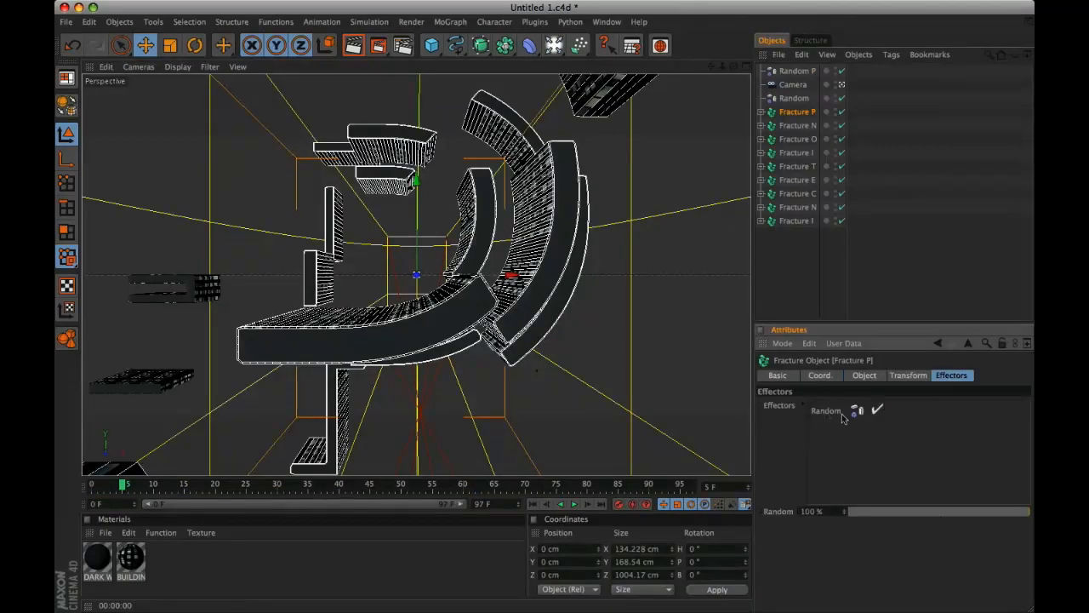
{"action": "key", "text": "Delete"}
{"action": "left_click_drag", "start_coordinate": [793, 73], "coordinate": [844, 412]}
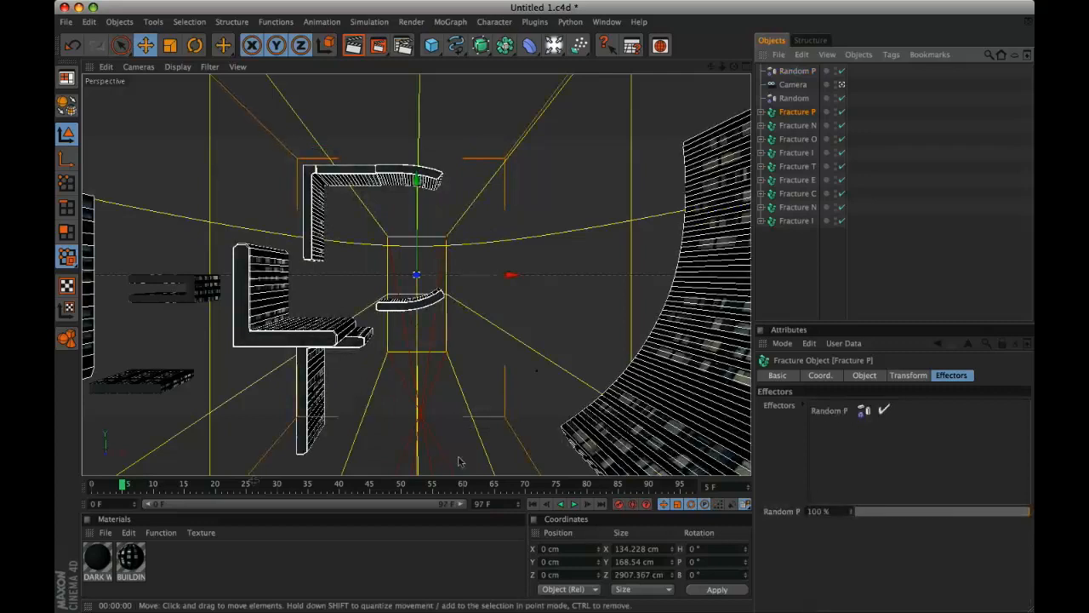
Step: Examine the Random P effector's parameters and keyframed falloff while scrubbing and playing through the letter animation
{"action": "left_click", "coordinate": [795, 72]}
{"action": "left_click_drag", "start_coordinate": [123, 486], "coordinate": [93, 483]}
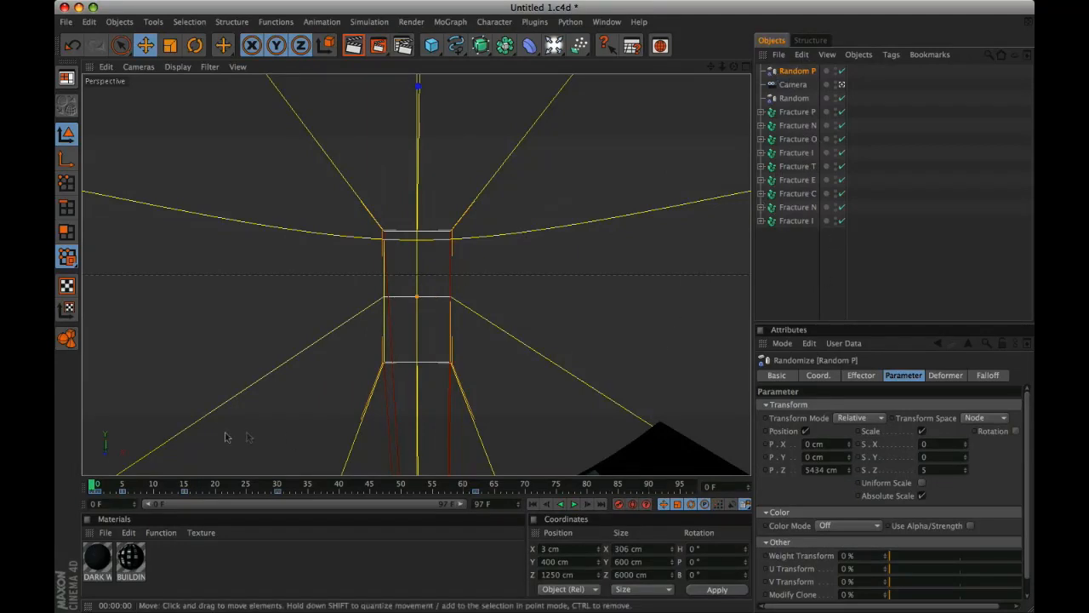
{"action": "mouse_move", "coordinate": [92, 485]}
{"action": "left_mouse_down"}
{"action": "mouse_move", "coordinate": [194, 495]}
{"action": "mouse_move", "coordinate": [92, 487]}
{"action": "left_mouse_up"}
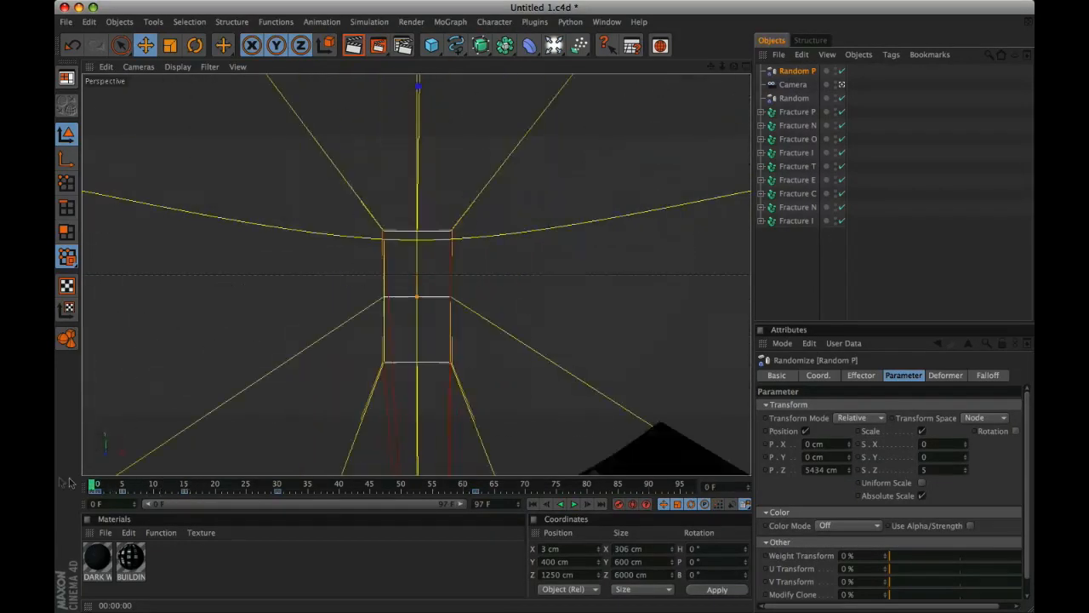
{"action": "left_click", "coordinate": [988, 375]}
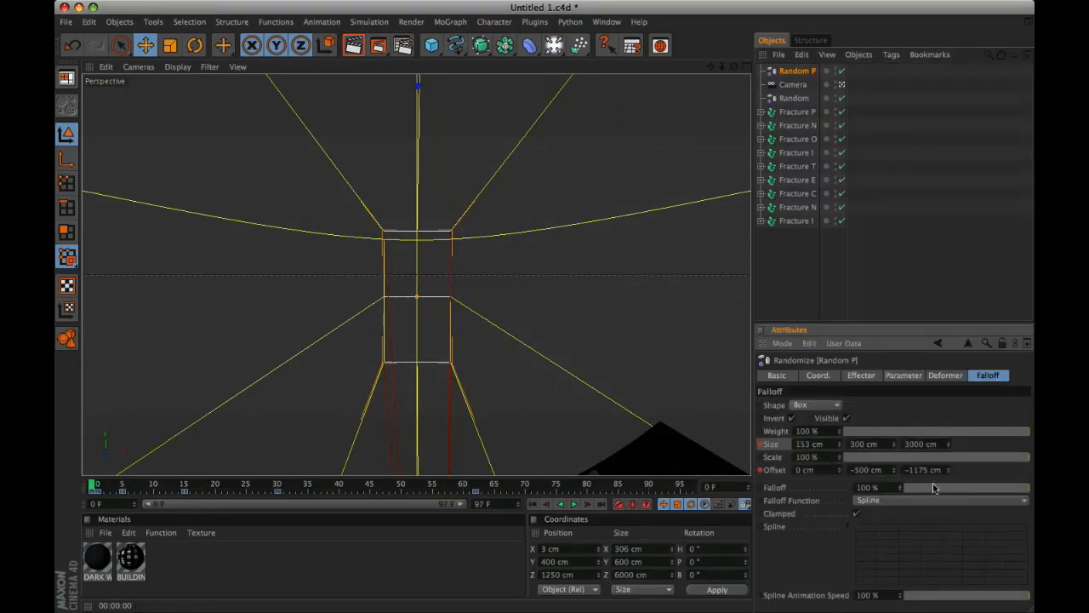
{"action": "left_click_drag", "start_coordinate": [93, 487], "coordinate": [214, 506]}
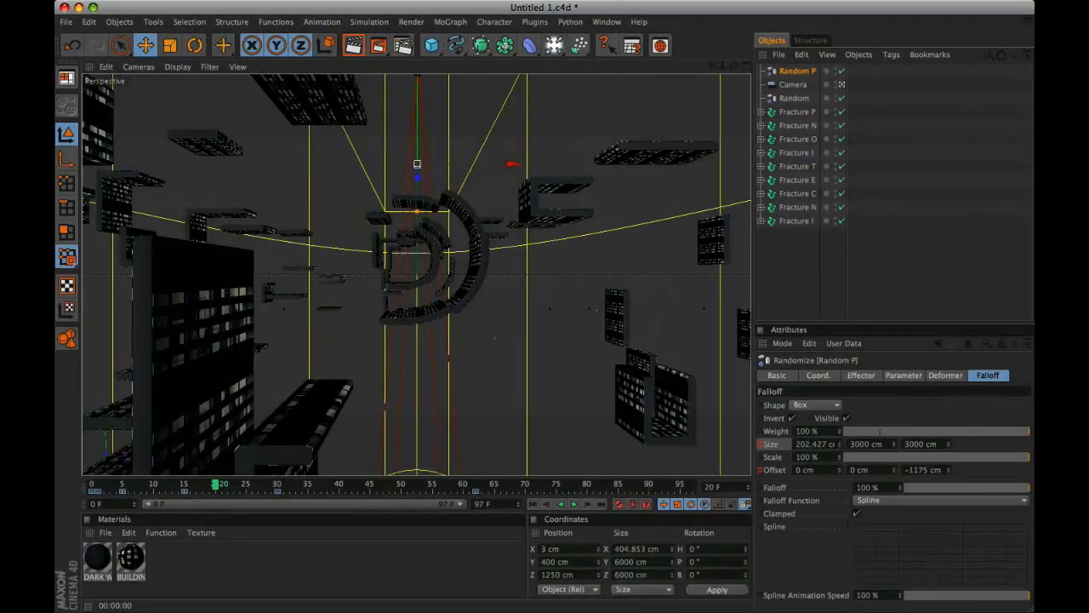
{"action": "left_click_drag", "start_coordinate": [214, 485], "coordinate": [246, 485]}
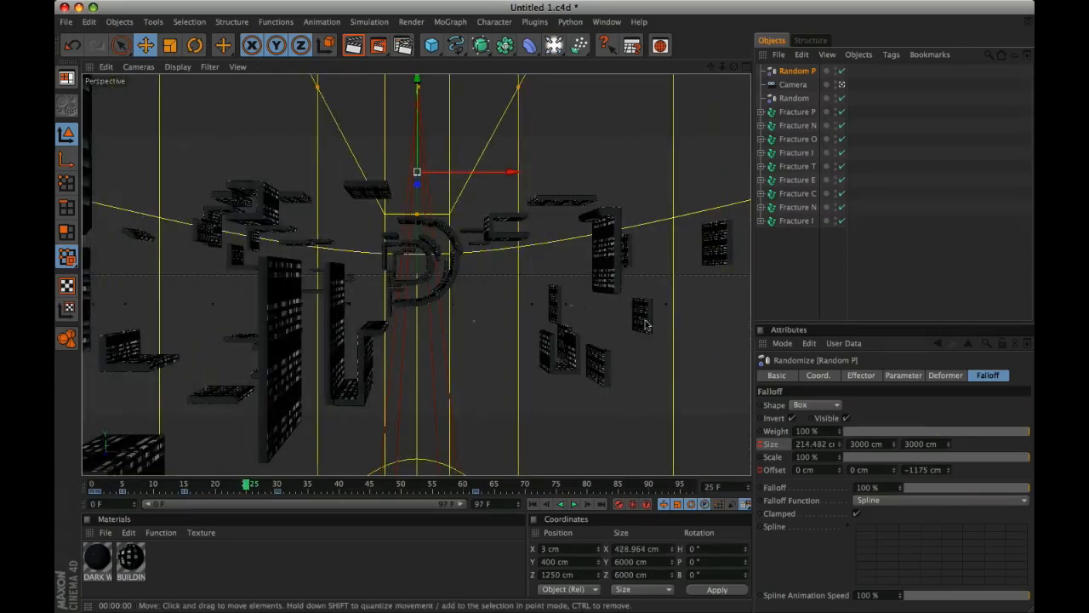
{"action": "left_click_drag", "start_coordinate": [248, 485], "coordinate": [104, 485]}
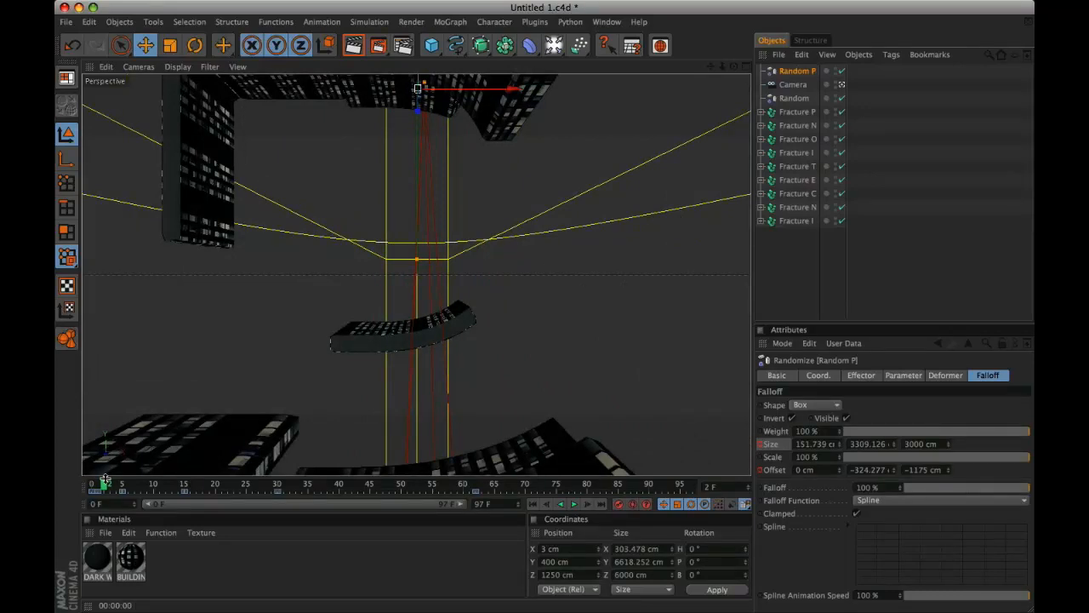
{"action": "left_click_drag", "start_coordinate": [104, 485], "coordinate": [93, 485]}
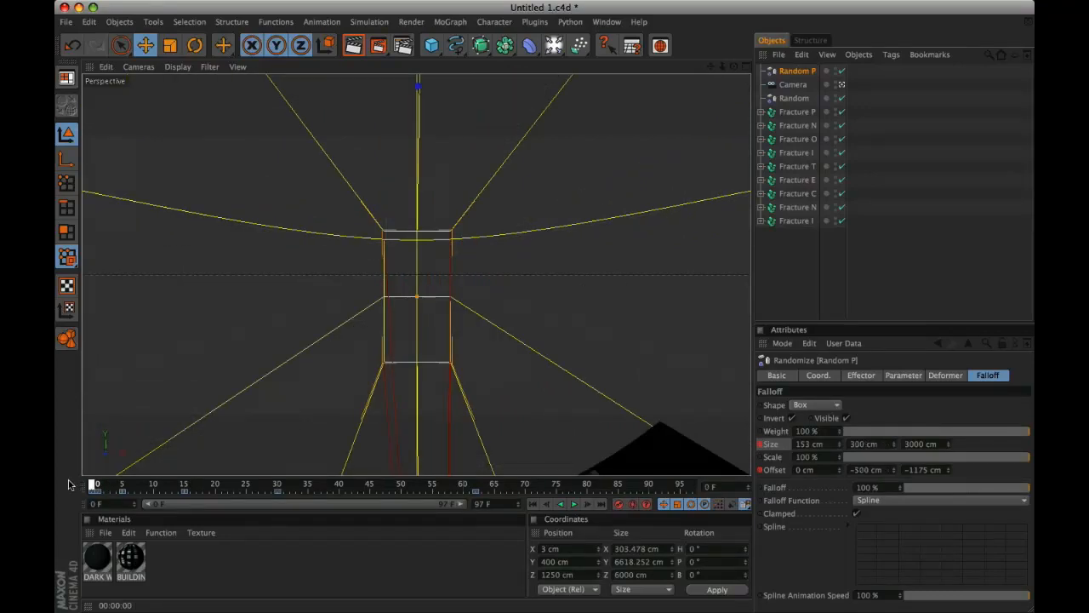
{"action": "left_click", "coordinate": [573, 506]}
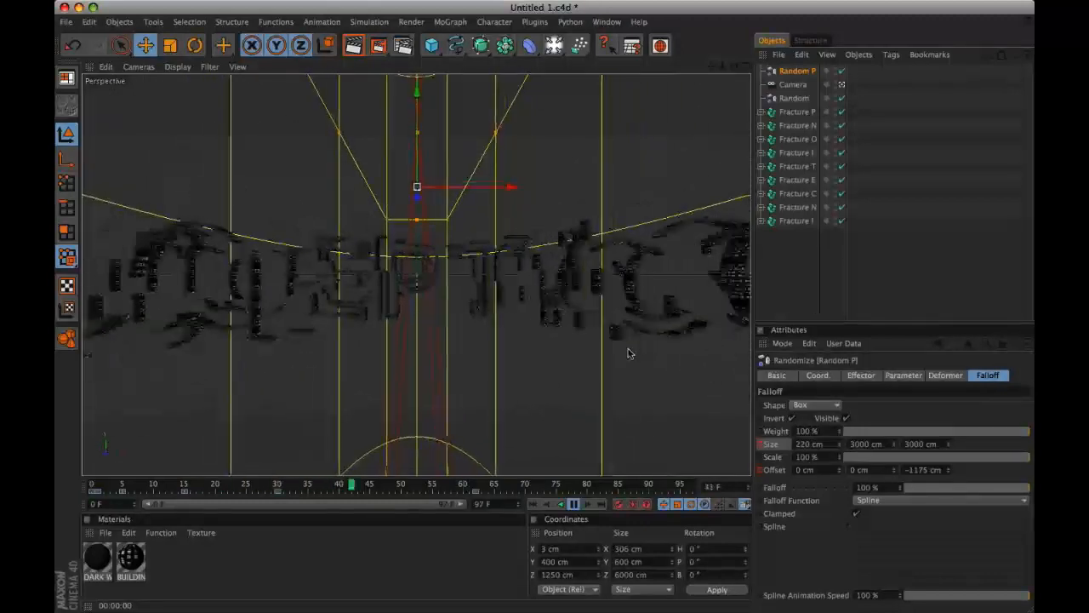
{"action": "left_click", "coordinate": [574, 505]}
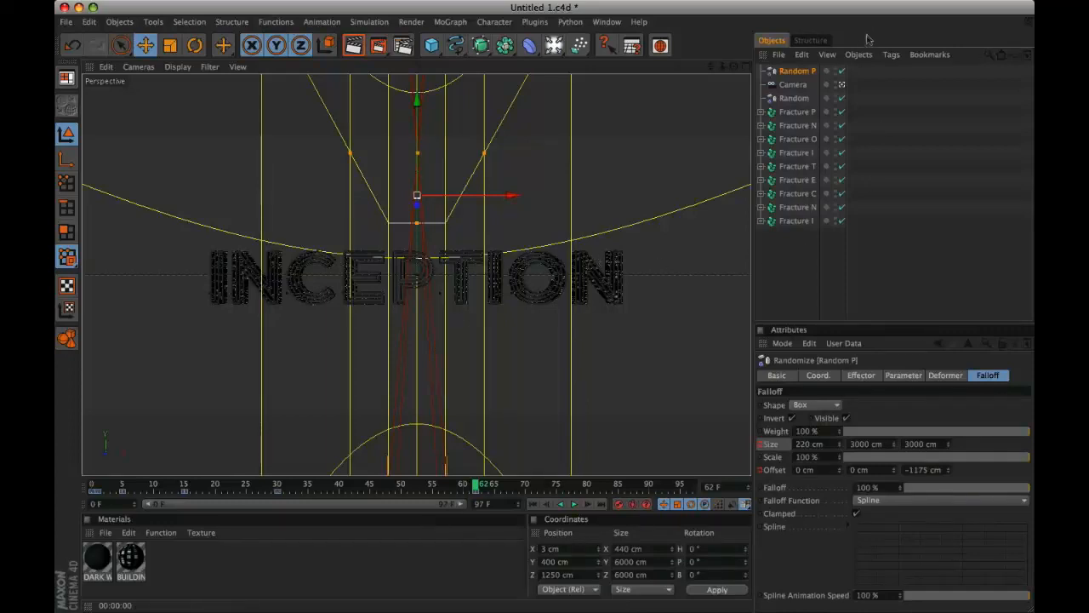
Step: Hide the Random P and Random effectors in the viewport
{"action": "left_click", "coordinate": [826, 85]}
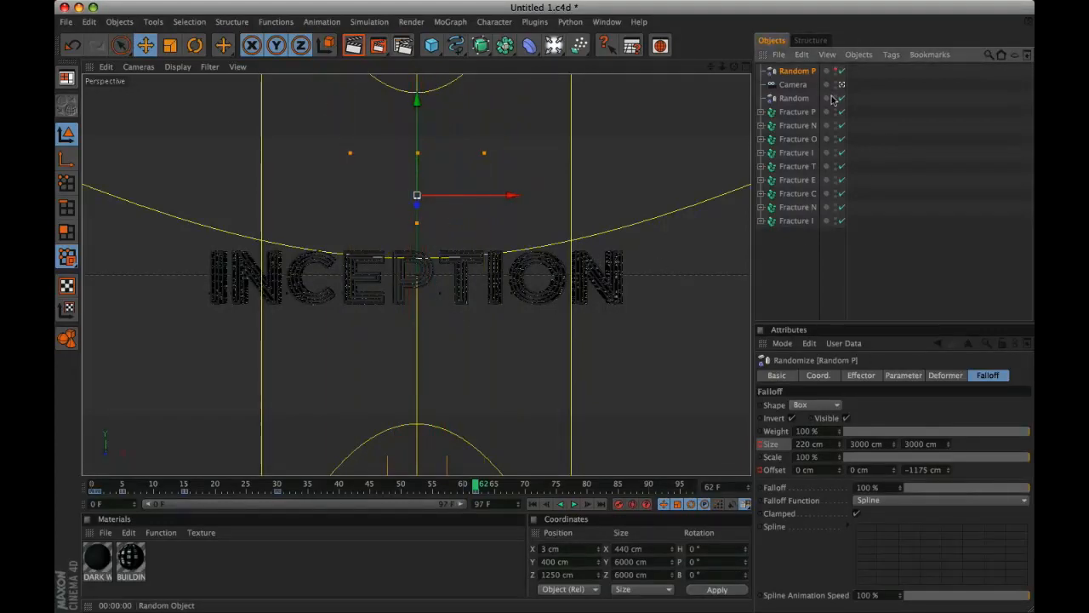
{"action": "left_click", "coordinate": [825, 99]}
{"action": "left_click", "coordinate": [826, 99]}
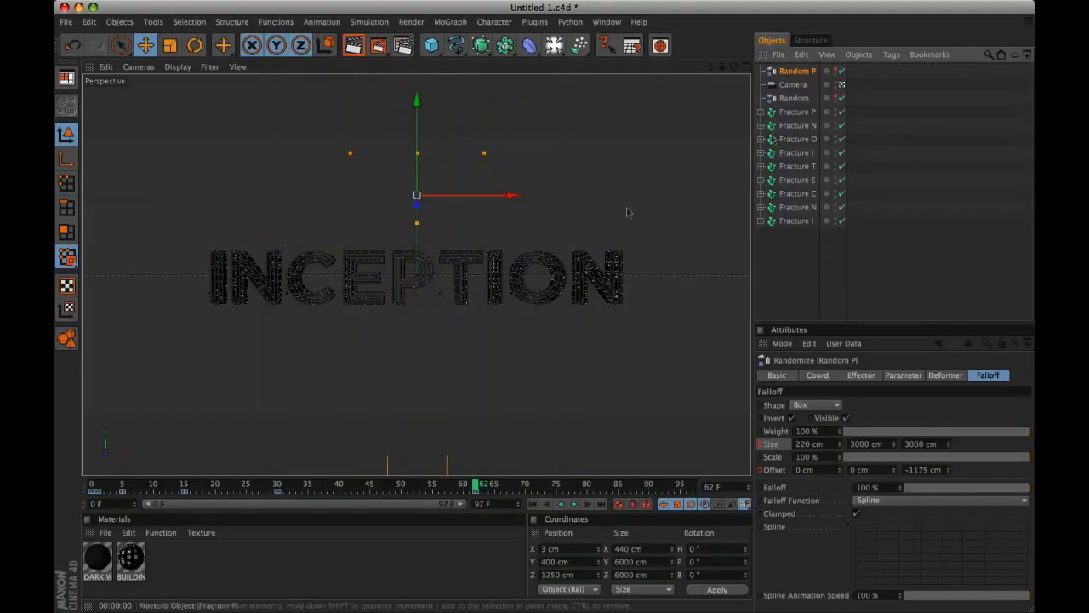
Step: Play the animation from the first frame with nothing selected to review how the title assembles
{"action": "left_click", "coordinate": [533, 504]}
{"action": "left_click", "coordinate": [573, 504]}
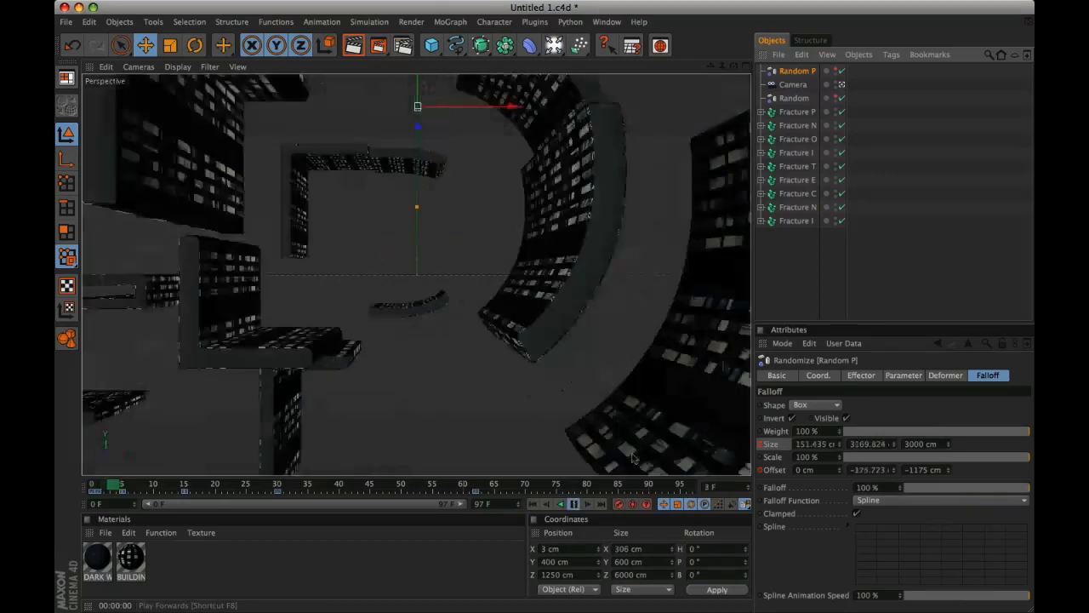
{"action": "left_click", "coordinate": [785, 292]}
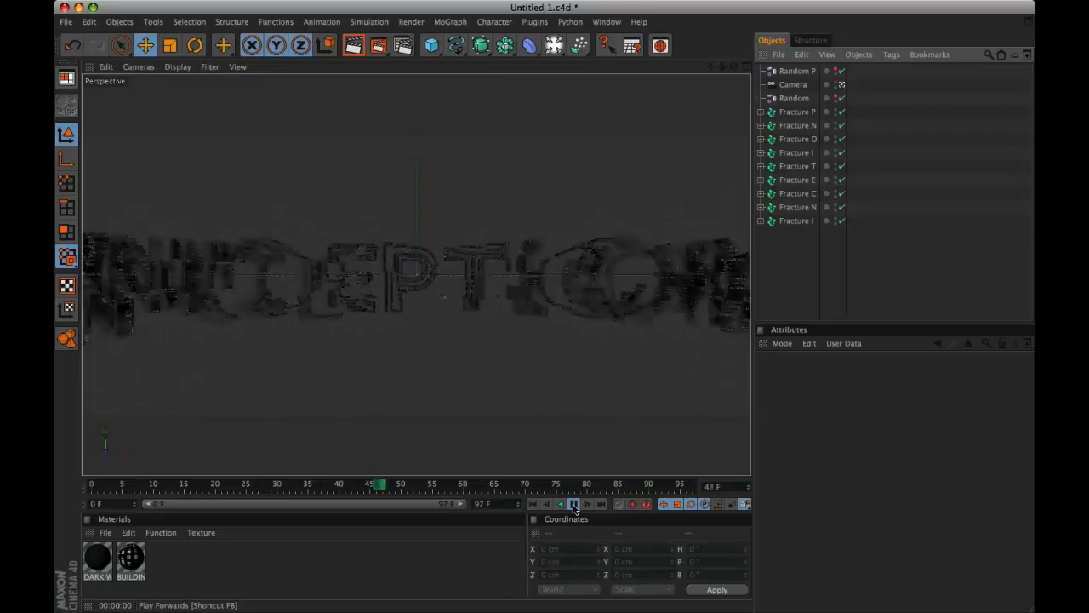
{"action": "left_click", "coordinate": [573, 503]}
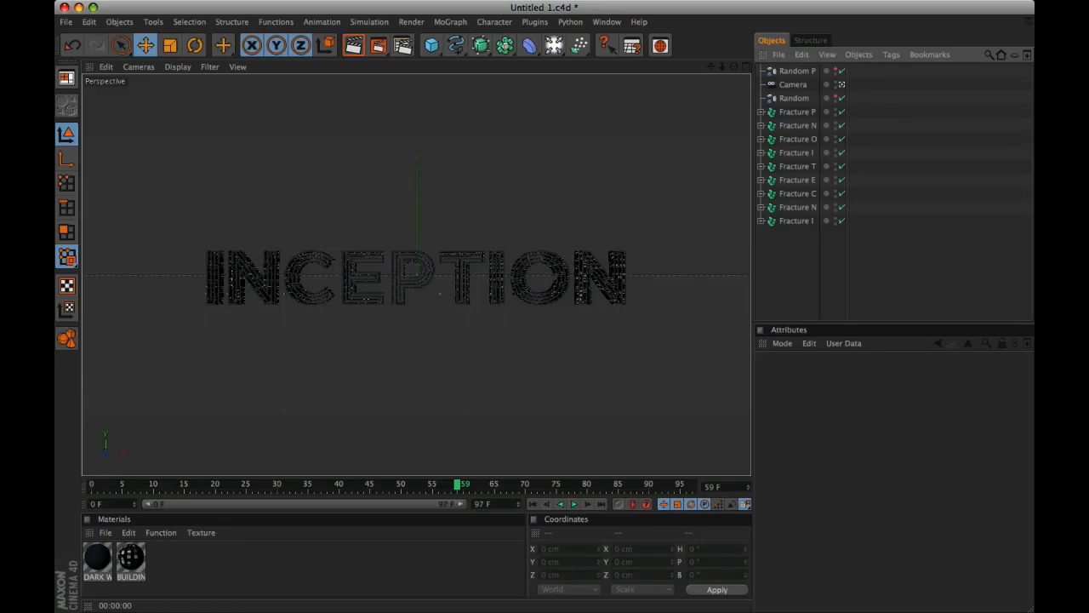
Step: Add a light to the scene, change its type to Area and choose its shadow setting
{"action": "left_click", "coordinate": [554, 45]}
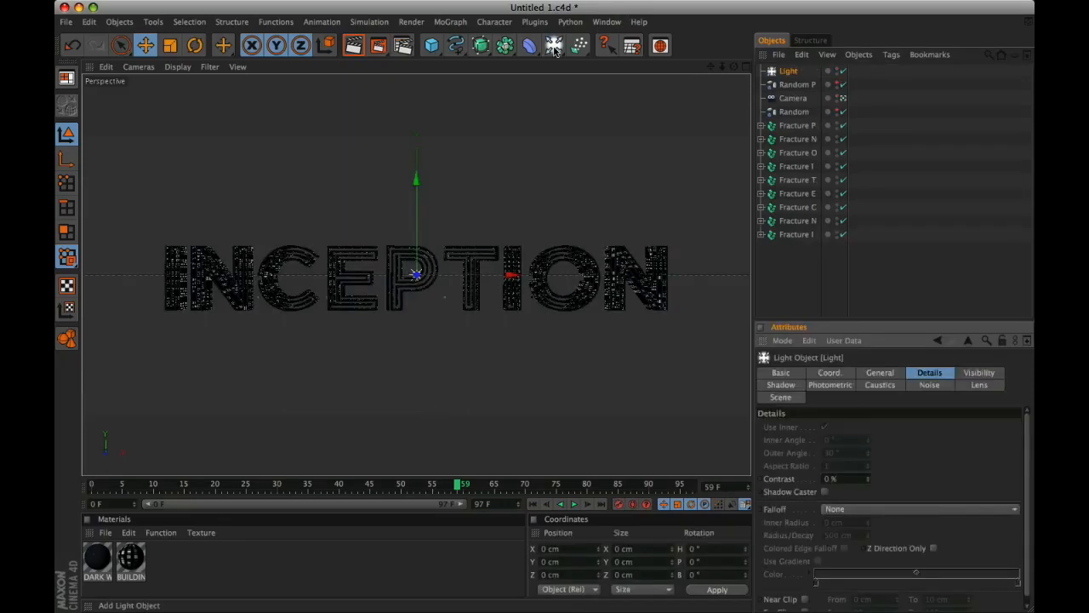
{"action": "left_click", "coordinate": [876, 373]}
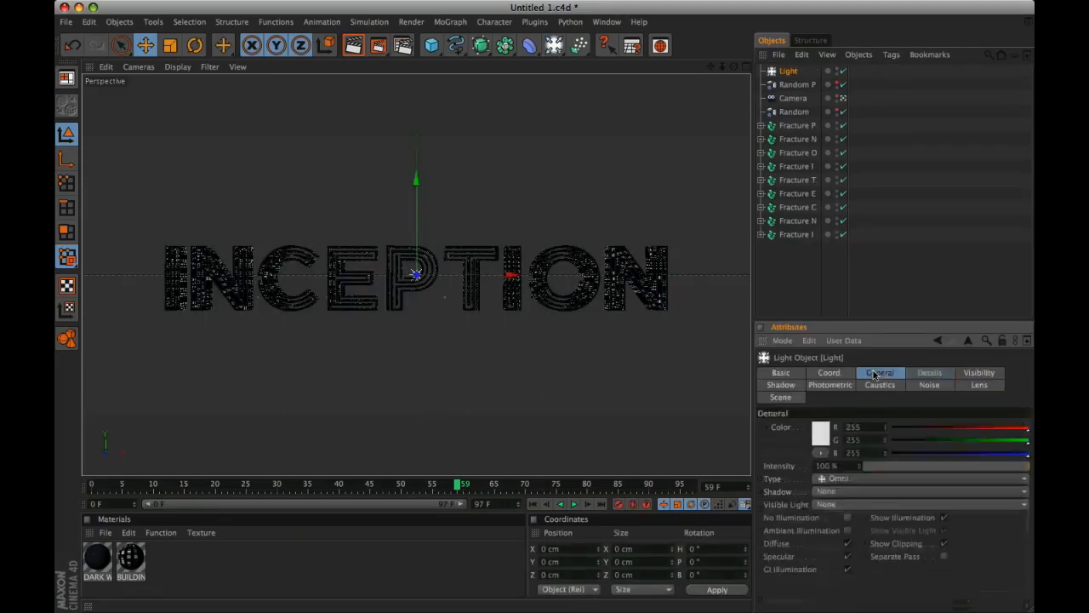
{"action": "left_click", "coordinate": [861, 482]}
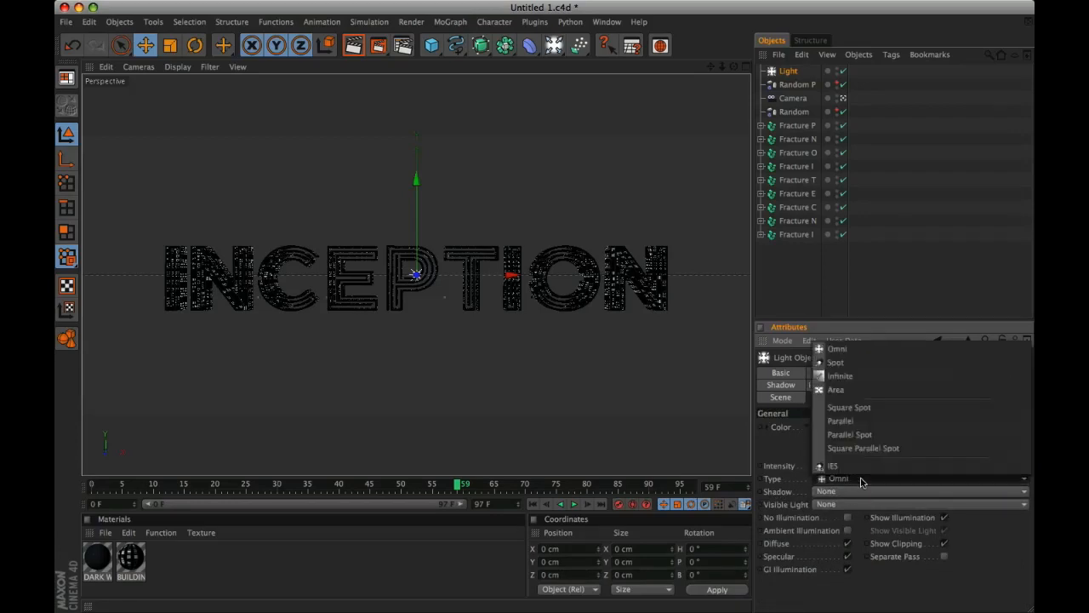
{"action": "left_click", "coordinate": [851, 389]}
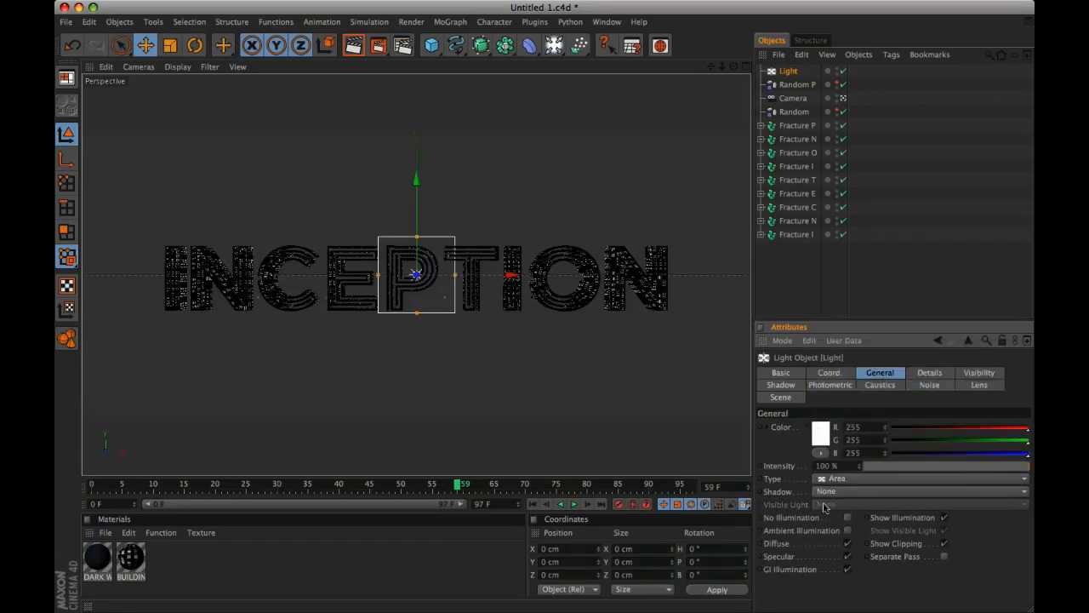
{"action": "left_click", "coordinate": [860, 493]}
{"action": "left_click", "coordinate": [851, 517]}
Step: Set the area light's outer radius to 745 cm and its Size Y to 85 cm
{"action": "left_click", "coordinate": [932, 374]}
{"action": "left_click", "coordinate": [849, 441]}
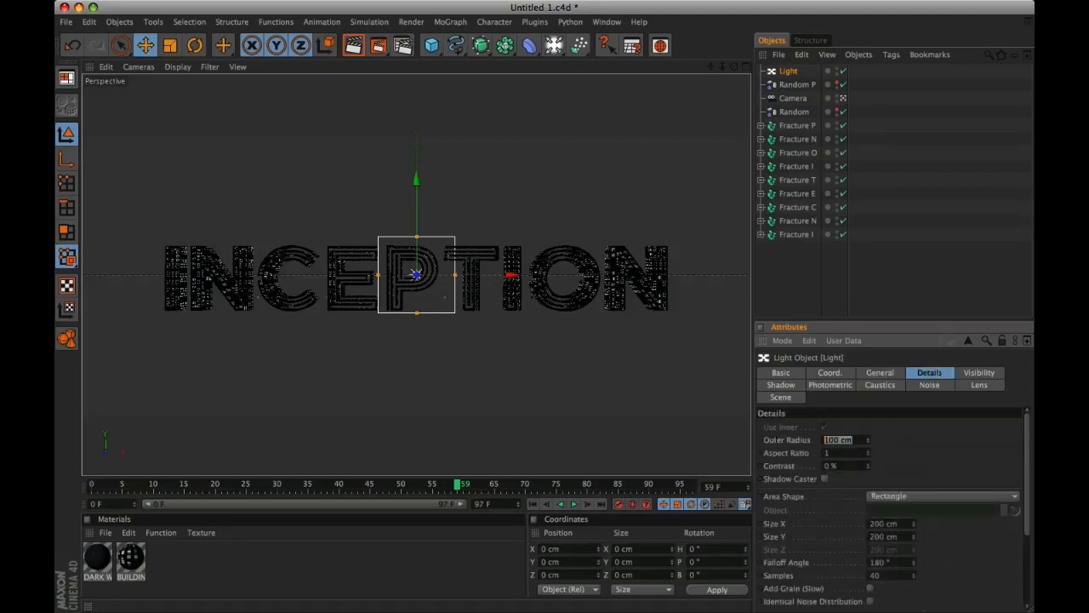
{"action": "type", "text": "745"}
{"action": "key", "text": "Return"}
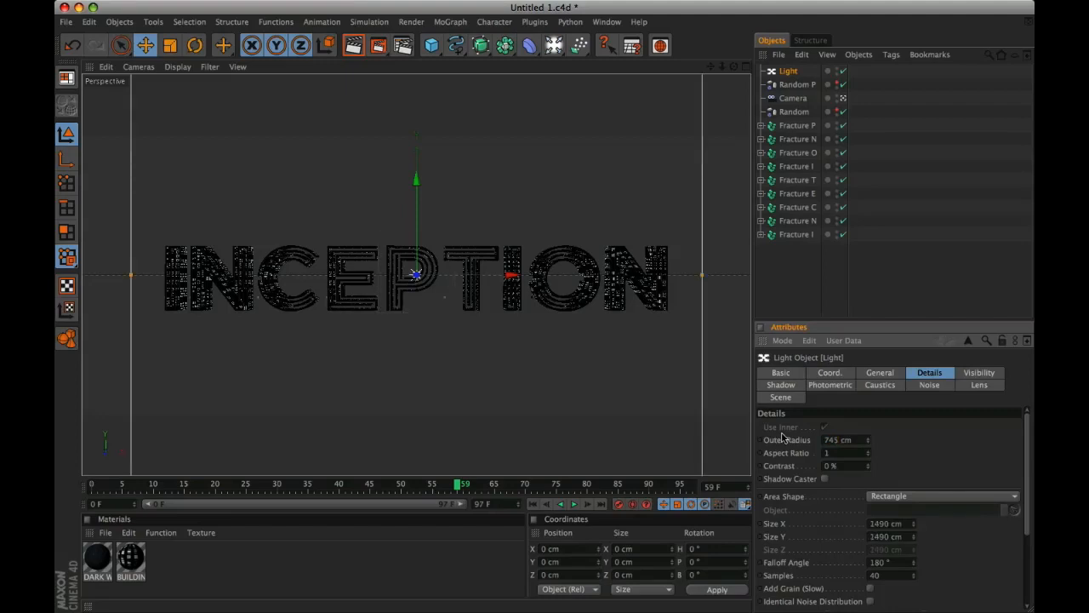
{"action": "left_click", "coordinate": [885, 537]}
{"action": "type", "text": "85"}
{"action": "key", "text": "Return"}
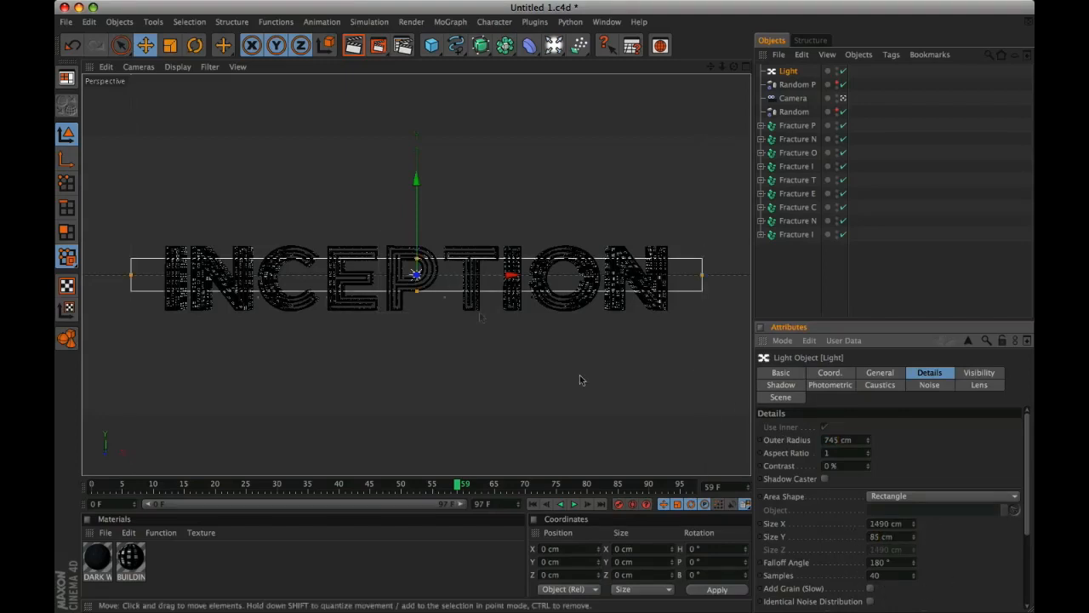
Step: Position the area light above and in front of the title at Y 435 cm and Z -710 cm
{"action": "left_click", "coordinate": [829, 373]}
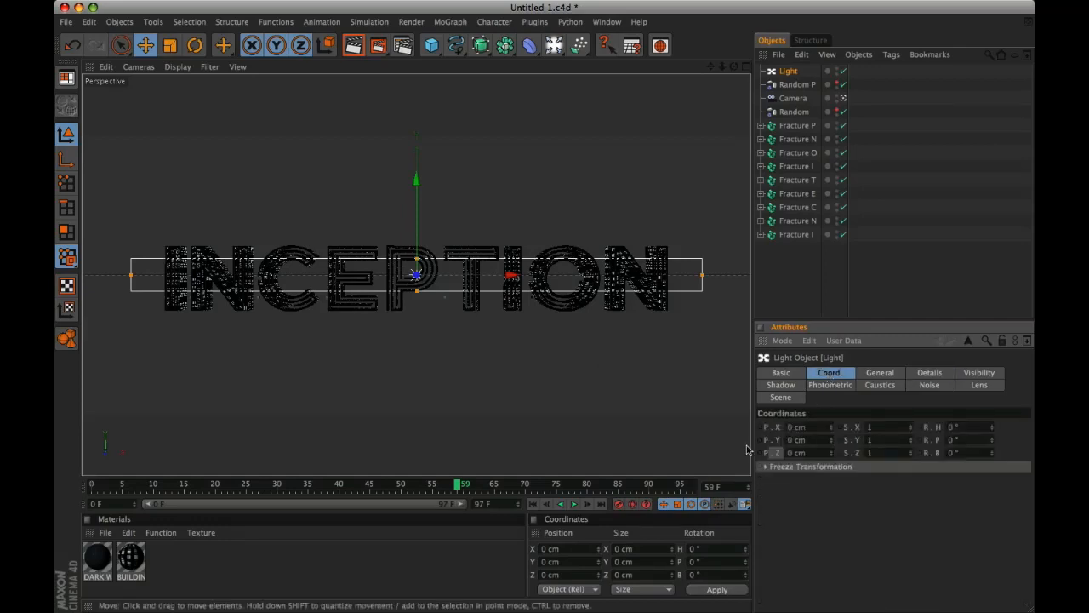
{"action": "left_click", "coordinate": [746, 66]}
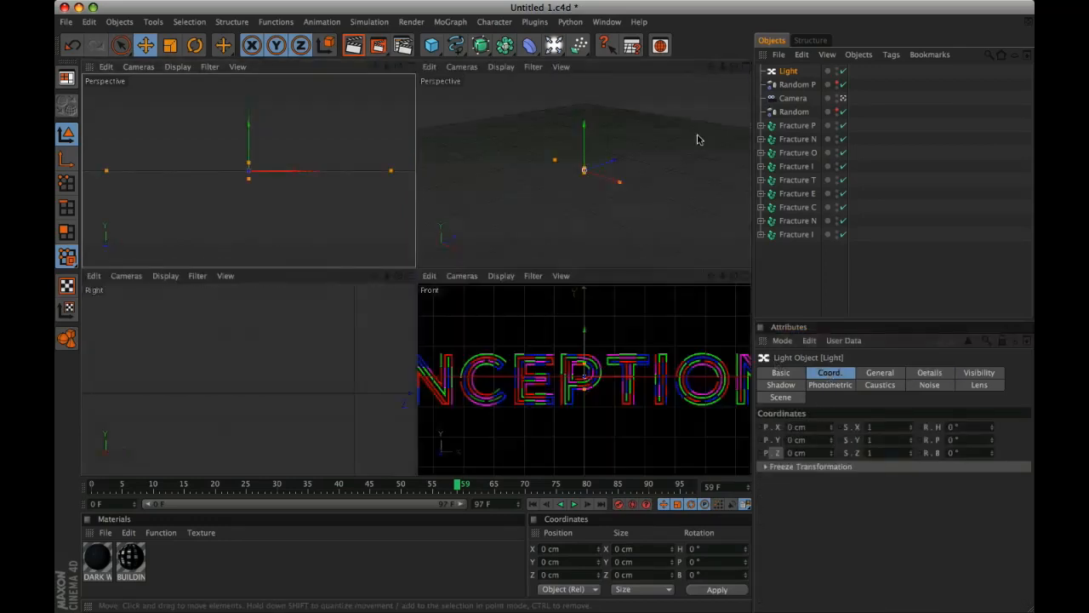
{"action": "left_click", "coordinate": [746, 67]}
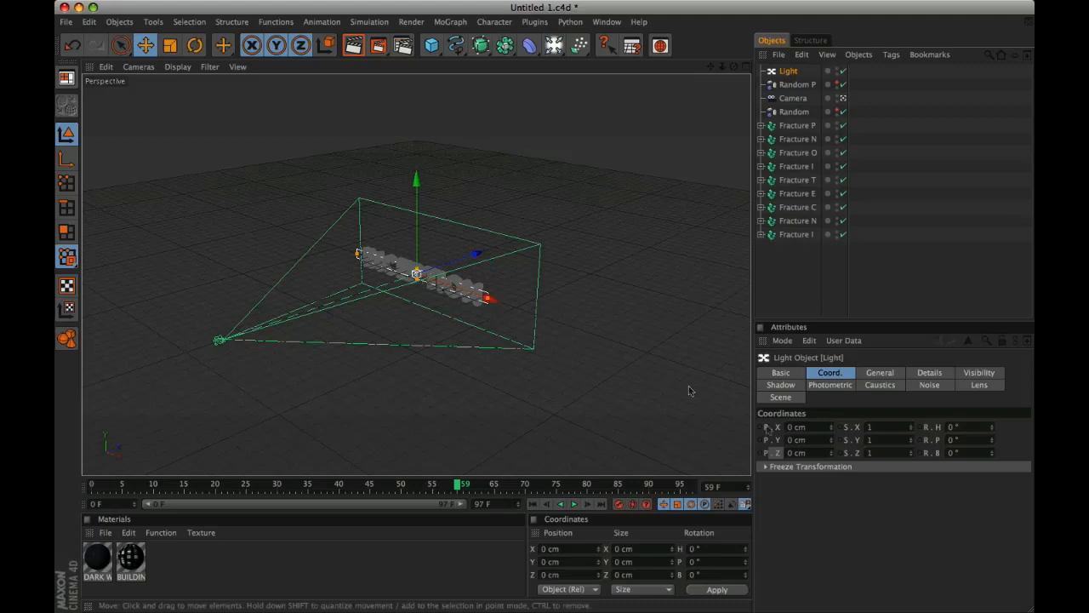
{"action": "left_click", "coordinate": [820, 440]}
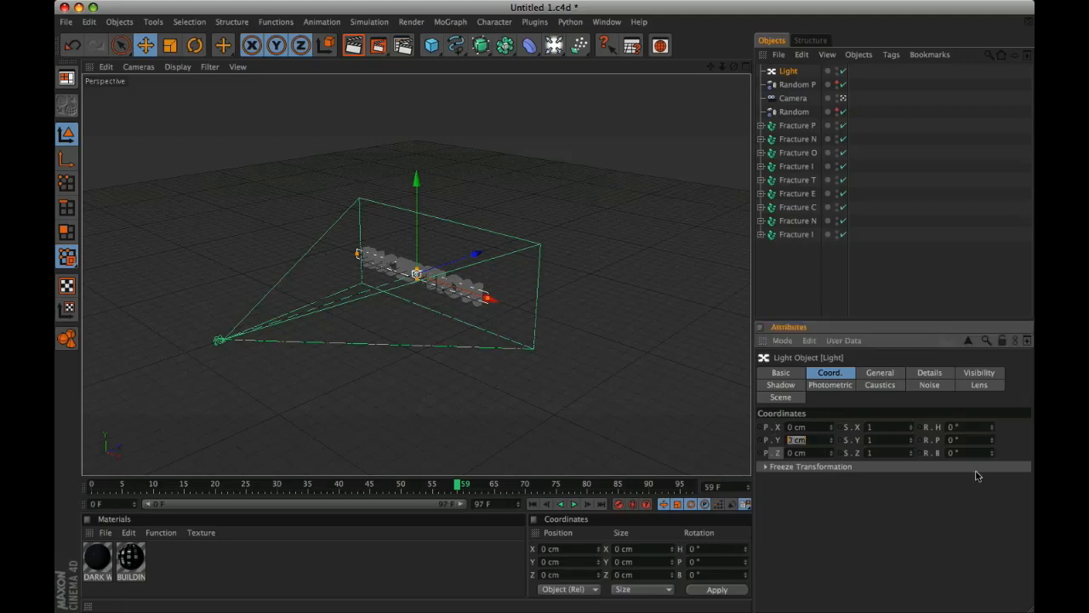
{"action": "type", "text": "435"}
{"action": "key", "text": "Return"}
{"action": "key", "text": "Tab"}
{"action": "type", "text": "-7"}
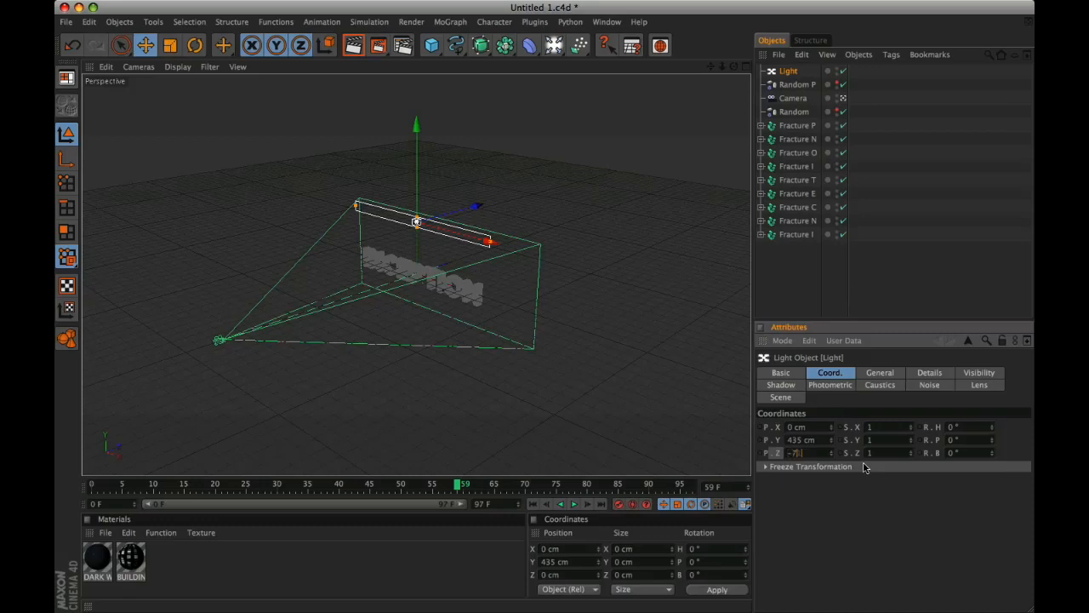
{"action": "type", "text": "10"}
{"action": "key", "text": "Return"}
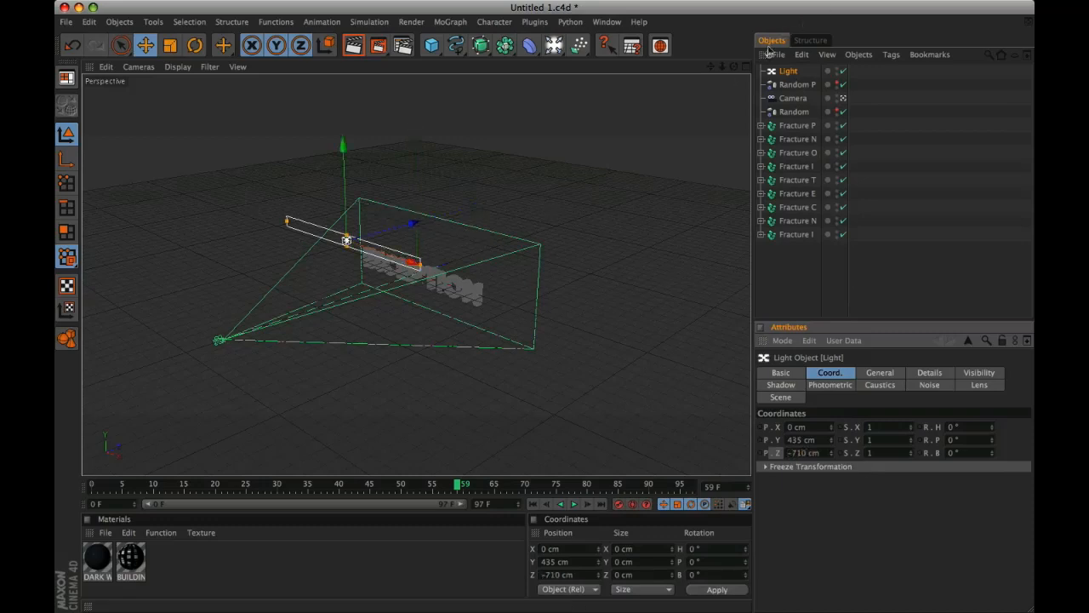
Step: Return to the camera's perspective view and render a preview of the lit title
{"action": "left_click", "coordinate": [744, 68]}
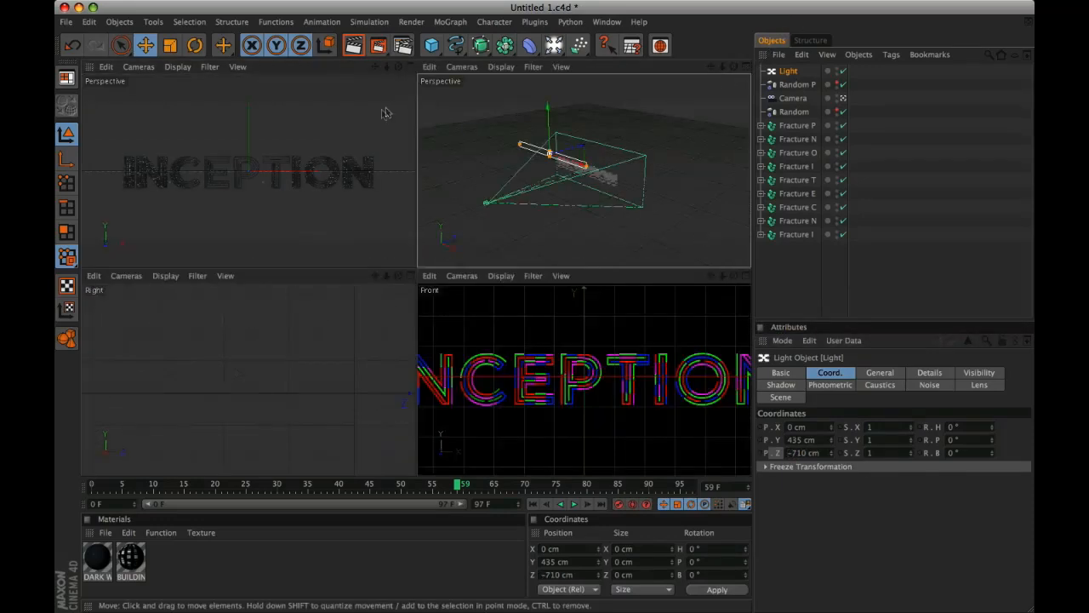
{"action": "left_click", "coordinate": [409, 68]}
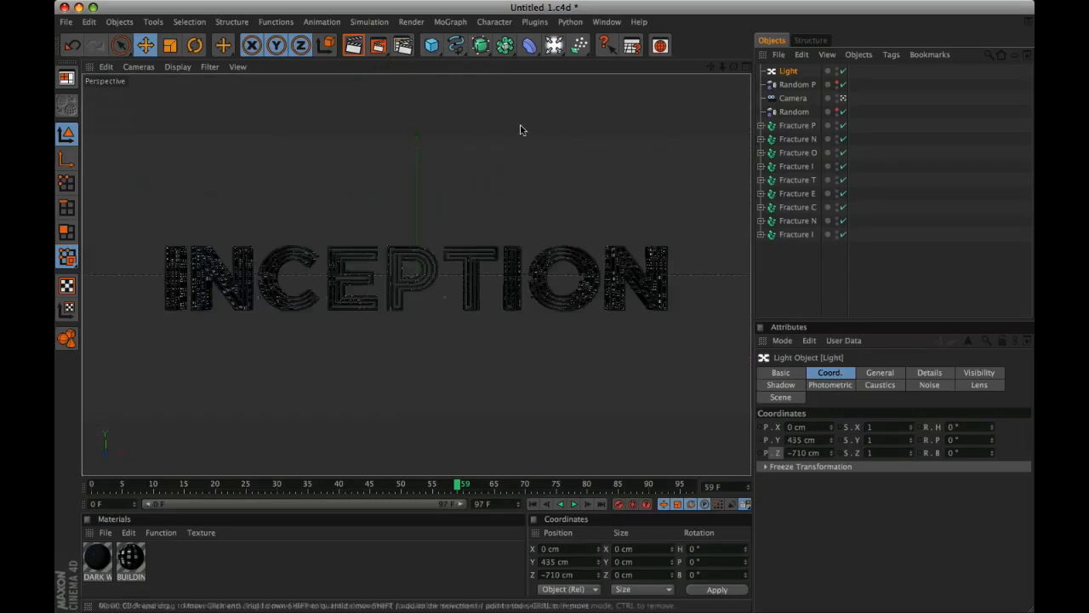
{"action": "key", "text": "super+r"}
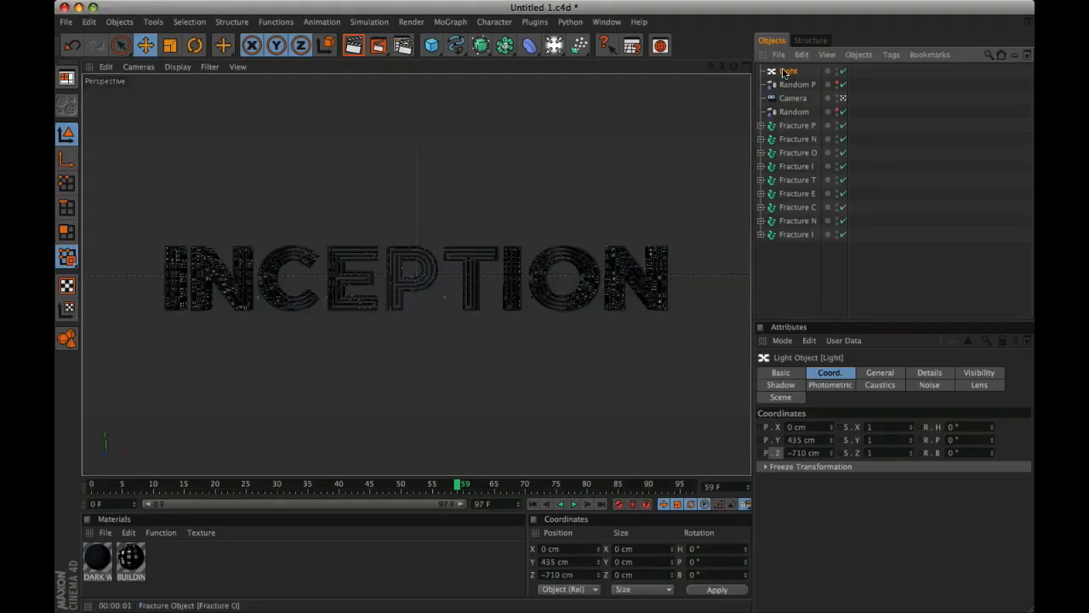
Step: Rename the light as AREA and save the project
{"action": "double_click", "coordinate": [784, 72]}
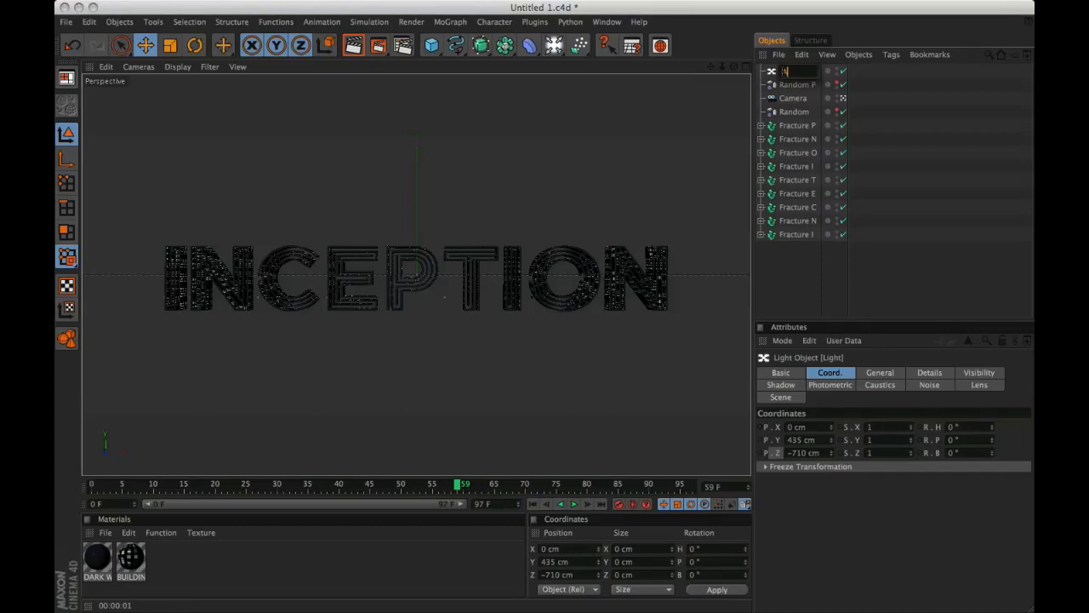
{"action": "key", "text": "Return"}
{"action": "key", "text": "super+s"}
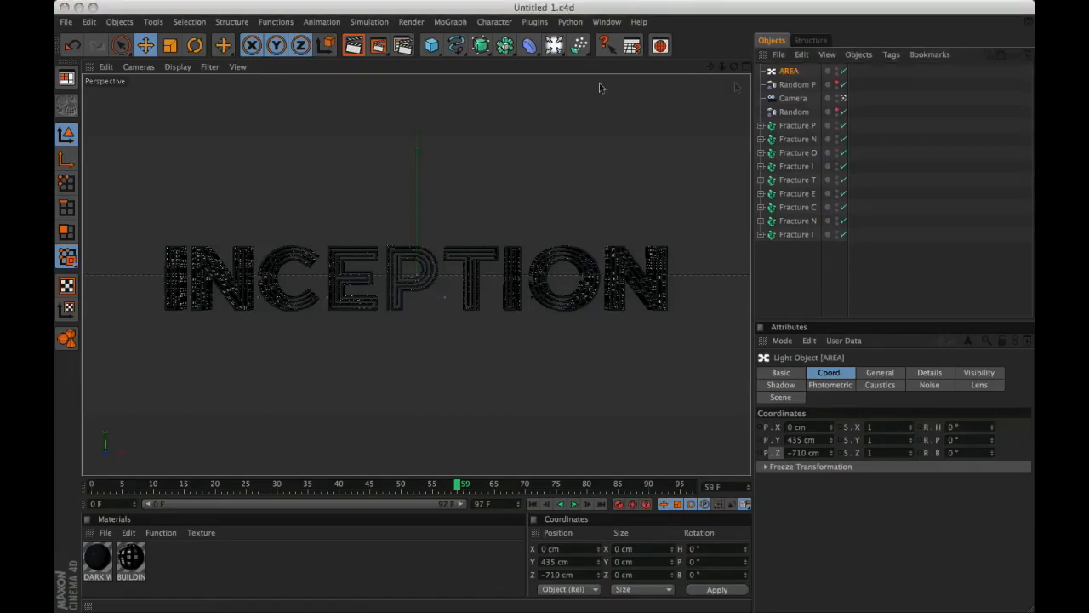
Step: Add a new light to the scene and make it a Spot light
{"action": "left_click", "coordinate": [554, 46]}
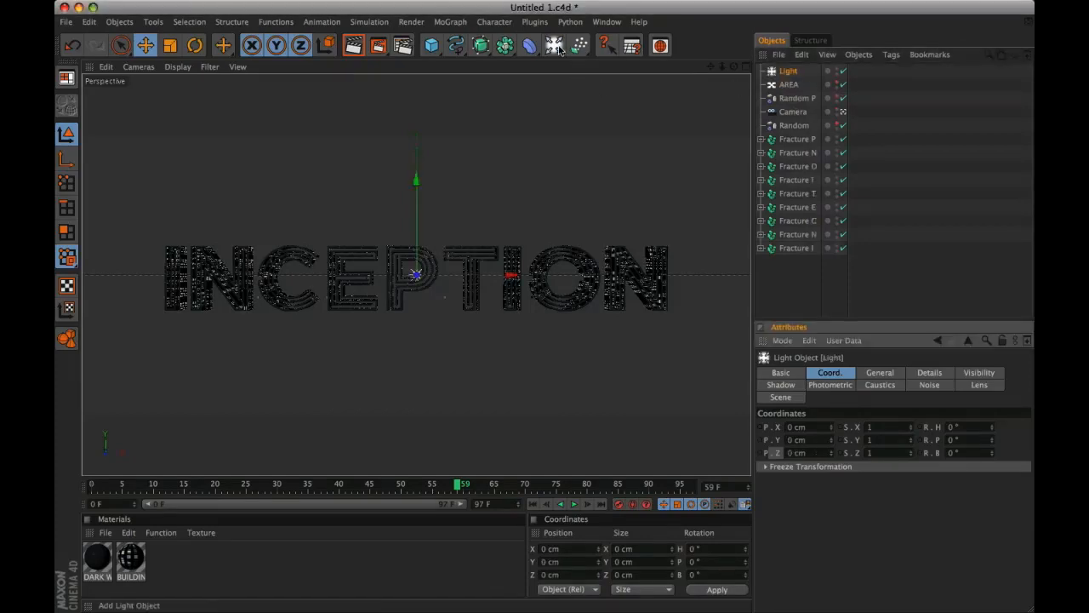
{"action": "left_click", "coordinate": [880, 375]}
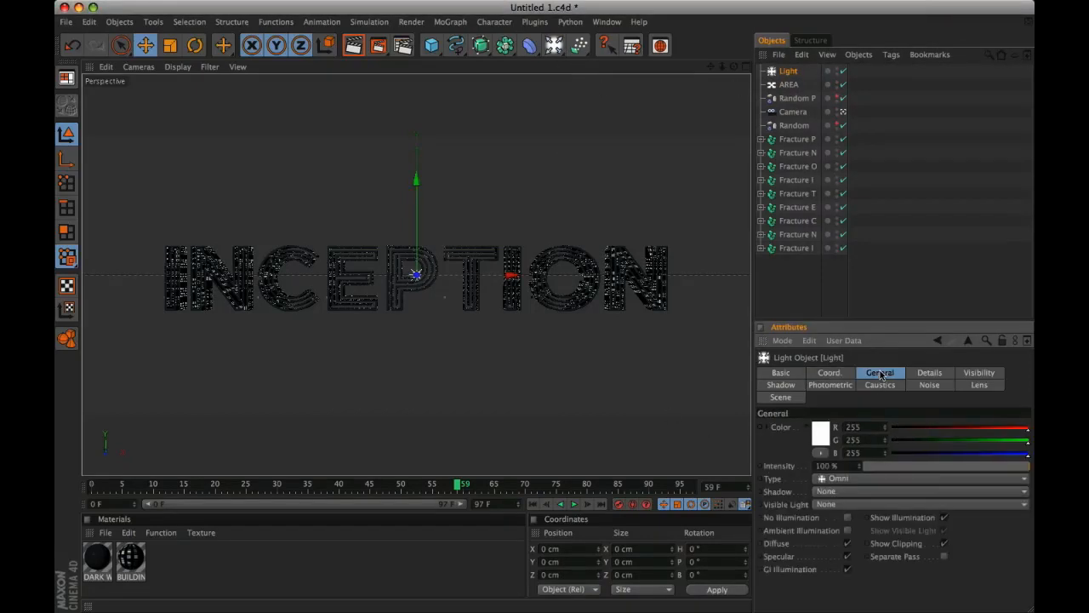
{"action": "left_click", "coordinate": [852, 480]}
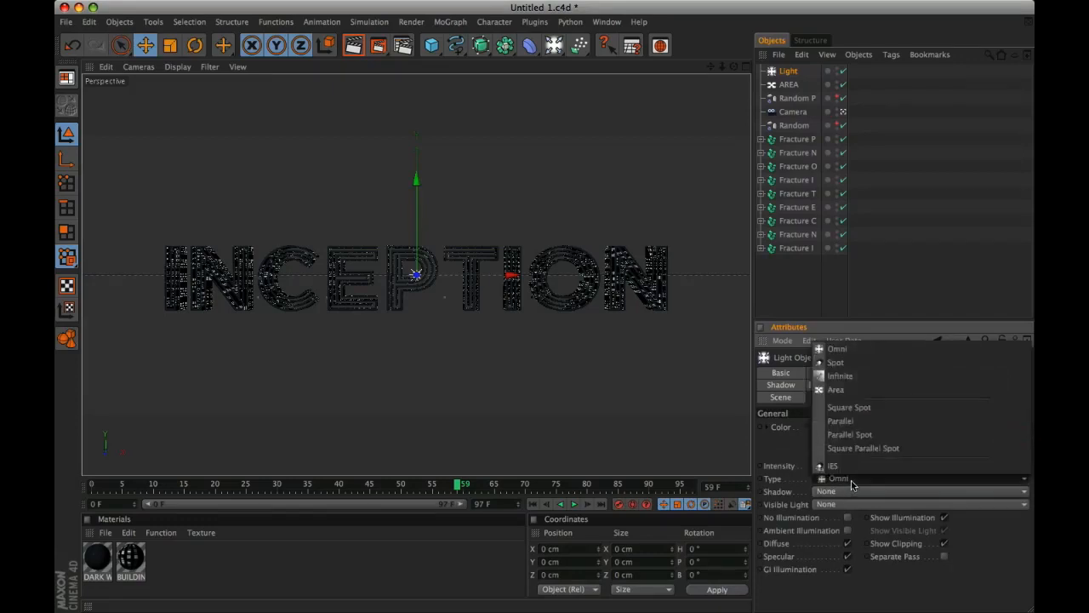
{"action": "left_click", "coordinate": [840, 368]}
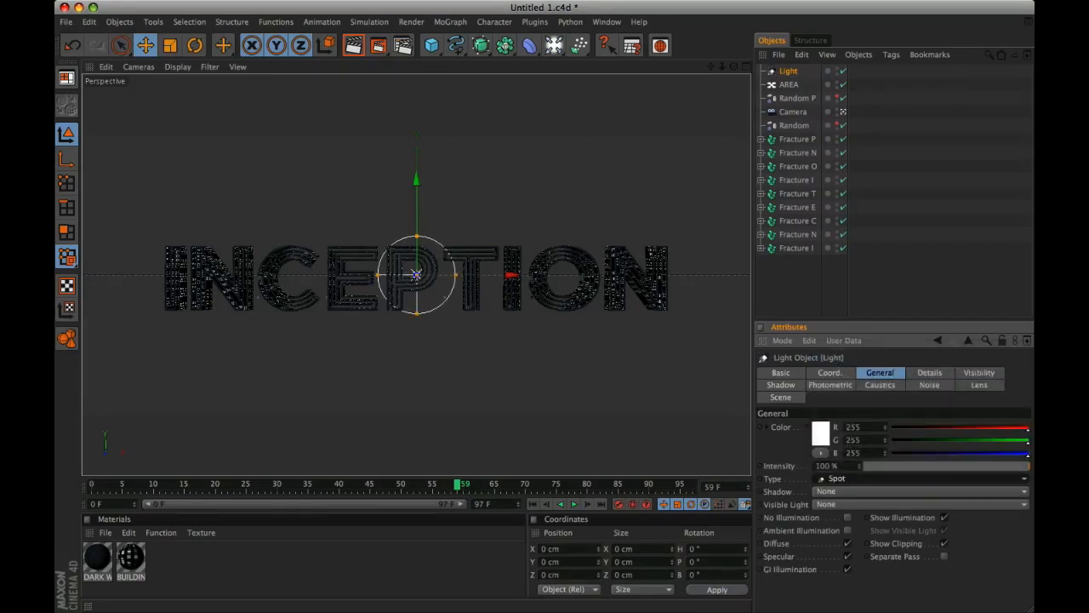
Step: Give the spot light an RGB color of 208, 208, 208, an intensity of 90% and Shadow Maps (Soft) shadows
{"action": "left_click_drag", "start_coordinate": [863, 427], "coordinate": [797, 418]}
{"action": "type", "text": "208"}
{"action": "key", "text": "Tab"}
{"action": "type", "text": "208"}
{"action": "key", "text": "Return"}
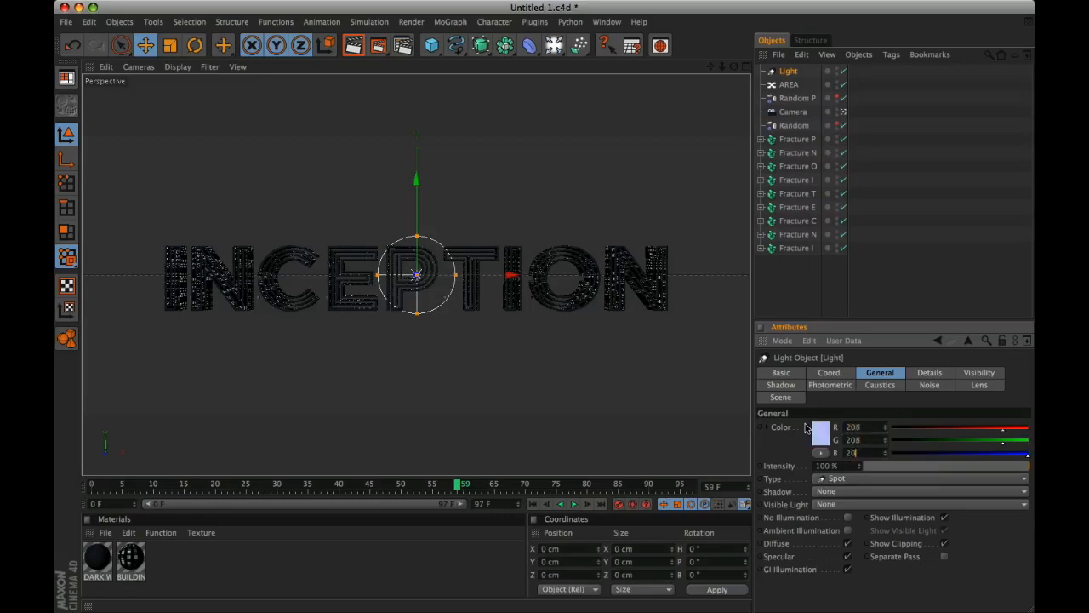
{"action": "type", "text": "90"}
{"action": "key", "text": "Return"}
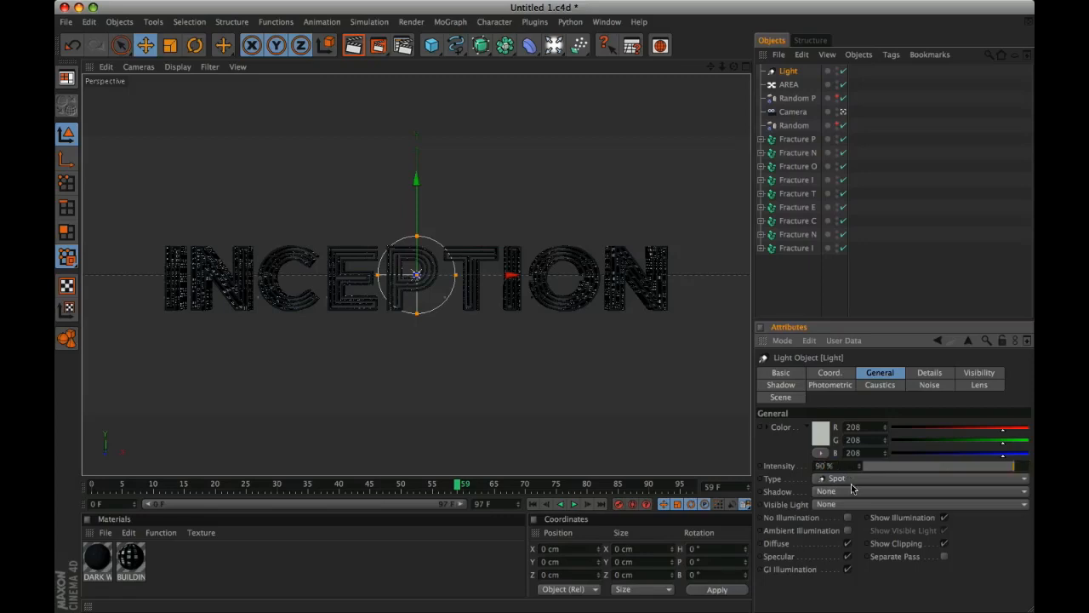
{"action": "left_click", "coordinate": [851, 490]}
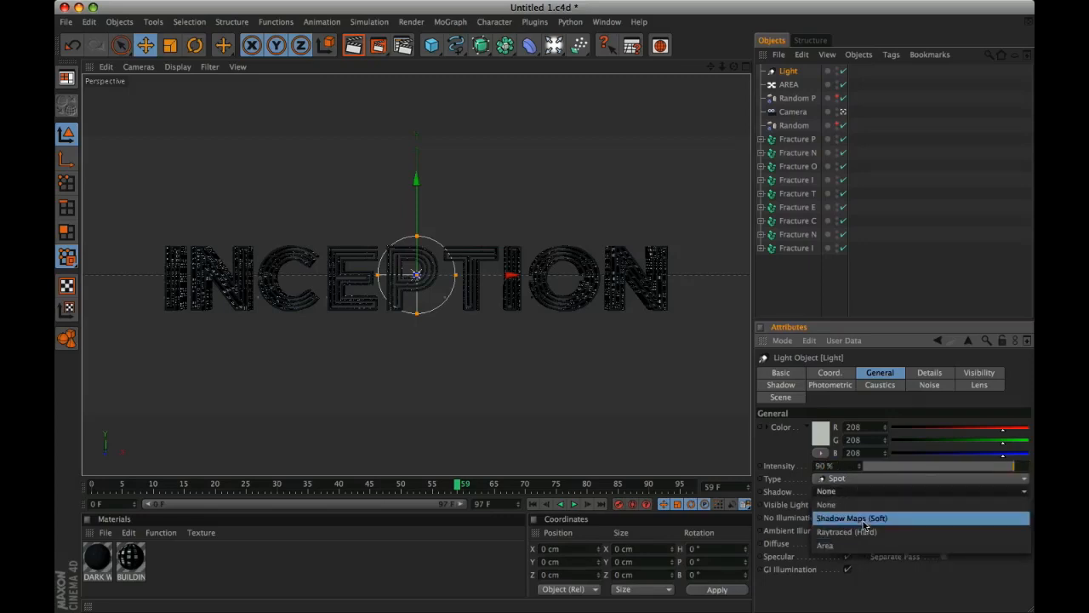
{"action": "left_click", "coordinate": [864, 520]}
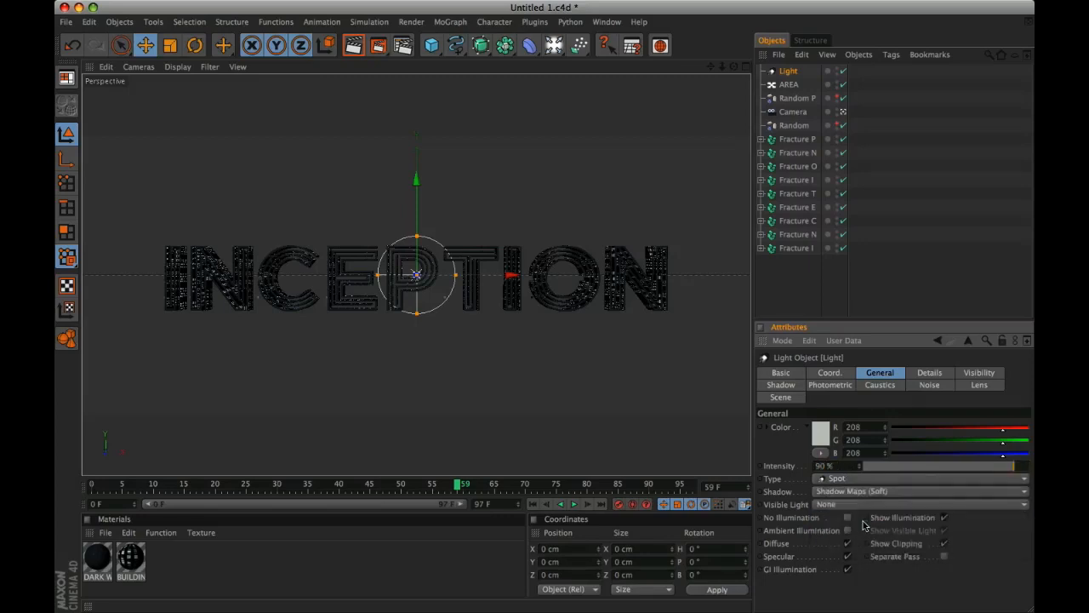
Step: Set the spot light's outer angle to 33° and its aspect ratio to 3
{"action": "left_click", "coordinate": [929, 374]}
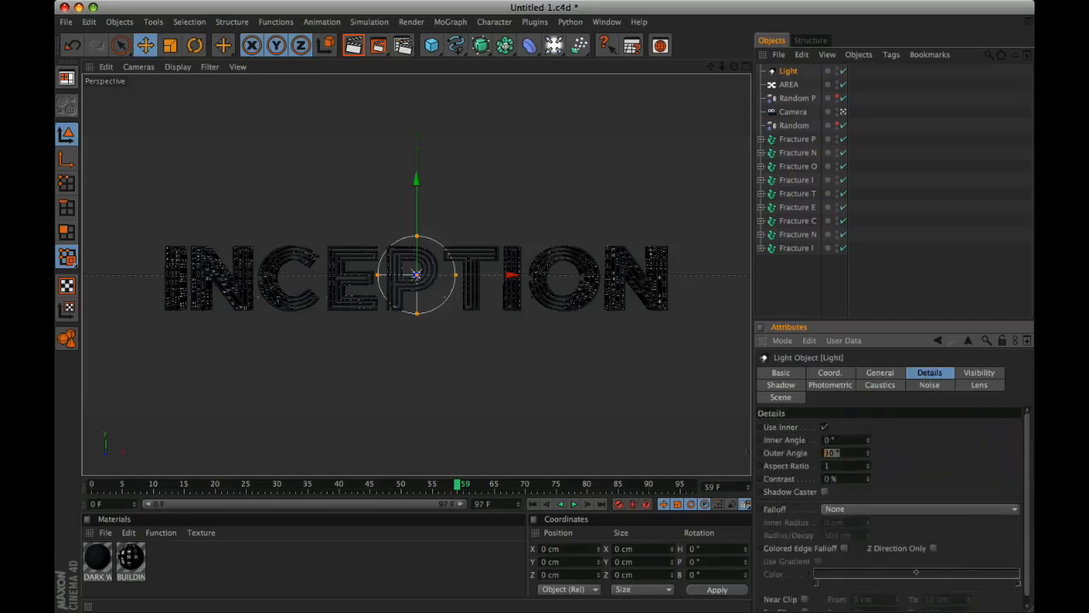
{"action": "key", "text": "Return"}
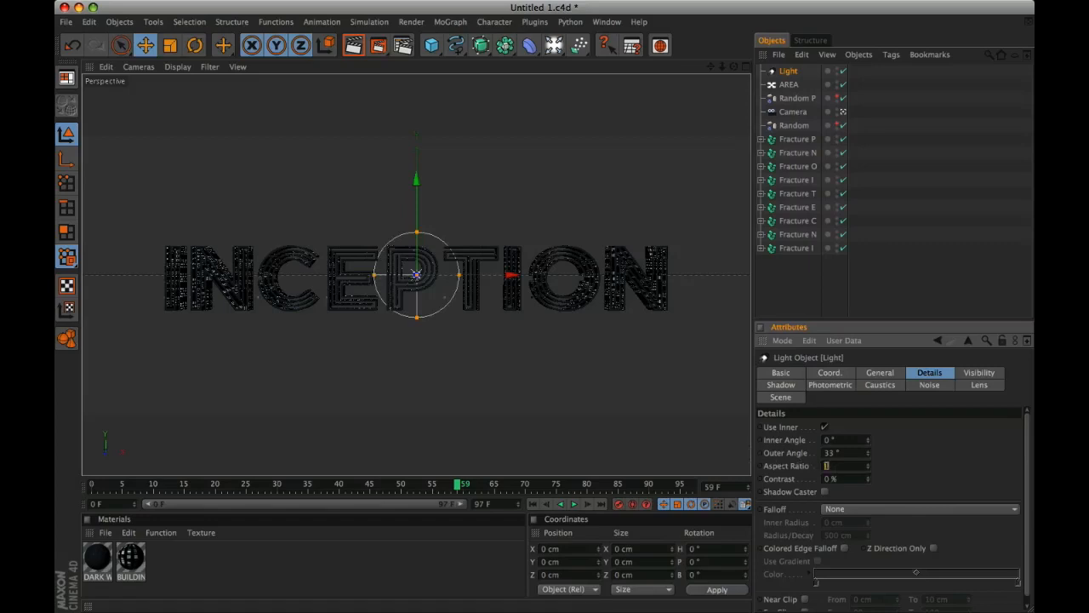
{"action": "key", "text": "Return"}
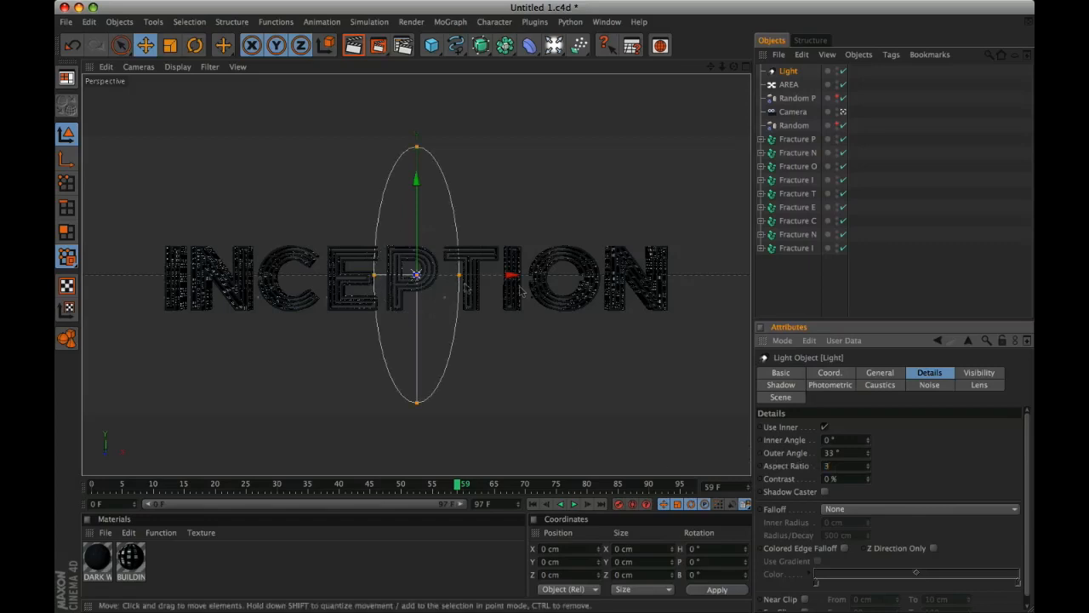
Step: Position the spot light high above the title at X 5 cm, Y 1995 cm and Z -1040 cm
{"action": "left_click", "coordinate": [747, 66]}
{"action": "left_click", "coordinate": [744, 67]}
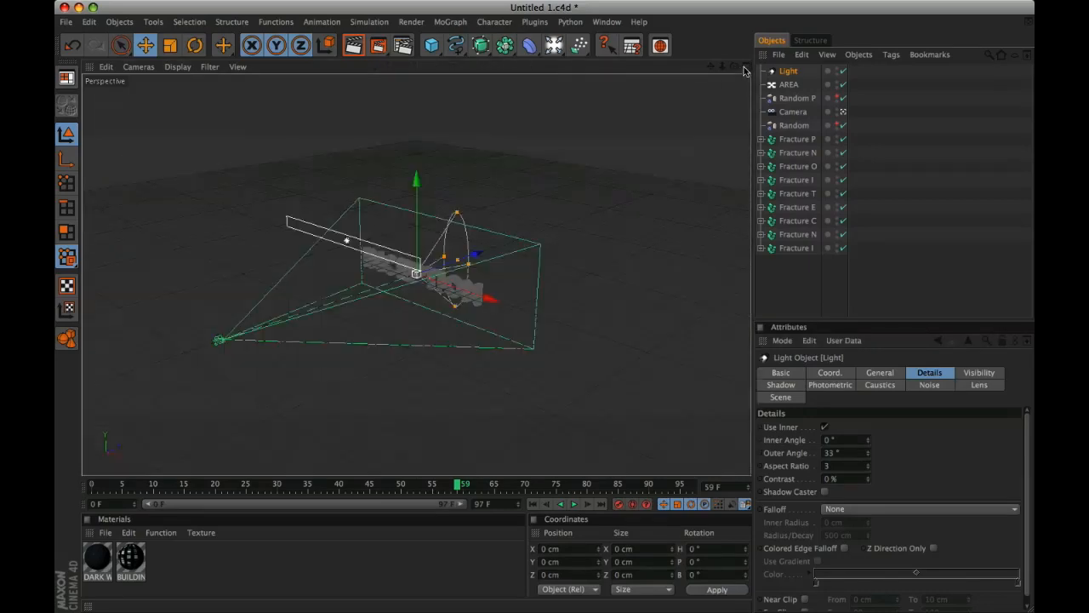
{"action": "left_click", "coordinate": [830, 373]}
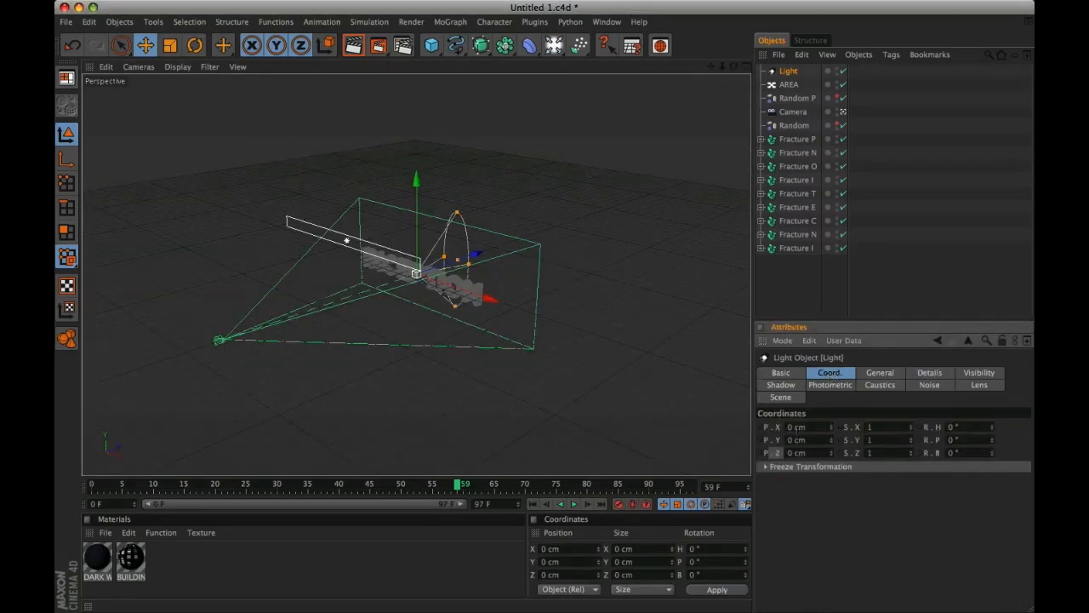
{"action": "type", "text": "5"}
{"action": "key", "text": "Tab"}
{"action": "type", "text": "1995"}
{"action": "key", "text": "Tab"}
Step: Aim the spot light downward with a pitch of -85° and a bank of 90°
{"action": "key", "text": "Tab"}
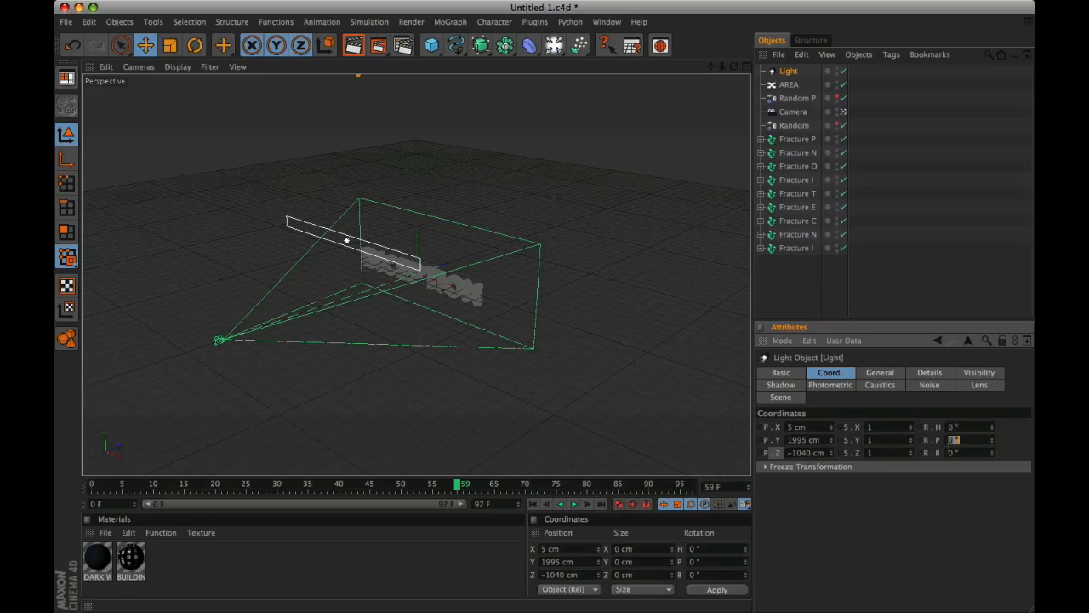
{"action": "key", "text": "Tab"}
{"action": "type", "text": "90"}
{"action": "key", "text": "Return"}
{"action": "left_click_drag", "start_coordinate": [711, 67], "coordinate": [749, 134]}
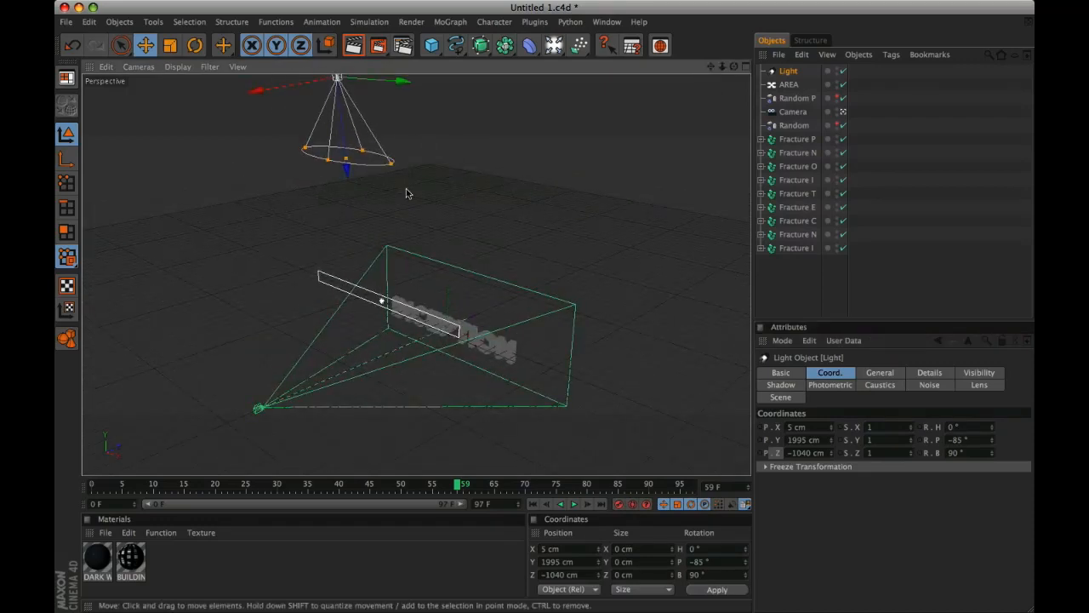
Step: Return to the camera's perspective view at frame 33 and render a preview of the scattered letter pieces
{"action": "left_click", "coordinate": [744, 67]}
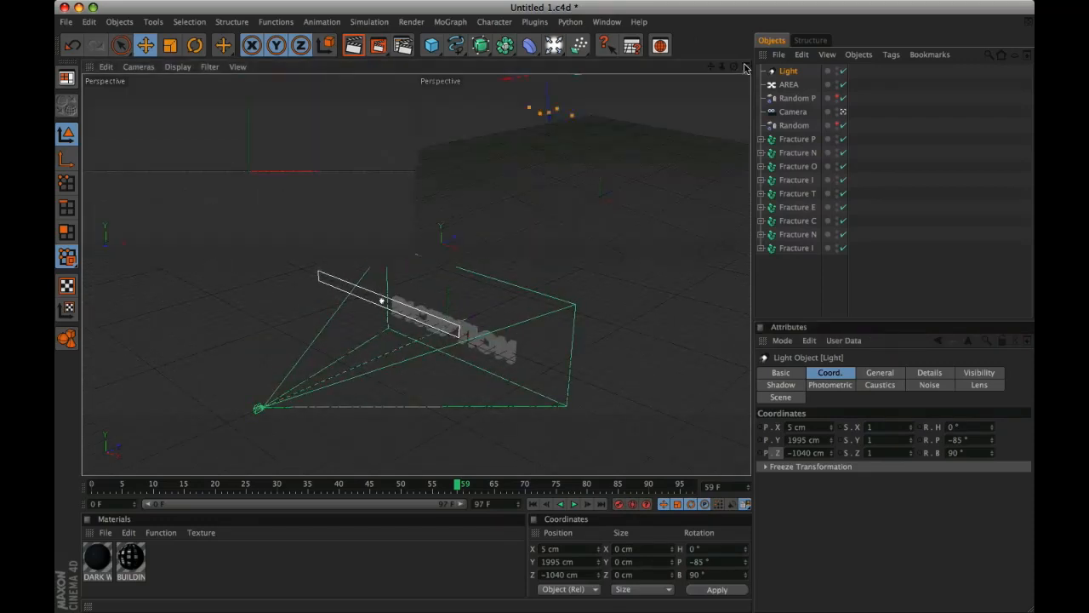
{"action": "left_click", "coordinate": [412, 69]}
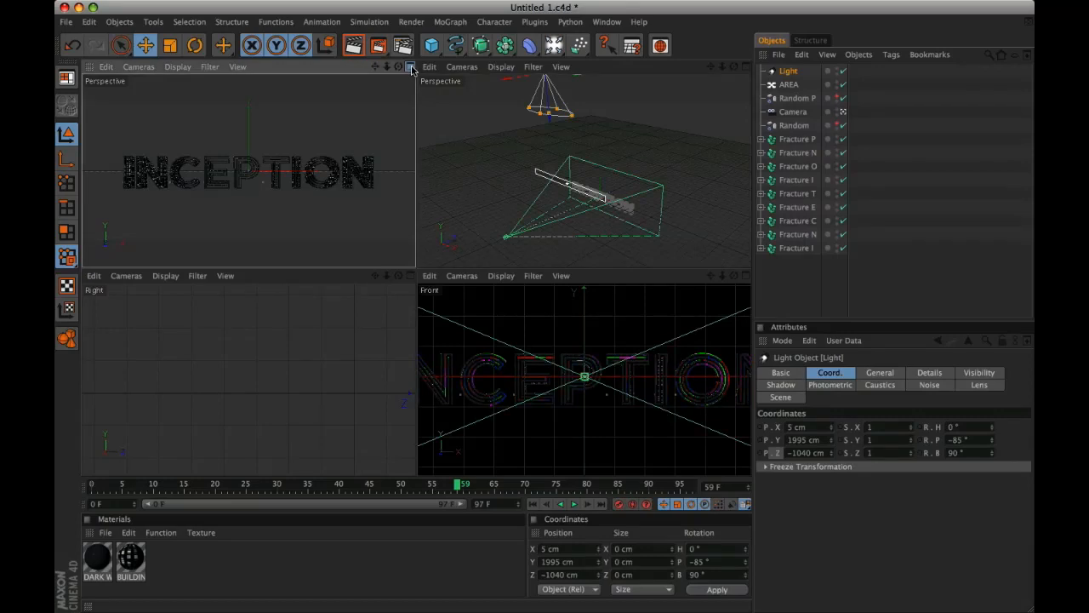
{"action": "left_click", "coordinate": [412, 69]}
{"action": "left_click_drag", "start_coordinate": [458, 485], "coordinate": [298, 487]}
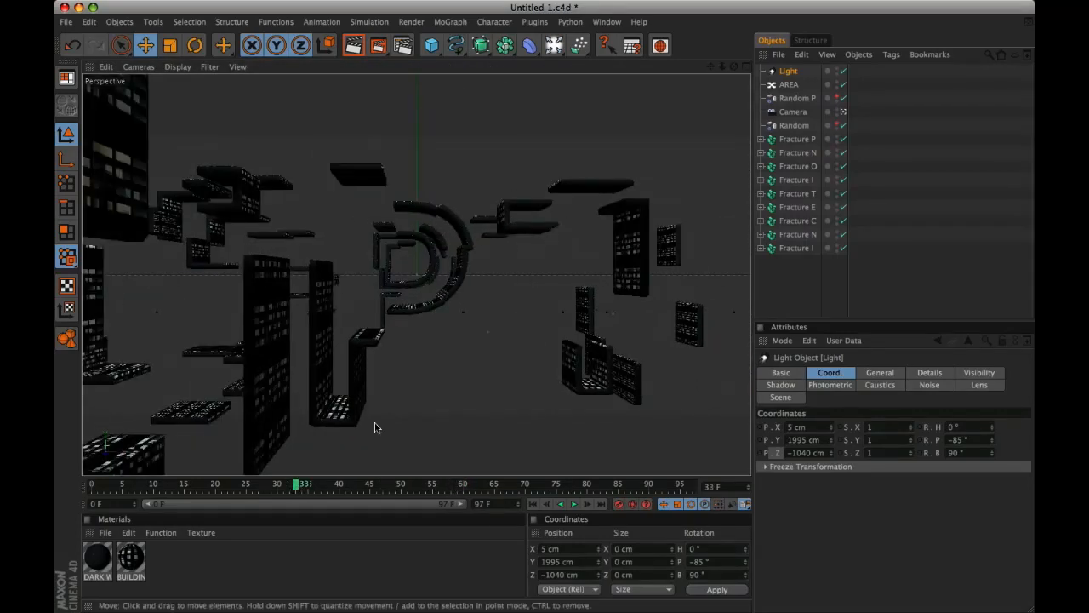
{"action": "key", "text": "super+r"}
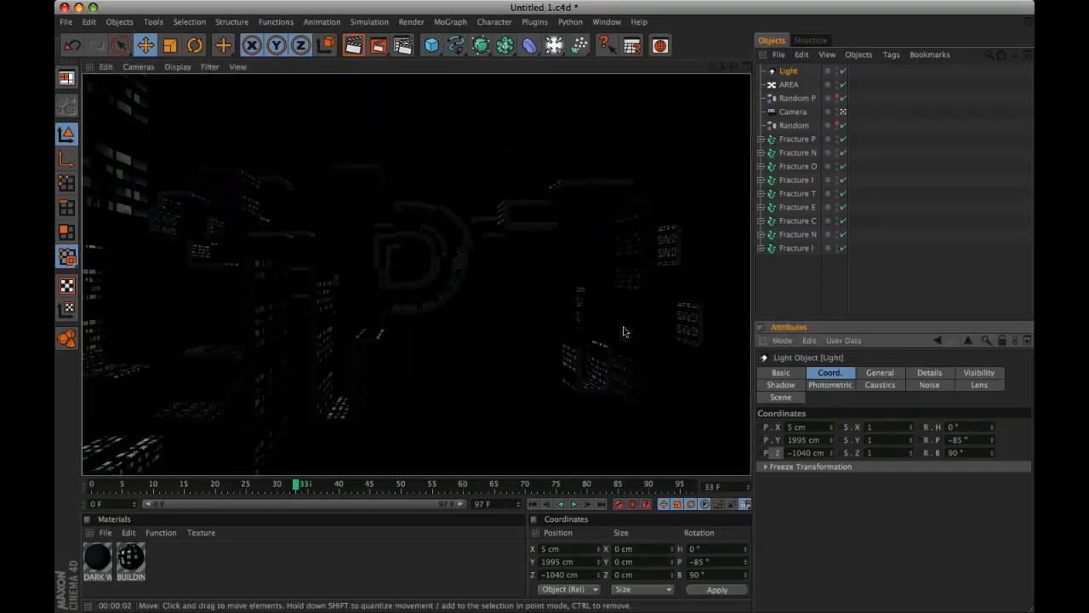
Step: Turn on Ambient Illumination for the spot light and render a new preview
{"action": "left_click", "coordinate": [887, 374]}
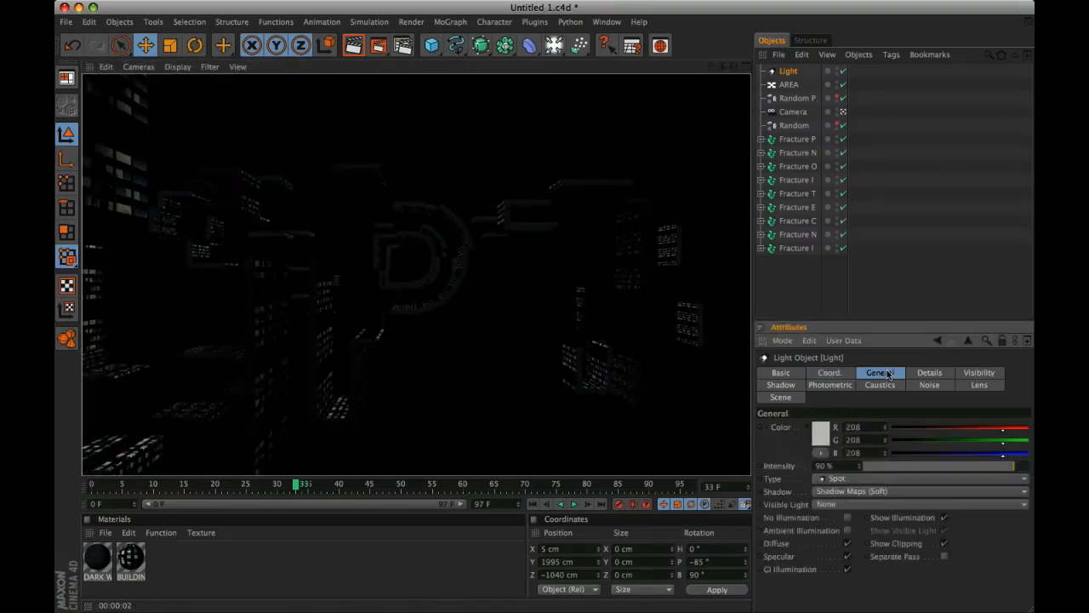
{"action": "left_click", "coordinate": [848, 531]}
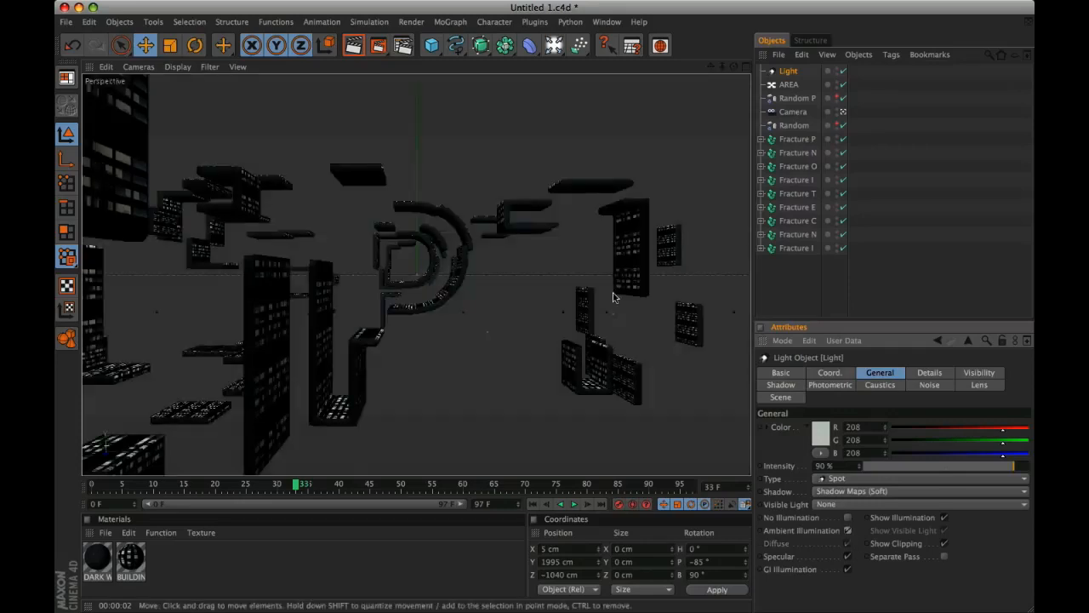
{"action": "key", "text": "super+r"}
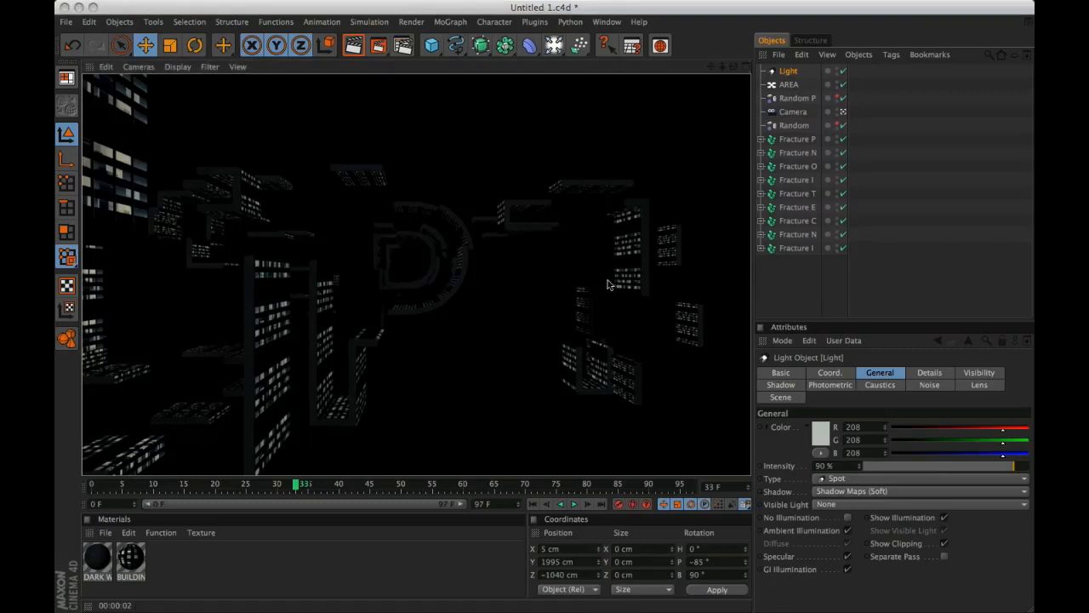
Step: Rename the spot light as SPOT and save the project
{"action": "double_click", "coordinate": [788, 71]}
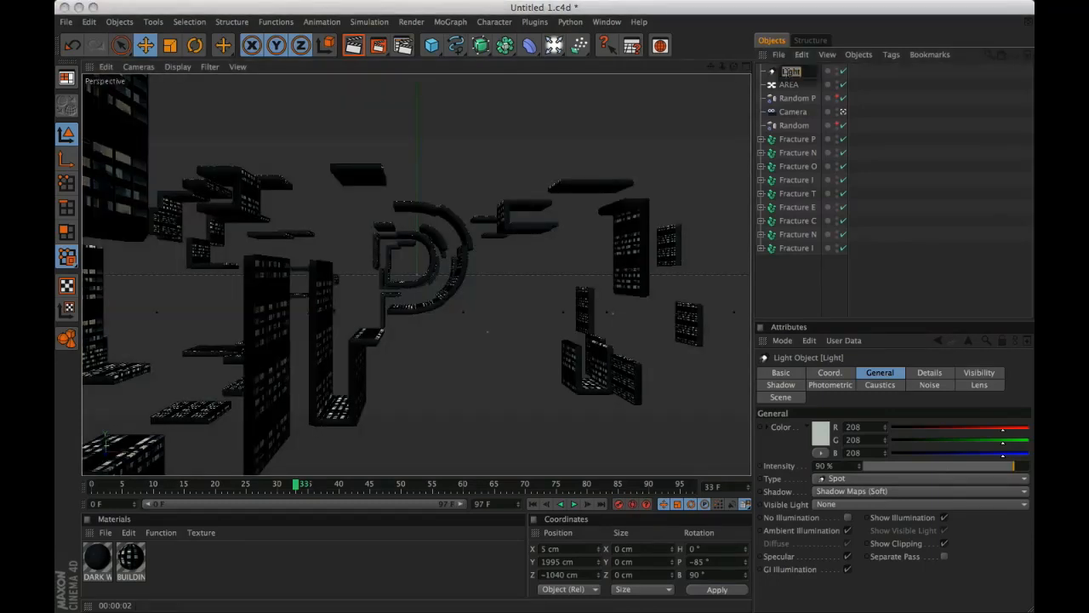
{"action": "type", "text": "SPOT"}
{"action": "key", "text": "Return"}
{"action": "left_click", "coordinate": [783, 283]}
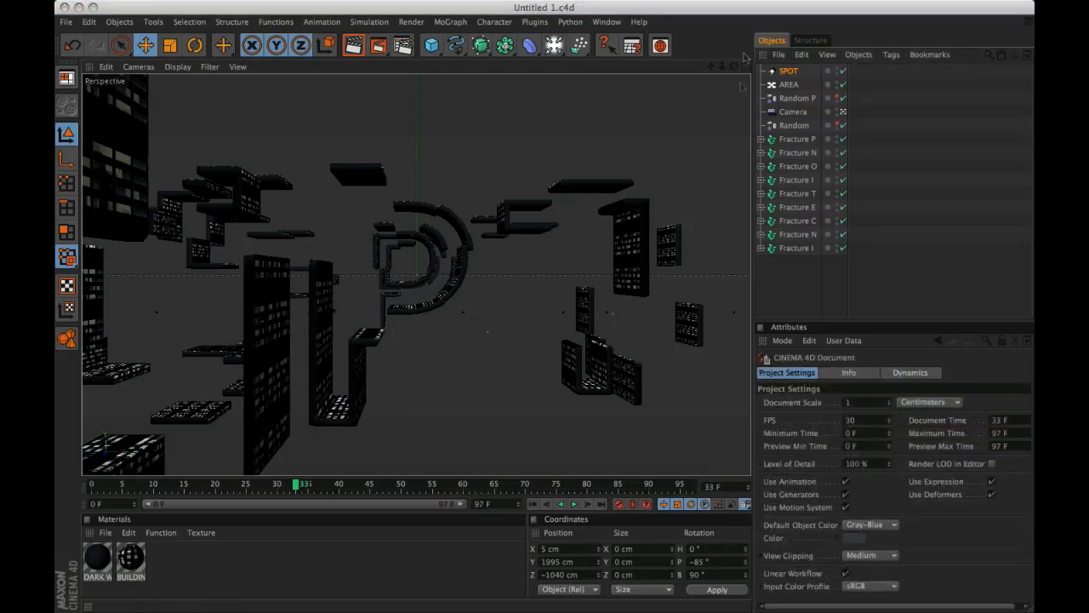
Step: Leave the camera view in the four-view layout and disable the SPOT and AREA lights
{"action": "left_click", "coordinate": [746, 66]}
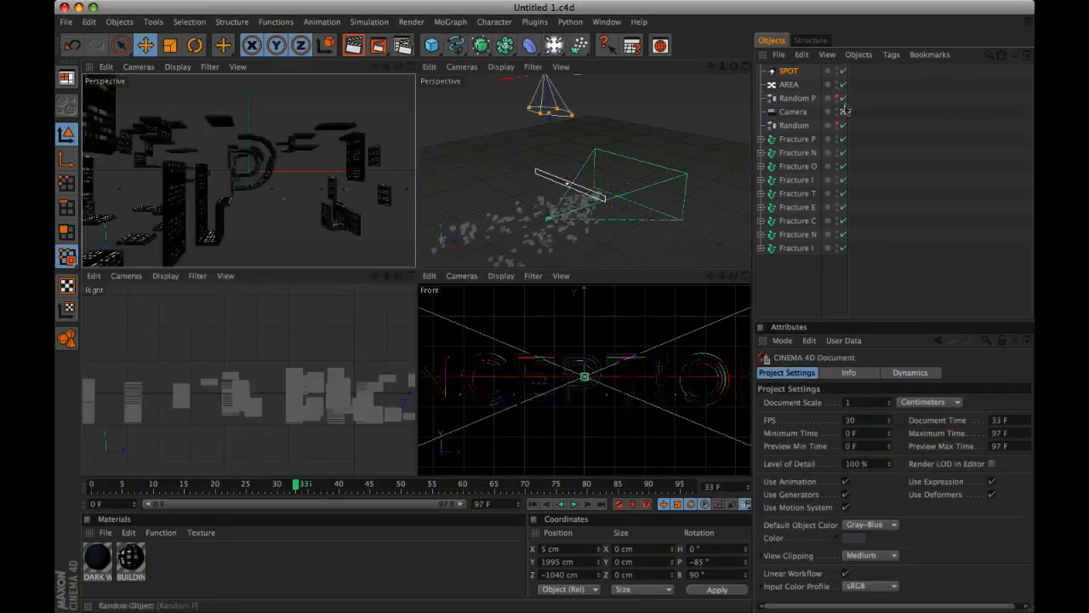
{"action": "left_click", "coordinate": [844, 111]}
{"action": "left_click_drag", "start_coordinate": [844, 72], "coordinate": [844, 86]}
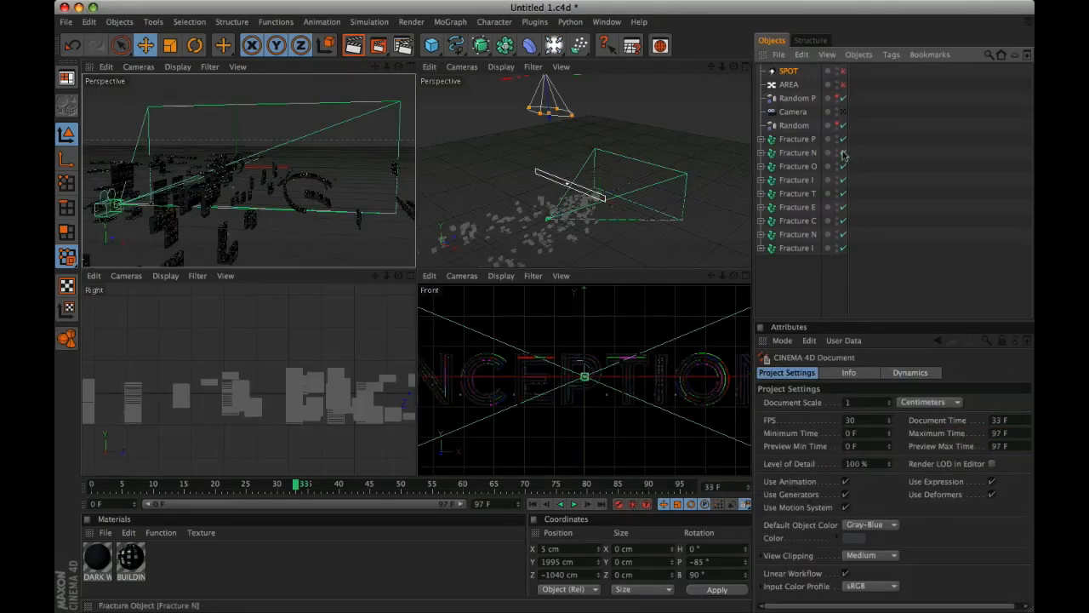
Step: Disable every Fracture object except the Fracture N for the first N in the title
{"action": "left_click", "coordinate": [791, 155]}
{"action": "left_click", "coordinate": [801, 236]}
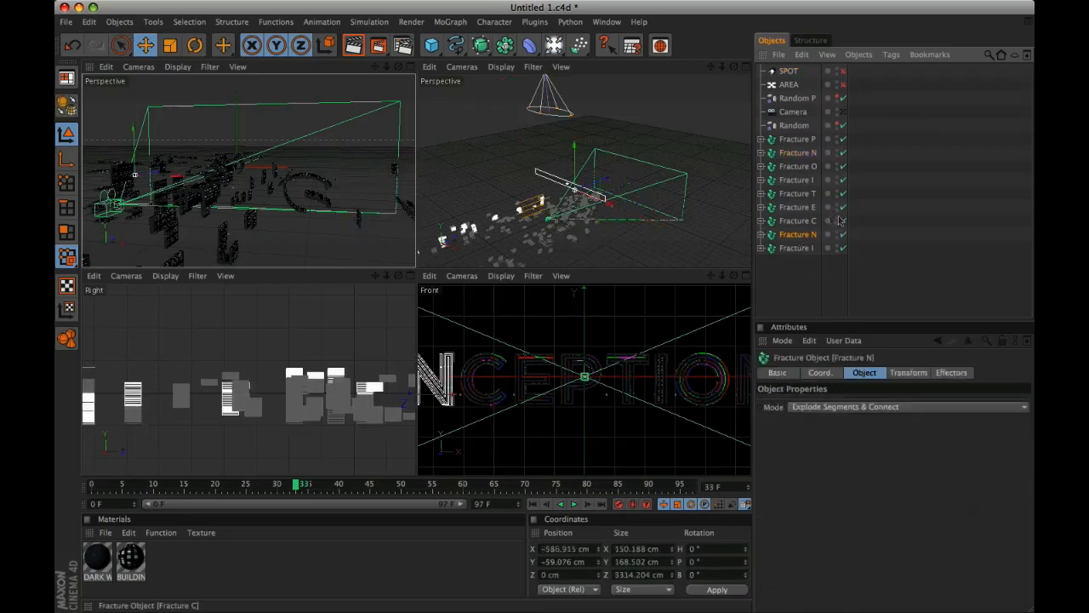
{"action": "left_click", "coordinate": [844, 138]}
{"action": "left_click", "coordinate": [843, 247]}
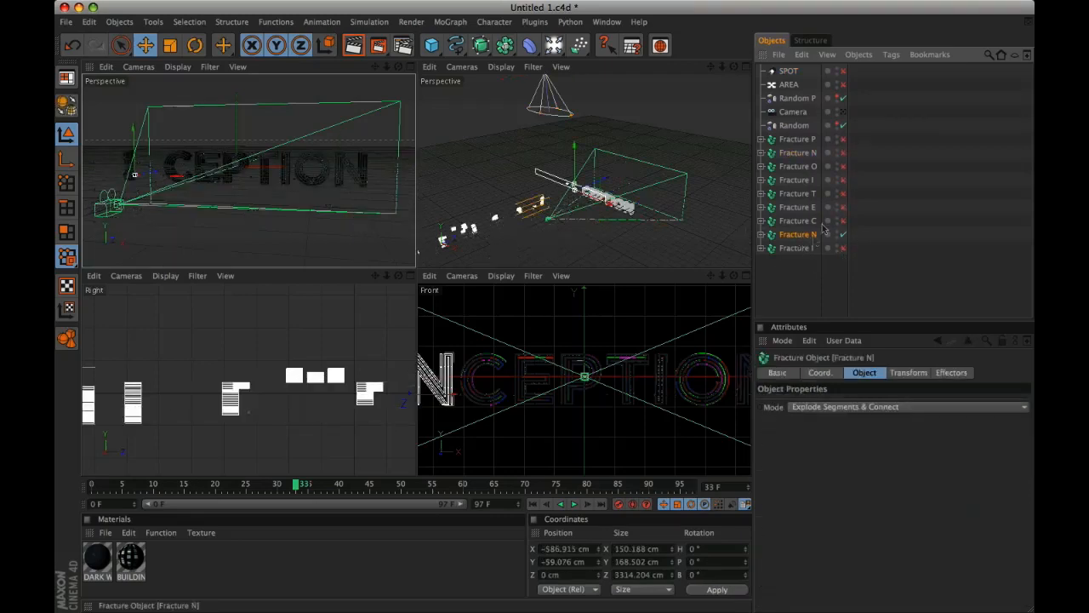
Step: Hide the Fracture objects of all letters except the first N from the editor views
{"action": "left_click", "coordinate": [839, 247]}
{"action": "left_click", "coordinate": [839, 222]}
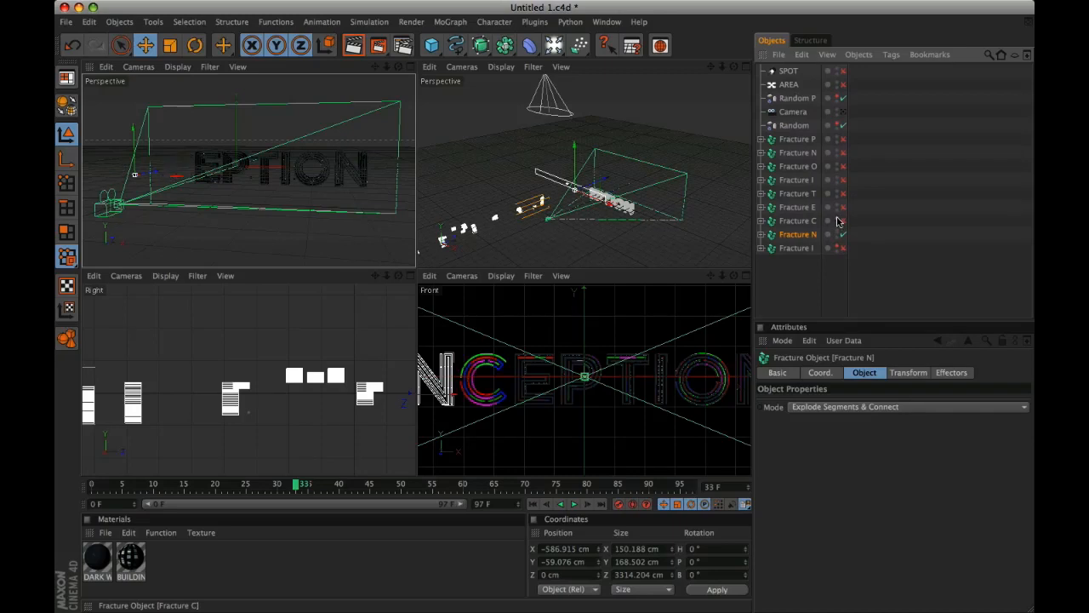
{"action": "left_click", "coordinate": [839, 206]}
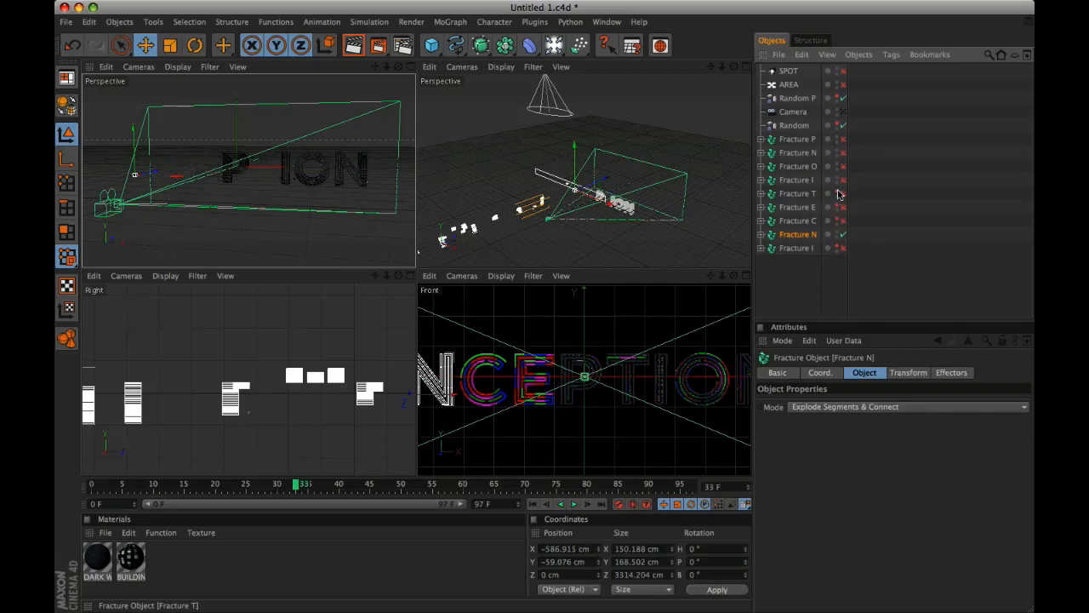
{"action": "left_click", "coordinate": [838, 180]}
{"action": "left_click", "coordinate": [838, 166]}
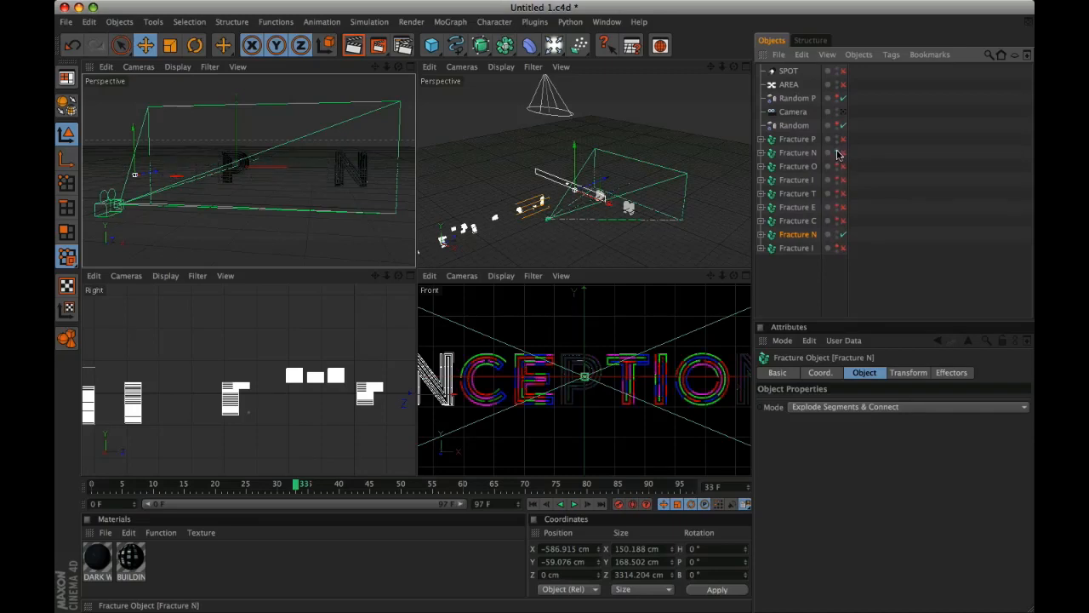
{"action": "left_click", "coordinate": [838, 153]}
{"action": "left_click", "coordinate": [838, 139]}
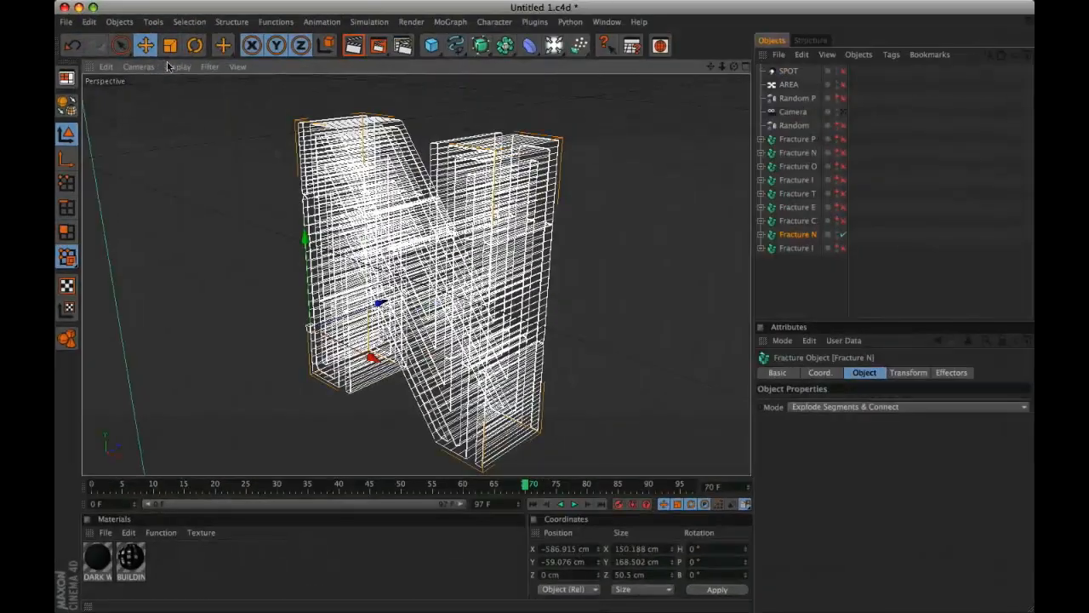
Step: Switch the perspective view from wireframe to a shaded display that shows the letter N's building textures
{"action": "left_click", "coordinate": [177, 67]}
{"action": "left_click", "coordinate": [195, 123]}
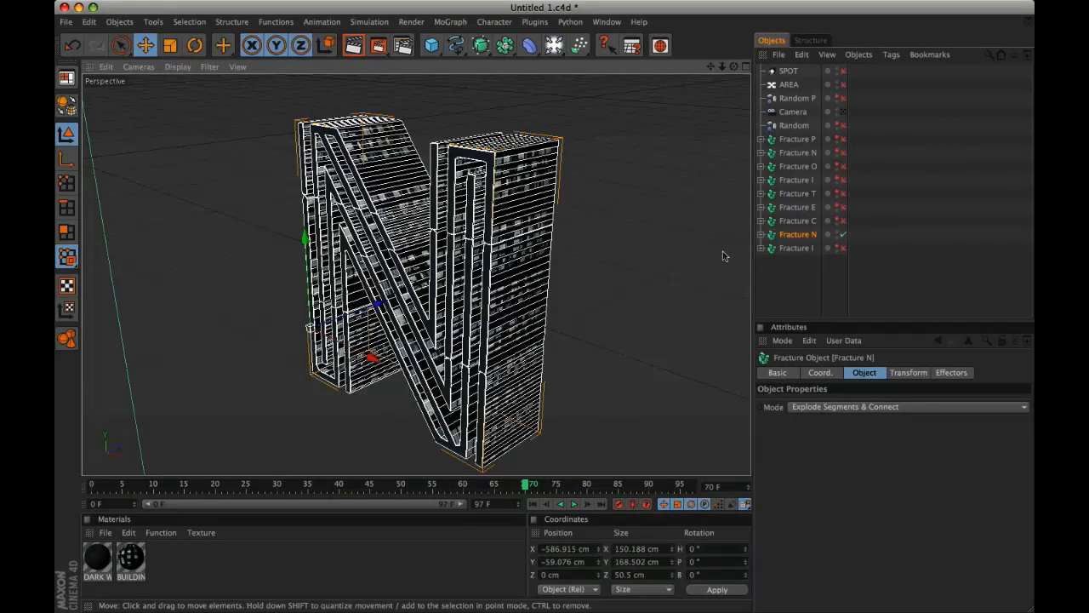
{"action": "left_click_drag", "start_coordinate": [734, 67], "coordinate": [785, 43]}
{"action": "left_click_drag", "start_coordinate": [723, 66], "coordinate": [684, 83]}
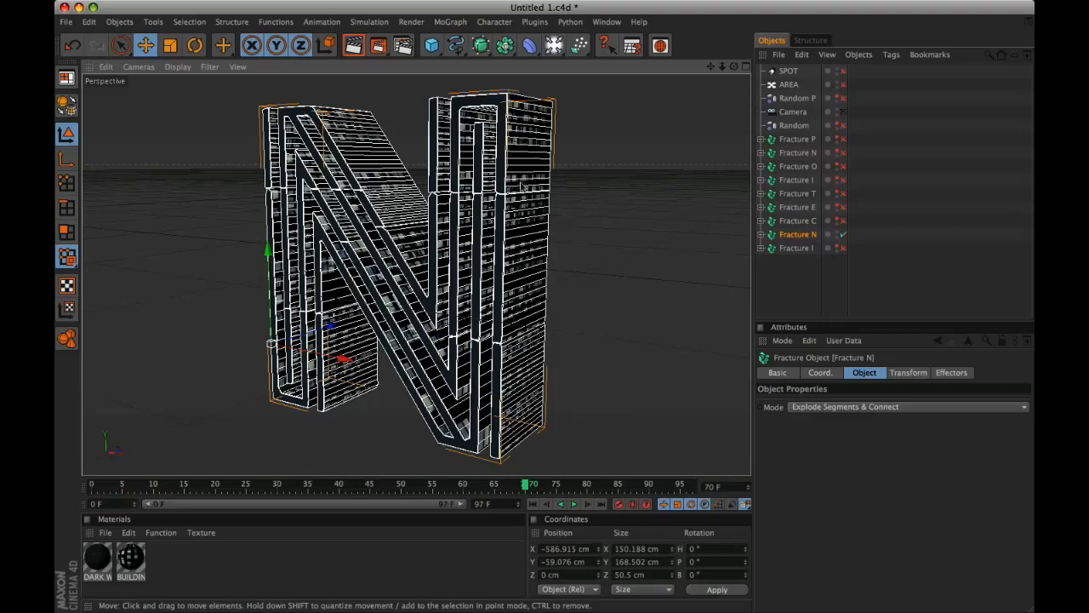
Step: Make the MoText.1 object inside the visible Fracture N editable
{"action": "left_click", "coordinate": [762, 235]}
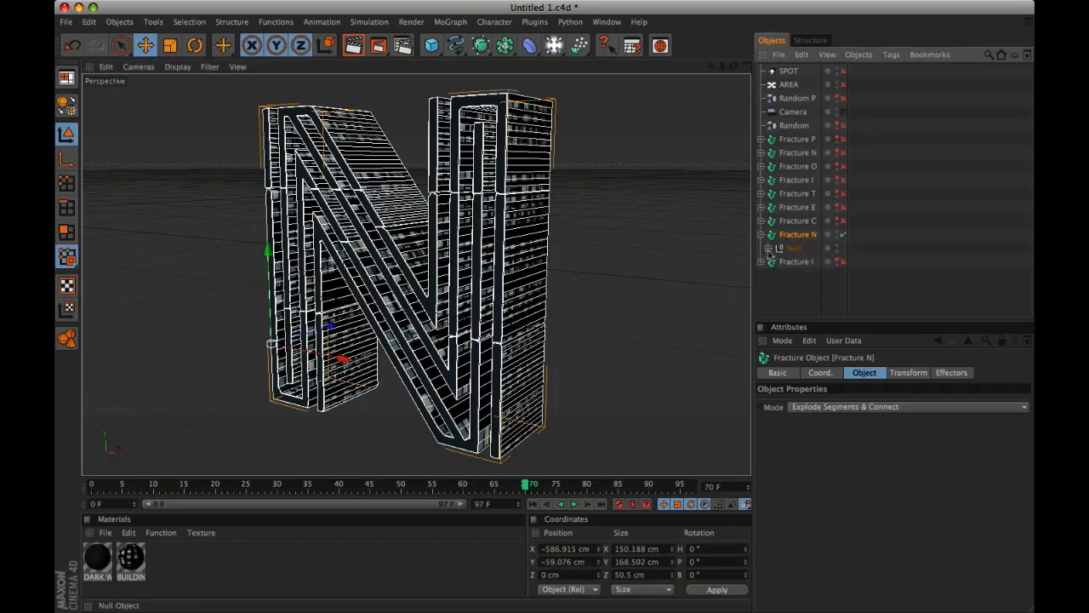
{"action": "left_click", "coordinate": [768, 248]}
{"action": "left_click", "coordinate": [809, 262]}
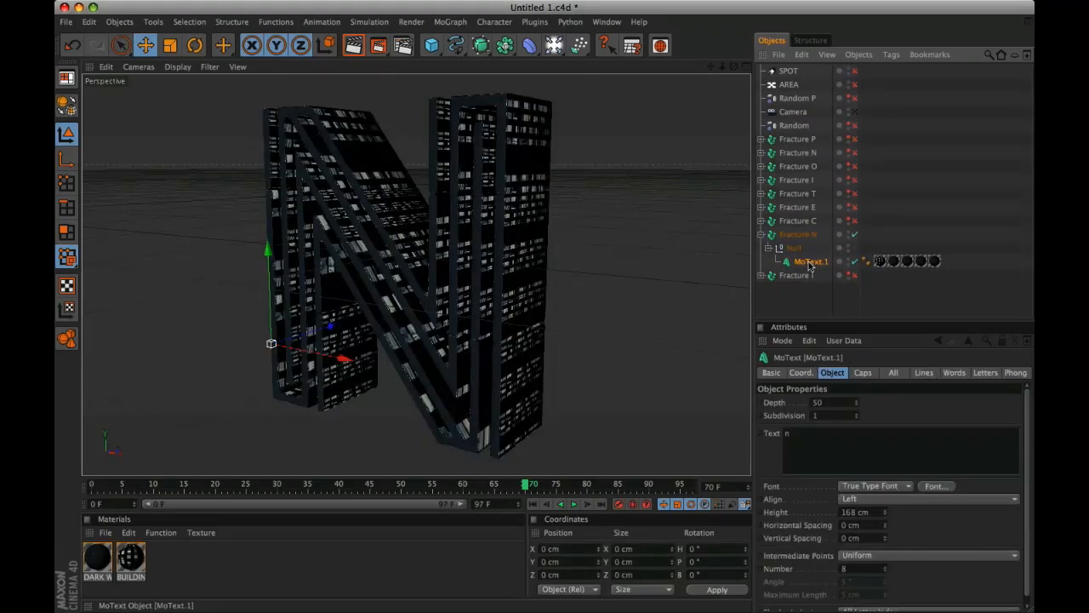
{"action": "key", "text": "c"}
Step: Expand the converted MoText.1 hierarchy, make its extrude object n editable, and reveal its Rounding 1 and Rounding 2 children
{"action": "left_click", "coordinate": [775, 262]}
{"action": "left_click", "coordinate": [784, 276]}
{"action": "left_click", "coordinate": [792, 288]}
{"action": "left_click", "coordinate": [815, 303]}
{"action": "scroll", "coordinate": [1029, 170], "scroll_direction": "down", "scroll_amount": 1}
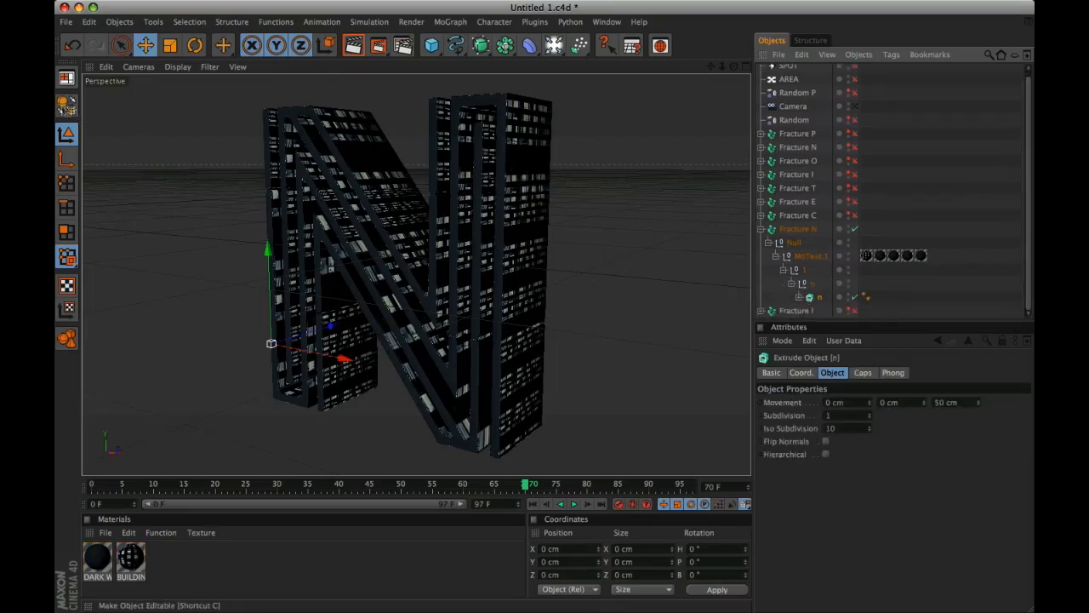
{"action": "key", "text": "c"}
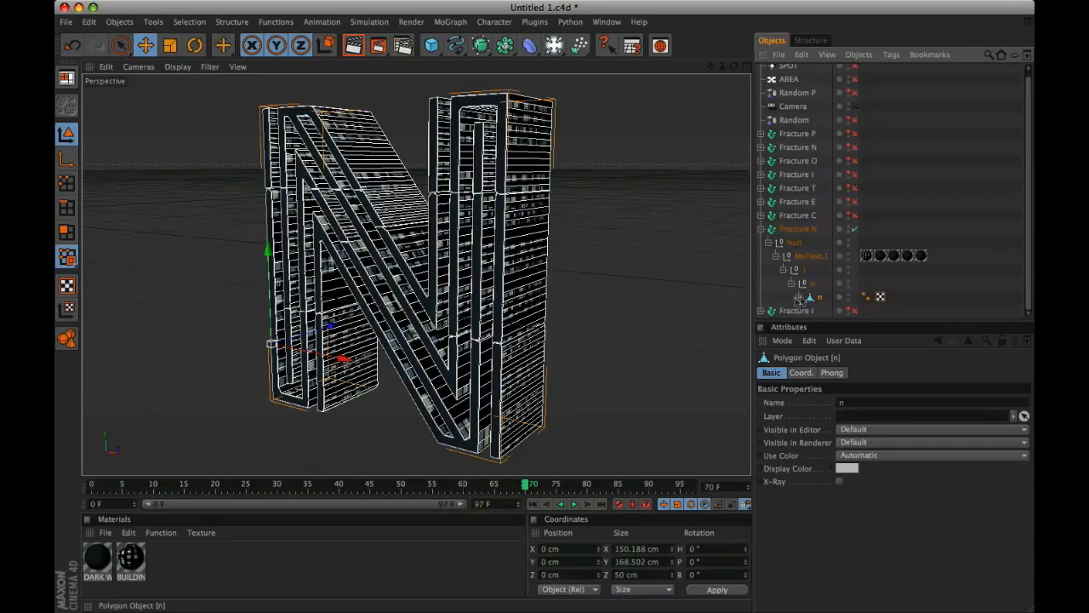
{"action": "left_click", "coordinate": [803, 296]}
{"action": "left_click", "coordinate": [800, 298]}
{"action": "scroll", "coordinate": [1029, 260], "scroll_direction": "down", "scroll_amount": 2}
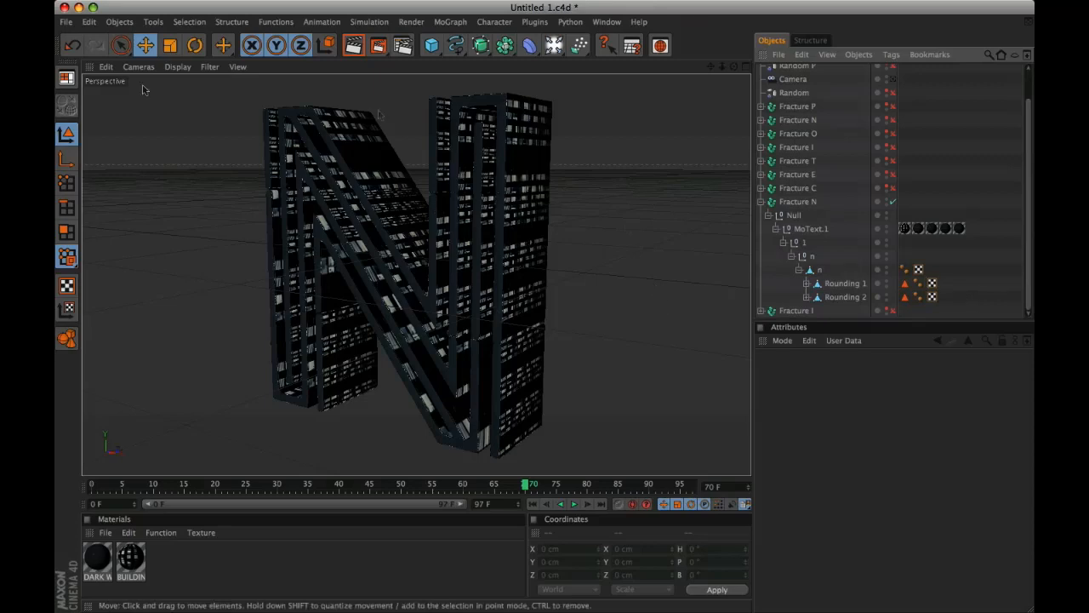
Step: Select all polygons of object n with Rectangle Selection, turning off Only Select Visible Elements so hidden faces are included
{"action": "left_click", "coordinate": [69, 128]}
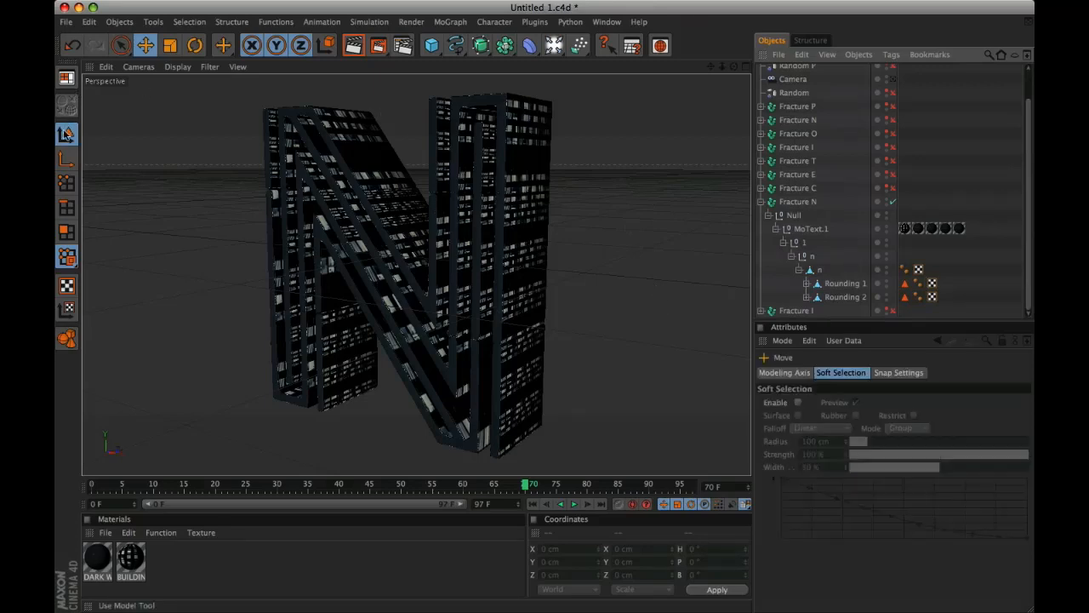
{"action": "left_click", "coordinate": [812, 271]}
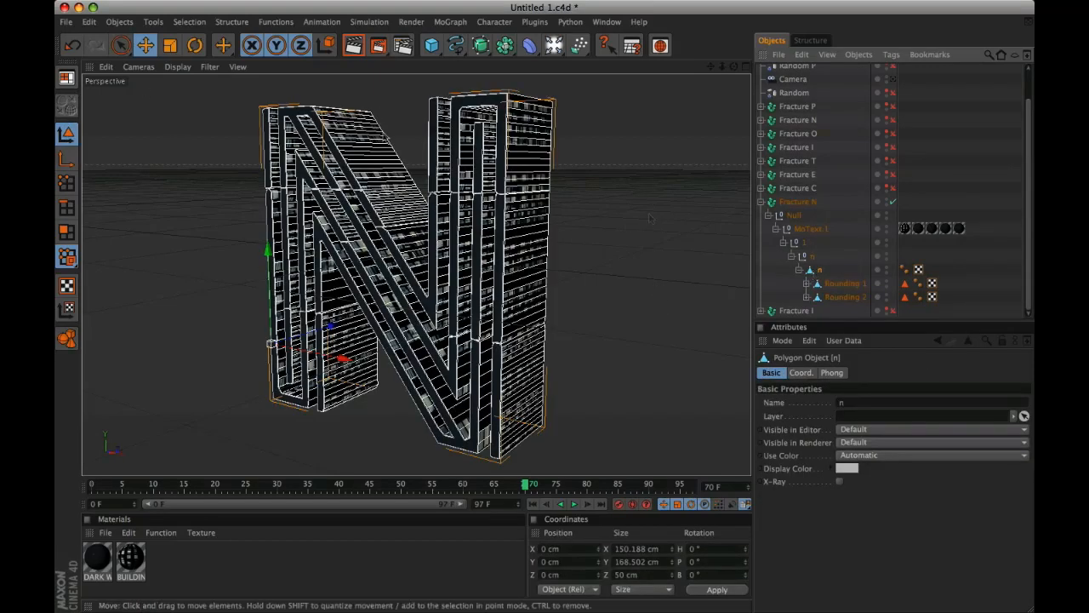
{"action": "left_click", "coordinate": [67, 232]}
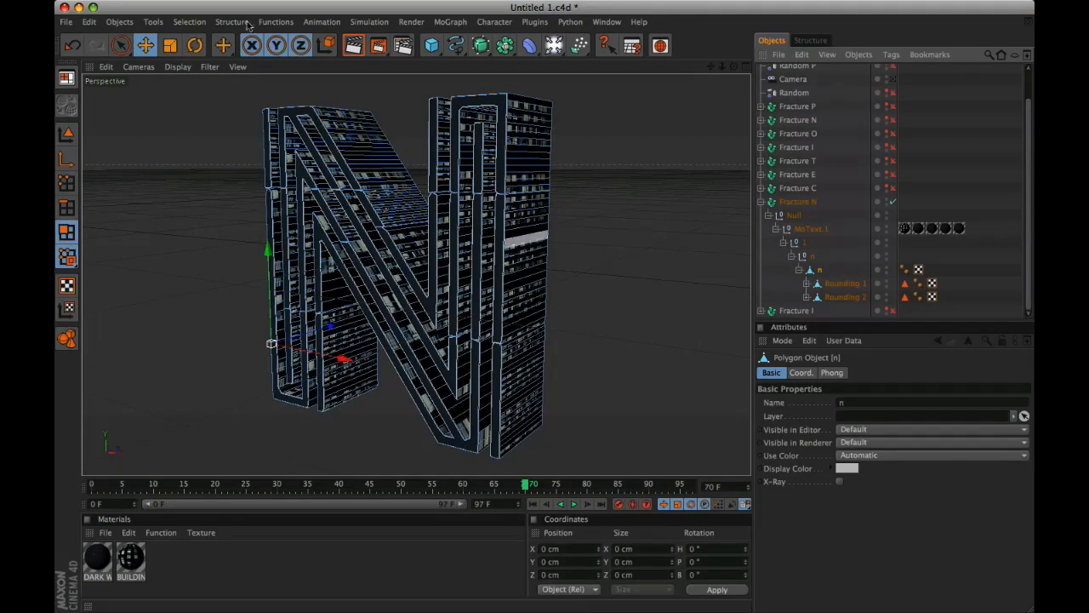
{"action": "left_click_drag", "start_coordinate": [120, 45], "coordinate": [169, 62]}
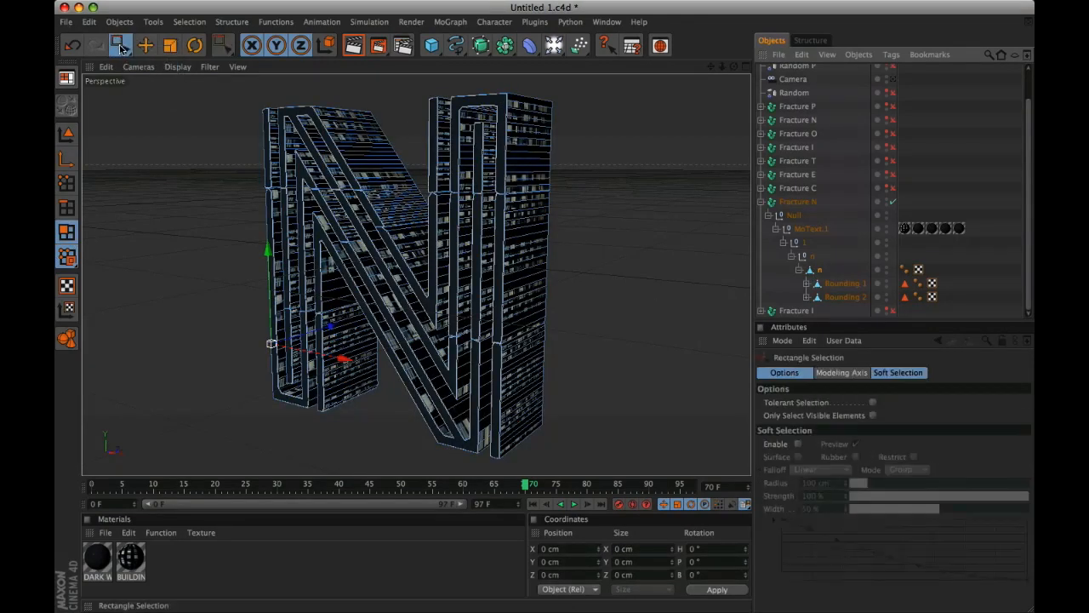
{"action": "left_click", "coordinate": [872, 416]}
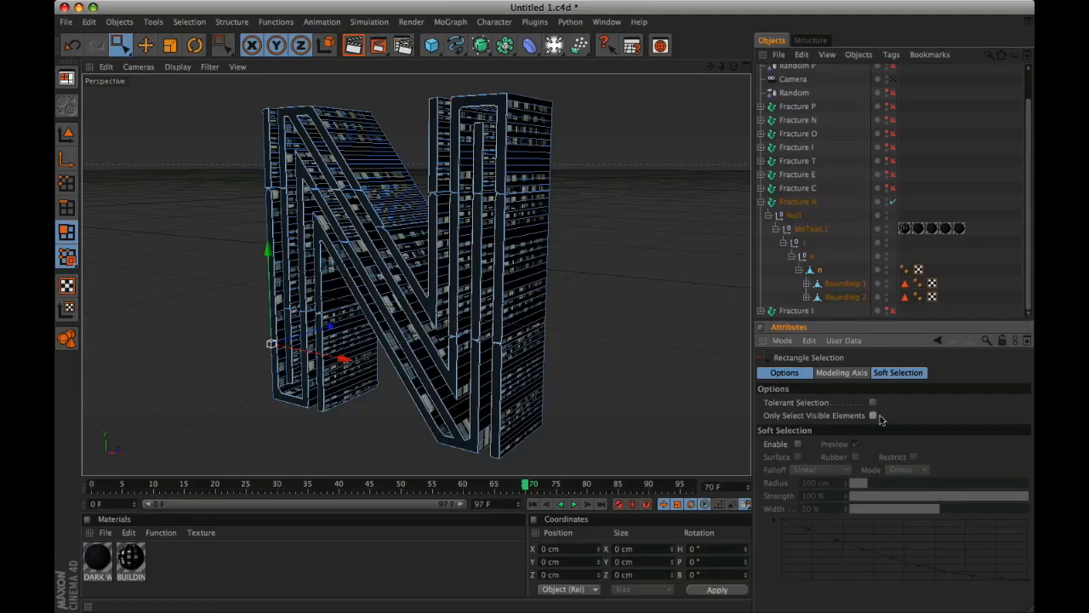
{"action": "left_click_drag", "start_coordinate": [243, 88], "coordinate": [611, 477]}
Step: With Live Selection, deselect the lower outer faces of the N's right stem and the faces inside its upper notch
{"action": "left_click_drag", "start_coordinate": [734, 66], "coordinate": [800, 56]}
{"action": "left_click_drag", "start_coordinate": [713, 67], "coordinate": [545, 17]}
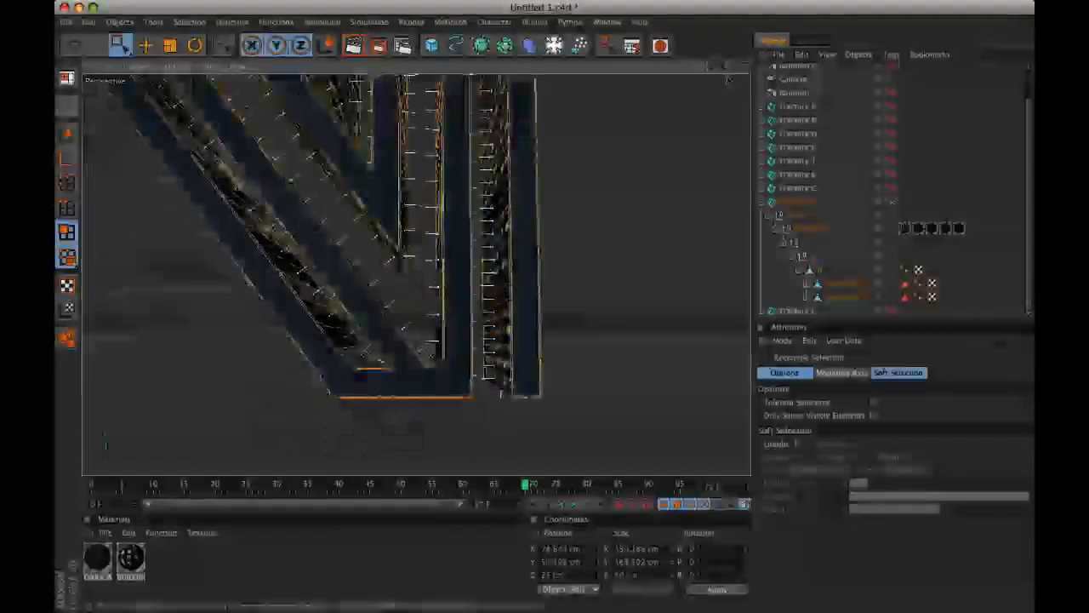
{"action": "mouse_move", "coordinate": [733, 66]}
{"action": "left_mouse_down"}
{"action": "mouse_move", "coordinate": [749, 65]}
{"action": "mouse_move", "coordinate": [722, 74]}
{"action": "mouse_move", "coordinate": [734, 66]}
{"action": "left_mouse_up"}
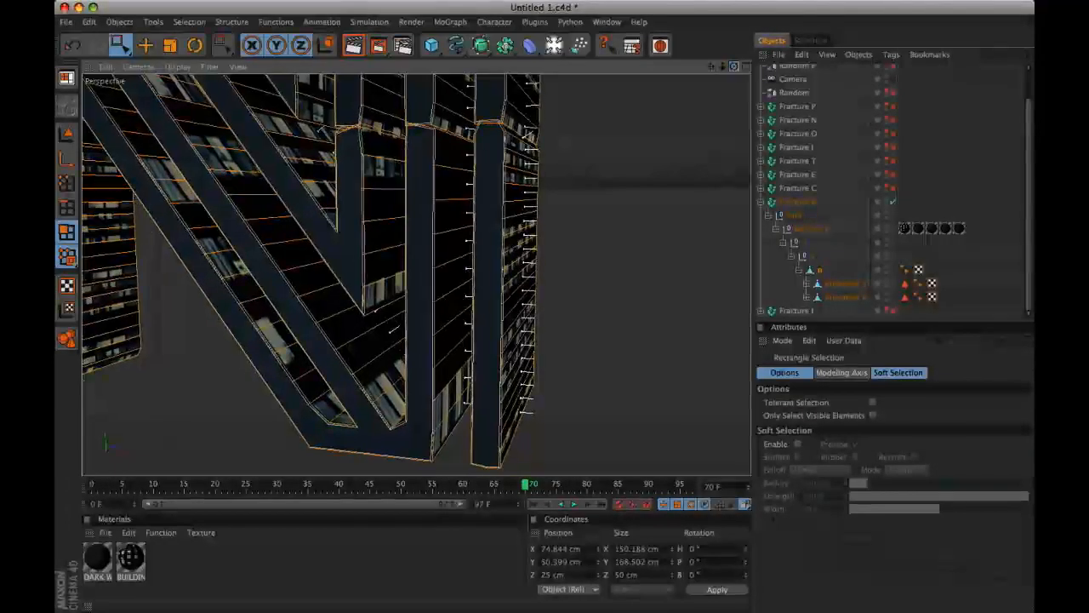
{"action": "left_click", "coordinate": [222, 51]}
{"action": "left_click", "coordinate": [258, 109]}
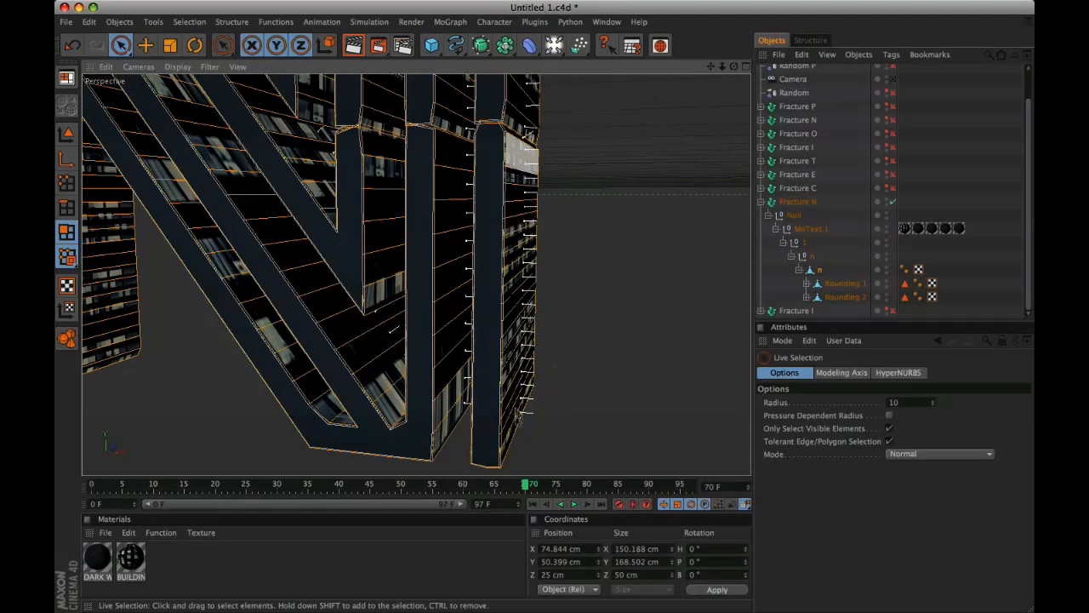
{"action": "left_click_drag", "start_coordinate": [733, 67], "coordinate": [742, 68]}
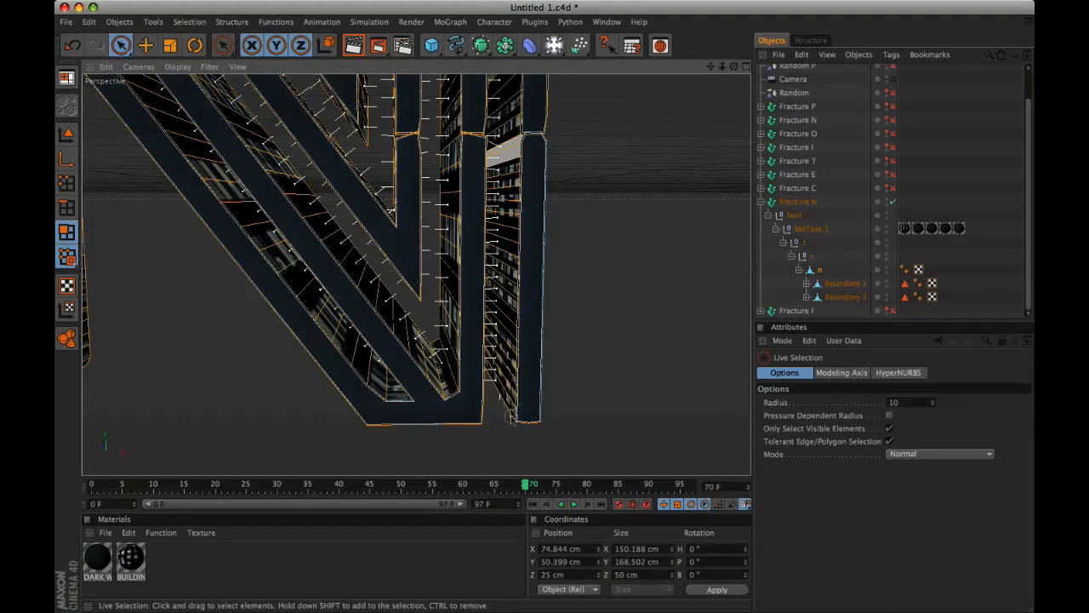
{"action": "mouse_move", "coordinate": [733, 66]}
{"action": "left_mouse_down"}
{"action": "mouse_move", "coordinate": [747, 70]}
{"action": "mouse_move", "coordinate": [732, 69]}
{"action": "left_mouse_up"}
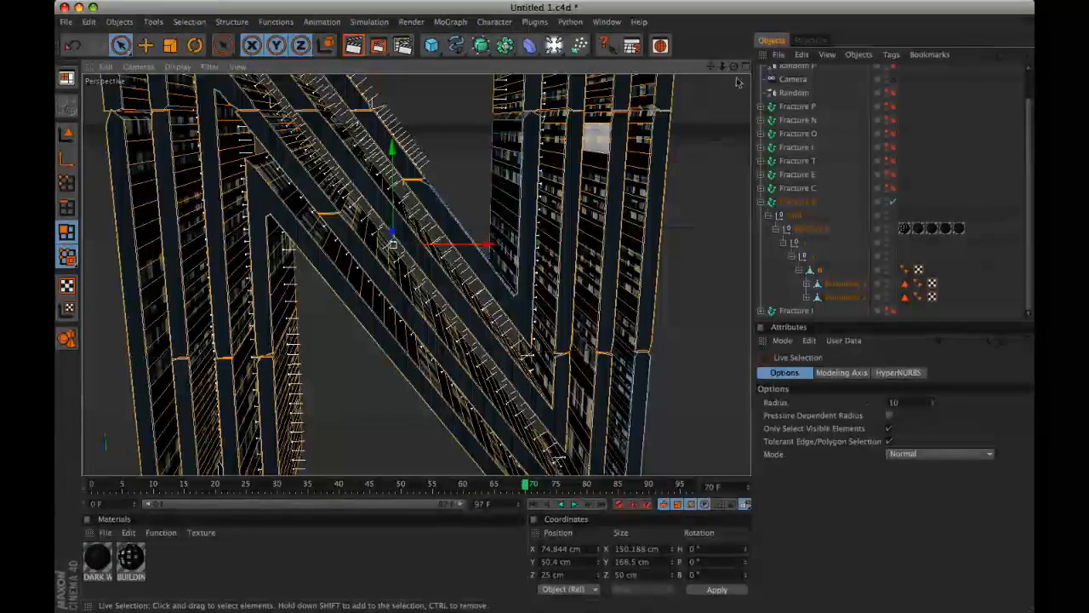
{"action": "left_click_drag", "start_coordinate": [734, 66], "coordinate": [688, 123]}
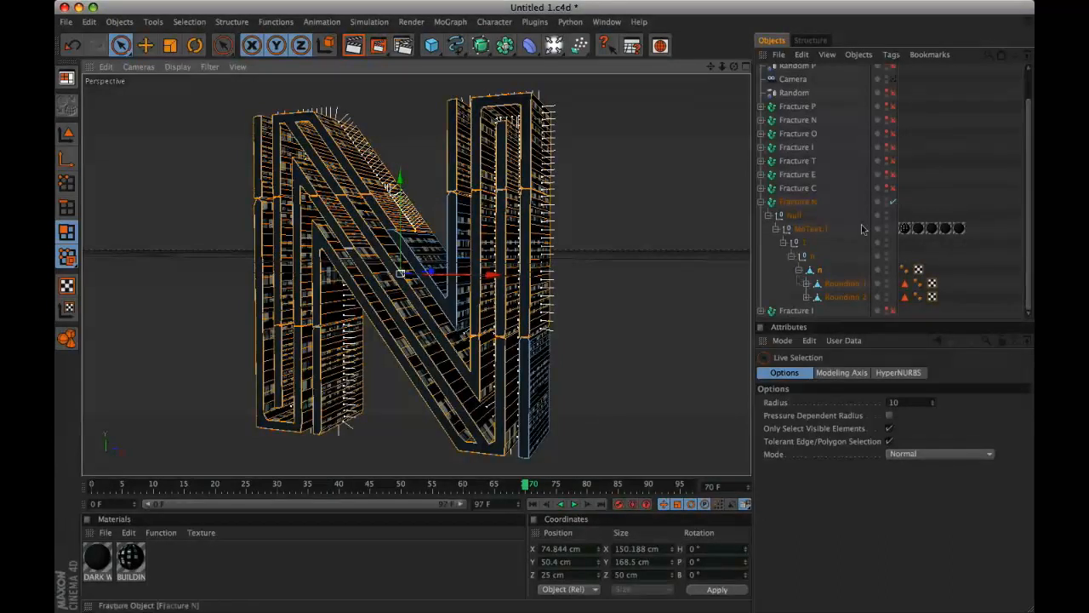
Step: Apply the DARK WALL material to the selected polygons of object n, disabling Fracture N for the assignment and enabling it again
{"action": "left_click", "coordinate": [800, 271]}
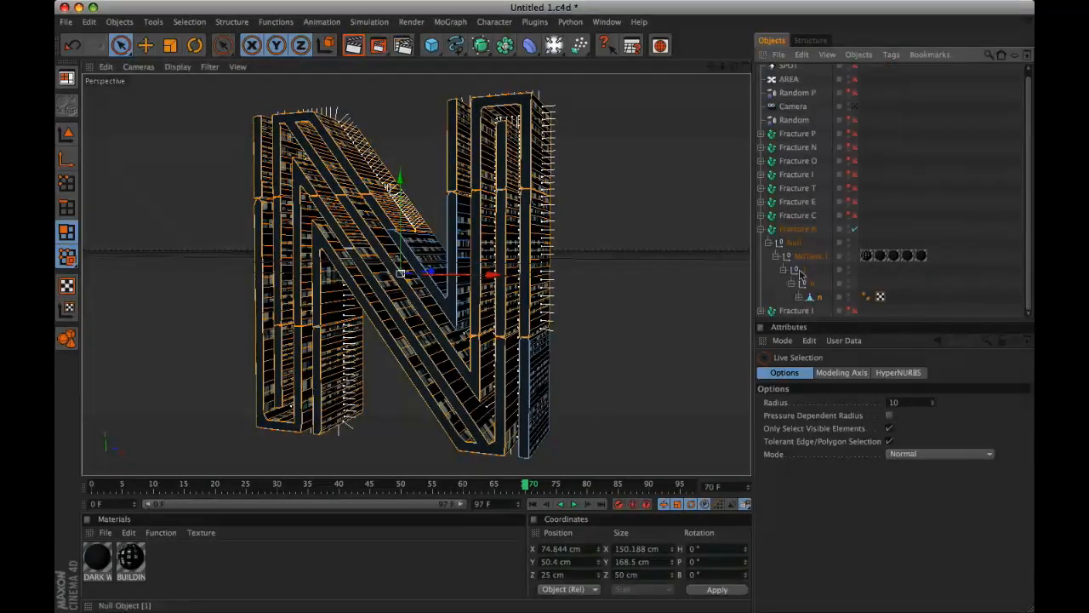
{"action": "left_click", "coordinate": [854, 230]}
{"action": "left_click_drag", "start_coordinate": [735, 66], "coordinate": [731, 83]}
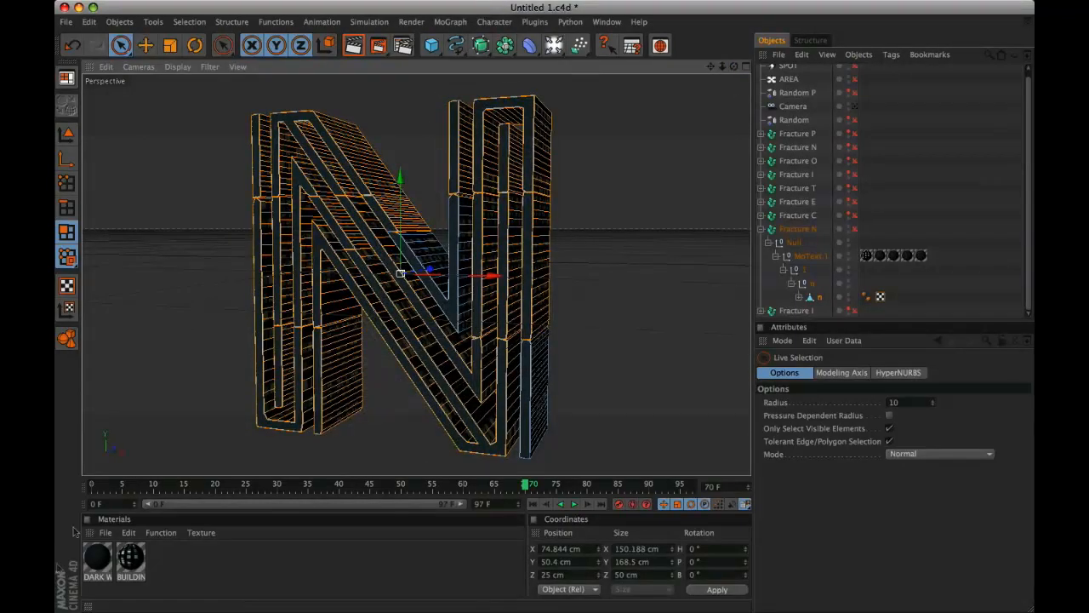
{"action": "left_click", "coordinate": [95, 563]}
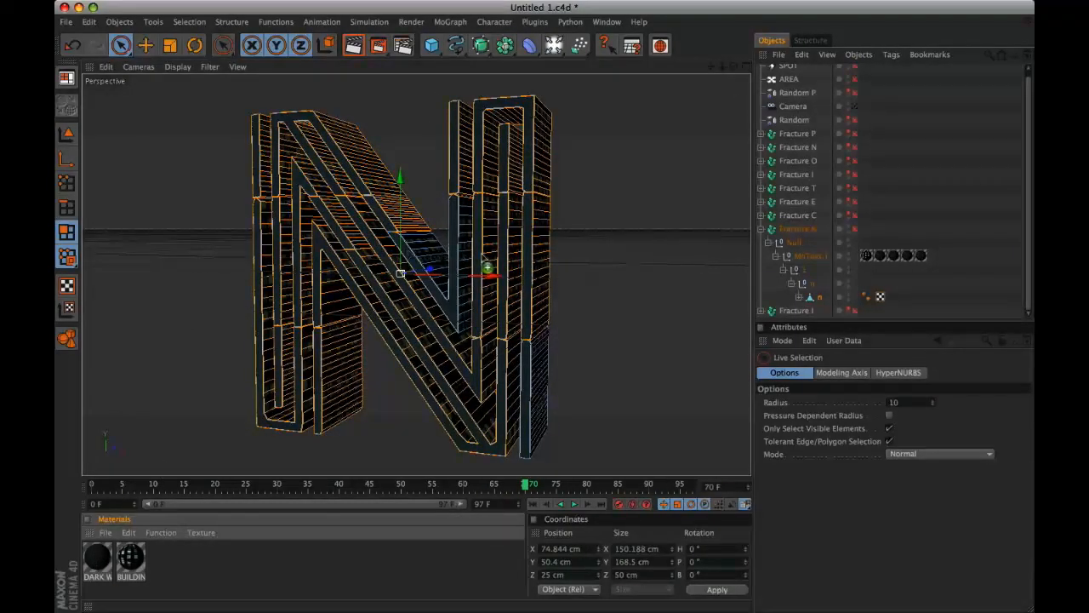
{"action": "left_click", "coordinate": [544, 148]}
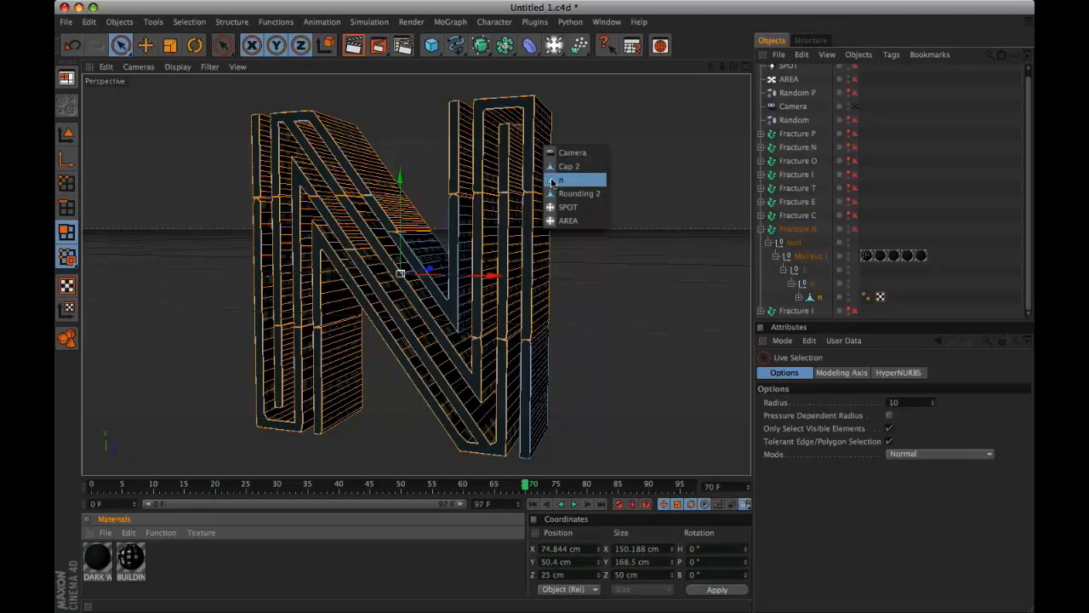
{"action": "left_click", "coordinate": [552, 181]}
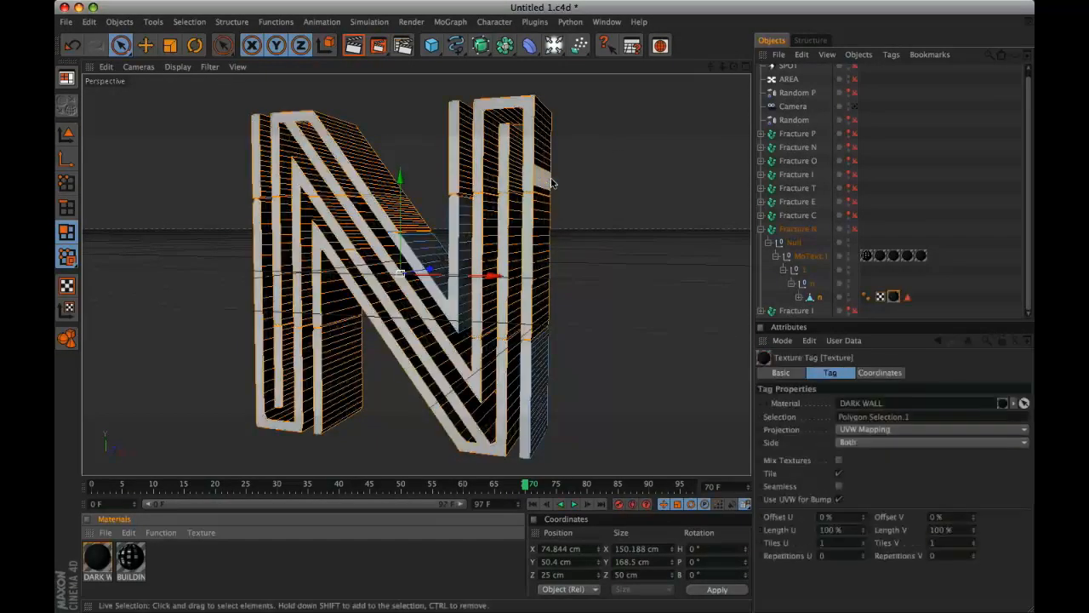
{"action": "left_click", "coordinate": [854, 229]}
{"action": "left_click", "coordinate": [706, 104]}
{"action": "left_click_drag", "start_coordinate": [734, 66], "coordinate": [698, 66]}
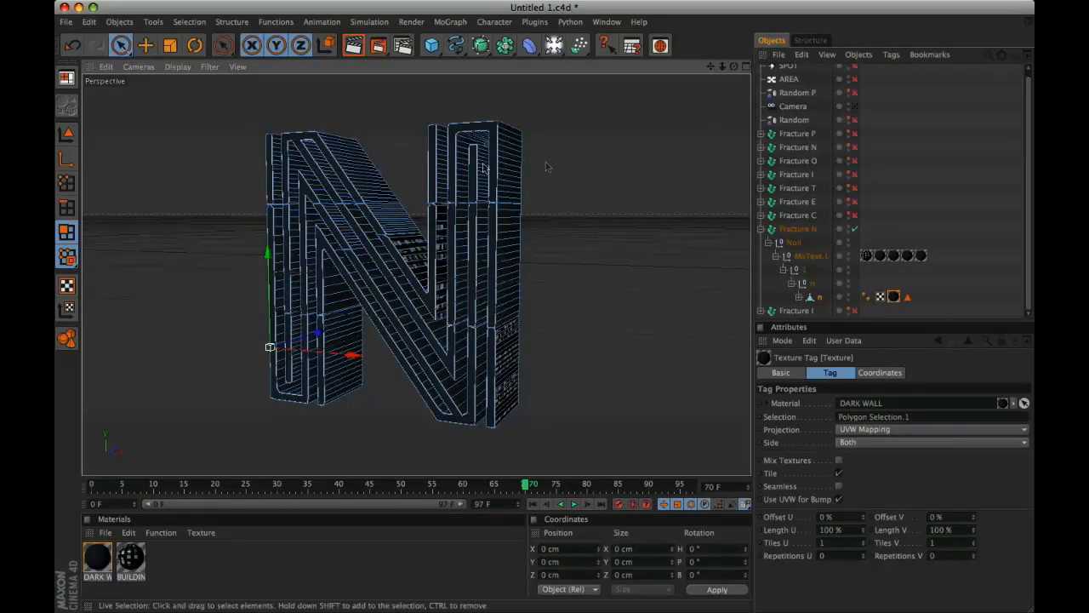
Step: Return to model mode, enable the SPOT and AREA lights, and render the perspective view to check the N
{"action": "left_click", "coordinate": [66, 134]}
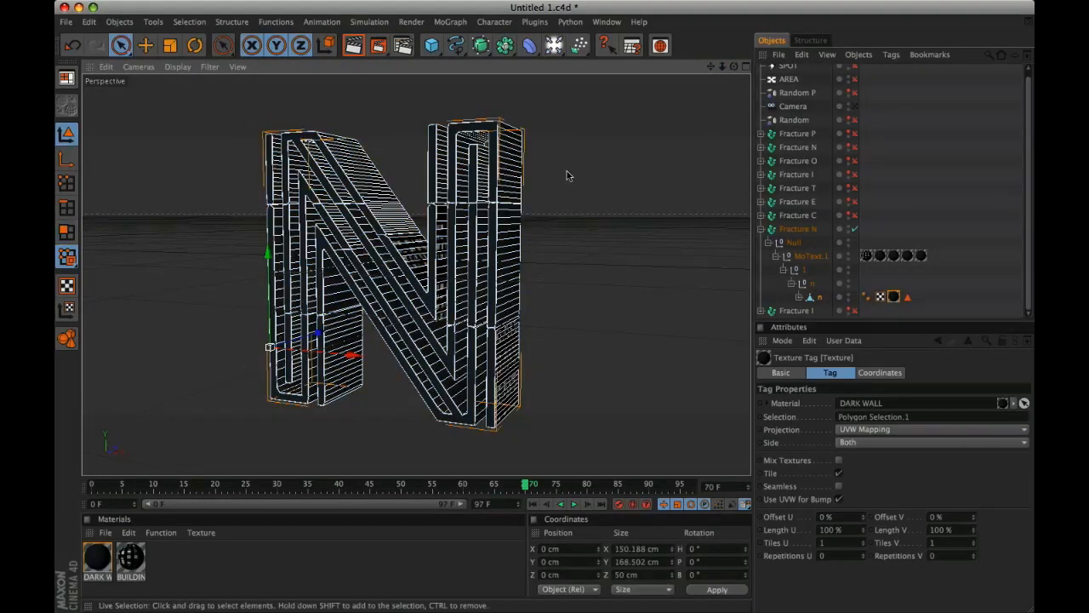
{"action": "left_click", "coordinate": [570, 175]}
{"action": "key", "text": "ctrl+r"}
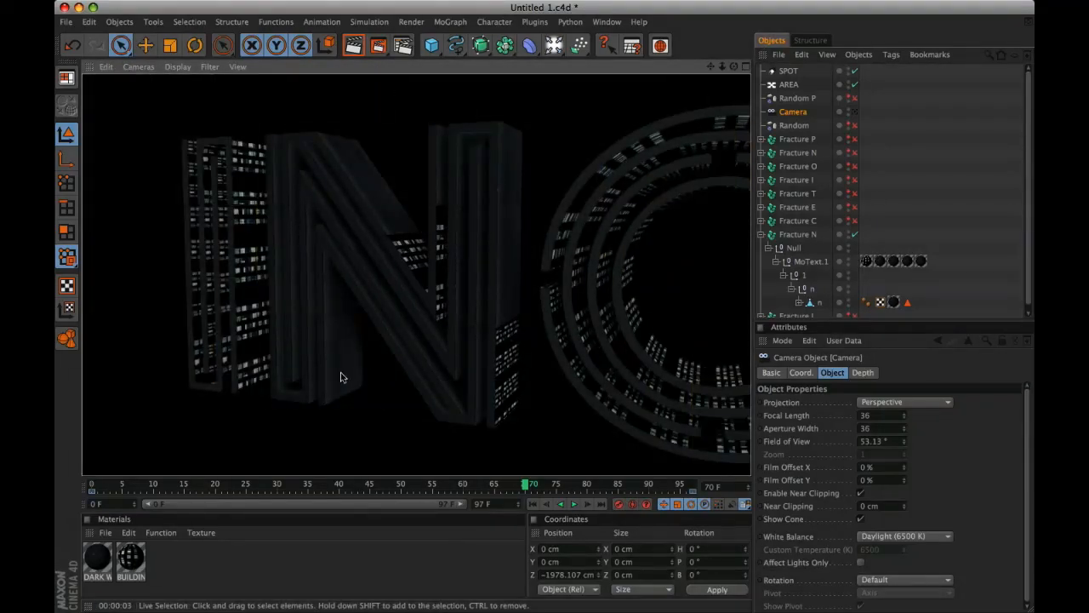
{"action": "left_click", "coordinate": [466, 413]}
Step: Collapse the finished Fracture N and make the Fracture objects of all other letters visible in the editor again
{"action": "left_click", "coordinate": [762, 234]}
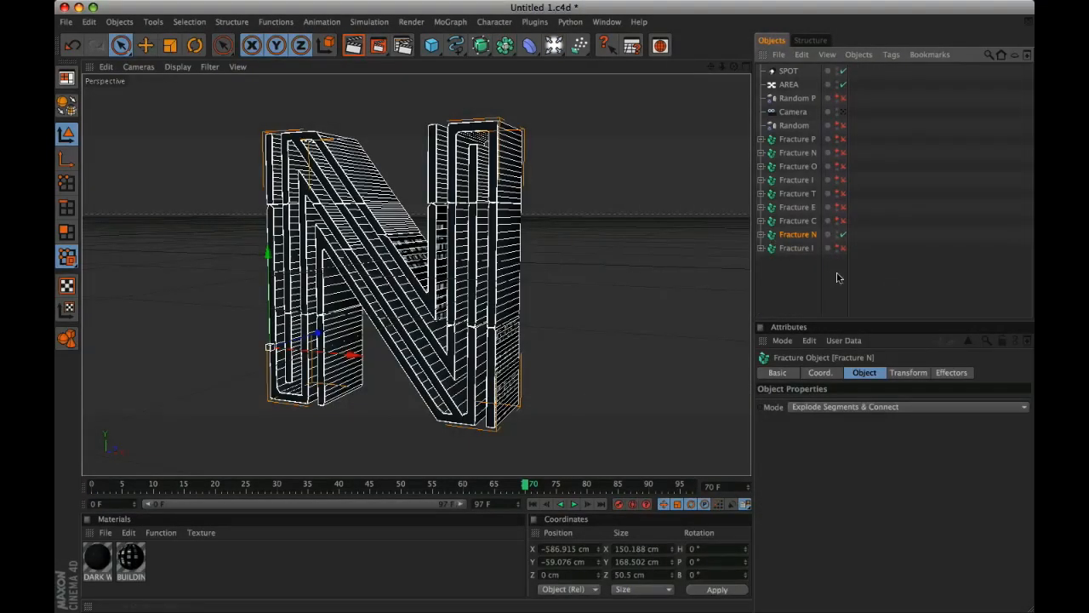
{"action": "left_click", "coordinate": [795, 248]}
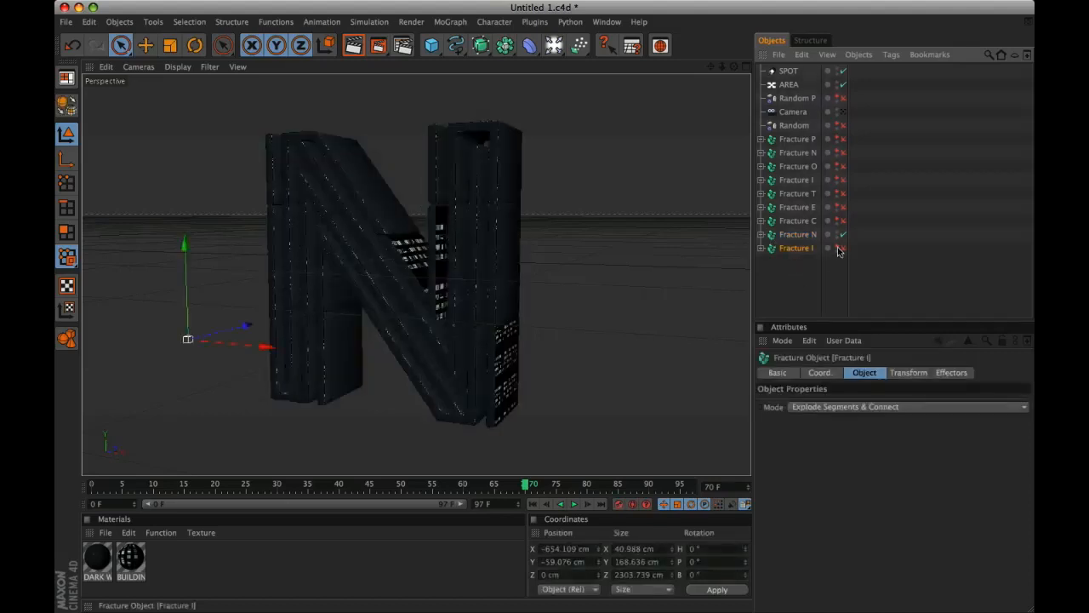
{"action": "left_click", "coordinate": [839, 248]}
{"action": "left_click", "coordinate": [837, 221]}
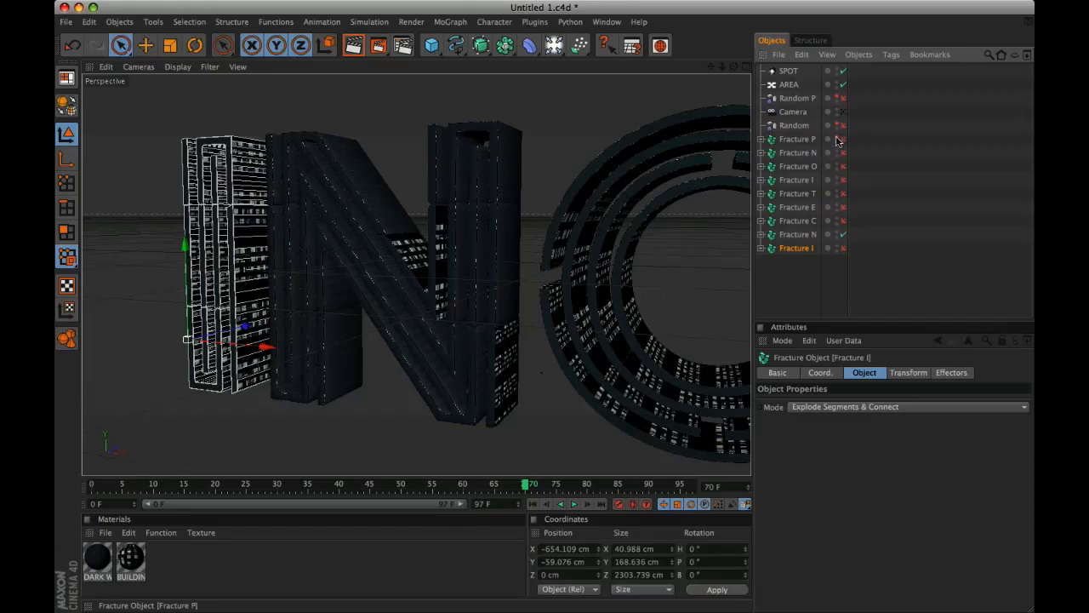
Step: Reorder the Fracture objects in the hierarchy so they follow the spelling I, N, C, E, P, T, I, O, N
{"action": "left_click", "coordinate": [796, 287]}
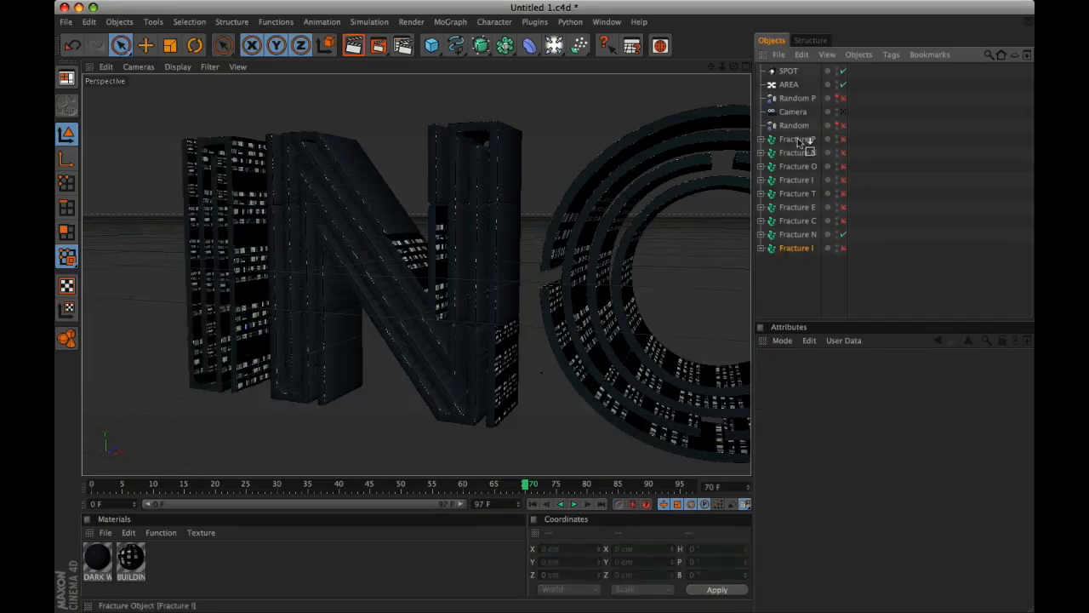
{"action": "left_click_drag", "start_coordinate": [797, 137], "coordinate": [800, 207]}
{"action": "mouse_move", "coordinate": [797, 248]}
{"action": "left_mouse_down"}
{"action": "mouse_move", "coordinate": [809, 221]}
{"action": "mouse_move", "coordinate": [801, 237]}
{"action": "left_mouse_up"}
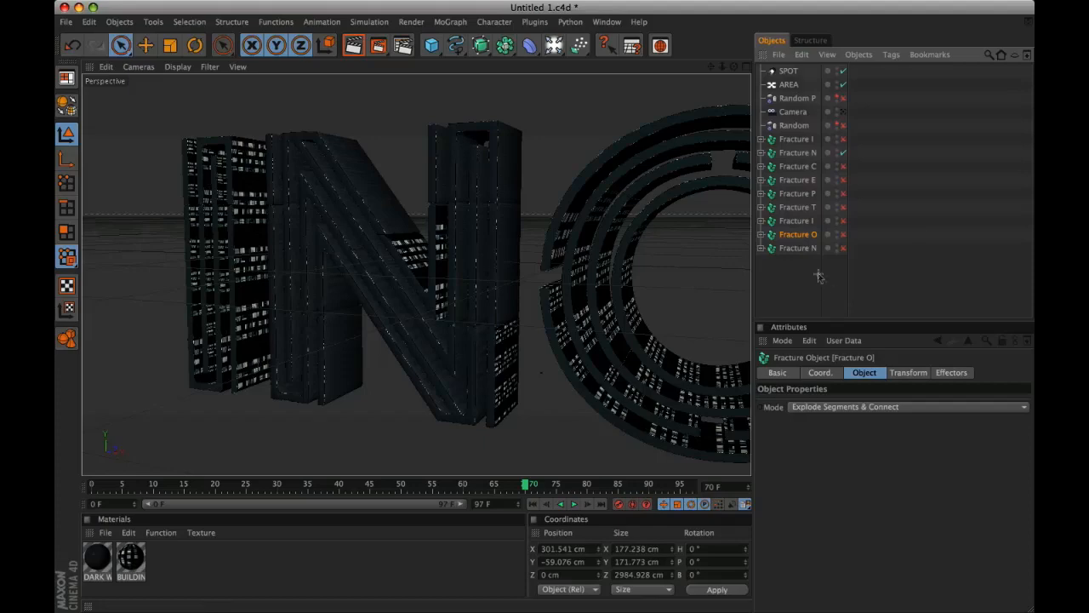
{"action": "left_click", "coordinate": [918, 232]}
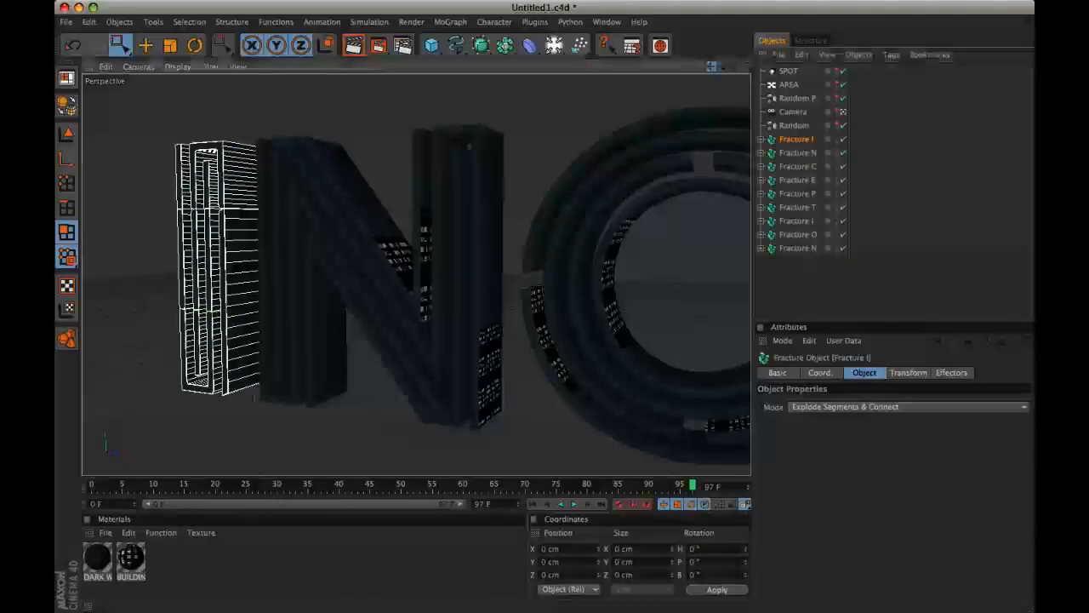
Step: Examine how the dark wall and building textures are distributed on the first I, N and C Fracture objects
{"action": "left_click_drag", "start_coordinate": [718, 70], "coordinate": [732, 67]}
{"action": "left_click", "coordinate": [790, 209]}
{"action": "left_click", "coordinate": [761, 138]}
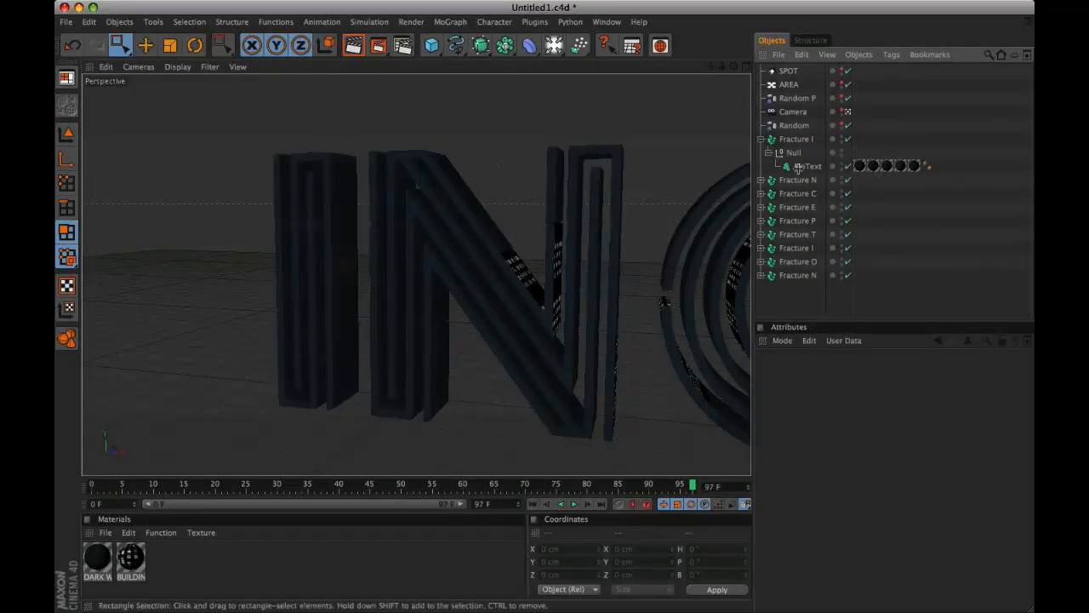
{"action": "left_click", "coordinate": [762, 138]}
{"action": "left_click", "coordinate": [797, 152]}
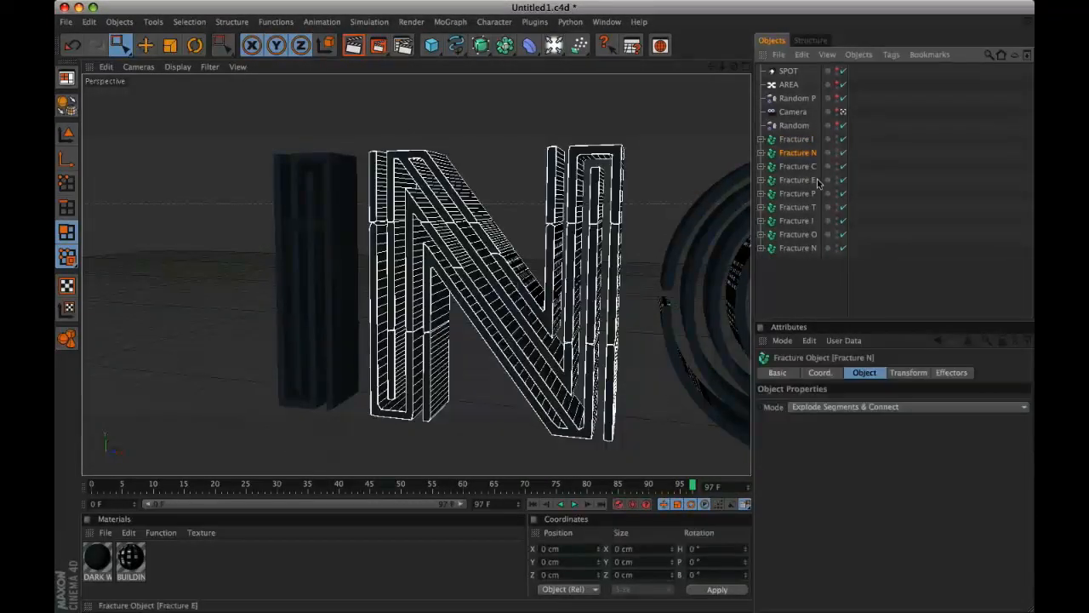
{"action": "left_click", "coordinate": [792, 166]}
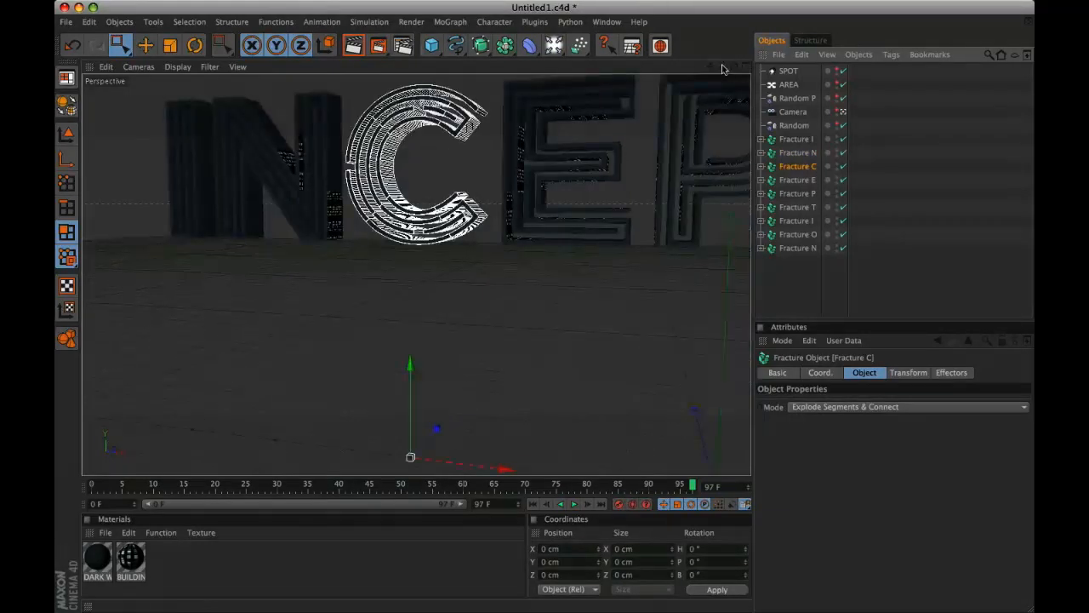
Step: Inspect the material tags inside Fracture C and the texture placement on the C letter's surfaces
{"action": "left_click_drag", "start_coordinate": [723, 66], "coordinate": [714, 247]}
{"action": "left_click_drag", "start_coordinate": [722, 66], "coordinate": [704, 46]}
{"action": "left_click", "coordinate": [760, 166]}
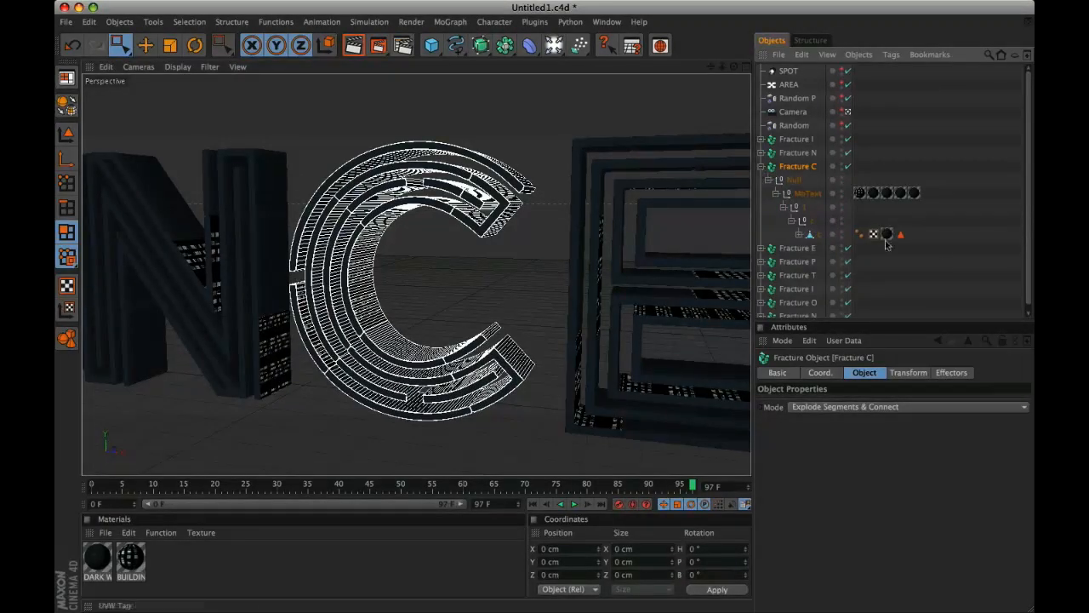
{"action": "left_click", "coordinate": [498, 228]}
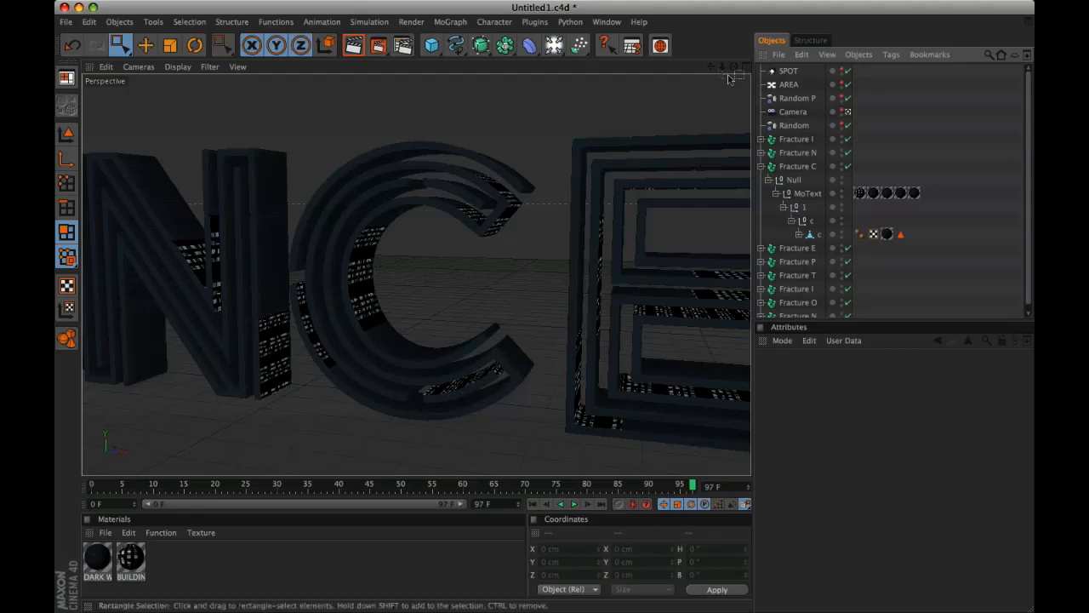
{"action": "left_click", "coordinate": [761, 166]}
Step: Examine how the dark wall and building textures are distributed on the E, P, T, I, O and last N letters
{"action": "left_click_drag", "start_coordinate": [711, 68], "coordinate": [711, 72]}
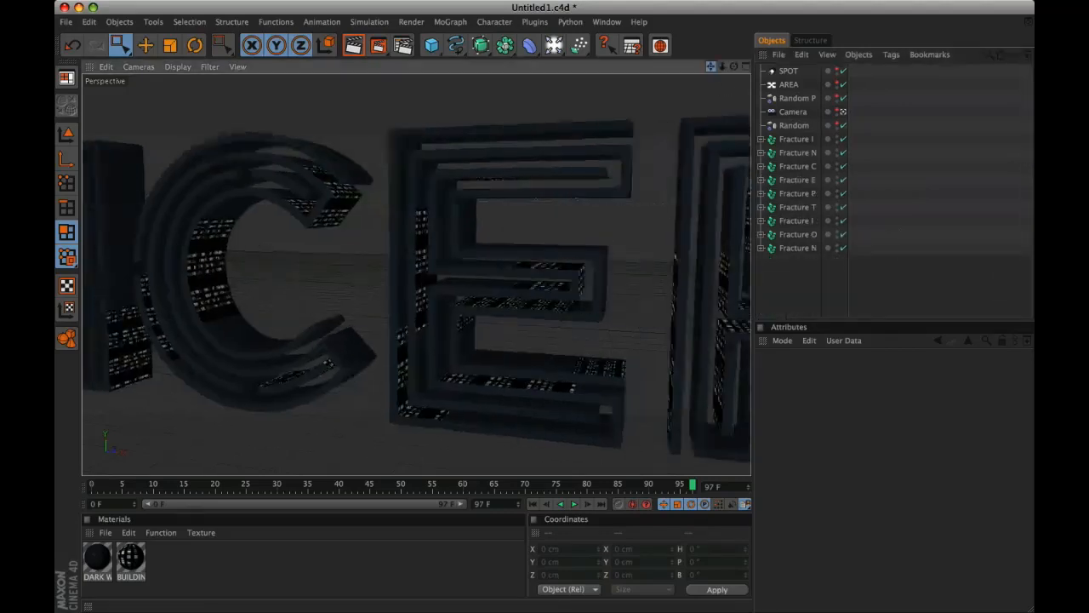
{"action": "left_click_drag", "start_coordinate": [661, 165], "coordinate": [711, 65]}
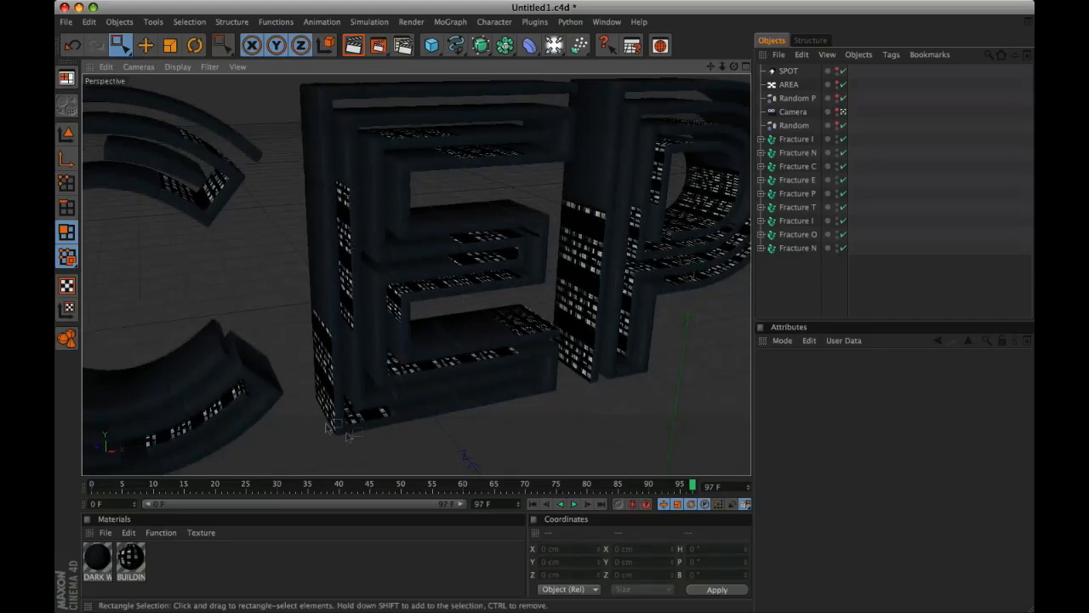
{"action": "left_click_drag", "start_coordinate": [711, 67], "coordinate": [709, 69]}
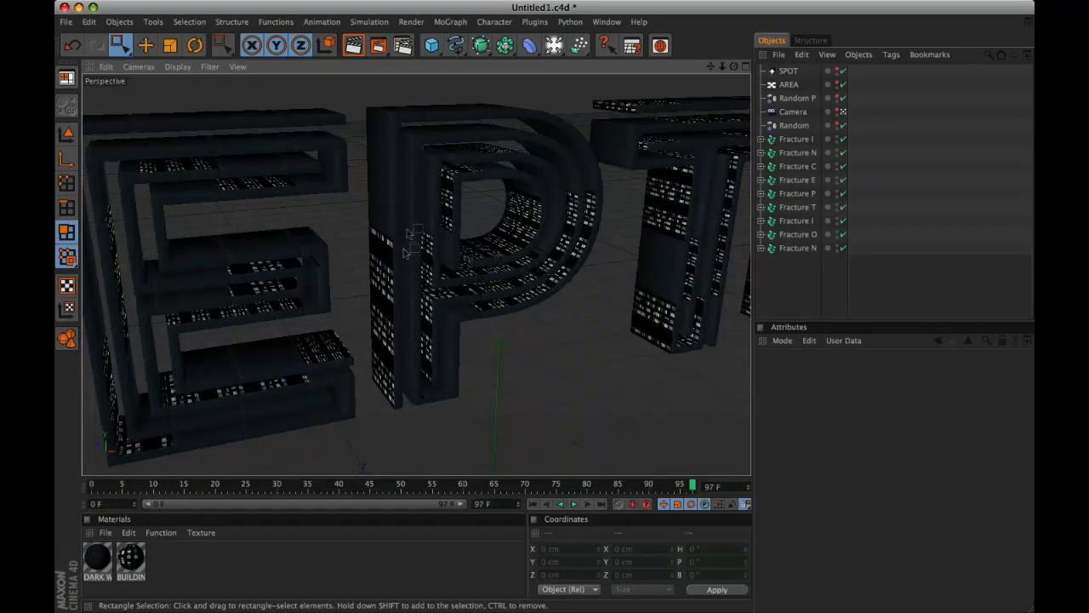
{"action": "left_click_drag", "start_coordinate": [734, 67], "coordinate": [713, 68]}
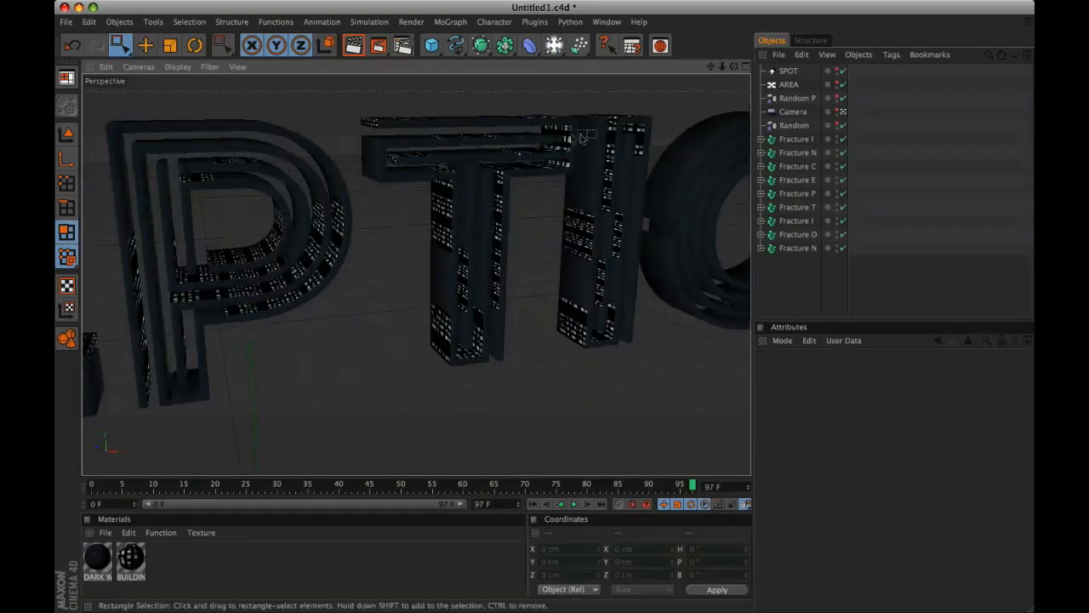
{"action": "left_click_drag", "start_coordinate": [713, 72], "coordinate": [609, 240]}
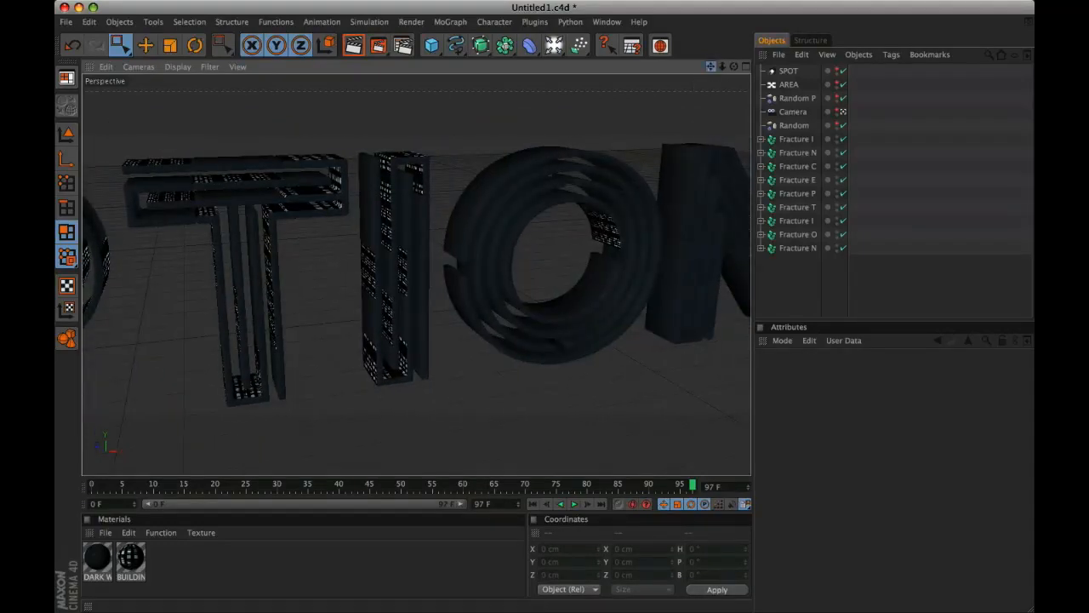
{"action": "left_click_drag", "start_coordinate": [712, 67], "coordinate": [711, 70]}
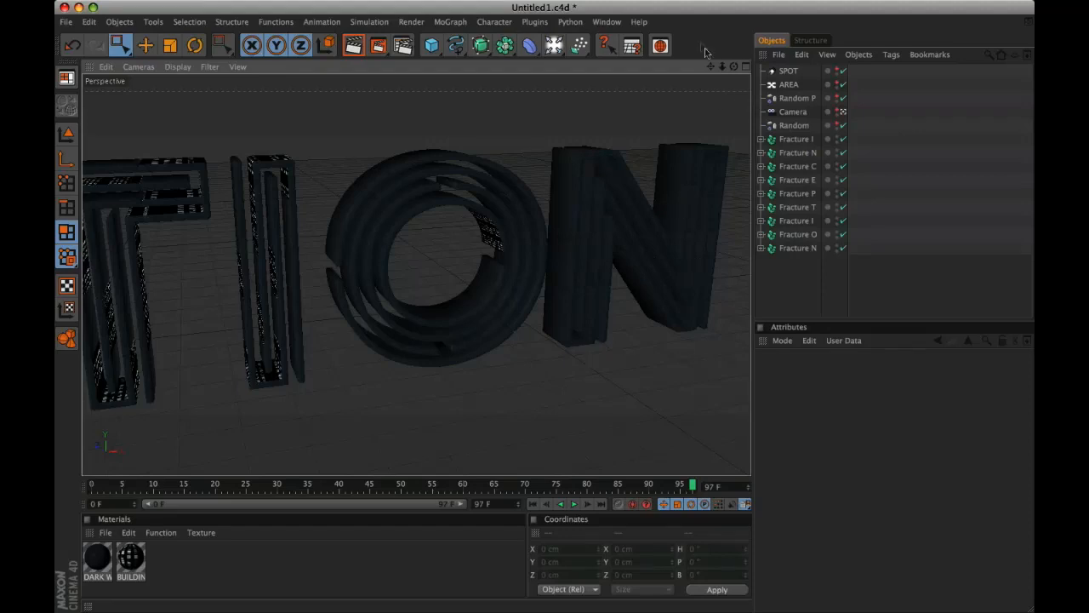
{"action": "left_click_drag", "start_coordinate": [733, 66], "coordinate": [697, 70]}
{"action": "left_click_drag", "start_coordinate": [697, 70], "coordinate": [691, 70]}
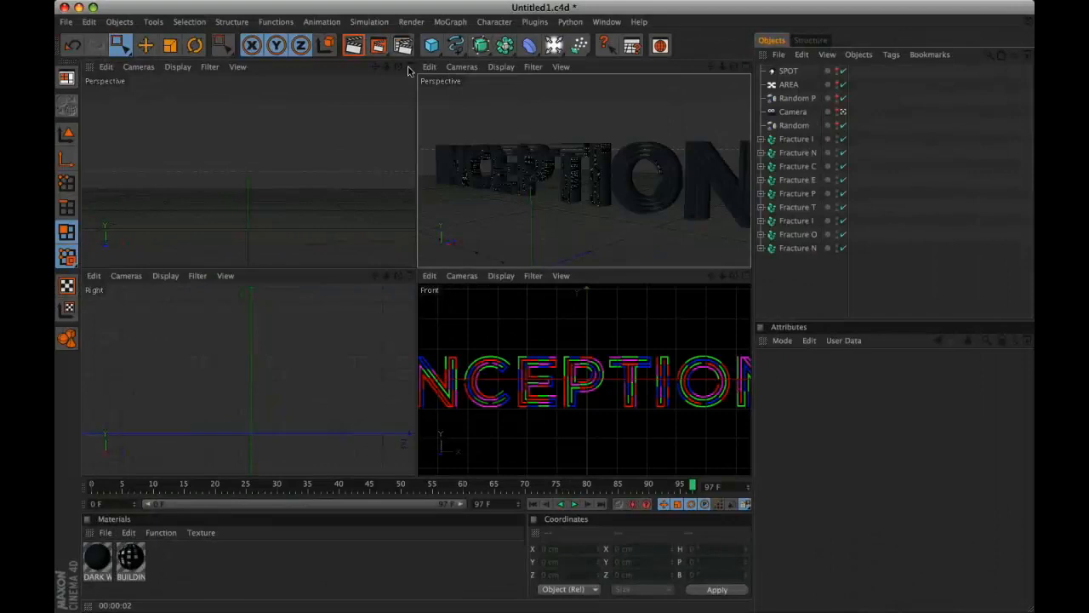
Step: Maximize the camera's perspective view, play the animation from the first frame, and render test previews at frames 6 and 10
{"action": "left_click", "coordinate": [406, 67]}
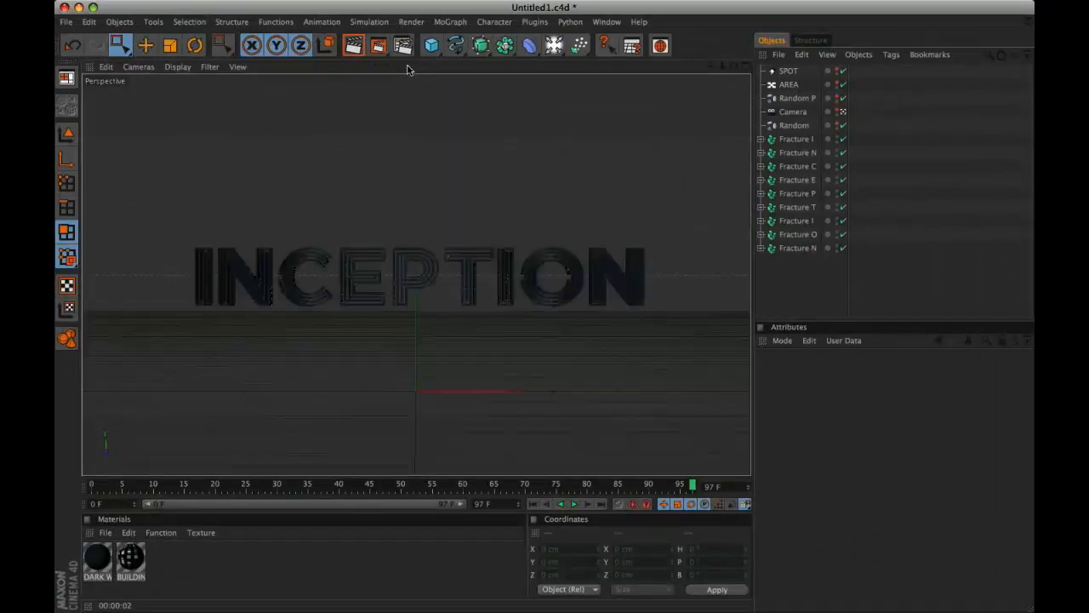
{"action": "left_click", "coordinate": [533, 504]}
{"action": "left_click", "coordinate": [572, 504]}
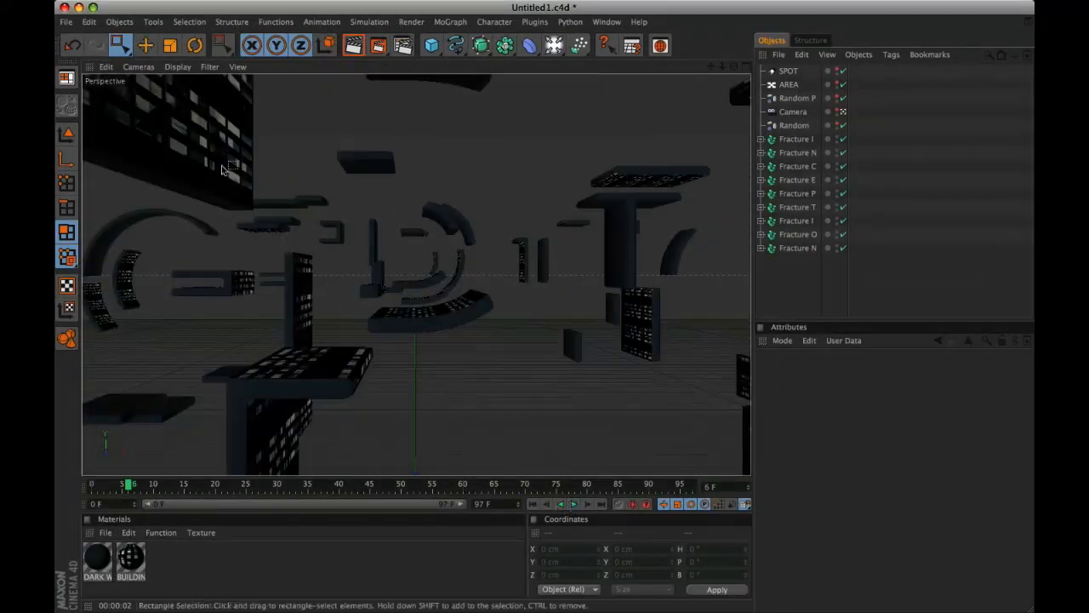
{"action": "key", "text": "super+r"}
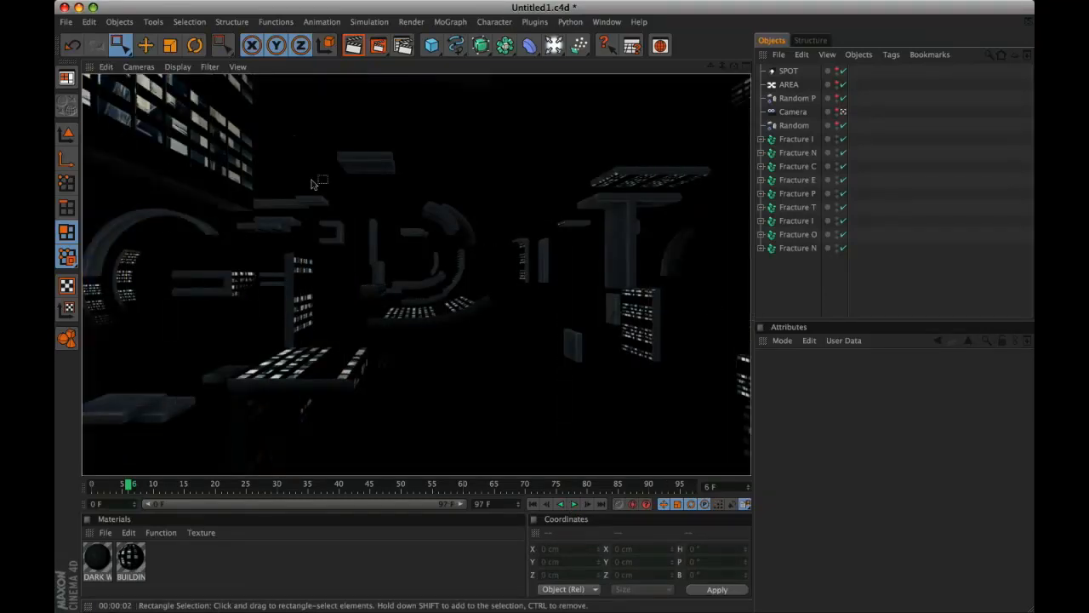
{"action": "left_click", "coordinate": [579, 505]}
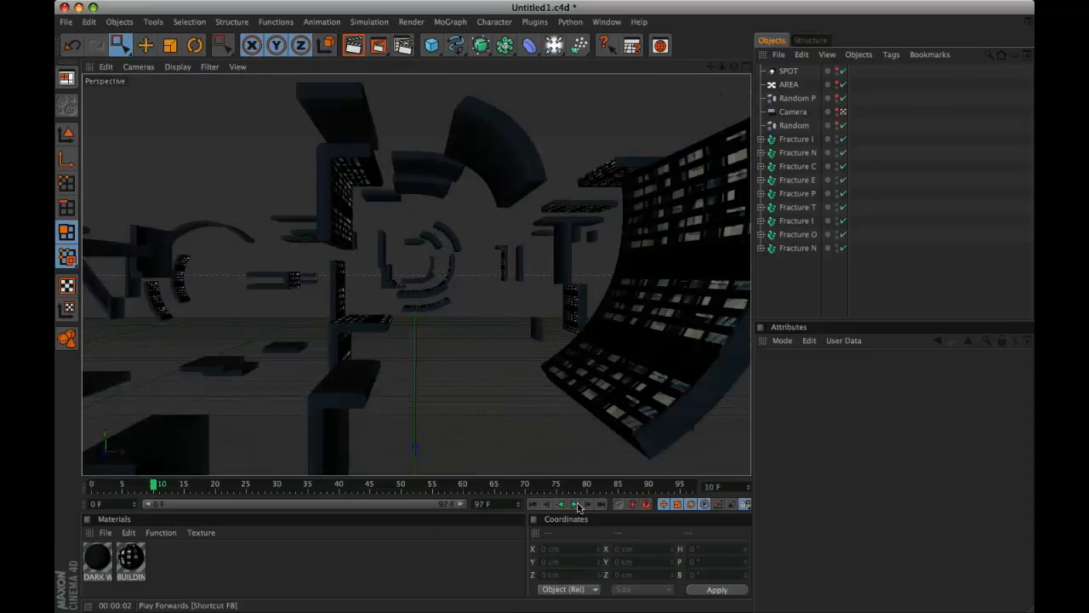
{"action": "key", "text": "super+r"}
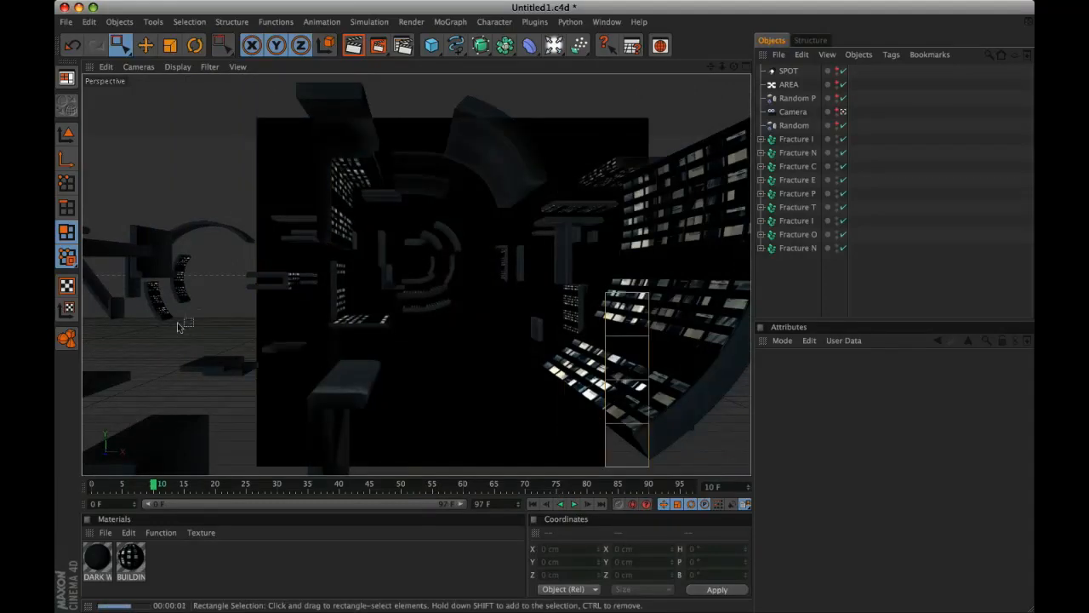
Step: Continue the animation playback and render test previews of the assembling title at frames 18, 34 and 67
{"action": "left_click", "coordinate": [575, 503]}
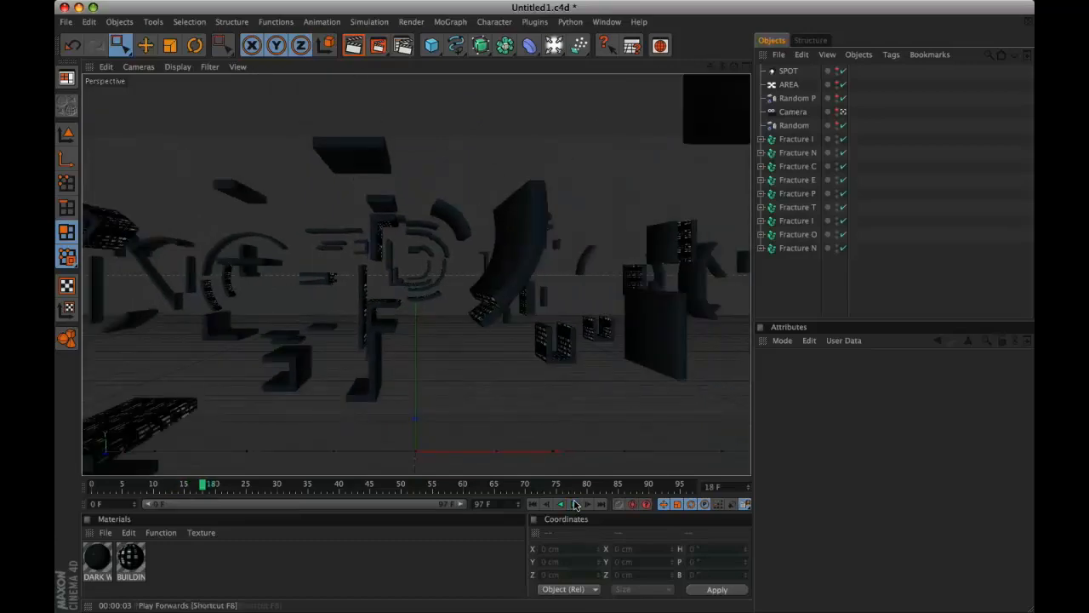
{"action": "key", "text": "super+r"}
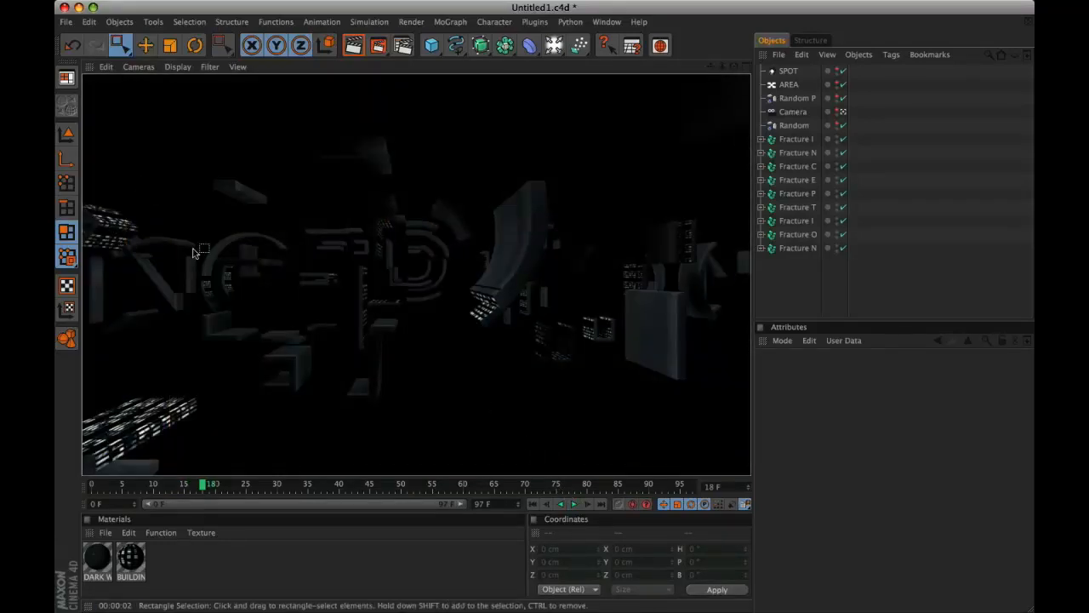
{"action": "left_click", "coordinate": [575, 503]}
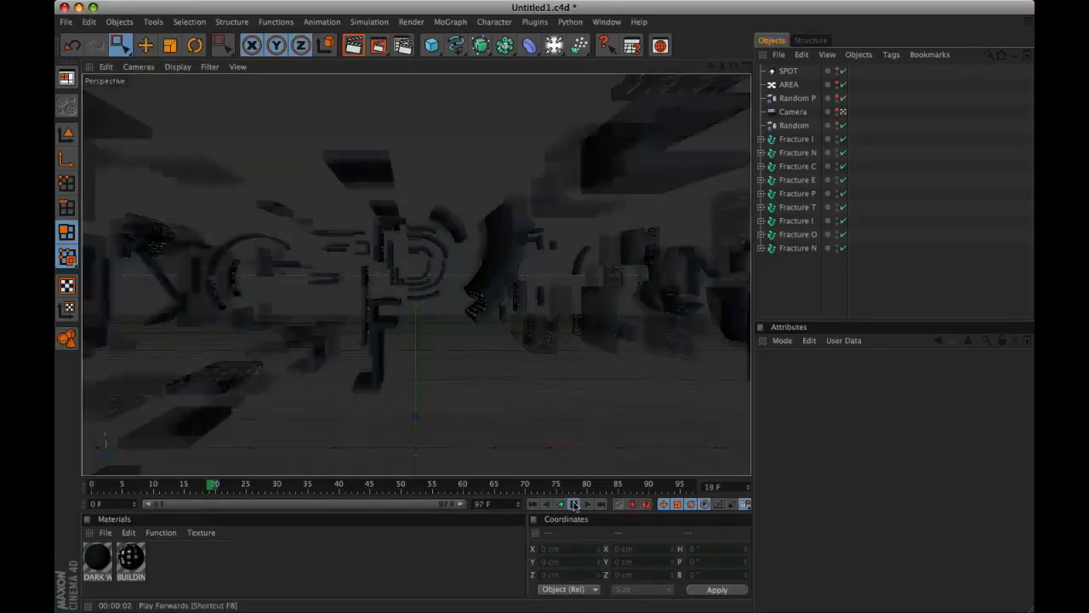
{"action": "key", "text": "super+r"}
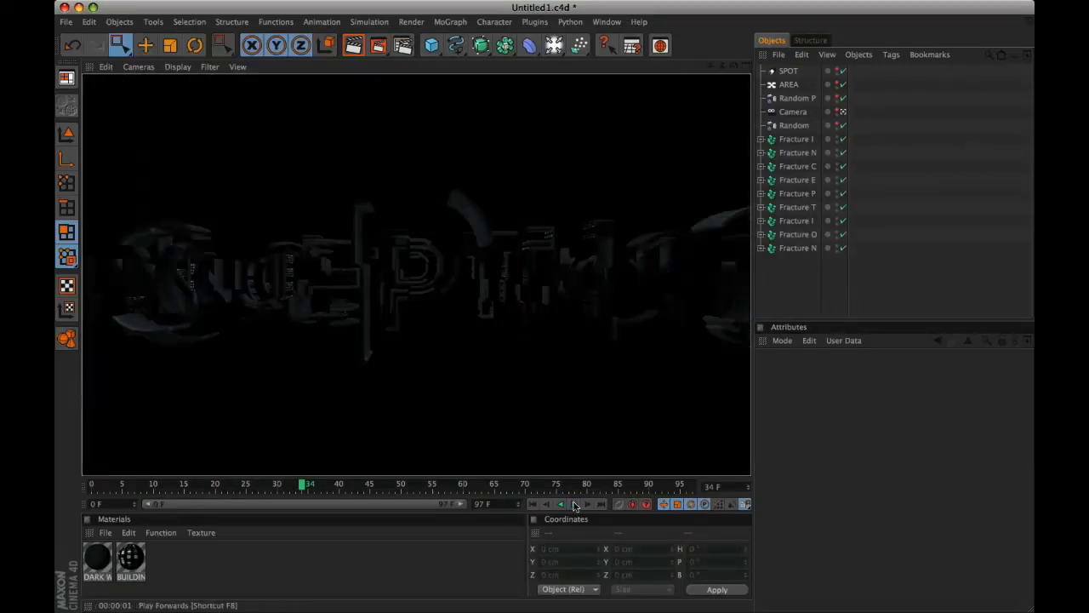
{"action": "left_click", "coordinate": [573, 504]}
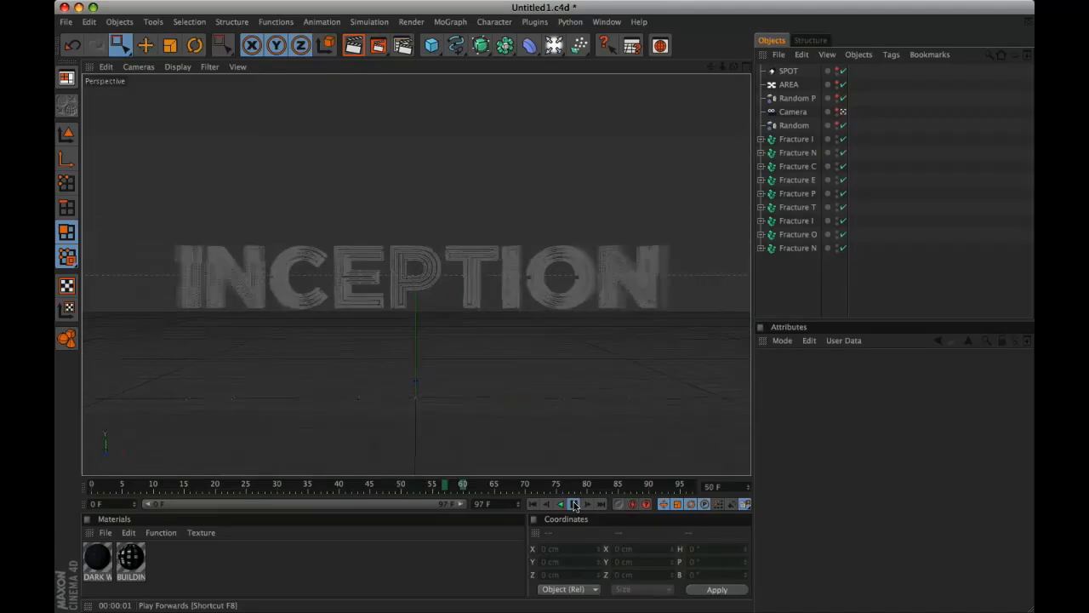
{"action": "key", "text": "super+r"}
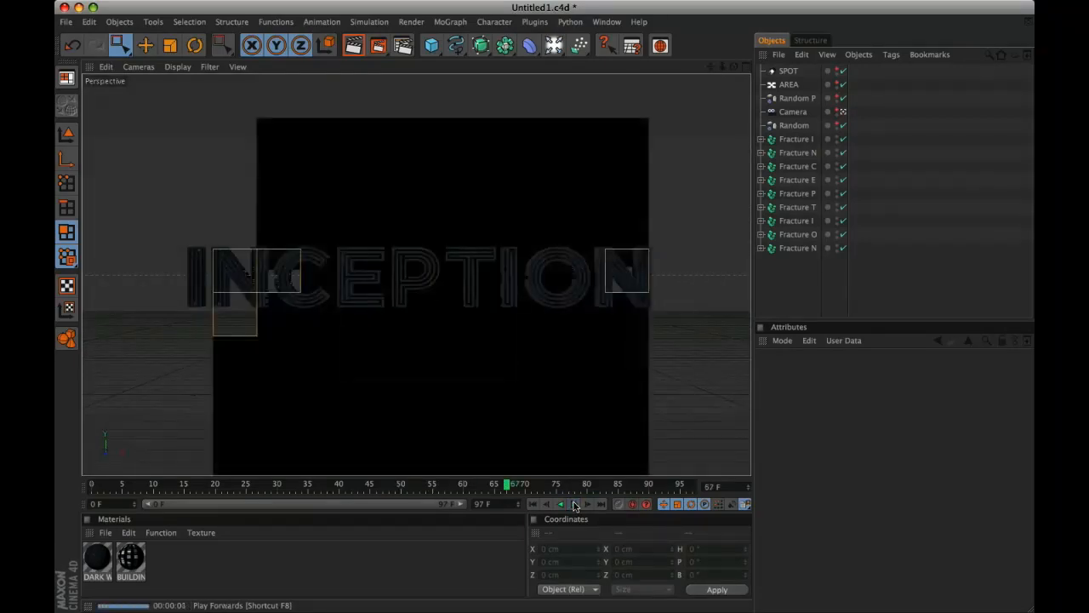
{"action": "left_click", "coordinate": [575, 505]}
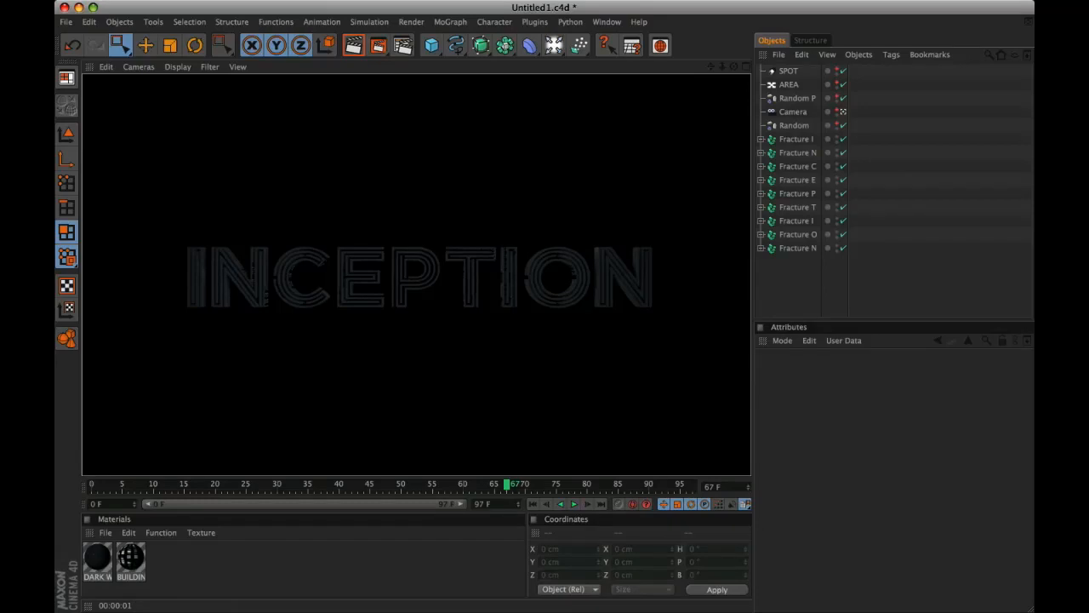
Step: Review the Save and Anti-Aliasing options in the render settings
{"action": "left_click", "coordinate": [395, 45]}
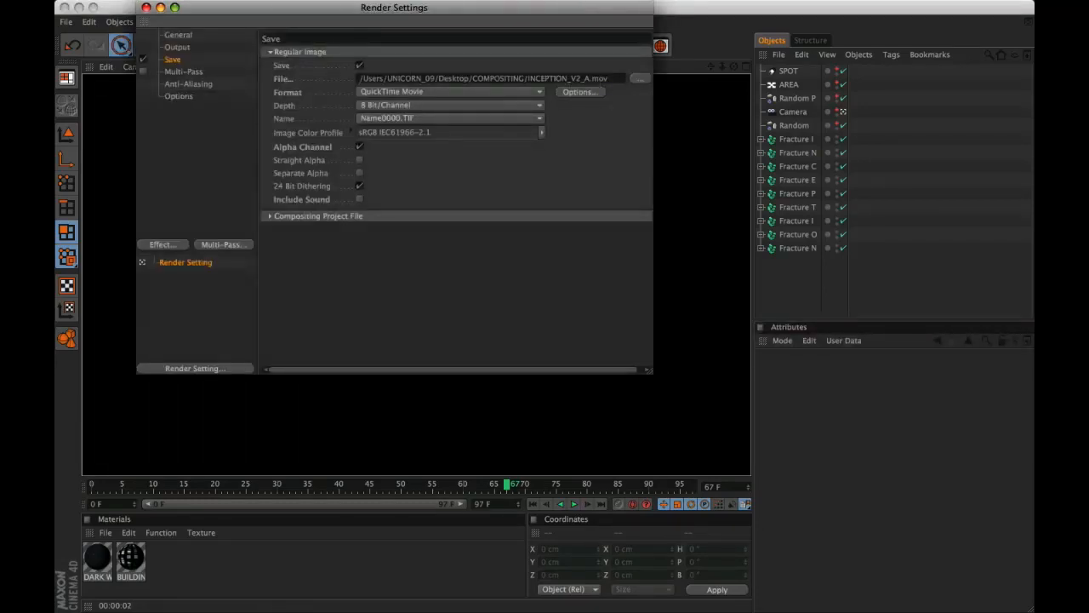
{"action": "left_click", "coordinate": [189, 84]}
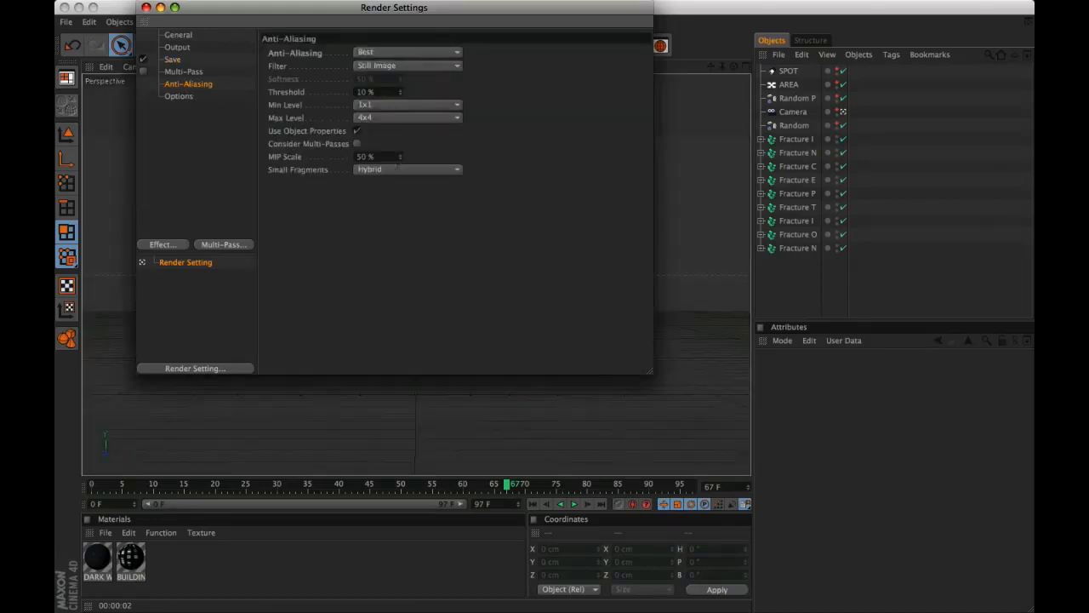
{"action": "left_click", "coordinate": [146, 8]}
Step: Save the scene as INCEPTION_V2_A.c4d in the COMPOSITING folder, replacing the existing file, and render the animation to the Picture Viewer
{"action": "left_click", "coordinate": [65, 21]}
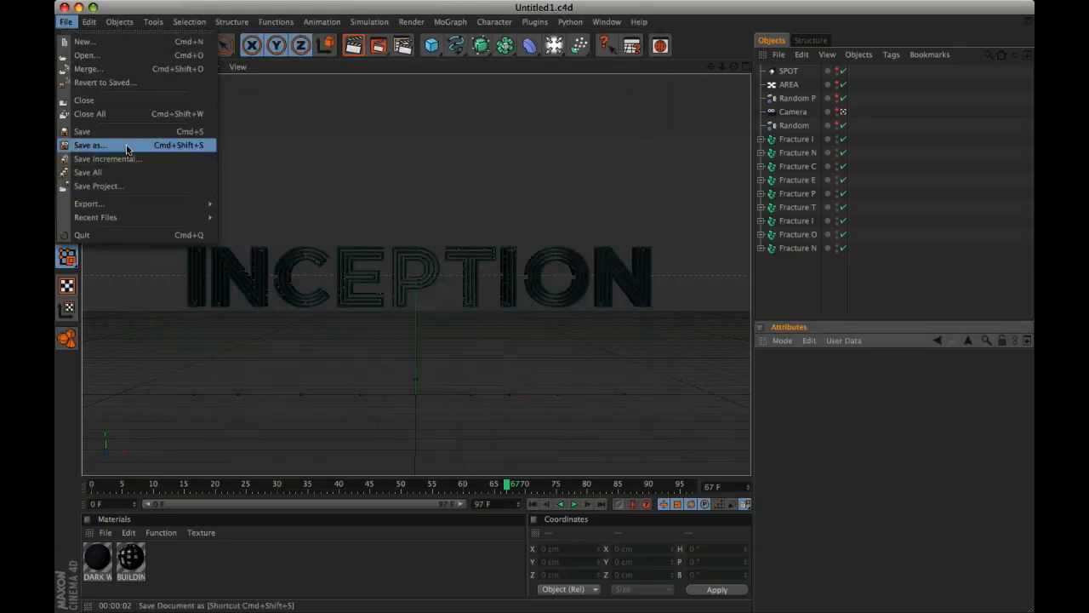
{"action": "left_click", "coordinate": [89, 145]}
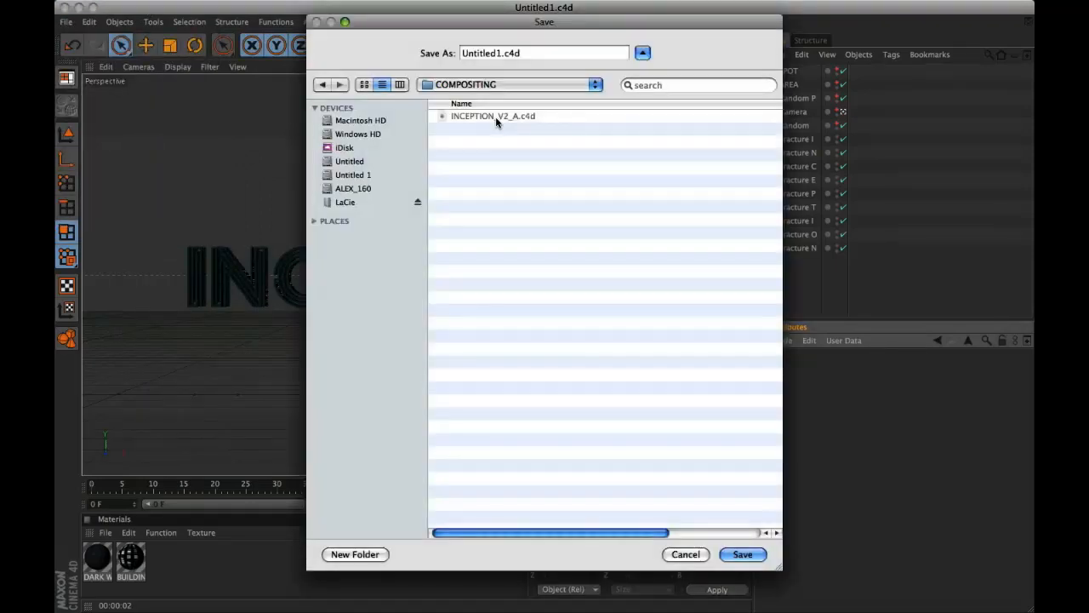
{"action": "left_click", "coordinate": [498, 117]}
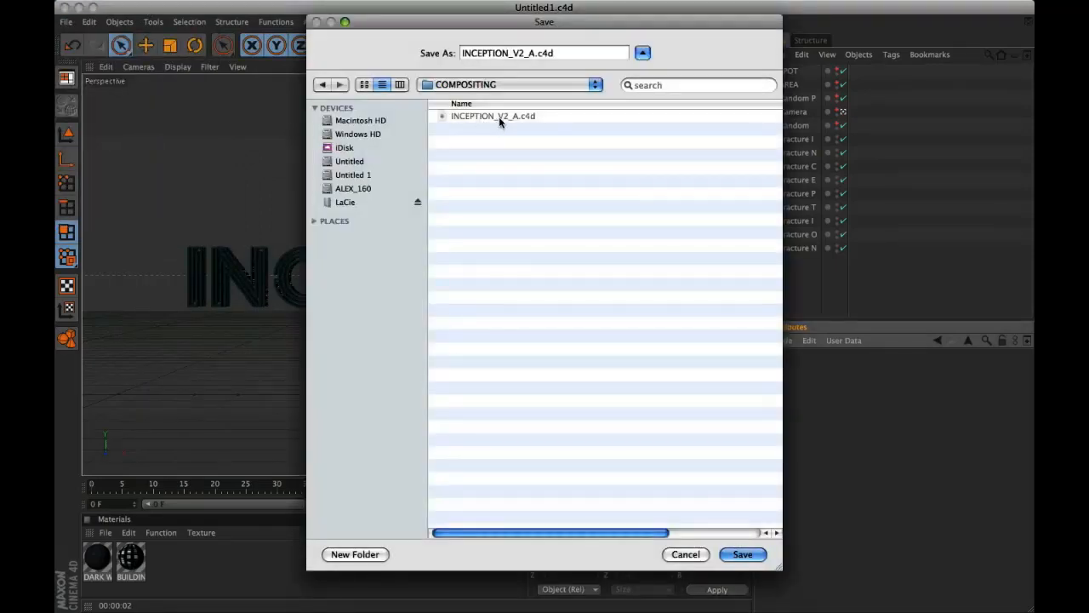
{"action": "left_click", "coordinate": [740, 554]}
{"action": "left_click", "coordinate": [636, 112]}
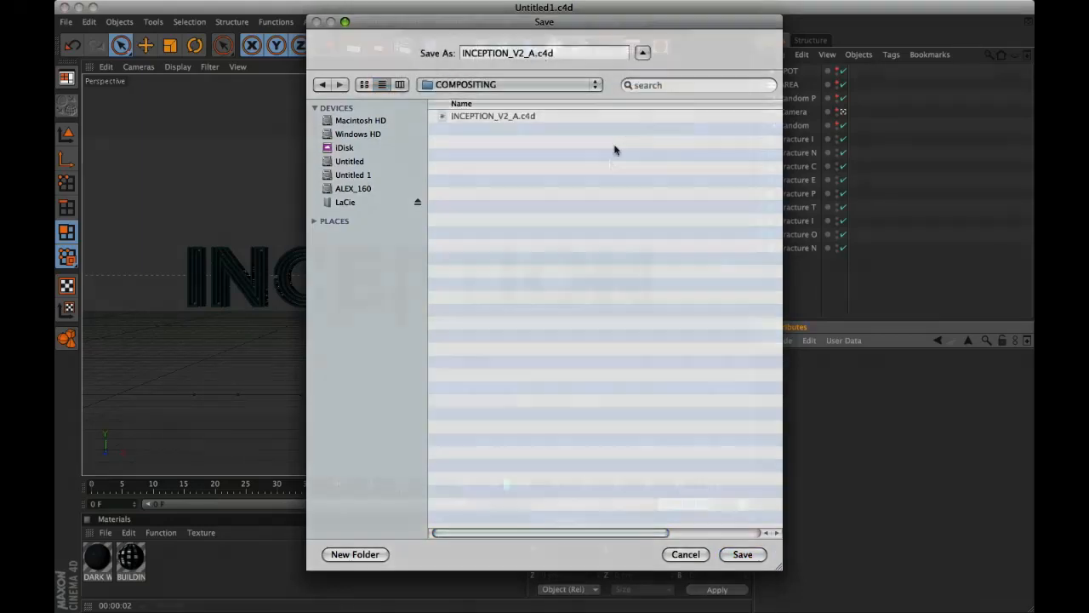
{"action": "left_click", "coordinate": [380, 48]}
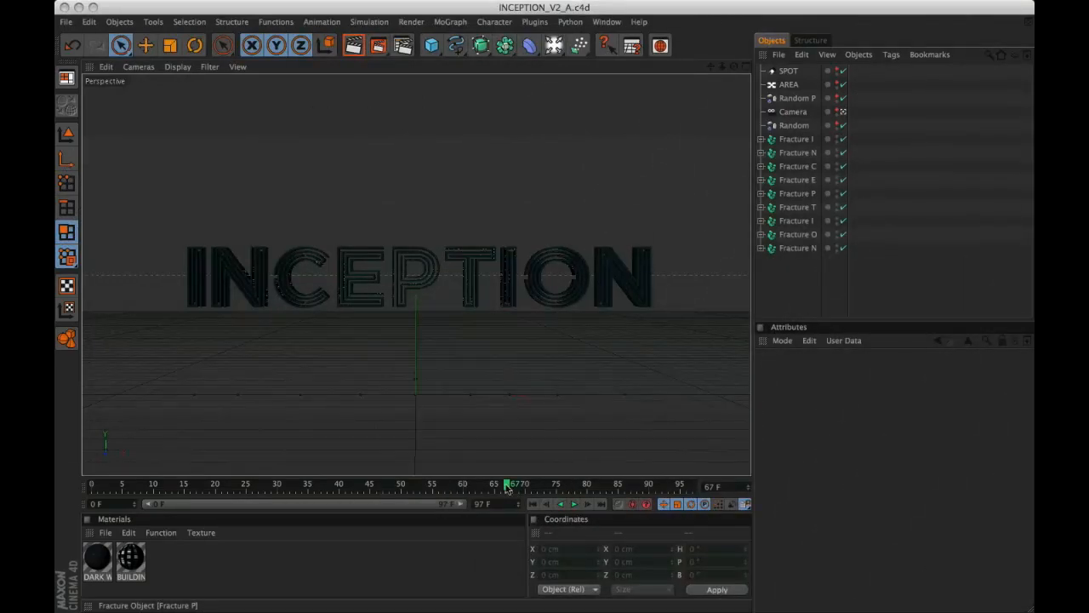
Step: Go to frame 18 and save a new version of the scene as INCEPTION_V2_FACE_MASK.c4d in the COMPOSITING folder
{"action": "left_click_drag", "start_coordinate": [507, 485], "coordinate": [204, 485]}
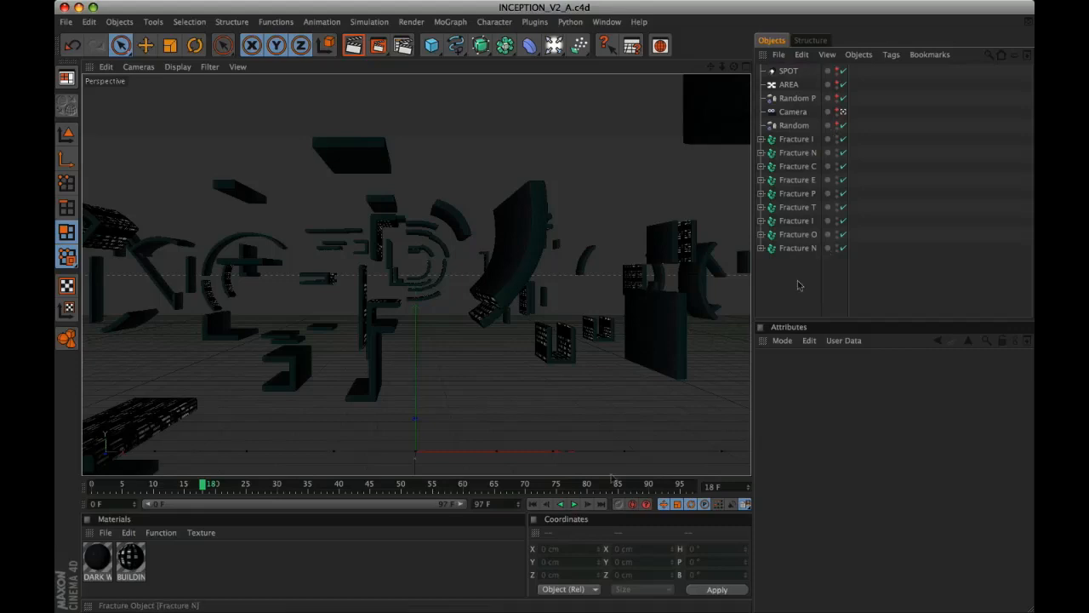
{"action": "left_click", "coordinate": [65, 20]}
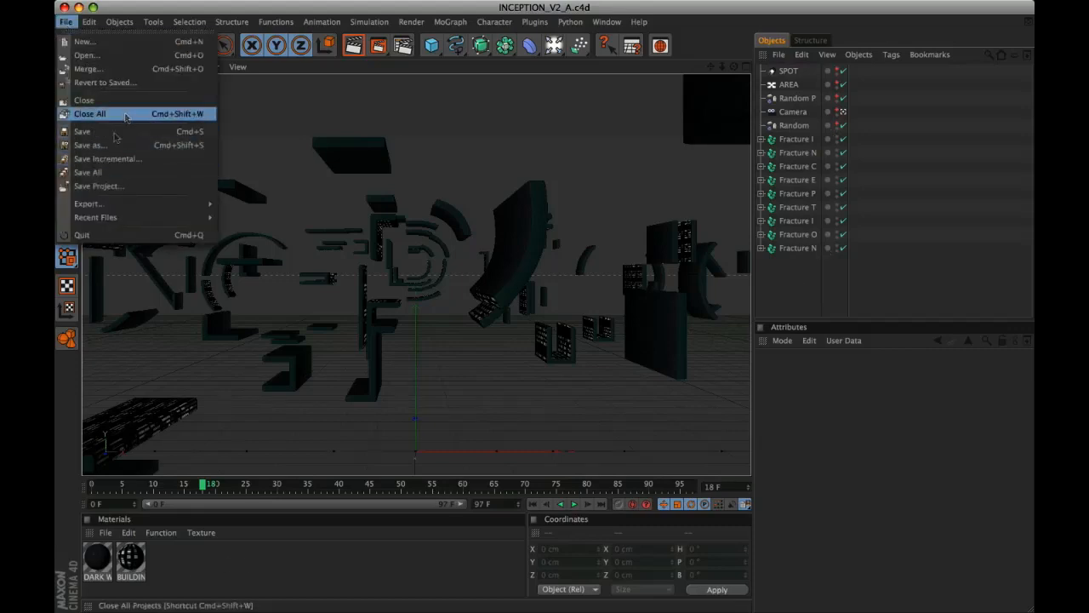
{"action": "left_click", "coordinate": [123, 114]}
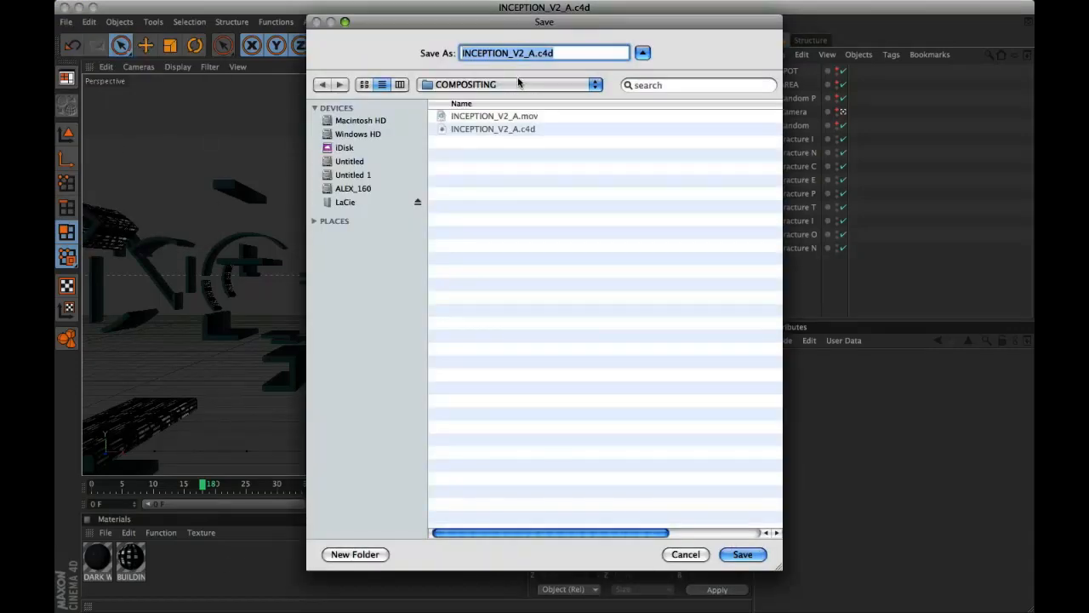
{"action": "left_click", "coordinate": [530, 53]}
{"action": "key", "text": "Left"}
{"action": "type", "text": "FACE_MASK"}
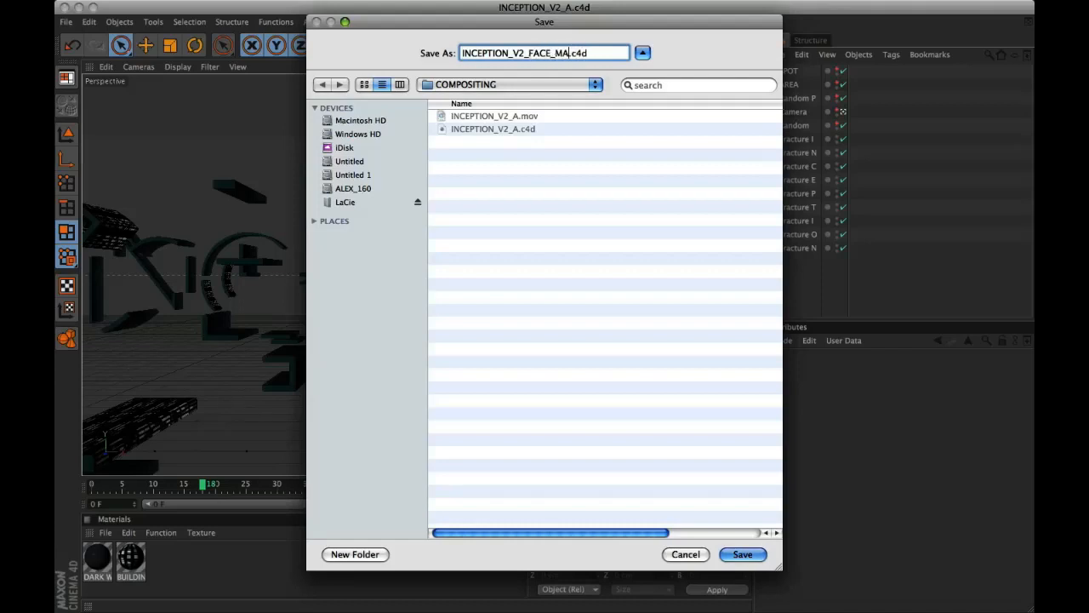
{"action": "left_click", "coordinate": [743, 555]}
Step: Create a new material with only the Luminance channel enabled, turning off Color and Specular
{"action": "double_click", "coordinate": [164, 562]}
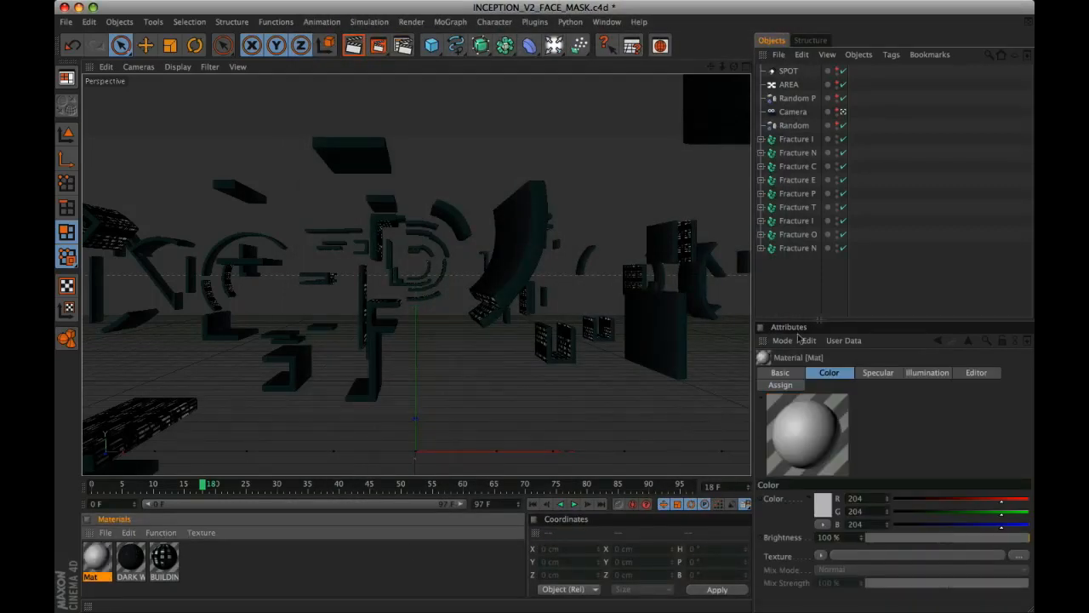
{"action": "left_click", "coordinate": [779, 373]}
{"action": "left_click", "coordinate": [810, 525]}
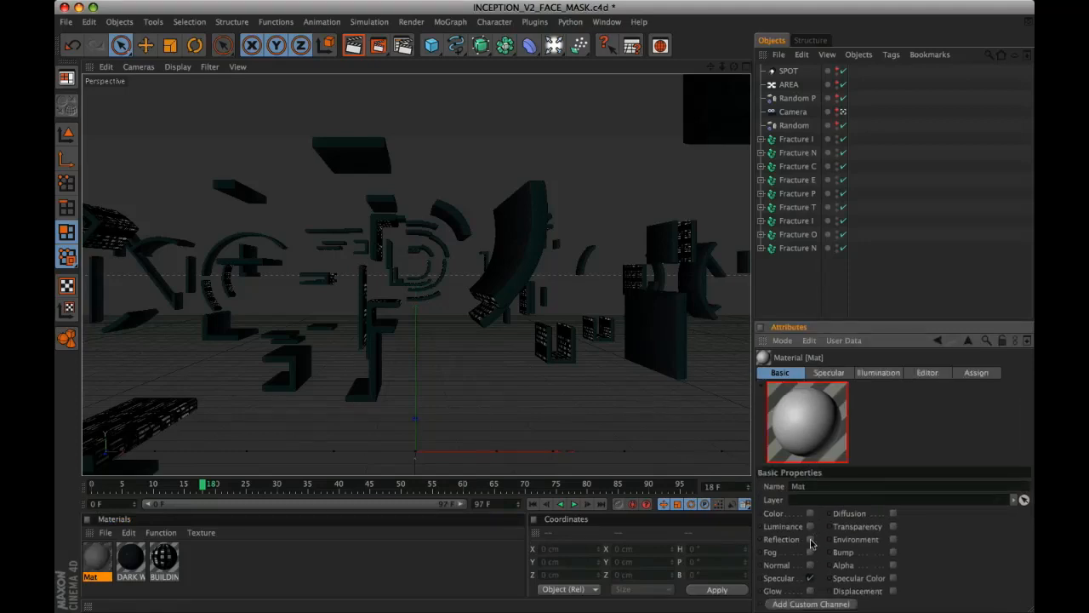
{"action": "left_click", "coordinate": [810, 539]}
{"action": "left_click", "coordinate": [810, 590]}
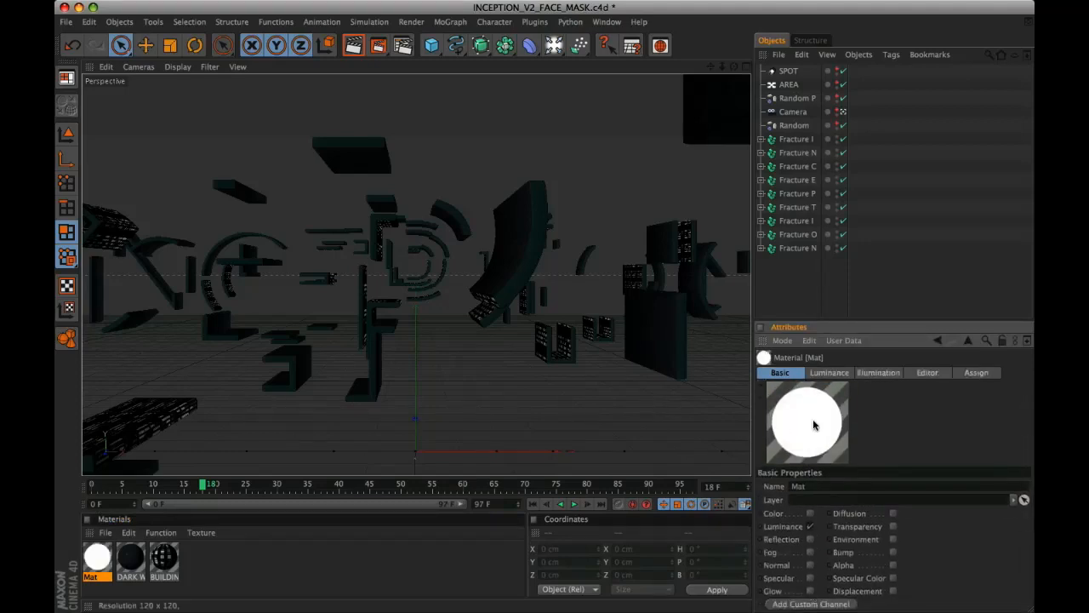
Step: Replace the building material with the white luminous material, and the dark material with a new one that has Color and Specular off
{"action": "left_click_drag", "start_coordinate": [93, 566], "coordinate": [167, 569]}
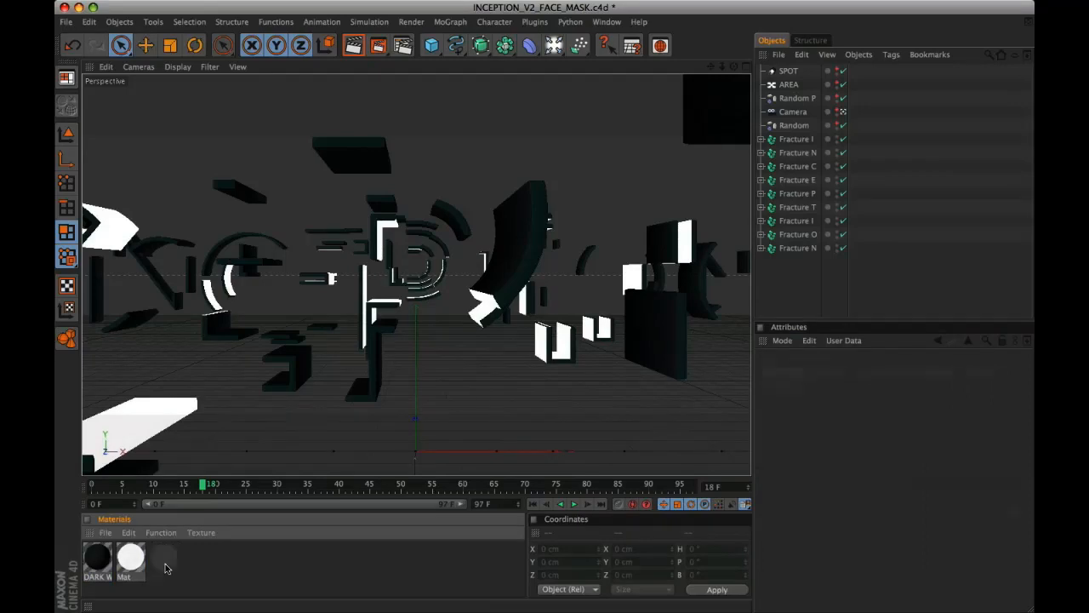
{"action": "double_click", "coordinate": [167, 569]}
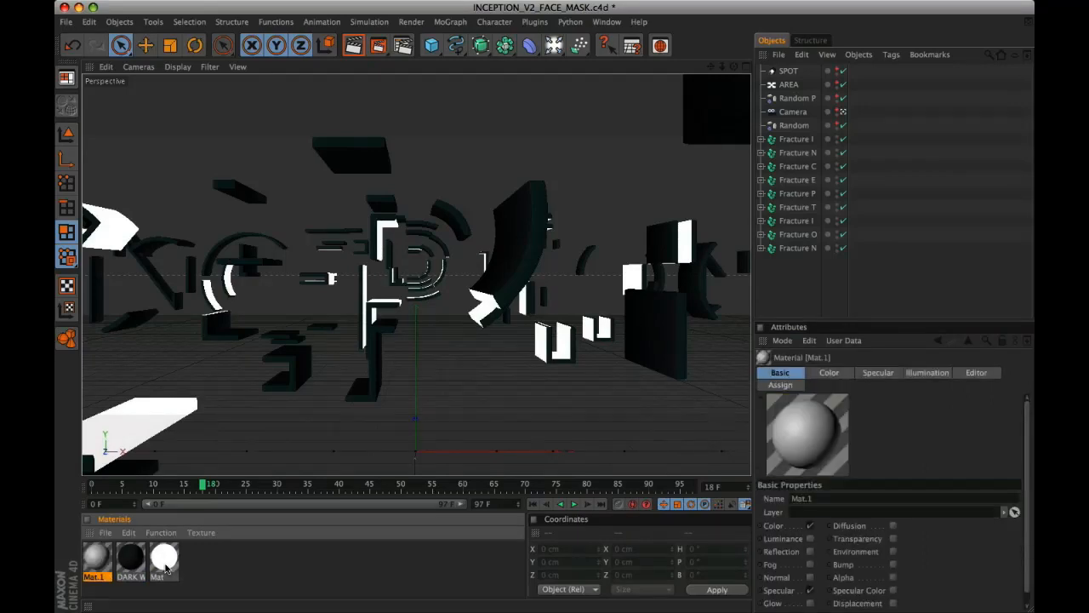
{"action": "left_click", "coordinate": [809, 525]}
{"action": "left_click", "coordinate": [810, 578]}
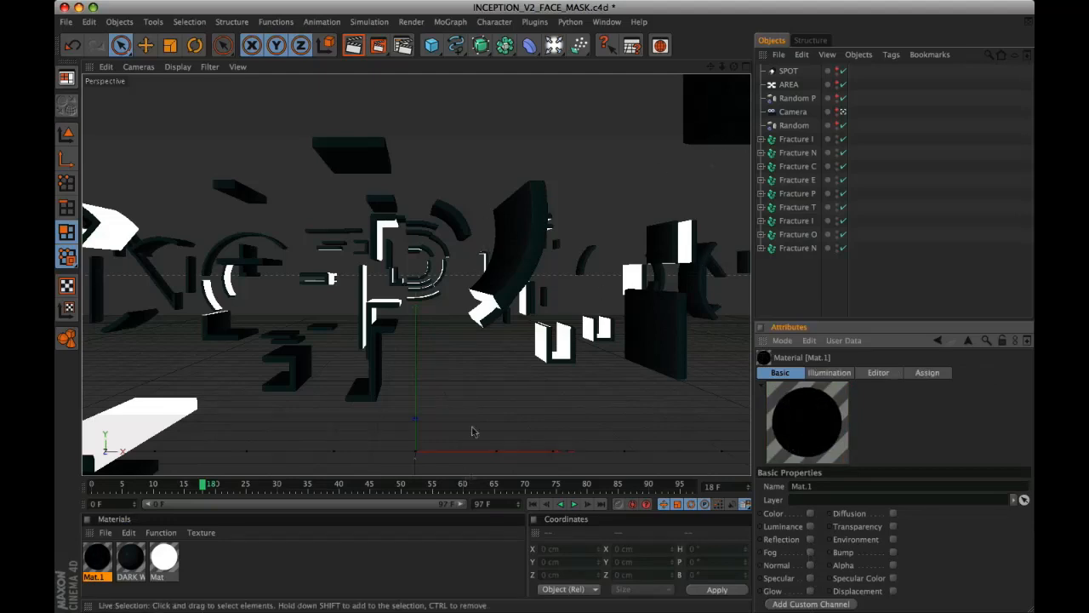
{"action": "left_click_drag", "start_coordinate": [94, 565], "coordinate": [132, 562], "text": "alt"}
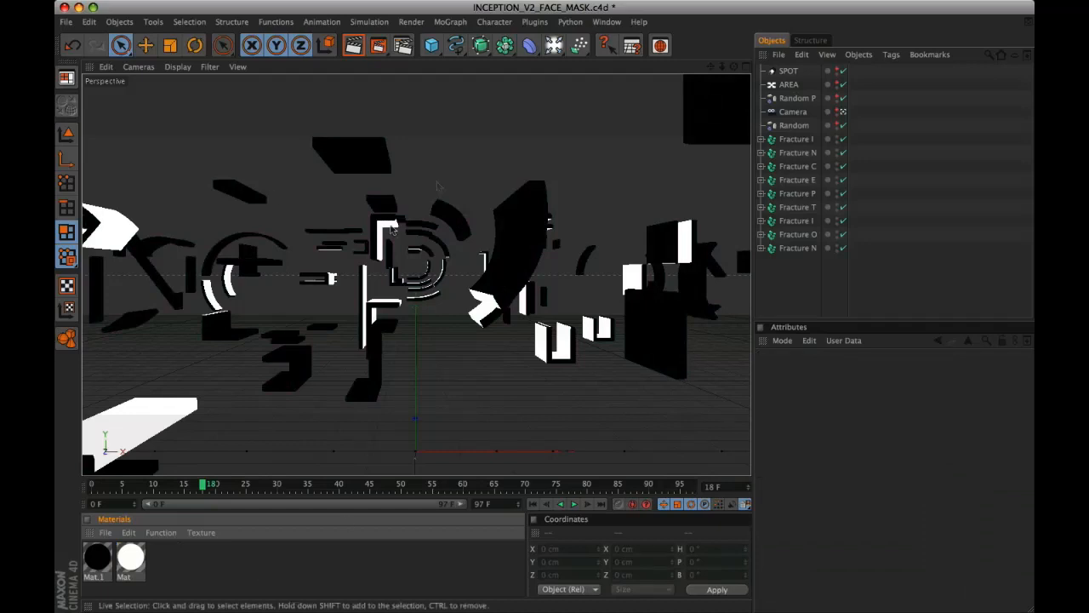
Step: Play the mask animation from the start, stop at frame 11 and render that view as a preview
{"action": "left_click", "coordinate": [534, 504]}
{"action": "left_click", "coordinate": [575, 504]}
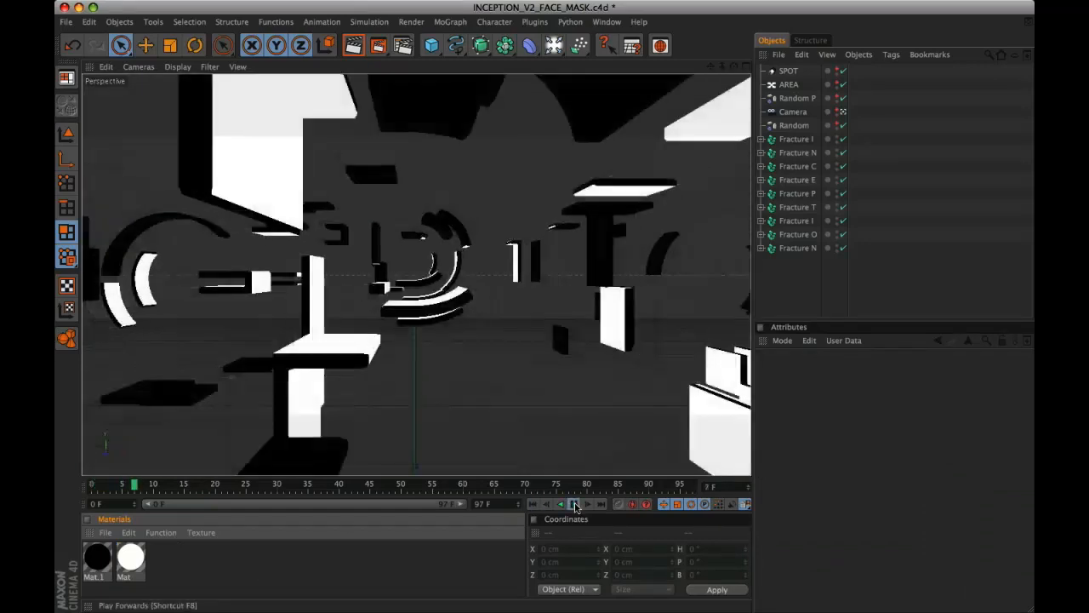
{"action": "left_click", "coordinate": [575, 504]}
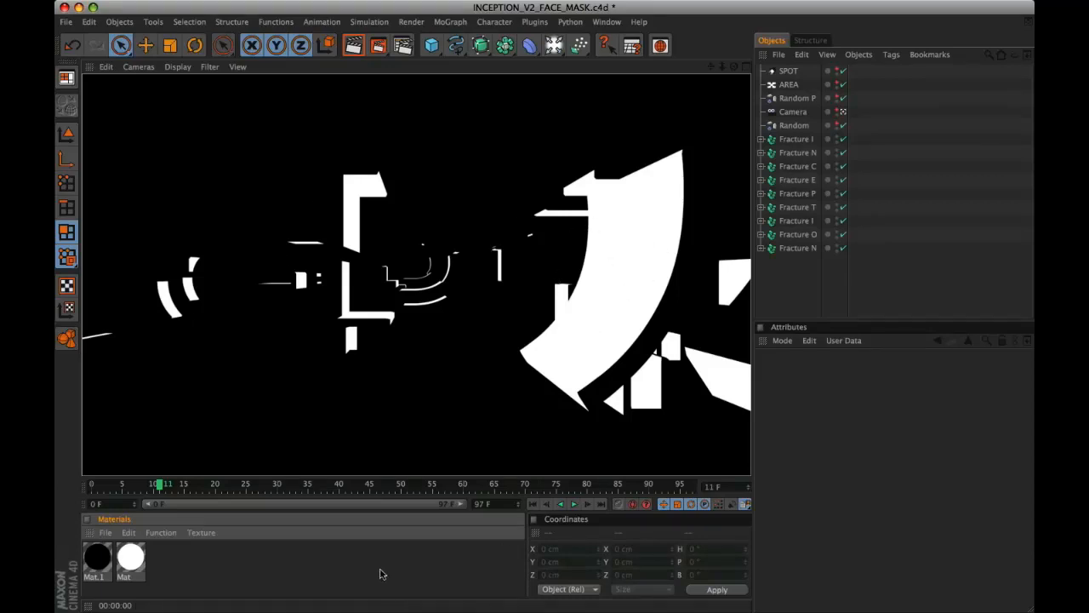
{"action": "key", "text": "super+Tab"}
Step: Set the render output to INCEPTION_V2_FACE_MASK in the COMPOSITING folder without an alpha channel, and render it to the Picture Viewer
{"action": "left_click", "coordinate": [403, 46]}
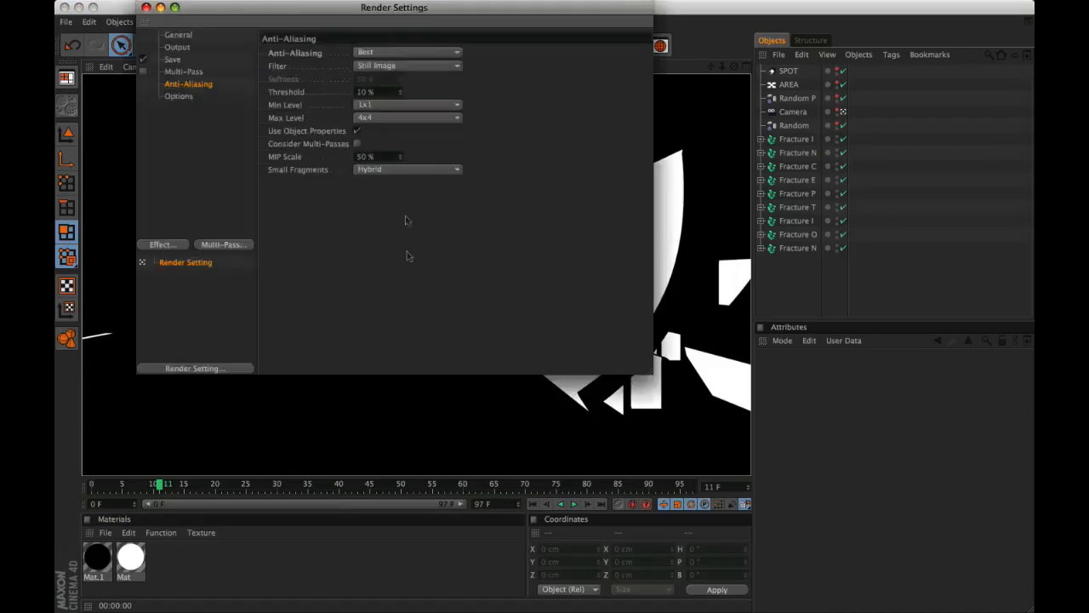
{"action": "left_click", "coordinate": [176, 48]}
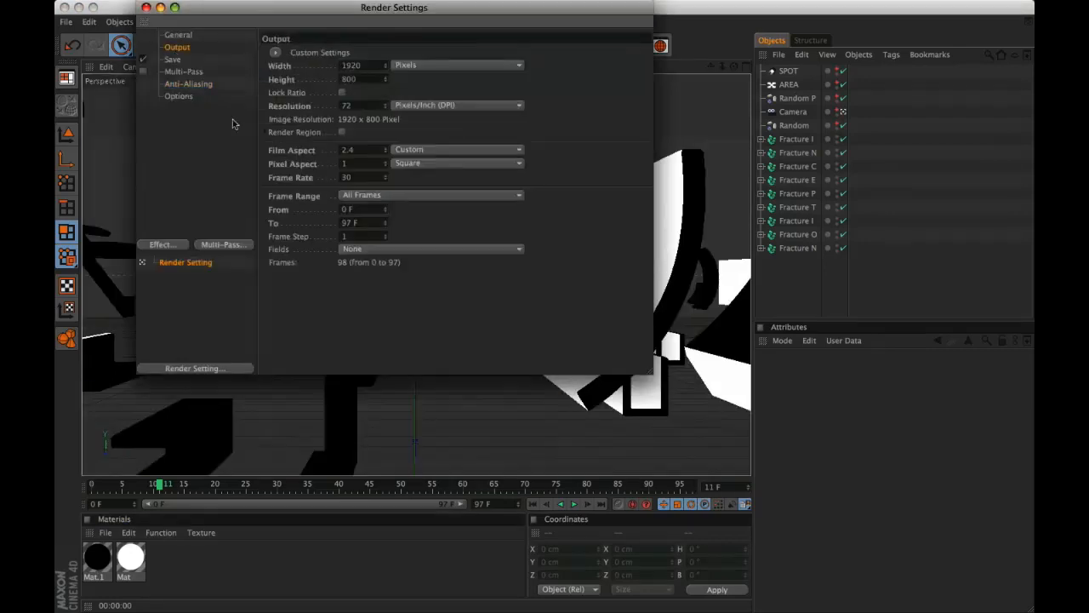
{"action": "left_click", "coordinate": [173, 60]}
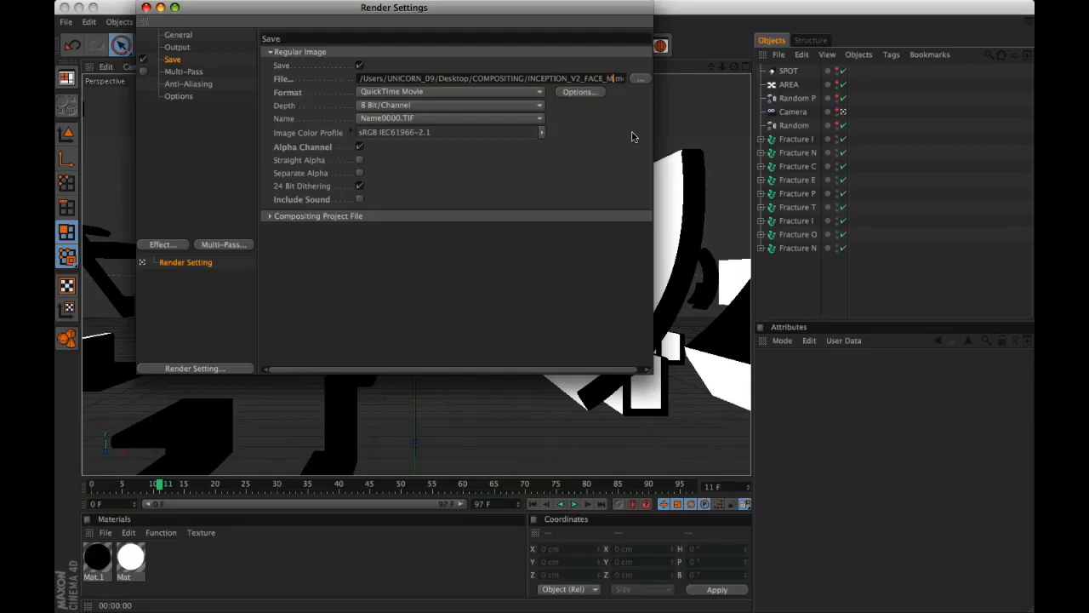
{"action": "type", "text": "K"}
{"action": "left_click", "coordinate": [360, 147]}
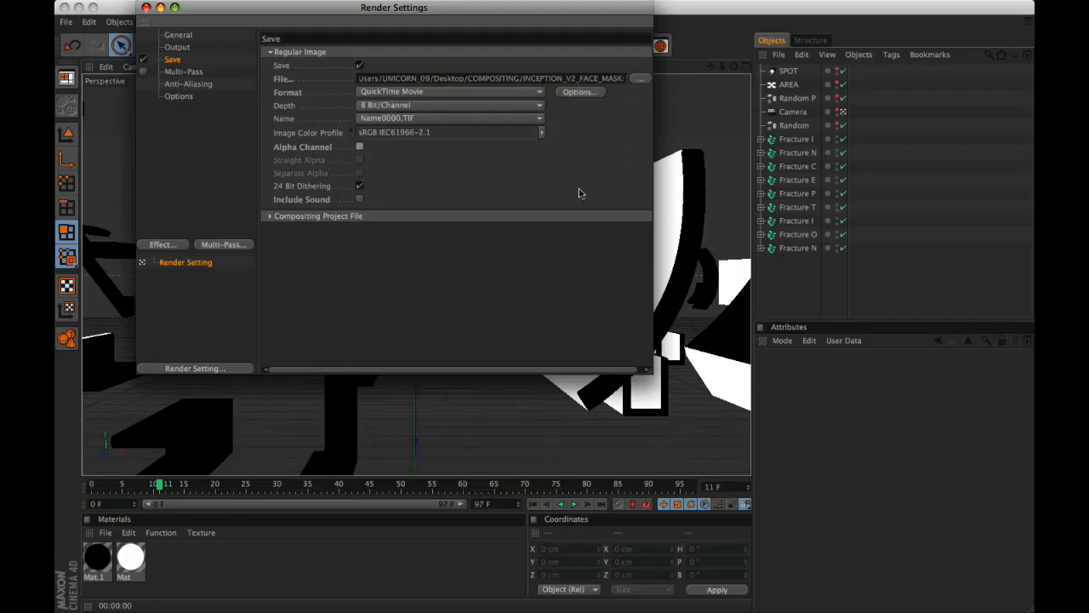
{"action": "left_click", "coordinate": [146, 8]}
{"action": "left_click", "coordinate": [380, 46]}
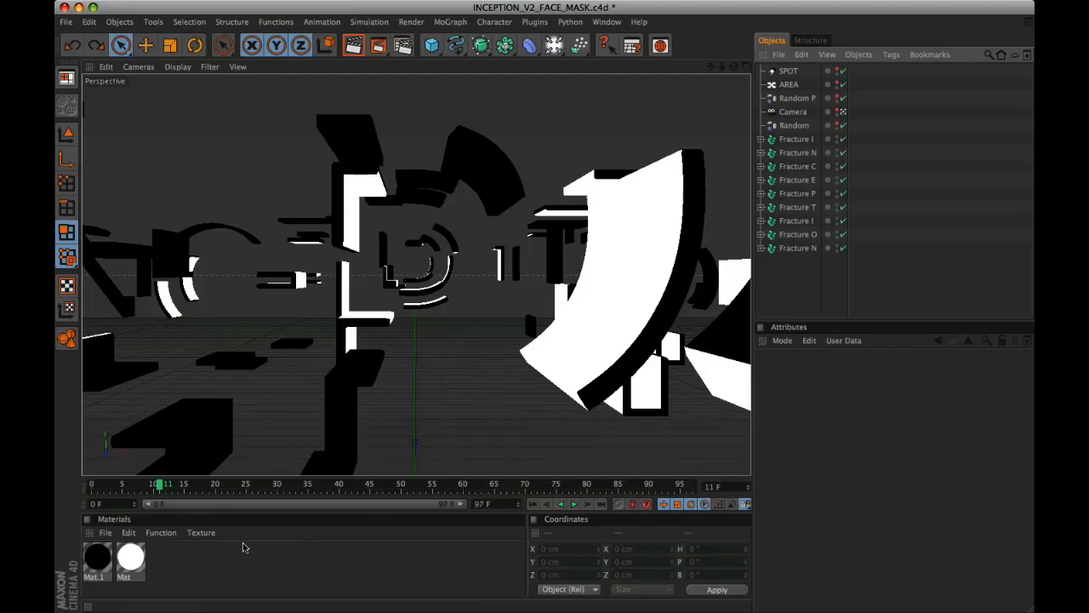
Step: Delete the white Mat material and create a new material with only Luminance enabled, turning off Color and Specular
{"action": "left_click", "coordinate": [129, 562]}
{"action": "key", "text": "Delete"}
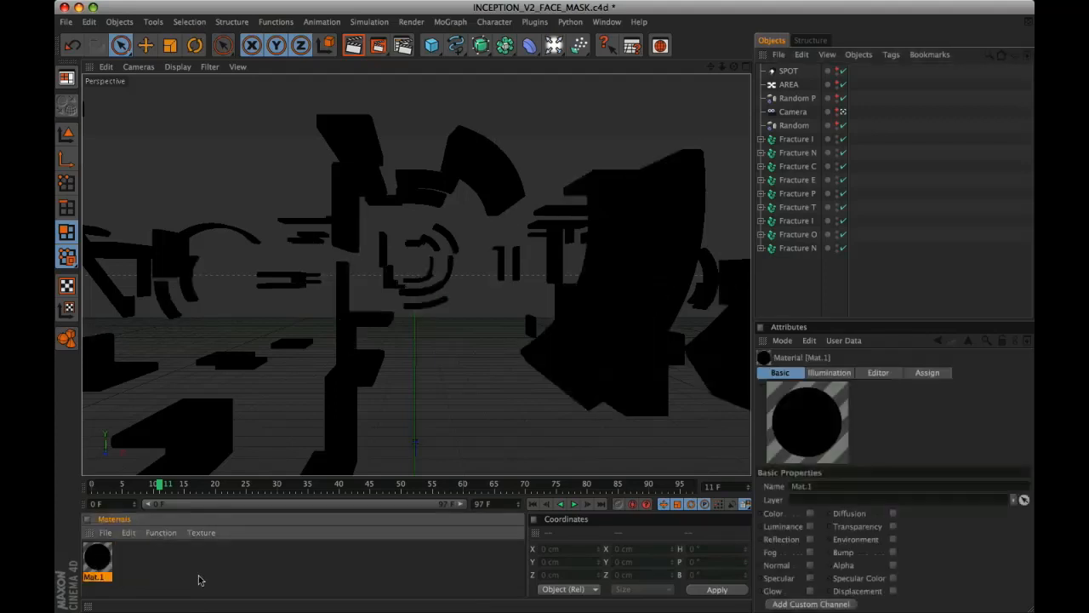
{"action": "key", "text": "super+z"}
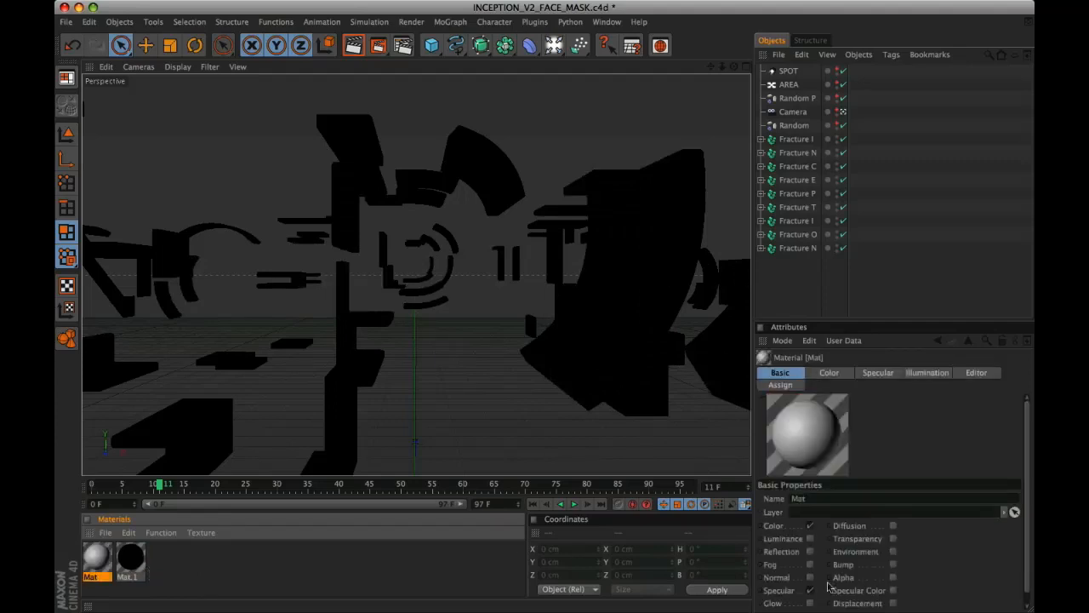
{"action": "left_click", "coordinate": [812, 591]}
{"action": "left_click", "coordinate": [809, 514]}
{"action": "left_click", "coordinate": [809, 526]}
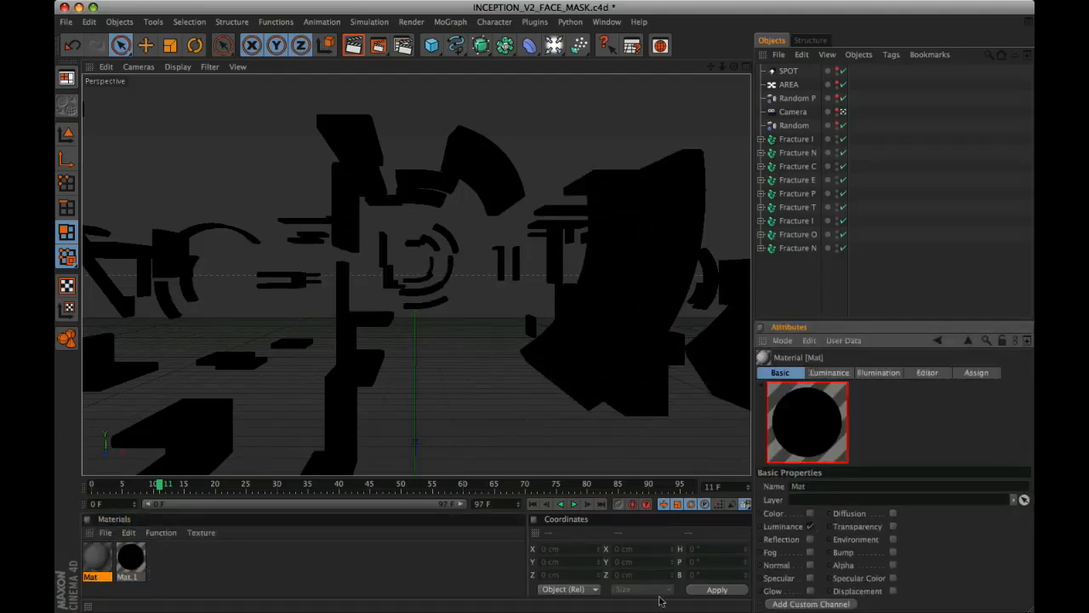
Step: Assign the white Mat material to the C1 cap texture tag on the MoText in the first Fracture I
{"action": "left_click", "coordinate": [761, 140]}
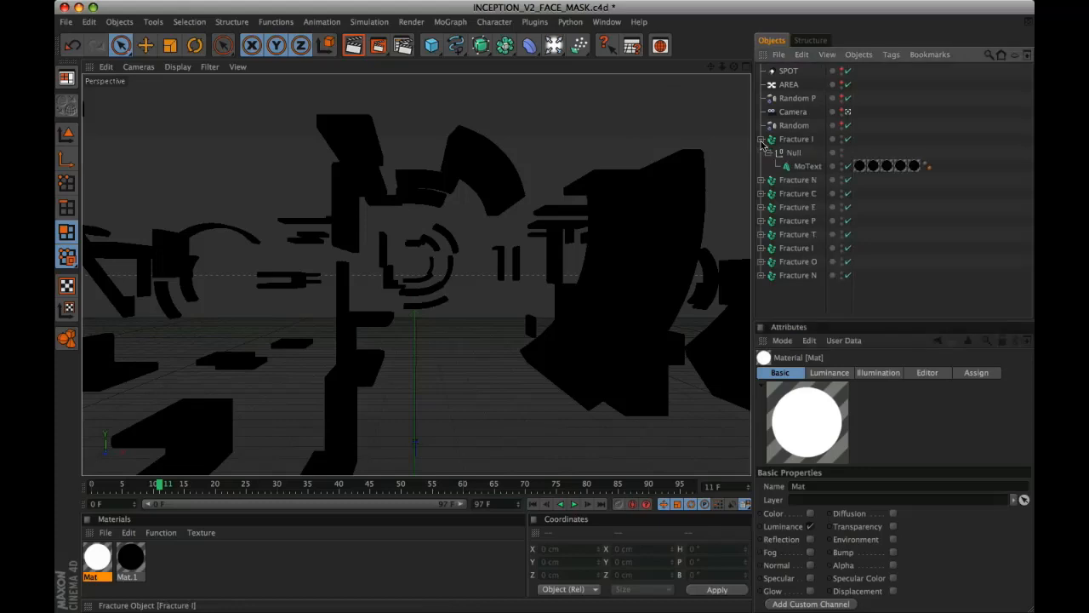
{"action": "left_click", "coordinate": [872, 167]}
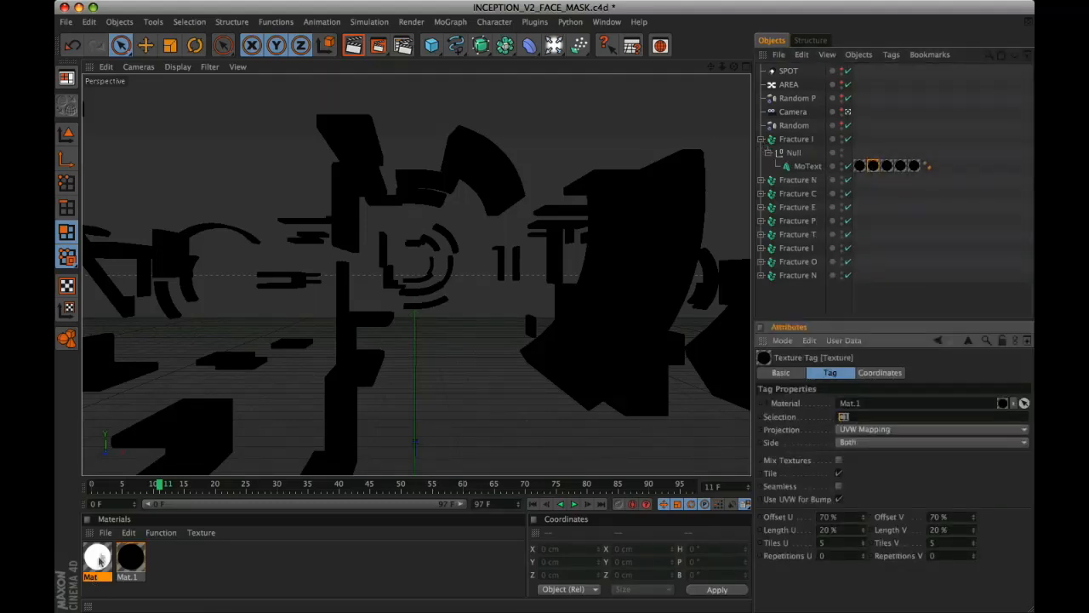
{"action": "left_click_drag", "start_coordinate": [100, 554], "coordinate": [874, 168]}
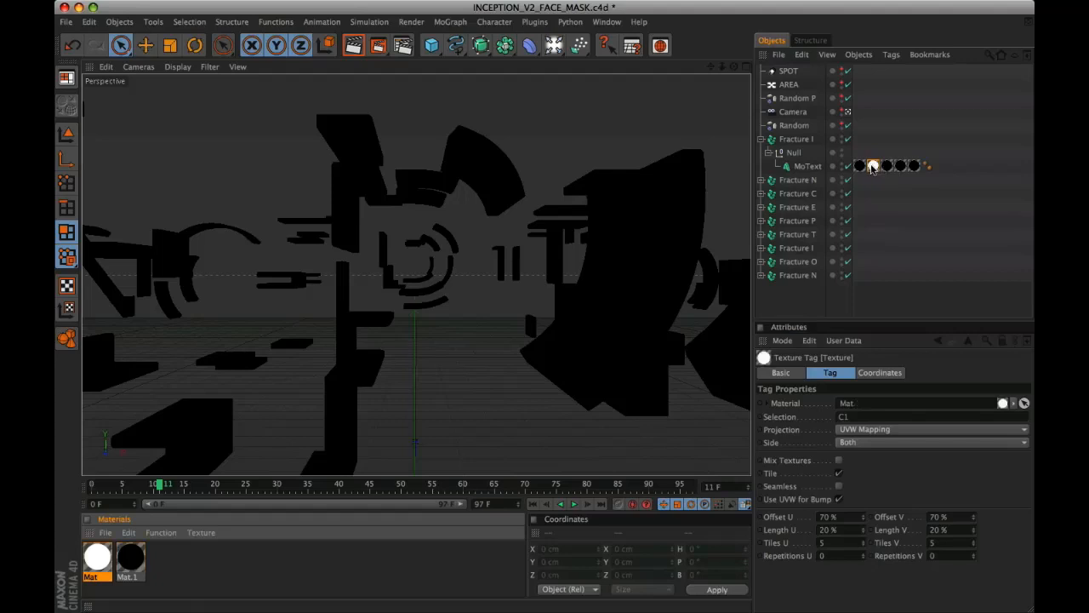
{"action": "left_click", "coordinate": [761, 139]}
Step: Apply the white Mat material to the second MoText texture tag in the first Fracture N and in Fracture C
{"action": "left_click", "coordinate": [762, 154]}
{"action": "left_click_drag", "start_coordinate": [98, 557], "coordinate": [873, 181]}
{"action": "left_click", "coordinate": [762, 153]}
{"action": "left_click", "coordinate": [761, 167]}
{"action": "left_click_drag", "start_coordinate": [97, 561], "coordinate": [874, 194]}
{"action": "left_click", "coordinate": [762, 167]}
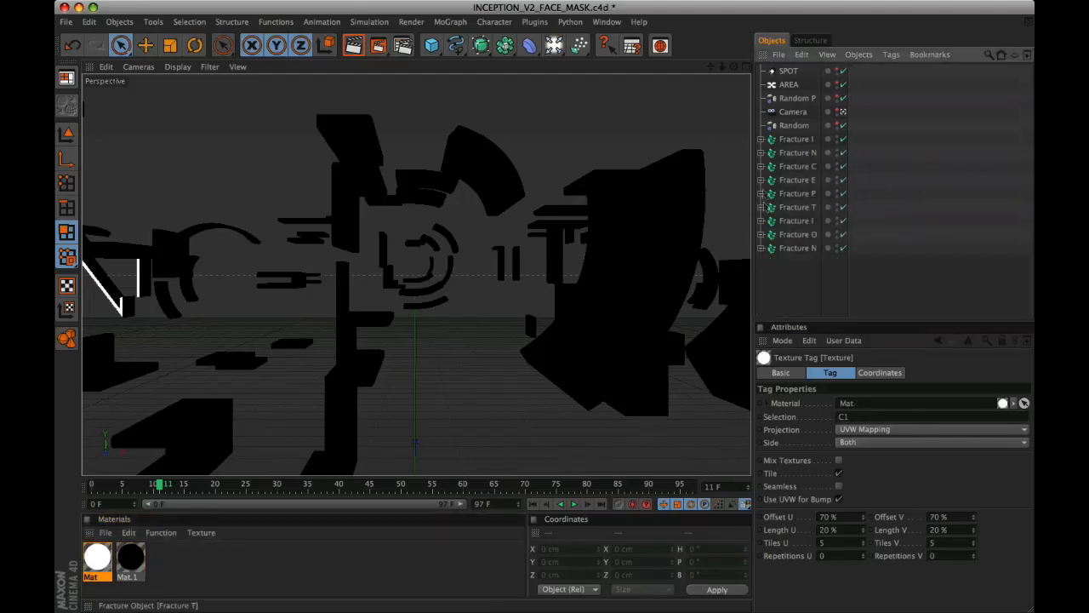
Step: Apply the white Mat material to the second MoText texture tag in Fracture E and Fracture P
{"action": "left_click", "coordinate": [762, 180]}
{"action": "left_click_drag", "start_coordinate": [98, 558], "coordinate": [874, 209]}
{"action": "left_click", "coordinate": [761, 181]}
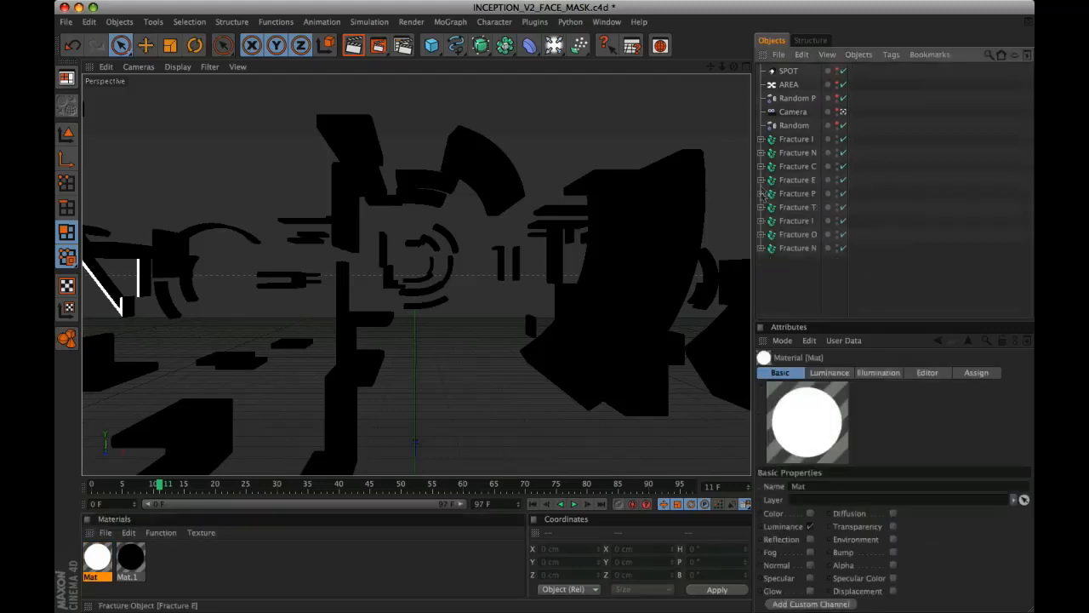
{"action": "left_click_drag", "start_coordinate": [923, 222], "coordinate": [874, 221]}
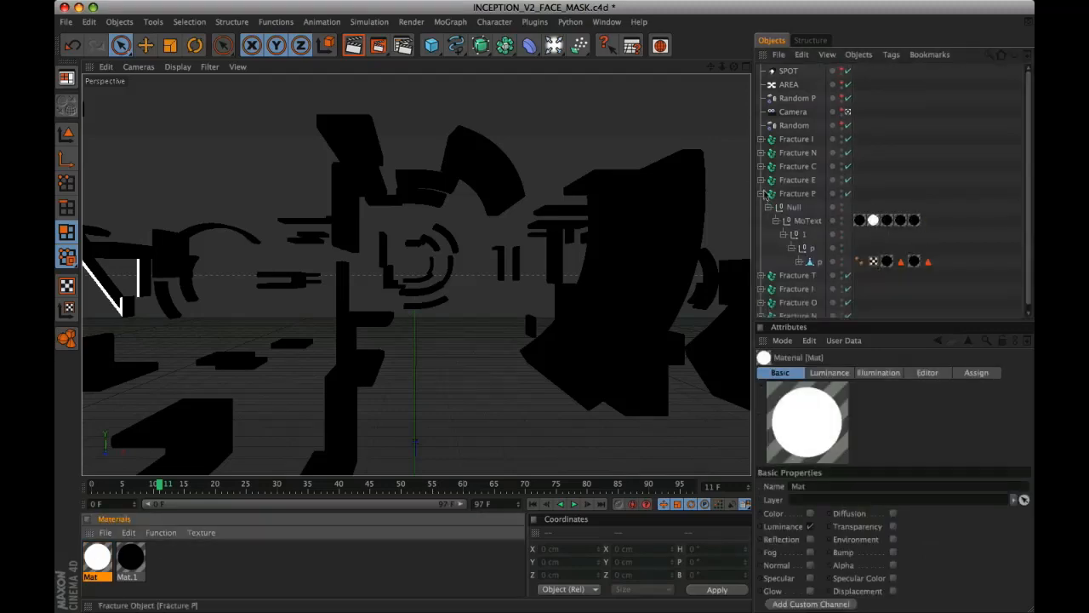
{"action": "left_click", "coordinate": [761, 194]}
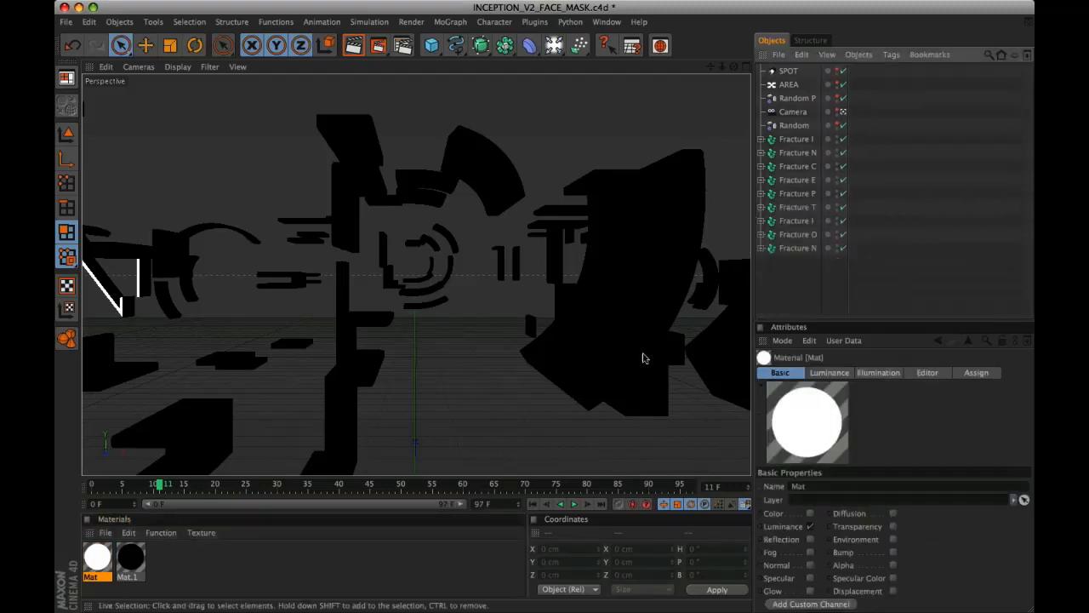
Step: Apply the white Mat material to the second MoText texture tag in Fracture T, the second Fracture I, Fracture O and the last Fracture N
{"action": "left_click", "coordinate": [761, 207]}
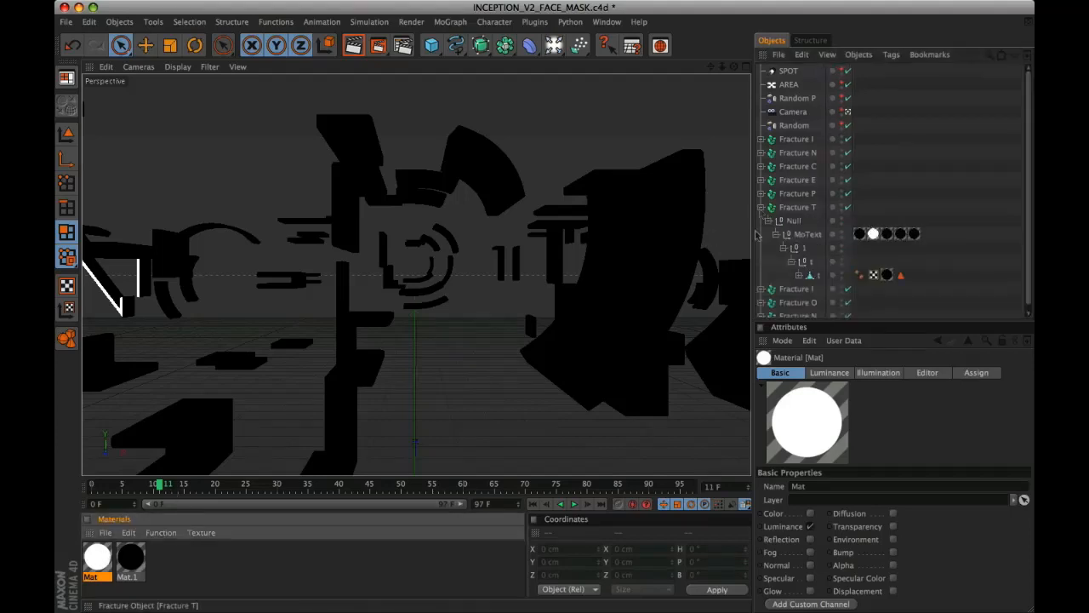
{"action": "left_click", "coordinate": [761, 207]}
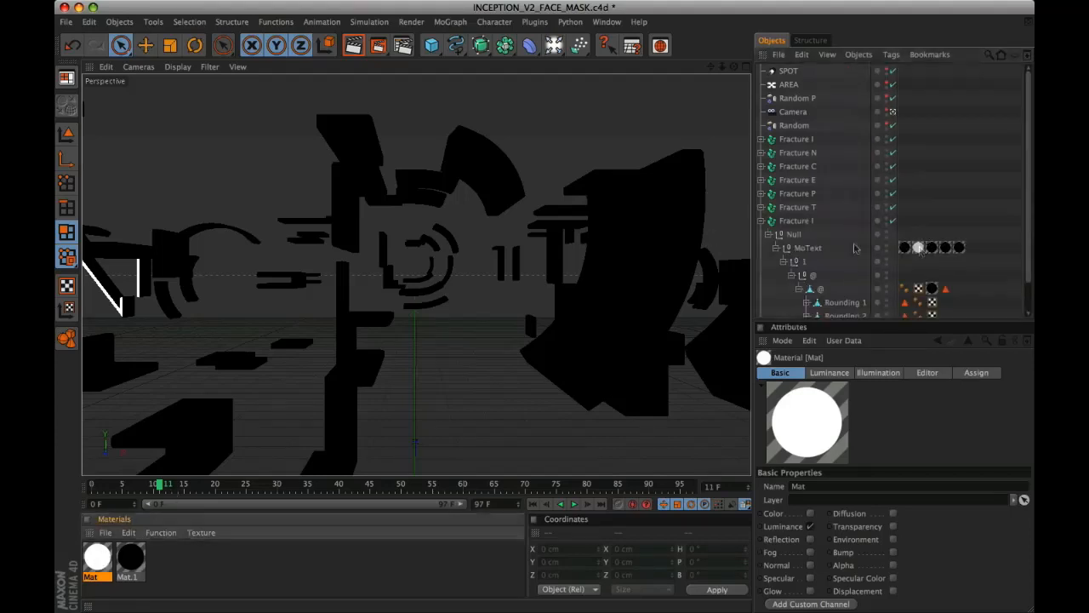
{"action": "left_click", "coordinate": [762, 221]}
{"action": "left_click", "coordinate": [762, 234]}
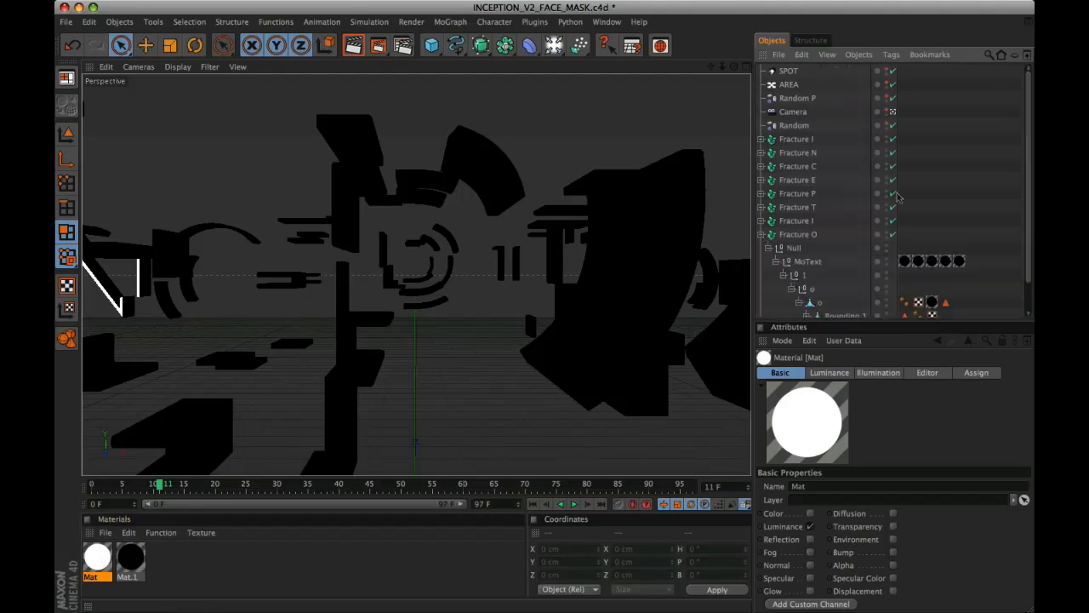
{"action": "left_click", "coordinate": [762, 234]}
{"action": "left_click", "coordinate": [762, 248]}
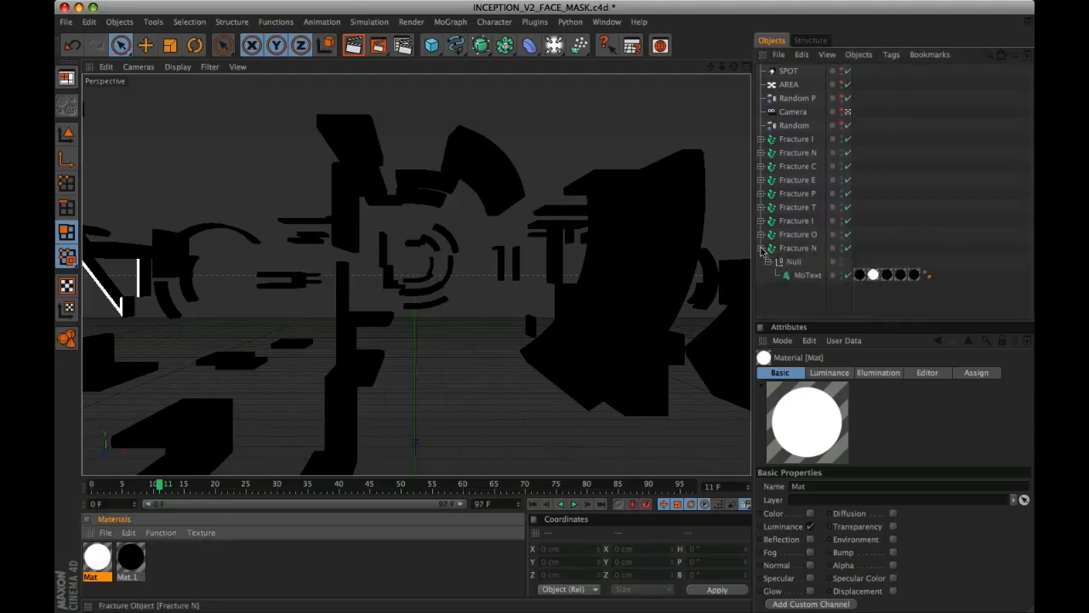
{"action": "left_click", "coordinate": [762, 248]}
{"action": "left_click", "coordinate": [287, 575]}
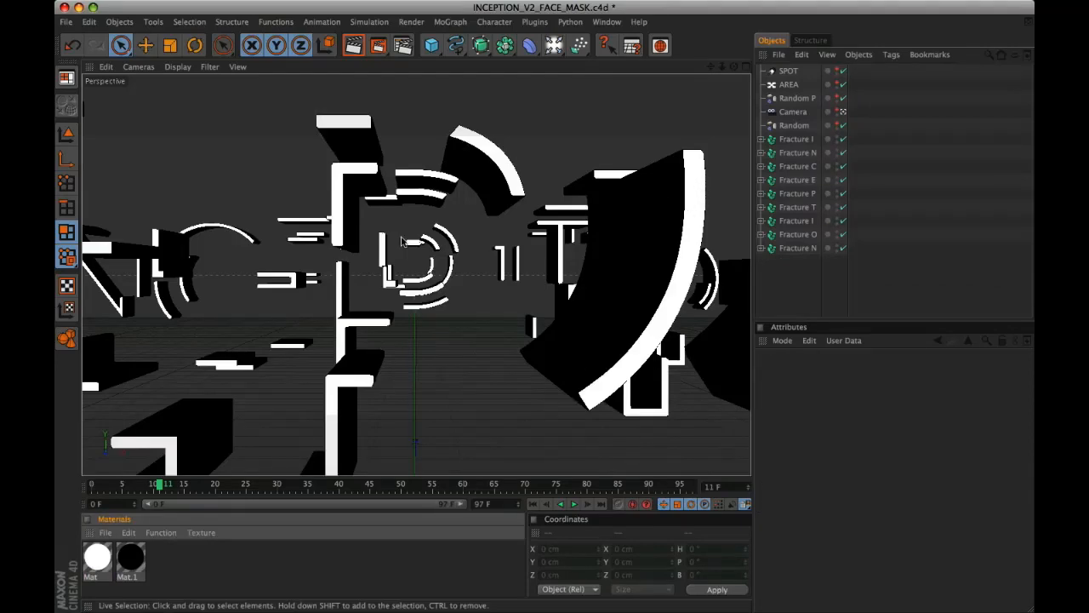
Step: Play the caps mask animation from the start and render preview views at frames 21 and 37
{"action": "left_click", "coordinate": [533, 503]}
{"action": "left_click", "coordinate": [575, 503]}
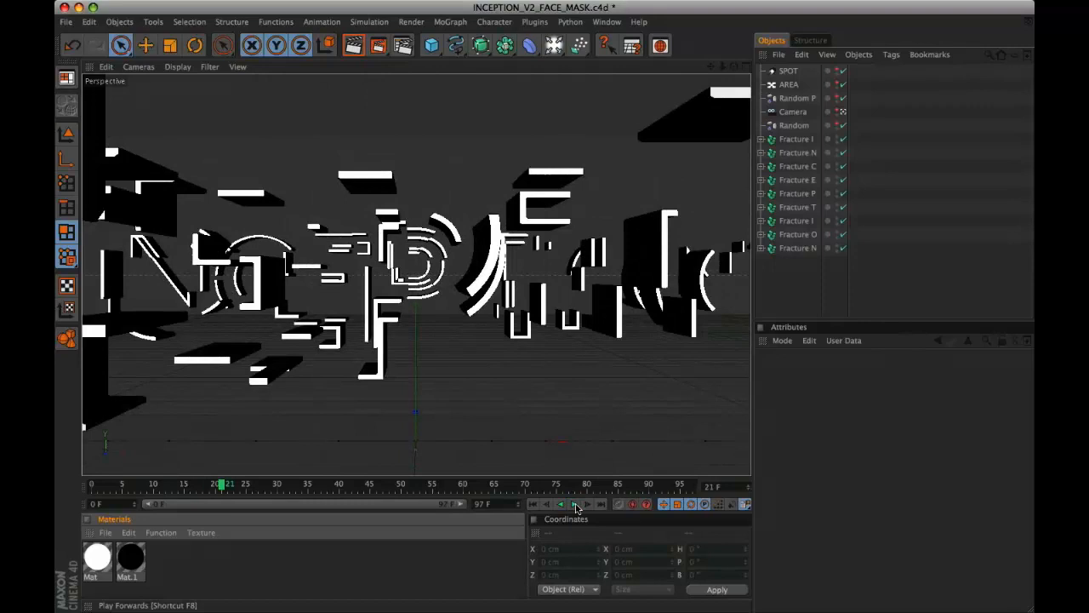
{"action": "key", "text": "ctrl+r"}
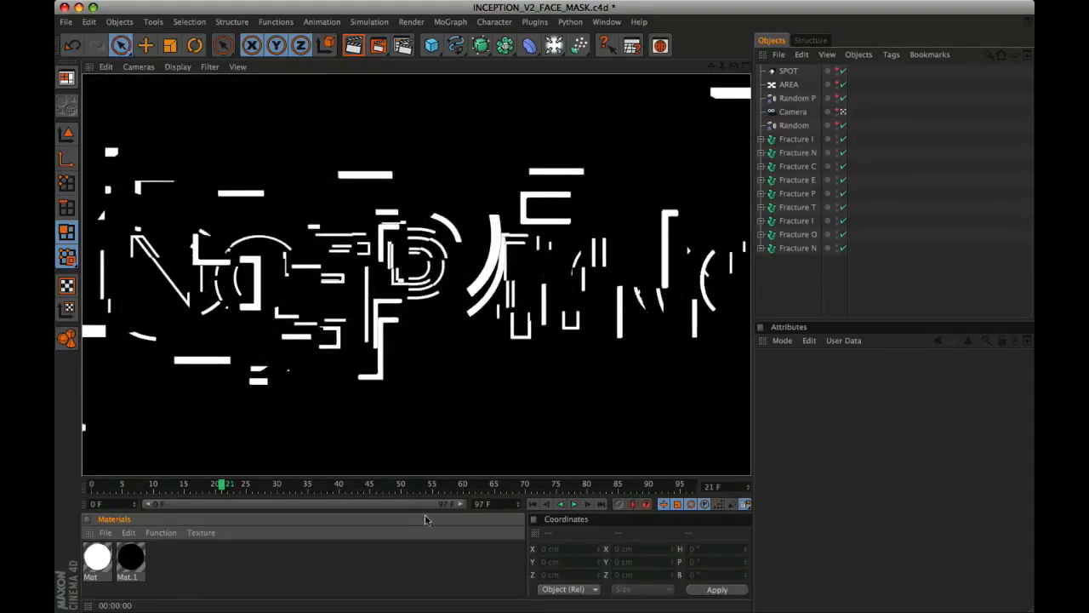
{"action": "key", "text": "shift+f"}
{"action": "left_click_drag", "start_coordinate": [102, 488], "coordinate": [321, 485]}
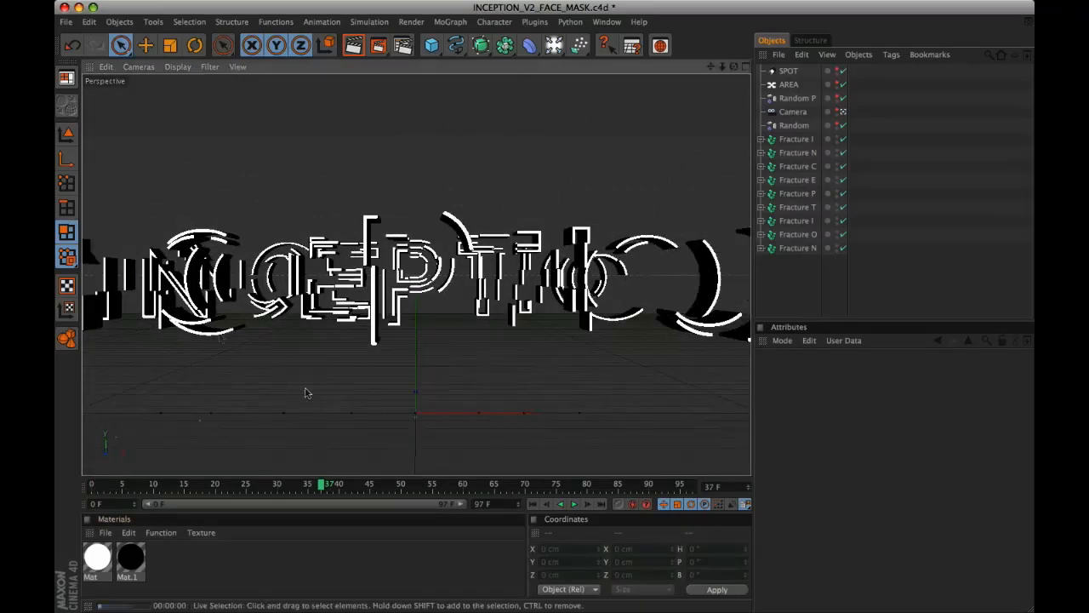
{"action": "key", "text": "ctrl+r"}
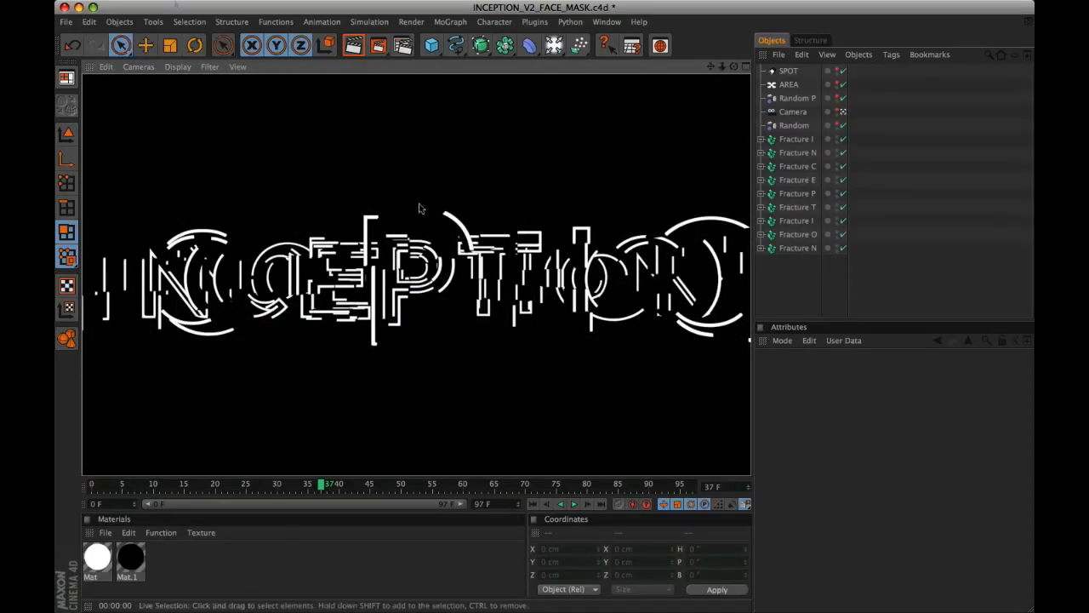
Step: Save the scene as INCEPTION_V2_CAPS_C1_MASK.c4d in the COMPOSITING folder
{"action": "left_click", "coordinate": [66, 22]}
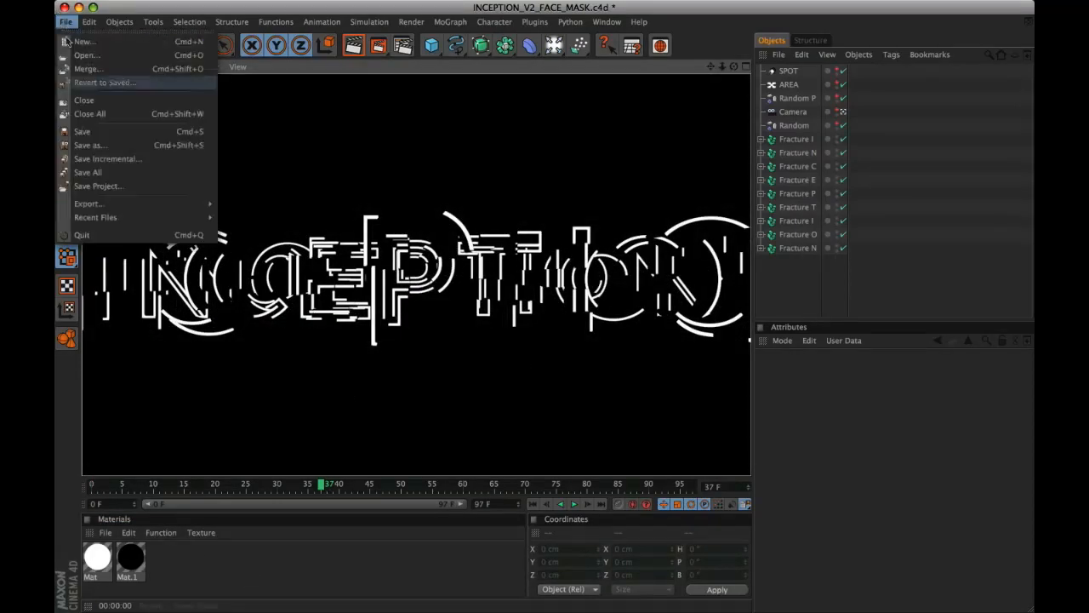
{"action": "left_click", "coordinate": [89, 144]}
{"action": "left_click", "coordinate": [532, 57]}
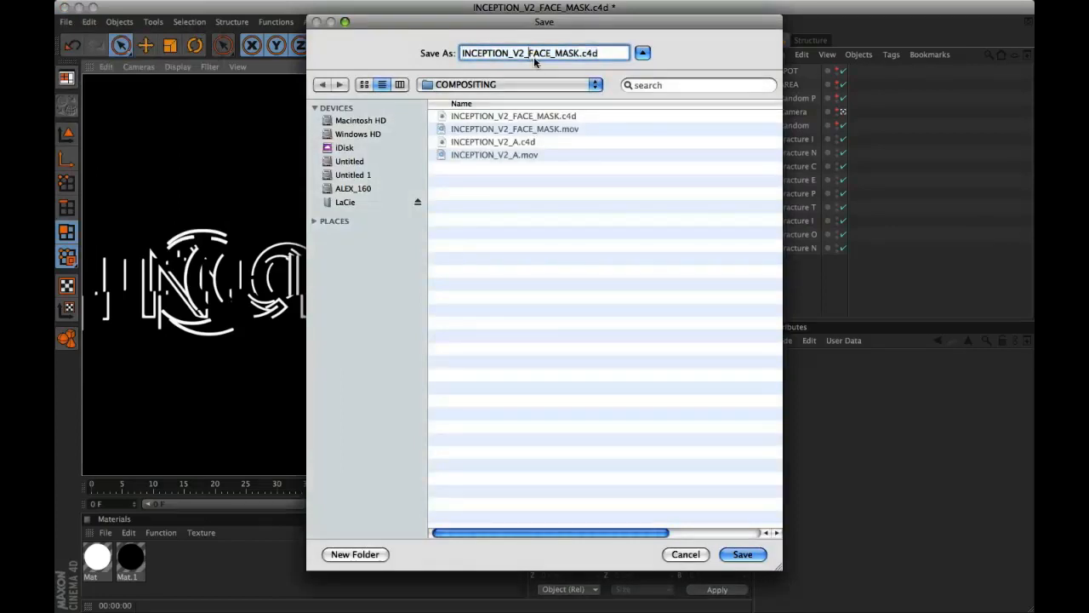
{"action": "key", "text": "shift+Right"}
{"action": "key", "text": "shift+Right"}
{"action": "key", "text": "shift+Right"}
{"action": "key", "text": "shift+Right"}
{"action": "type", "text": "CAP"}
{"action": "type", "text": "S_C1"}
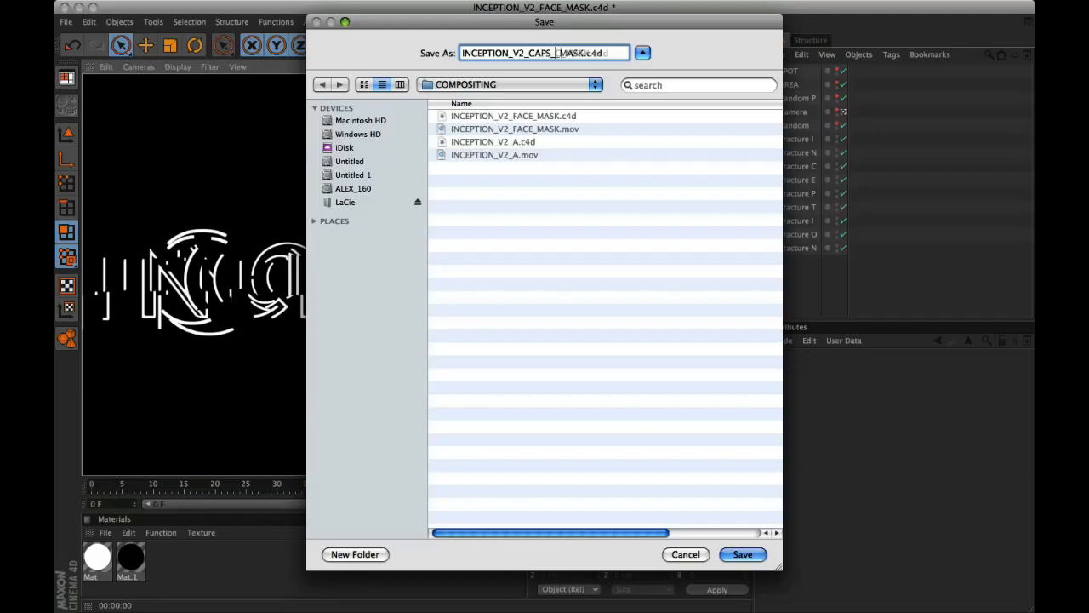
{"action": "left_click", "coordinate": [742, 554]}
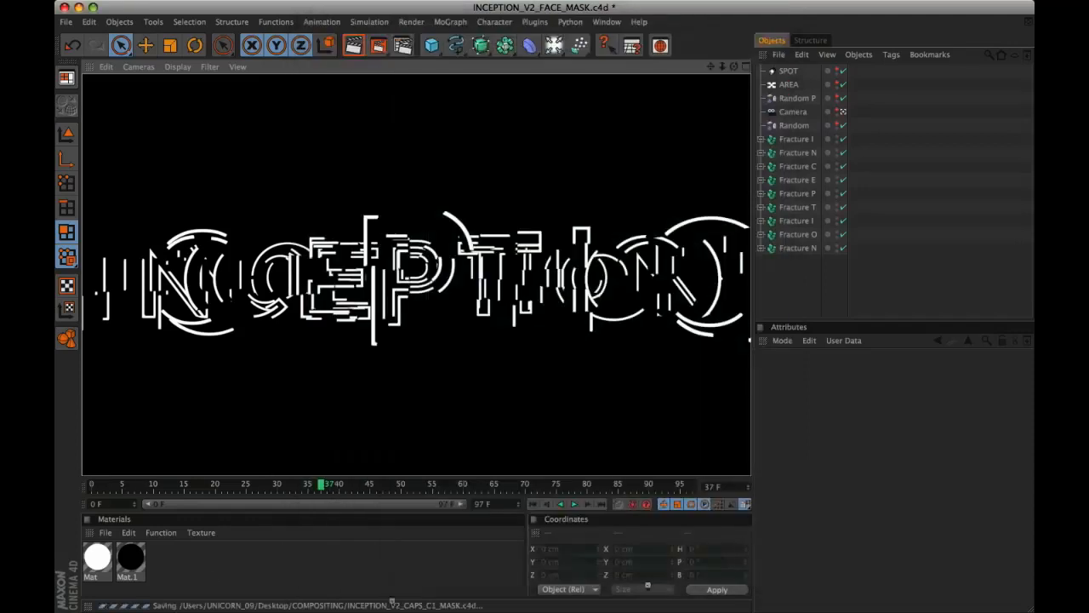
Step: Set the render output file to INCEPTION_V2_CAPS_C1_MASK.mov and render the caps mask animation in the Picture Viewer
{"action": "left_click", "coordinate": [404, 44]}
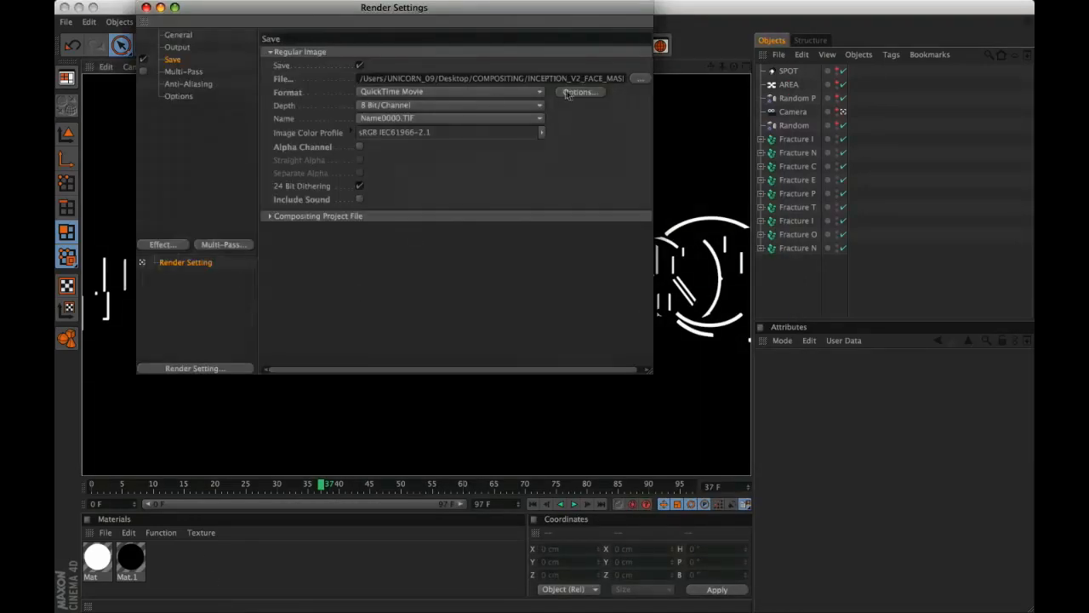
{"action": "left_click_drag", "start_coordinate": [584, 78], "coordinate": [604, 78]}
{"action": "type", "text": "CAPS_C1"}
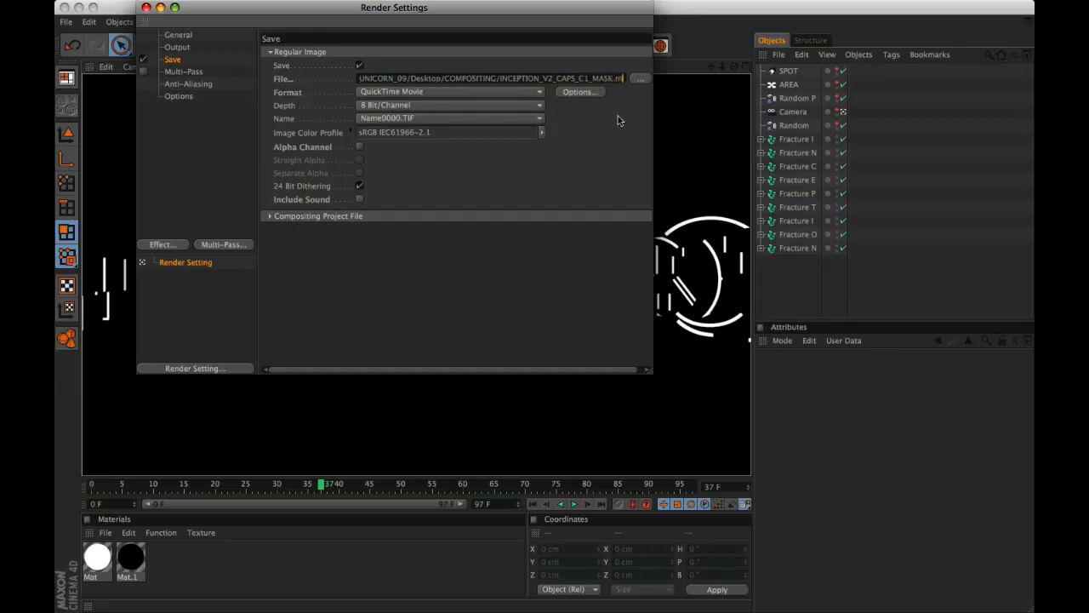
{"action": "left_click", "coordinate": [145, 8]}
{"action": "left_click", "coordinate": [378, 45]}
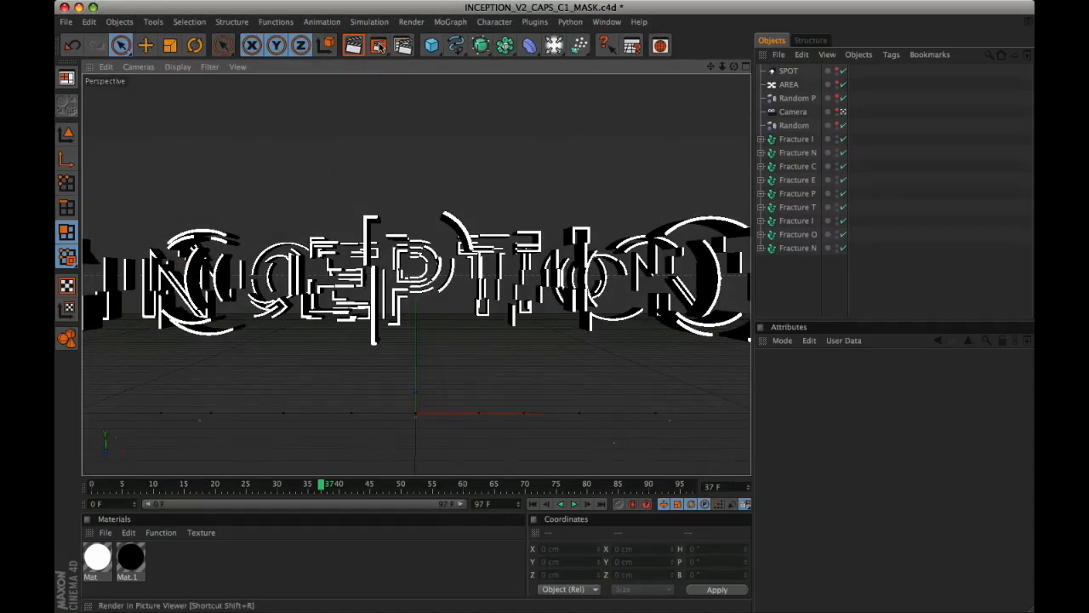
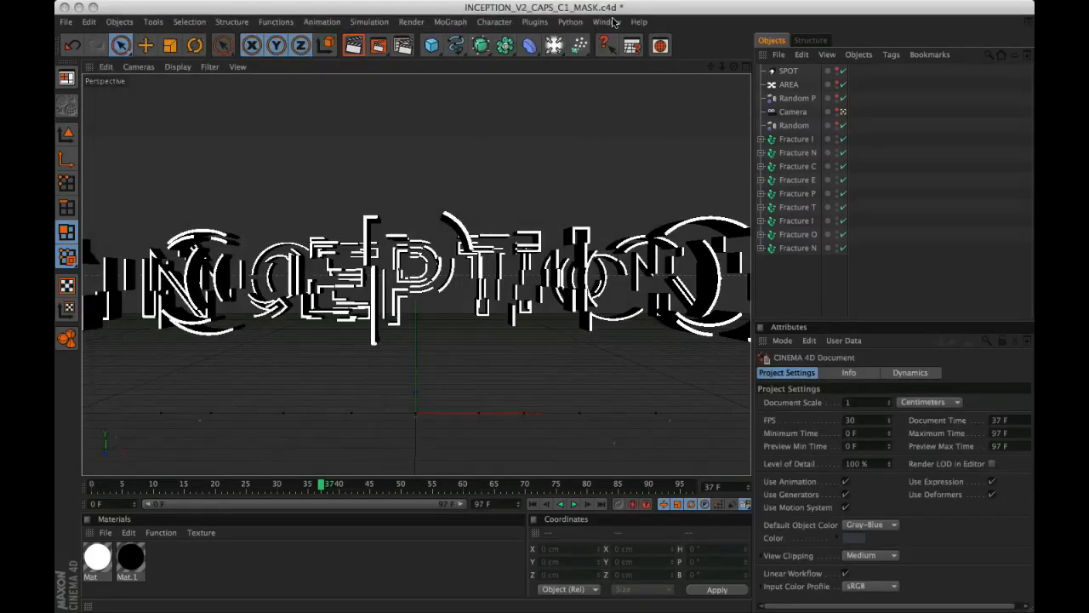
Step: Switch to the INCEPTION_V2_A.c4d scene and set the DARK WALL material color to R 118, G 126, B 134
{"action": "left_click", "coordinate": [613, 22]}
{"action": "left_click", "coordinate": [651, 382]}
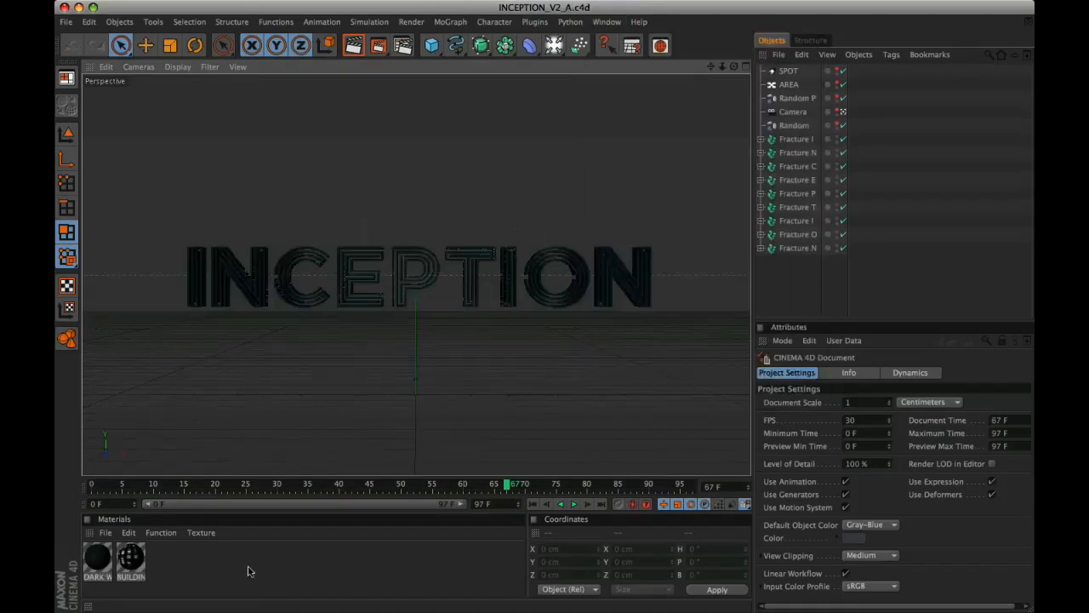
{"action": "left_click", "coordinate": [247, 571]}
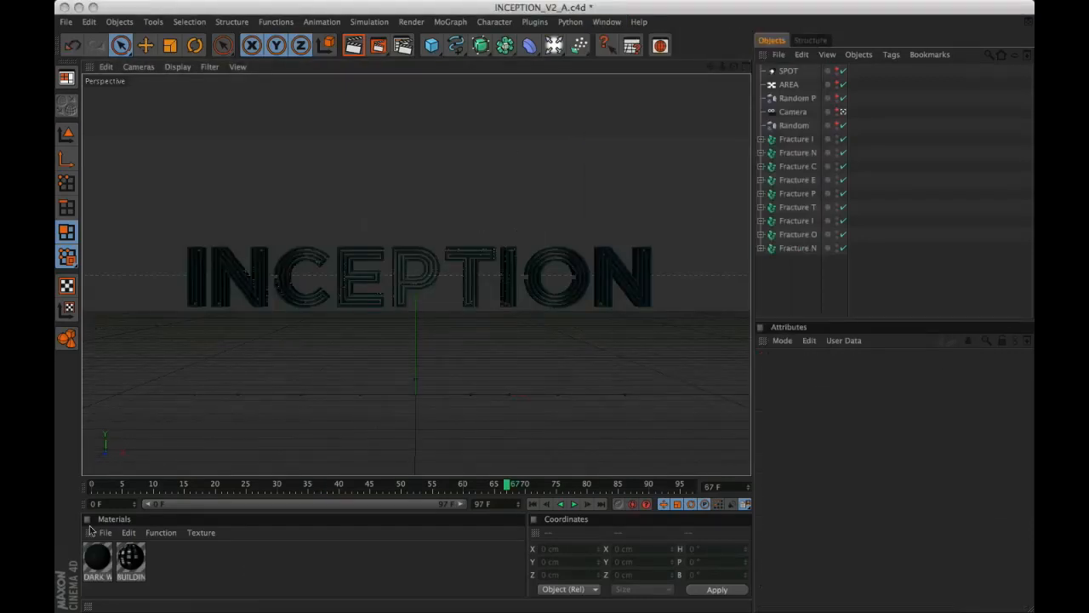
{"action": "left_click", "coordinate": [99, 559]}
{"action": "left_click_drag", "start_coordinate": [868, 500], "coordinate": [834, 500]}
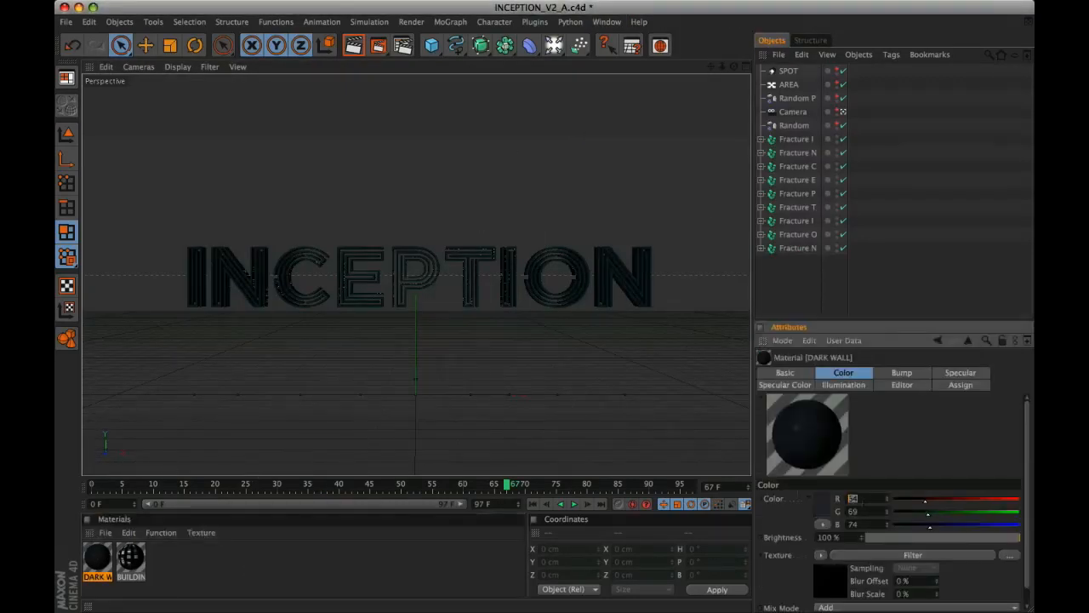
{"action": "type", "text": "118"}
{"action": "key", "text": "Tab"}
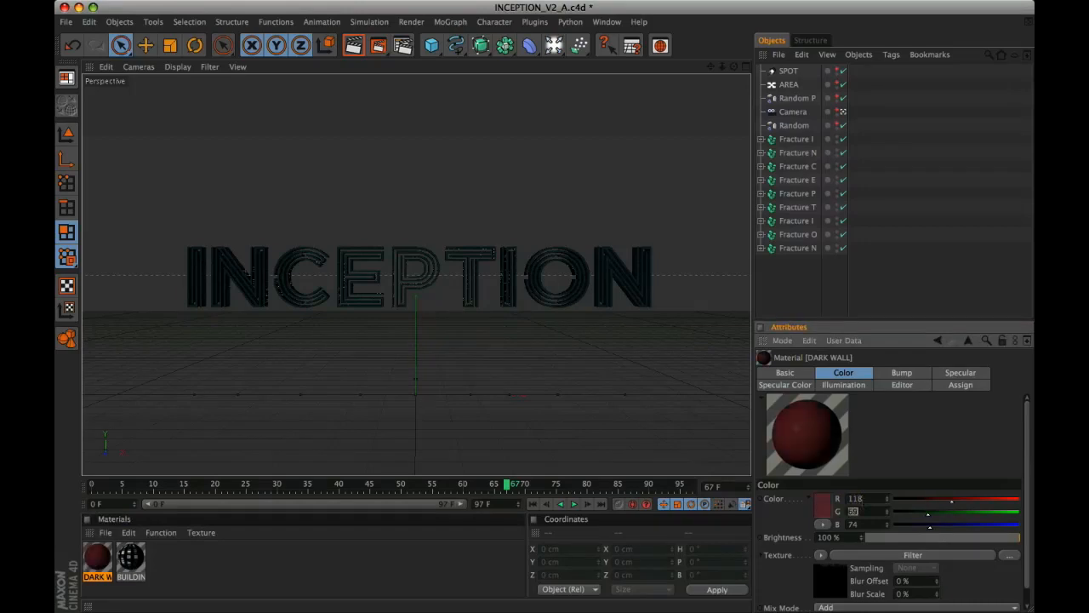
{"action": "type", "text": "126"}
{"action": "key", "text": "Tab"}
{"action": "type", "text": "134"}
{"action": "key", "text": "Return"}
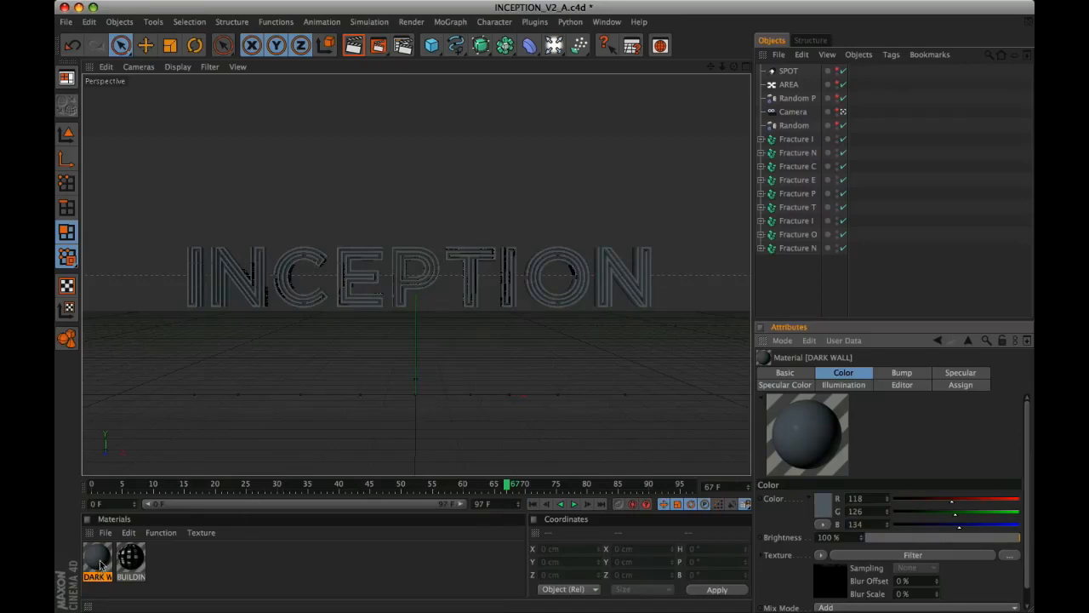
Step: Delete the building material and the SPOT light from the scene
{"action": "left_click", "coordinate": [130, 558]}
{"action": "key", "text": "Delete"}
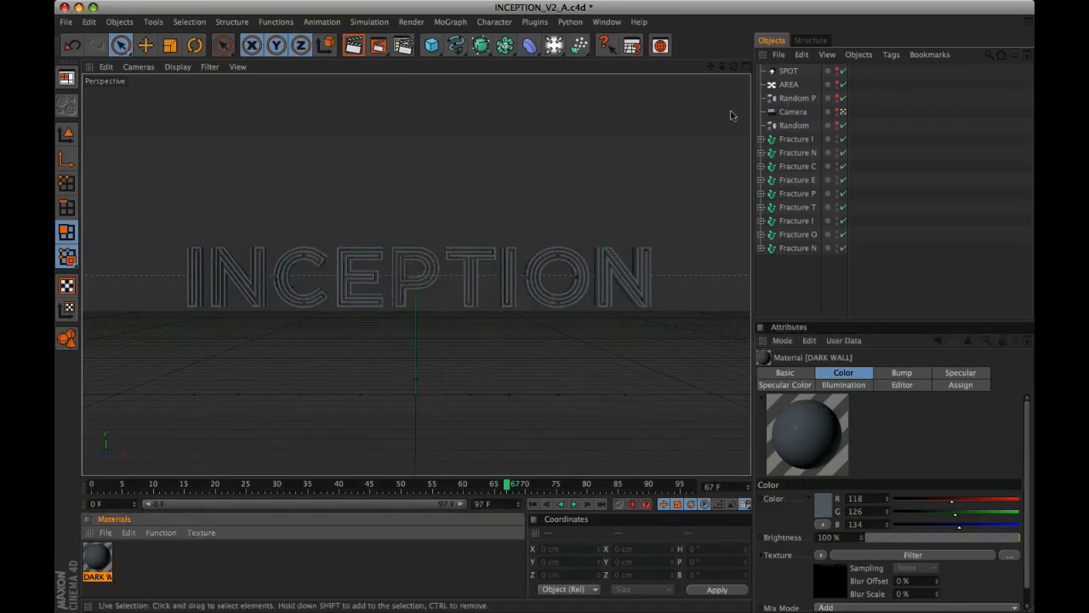
{"action": "left_click", "coordinate": [790, 85]}
{"action": "left_click", "coordinate": [788, 71]}
{"action": "key", "text": "Delete"}
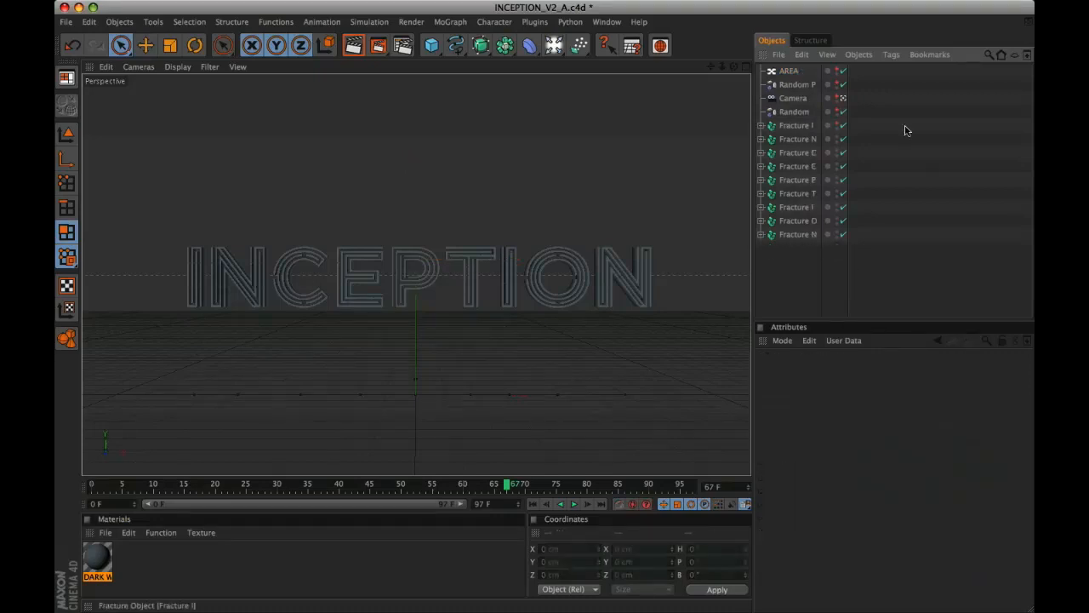
Step: Set the AREA light's intensity to 130 %, outer radius to 100 cm and Size Y to 200 cm
{"action": "left_click", "coordinate": [789, 72]}
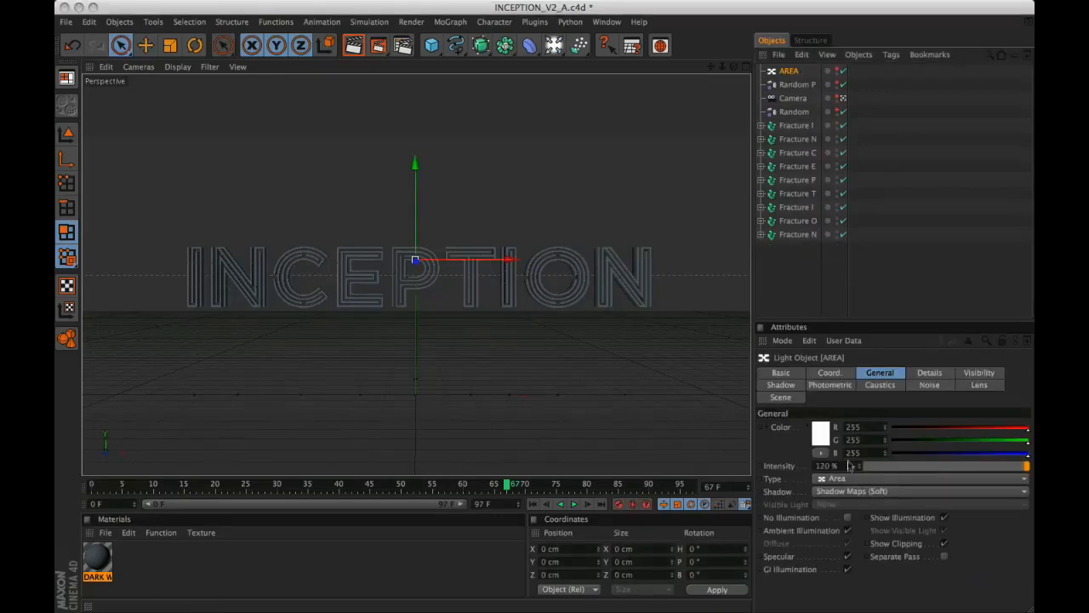
{"action": "left_click_drag", "start_coordinate": [848, 467], "coordinate": [810, 468]}
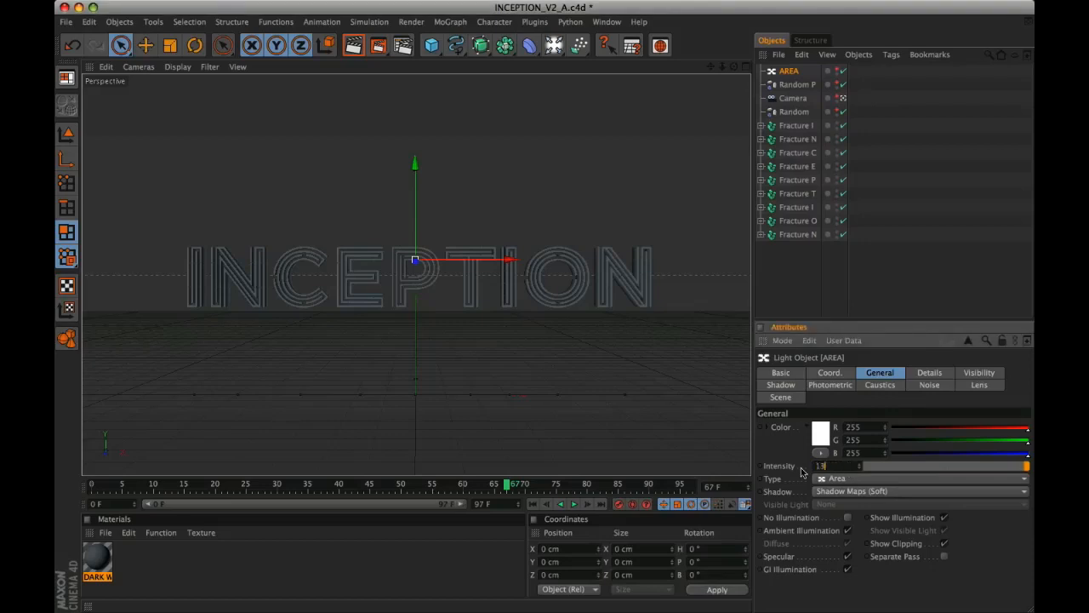
{"action": "left_click", "coordinate": [929, 375]}
{"action": "double_click", "coordinate": [840, 440]}
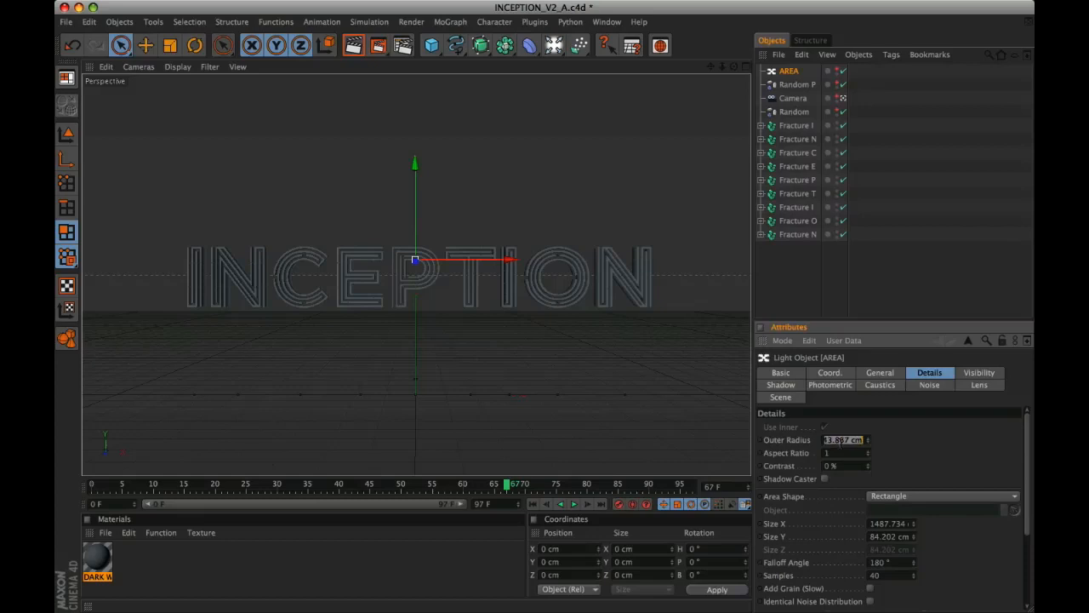
{"action": "type", "text": "100"}
{"action": "key", "text": "Return"}
{"action": "double_click", "coordinate": [893, 540]}
{"action": "type", "text": "200"}
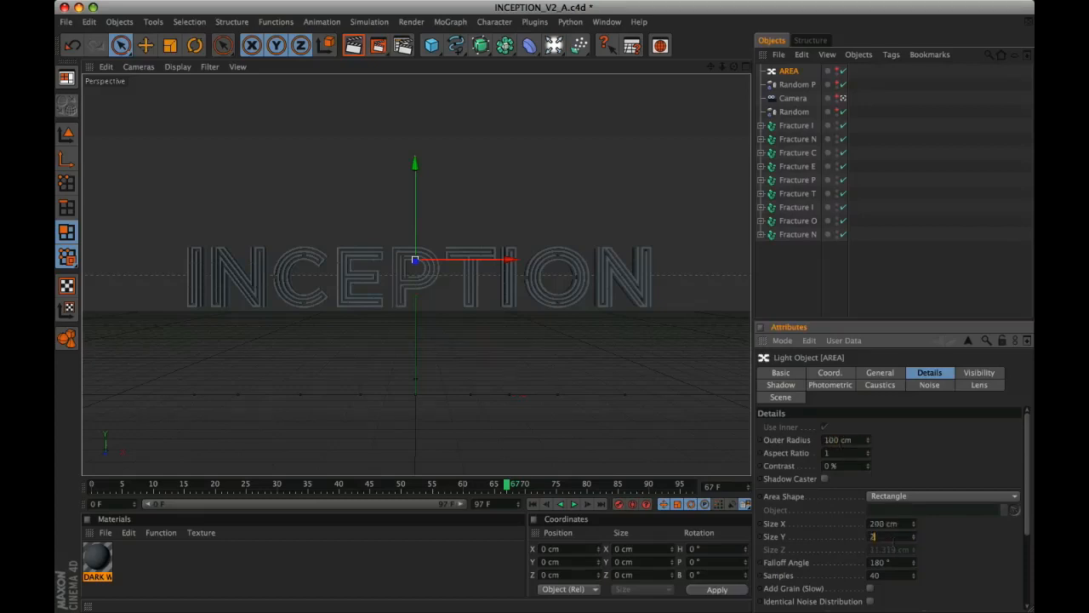
Step: Position the AREA light at Y 690 cm and Z -155 cm, and render a preview of the view
{"action": "left_click", "coordinate": [830, 375]}
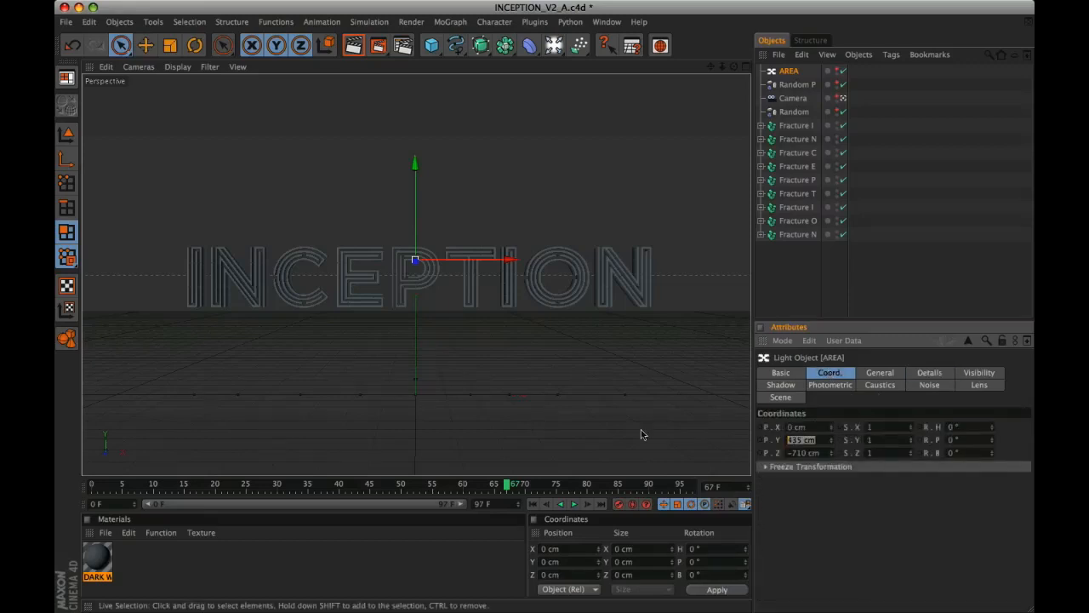
{"action": "type", "text": "690"}
{"action": "key", "text": "Tab"}
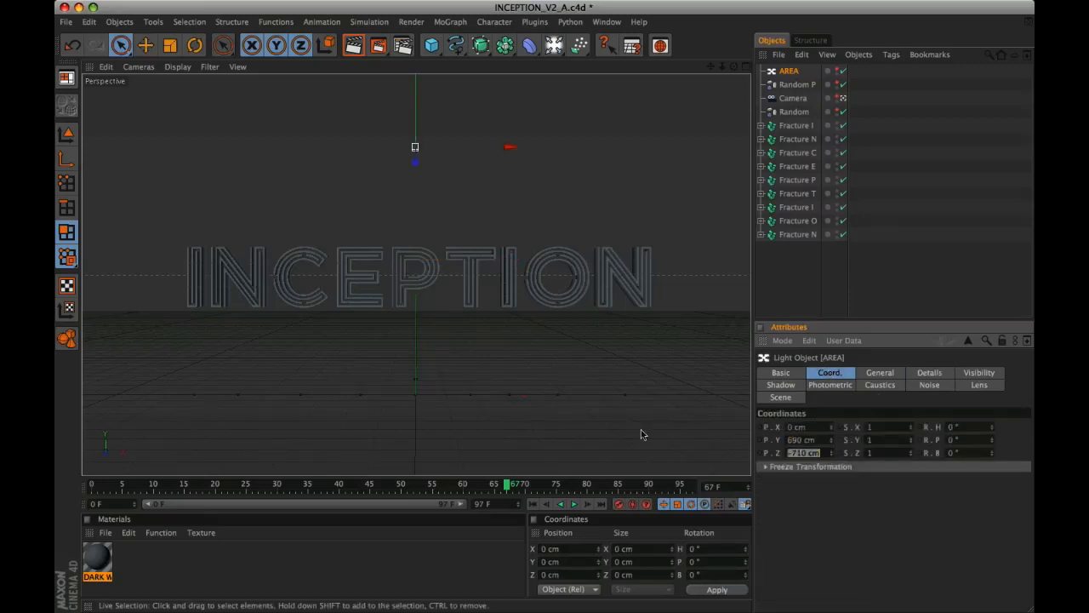
{"action": "type", "text": "-155"}
{"action": "key", "text": "Return"}
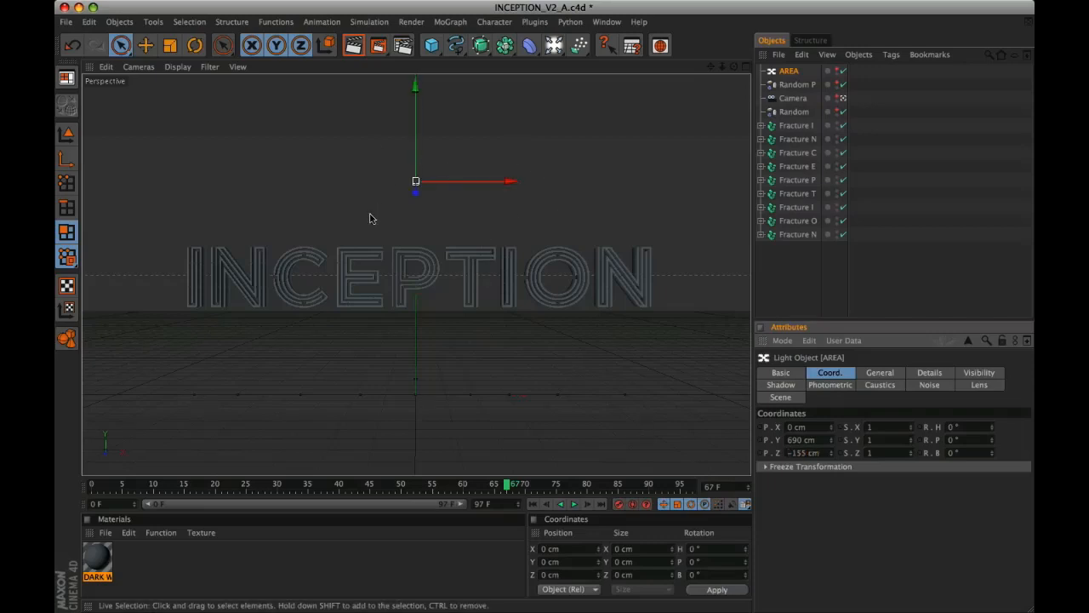
{"action": "key", "text": "ctrl+r"}
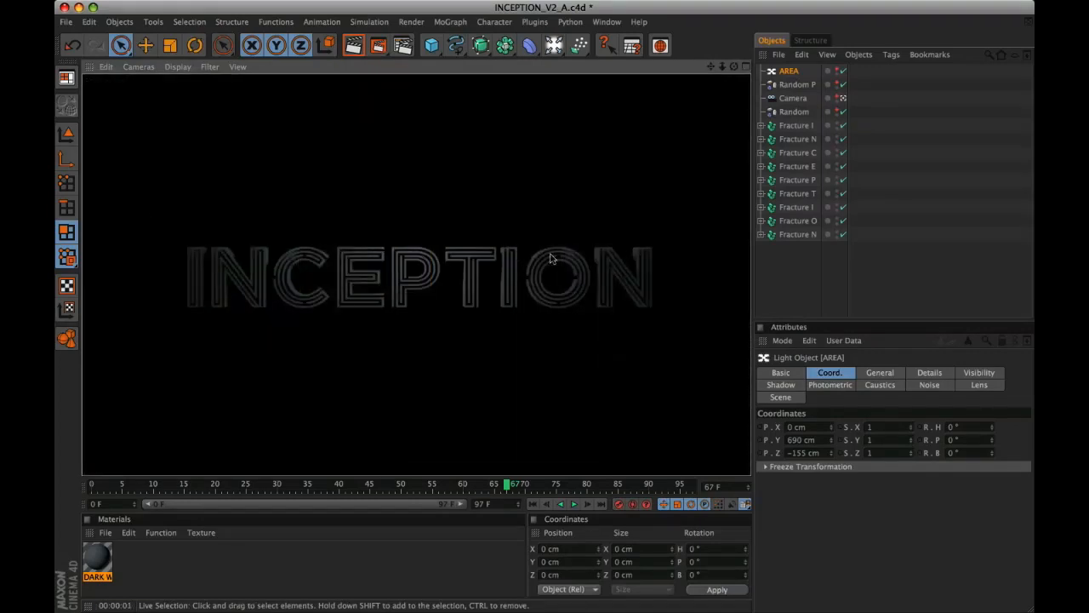
{"action": "left_click", "coordinate": [246, 576]}
Step: Save the scene as INCEPTION_V2_B.c4d in the COMPOSITING folder and set the render output file to INCEPTION_V2_B.mov
{"action": "left_click", "coordinate": [66, 22]}
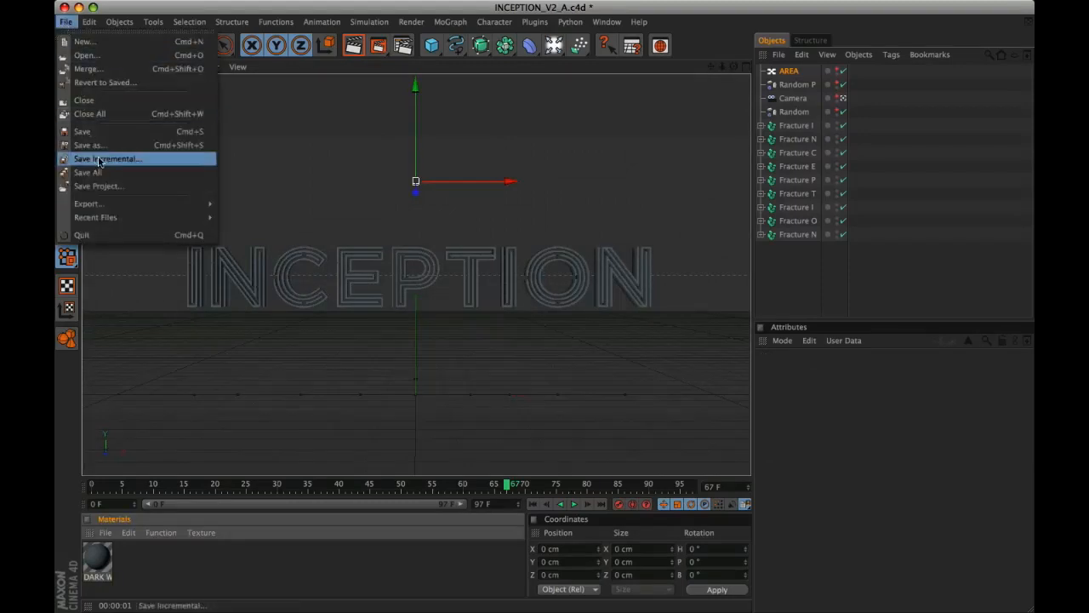
{"action": "left_click", "coordinate": [98, 143]}
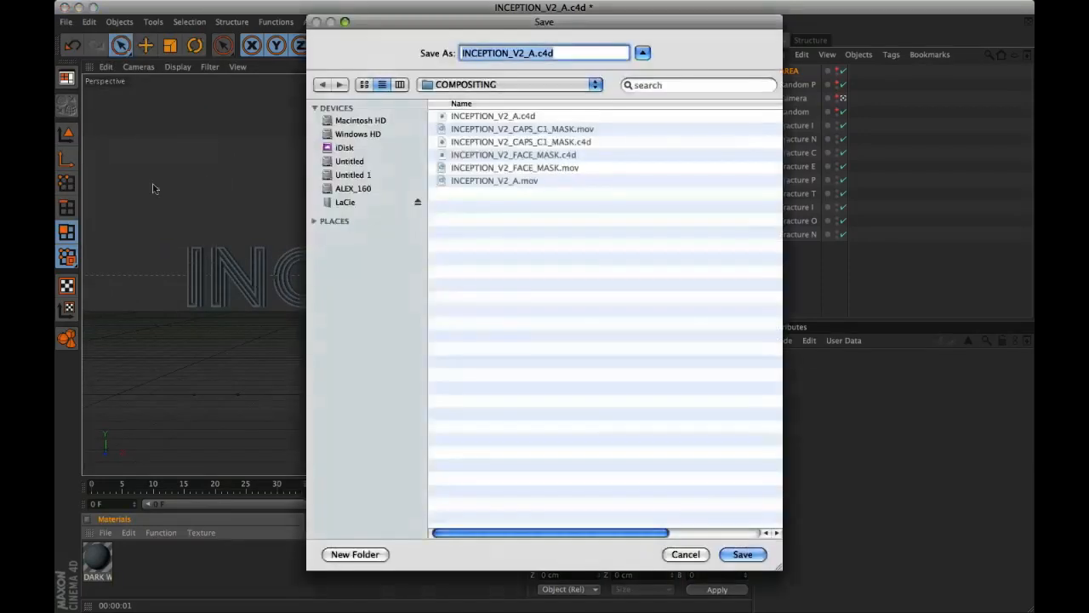
{"action": "left_click", "coordinate": [533, 54]}
{"action": "key", "text": "BackSpace"}
{"action": "type", "text": "B"}
{"action": "key", "text": "Return"}
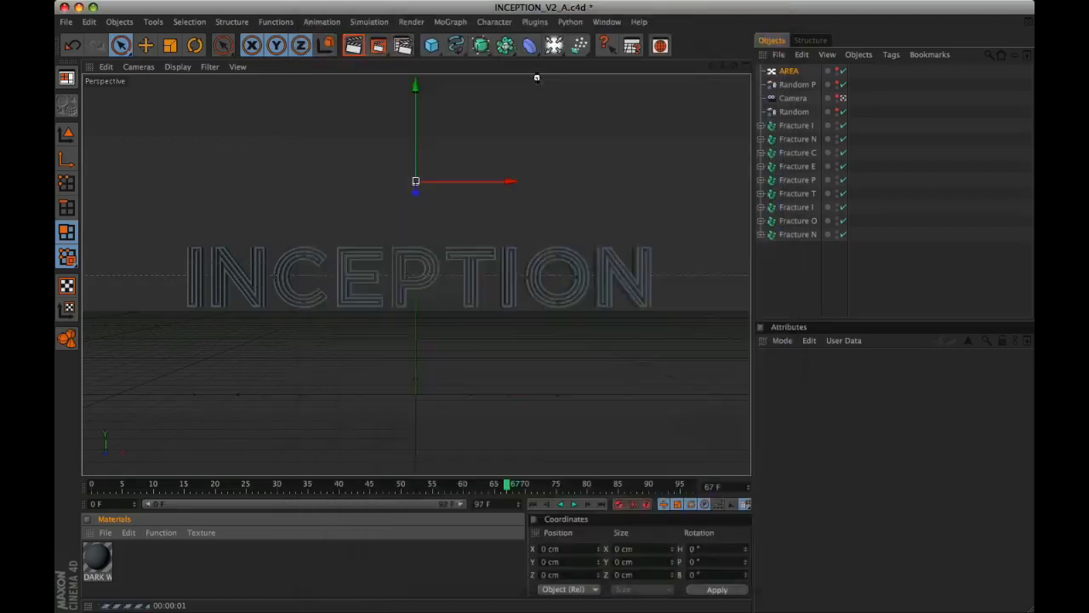
{"action": "left_click", "coordinate": [402, 45]}
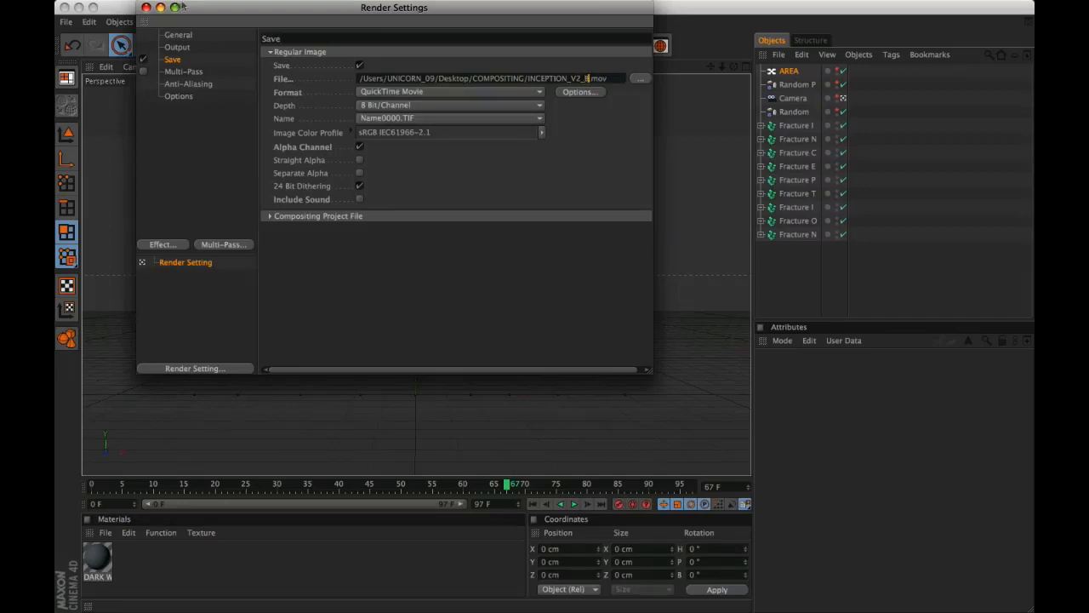
{"action": "left_click", "coordinate": [145, 8]}
Step: Turn off Ambient Illumination for the AREA light, preview the view and render the animation in the Picture Viewer
{"action": "left_click", "coordinate": [788, 71]}
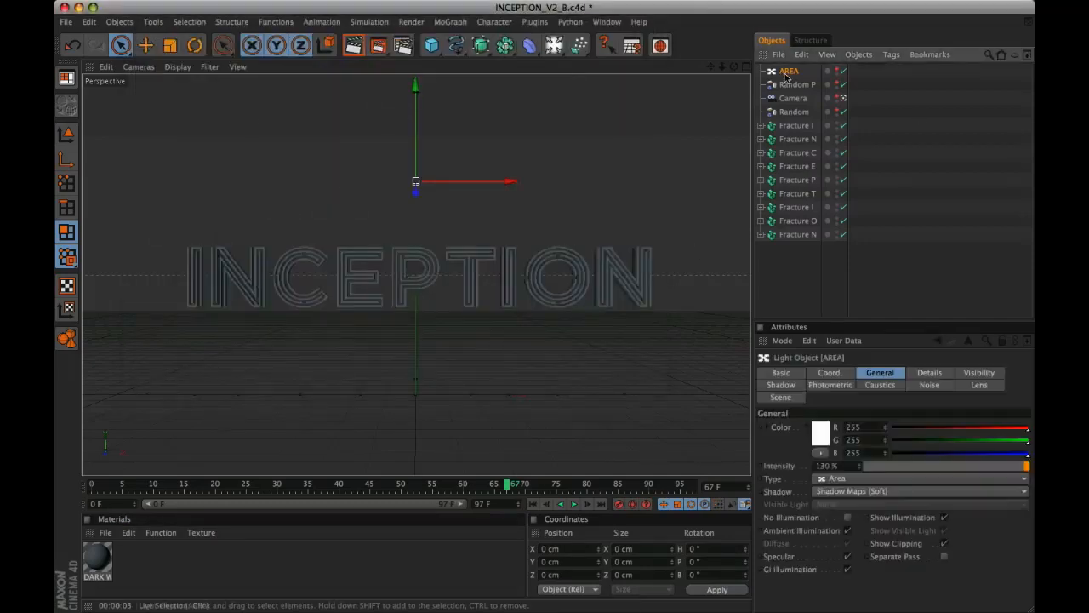
{"action": "left_click", "coordinate": [848, 530]}
{"action": "key", "text": "ctrl+r"}
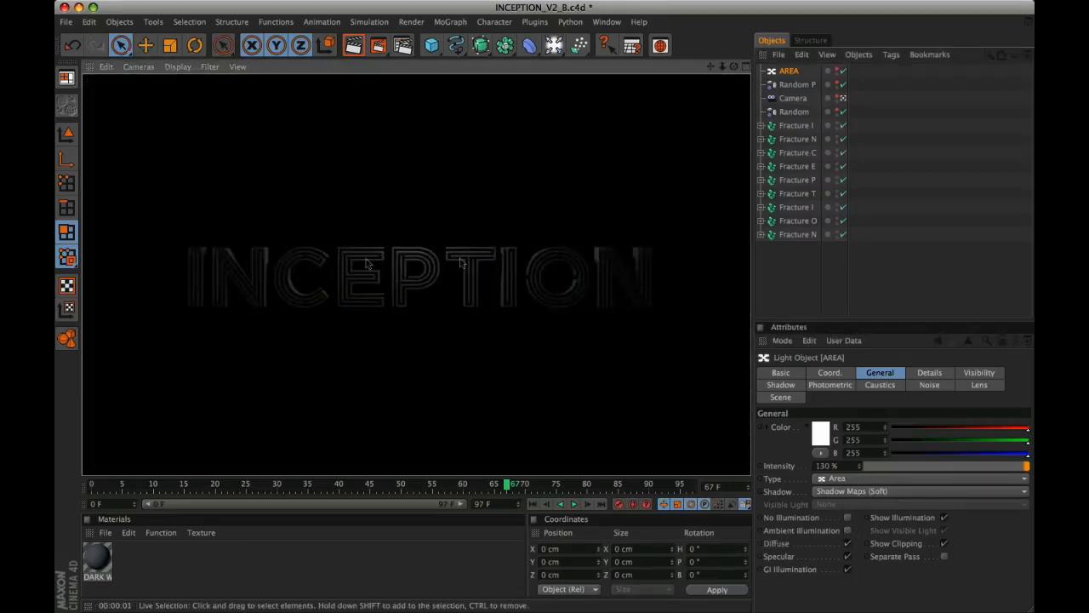
{"action": "left_click", "coordinate": [378, 46]}
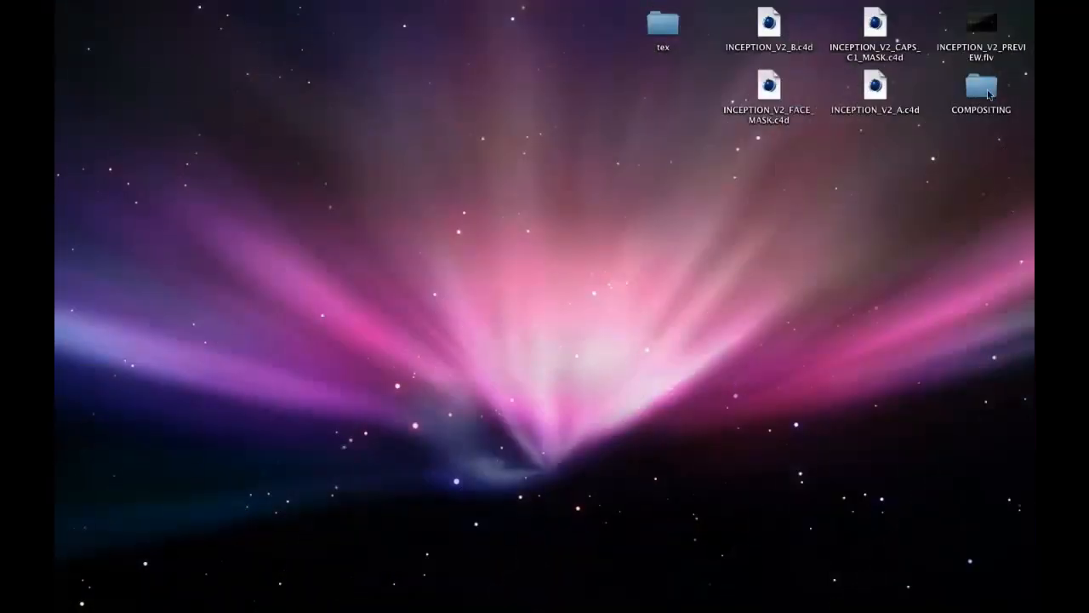
Step: Open the COMPOSITING folder from the desktop and shrink the After Effects window so both are visible side by side
{"action": "double_click", "coordinate": [986, 92]}
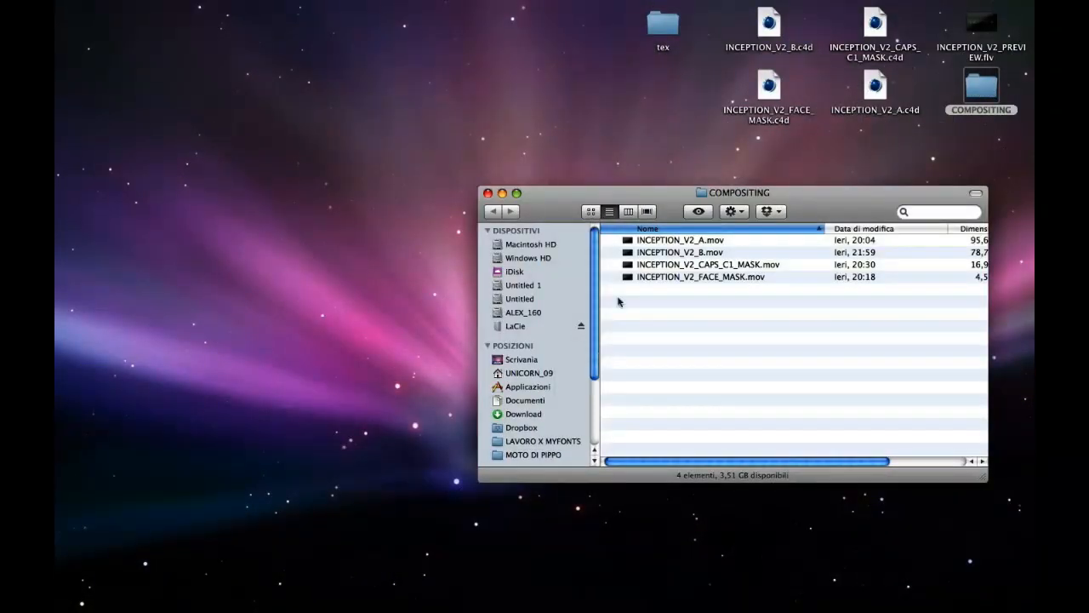
{"action": "left_click", "coordinate": [687, 242]}
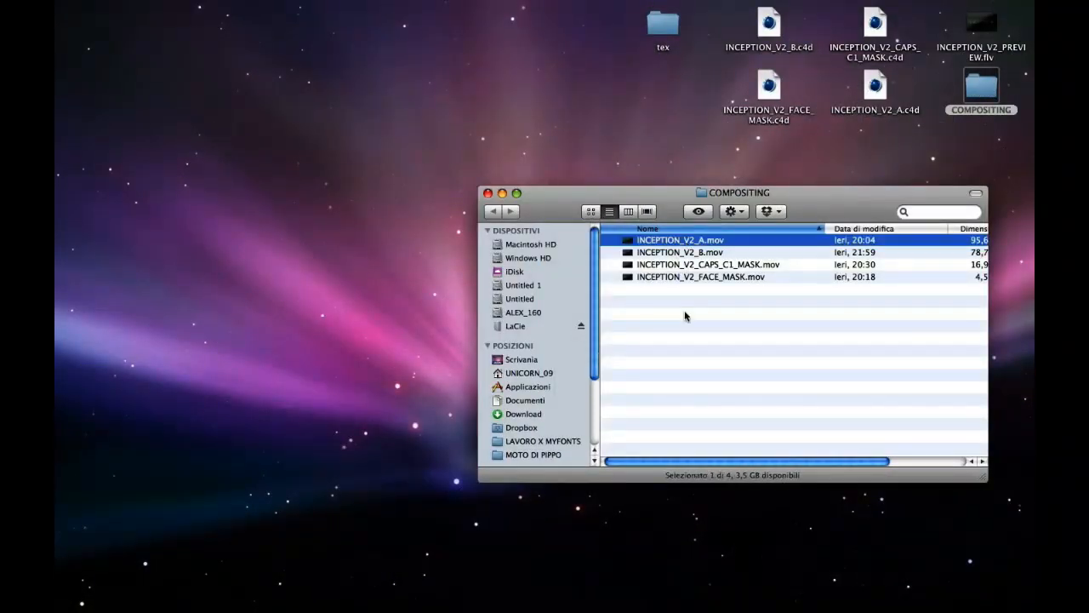
{"action": "left_click", "coordinate": [400, 246]}
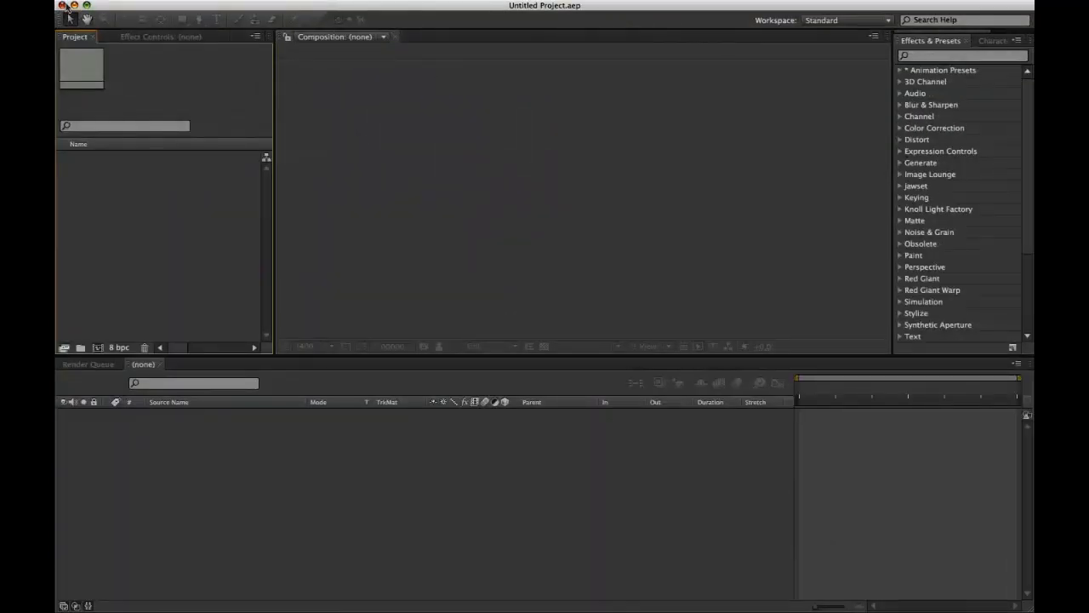
{"action": "left_click", "coordinate": [86, 5]}
{"action": "left_click", "coordinate": [611, 304]}
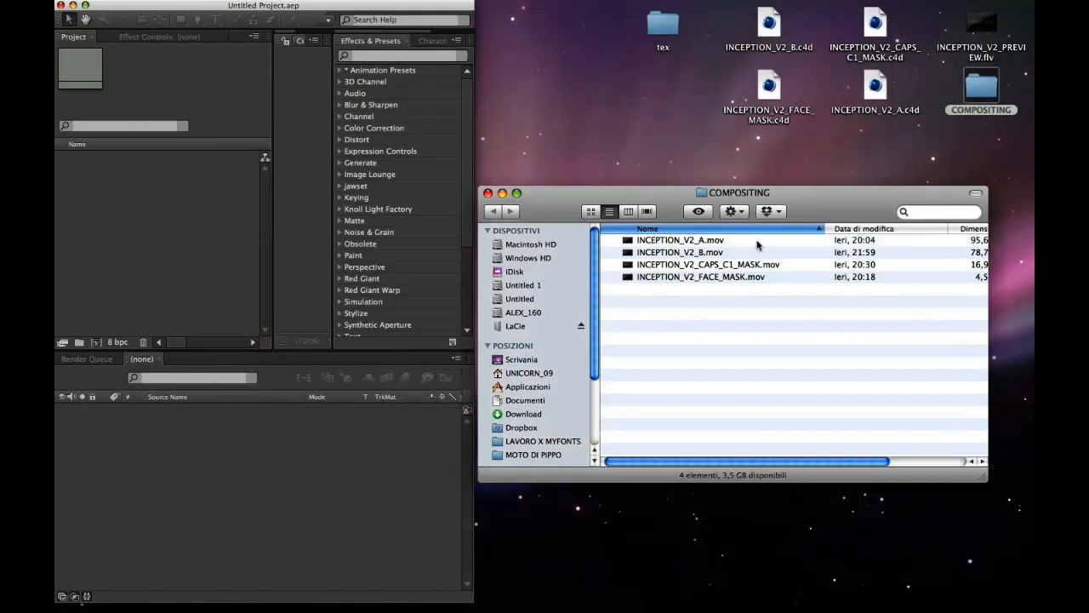
Step: Import the four rendered INCEPTION_V2 movies from the COMPOSITING folder into the After Effects project, close the folder and enlarge the project window
{"action": "left_click", "coordinate": [758, 243]}
{"action": "left_click", "coordinate": [747, 277], "text": "shift"}
{"action": "left_click_drag", "start_coordinate": [680, 245], "coordinate": [156, 209]}
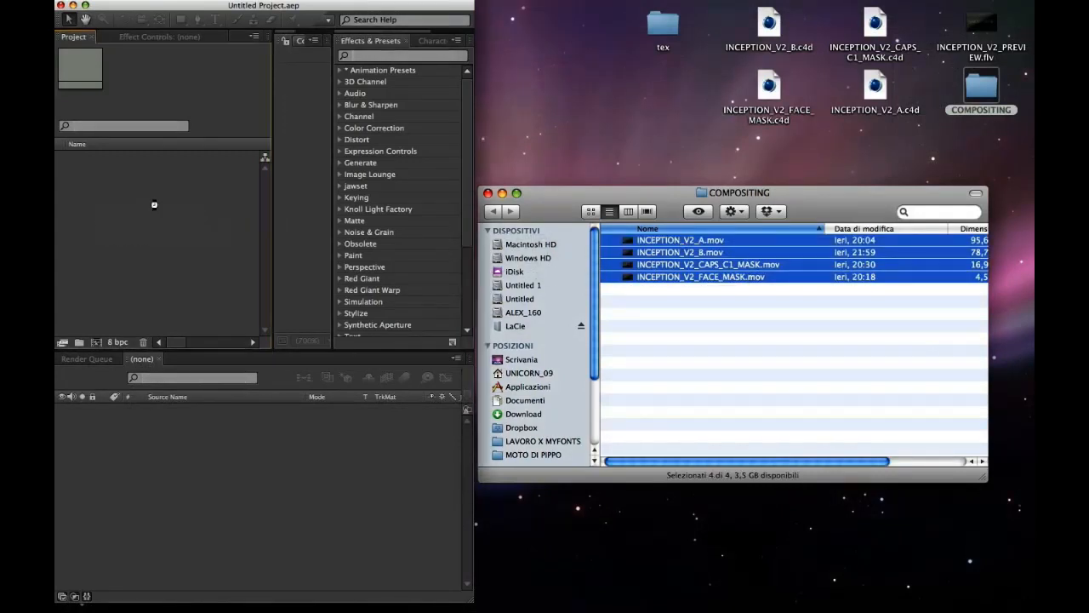
{"action": "left_click", "coordinate": [488, 192]}
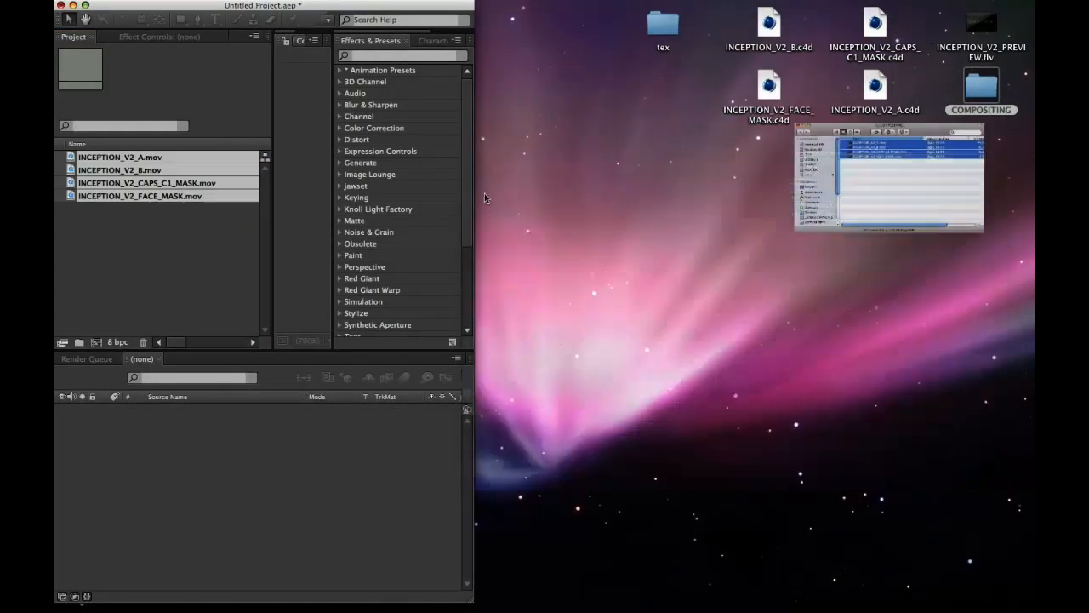
{"action": "left_click", "coordinate": [85, 5]}
{"action": "left_click", "coordinate": [125, 266]}
Step: Create a composition from INCEPTION_V2_A.mov, with the timeline's time and switch columns hidden, and preview its animation
{"action": "left_click_drag", "start_coordinate": [97, 155], "coordinate": [154, 496]}
{"action": "left_click", "coordinate": [86, 606]}
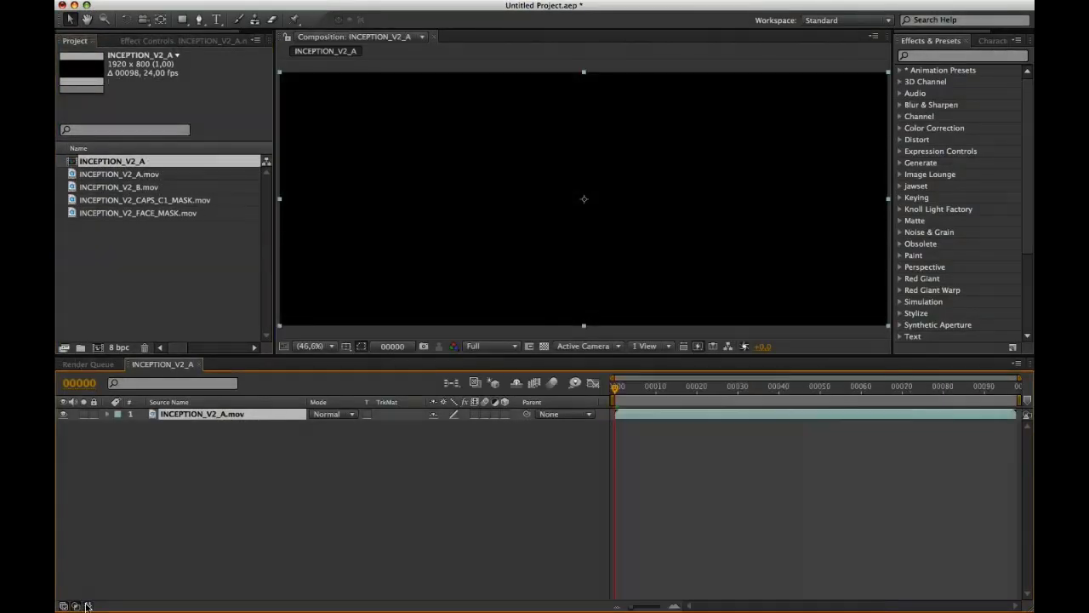
{"action": "left_click", "coordinate": [63, 606]}
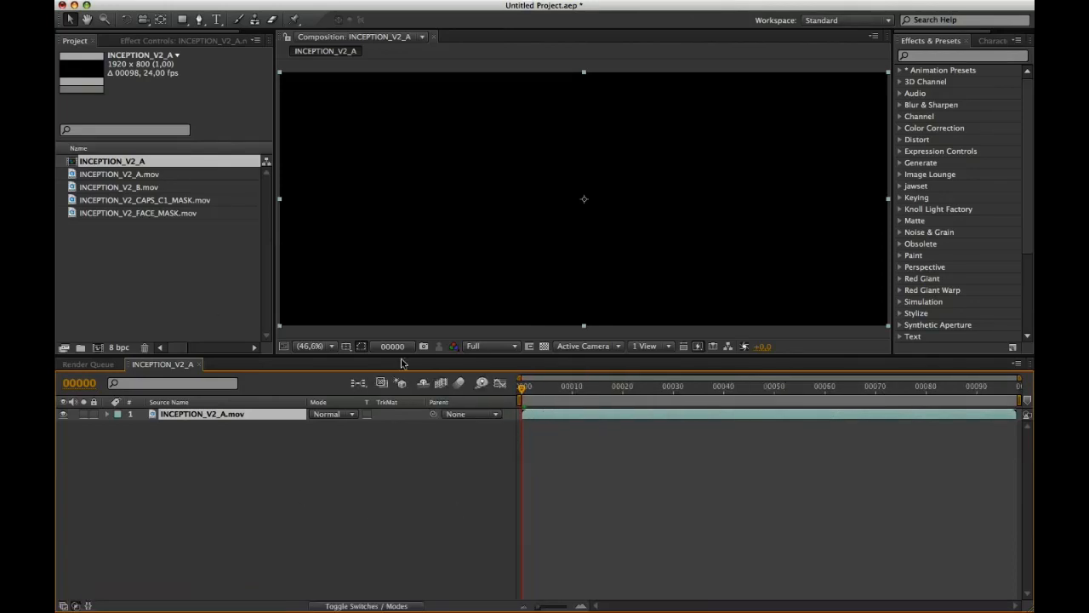
{"action": "key", "text": "space"}
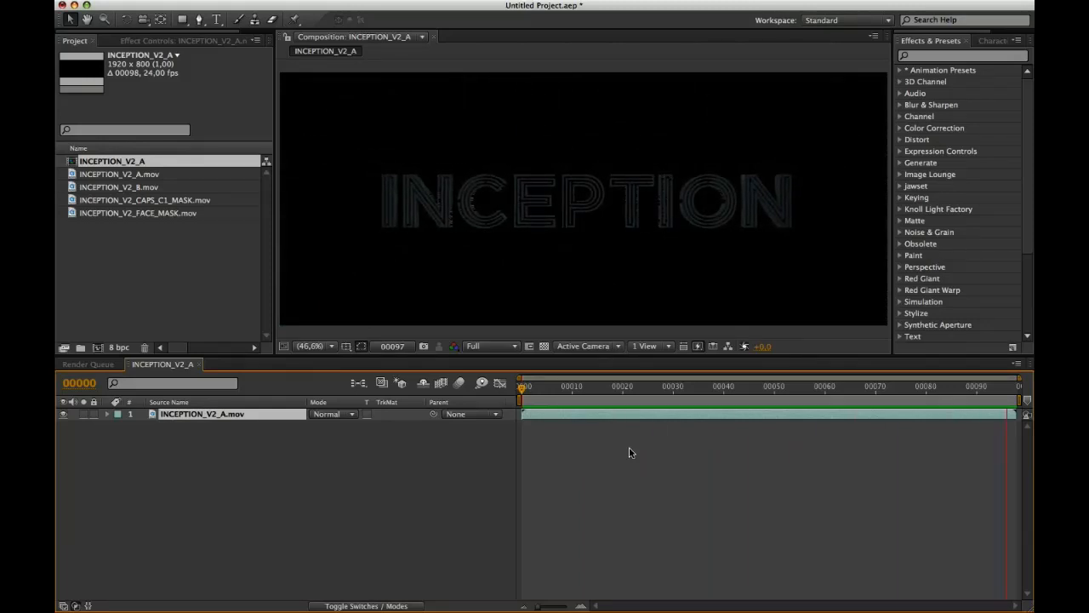
Step: Save the project, go to frame 21 and apply the Curves effect to the INCEPTION_V2_A.mov layer
{"action": "key", "text": "space"}
{"action": "key", "text": "super+s"}
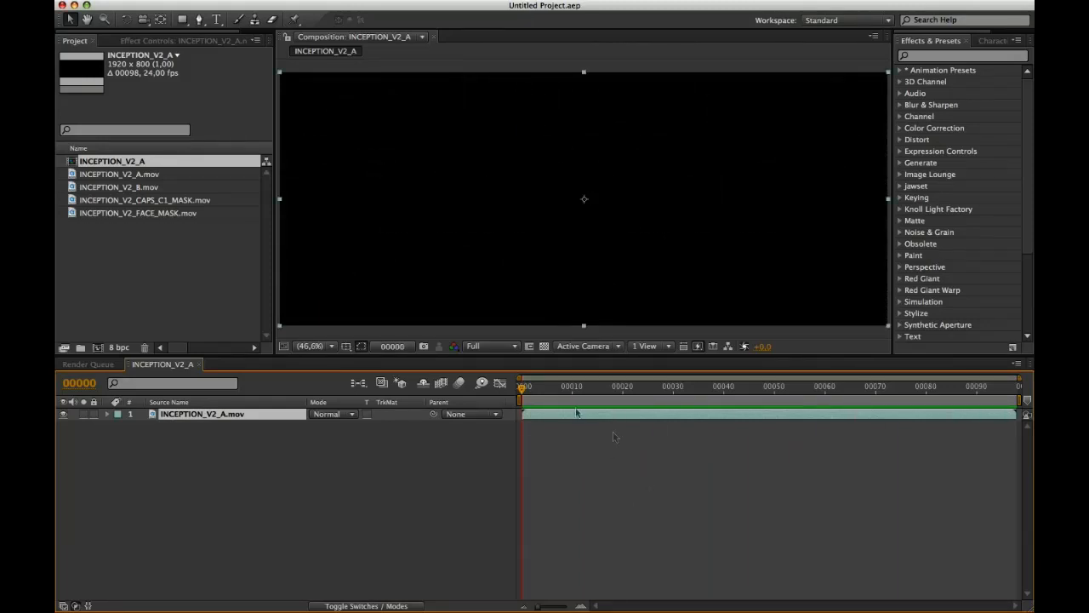
{"action": "left_click_drag", "start_coordinate": [525, 389], "coordinate": [629, 396]}
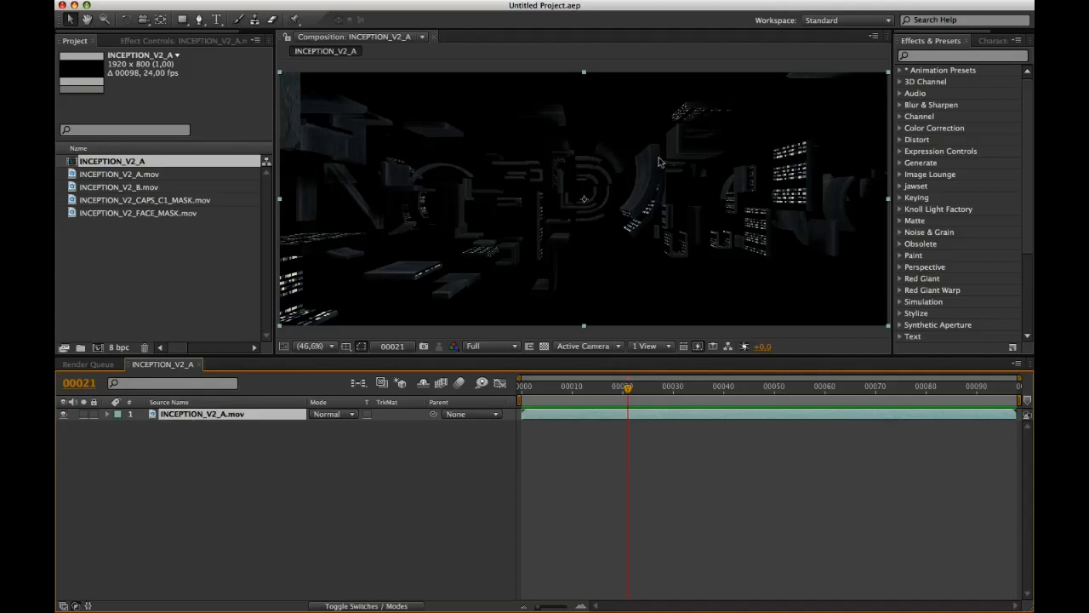
{"action": "left_click", "coordinate": [932, 54]}
{"action": "type", "text": "curve"}
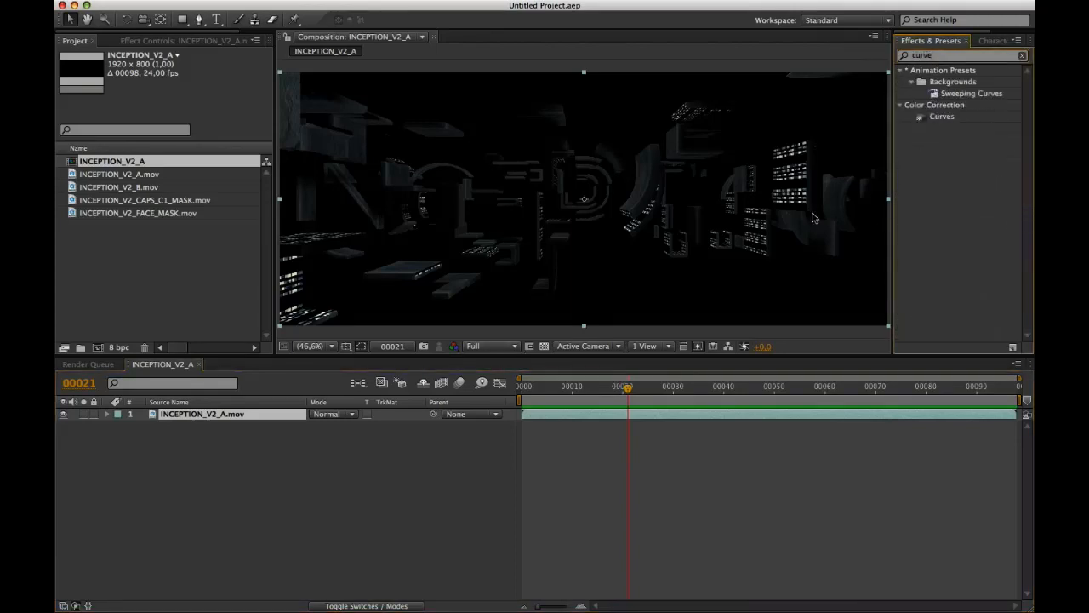
{"action": "double_click", "coordinate": [942, 117]}
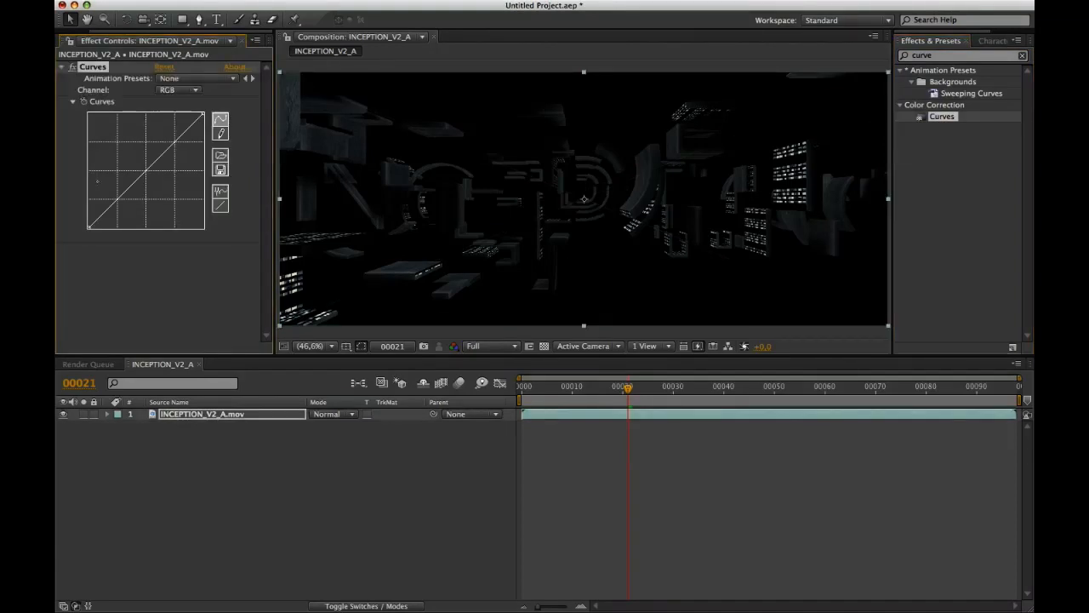
Step: Shape the RGB curve to brighten the highlights by moving the white point inward and pulling a midtone point slightly down
{"action": "left_click_drag", "start_coordinate": [204, 113], "coordinate": [175, 112]}
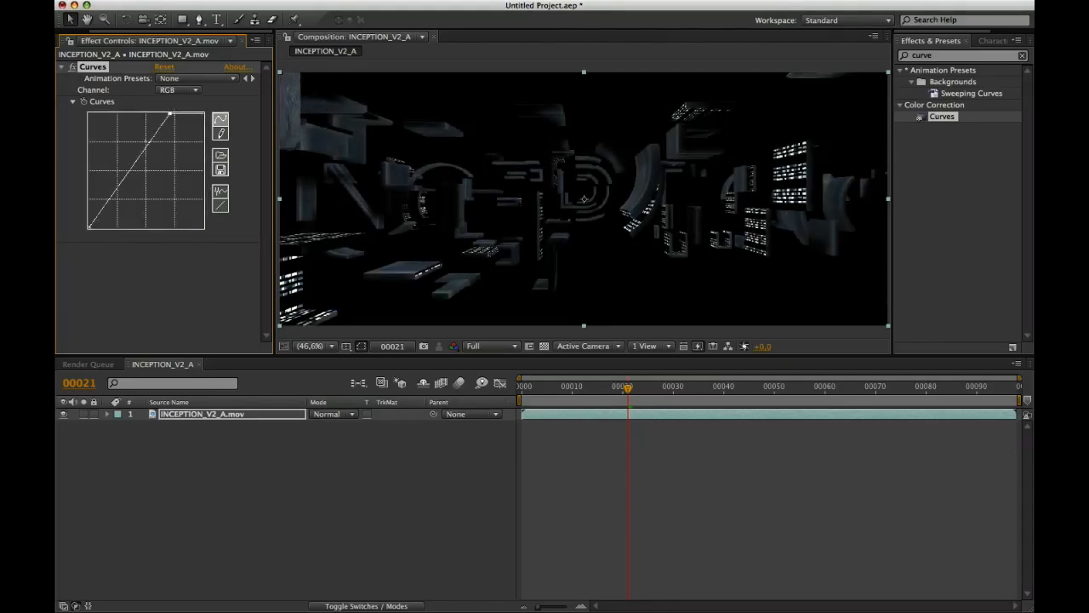
{"action": "left_click_drag", "start_coordinate": [144, 146], "coordinate": [145, 164]}
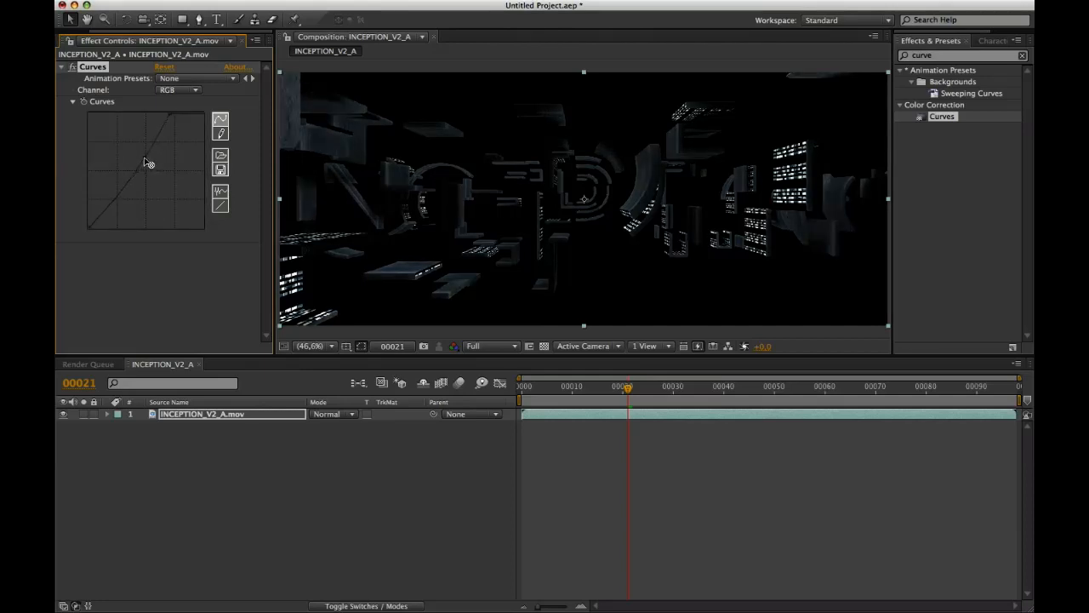
{"action": "left_click_drag", "start_coordinate": [146, 162], "coordinate": [143, 156]}
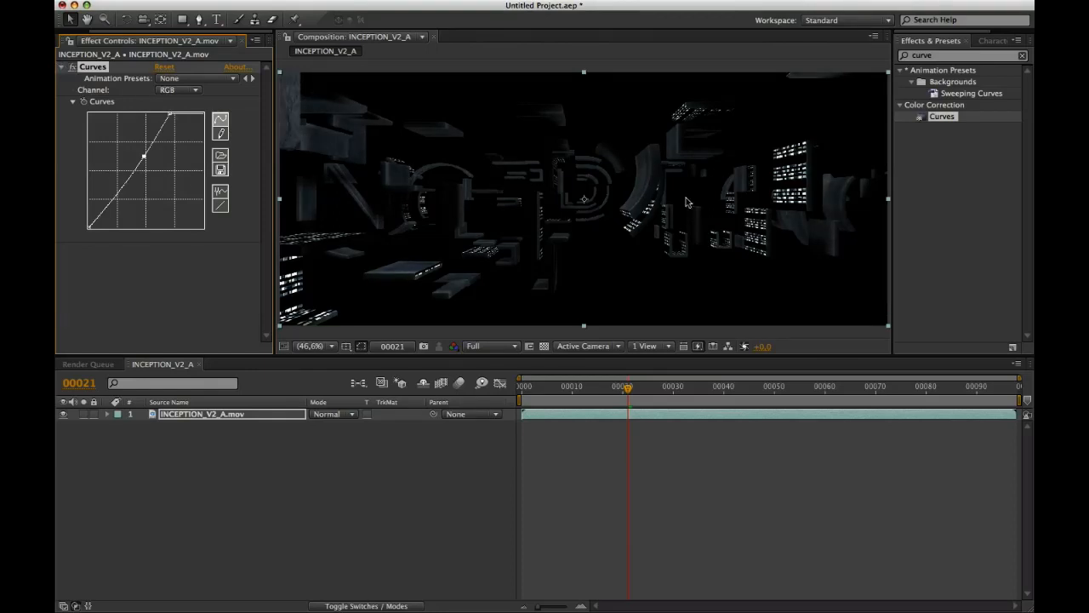
Step: Add the Color Correction Exposure effect to INCEPTION_V2_A.mov with Exposure 1,20 and Gamma Correction 0,80, and collapse both effects
{"action": "left_click", "coordinate": [962, 58]}
{"action": "type", "text": "os"}
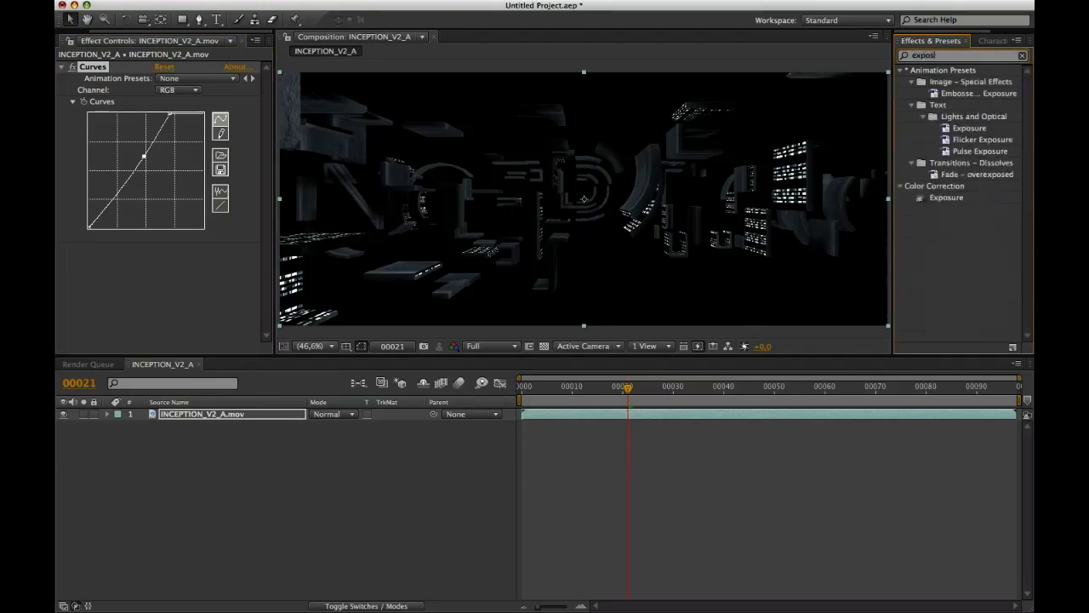
{"action": "left_click_drag", "start_coordinate": [947, 197], "coordinate": [722, 181]}
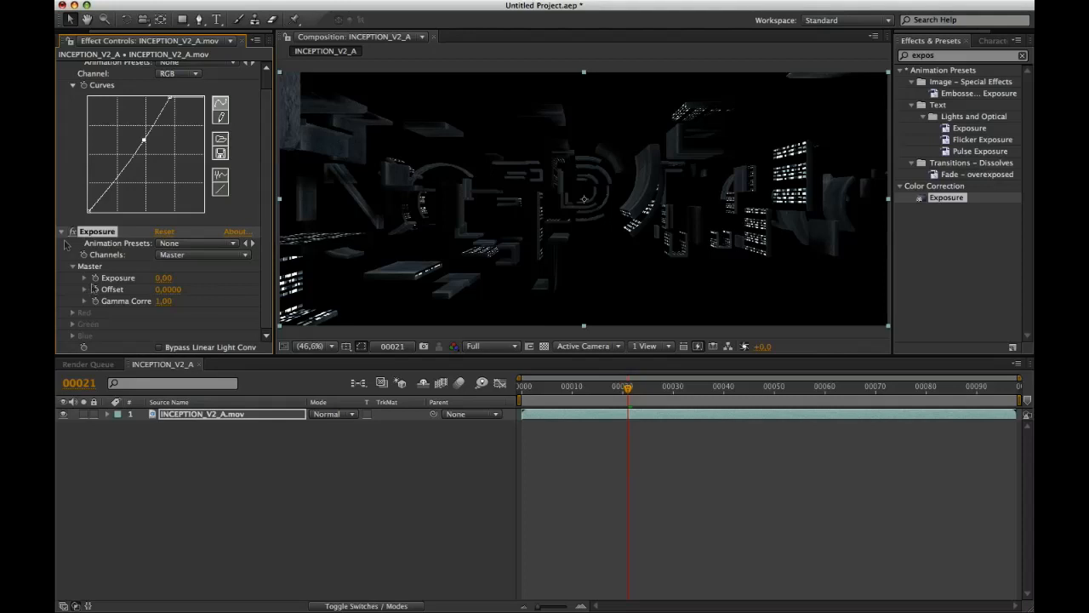
{"action": "left_click", "coordinate": [163, 279]}
{"action": "key", "text": "Tab"}
{"action": "key", "text": "Tab"}
{"action": "type", "text": "0,"}
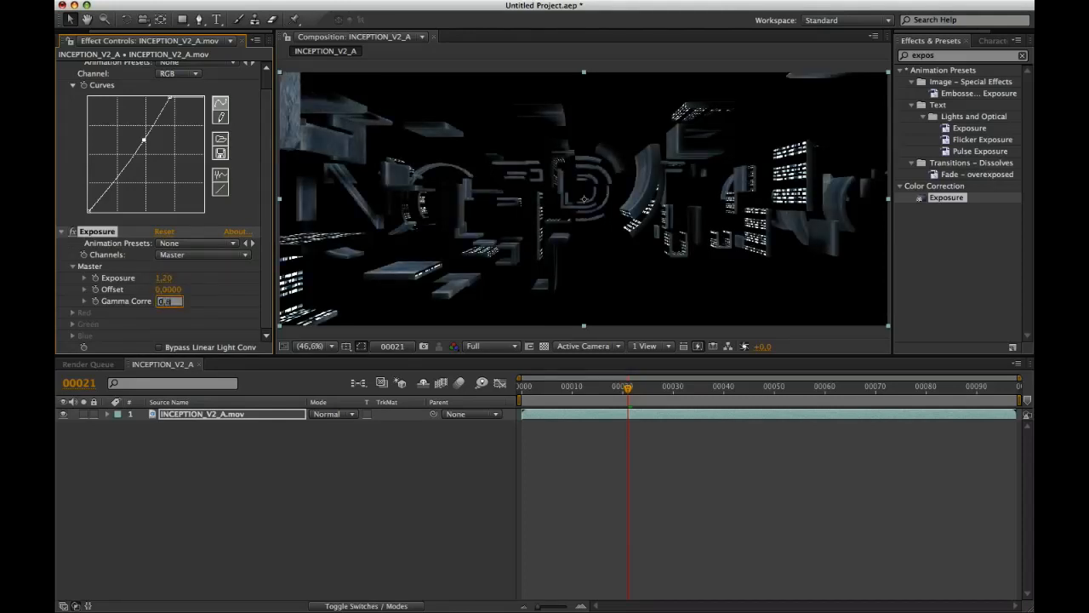
{"action": "type", "text": "8"}
{"action": "key", "text": "Return"}
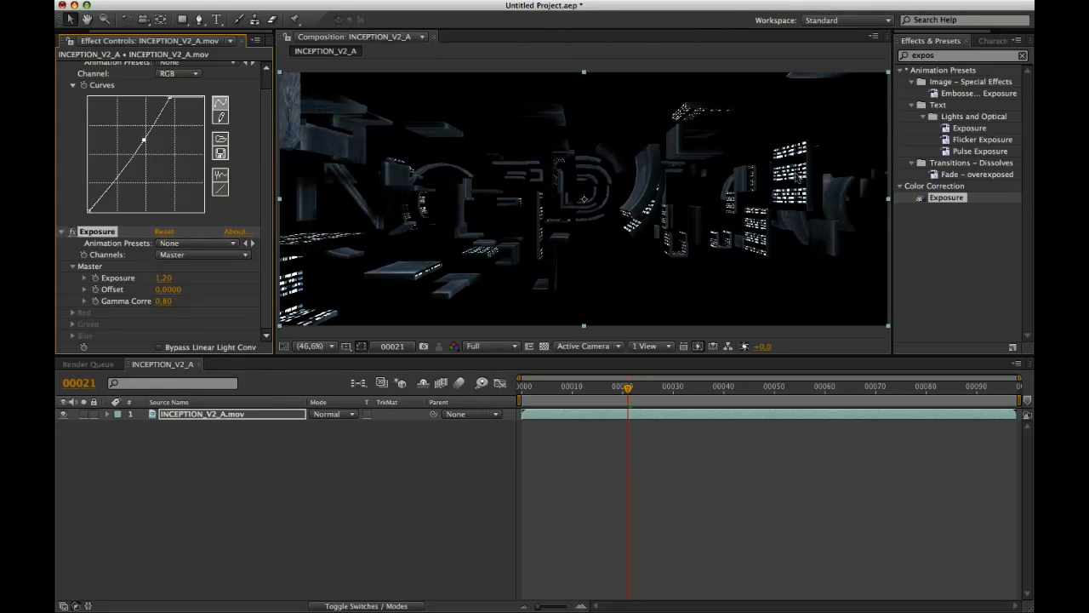
{"action": "scroll", "coordinate": [170, 128], "scroll_direction": "up", "scroll_amount": 2}
{"action": "left_click", "coordinate": [61, 66]}
{"action": "left_click", "coordinate": [61, 78]}
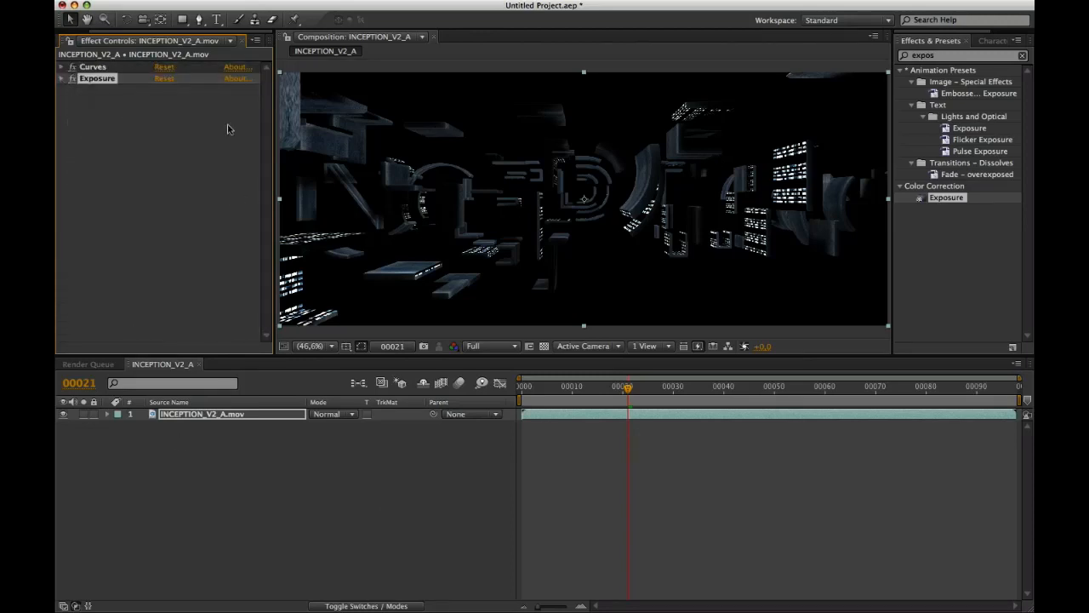
Step: Place INCEPTION_V2_CAPS_C1_MASK.mov above a second copy of INCEPTION_V2_A.mov and set that copy's track matte to Luma Matte
{"action": "left_click", "coordinate": [69, 40]}
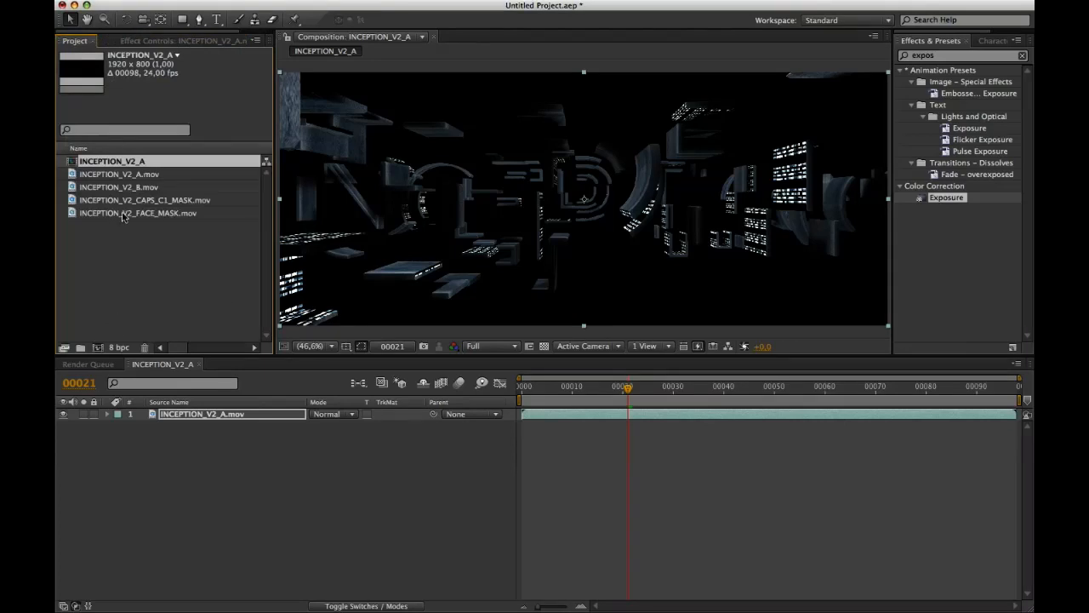
{"action": "left_click_drag", "start_coordinate": [149, 202], "coordinate": [180, 414]}
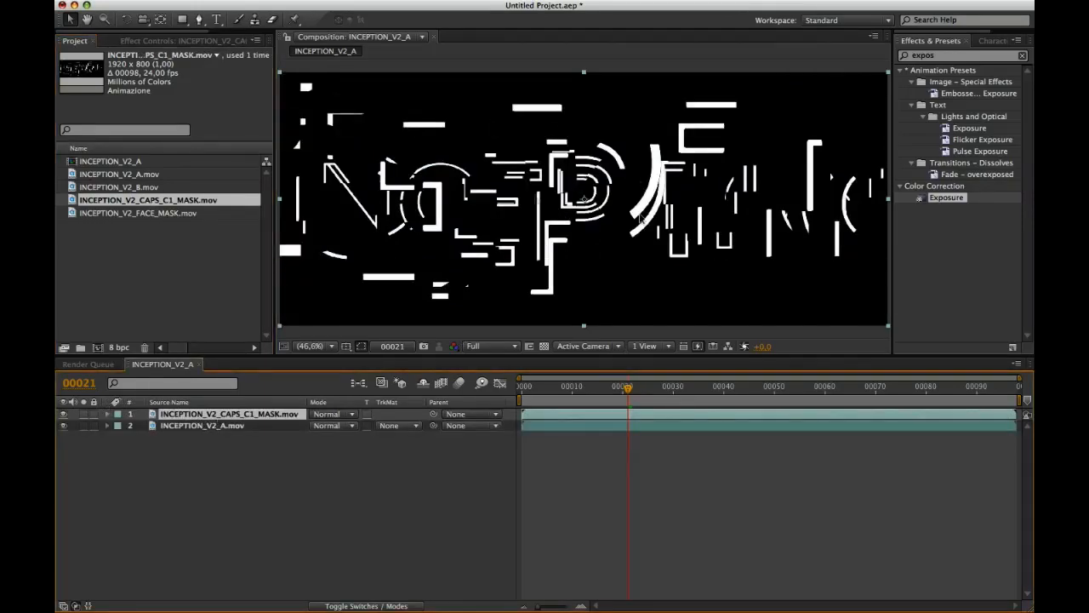
{"action": "left_click_drag", "start_coordinate": [134, 176], "coordinate": [185, 421]}
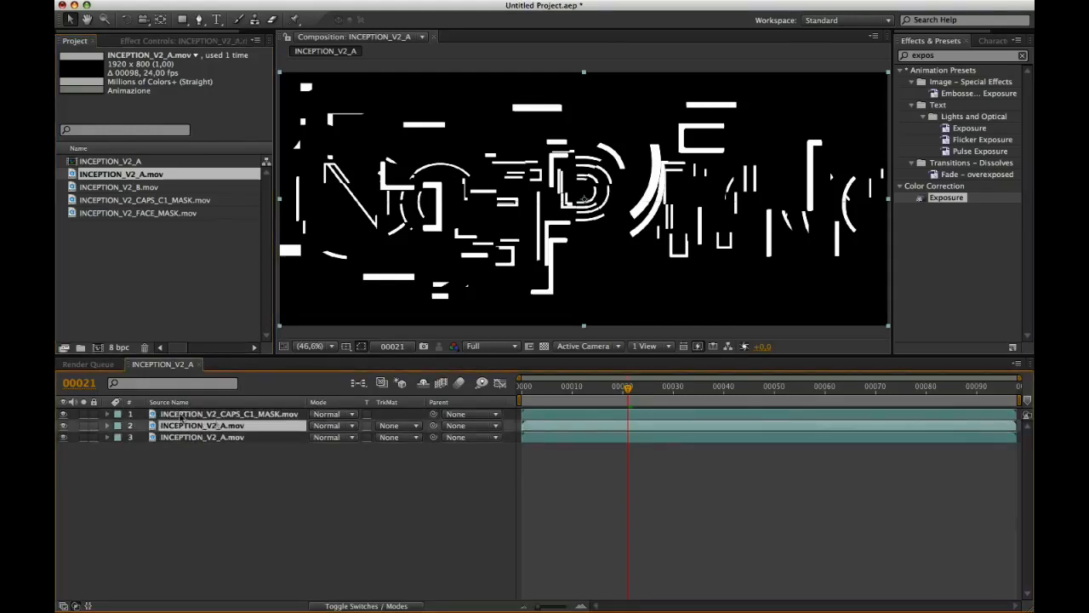
{"action": "left_click", "coordinate": [394, 425]}
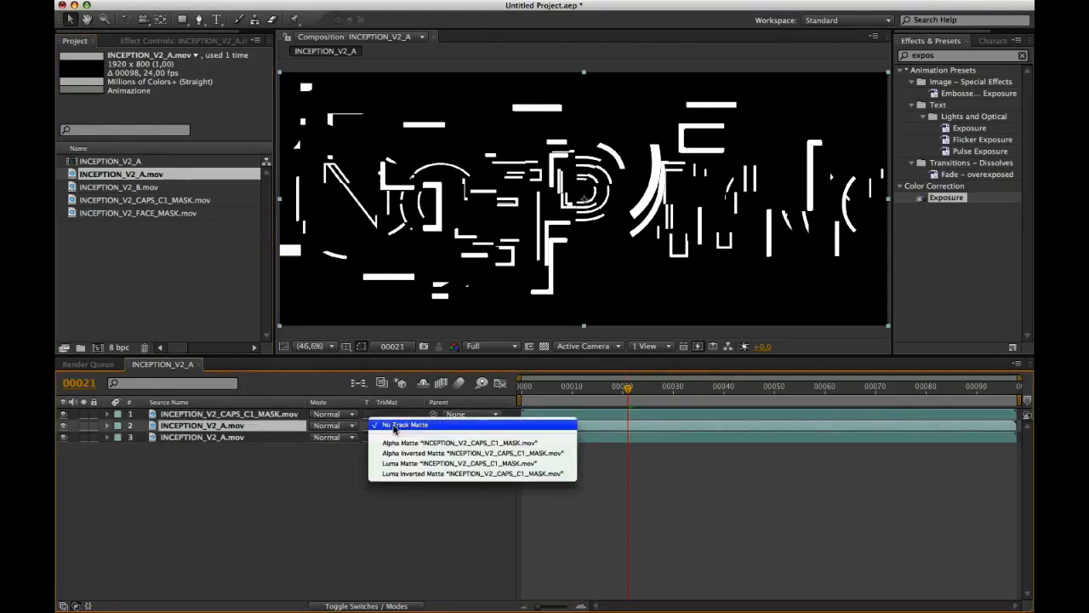
{"action": "left_click", "coordinate": [405, 463]}
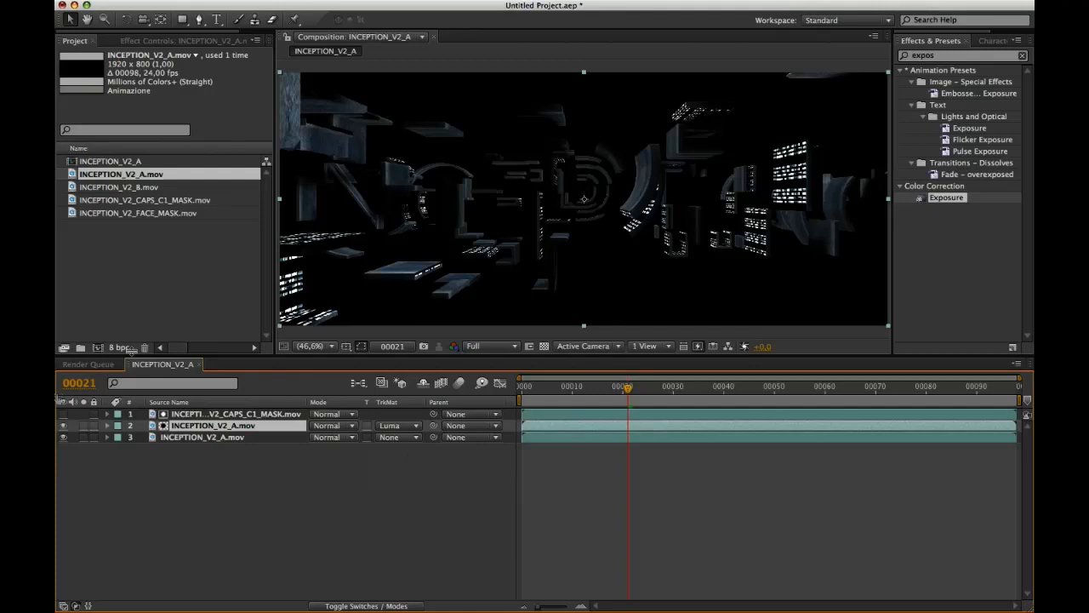
Step: Examine the matted caps layer alone against the transparency grid, comparing Luma Inverted with Luma matte, and restore the full view
{"action": "left_click", "coordinate": [63, 437]}
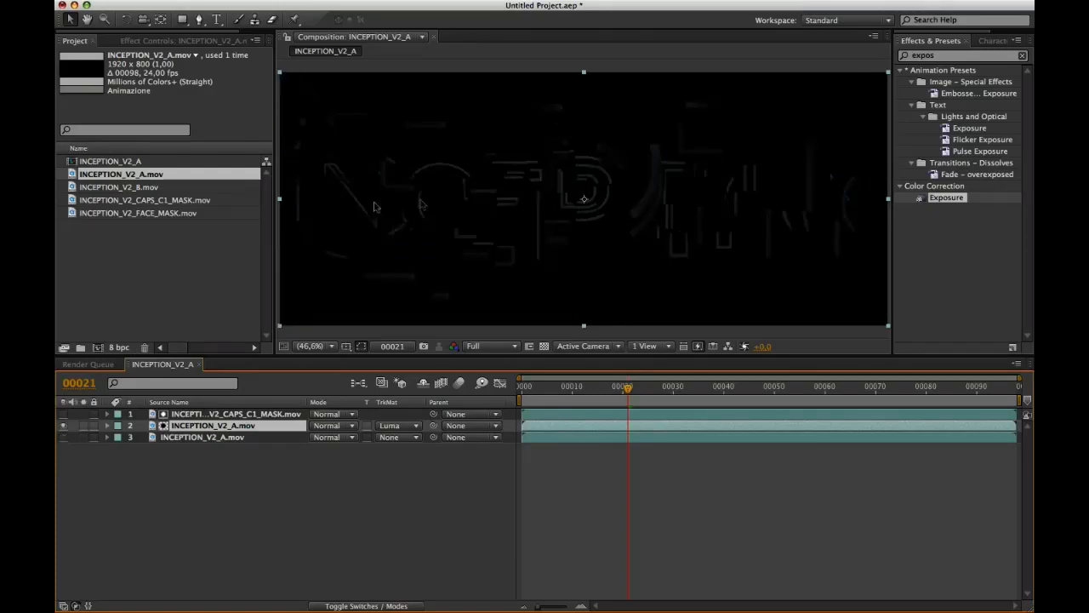
{"action": "left_click", "coordinate": [544, 345]}
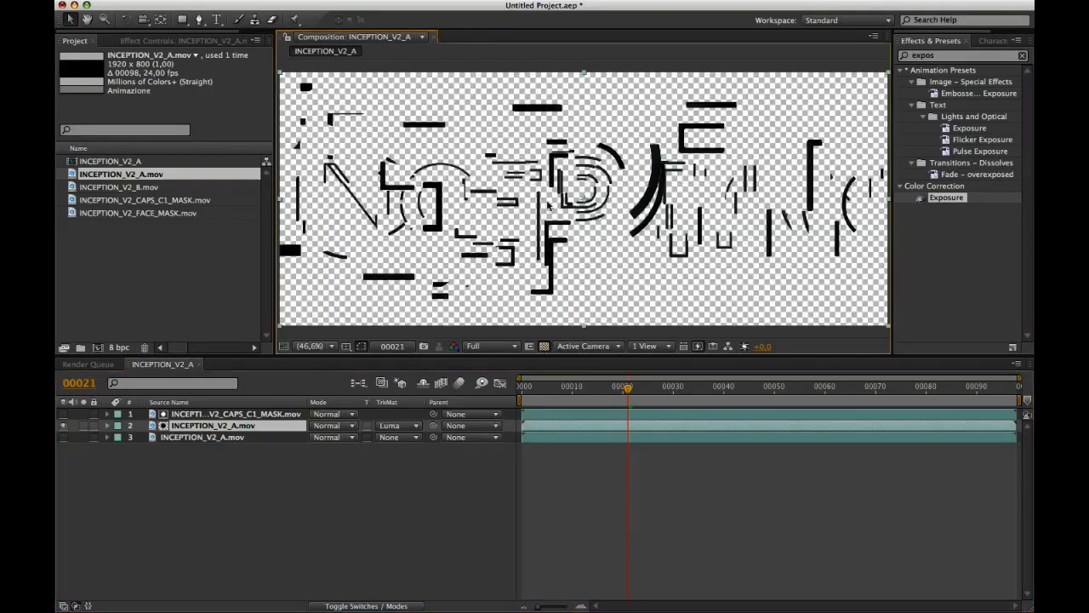
{"action": "left_click", "coordinate": [397, 428]}
{"action": "left_click", "coordinate": [397, 434]}
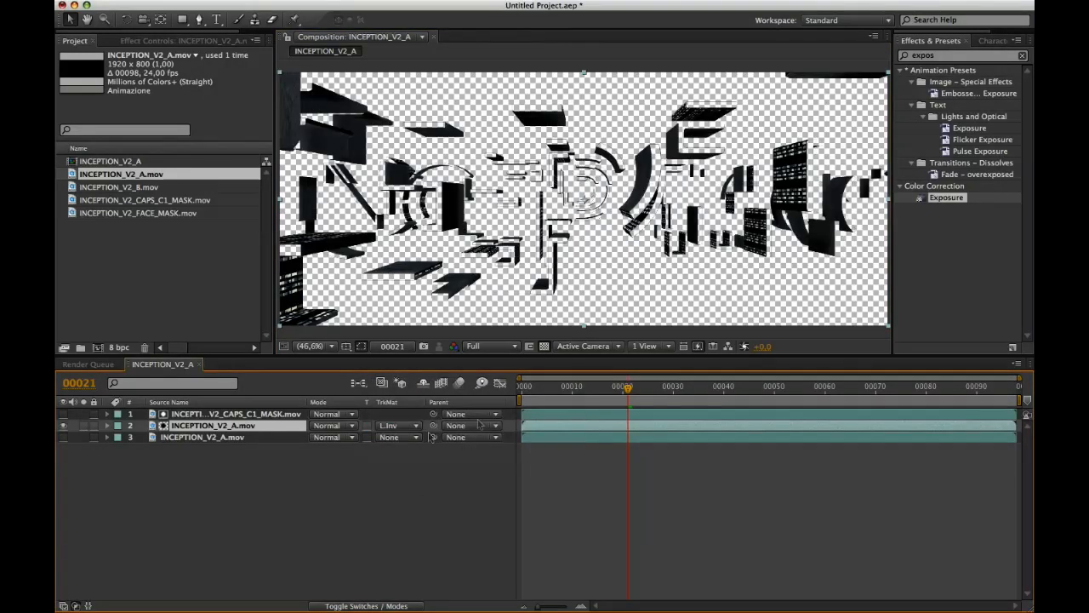
{"action": "left_click", "coordinate": [405, 429]}
{"action": "left_click", "coordinate": [400, 416]}
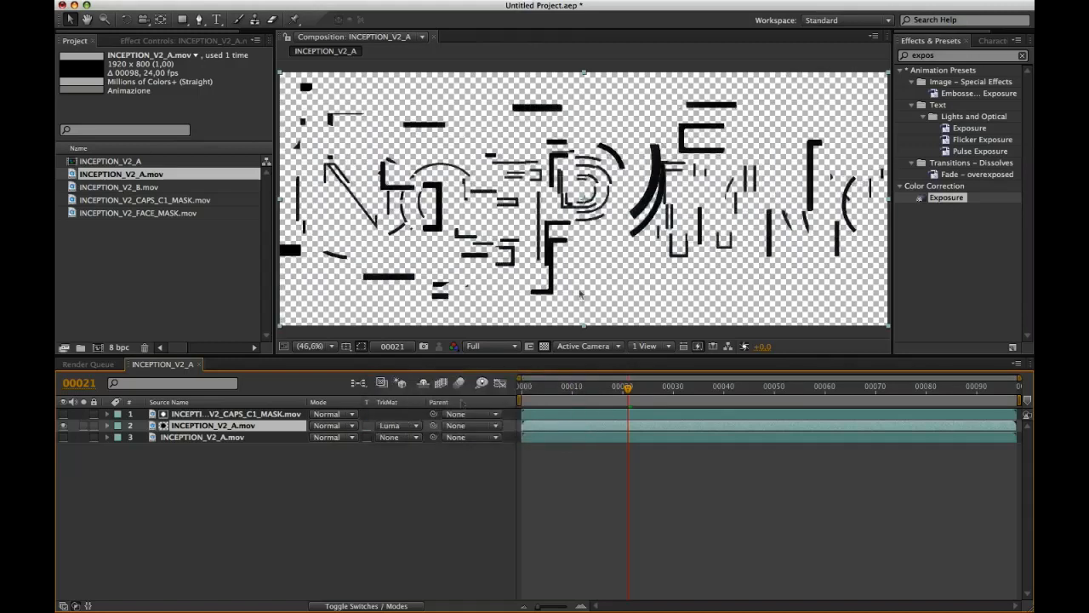
{"action": "left_click", "coordinate": [544, 346]}
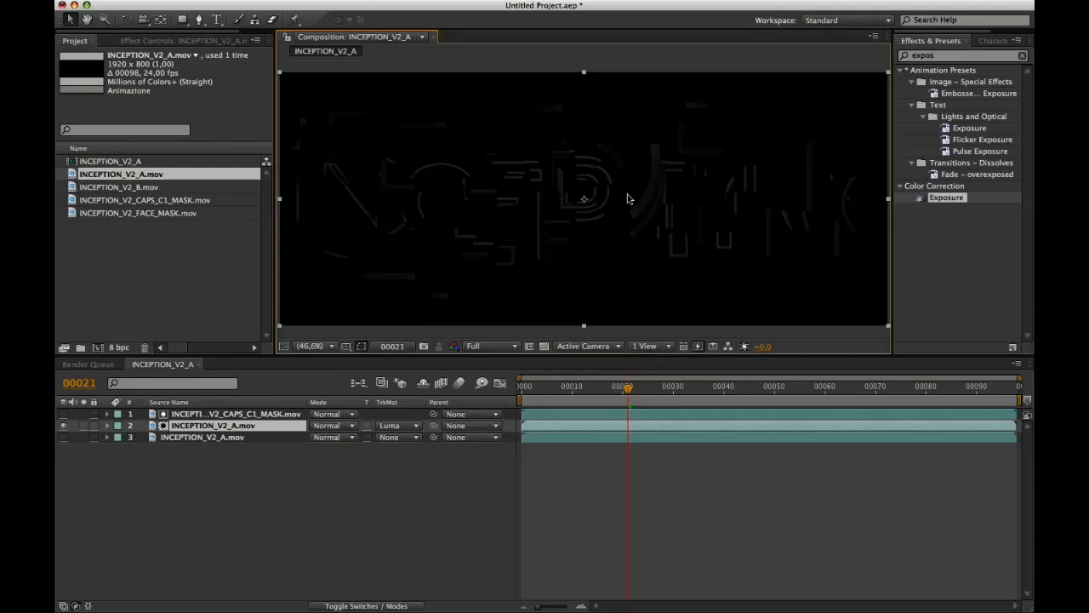
{"action": "left_click", "coordinate": [63, 436]}
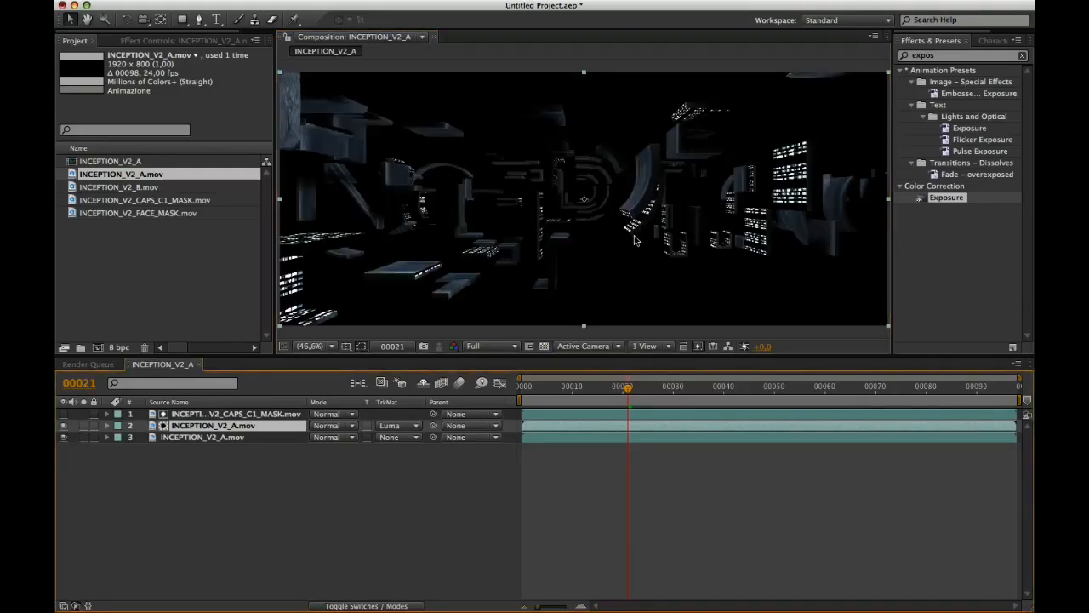
Step: Apply Exposure to the matted INCEPTION_V2_A.mov layer, set Exposure to -2,50 and check the darkened caps at frame 15
{"action": "left_click_drag", "start_coordinate": [943, 200], "coordinate": [210, 432]}
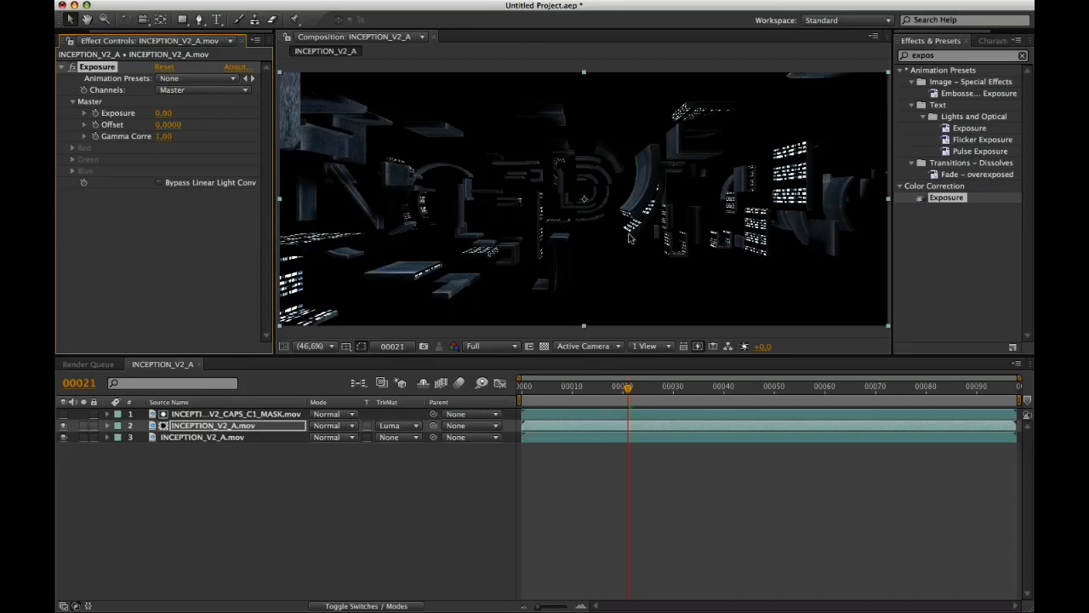
{"action": "left_click", "coordinate": [163, 113]}
{"action": "key", "text": "Return"}
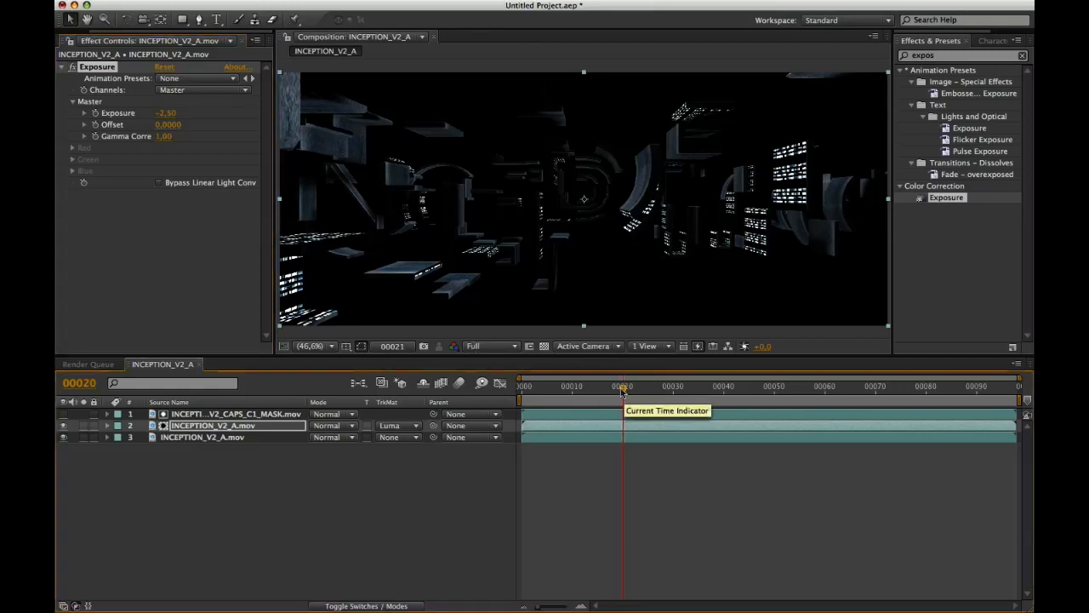
{"action": "left_click_drag", "start_coordinate": [627, 387], "coordinate": [596, 392]}
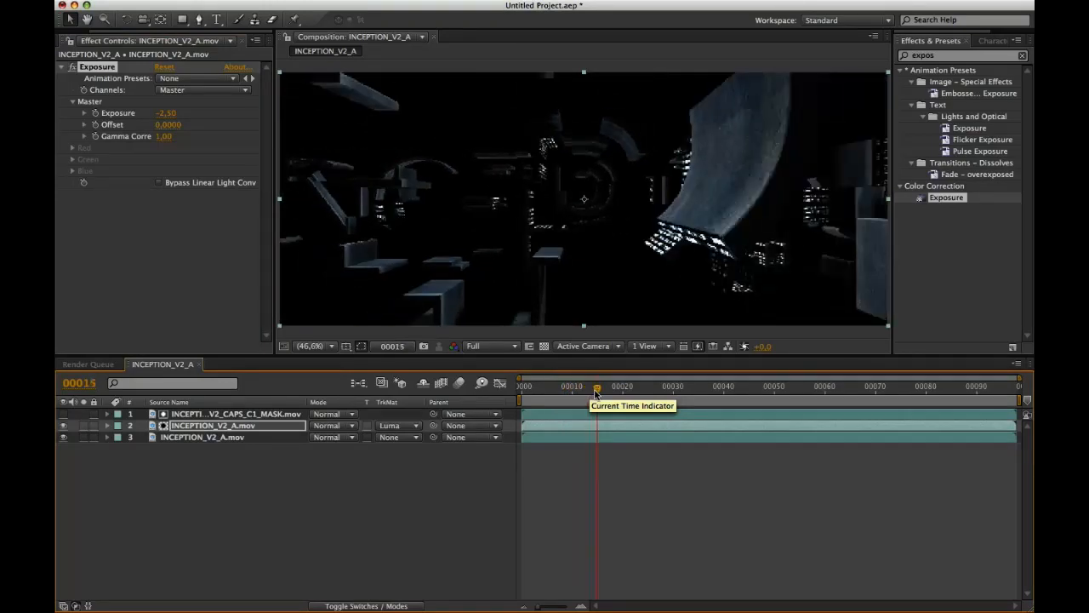
{"action": "left_click", "coordinate": [809, 169]}
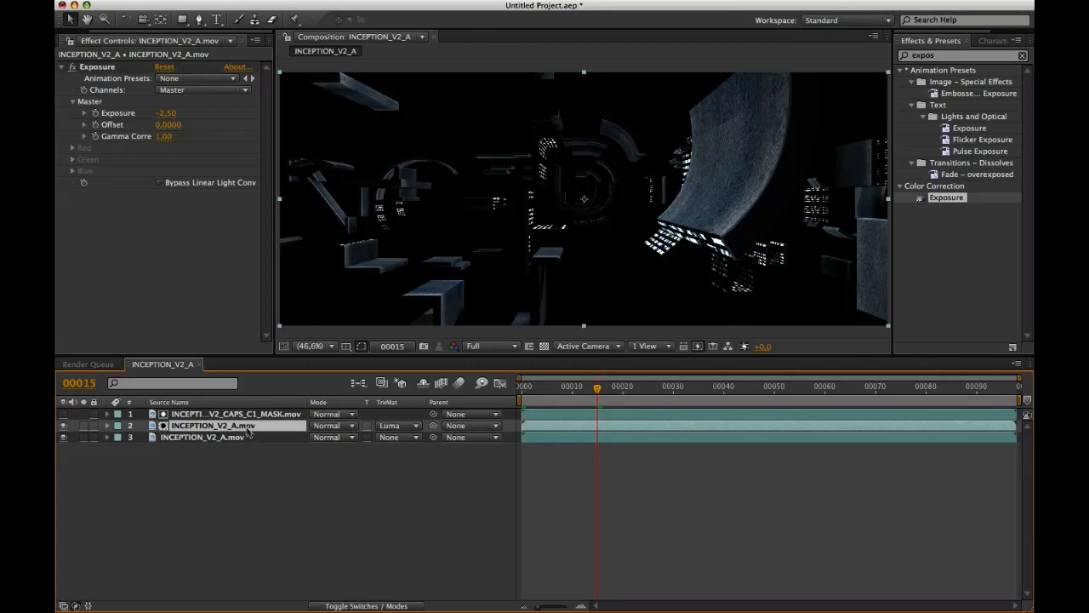
Step: Keyframe the matted layer's Opacity from 100% at frame 0 to 0% at frame 40
{"action": "key", "text": "Home"}
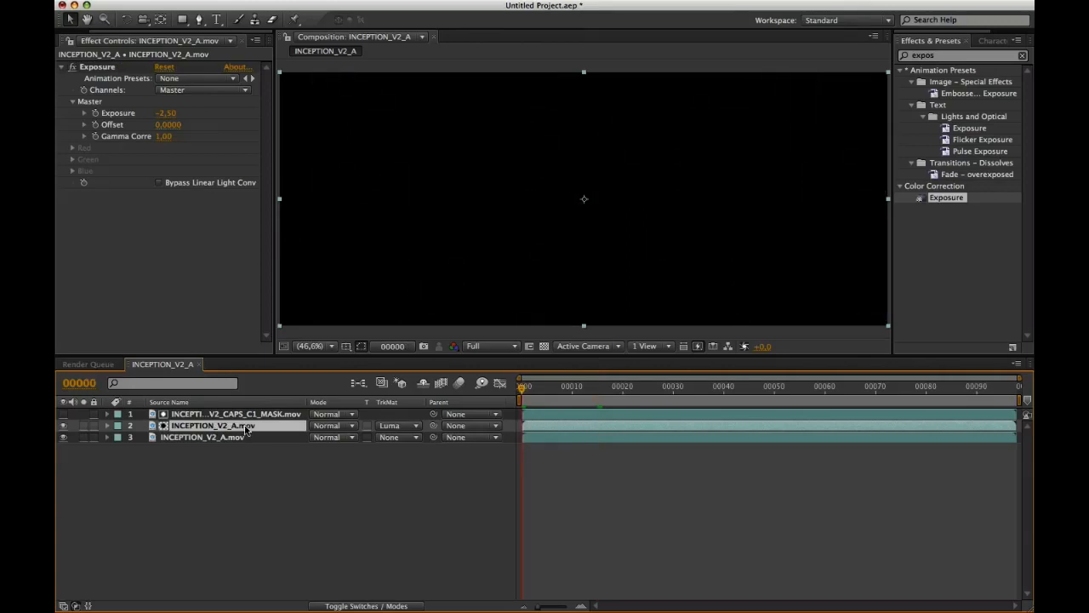
{"action": "key", "text": "t"}
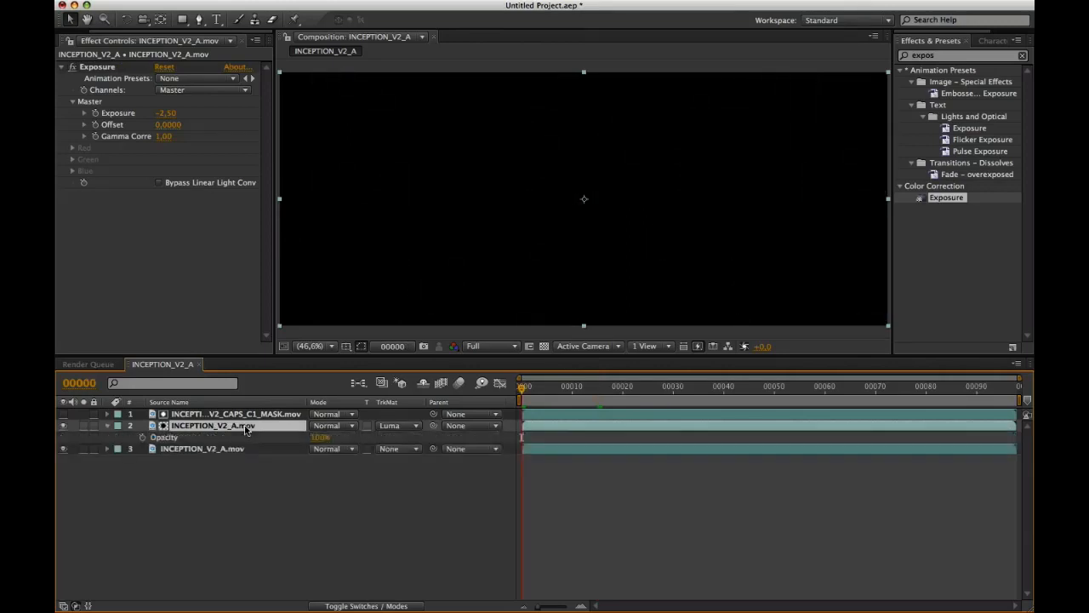
{"action": "left_click", "coordinate": [142, 438]}
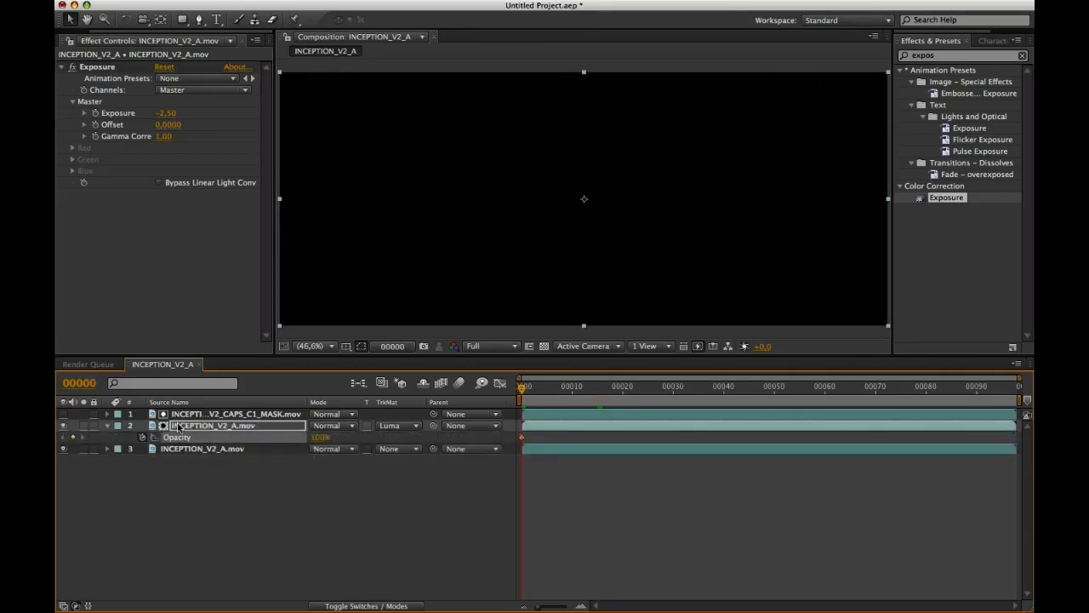
{"action": "left_click", "coordinate": [80, 383]}
{"action": "type", "text": "40"}
{"action": "key", "text": "Return"}
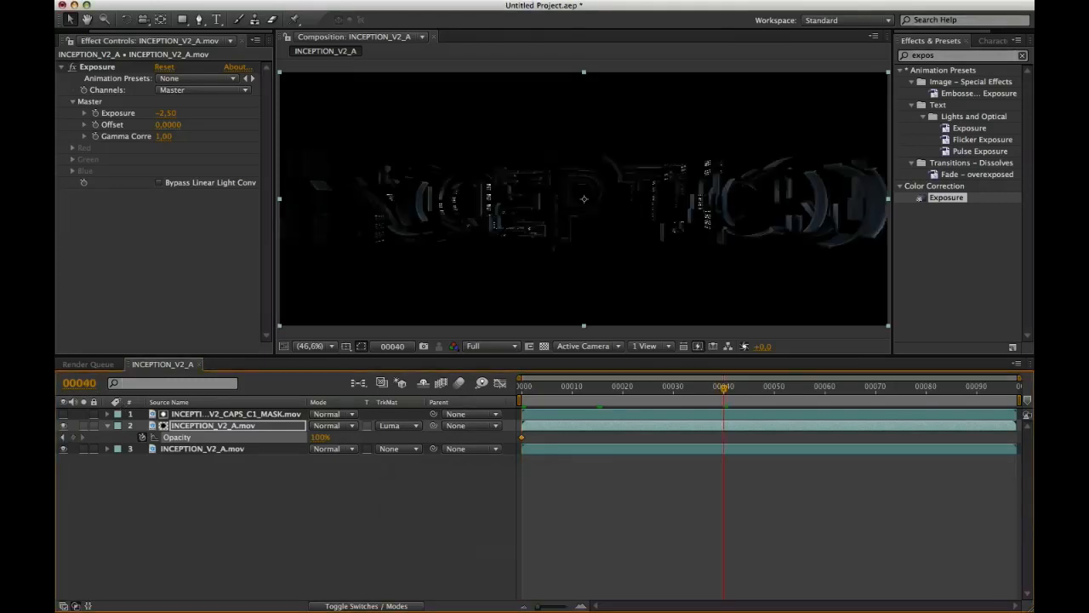
{"action": "left_click", "coordinate": [319, 436]}
{"action": "type", "text": "0"}
{"action": "key", "text": "Return"}
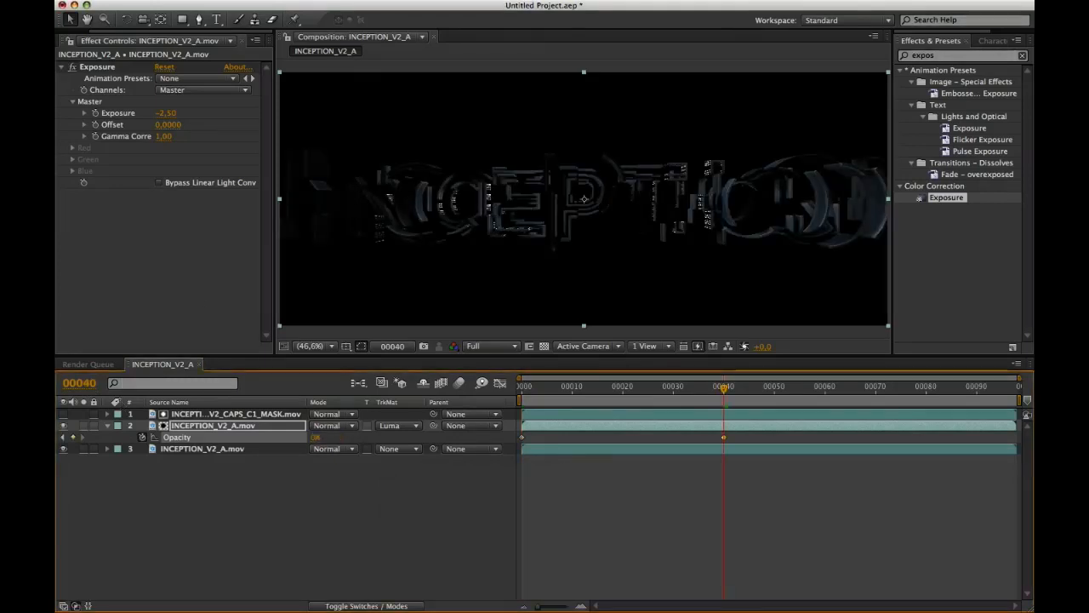
Step: Check the opacity fade at frame 19, collapse the layer's properties and return to the project's footage list
{"action": "left_click", "coordinate": [719, 389]}
{"action": "left_click", "coordinate": [614, 386]}
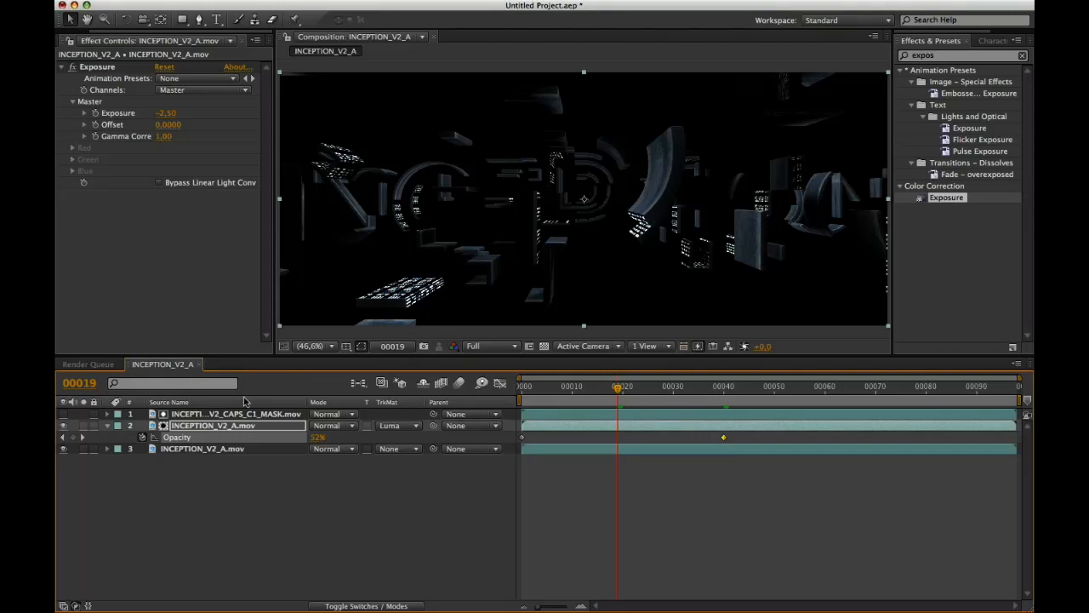
{"action": "left_click", "coordinate": [105, 425]}
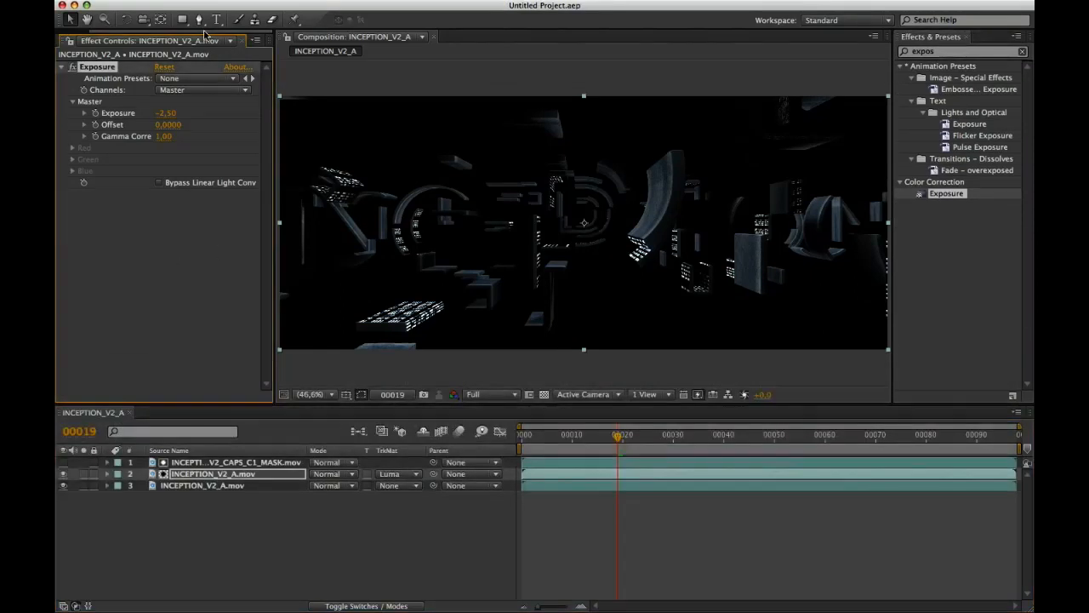
{"action": "left_click_drag", "start_coordinate": [204, 33], "coordinate": [162, 33]}
{"action": "left_click", "coordinate": [75, 40]}
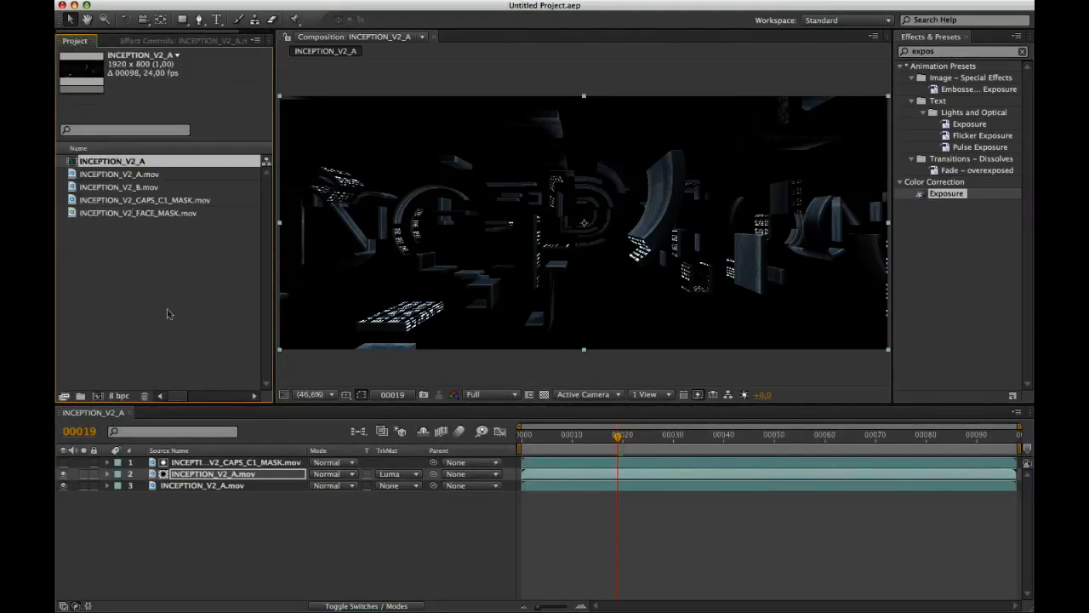
Step: Add another INCEPTION_V2_A.mov with INCEPTION_V2_FACE_MASK.mov above it at the top of the composition, using the mask as its Luma matte
{"action": "left_click", "coordinate": [182, 343]}
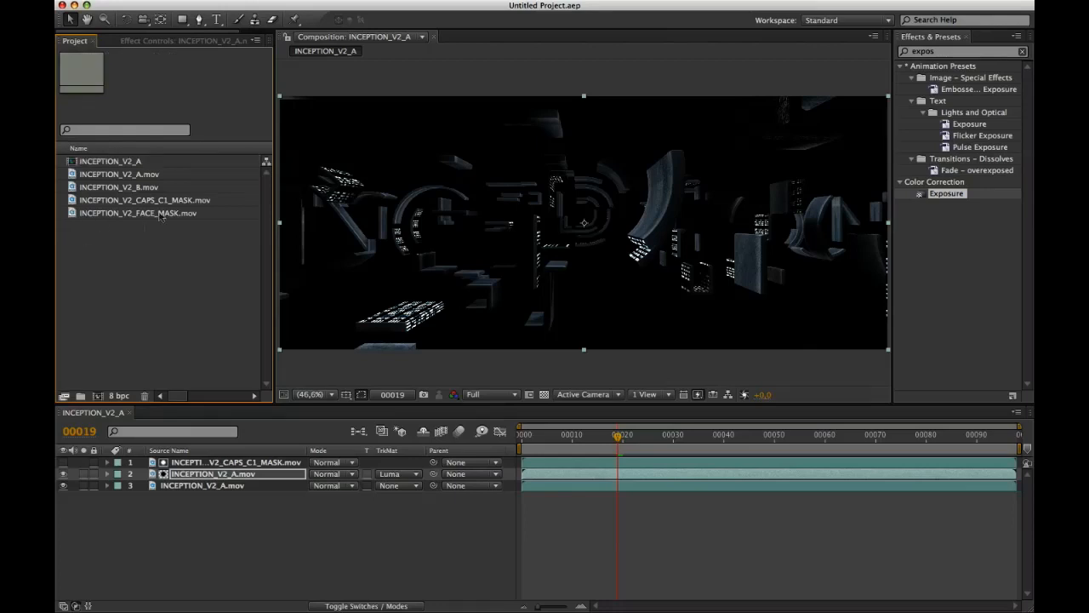
{"action": "left_click_drag", "start_coordinate": [155, 174], "coordinate": [163, 462]}
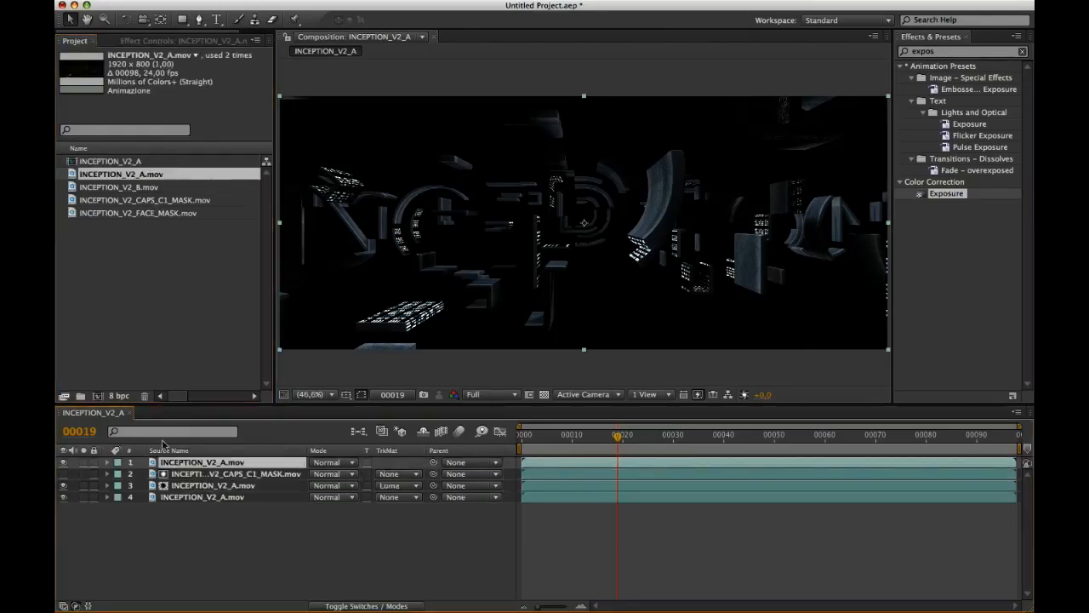
{"action": "left_click", "coordinate": [131, 214]}
{"action": "left_click_drag", "start_coordinate": [130, 214], "coordinate": [177, 459]}
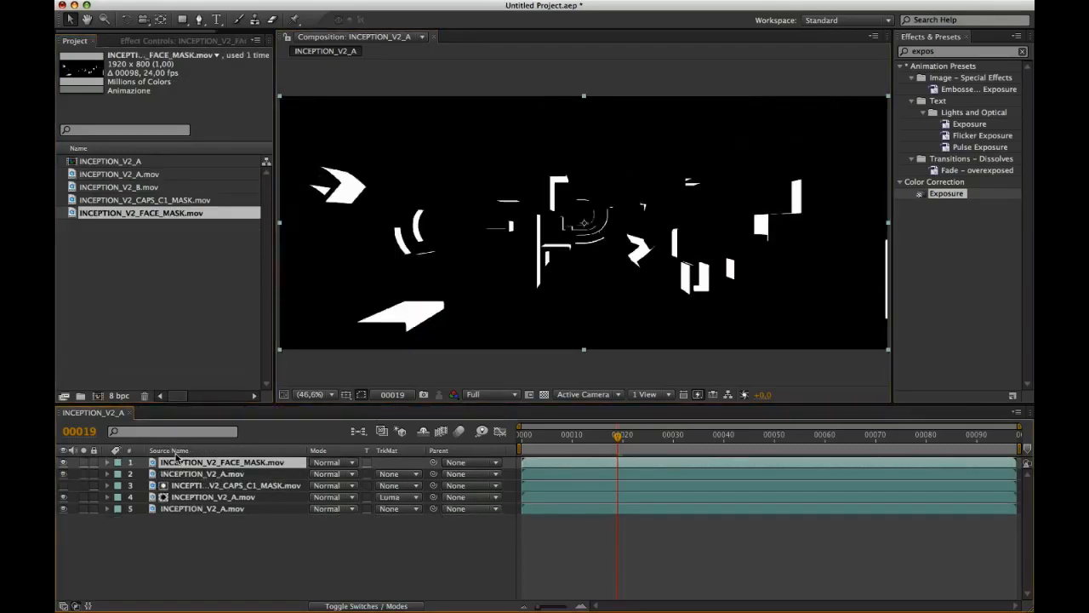
{"action": "left_click", "coordinate": [397, 474]}
{"action": "left_click", "coordinate": [396, 512]}
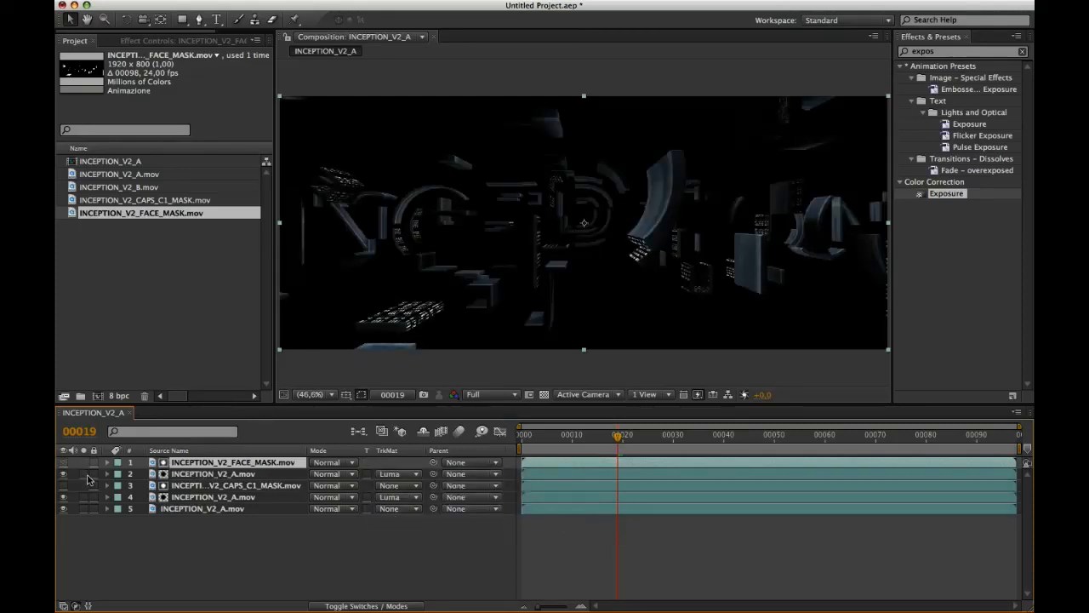
Step: Examine the face-matted layer alone against the transparency grid, and restore the other layers and the black background
{"action": "left_click", "coordinate": [63, 497]}
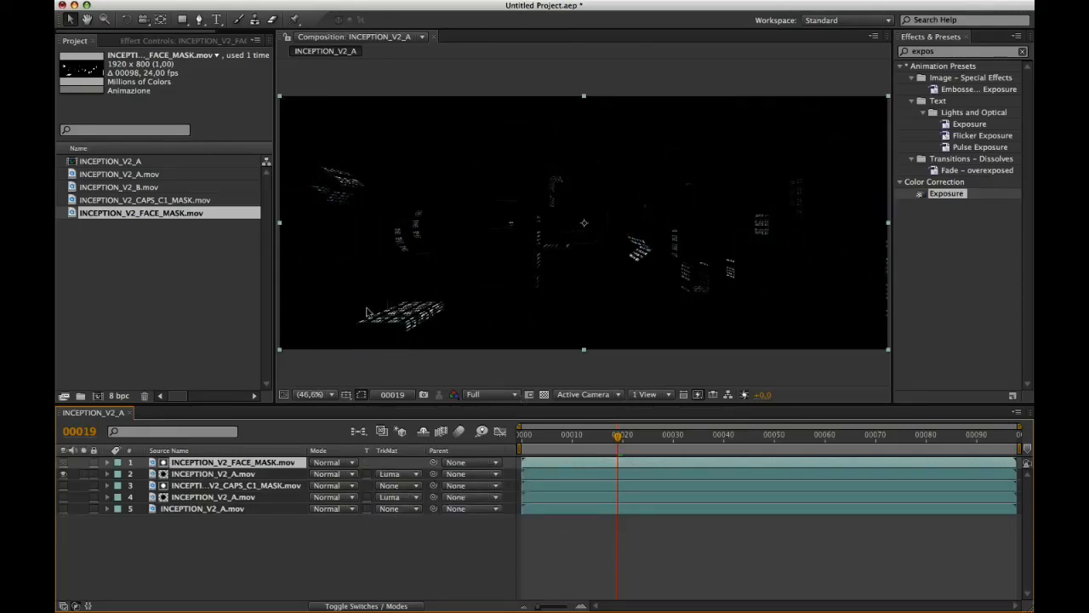
{"action": "left_click", "coordinate": [544, 394]}
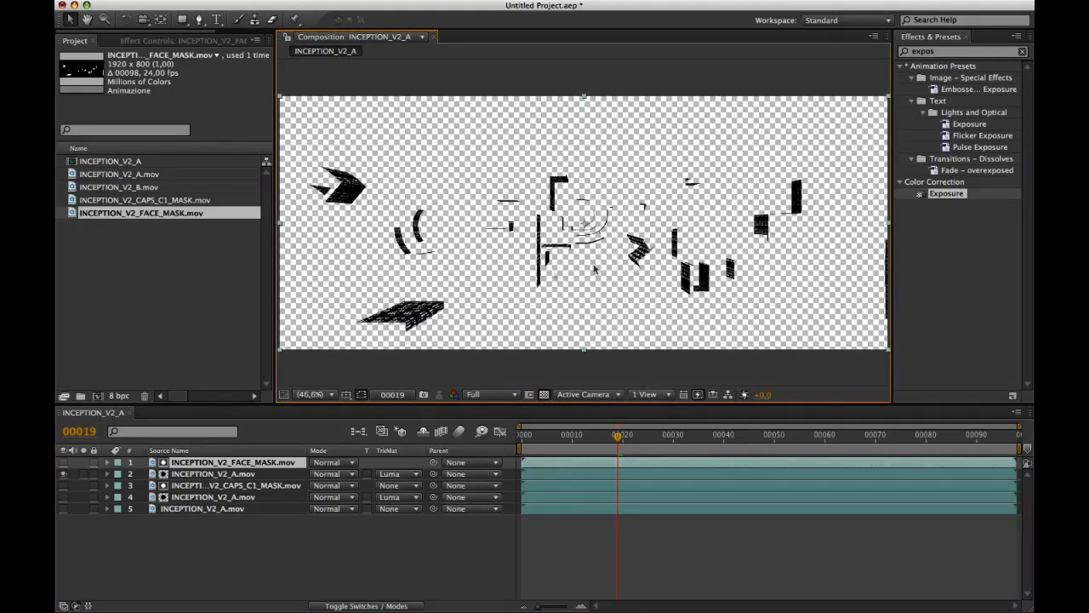
{"action": "left_click", "coordinate": [63, 509]}
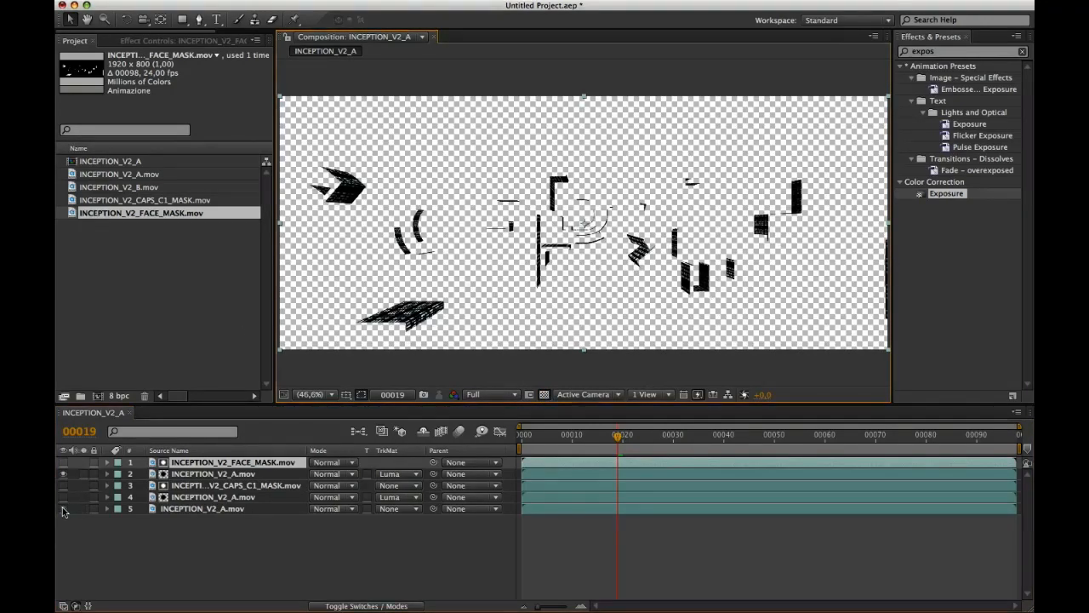
{"action": "left_click", "coordinate": [63, 498]}
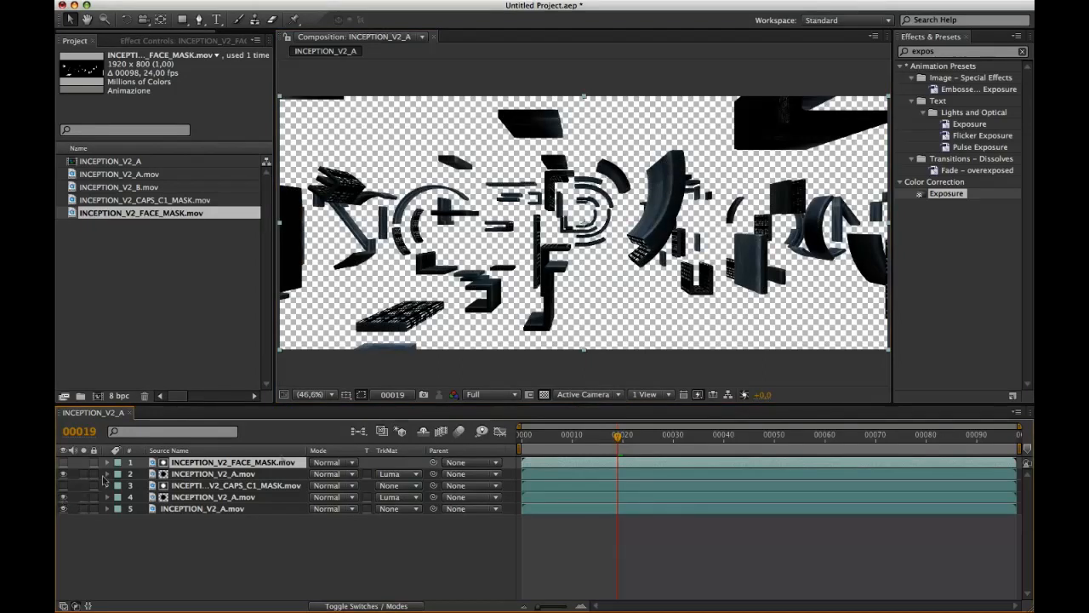
{"action": "left_click", "coordinate": [545, 395]}
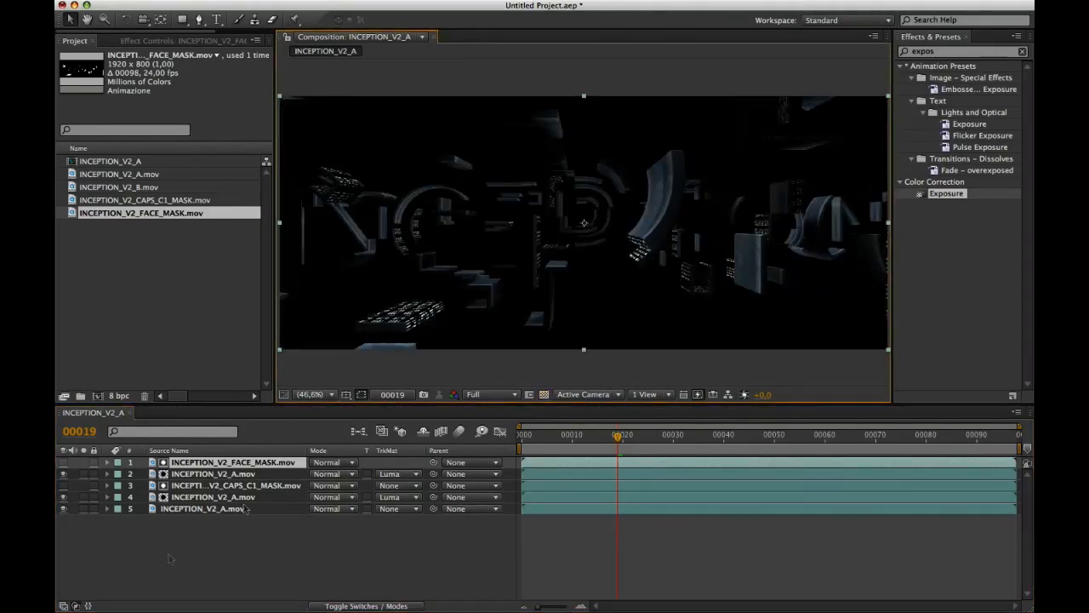
Step: Check the face-matted INCEPTION_V2_A.mov layer hidden and shown, set its Opacity to 60% and collapse its properties
{"action": "left_click", "coordinate": [199, 475]}
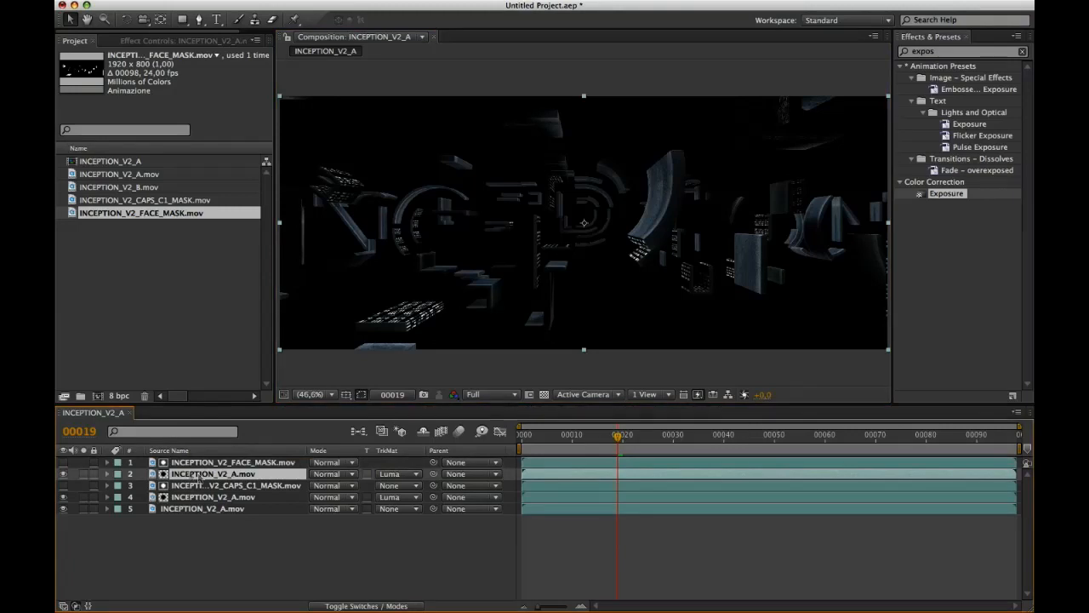
{"action": "left_click", "coordinate": [64, 474]}
{"action": "left_click", "coordinate": [63, 474]}
{"action": "key", "text": "t"}
{"action": "left_click", "coordinate": [321, 485]}
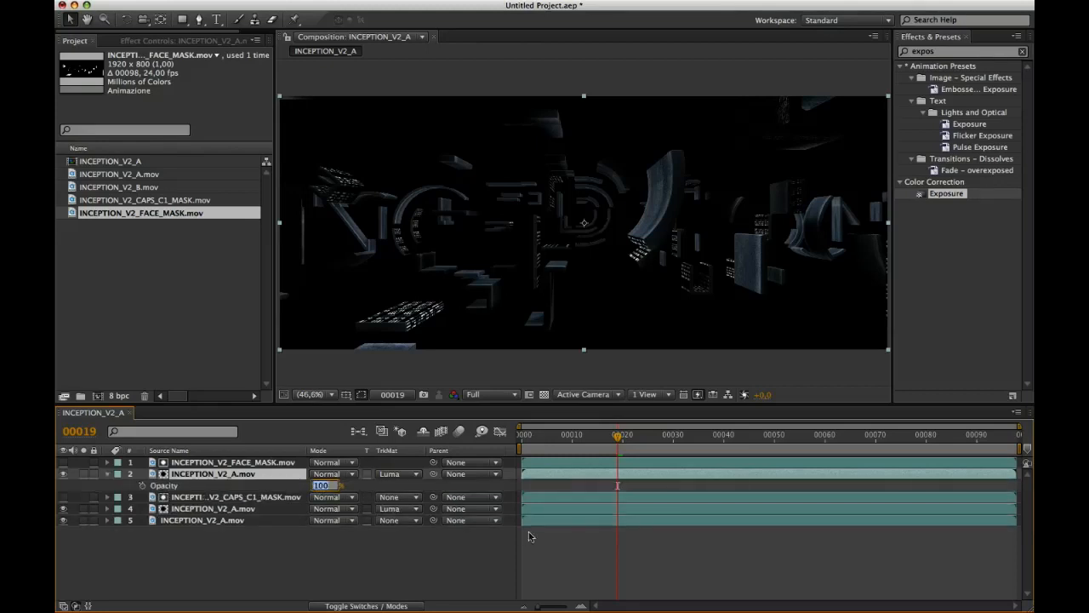
{"action": "type", "text": "90"}
{"action": "key", "text": "Return"}
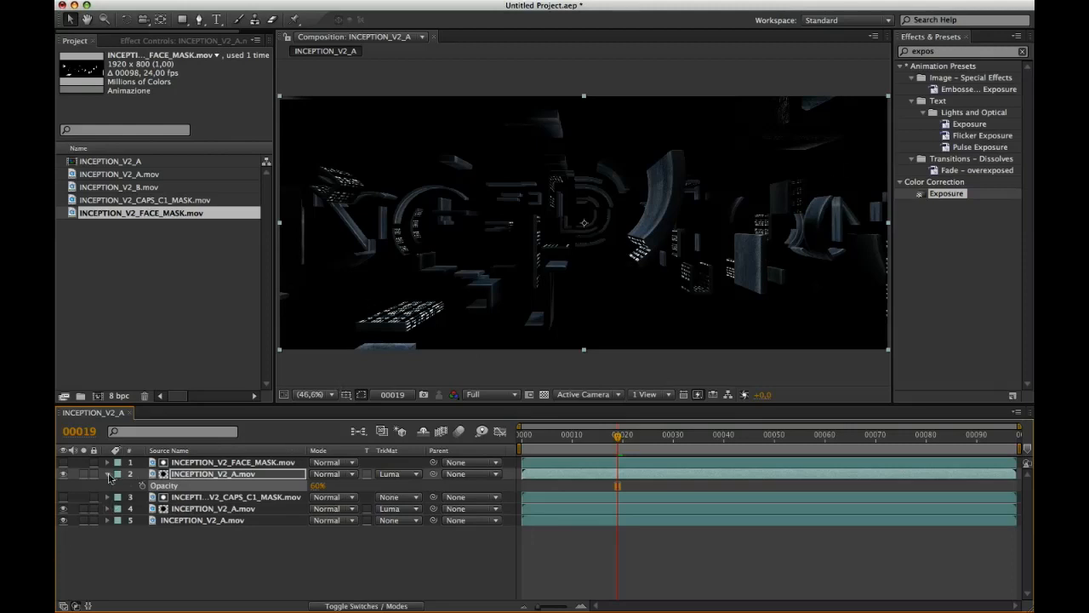
{"action": "left_click", "coordinate": [108, 474]}
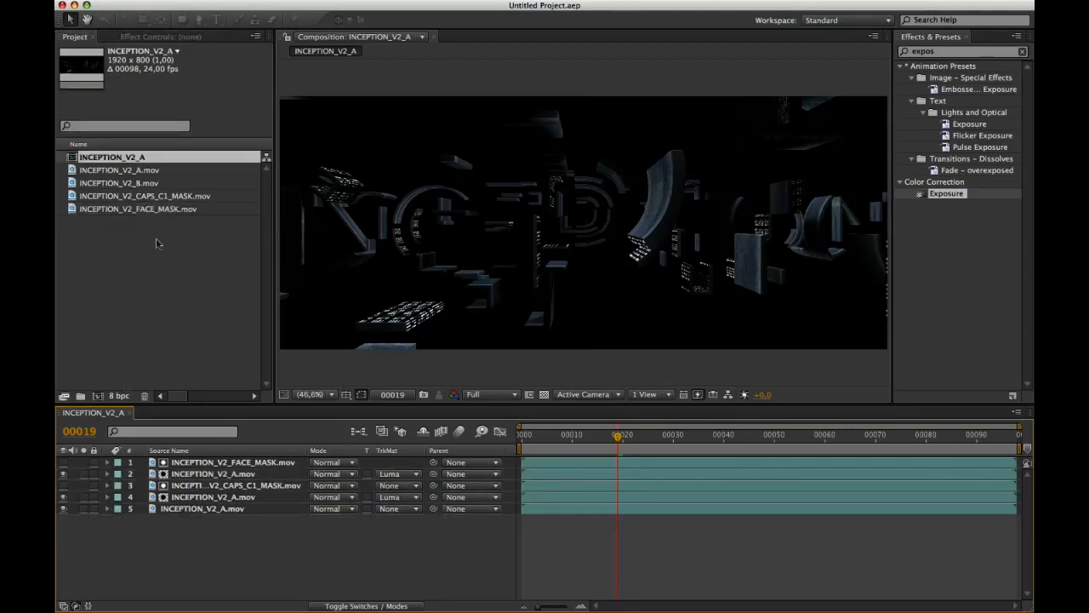
Step: Place INCEPTION_V2_B.mov above all layers in Add blending mode with Opacity set to 20%
{"action": "left_click_drag", "start_coordinate": [133, 187], "coordinate": [213, 462]}
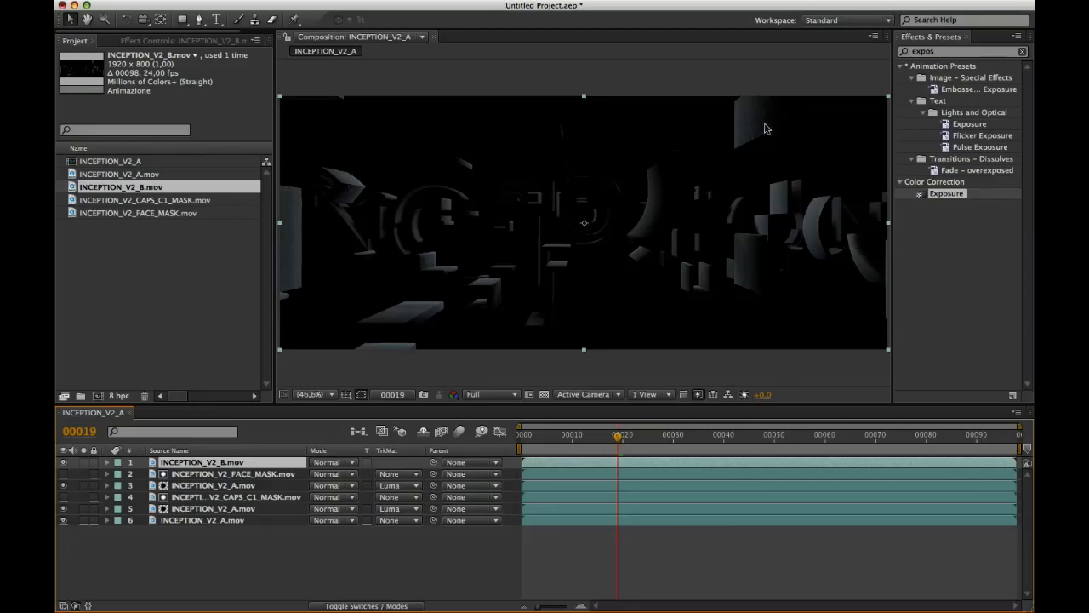
{"action": "left_click", "coordinate": [332, 462]}
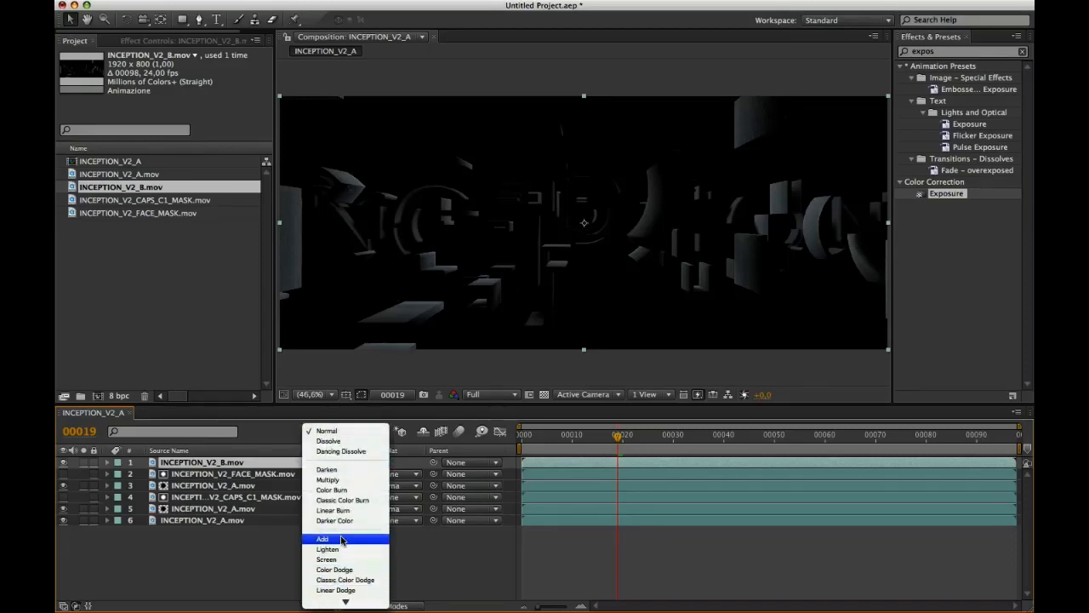
{"action": "left_click", "coordinate": [342, 540]}
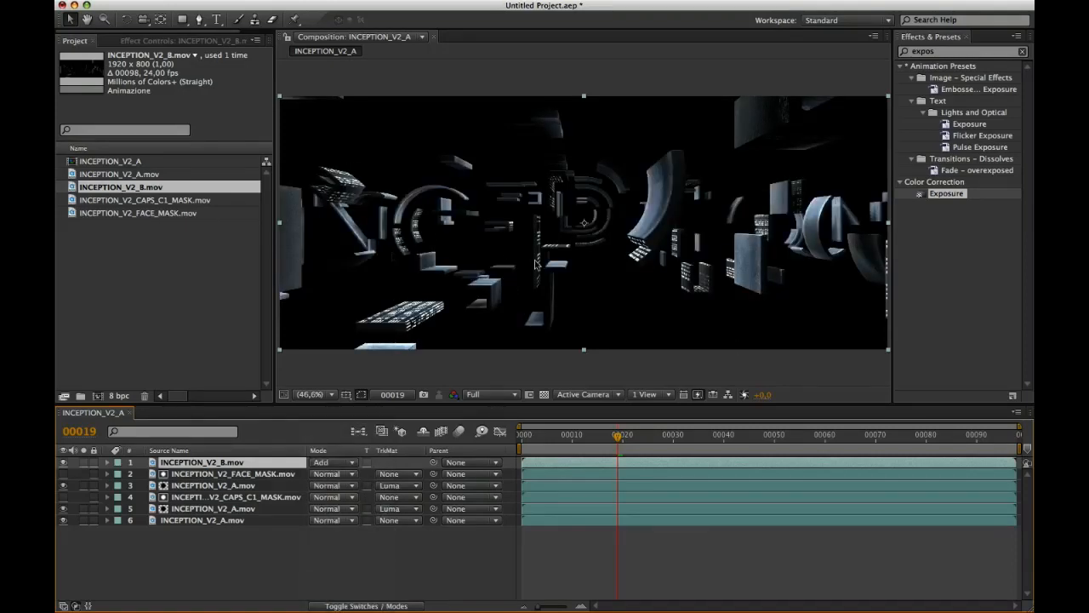
{"action": "key", "text": "t"}
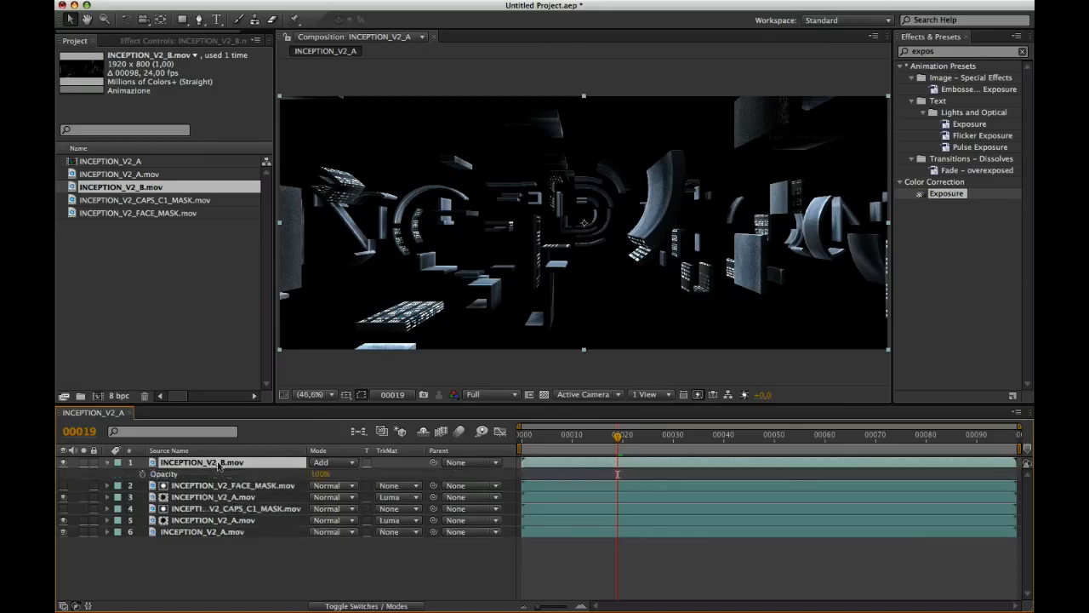
{"action": "left_click", "coordinate": [321, 475]}
{"action": "type", "text": "20"}
{"action": "key", "text": "Return"}
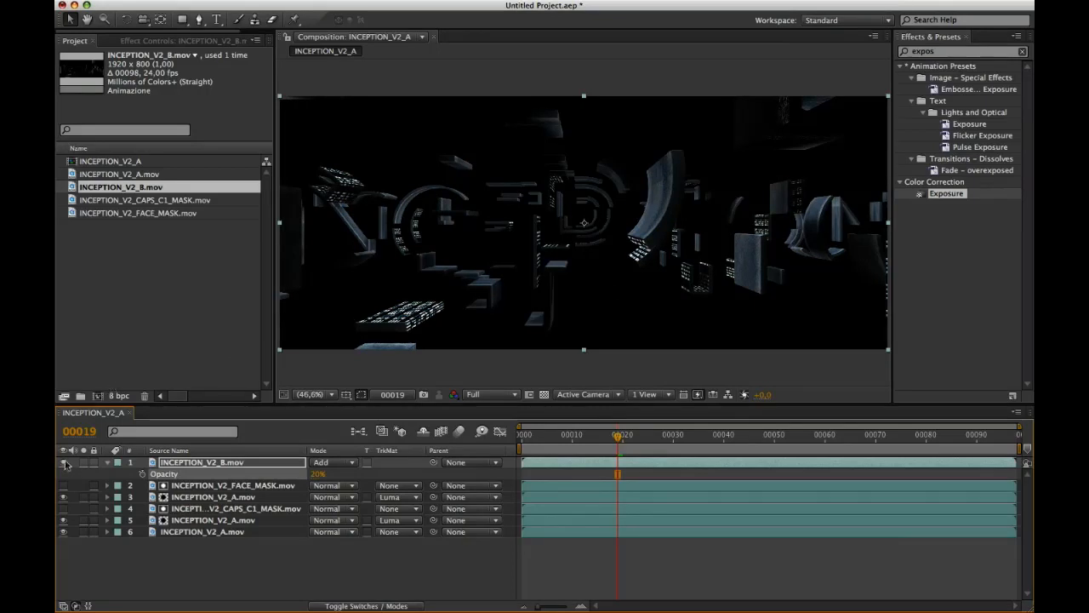
Step: Compare the frame with the INCEPTION_V2_B.mov layer hidden and shown, and preview the composition from its first frame
{"action": "left_click", "coordinate": [63, 464]}
{"action": "left_click", "coordinate": [63, 463]}
{"action": "left_click", "coordinate": [63, 464]}
{"action": "left_click", "coordinate": [63, 464]}
{"action": "left_click", "coordinate": [109, 463]}
{"action": "key", "text": "Home"}
{"action": "key", "text": "space"}
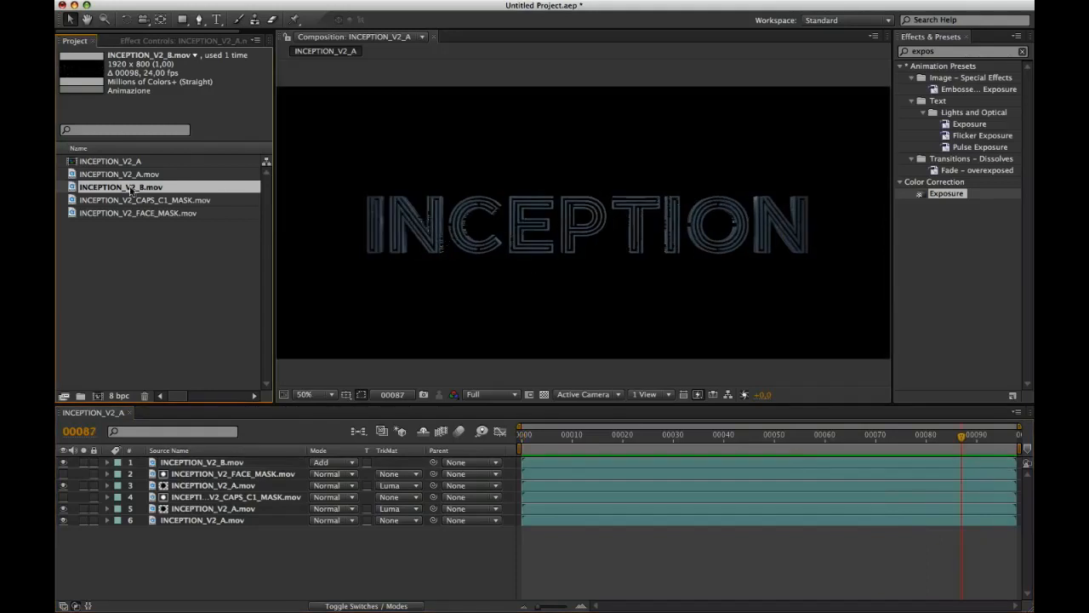
Step: Create a new composition from the INCEPTION_V2_B.mov footage and rename it INCEPTION_V2_PREVIEW
{"action": "left_click_drag", "start_coordinate": [132, 192], "coordinate": [97, 398]}
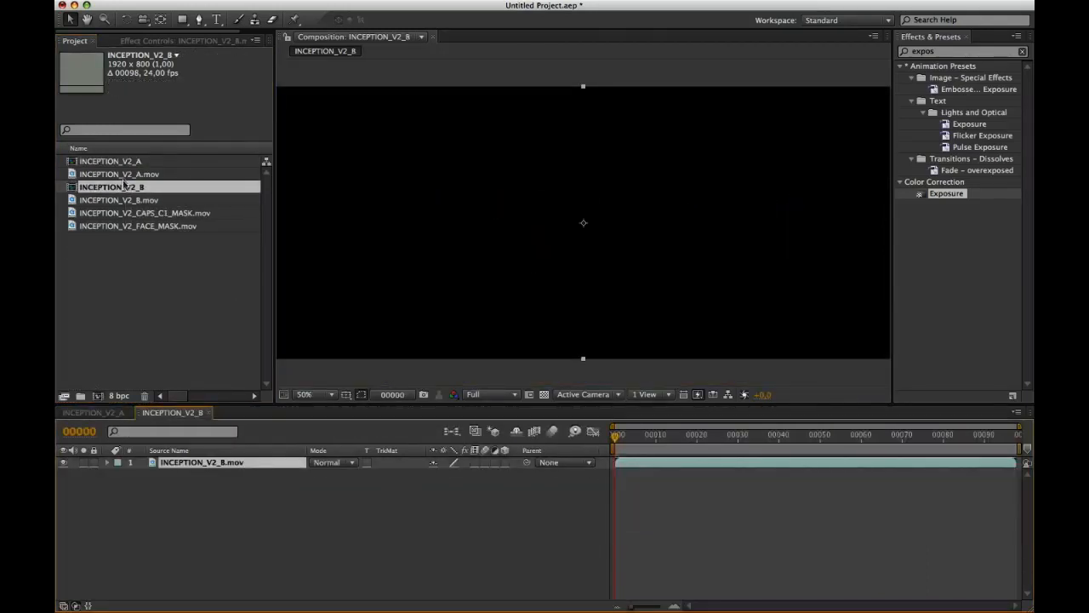
{"action": "key", "text": "Return"}
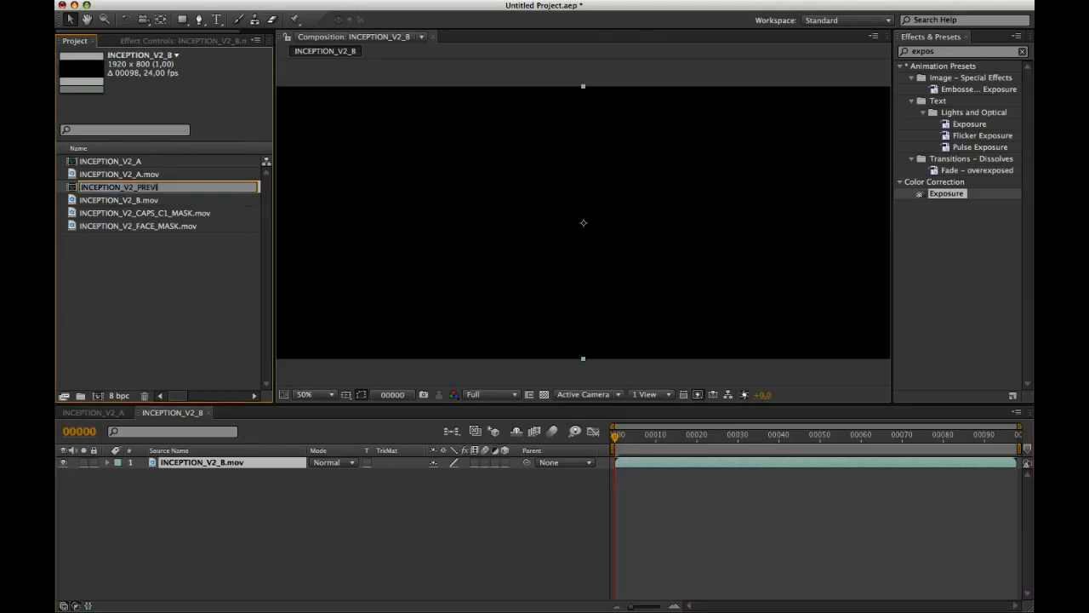
{"action": "type", "text": "PREVIEW"}
{"action": "key", "text": "Return"}
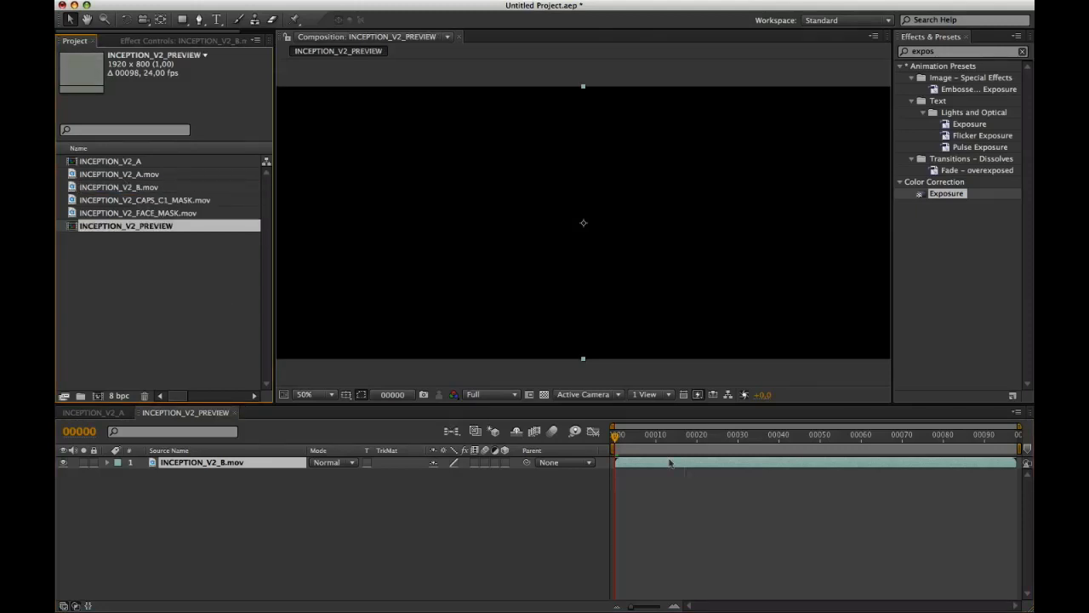
Step: At frame 35, nest the INCEPTION_V2_A composition below INCEPTION_V2_B.mov and set the INCEPTION_V2_B.mov layer's blending mode to Add
{"action": "left_click", "coordinate": [759, 436]}
{"action": "key", "text": "Caps_Lock"}
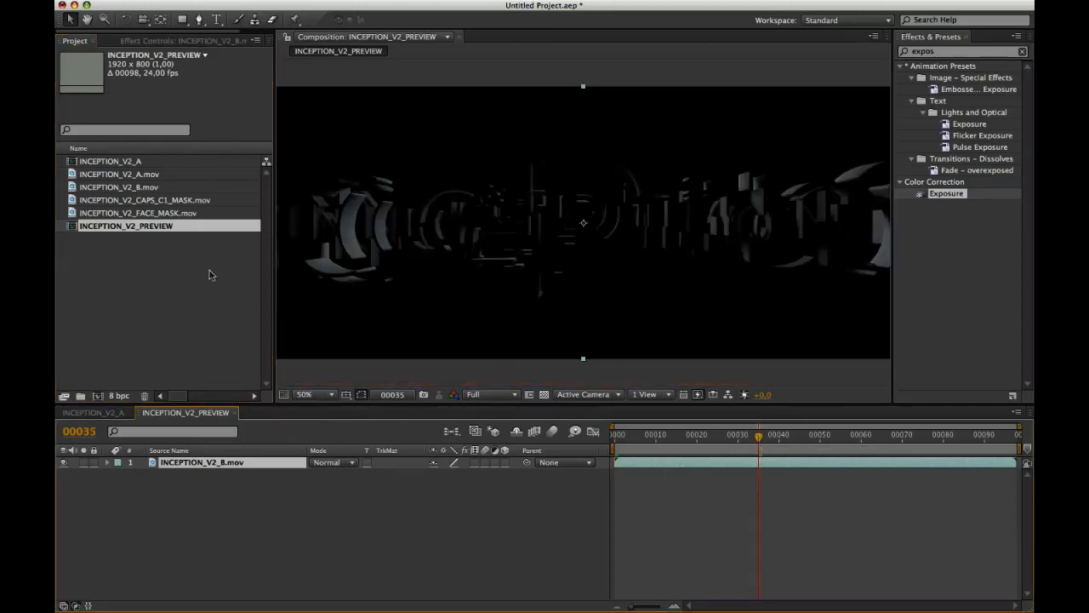
{"action": "left_click_drag", "start_coordinate": [113, 162], "coordinate": [155, 491]}
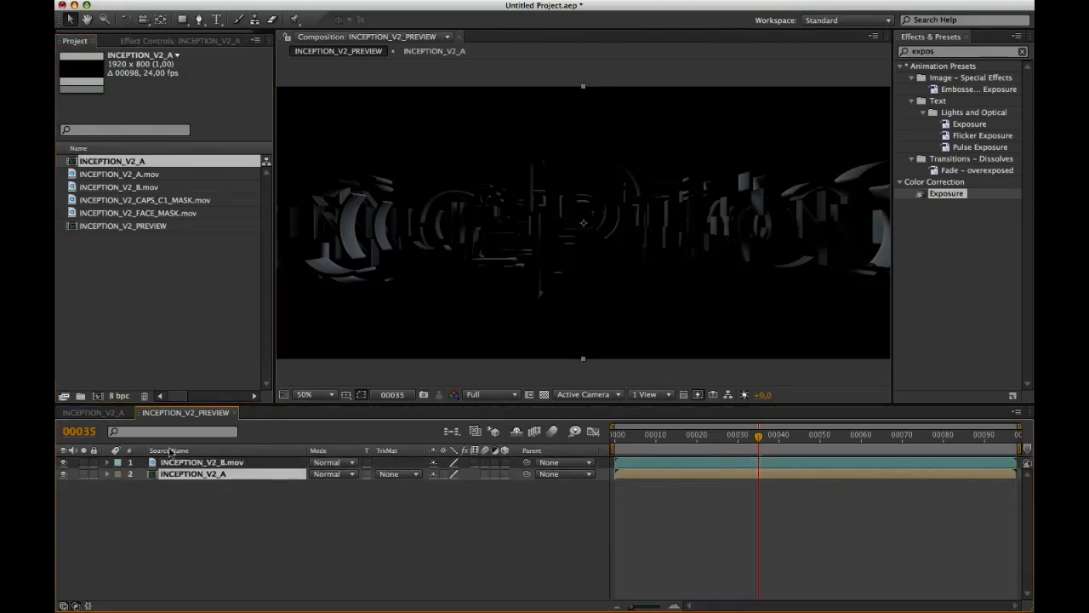
{"action": "left_click", "coordinate": [341, 474]}
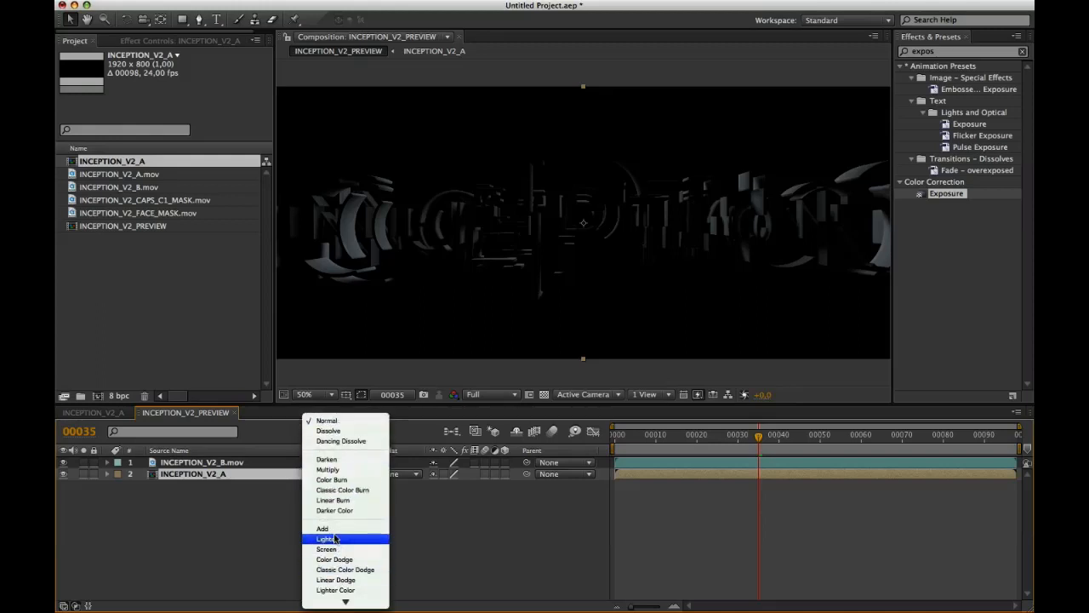
{"action": "left_click", "coordinate": [328, 529]}
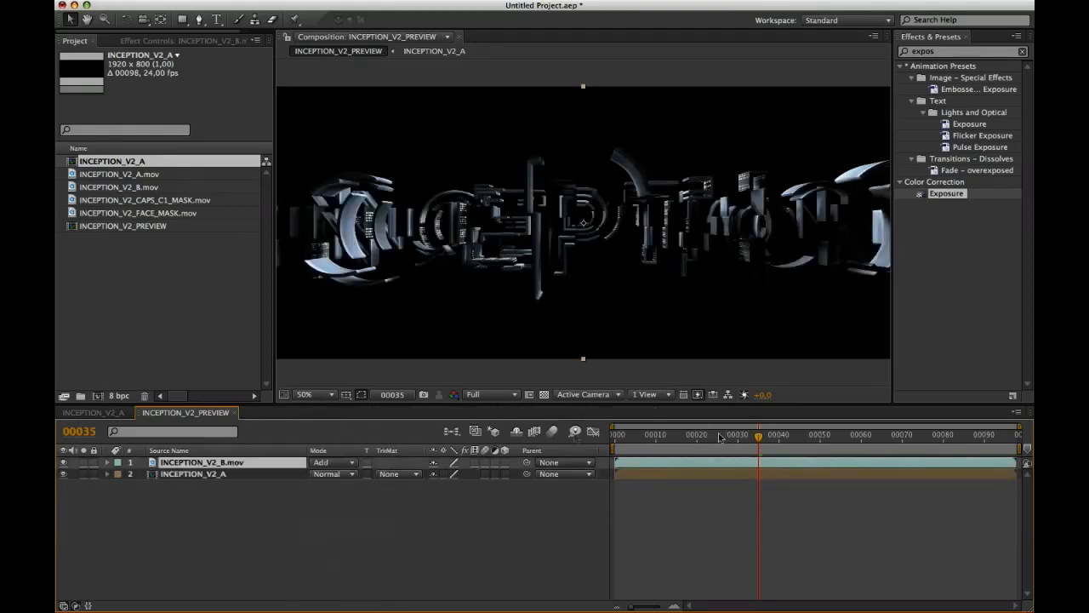
Step: Trim the start of the INCEPTION_V2_B.mov layer to frame 40 and check the picture at frame 25
{"action": "left_click", "coordinate": [82, 432]}
{"action": "type", "text": "0"}
{"action": "left_click", "coordinate": [517, 549]}
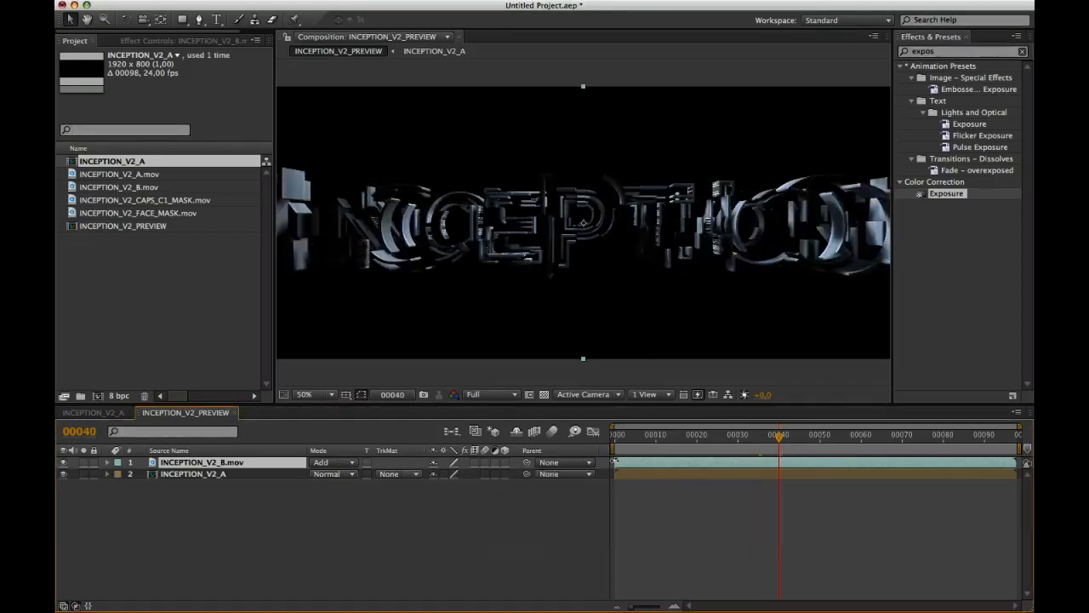
{"action": "left_click_drag", "start_coordinate": [615, 461], "coordinate": [768, 467]}
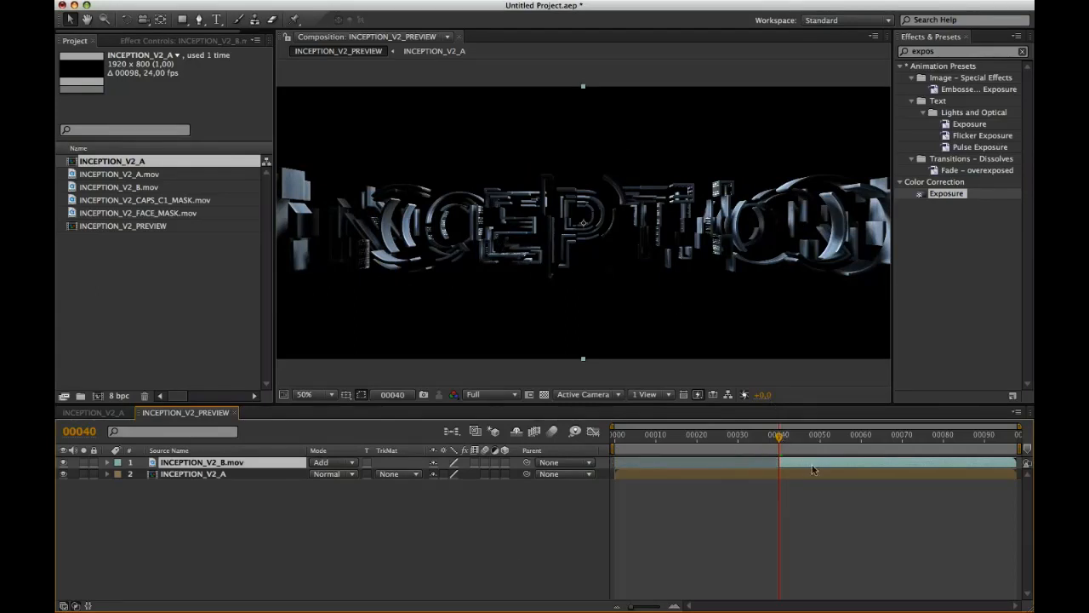
{"action": "left_click_drag", "start_coordinate": [778, 436], "coordinate": [717, 436]}
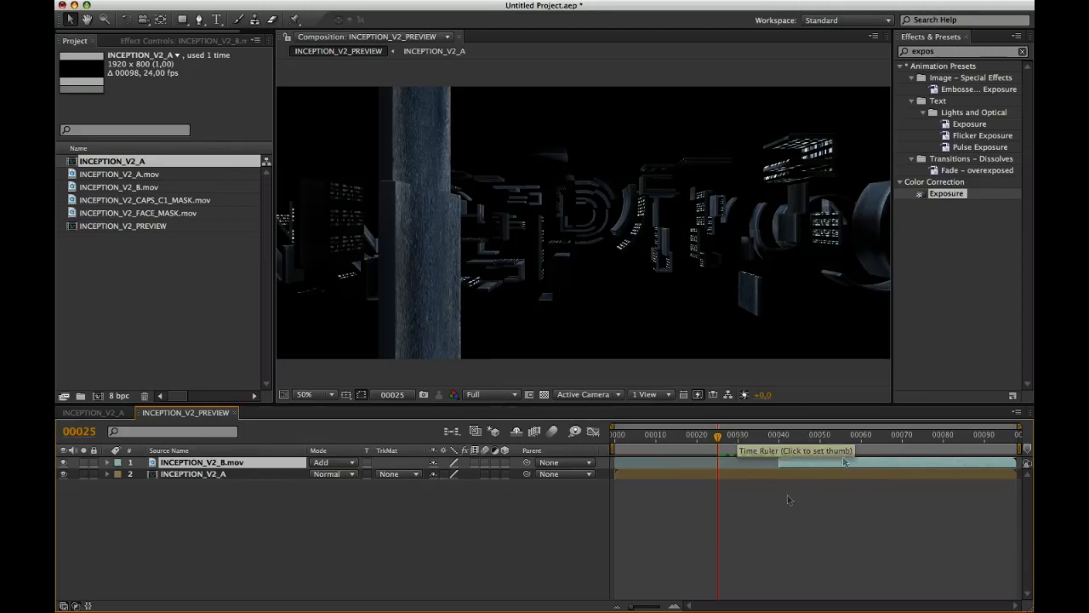
Step: Keyframe the nested INCEPTION_V2_A layer's Opacity from 100% at frame 40 to 0% at frame 60
{"action": "left_click", "coordinate": [224, 475]}
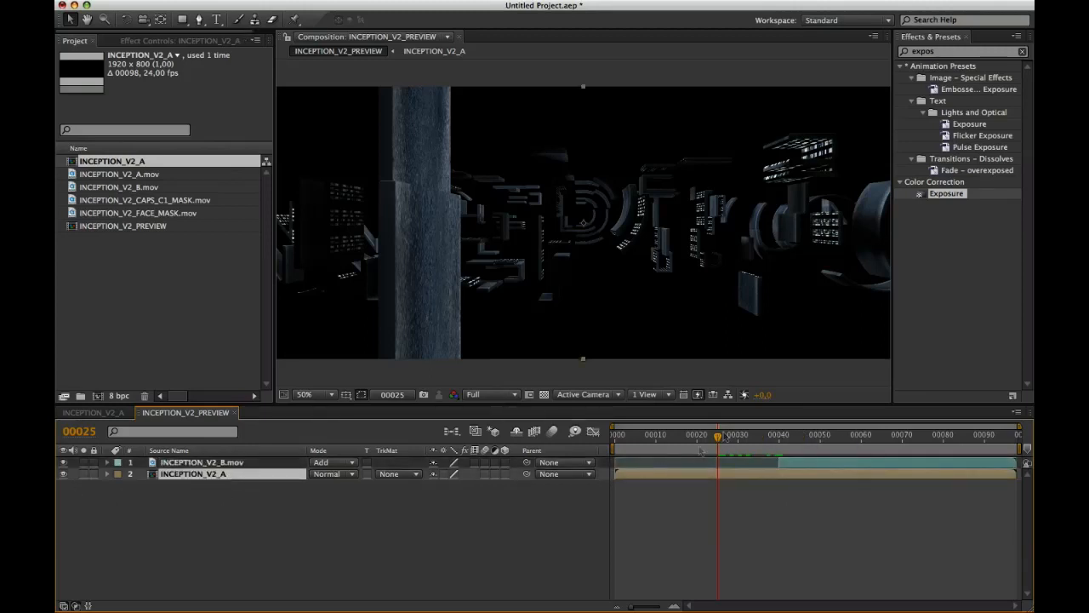
{"action": "left_click_drag", "start_coordinate": [718, 437], "coordinate": [780, 436]}
{"action": "key", "text": "t"}
{"action": "left_click", "coordinate": [143, 486]}
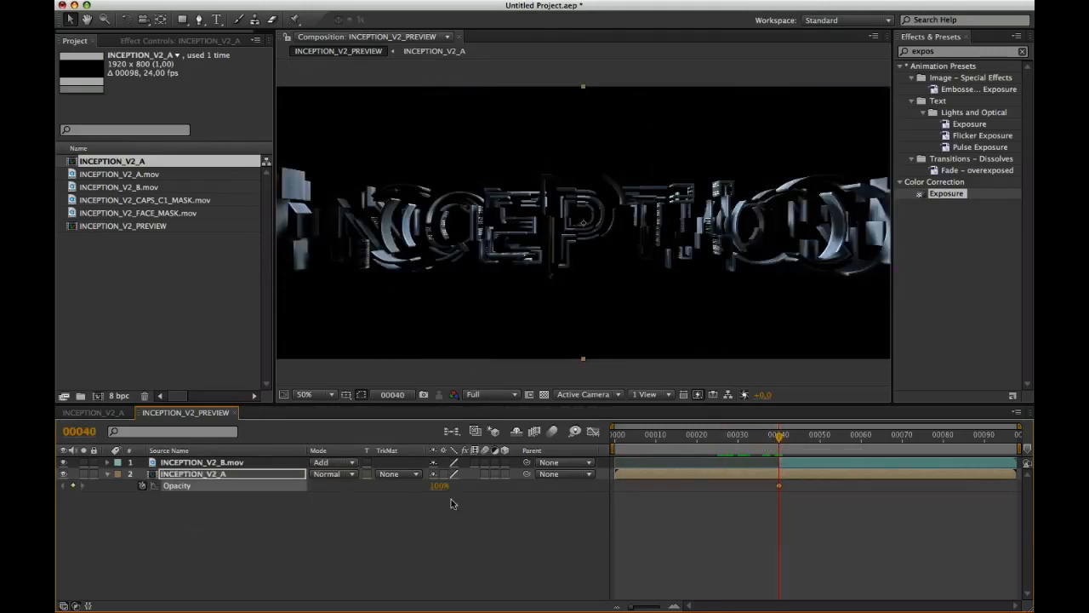
{"action": "left_click", "coordinate": [77, 431]}
{"action": "type", "text": "60"}
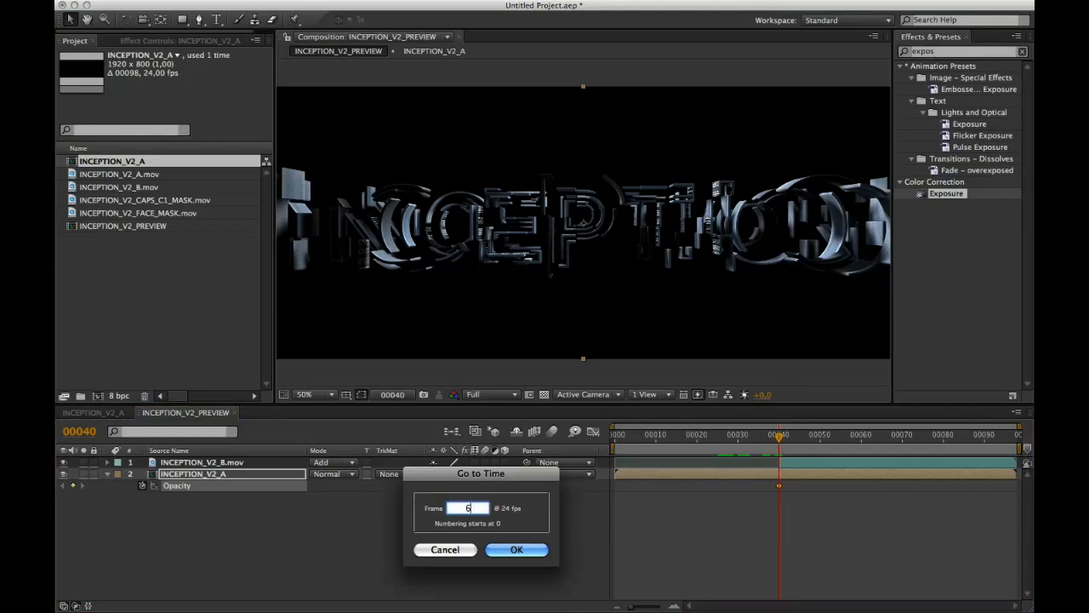
{"action": "key", "text": "Return"}
{"action": "left_click", "coordinate": [438, 486]}
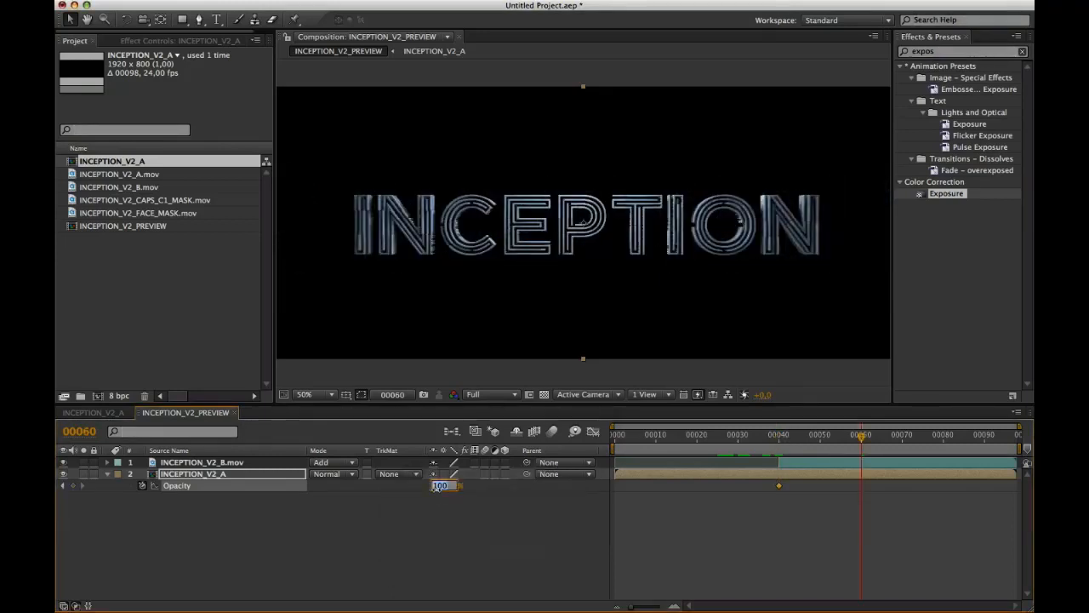
{"action": "type", "text": "0"}
{"action": "key", "text": "Return"}
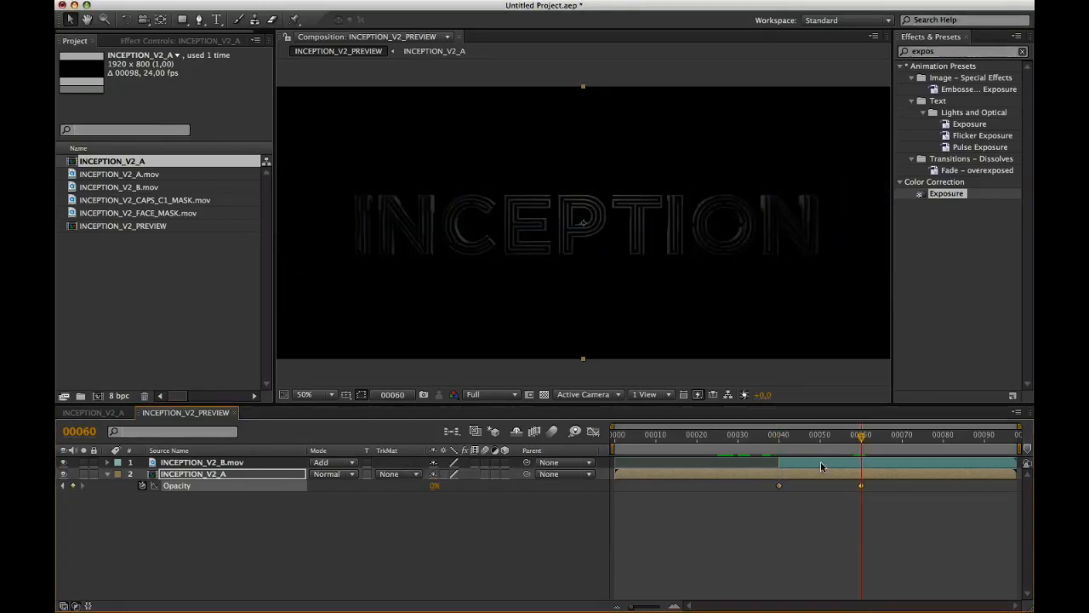
Step: Keyframe the INCEPTION_V2_B.mov layer's Opacity at 0% on frame 40
{"action": "left_click", "coordinate": [274, 465]}
{"action": "key", "text": "t"}
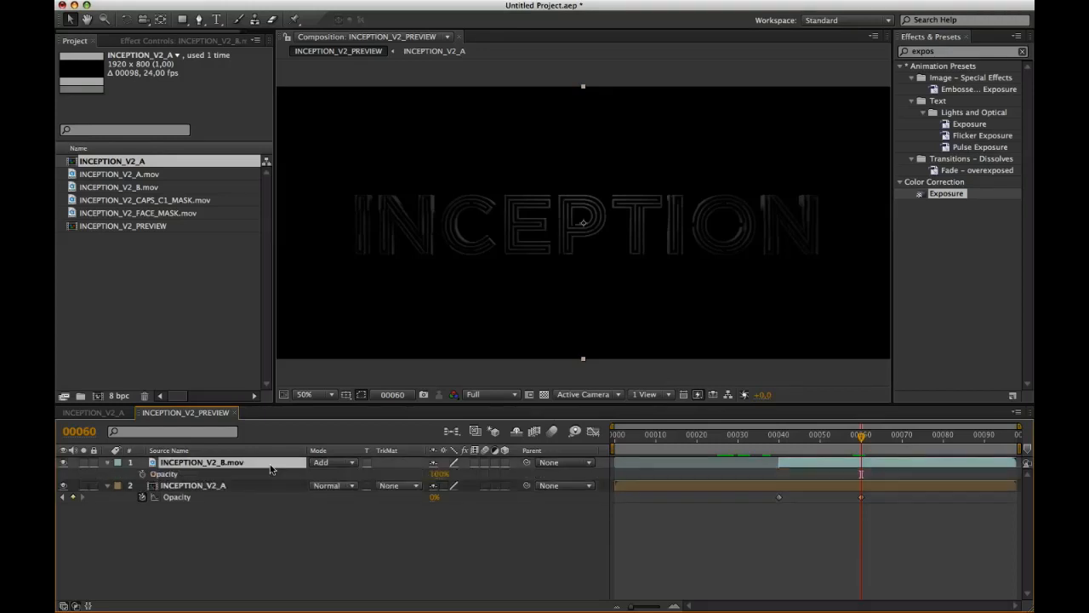
{"action": "left_click", "coordinate": [79, 431]}
{"action": "type", "text": "40"}
{"action": "key", "text": "Return"}
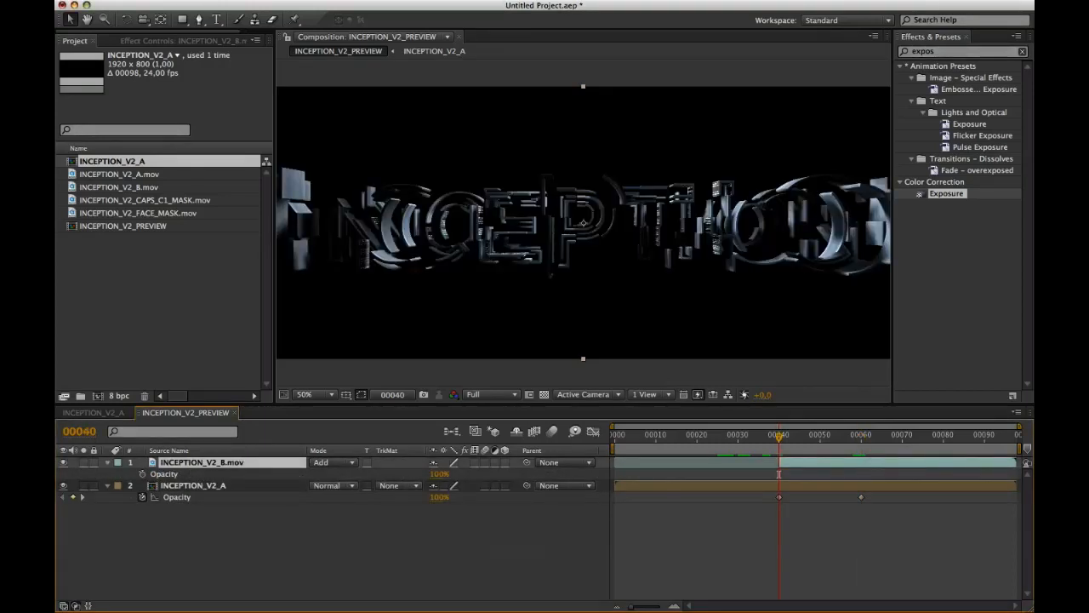
{"action": "left_click", "coordinate": [142, 473]}
{"action": "left_click", "coordinate": [439, 474]}
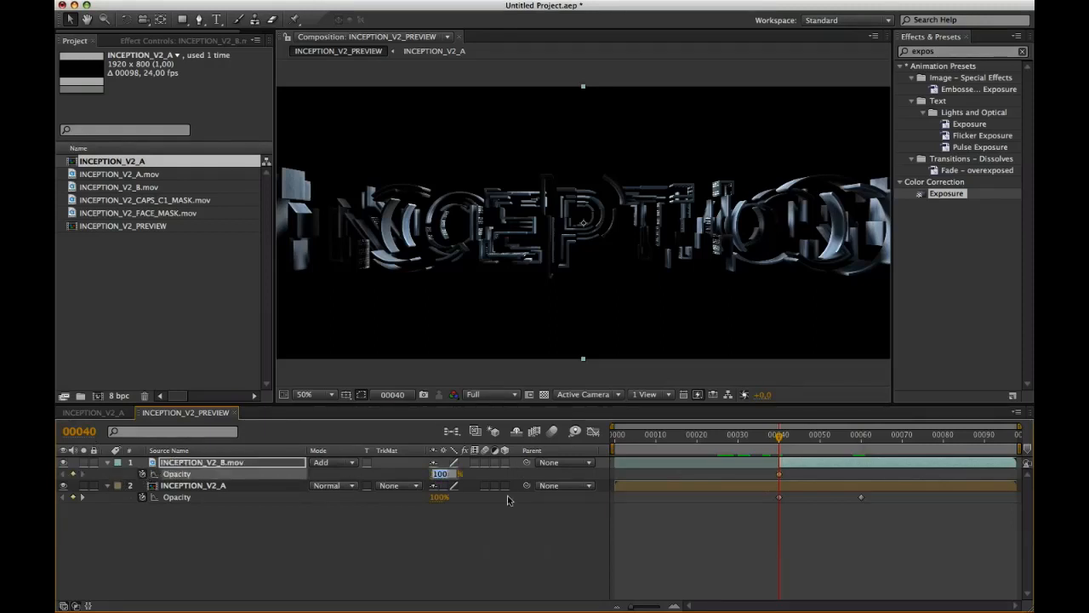
{"action": "type", "text": "0"}
{"action": "key", "text": "Return"}
Step: Add an Opacity keyframe of 100% at frame 50 on the INCEPTION_V2_B.mov layer and scrub through the crossfade to frame 72
{"action": "left_click", "coordinate": [77, 432]}
{"action": "type", "text": "50"}
{"action": "key", "text": "Return"}
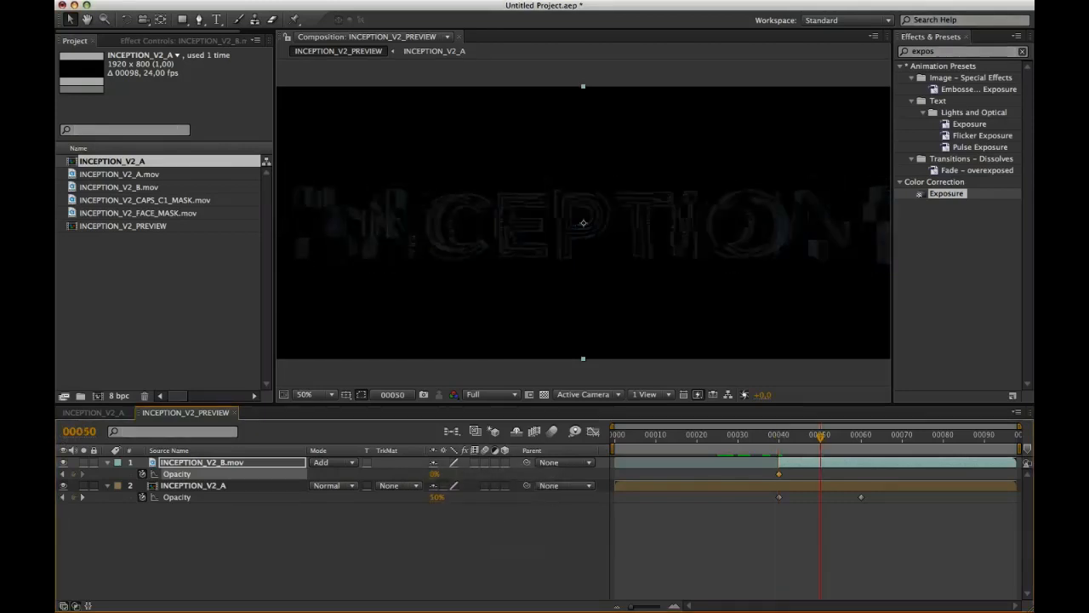
{"action": "left_click", "coordinate": [434, 474]}
{"action": "key", "text": "Return"}
{"action": "left_click_drag", "start_coordinate": [821, 440], "coordinate": [814, 436]}
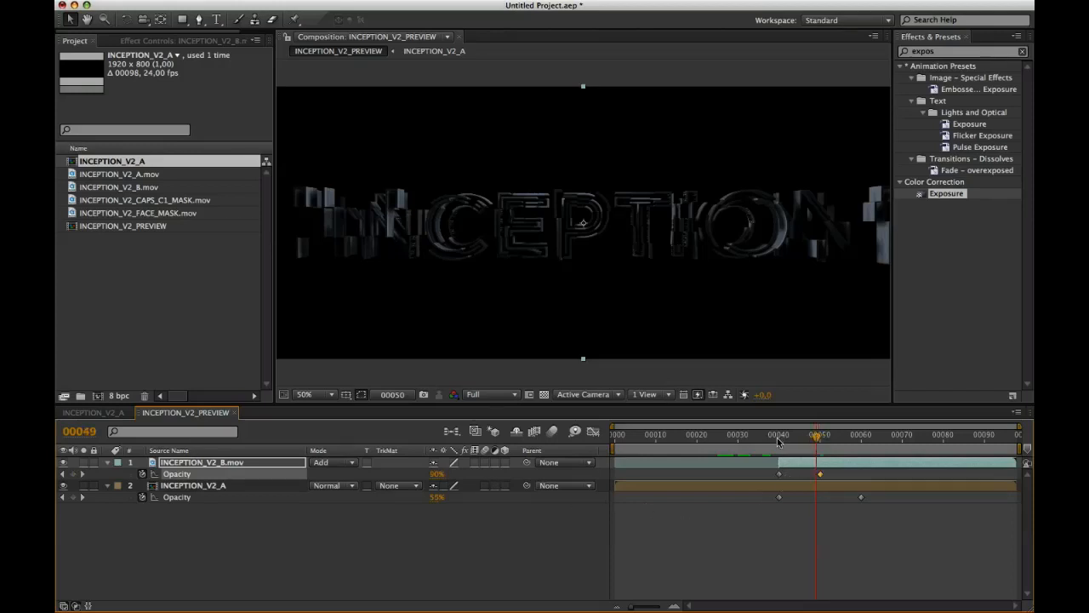
{"action": "left_click", "coordinate": [779, 437]}
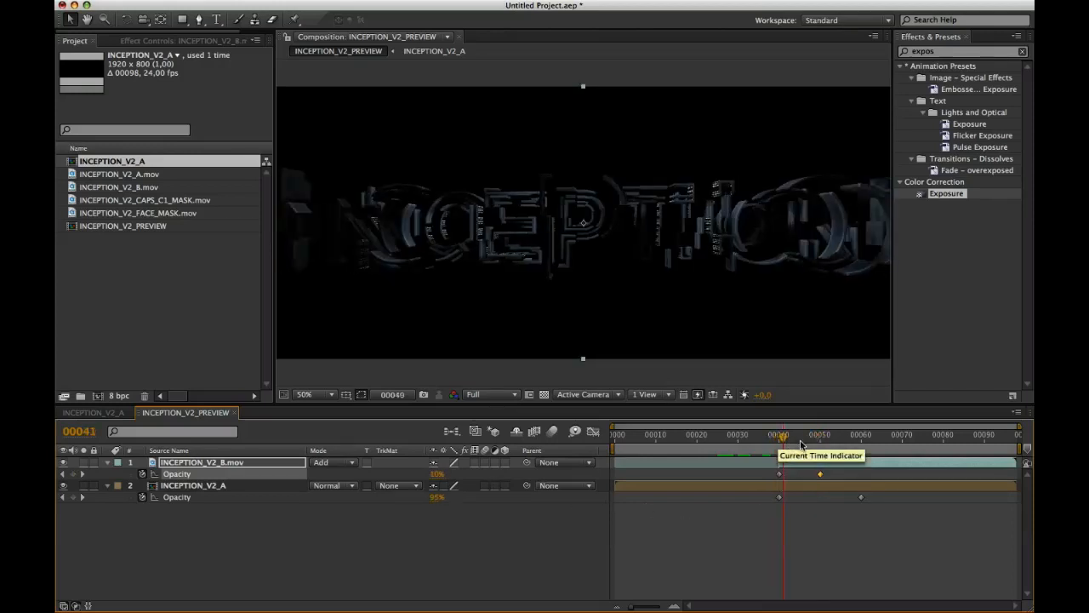
{"action": "left_click_drag", "start_coordinate": [800, 444], "coordinate": [910, 452]}
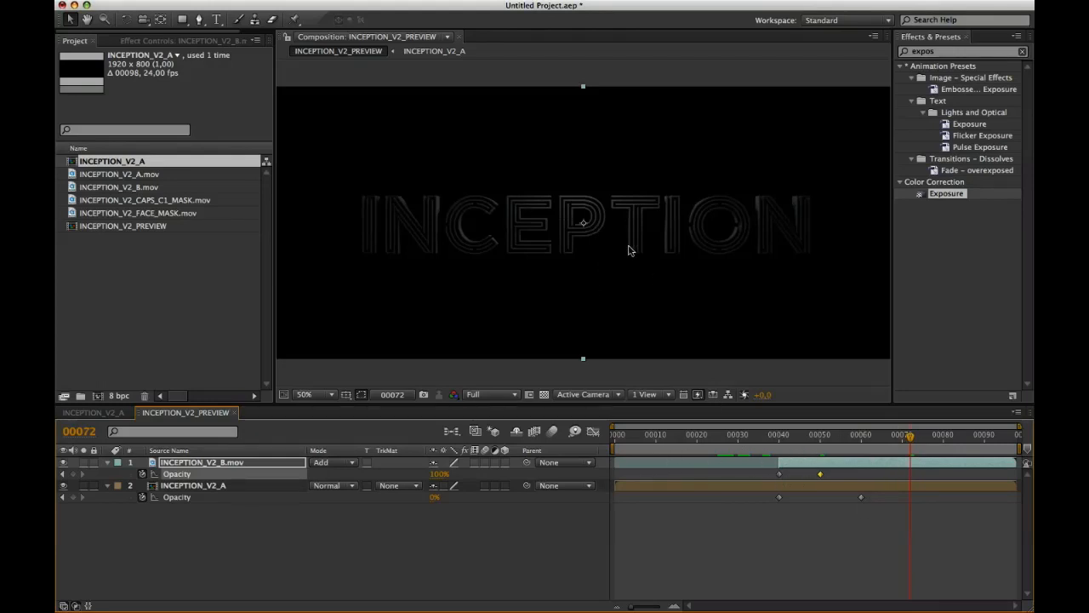
Step: Apply the Exposure and Brightness & Contrast effects to the INCEPTION_V2_B.mov layer, with Exposure ordered below Brightness & Contrast
{"action": "left_click", "coordinate": [968, 52]}
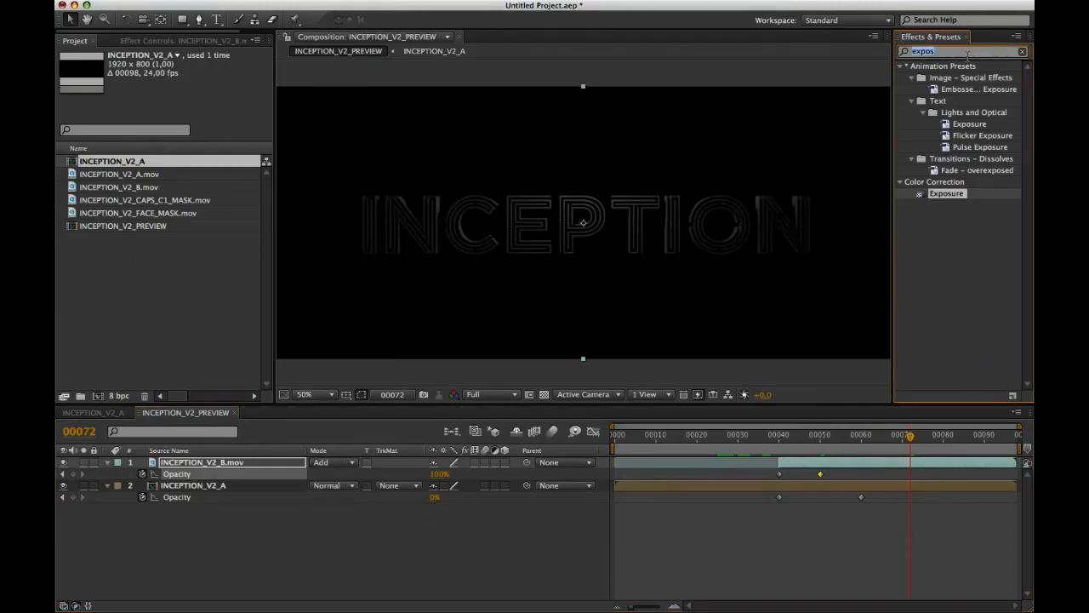
{"action": "left_click_drag", "start_coordinate": [943, 195], "coordinate": [845, 465]}
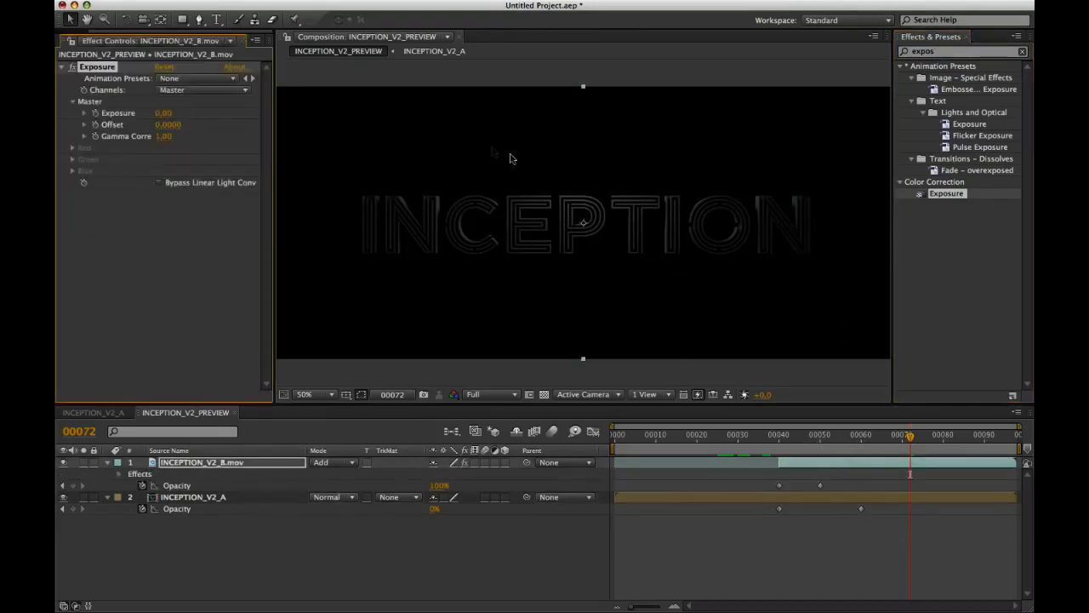
{"action": "left_click", "coordinate": [957, 51]}
{"action": "type", "text": "bright"}
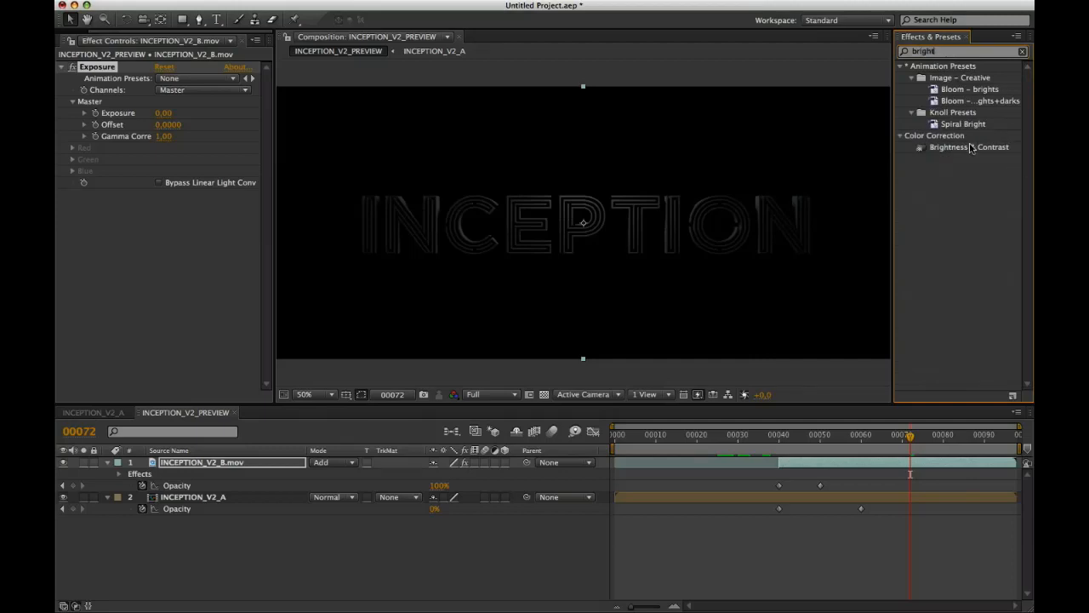
{"action": "left_click_drag", "start_coordinate": [970, 149], "coordinate": [713, 159]}
{"action": "left_click_drag", "start_coordinate": [97, 69], "coordinate": [97, 238]}
{"action": "left_click", "coordinate": [109, 70]}
Step: Set the Brightness & Contrast effect on INCEPTION_V2_B.mov to Brightness 10 and Contrast 5
{"action": "left_click", "coordinate": [161, 89]}
{"action": "type", "text": "10"}
{"action": "key", "text": "Tab"}
{"action": "key", "text": "Return"}
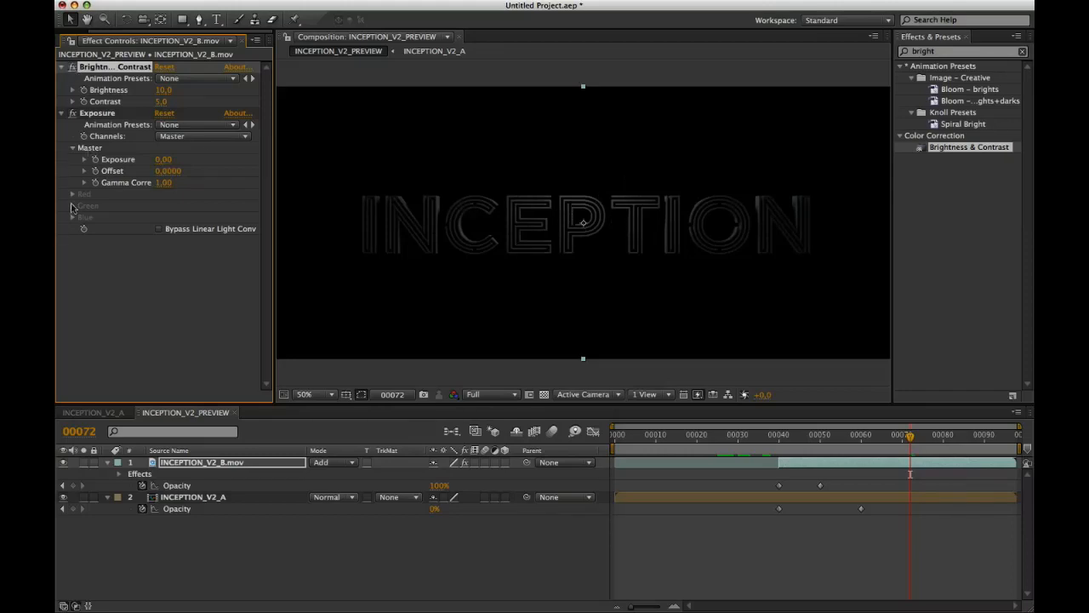
Step: Set the Exposure effect on INCEPTION_V2_B.mov to Exposure 1,20 and Gamma Correction 0,80
{"action": "left_click", "coordinate": [164, 159]}
{"action": "type", "text": "1,2"}
{"action": "key", "text": "Return"}
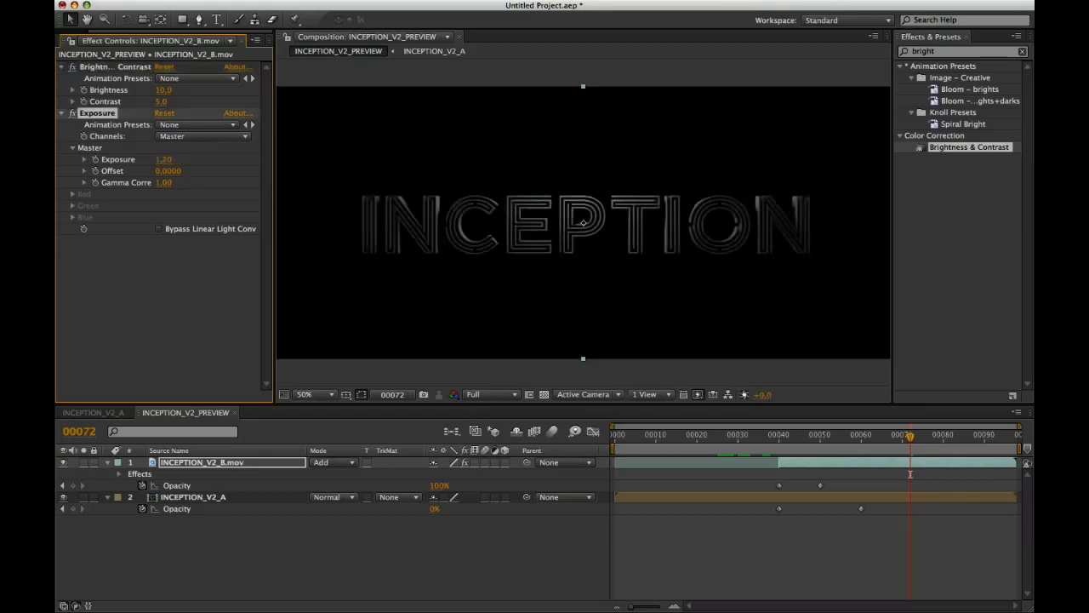
{"action": "left_click", "coordinate": [163, 182]}
{"action": "key", "text": "Return"}
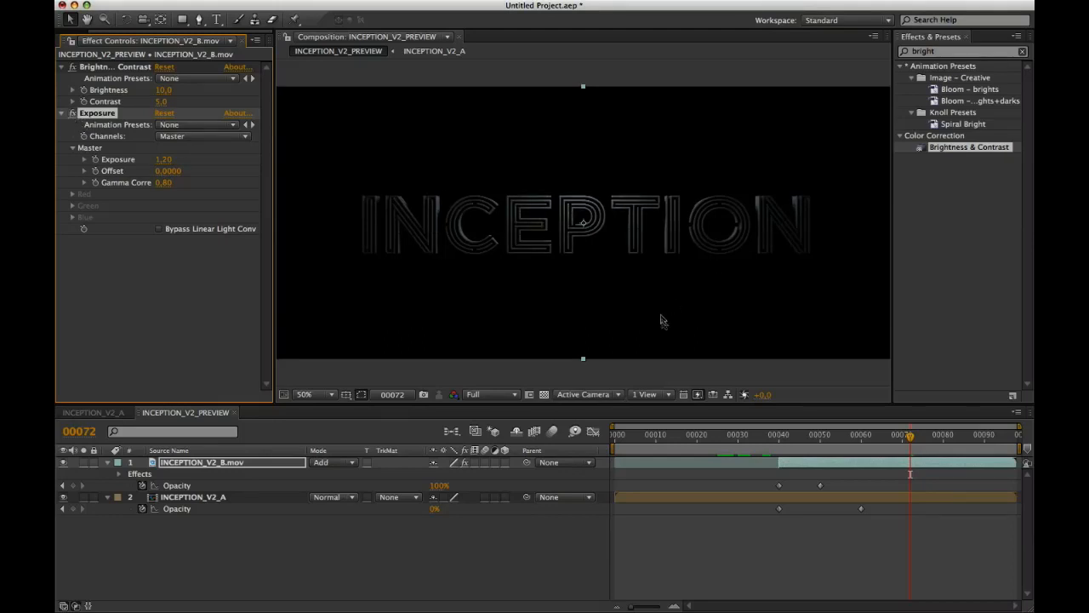
Step: Preview the INCEPTION_V2_PREVIEW composition from its first frame with layer controls hidden, and save the project
{"action": "key", "text": "shift+super+h"}
{"action": "key", "text": "Home"}
{"action": "key", "text": "space"}
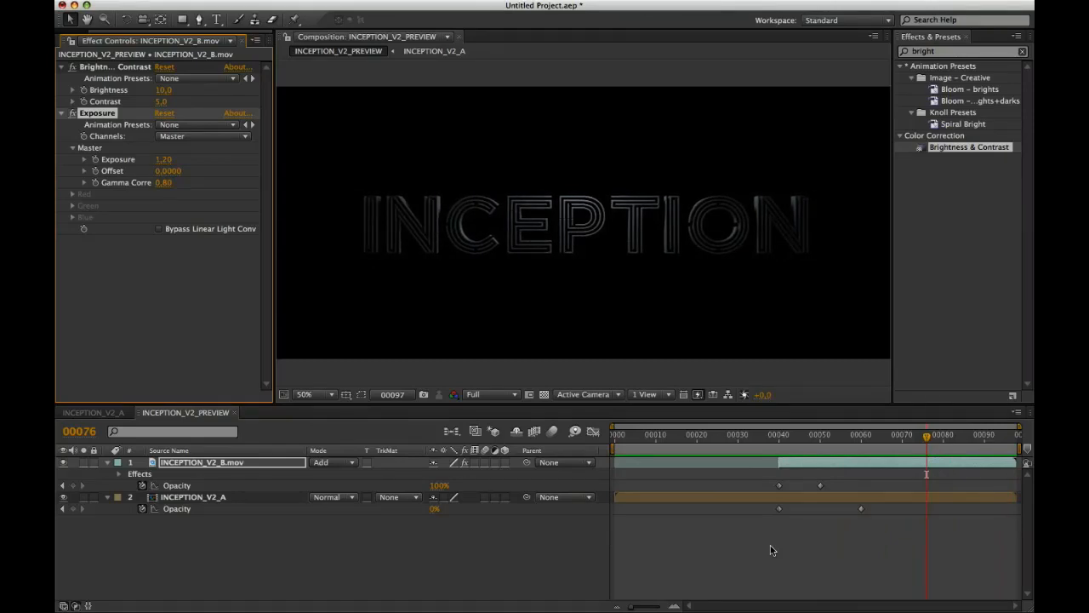
{"action": "key", "text": "super+s"}
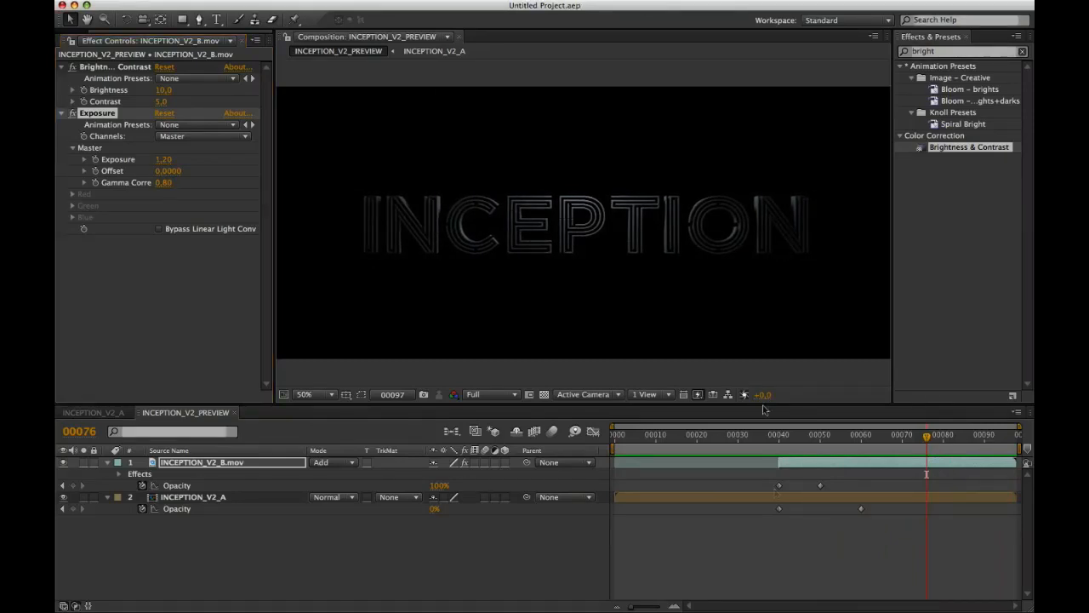
Step: Import INCEPTION_V2_AUDIO.wav from the desktop into the project and add it as the bottom layer of the INCEPTION_V2_PREVIEW composition
{"action": "left_click", "coordinate": [86, 5]}
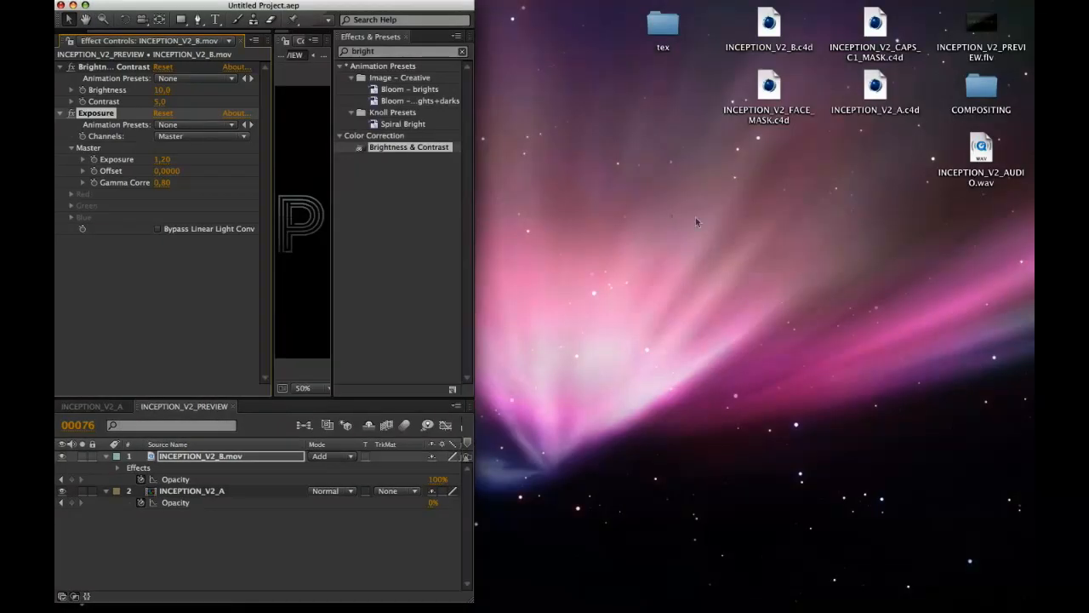
{"action": "left_click_drag", "start_coordinate": [983, 156], "coordinate": [877, 157]}
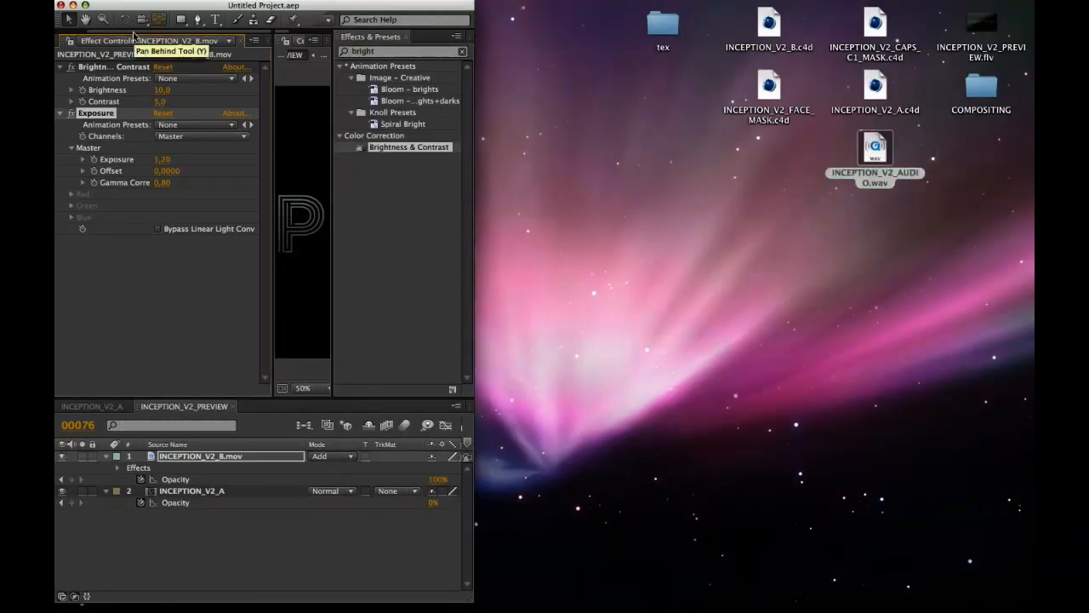
{"action": "left_click", "coordinate": [73, 40]}
{"action": "left_click_drag", "start_coordinate": [879, 156], "coordinate": [204, 229]}
{"action": "left_click", "coordinate": [86, 5]}
{"action": "left_click", "coordinate": [177, 297]}
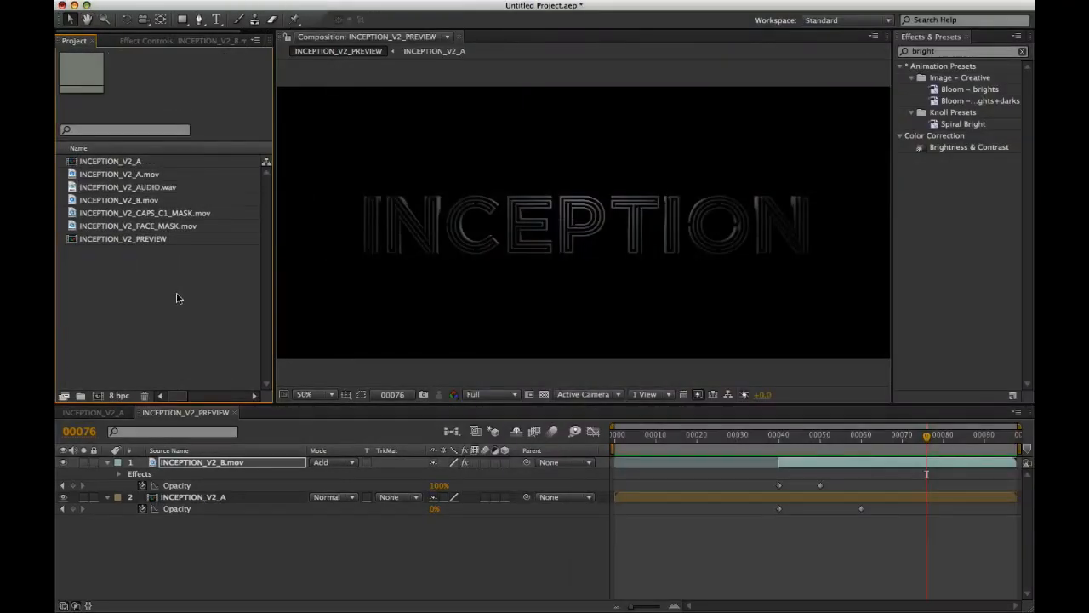
{"action": "left_click_drag", "start_coordinate": [123, 190], "coordinate": [219, 569]}
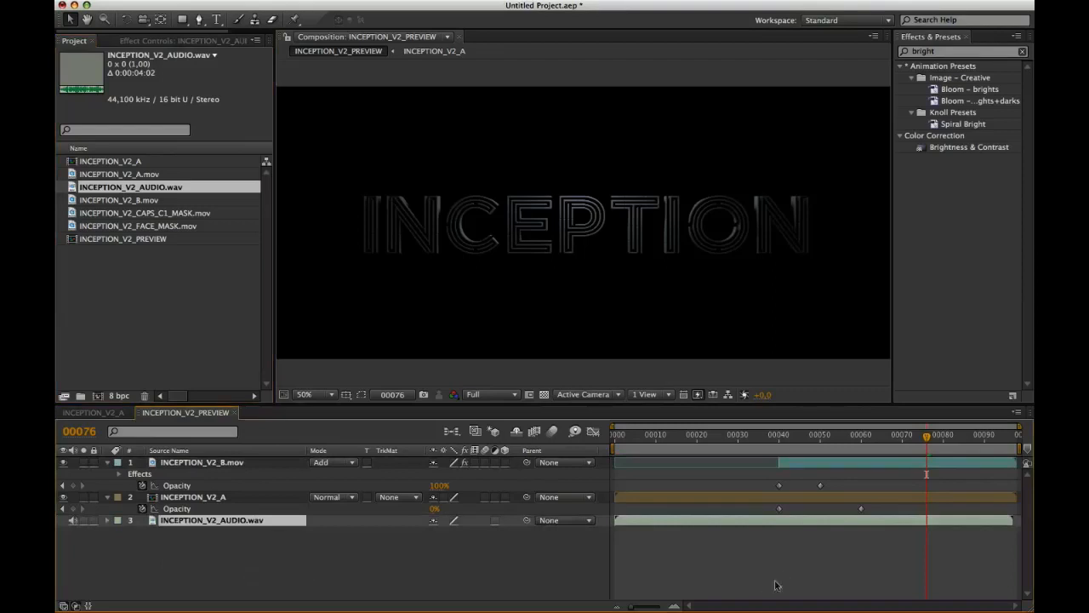
{"action": "left_click", "coordinate": [855, 541]}
Step: Keyframe the INCEPTION_V2_B.mov layer's Opacity from 100% at frame 86 to 0% at frame 97, and preview the composition with sound
{"action": "left_click", "coordinate": [85, 434]}
{"action": "type", "text": "86"}
{"action": "key", "text": "Return"}
{"action": "left_click", "coordinate": [190, 464]}
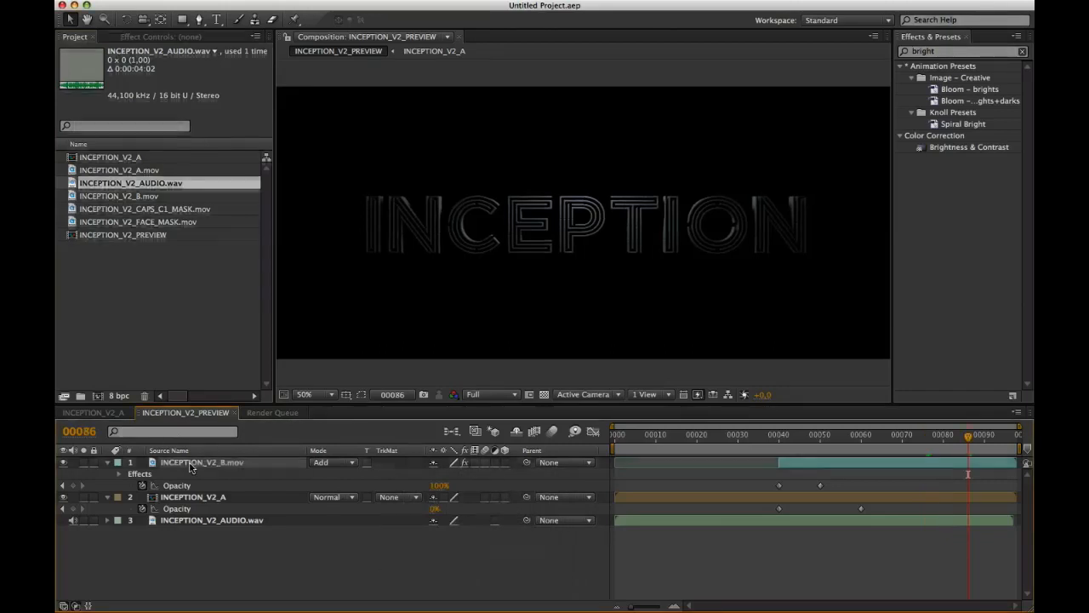
{"action": "left_click", "coordinate": [72, 485]}
{"action": "key", "text": "End"}
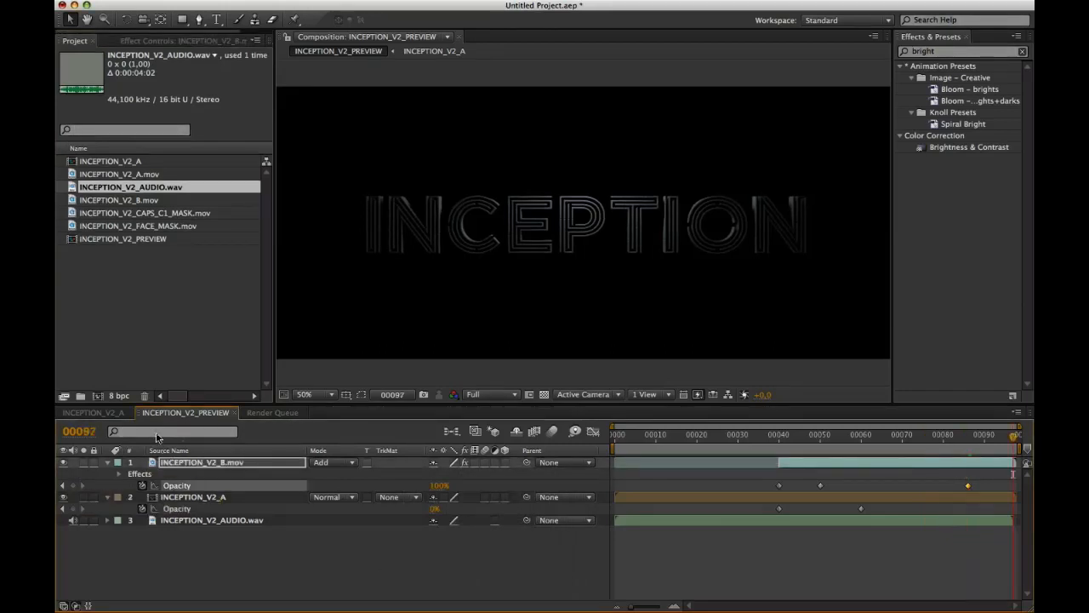
{"action": "left_click", "coordinate": [439, 485]}
{"action": "type", "text": "0"}
{"action": "key", "text": "Return"}
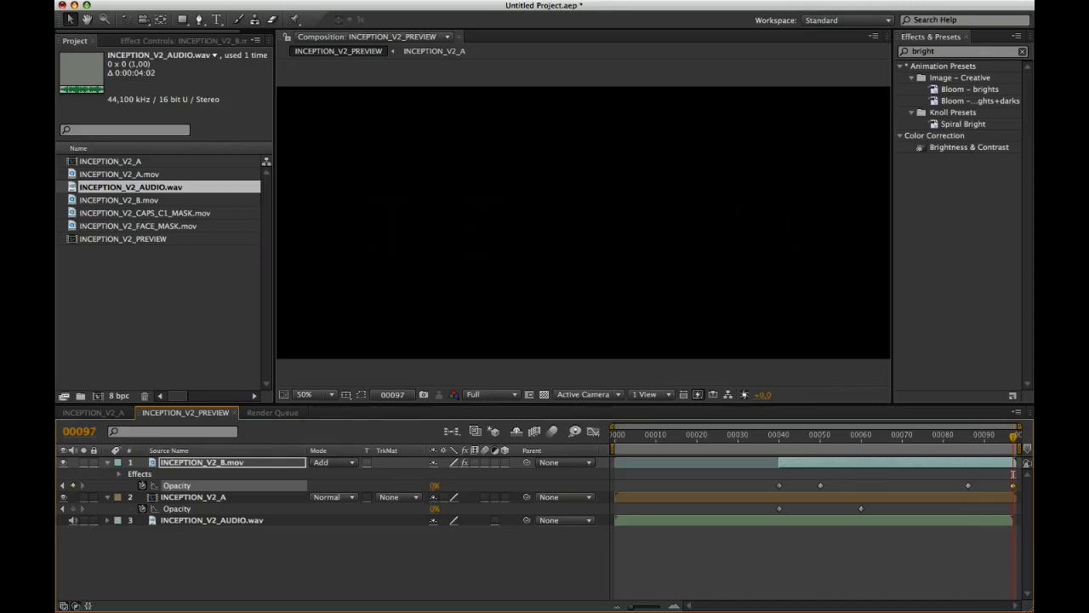
{"action": "key", "text": "KP_0"}
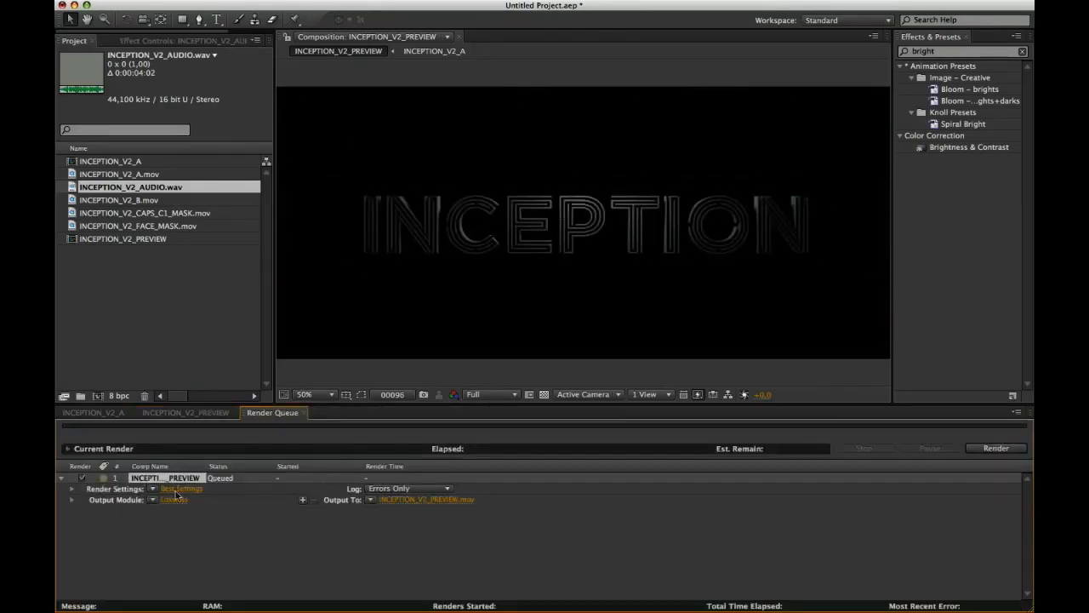
Step: Customize the output module of the queued INCEPTION_V2_PREVIEW composition and render it to INCEPTION_V2_PREVIEW.mov
{"action": "left_click", "coordinate": [176, 499]}
{"action": "left_click", "coordinate": [557, 146]}
{"action": "left_click", "coordinate": [335, 452]}
{"action": "left_click", "coordinate": [363, 469]}
{"action": "left_click", "coordinate": [372, 368]}
{"action": "left_click", "coordinate": [673, 514]}
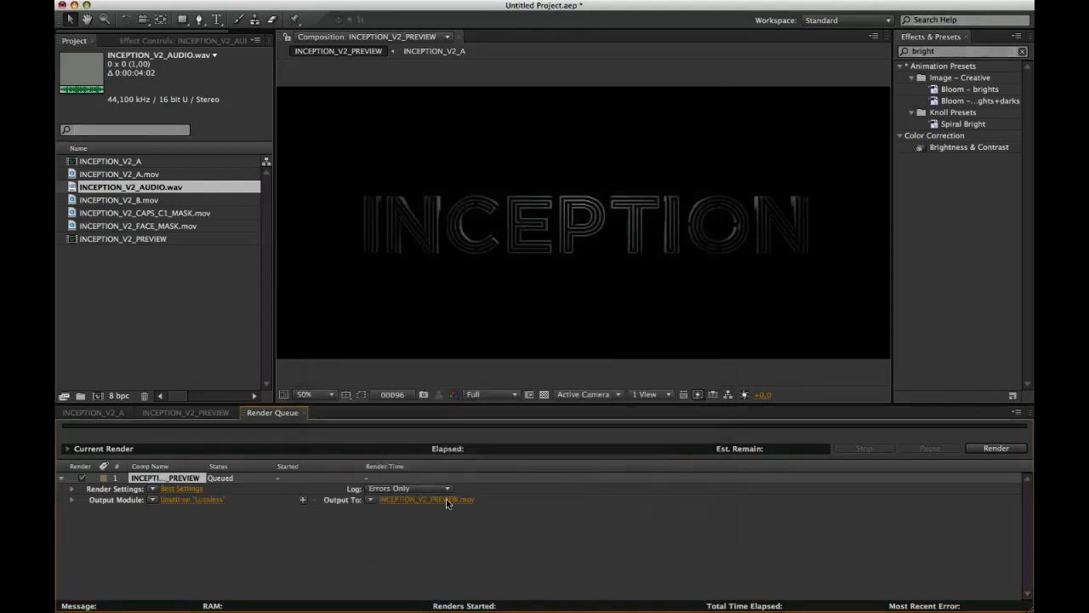
{"action": "left_click", "coordinate": [996, 447]}
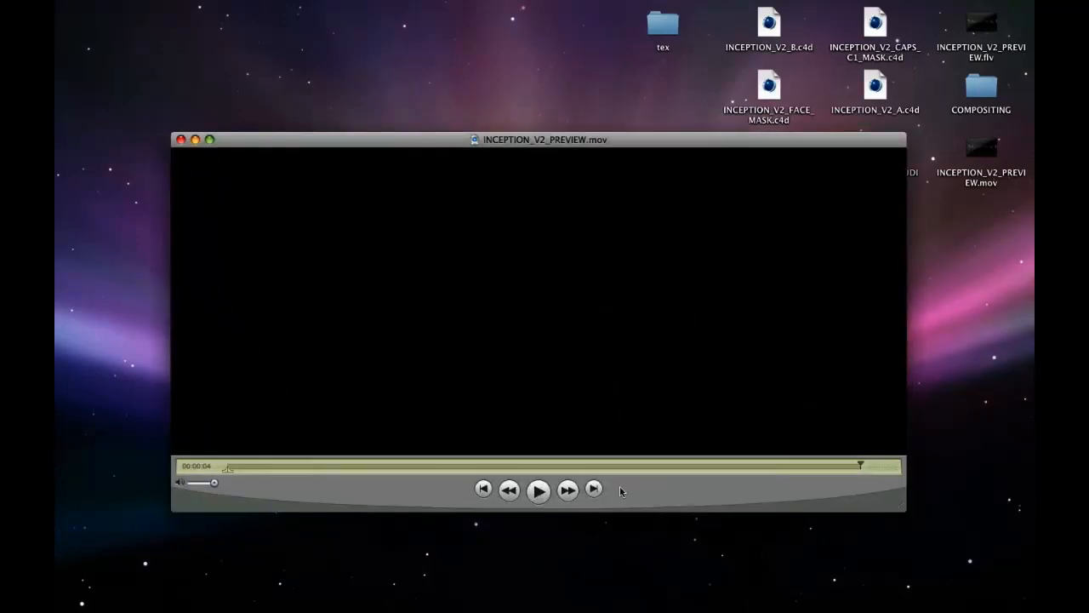
Step: Play the rendered INCEPTION_V2_PREVIEW.mov and the 300.flv example in the media player, and put both windows away
{"action": "key", "text": "space"}
{"action": "key", "text": "super+m"}
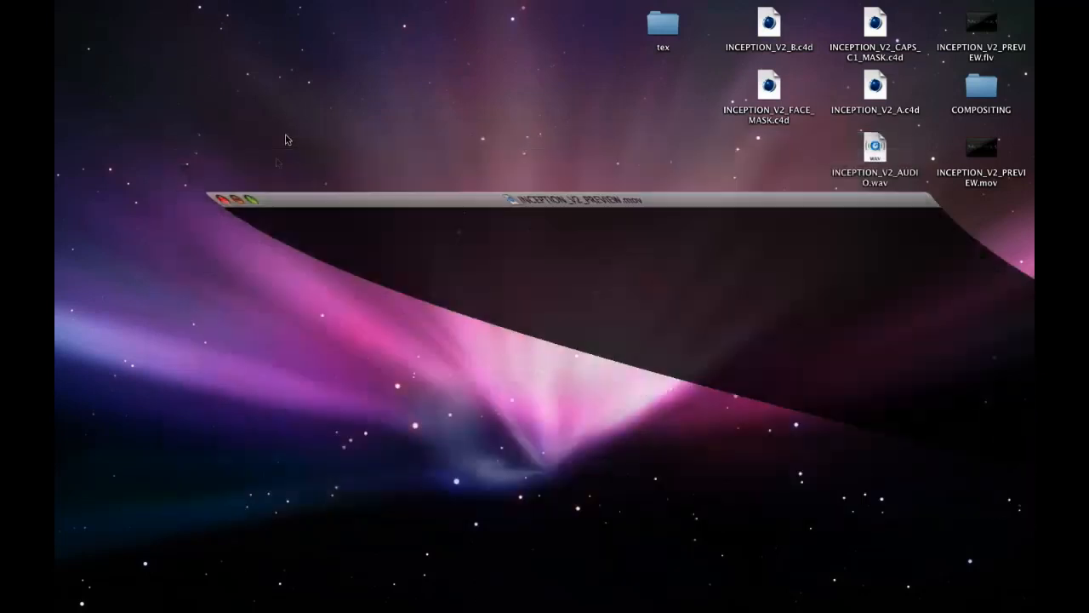
{"action": "left_click", "coordinate": [1034, 402]}
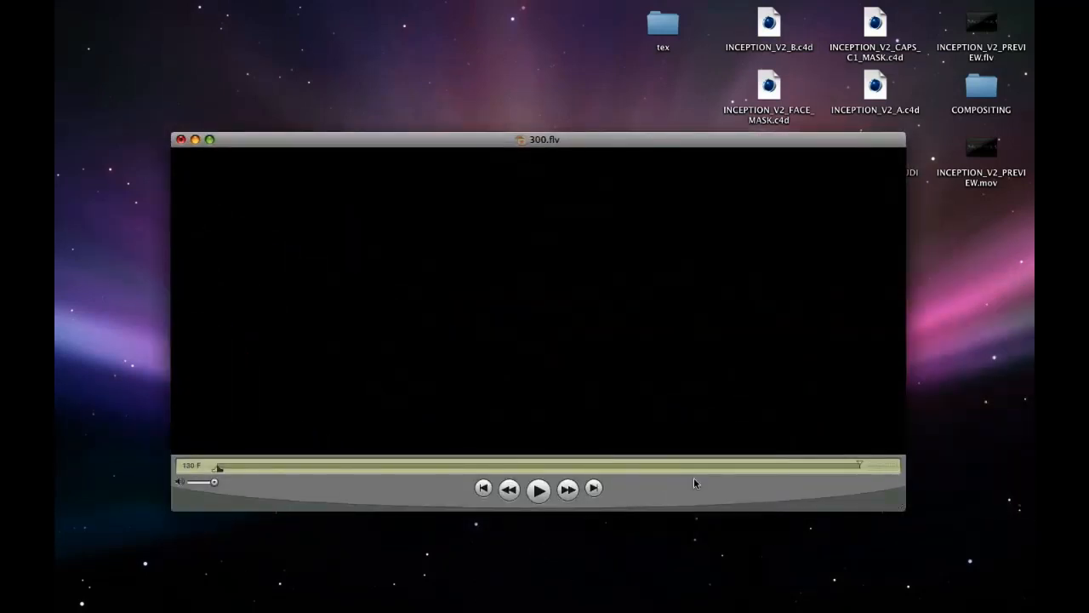
{"action": "key", "text": "space"}
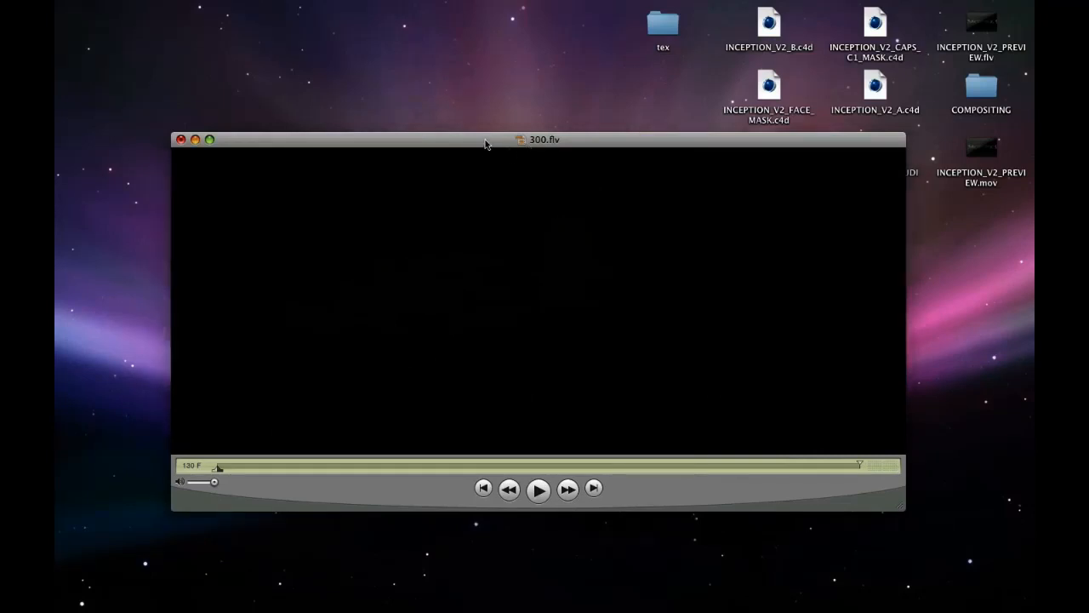
{"action": "key", "text": "super+w"}
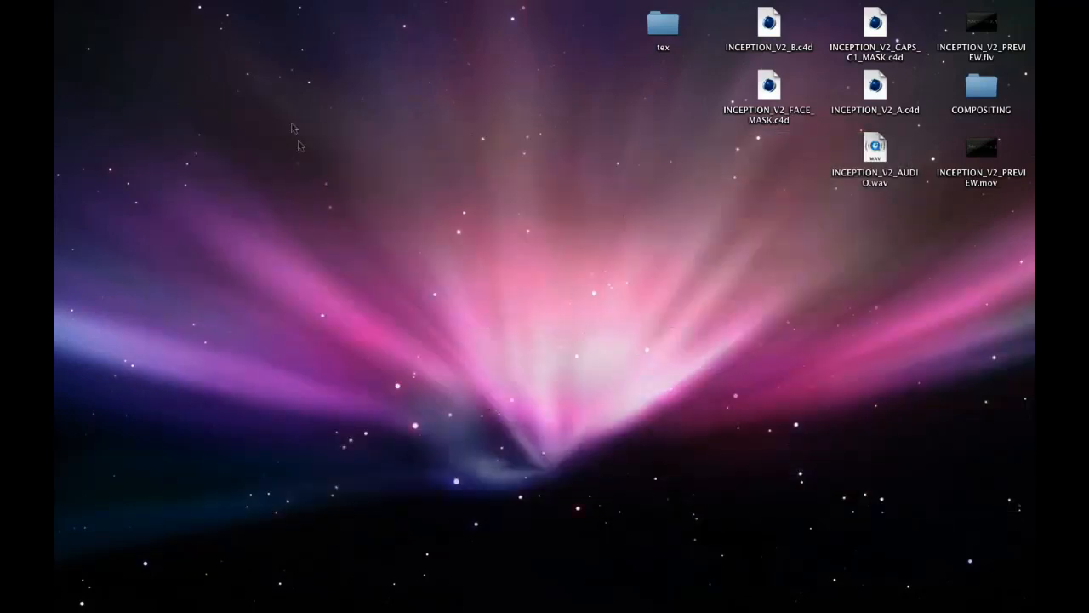